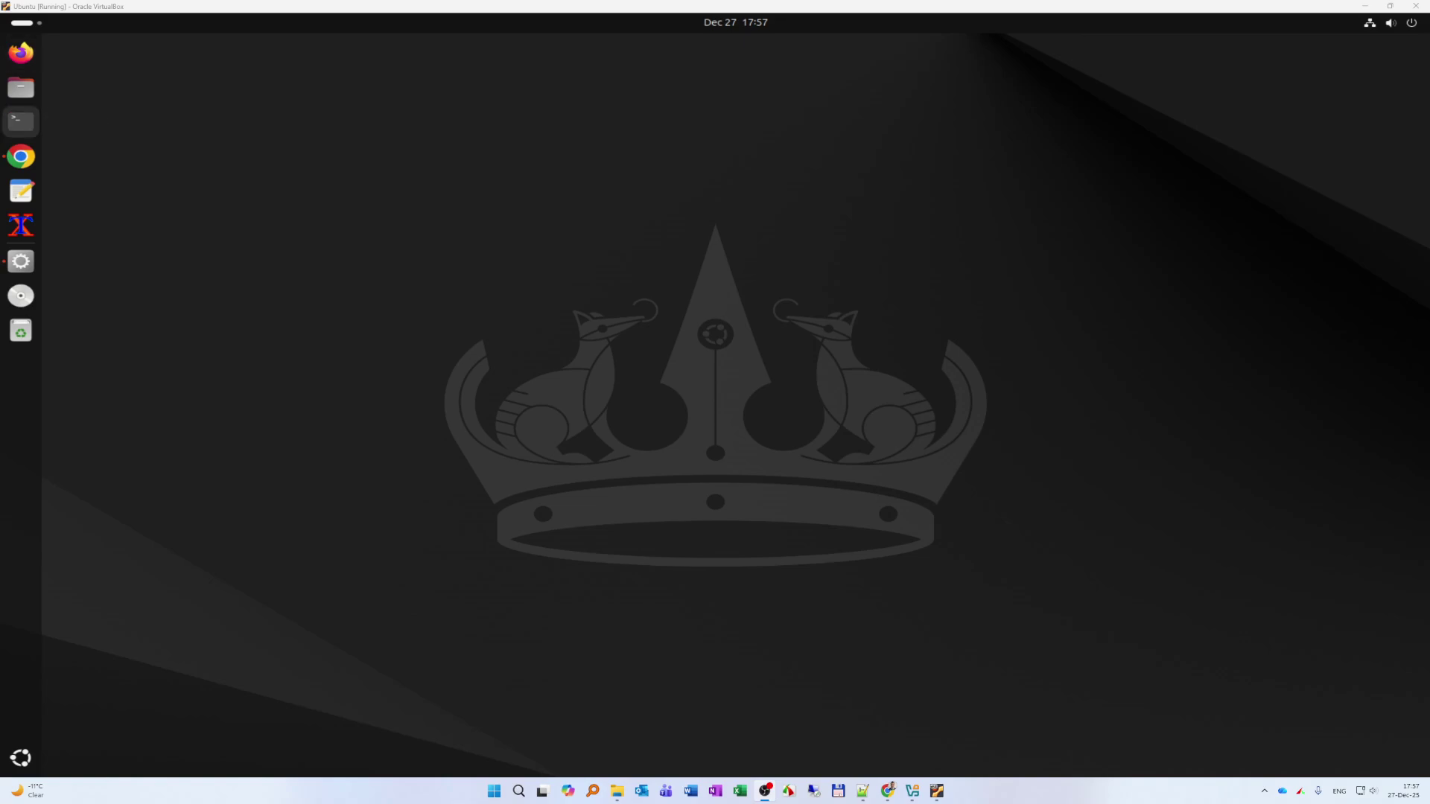
- Open a terminal, change to the projects/test directory and list its files
left_click(21, 121)
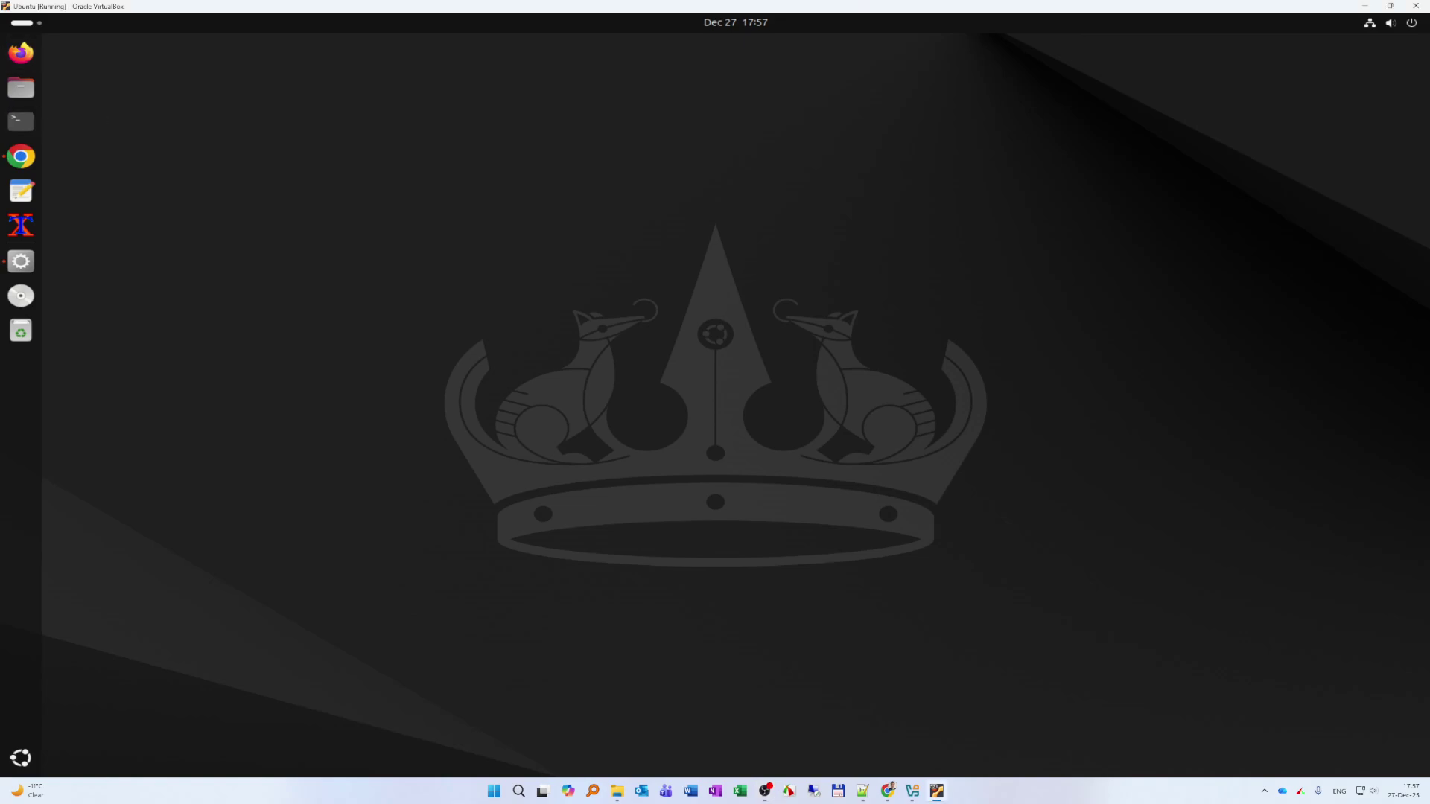
left_click_drag(342, 48, 550, 157)
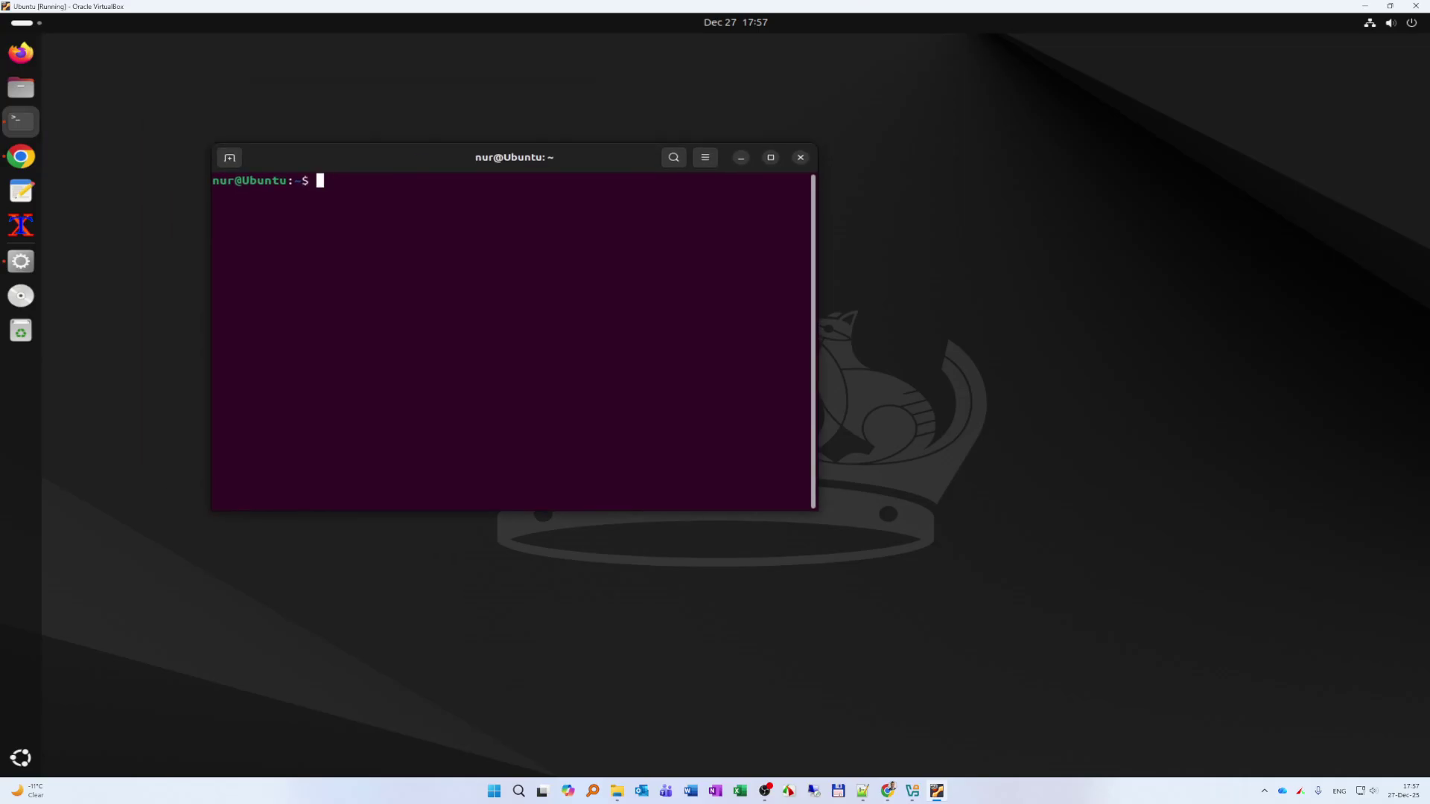
type("cd proj")
key("Tab")
type("test/in")
key("BackSpace")
key("BackSpace")
key("BackSpace")
key("Return")
type("ls")
key("Return")
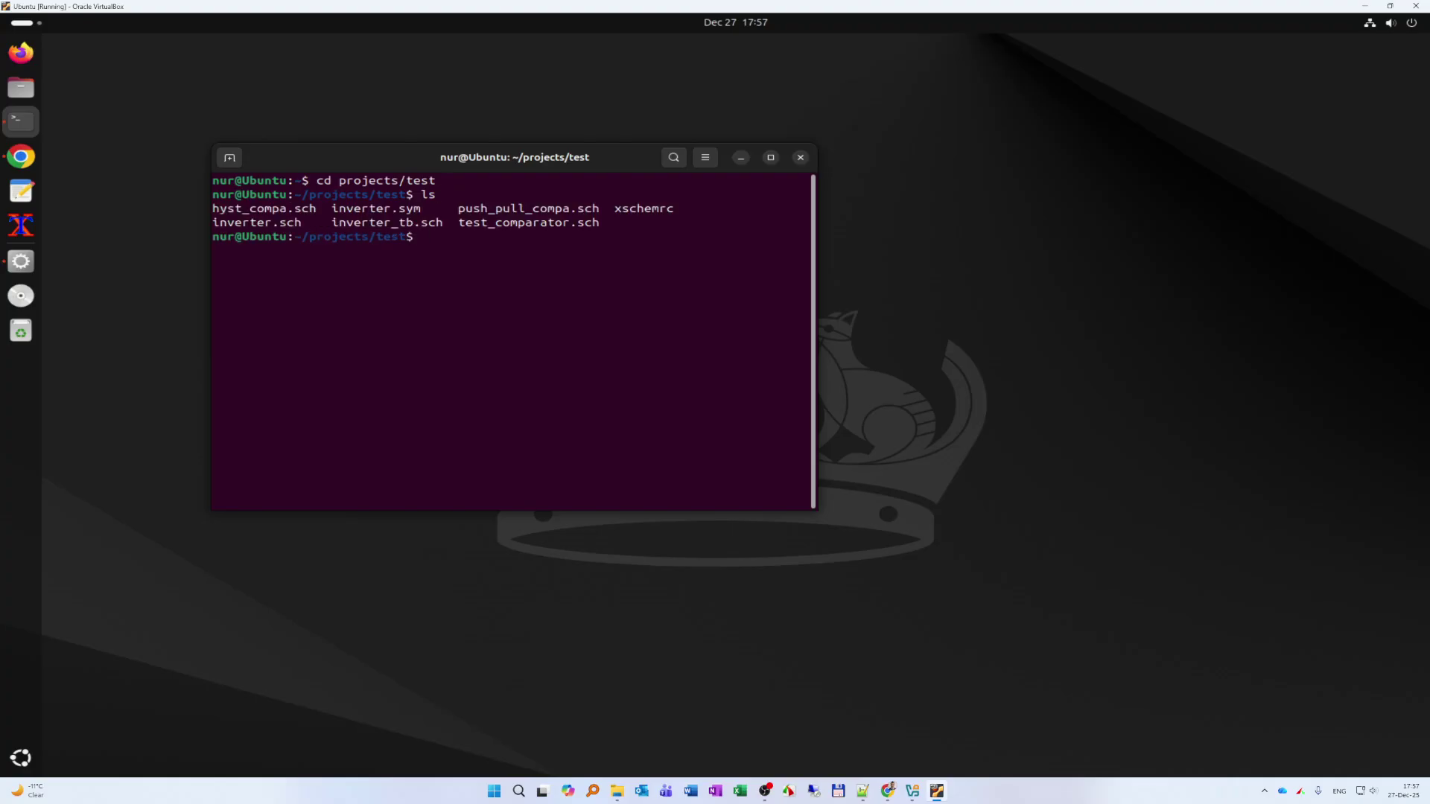
- Launch xschem in the background from the terminal with the inverter.sch schematic
type("xschem")
key("BackSpace")
key("BackSpace")
key("BackSpace")
key("BackSpace")
key("BackSpace")
key("BackSpace")
type("xschem in")
key("Tab")
type(".sch &")
key("Return")
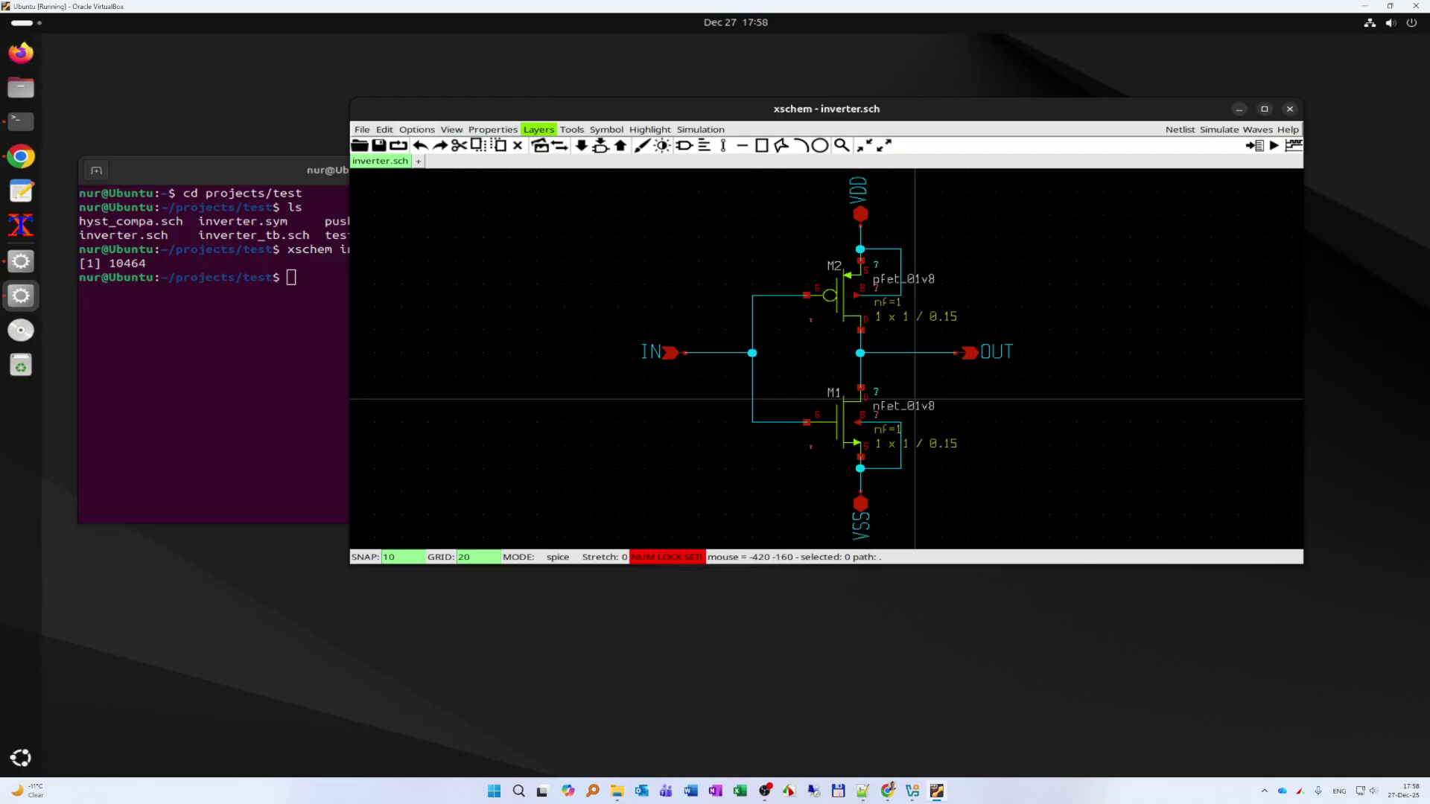
left_click_drag(827, 109, 843, 97)
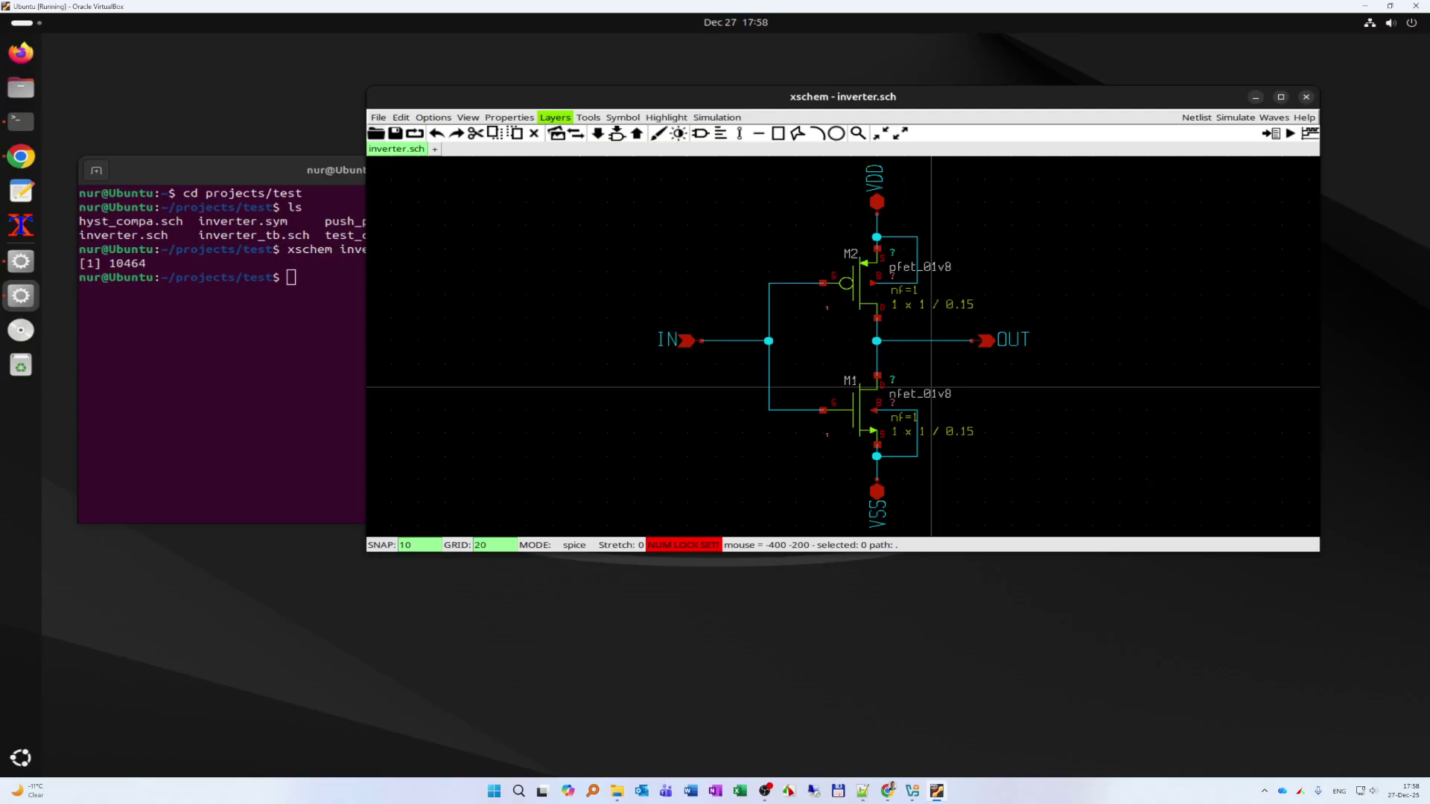
- Load inverter_tb.sch from the current directory in a new xschem tab, maximize the window and fit the whole schematic
left_click(436, 149)
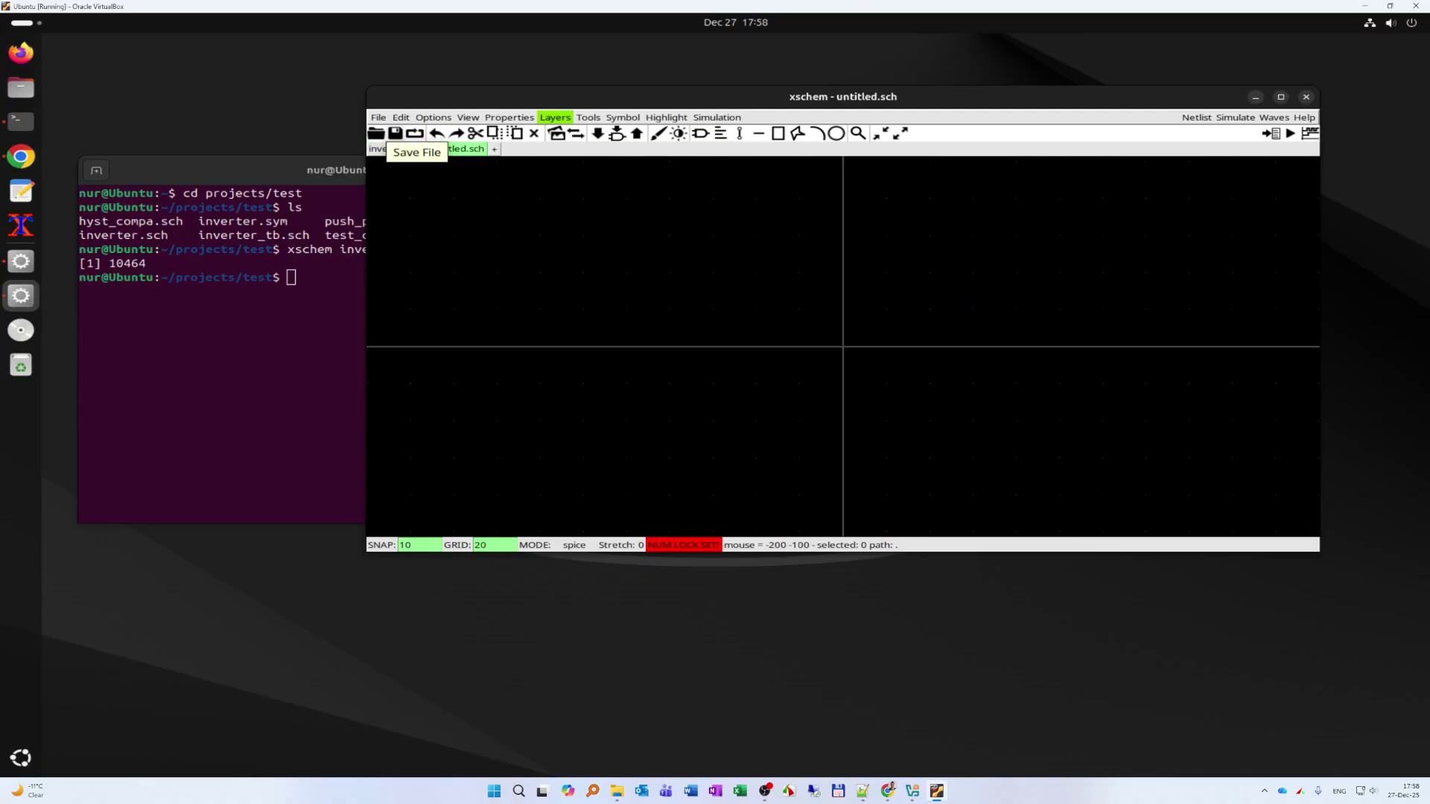
left_click(377, 134)
left_click(175, 260)
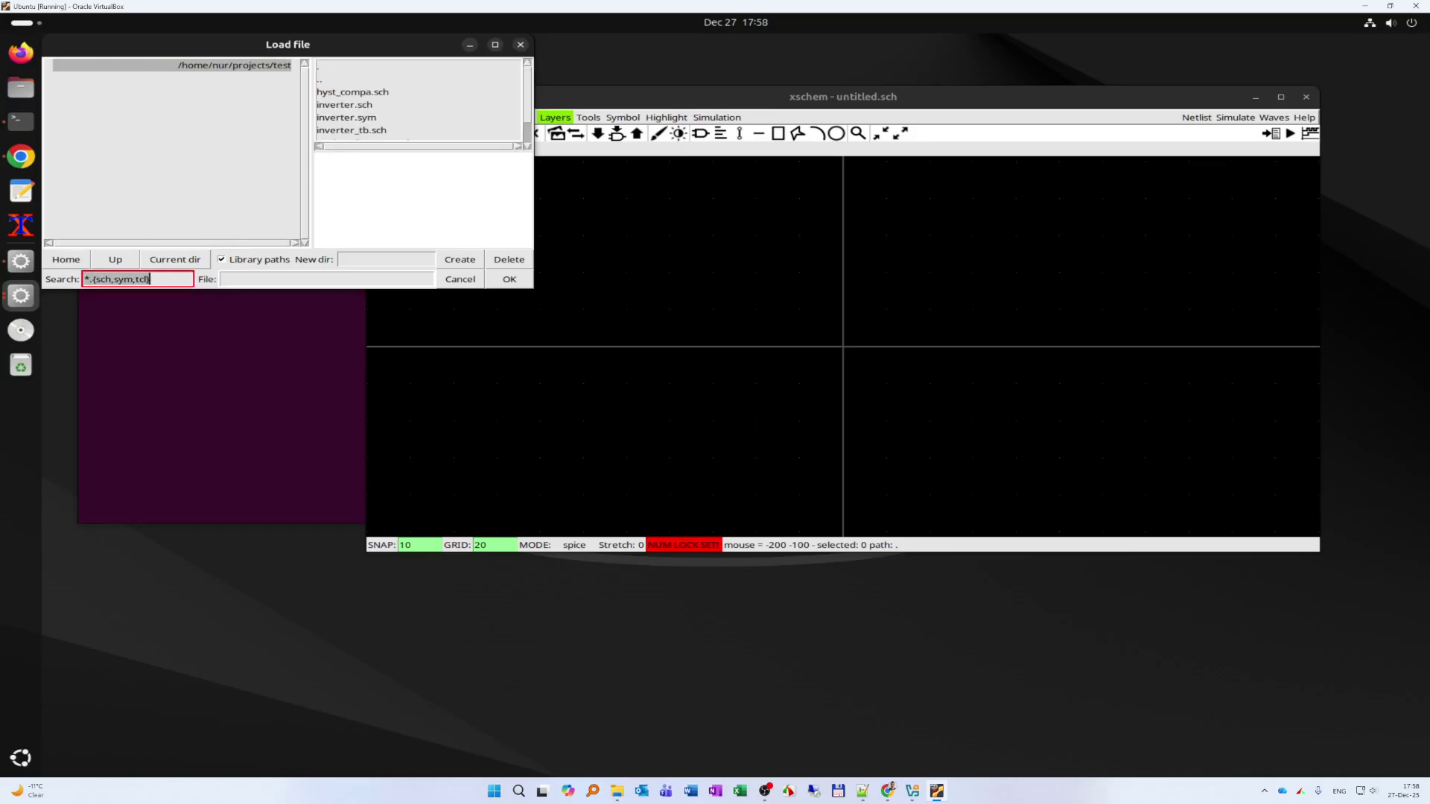
scroll(419, 100, "down", 1)
double_click(352, 104)
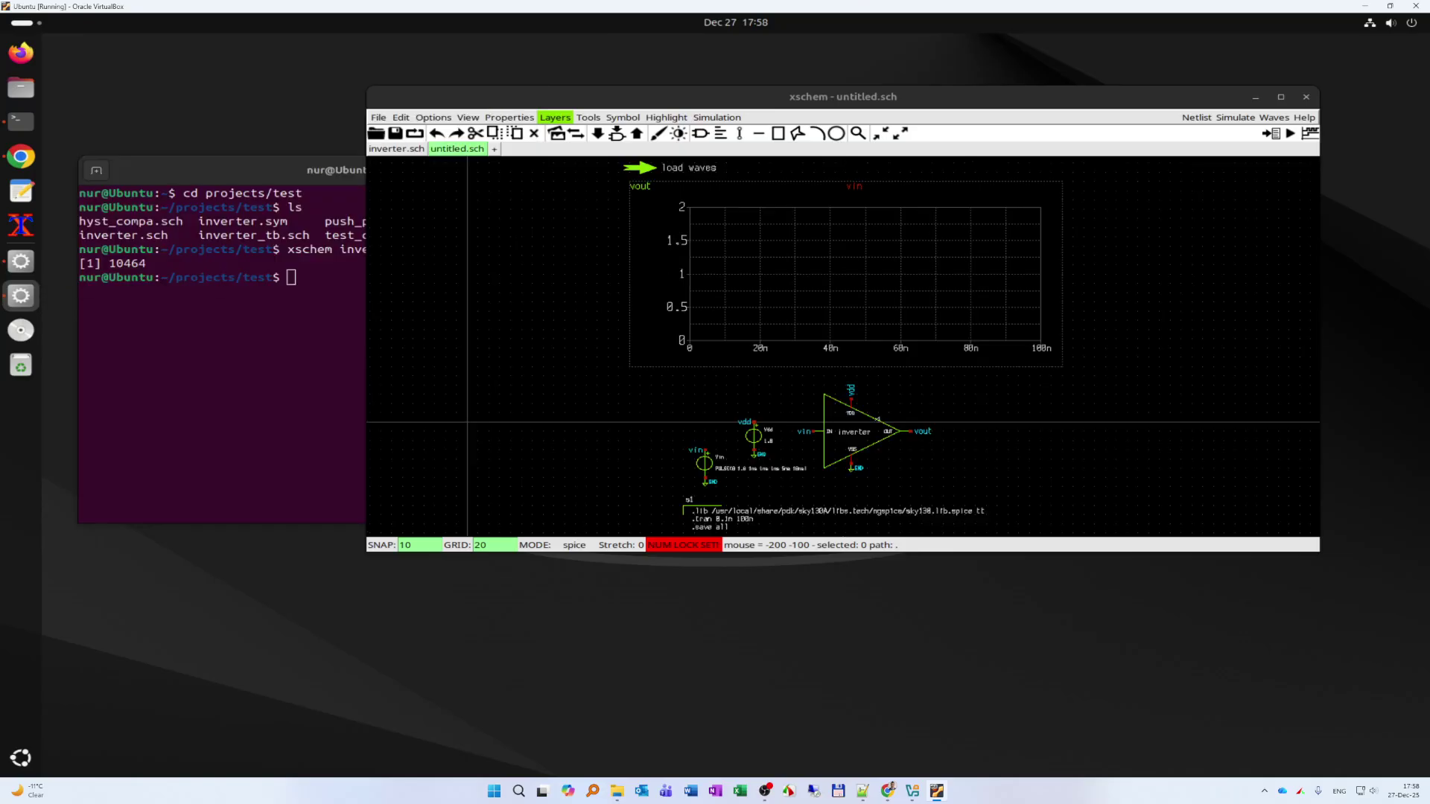
key("super+Up")
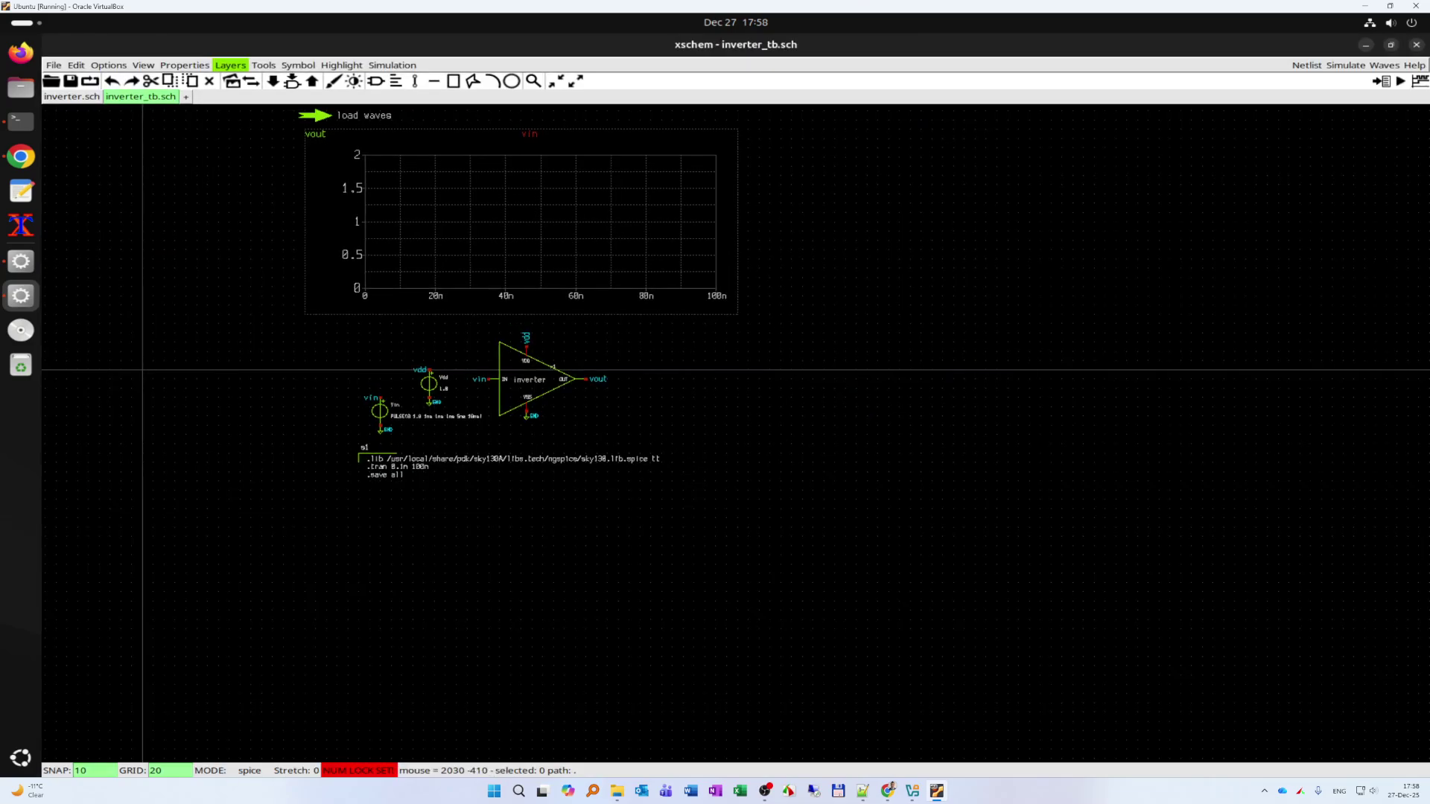
key("f")
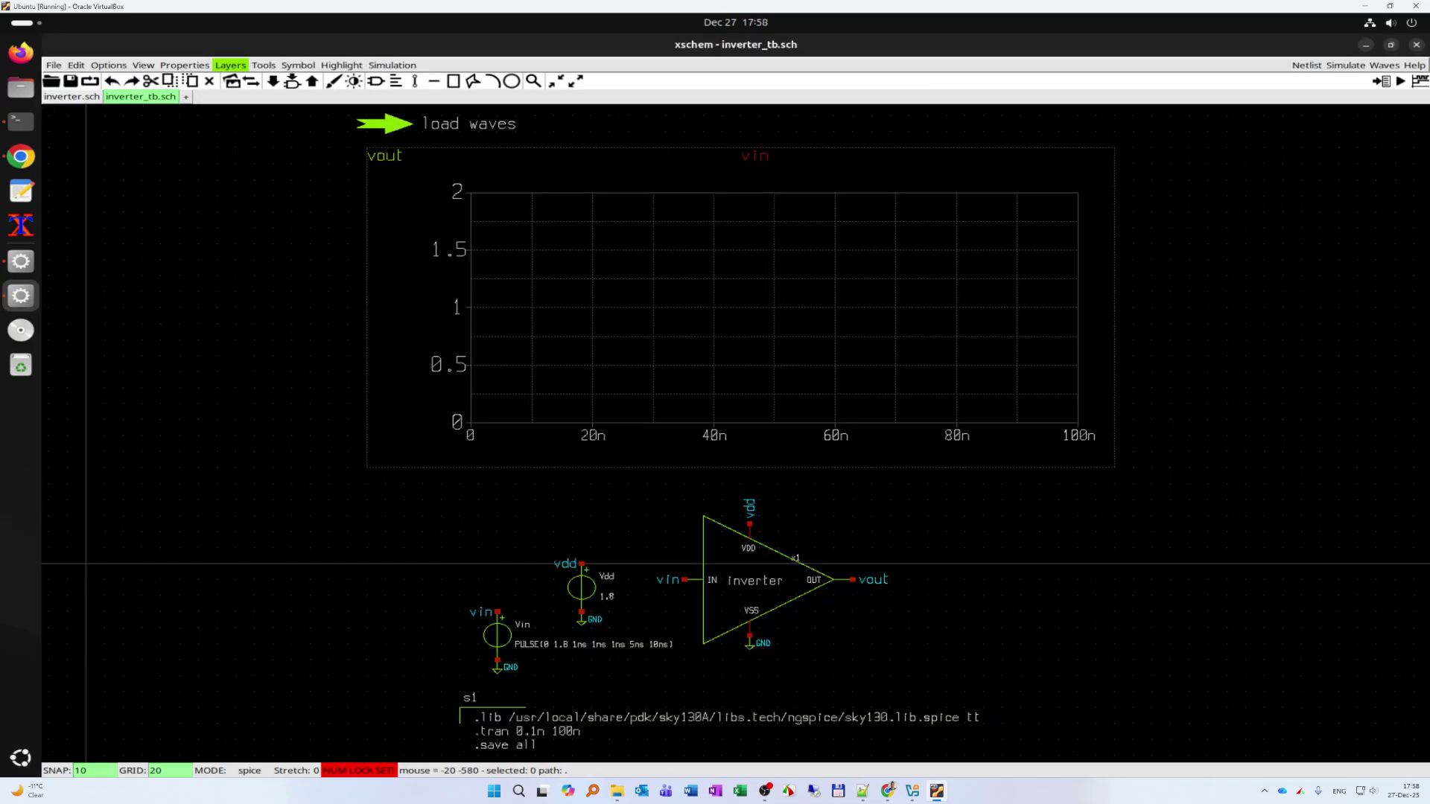
- Generate the netlist of inverter.sch and open it in the text editor, enlarged so its long lines fit
left_click(71, 96)
key("f")
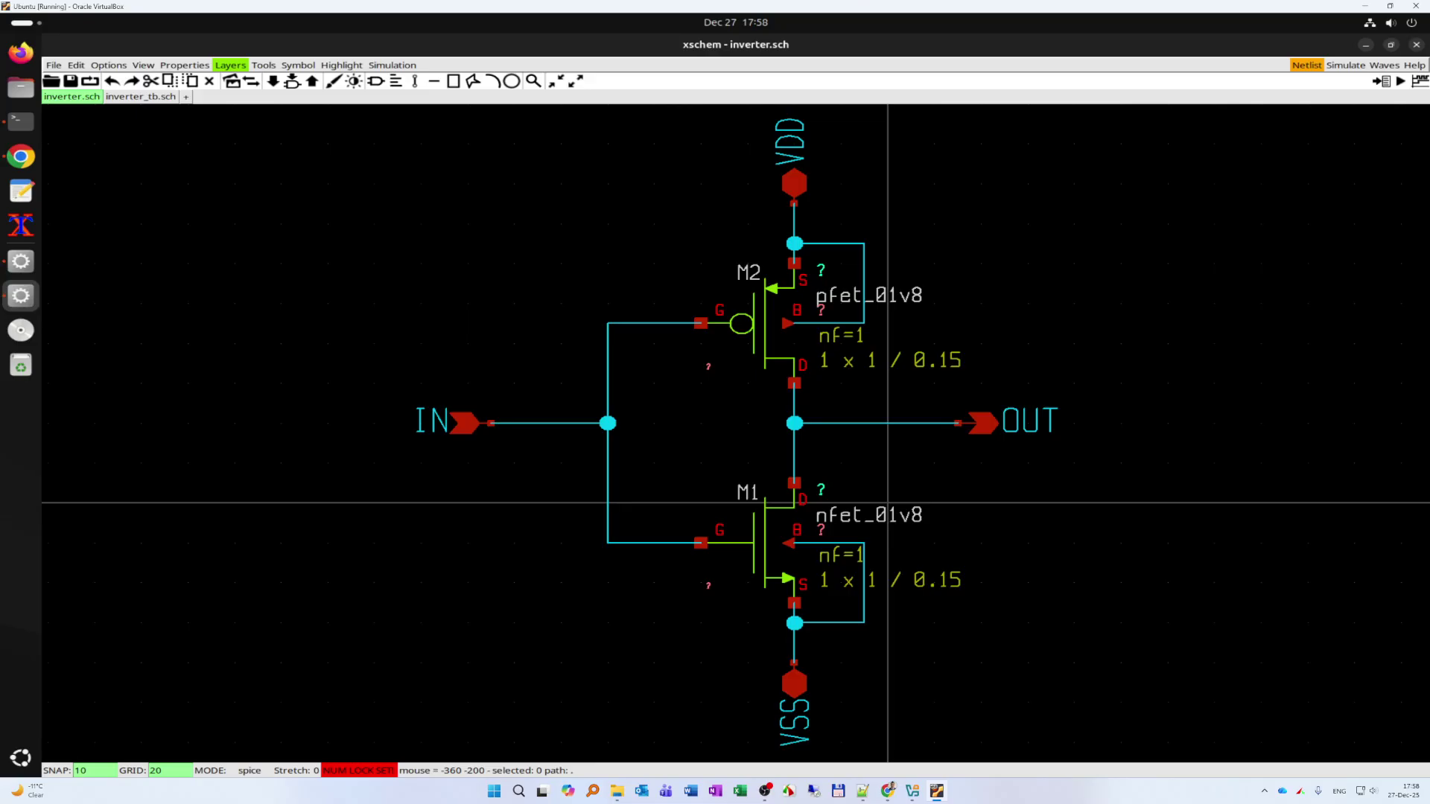
key("n")
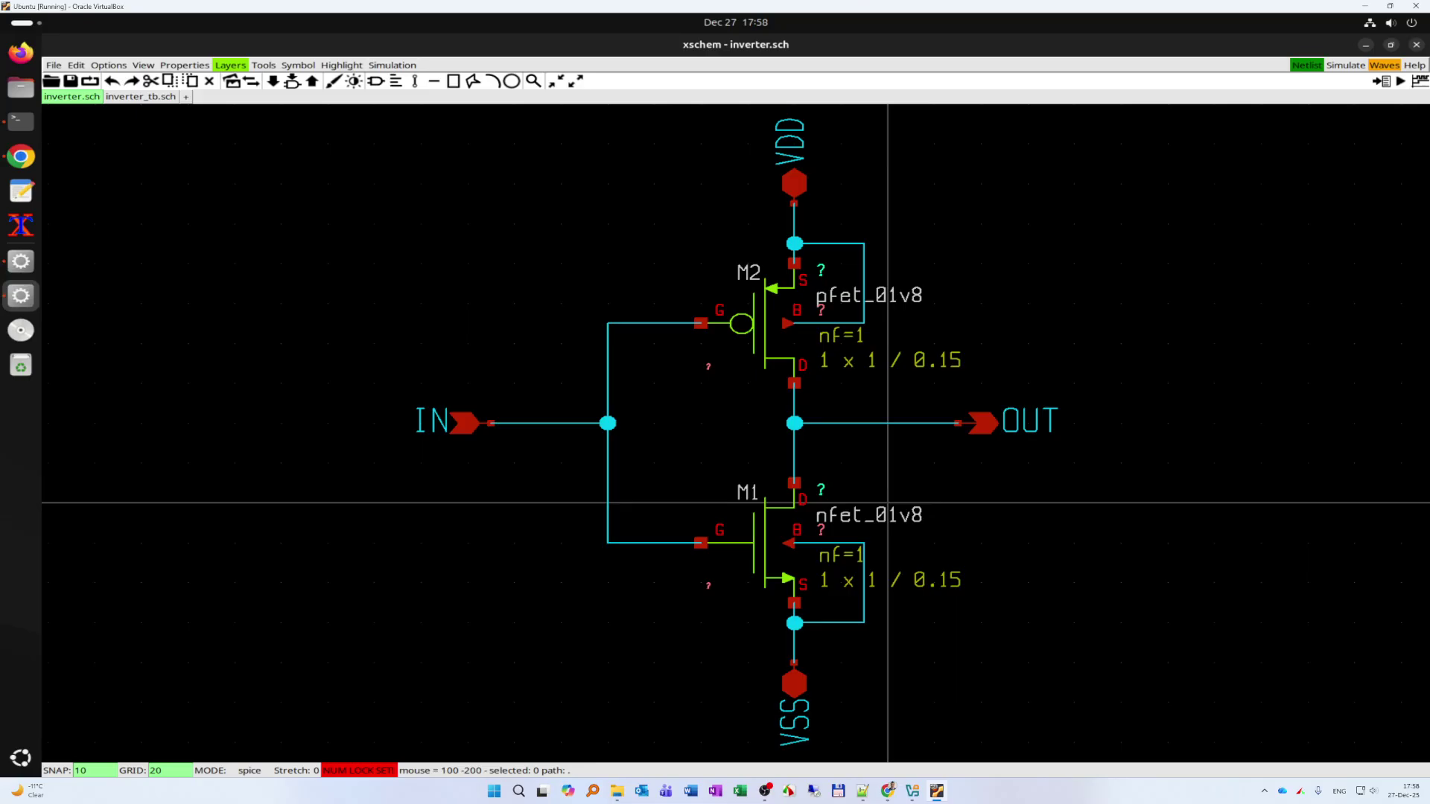
left_click(392, 65)
left_click(408, 278)
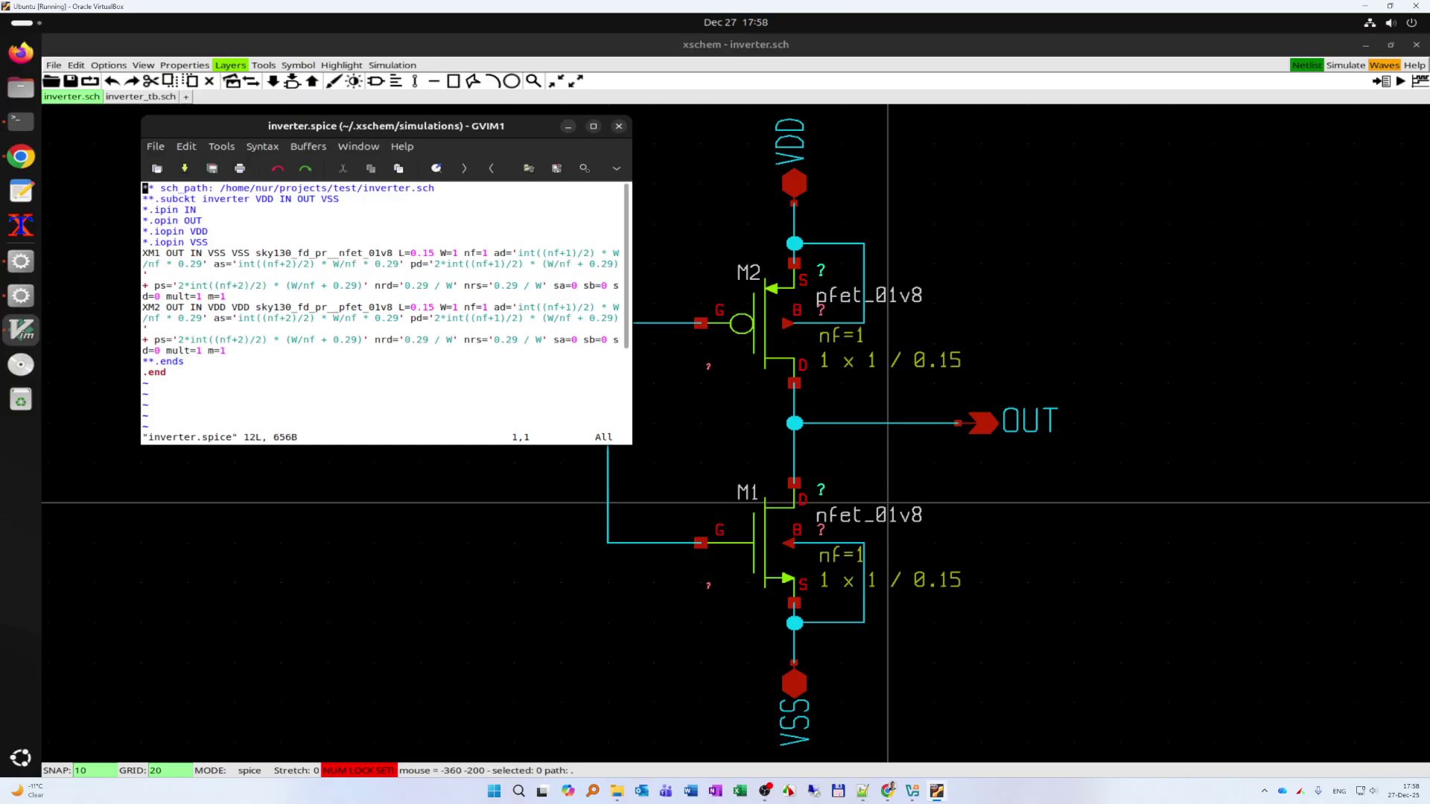
left_click_drag(632, 446, 1222, 511)
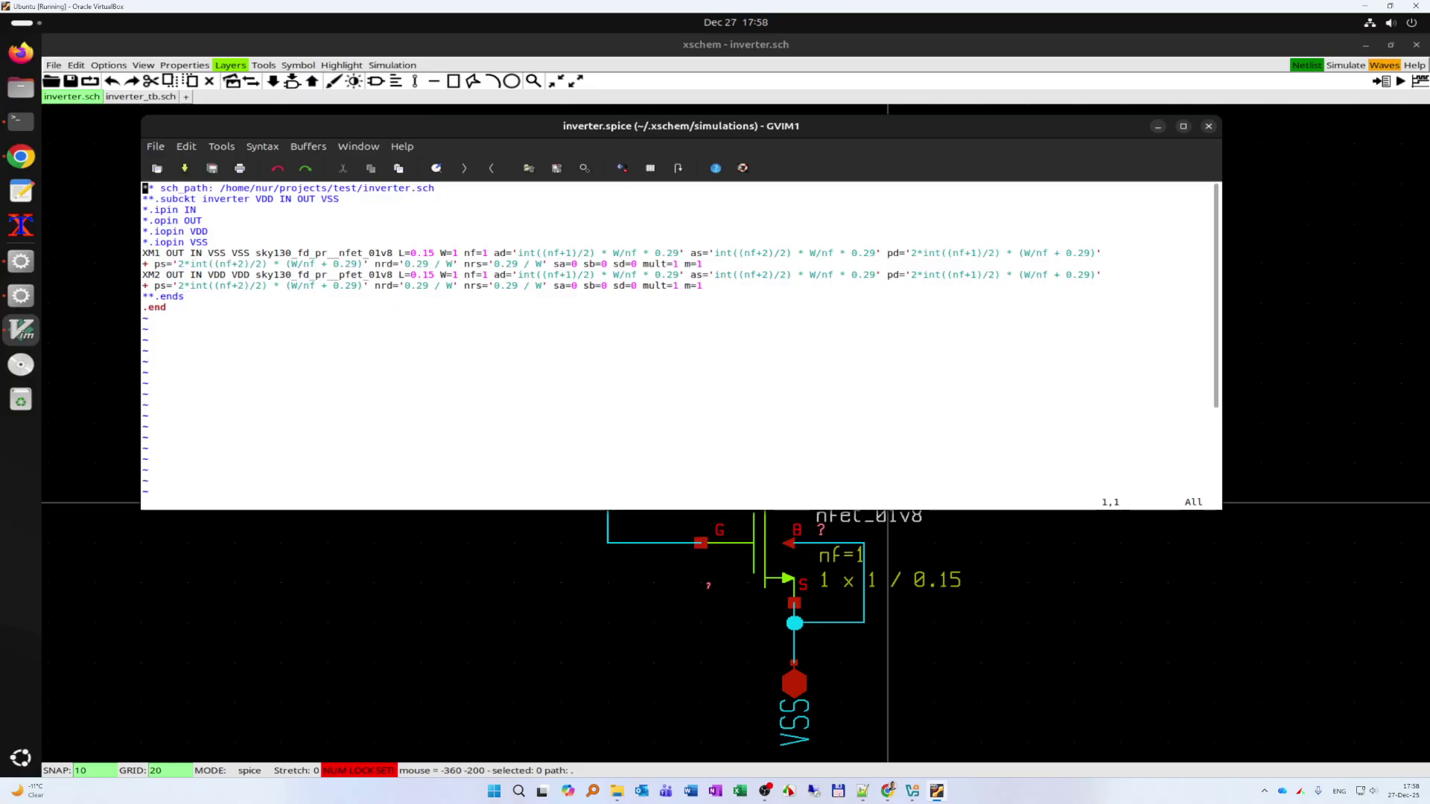
- Examine the nfet and pfet terminal connections in the inverter.spice netlist, then close it
left_click_drag(313, 125, 344, 168)
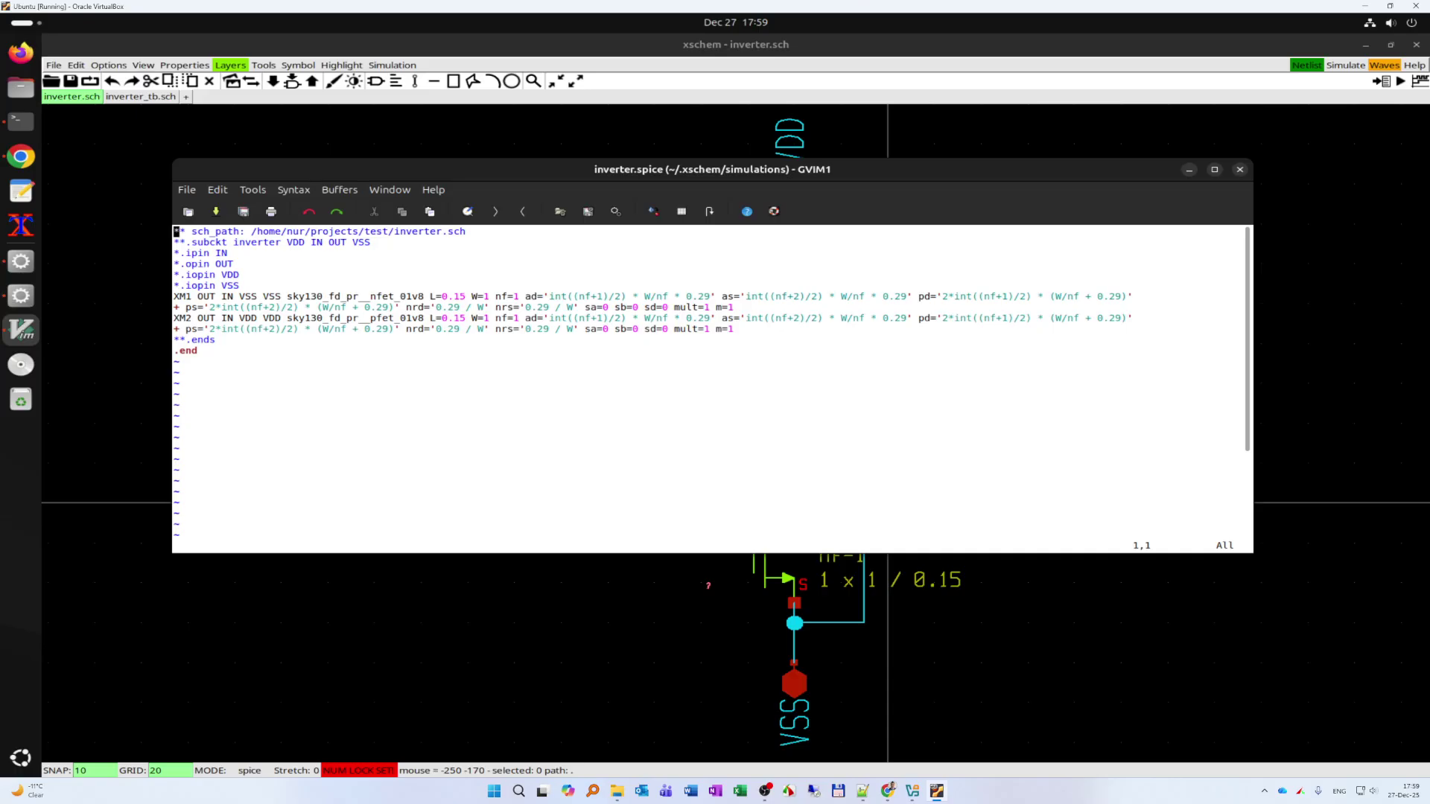
left_click_drag(372, 296, 392, 297)
left_click_drag(200, 318, 278, 318)
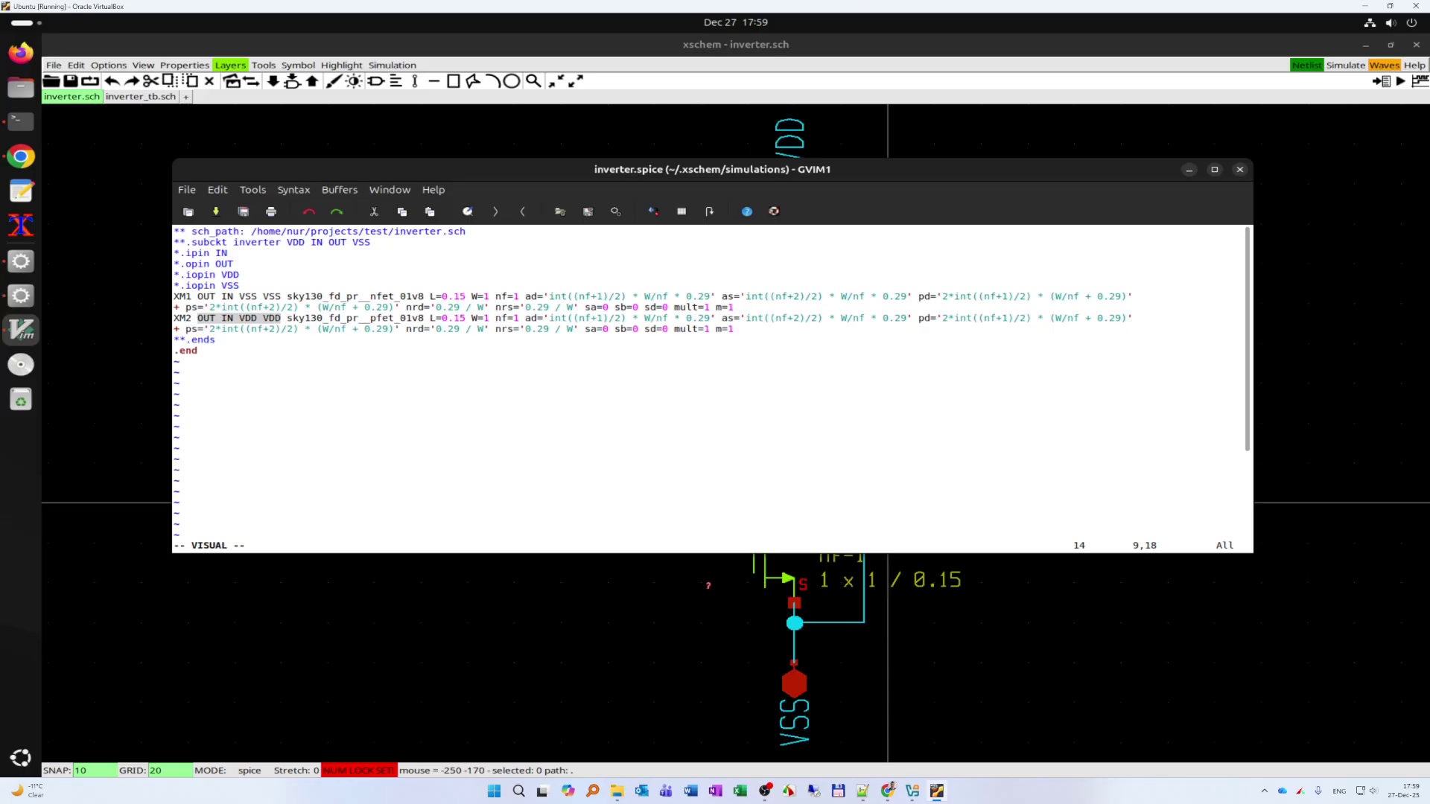
left_click_drag(712, 170, 658, 163)
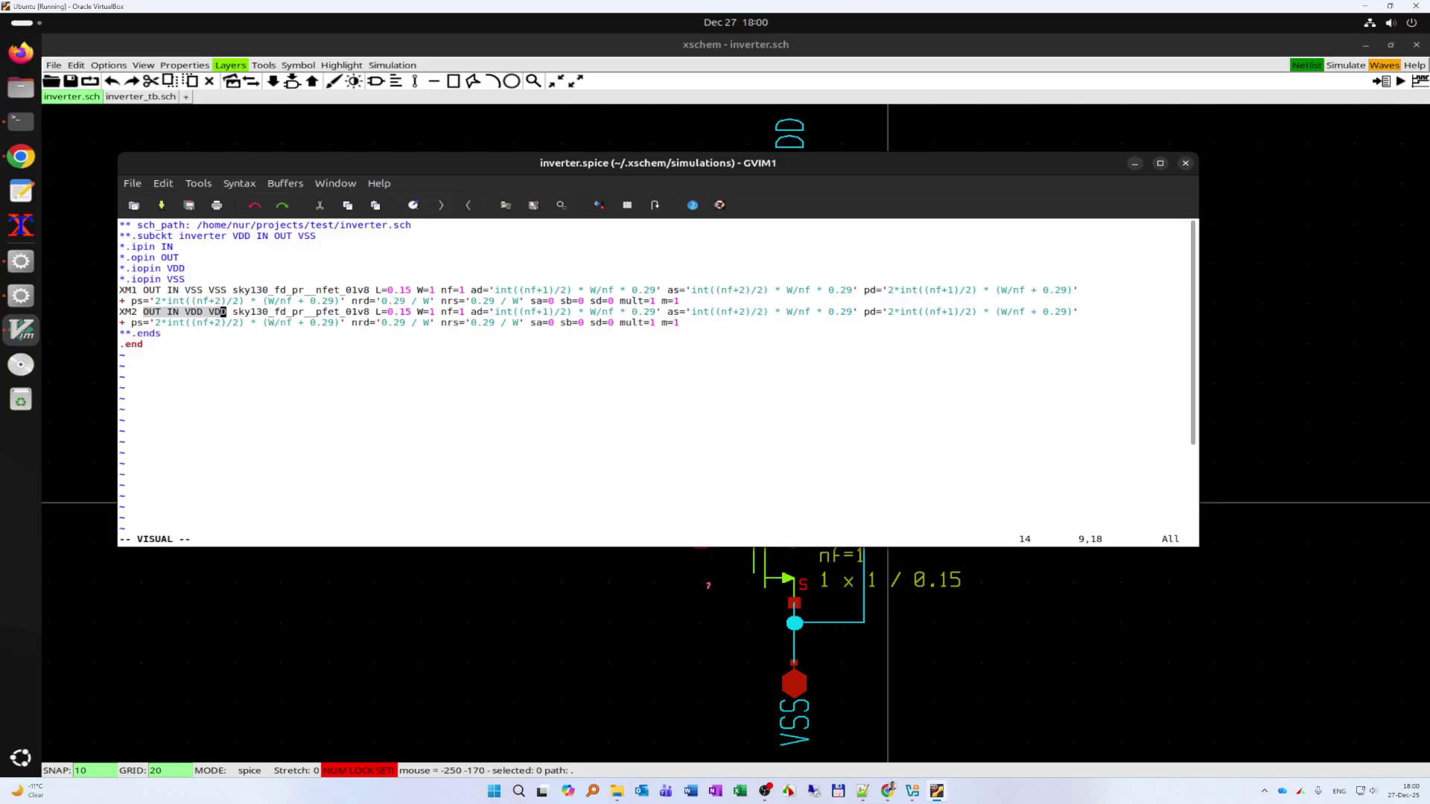
left_click(1185, 163)
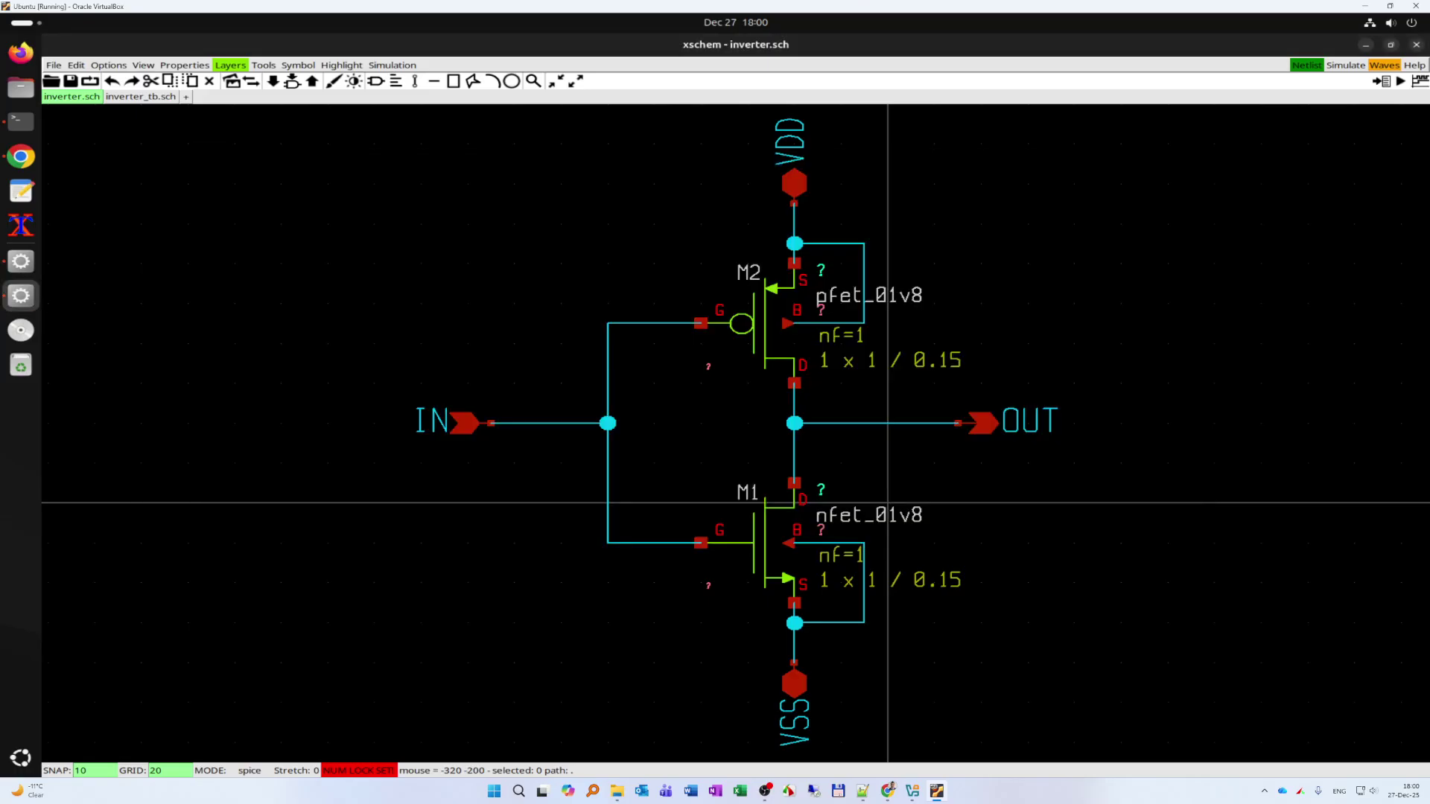
- Generate the netlist of the inverter_tb.sch testbench and open it in the text editor, enlarged to show all lines
left_click(141, 97)
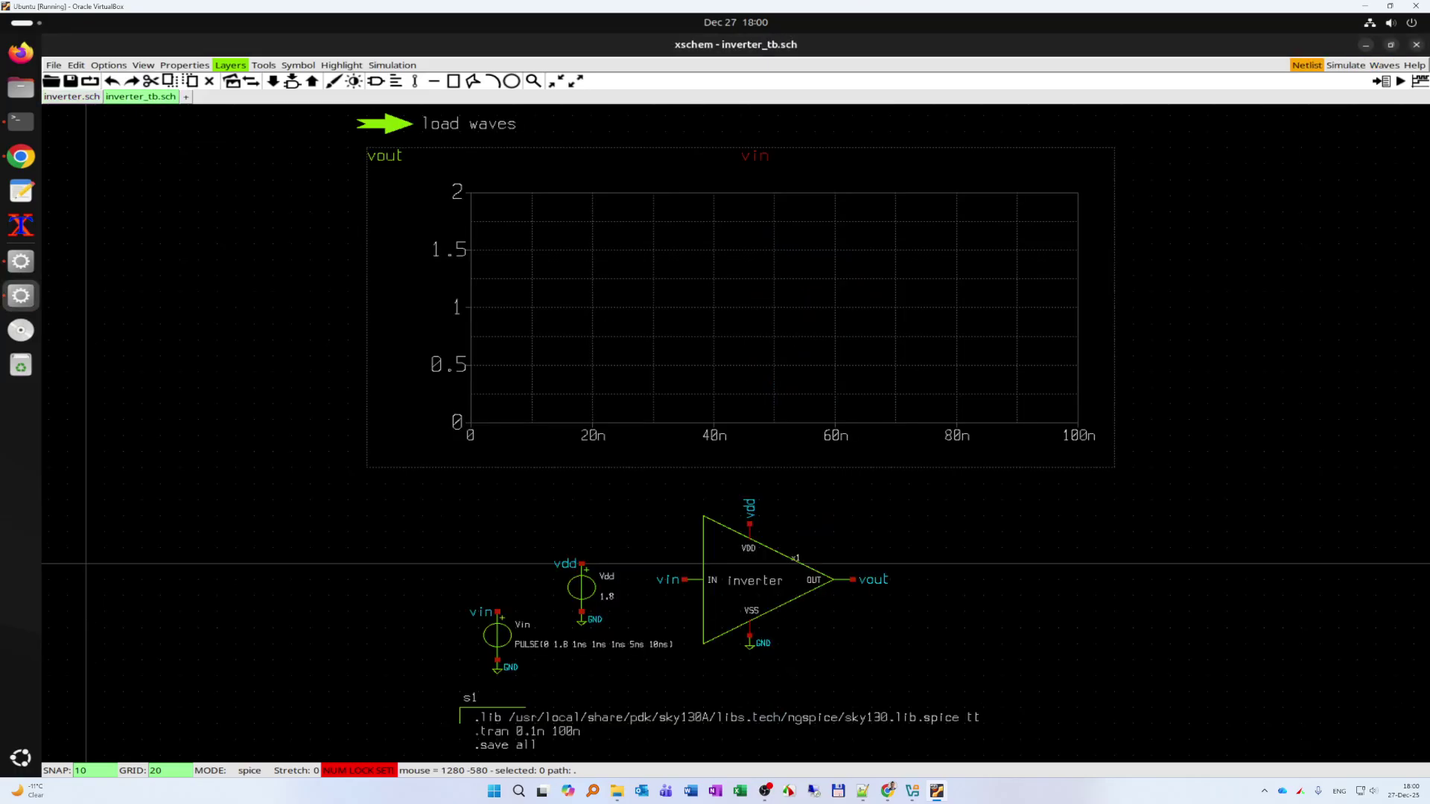
left_click(1308, 64)
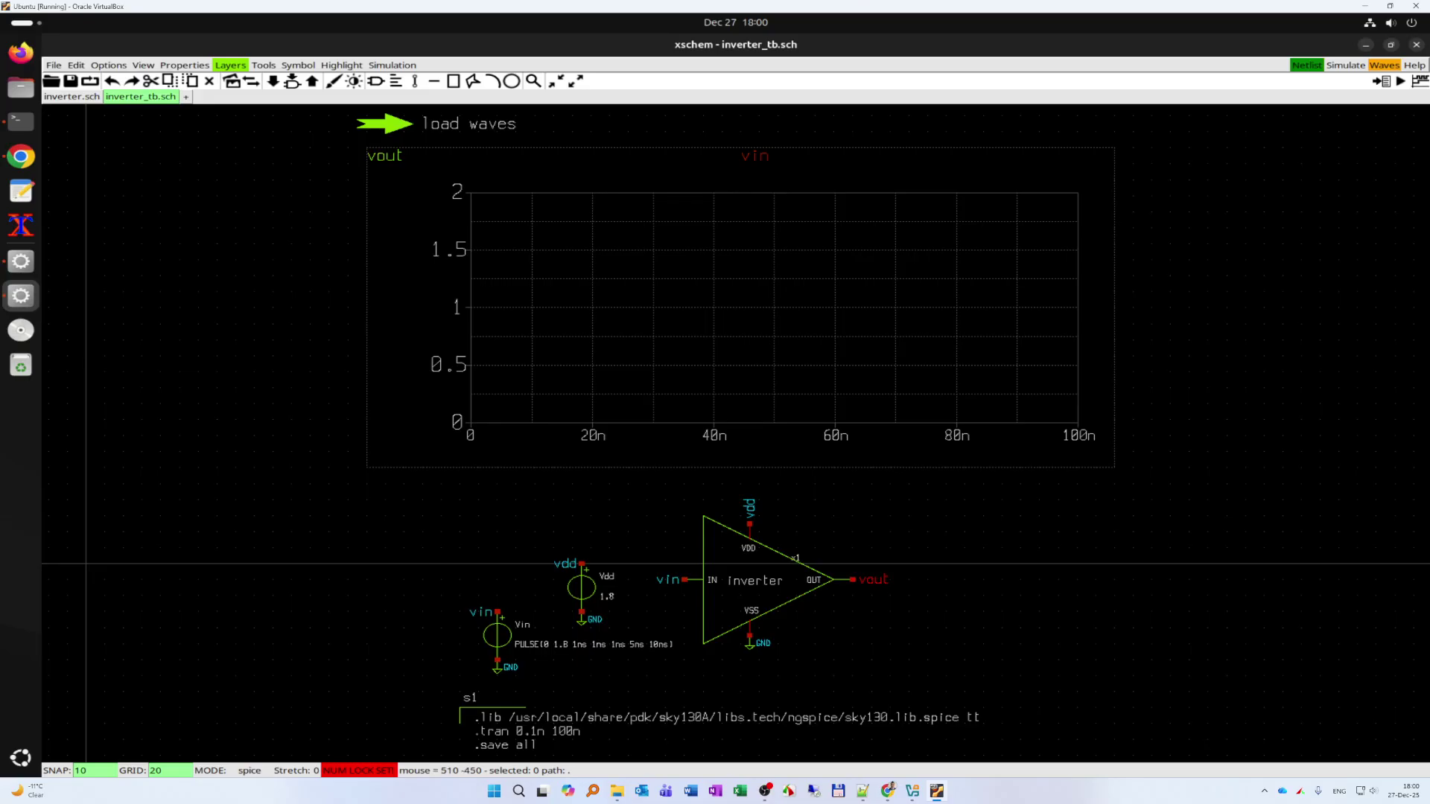
left_click(393, 65)
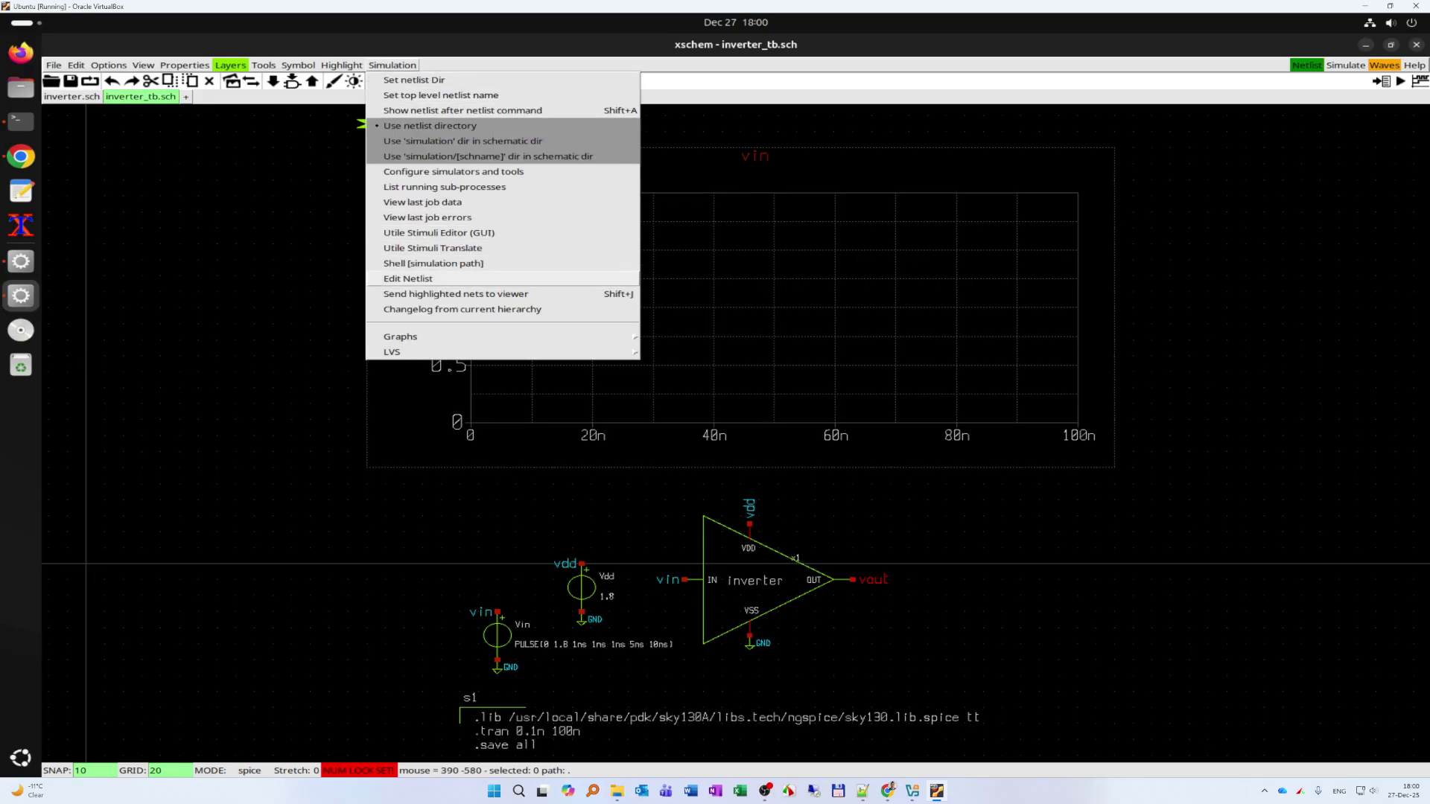
left_click(405, 279)
left_click_drag(560, 386, 1217, 560)
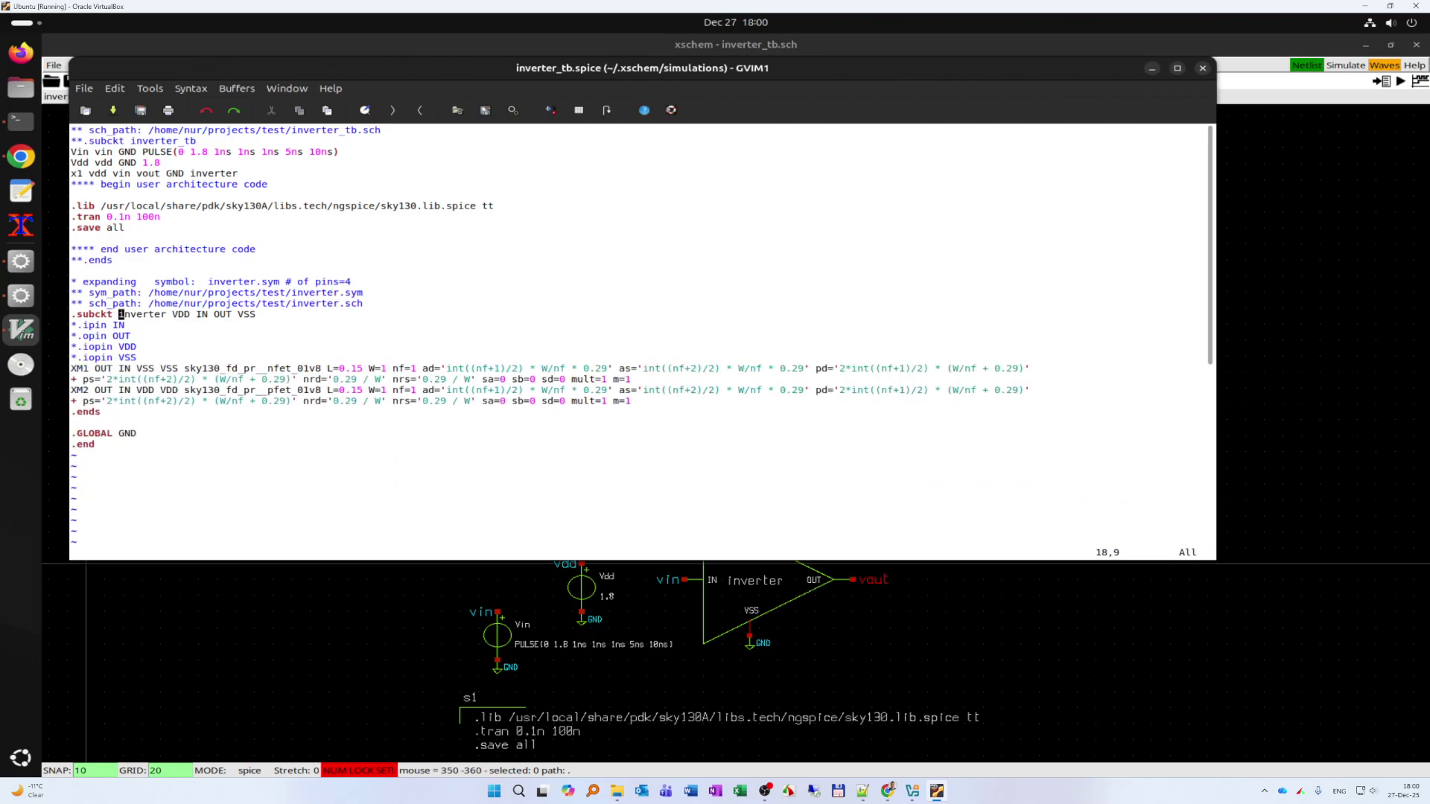
- Compare the inverter_tb.spice netlist with the testbench schematic behind it, then close the netlist
left_click_drag(708, 68, 758, 129)
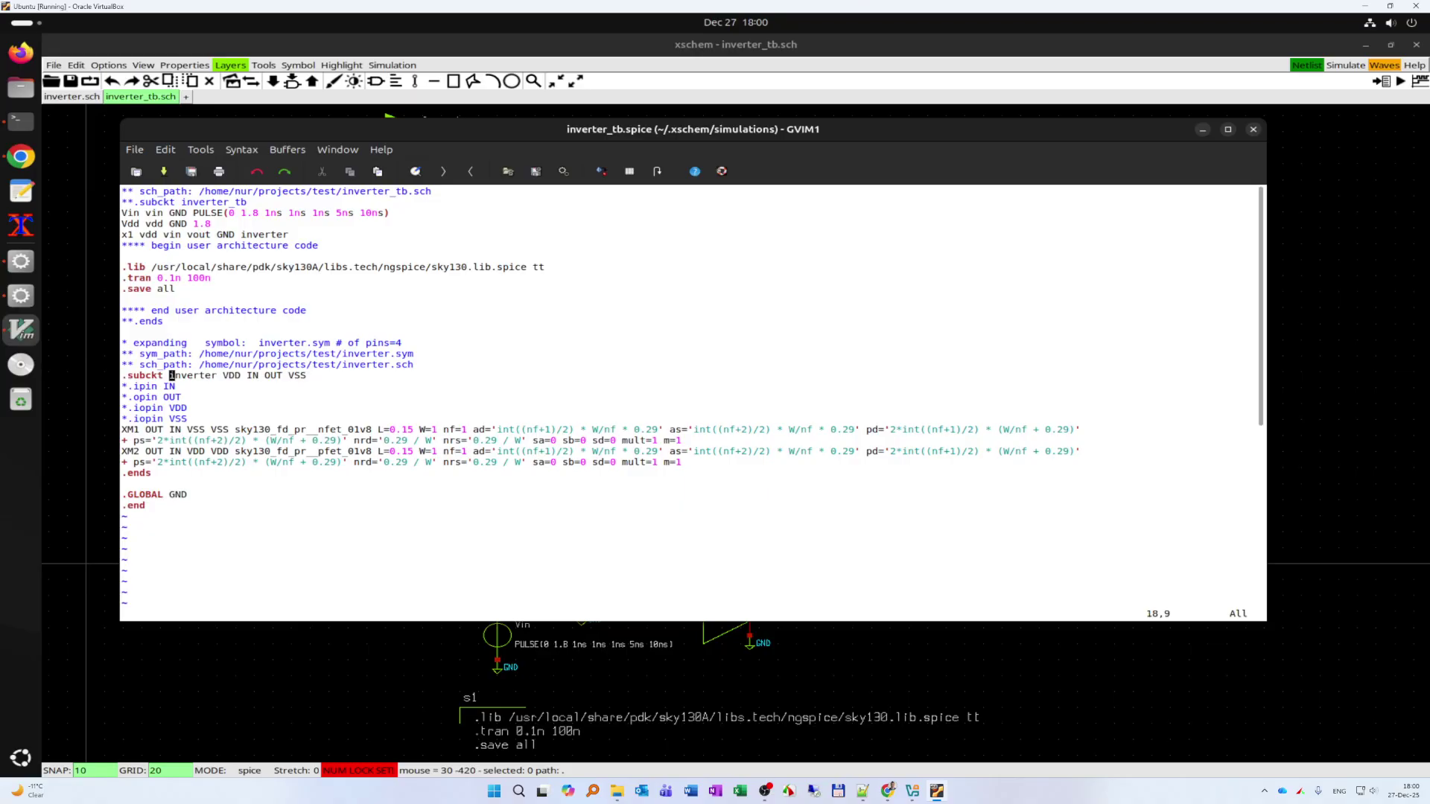
left_click_drag(693, 129, 1388, 246)
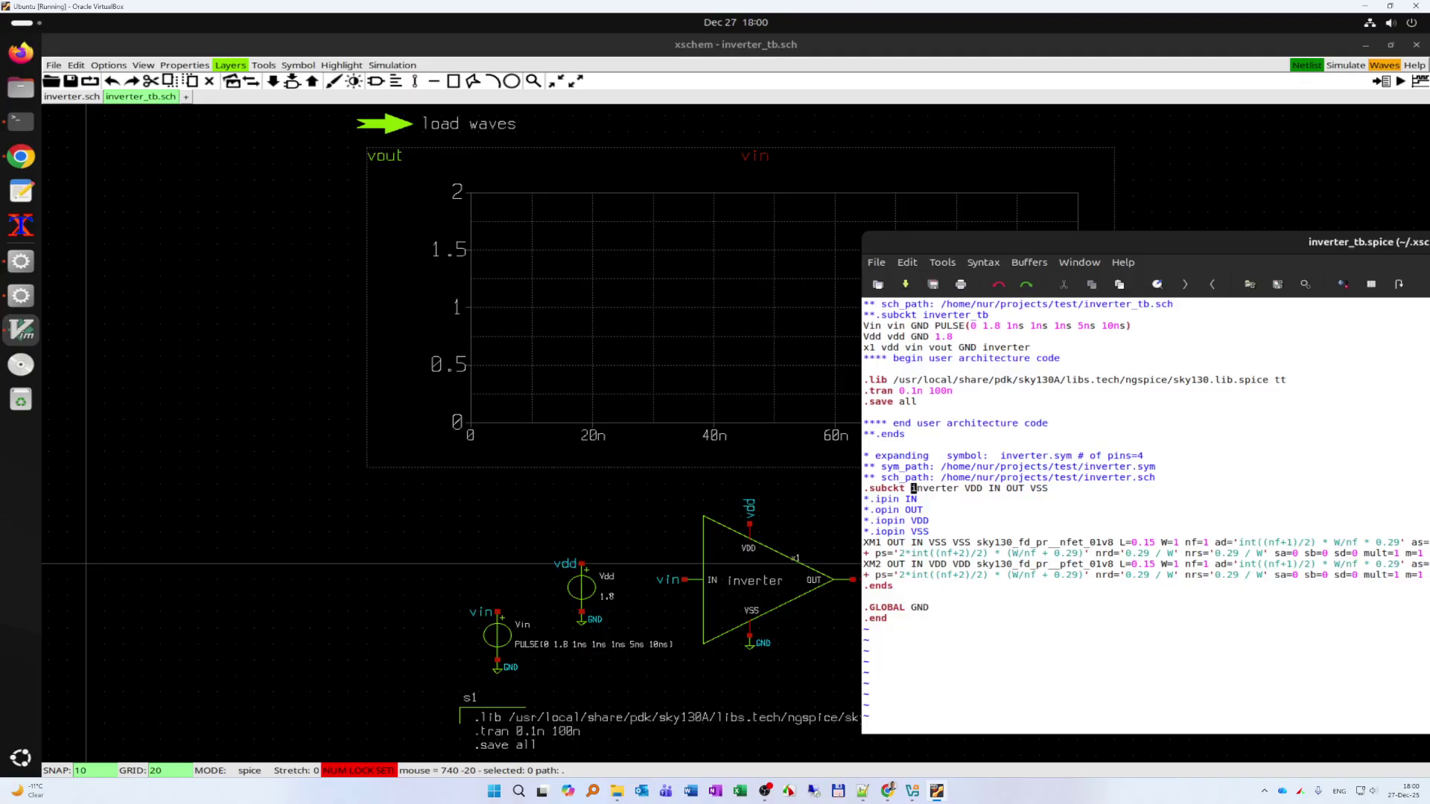
left_click_drag(1117, 246, 736, 127)
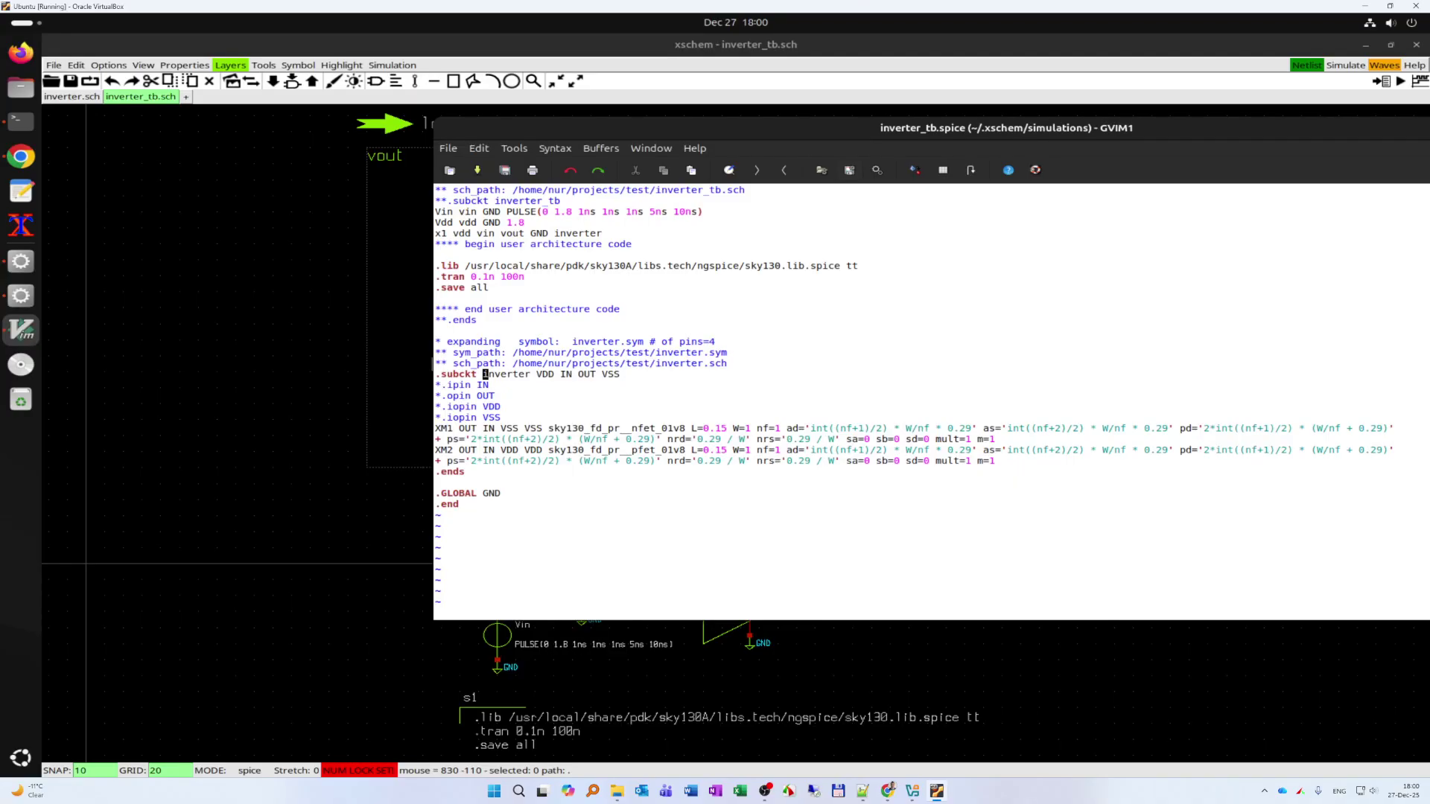
left_click_drag(850, 128, 553, 136)
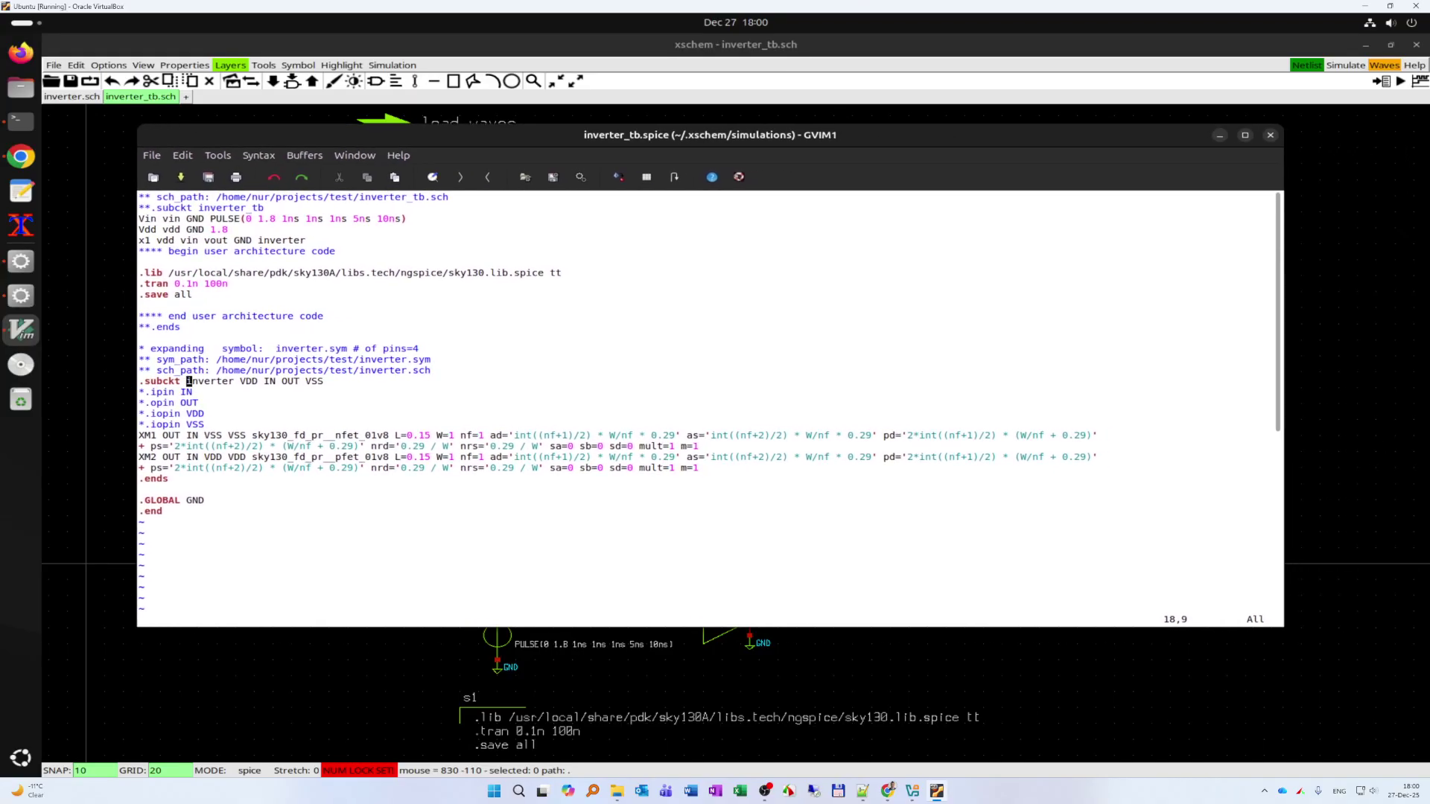
left_click(1270, 135)
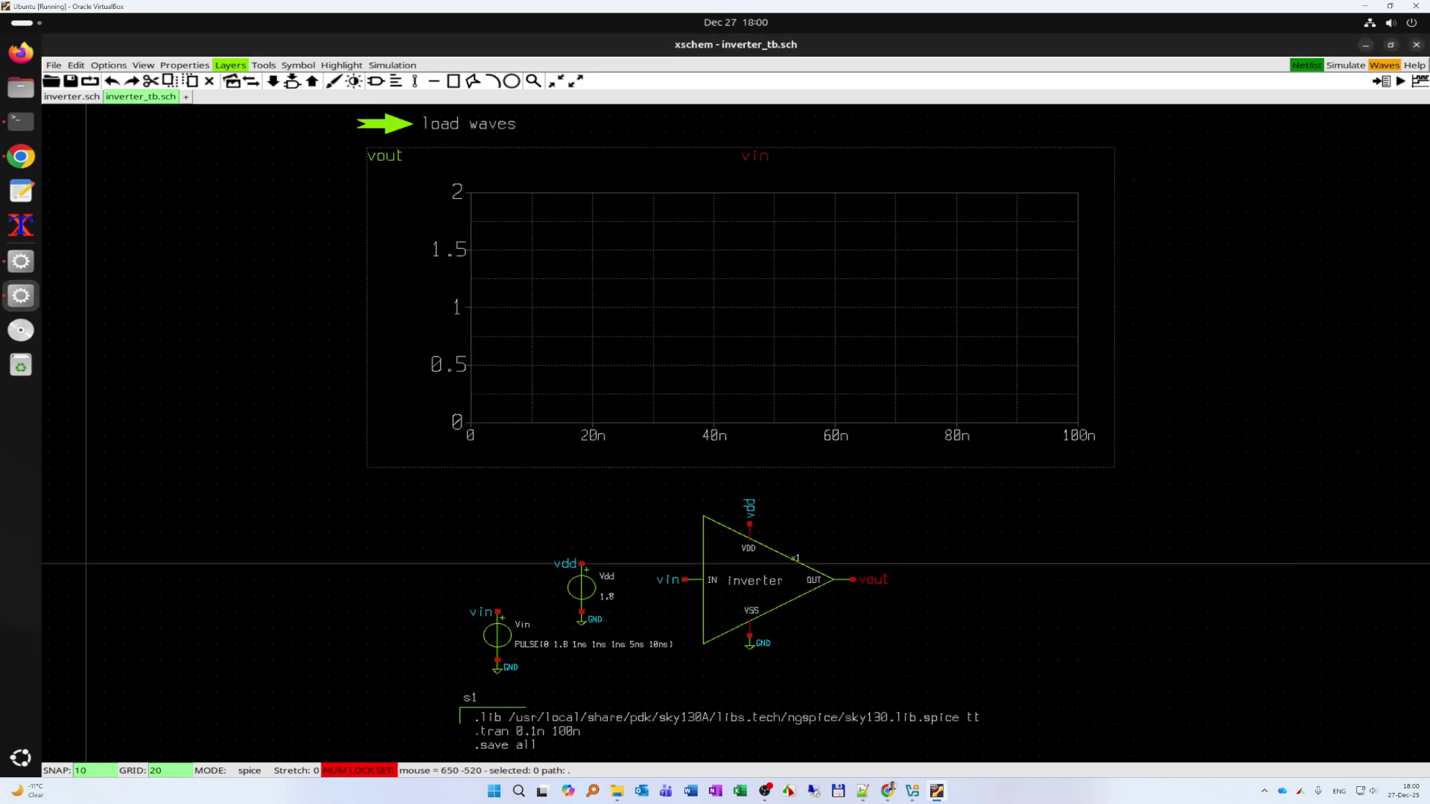
- Run the testbench simulation, check the raw output file's path and name in the ngspice log, and close the log
left_click(1346, 66)
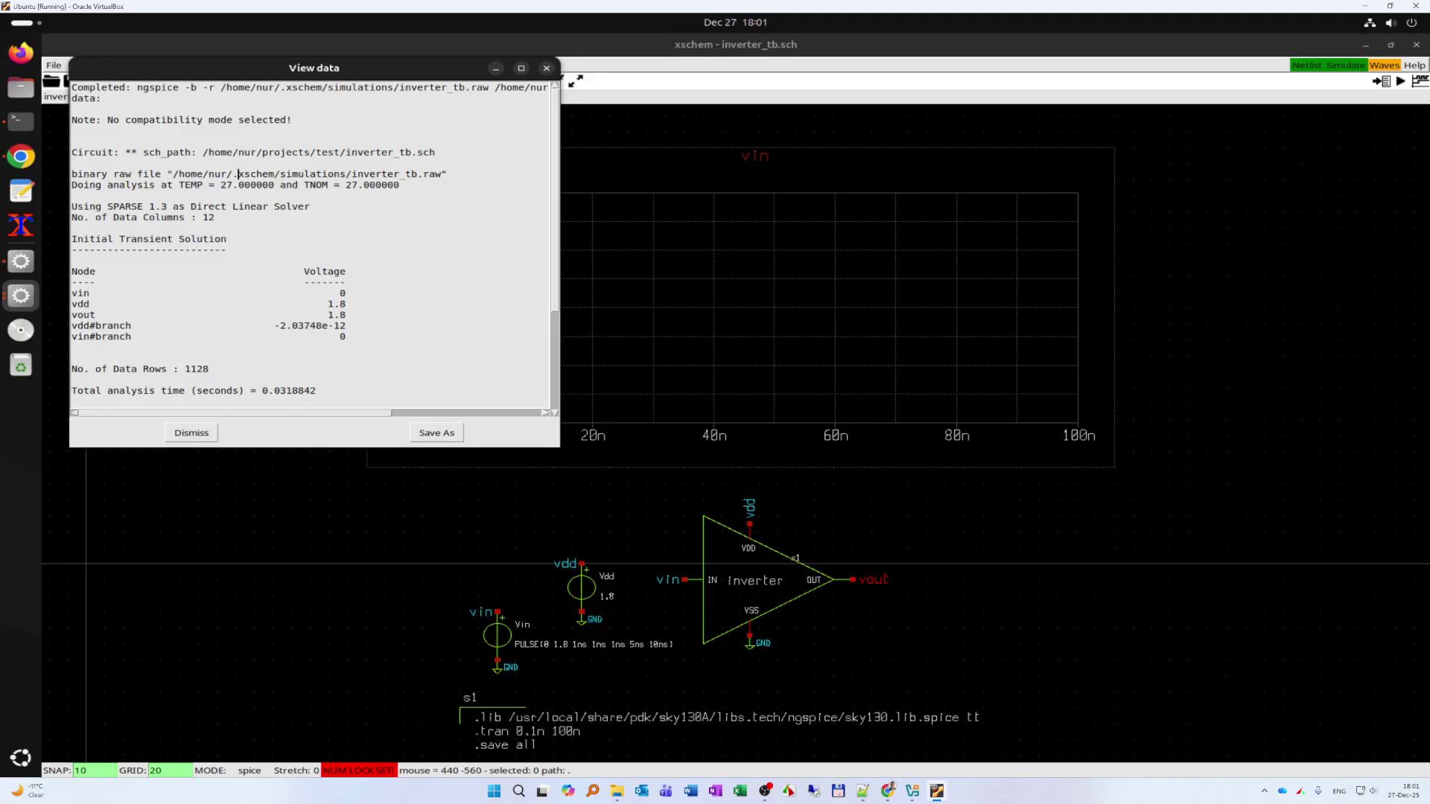
left_click_drag(232, 174, 350, 175)
left_click(441, 174)
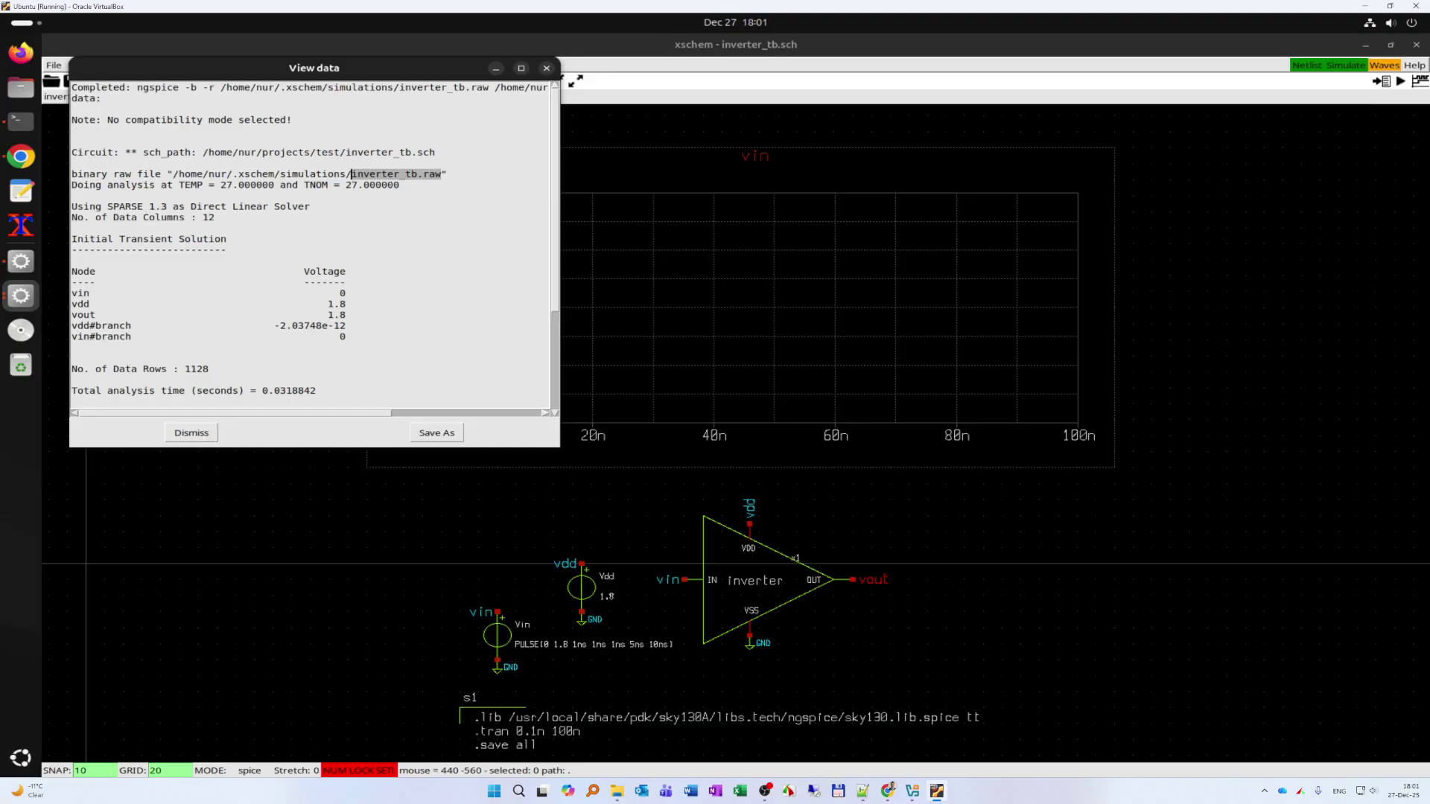
left_click(388, 174)
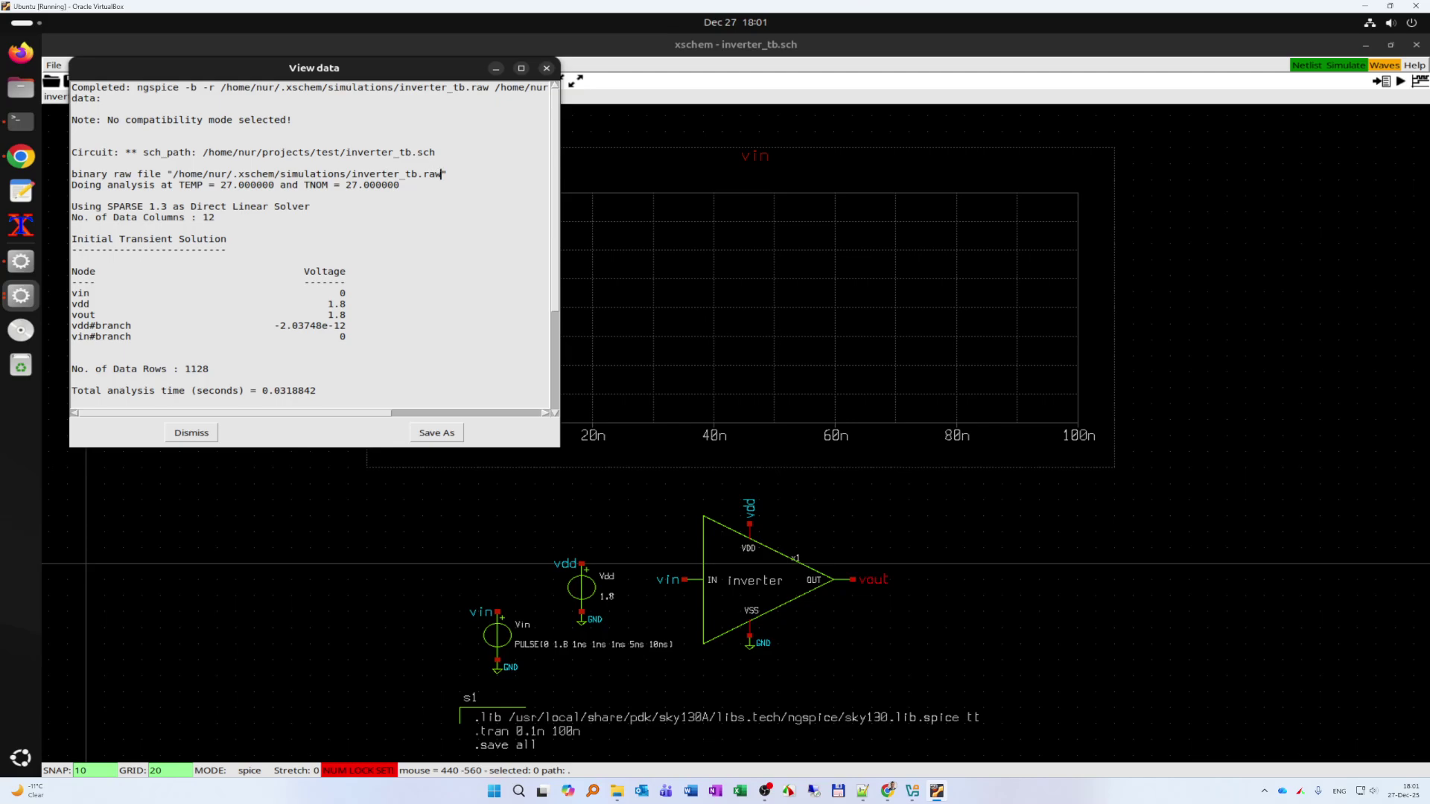
left_click_drag(441, 173, 350, 174)
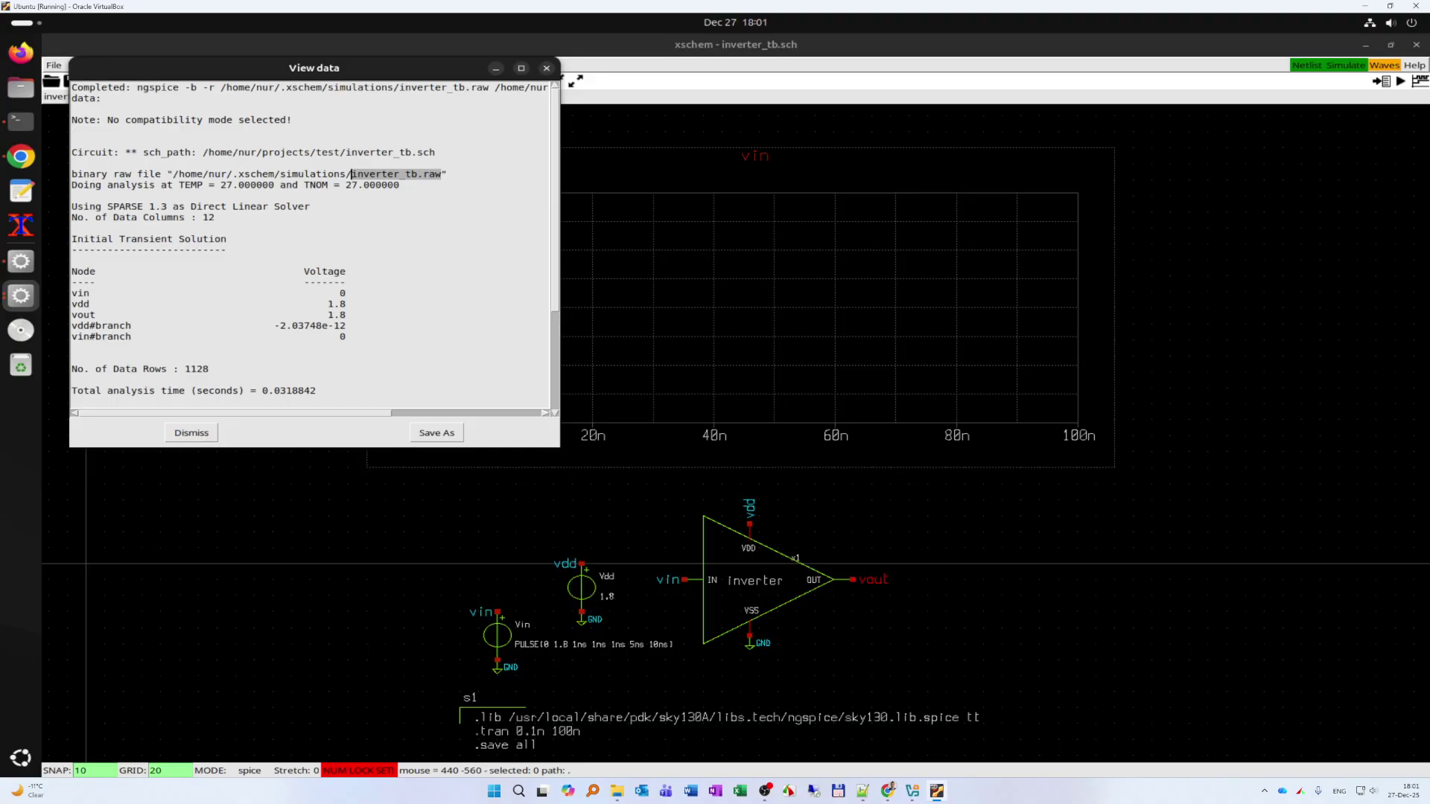
left_click_drag(313, 68, 375, 110)
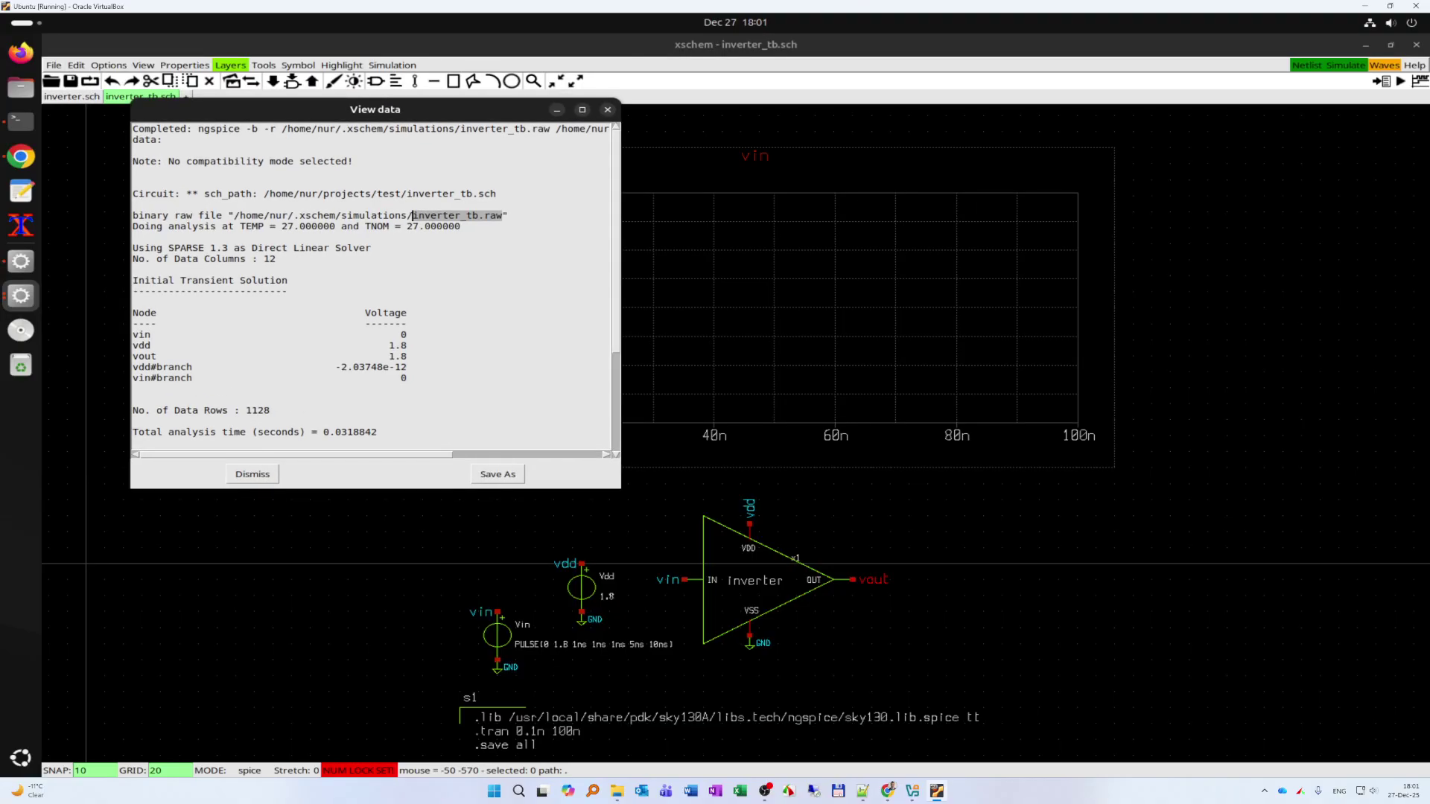
left_click(608, 109)
- Load the simulated vin and vout waveforms into the graph and zoom its time axis to about 34–57 ns
left_click(384, 123, "ctrl")
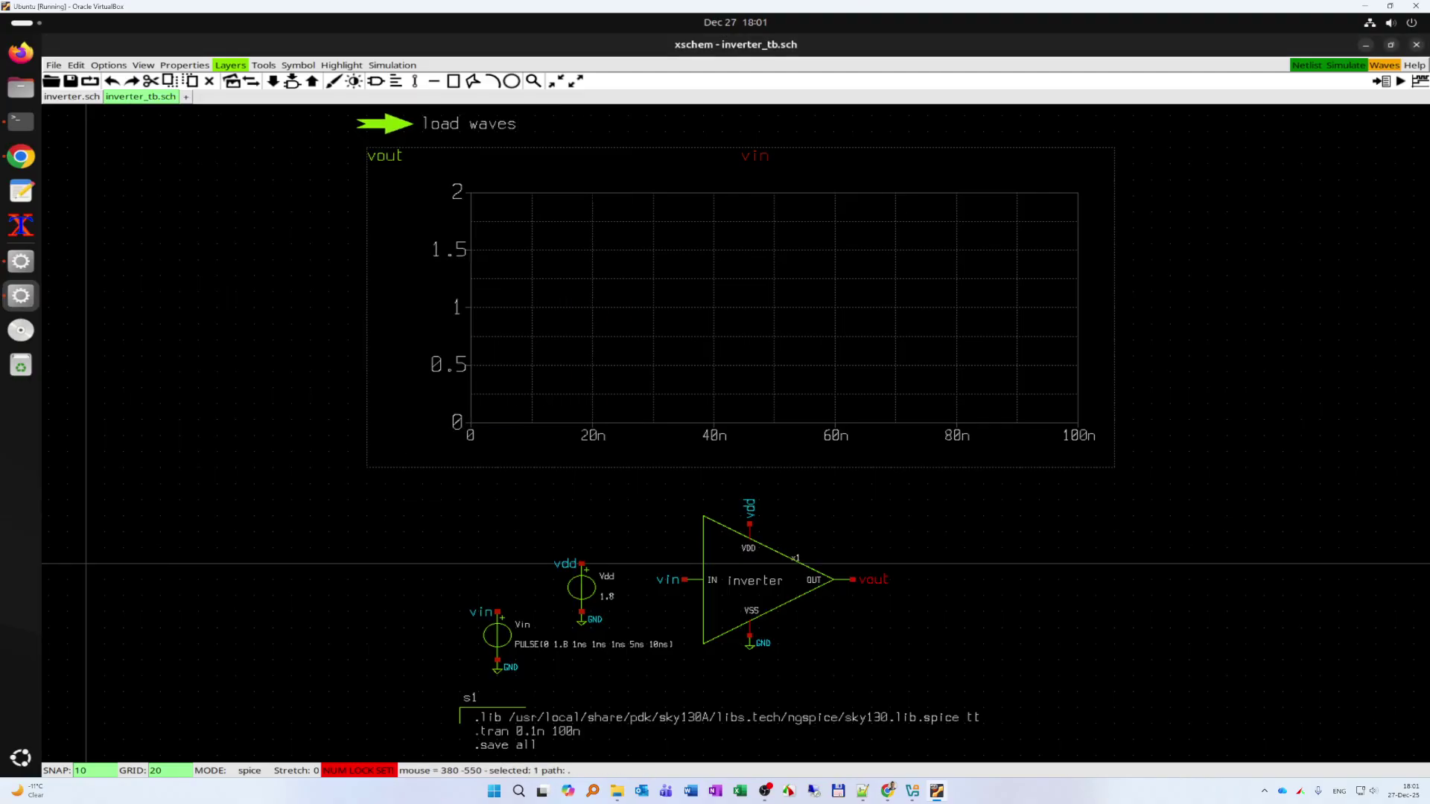
right_click_drag(675, 274, 815, 283)
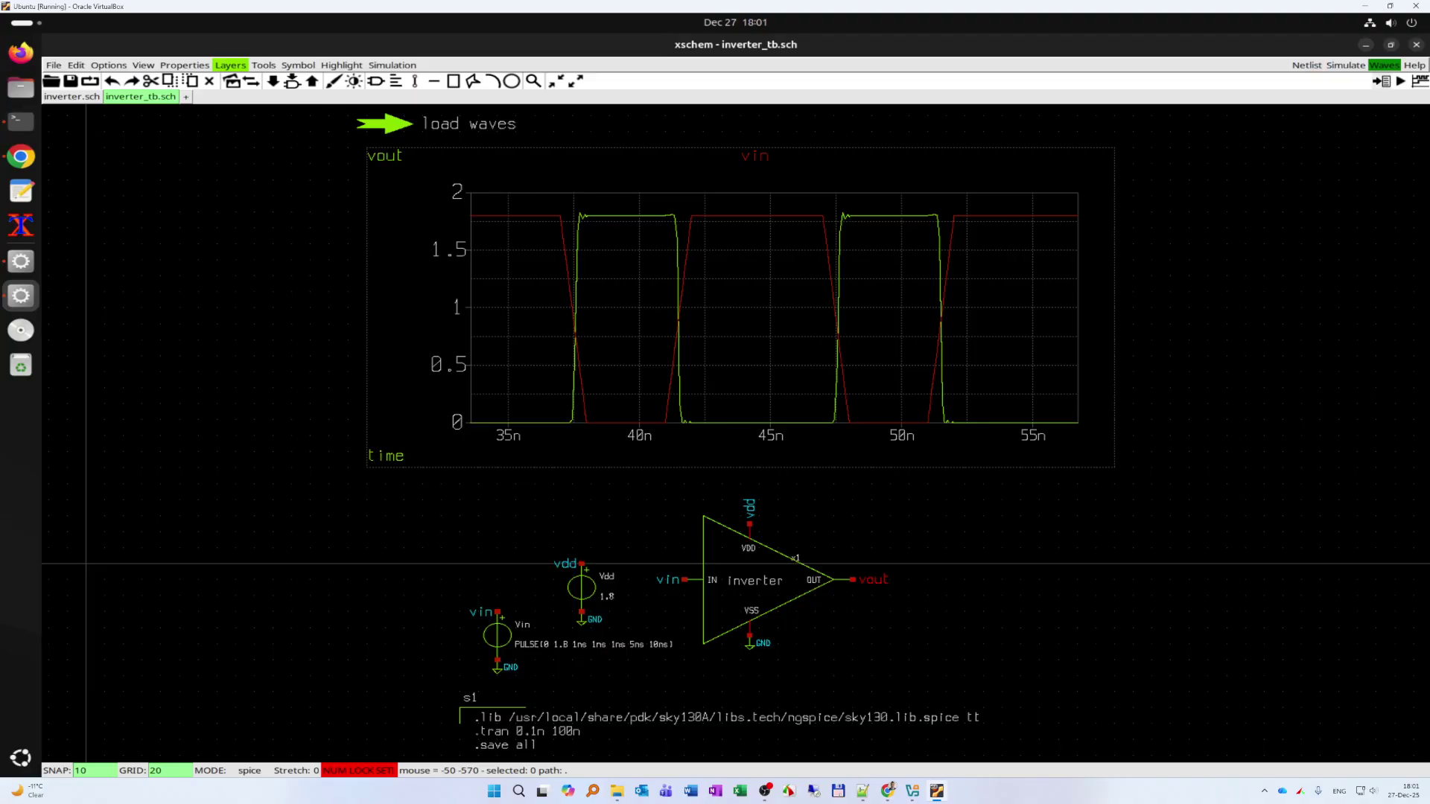
- Switch to the terminal, create a directory named layout inside ~/projects/test, and change into it
left_click(1366, 44)
left_click_drag(462, 169, 507, 176)
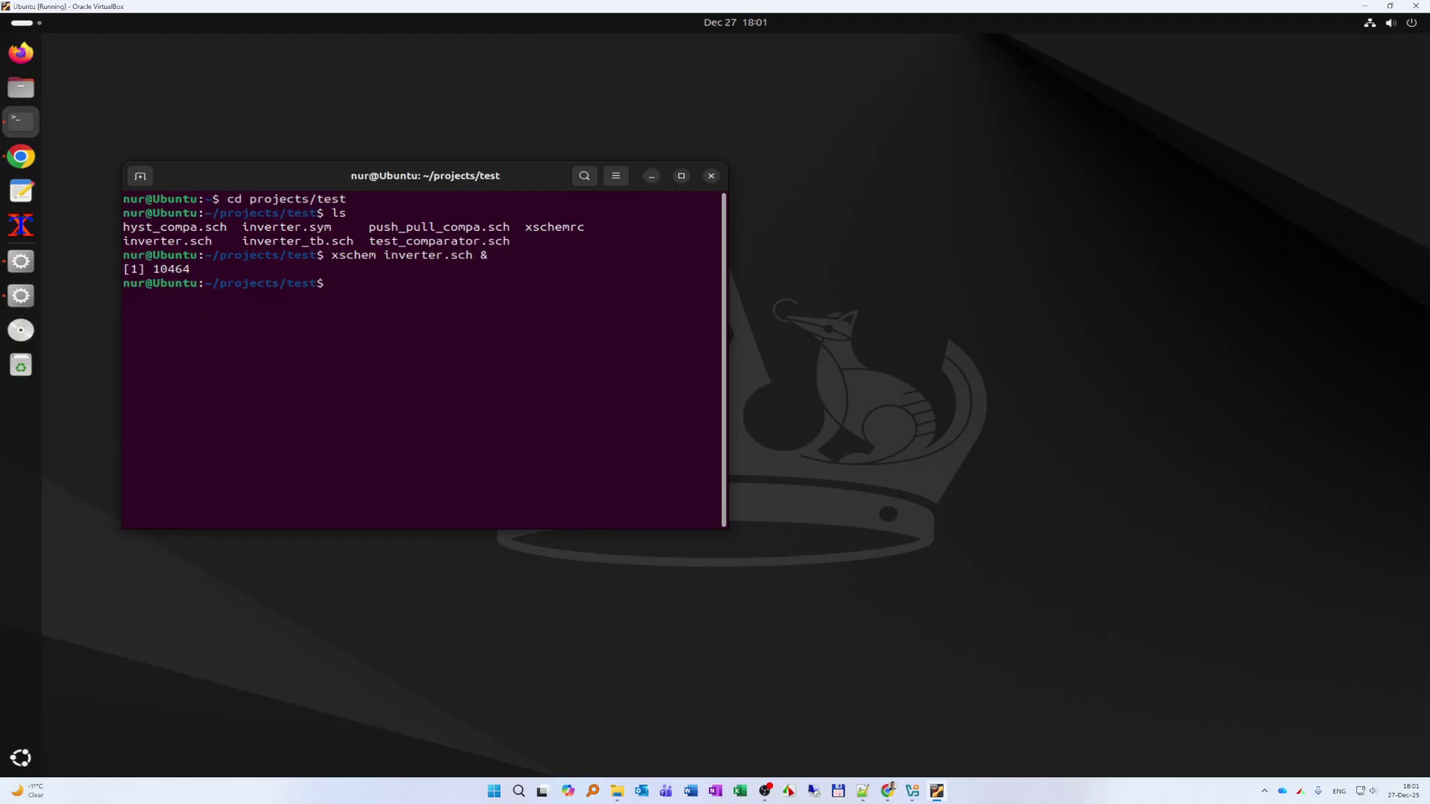
type("ls")
key("Return")
type("c")
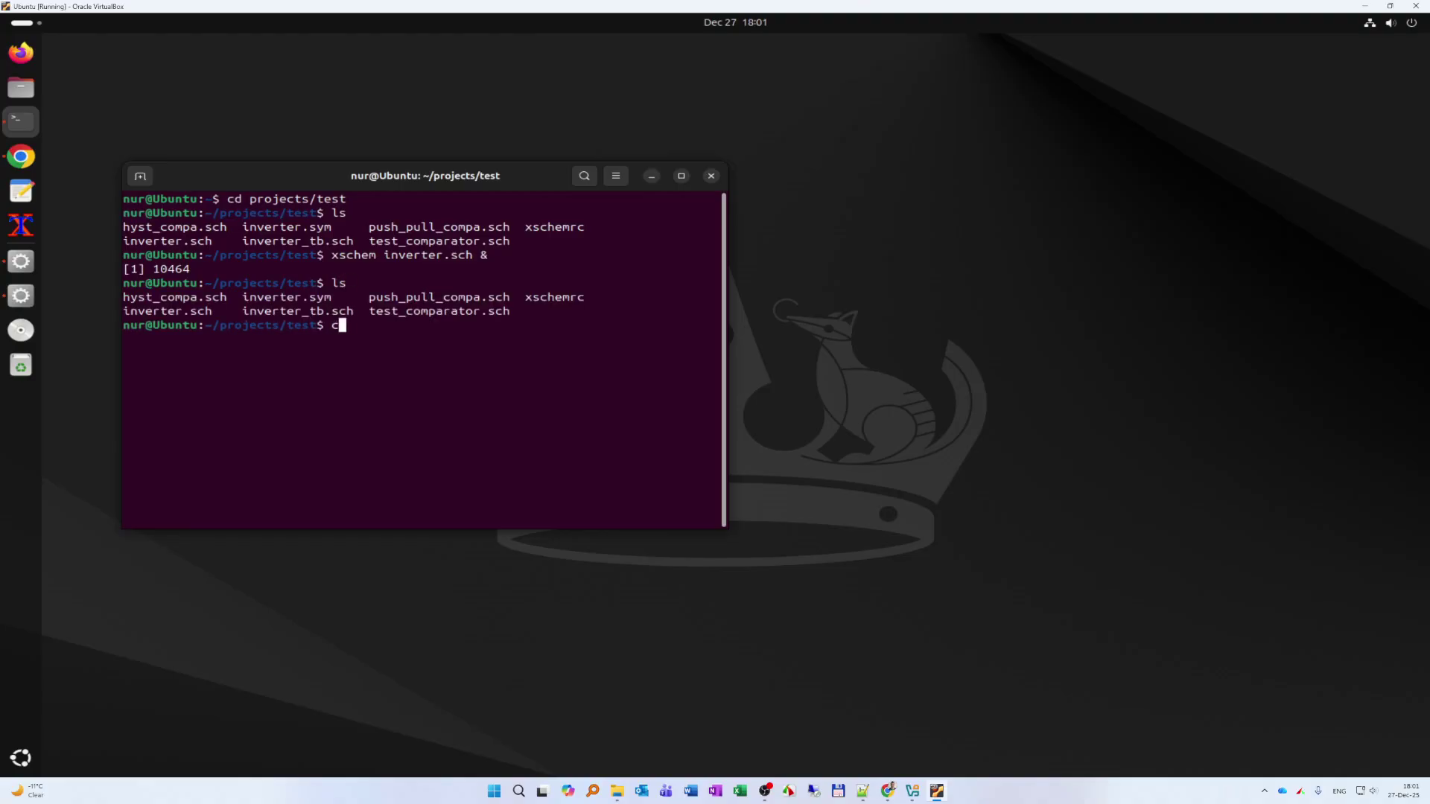
key("BackSpace")
type("mkdir layout")
key("Return")
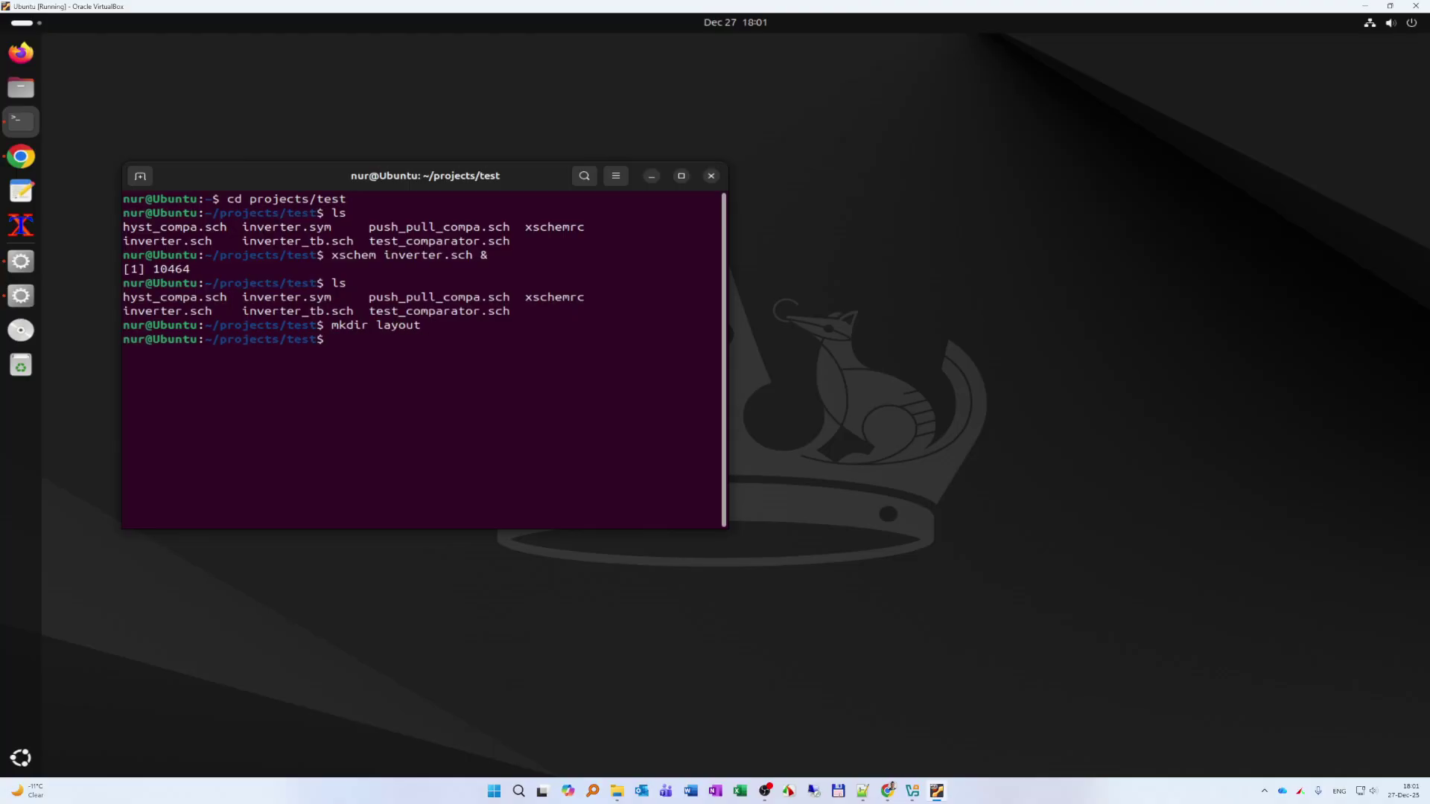
type("cd la")
key("Tab")
key("Return")
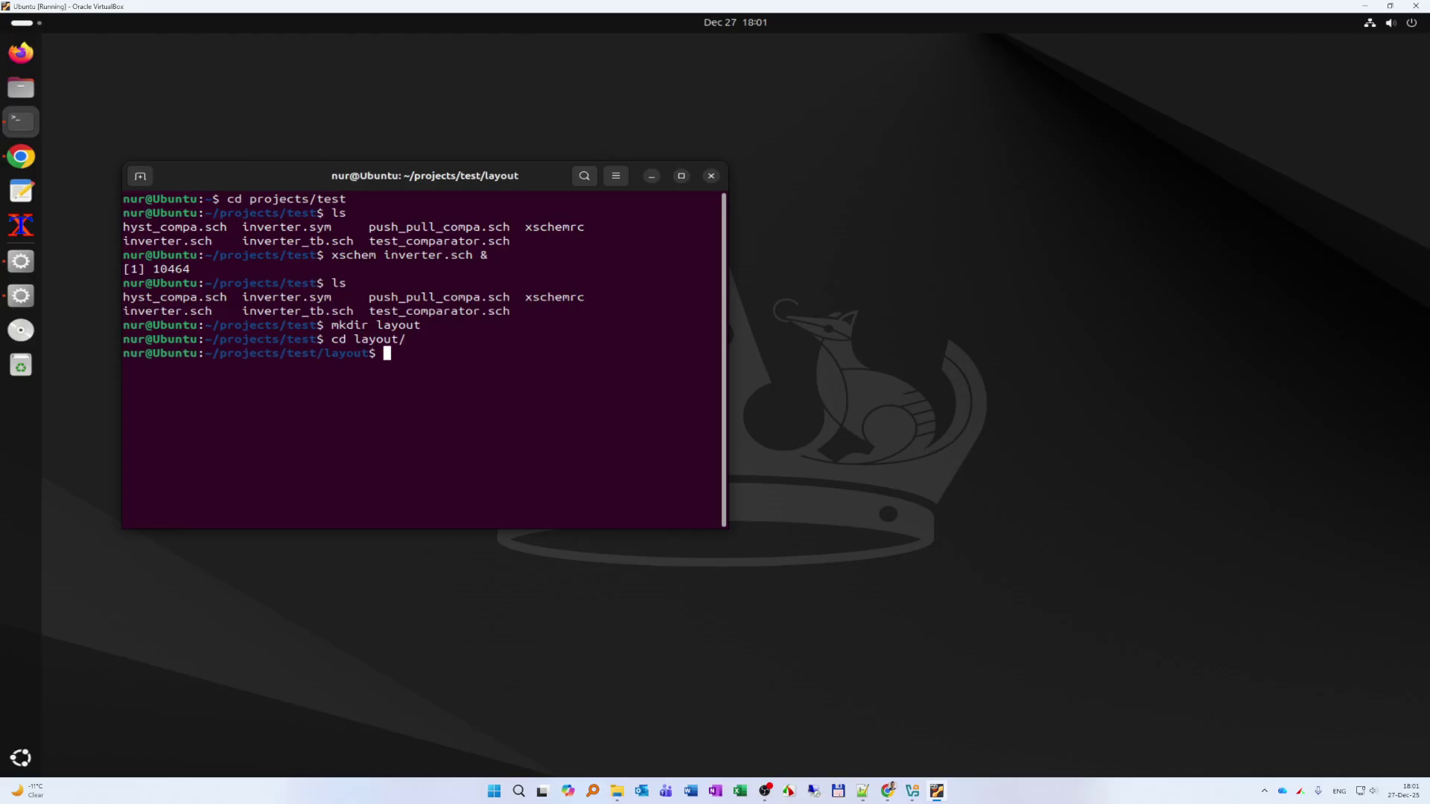
- Launch Magic in the background from the layout directory and arrange its layout and console windows so both are accessible
type("magic &")
key("Return")
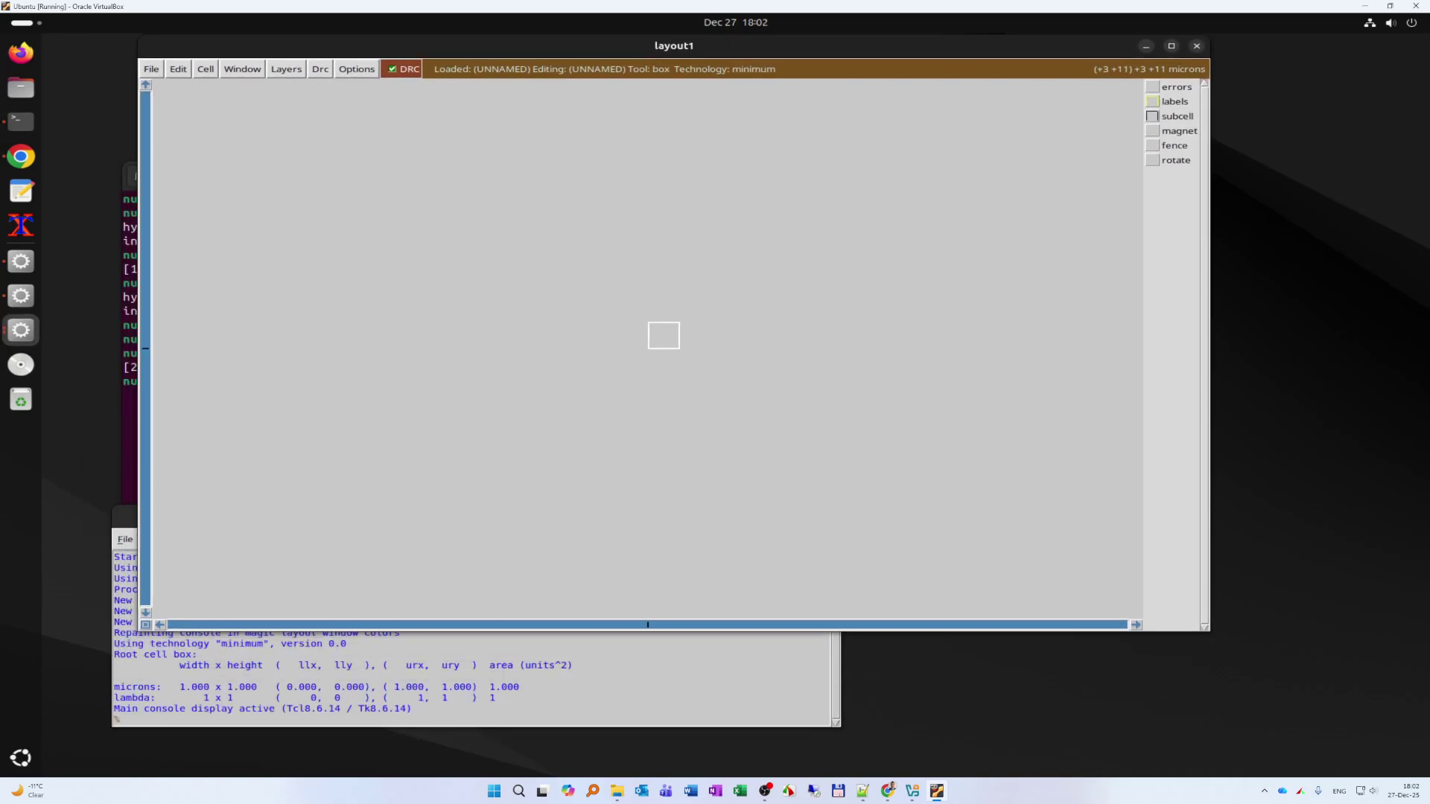
left_click_drag(764, 53, 840, 53)
left_click(186, 177)
left_click(666, 176)
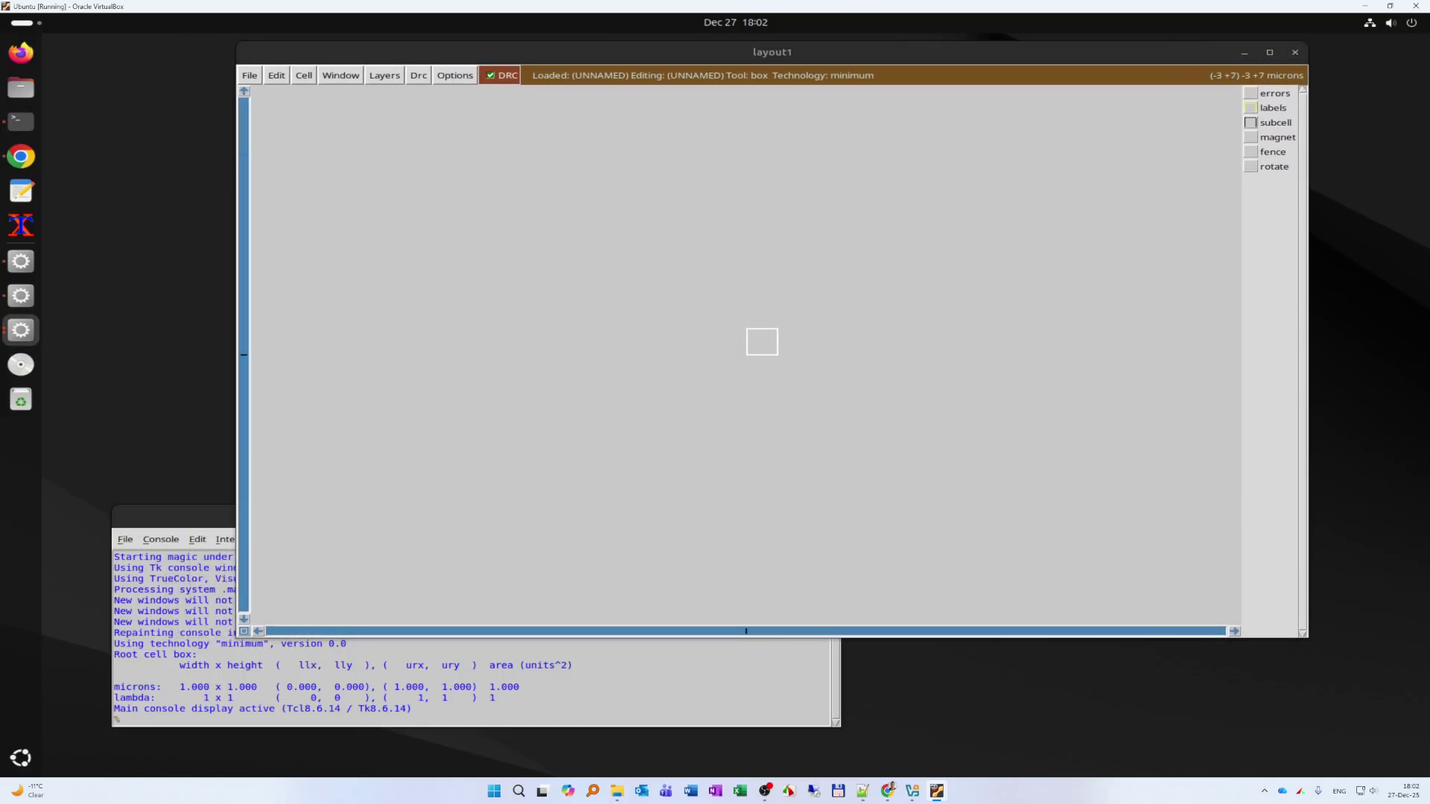
left_click_drag(198, 516, 129, 557)
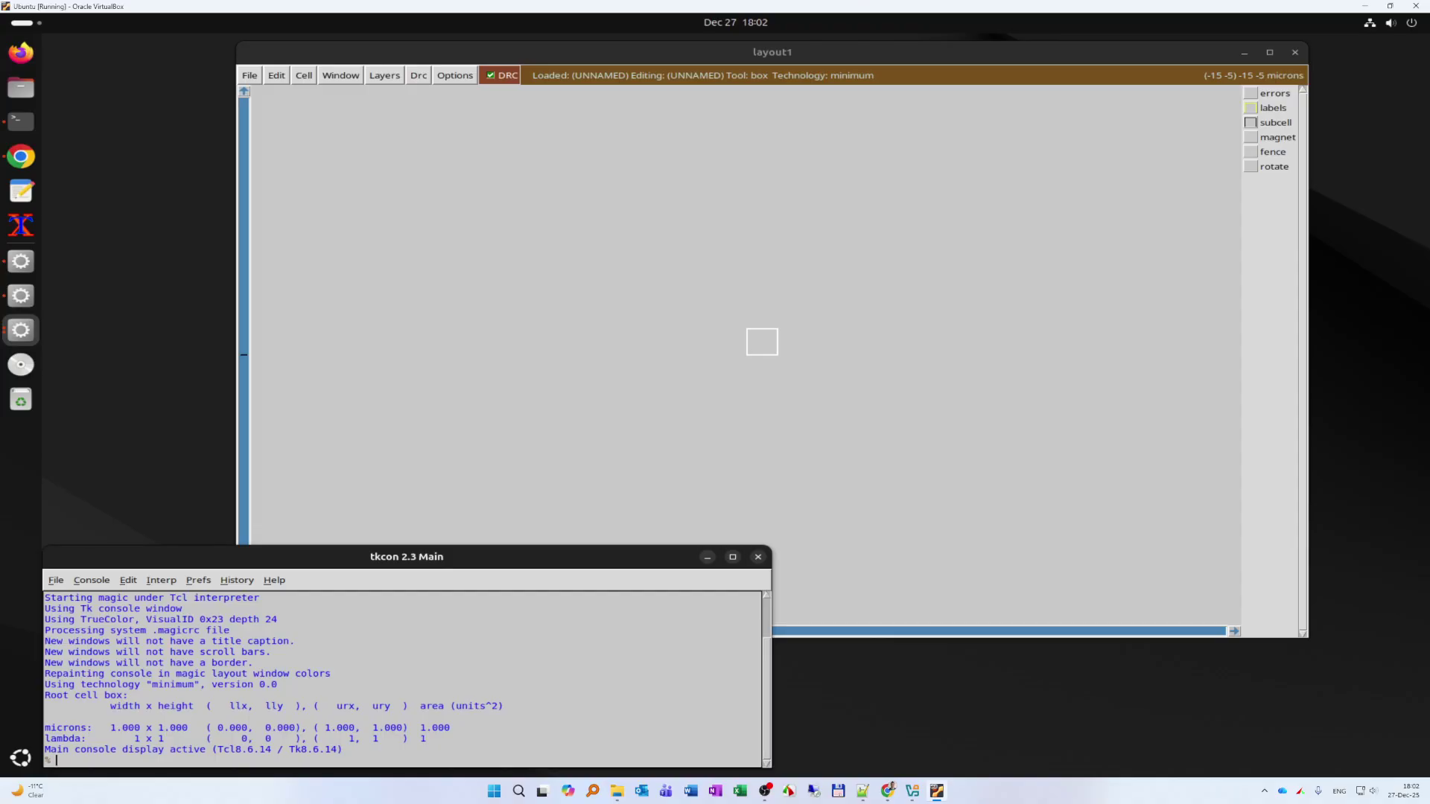
left_click(625, 52)
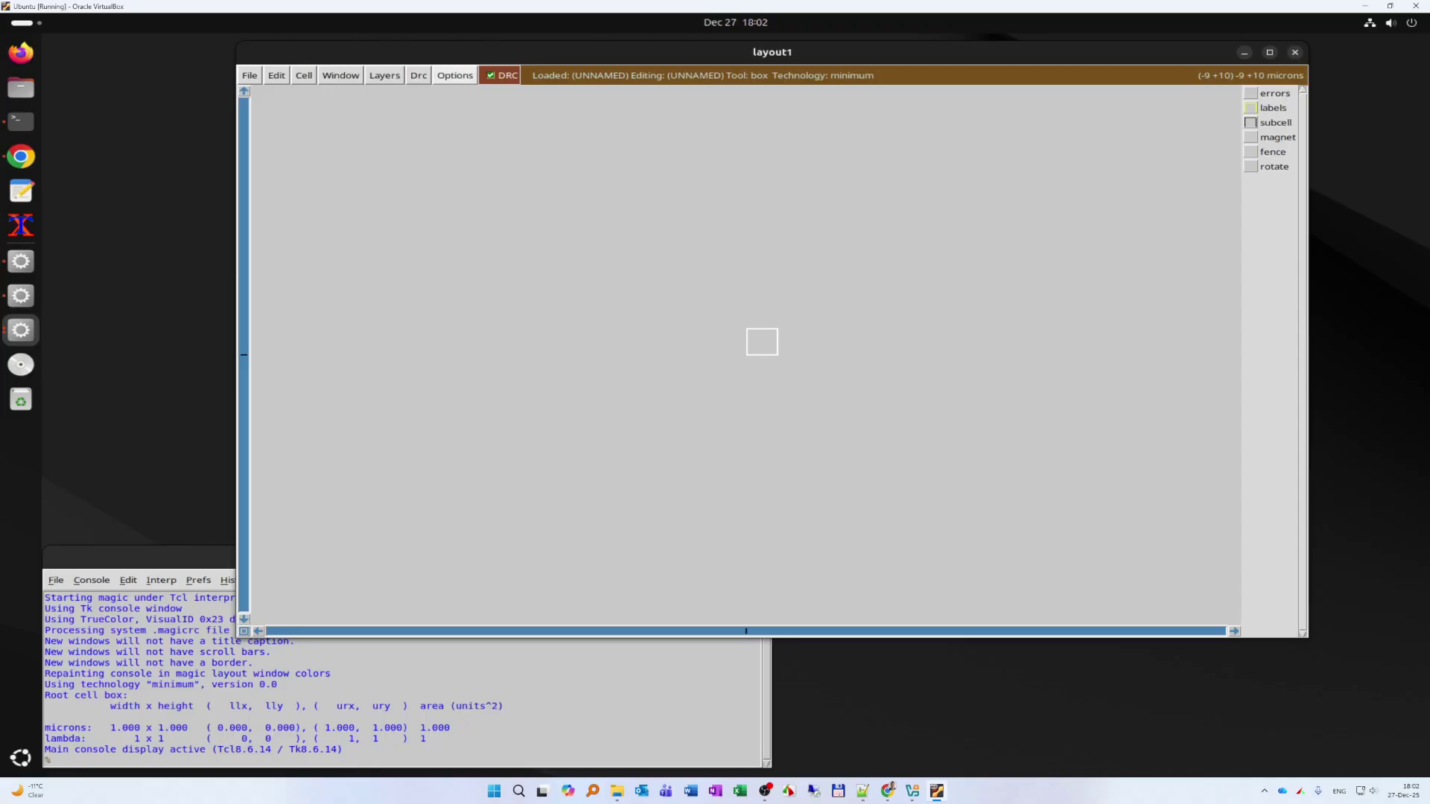
- Set the layout technology to sky130A in the Tech Manager, and close the manager
left_click(454, 75)
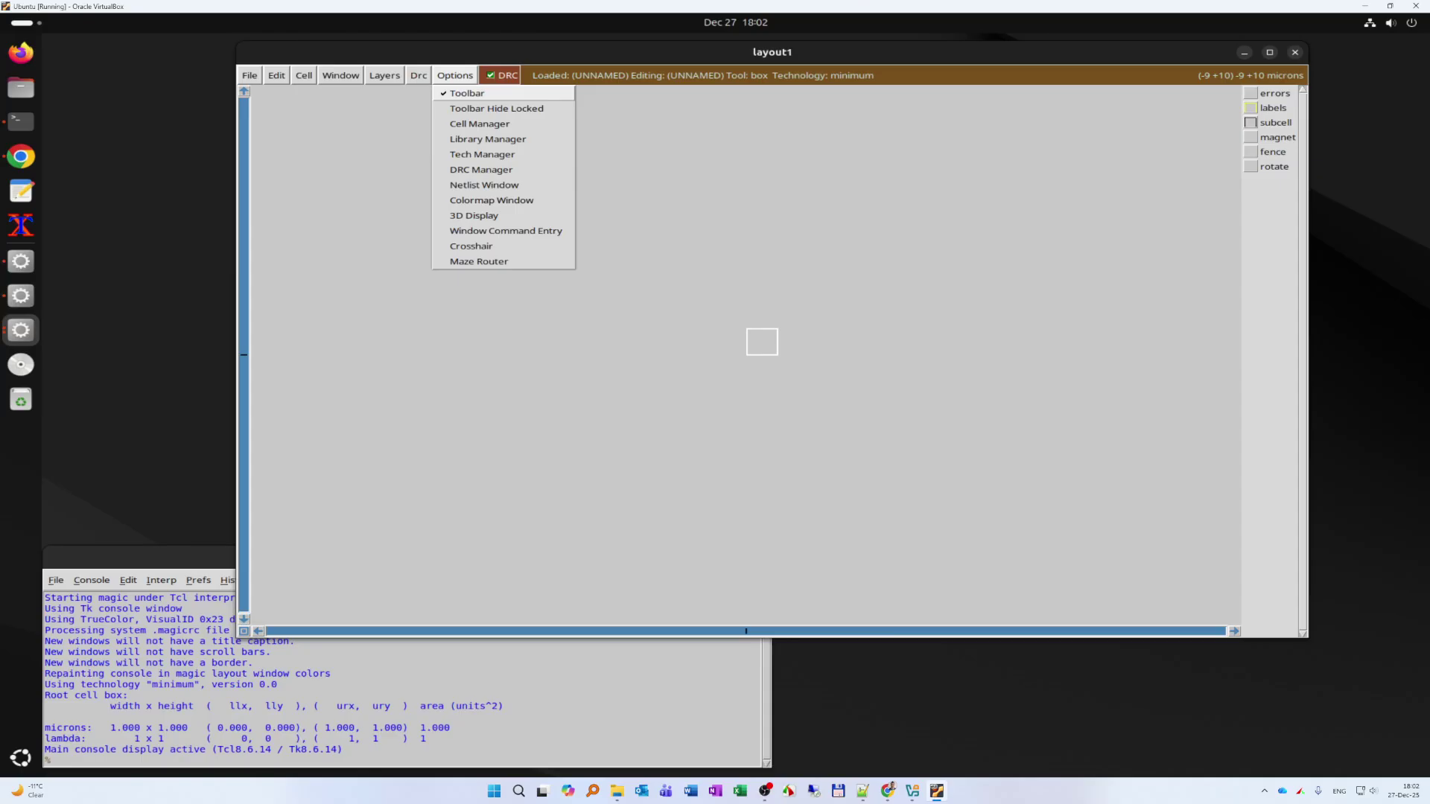
left_click(477, 152)
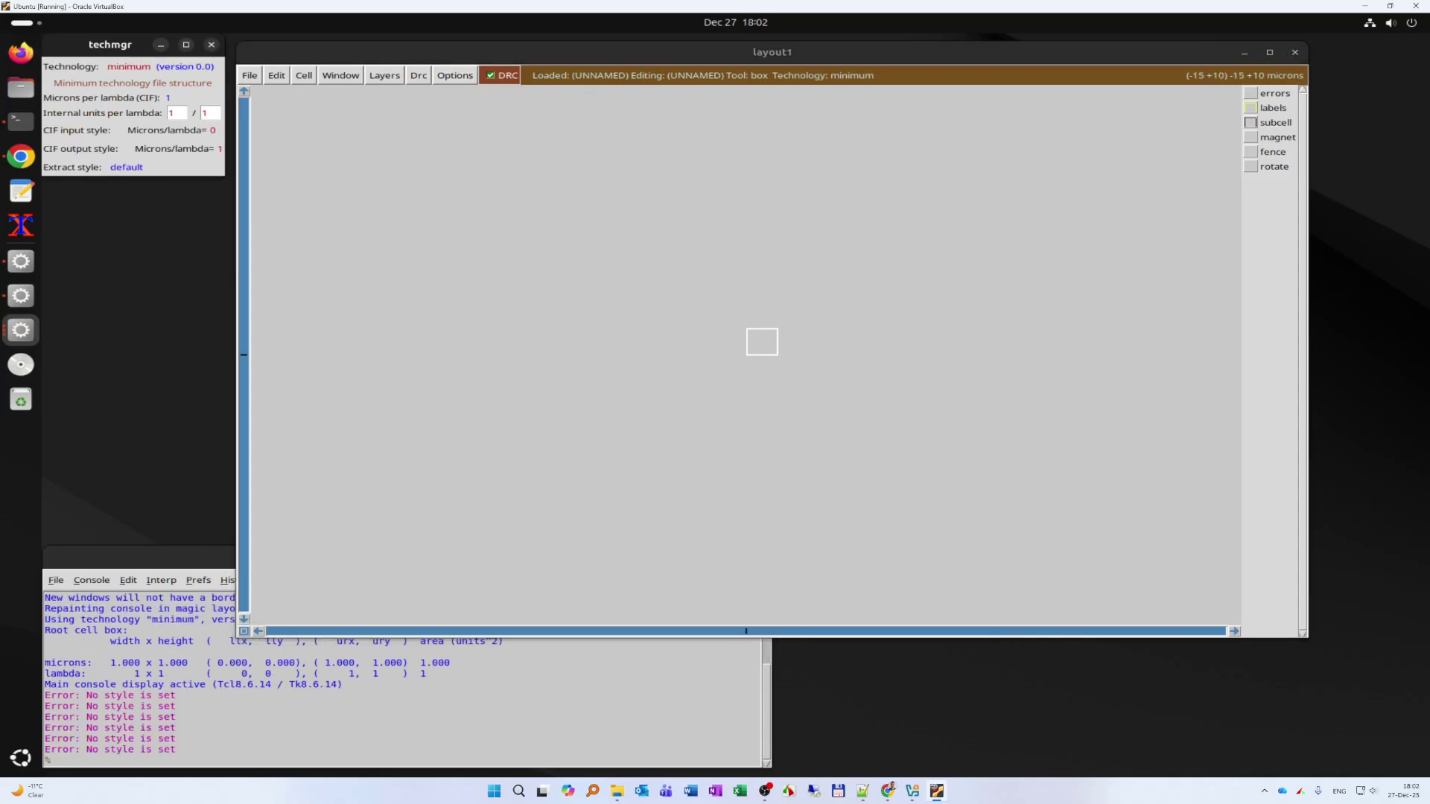
left_click(503, 225)
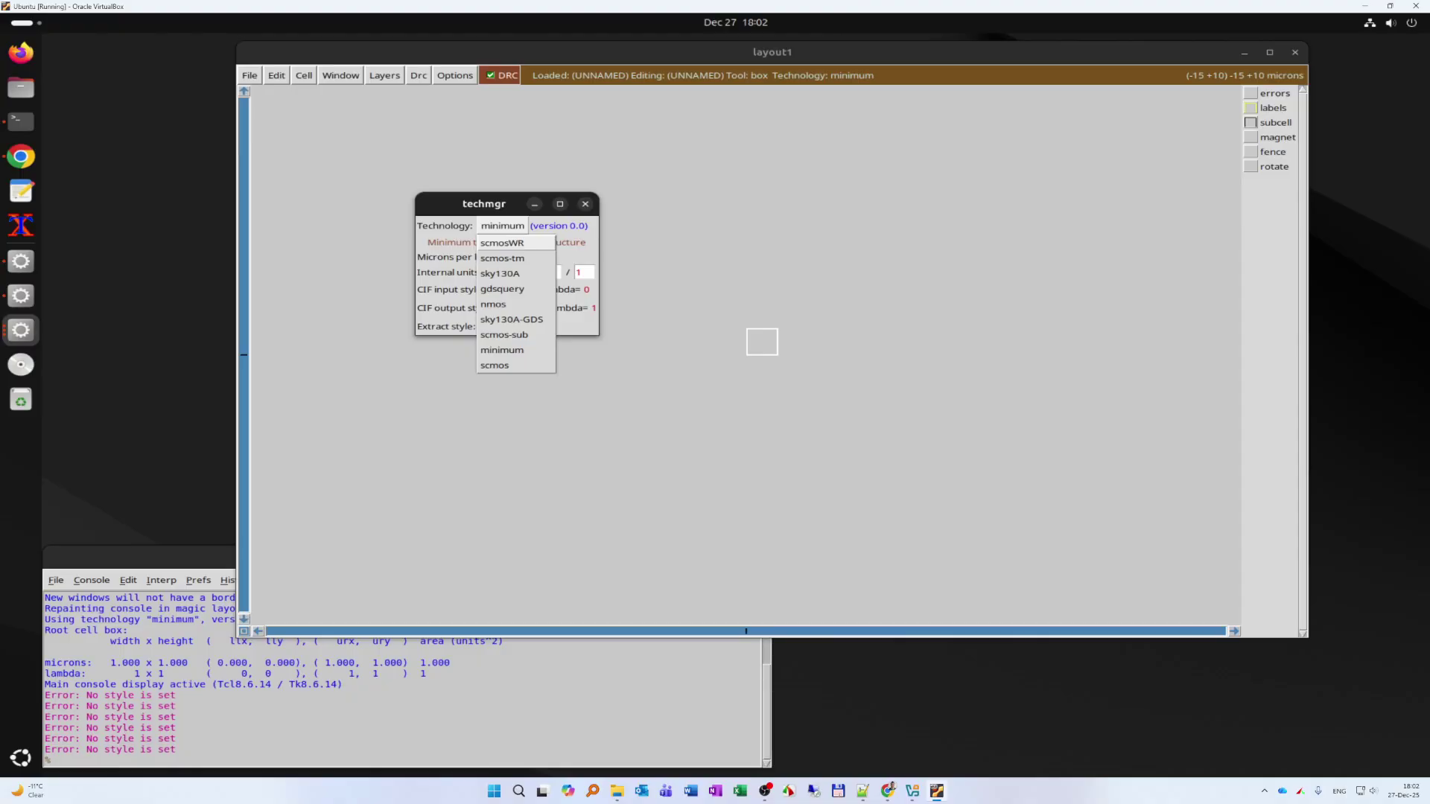
left_click(500, 273)
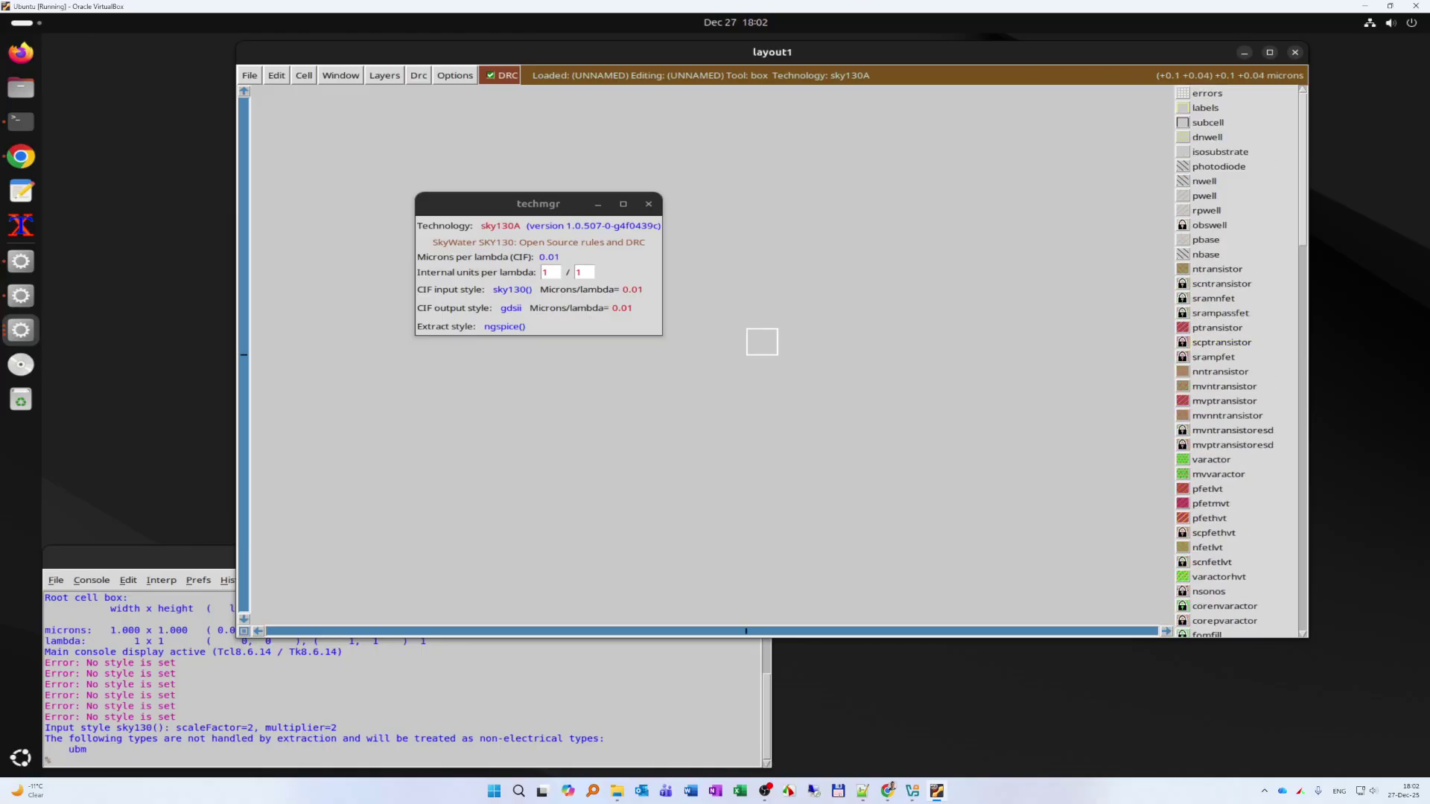
left_click(649, 203)
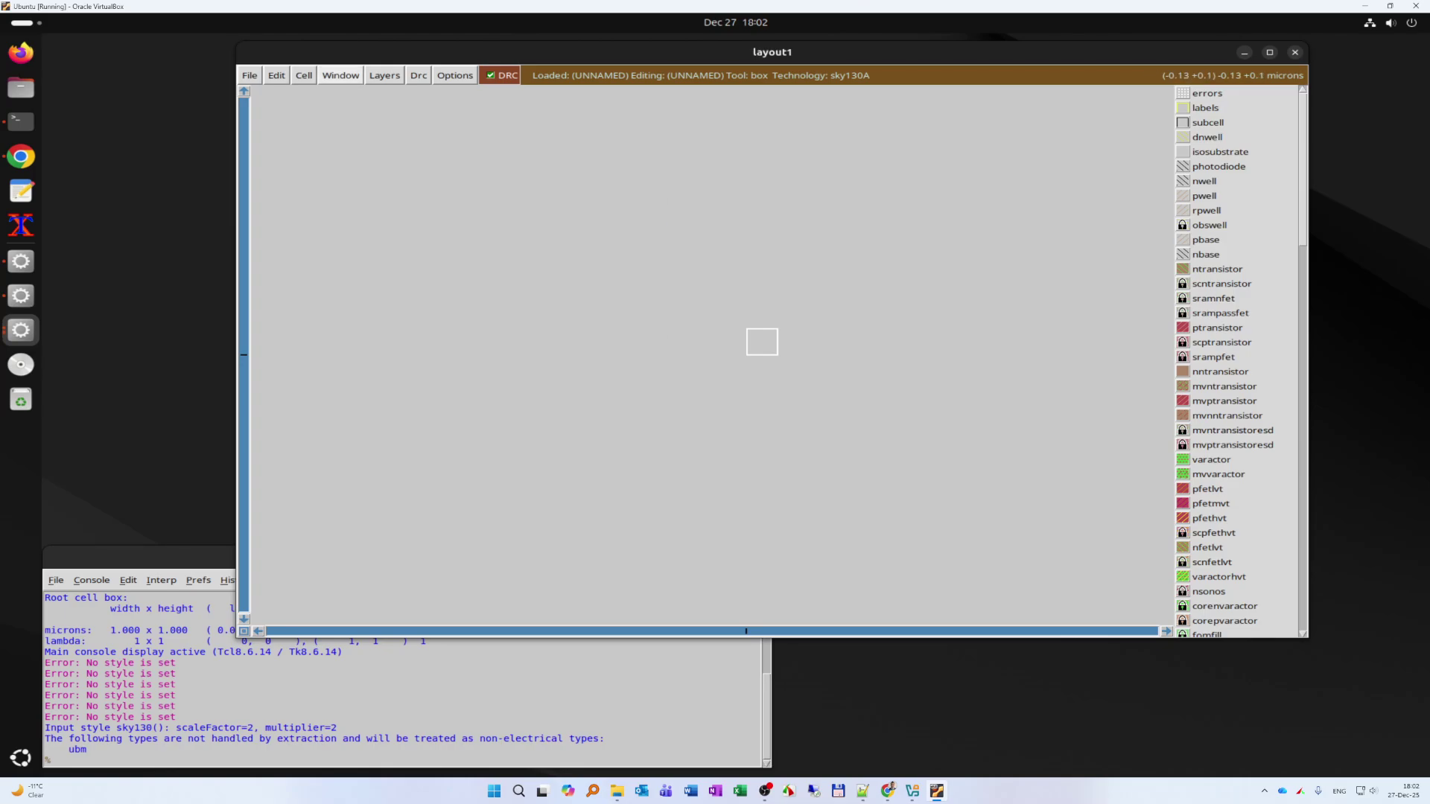
- Set the layout grid to 0.05 µm and turn on snap-to-grid
left_click(340, 75)
left_click(304, 76)
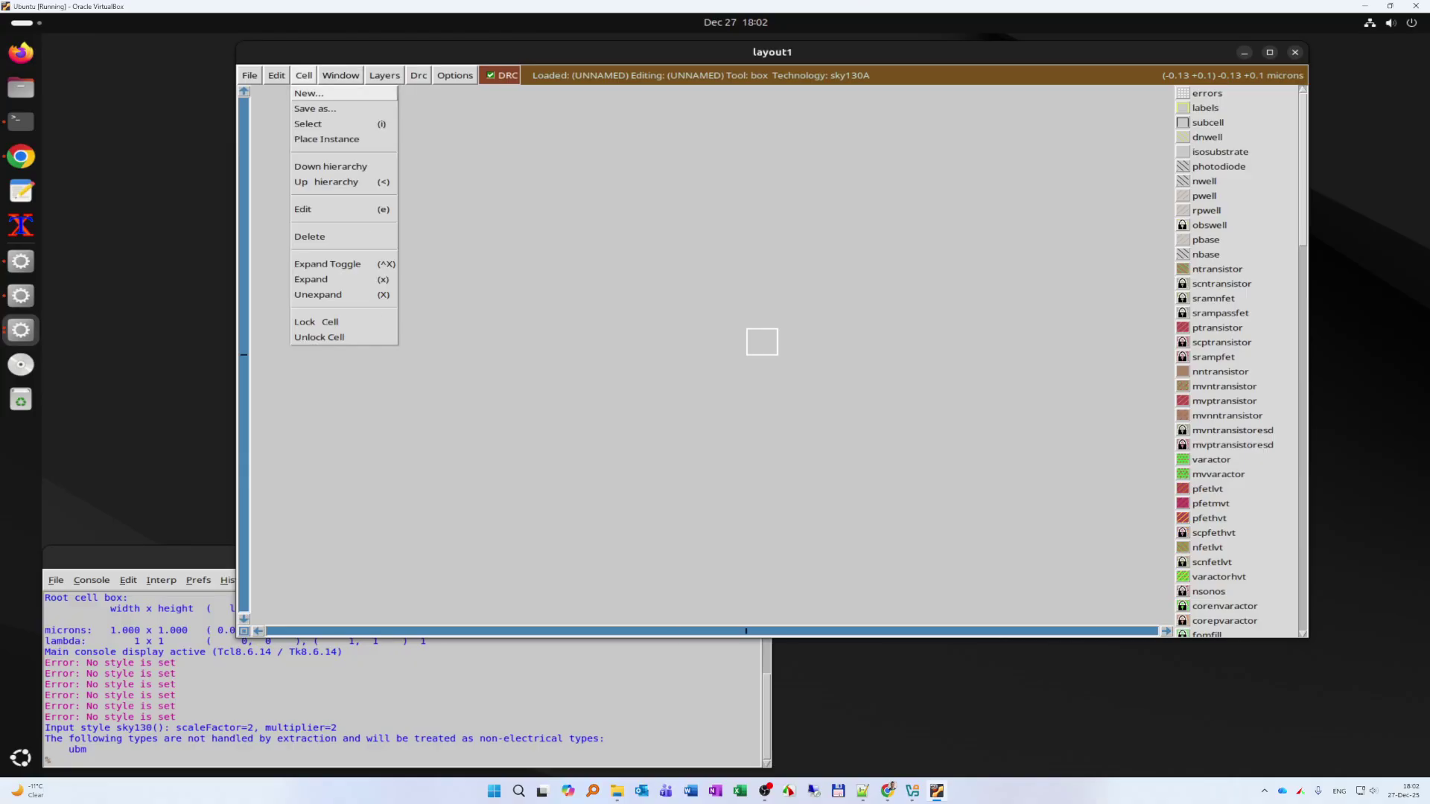
left_click(340, 75)
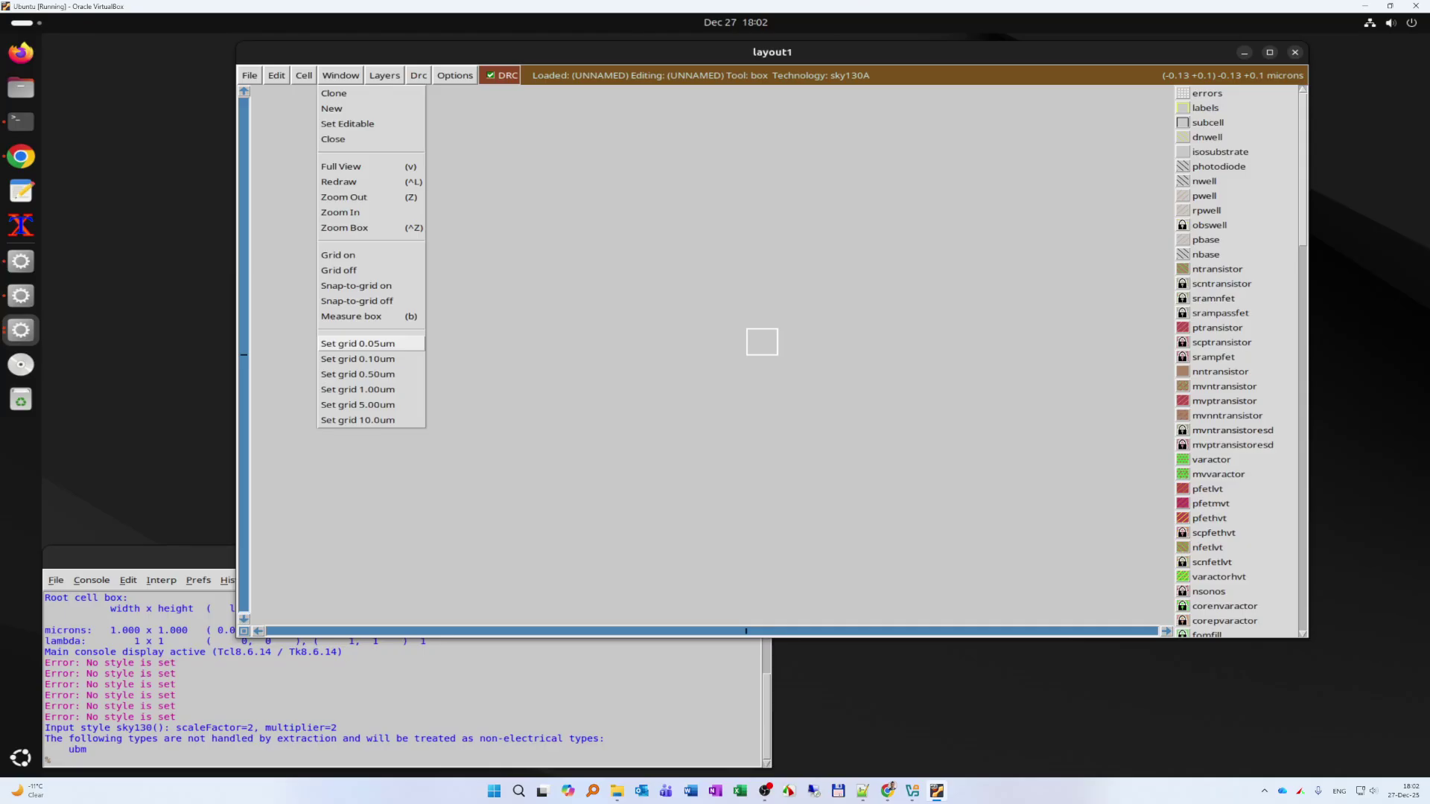
left_click(357, 343)
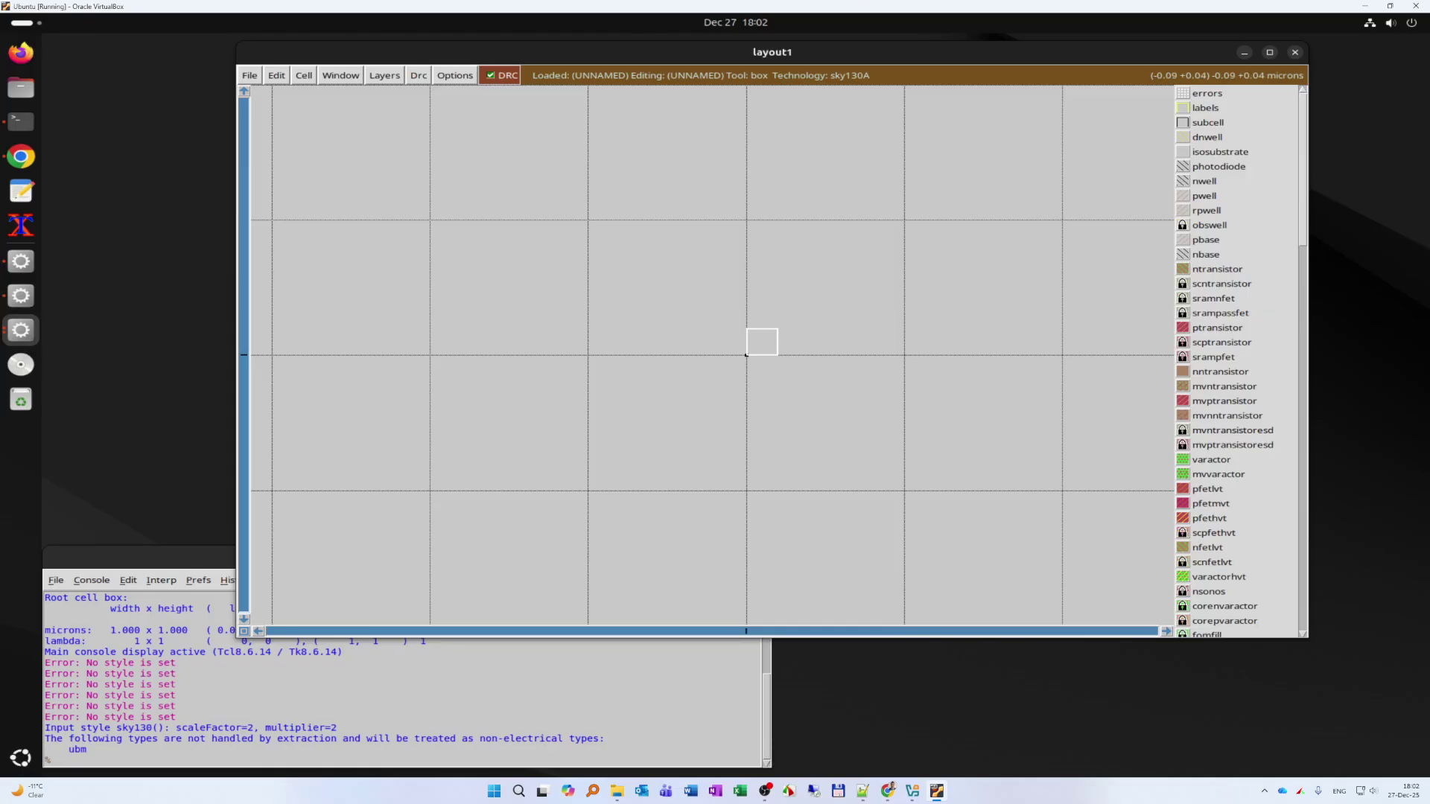
left_click(340, 75)
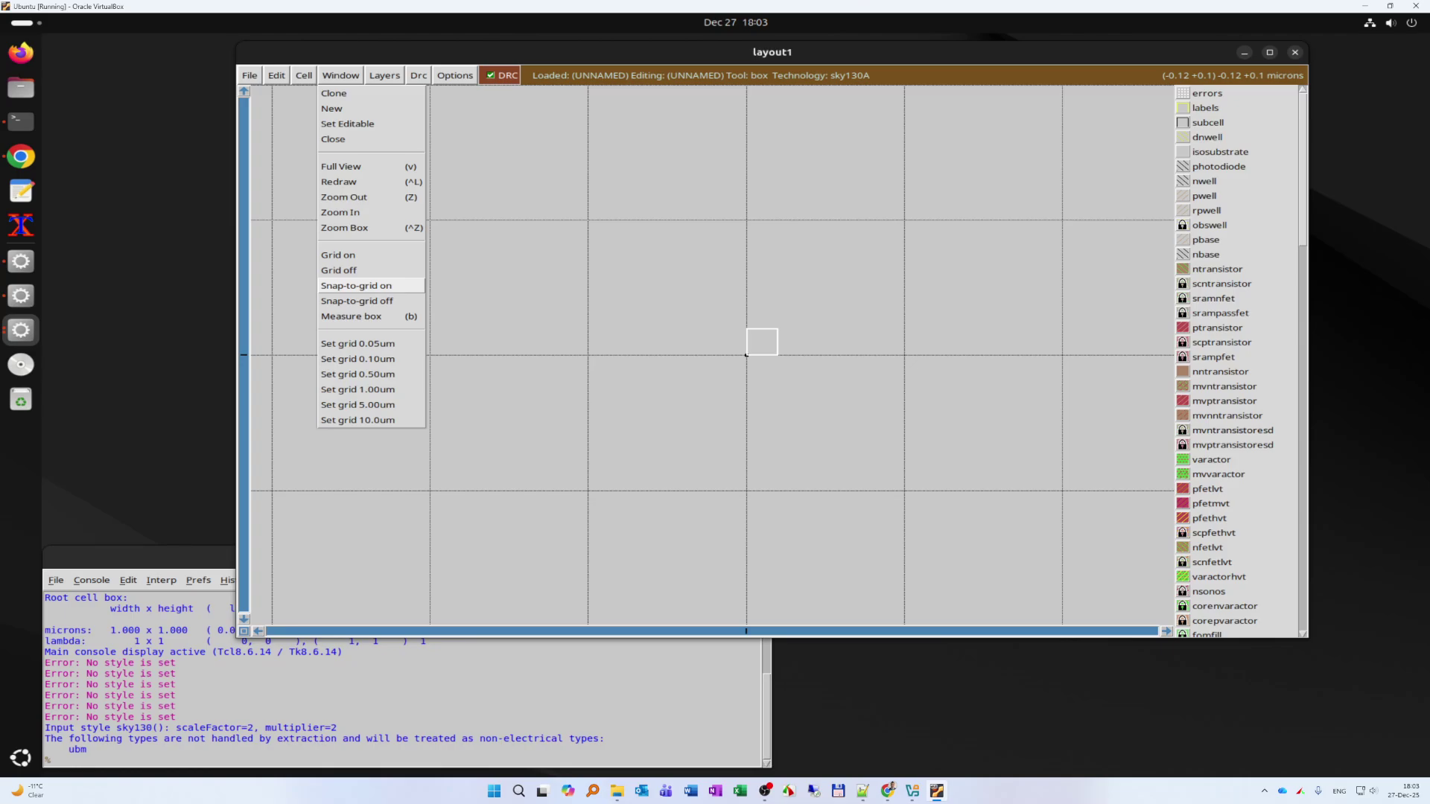
left_click(356, 286)
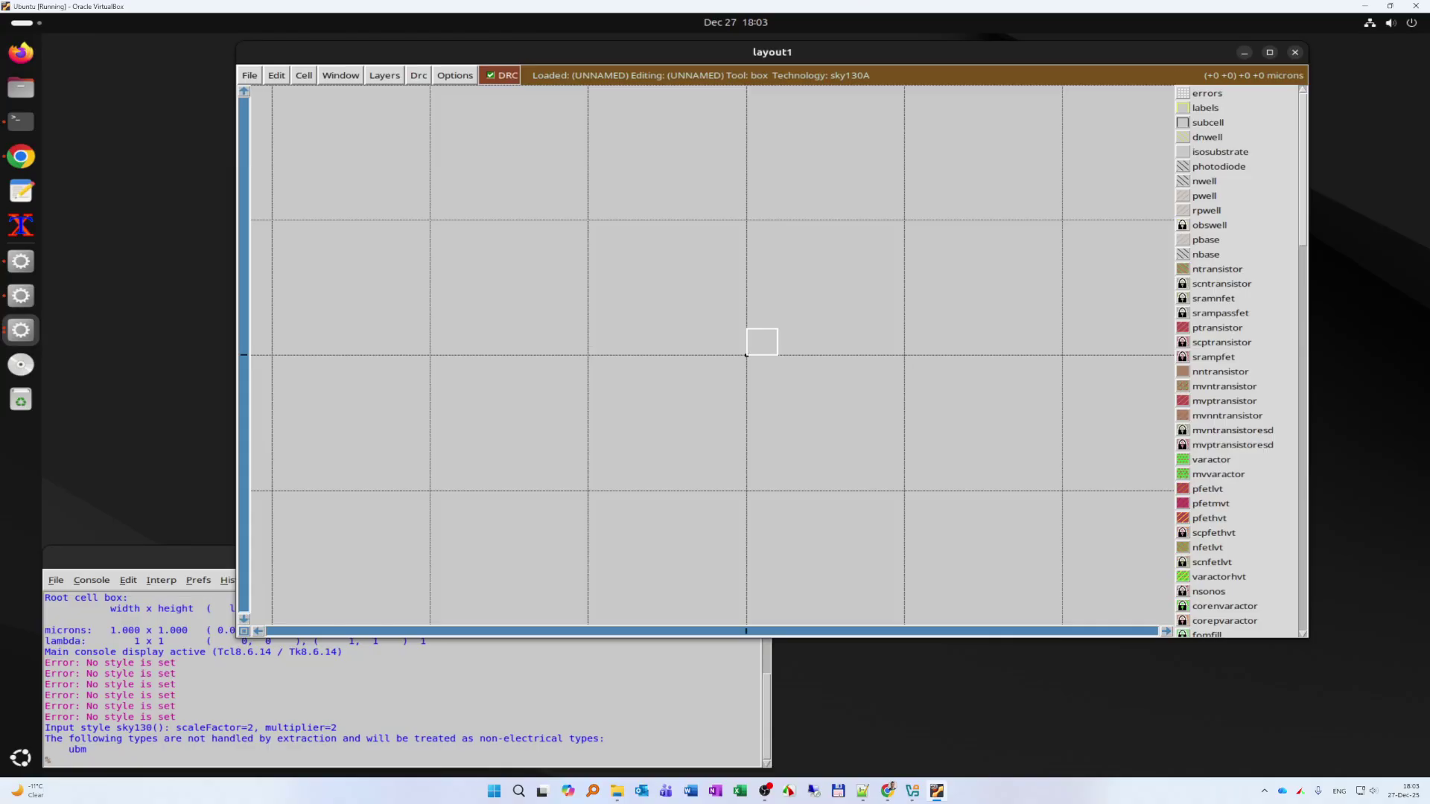
- Stretch the cursor box from the origin to 0.15 µm wide and 0.25 µm high
key("z")
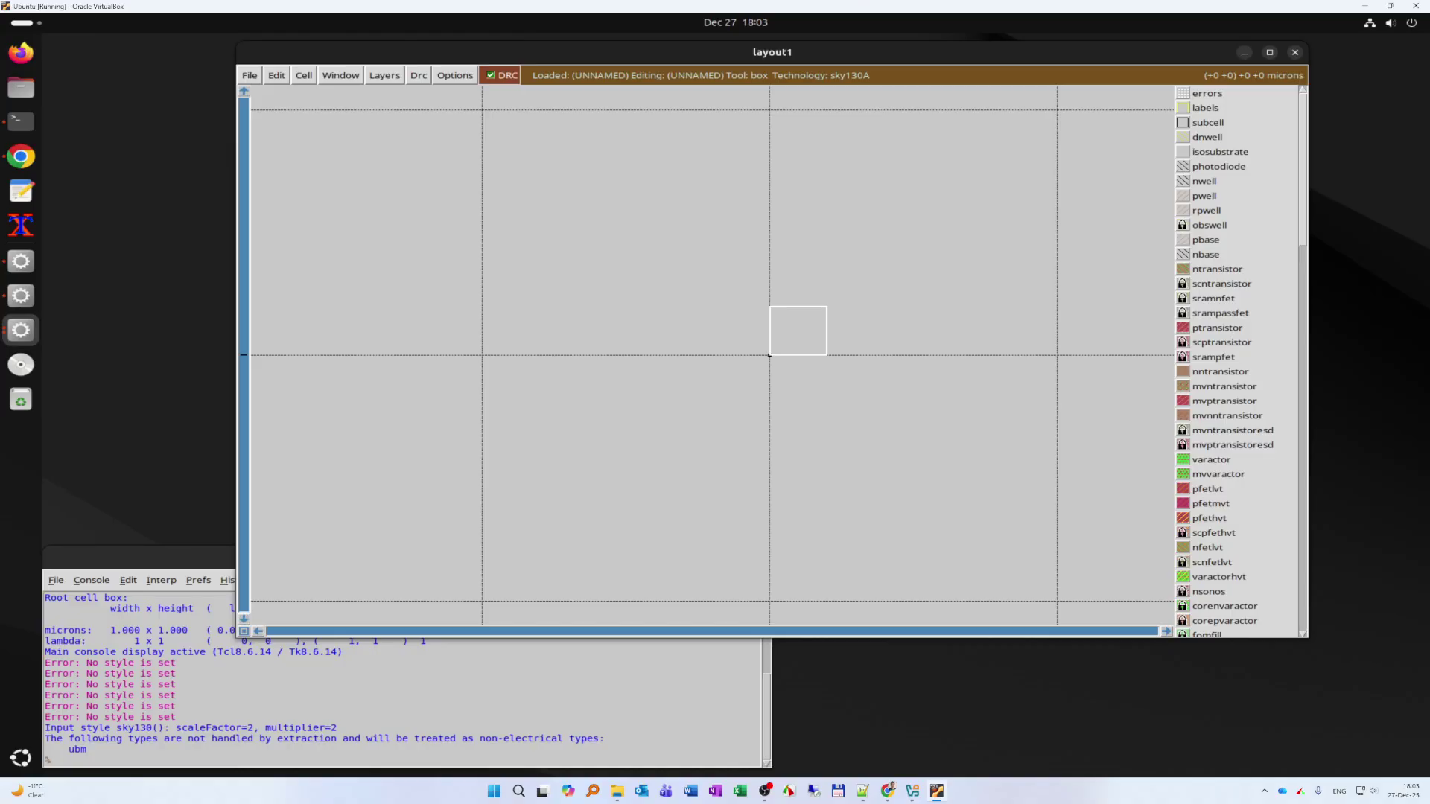
key("shift+z")
key("shift+z")
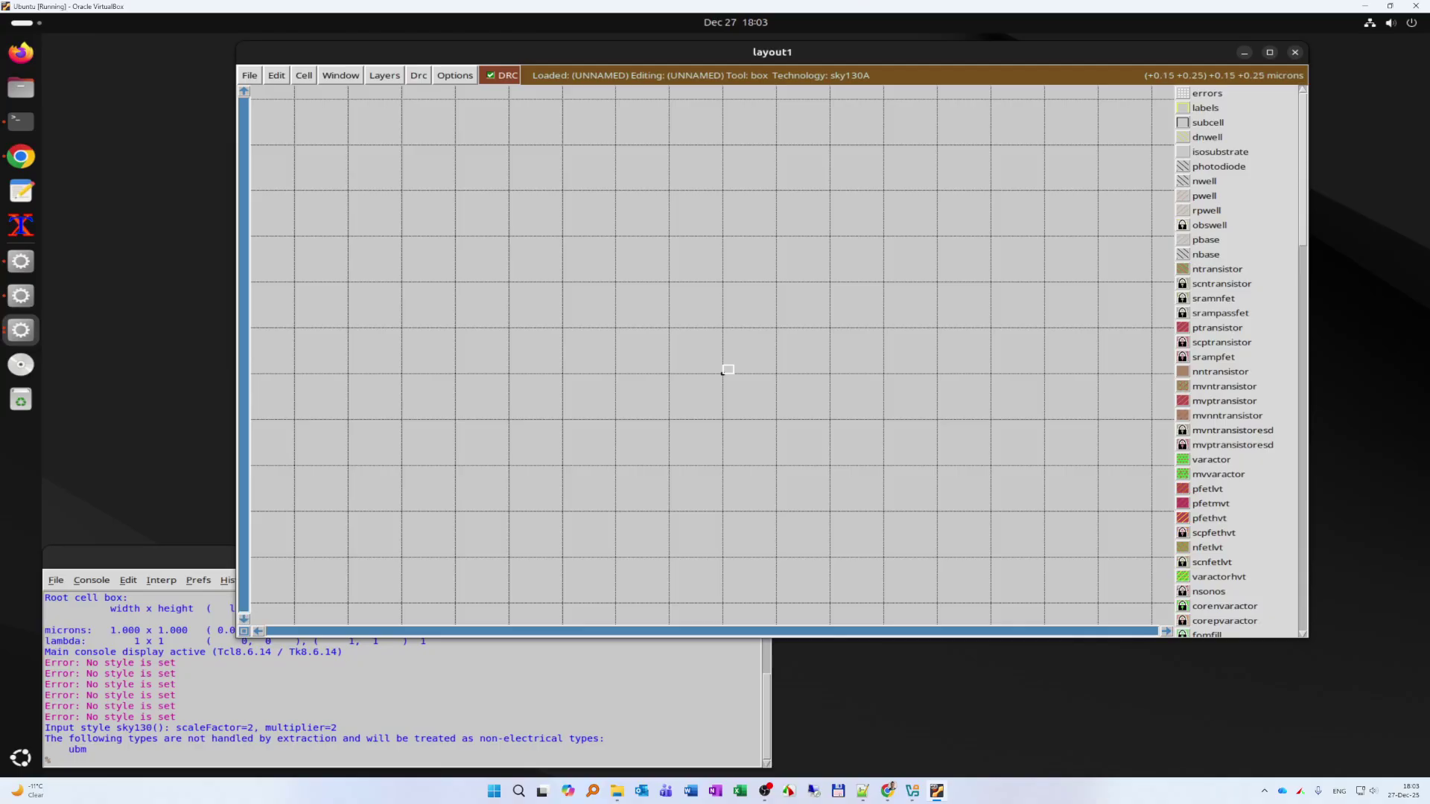
right_click(884, 145)
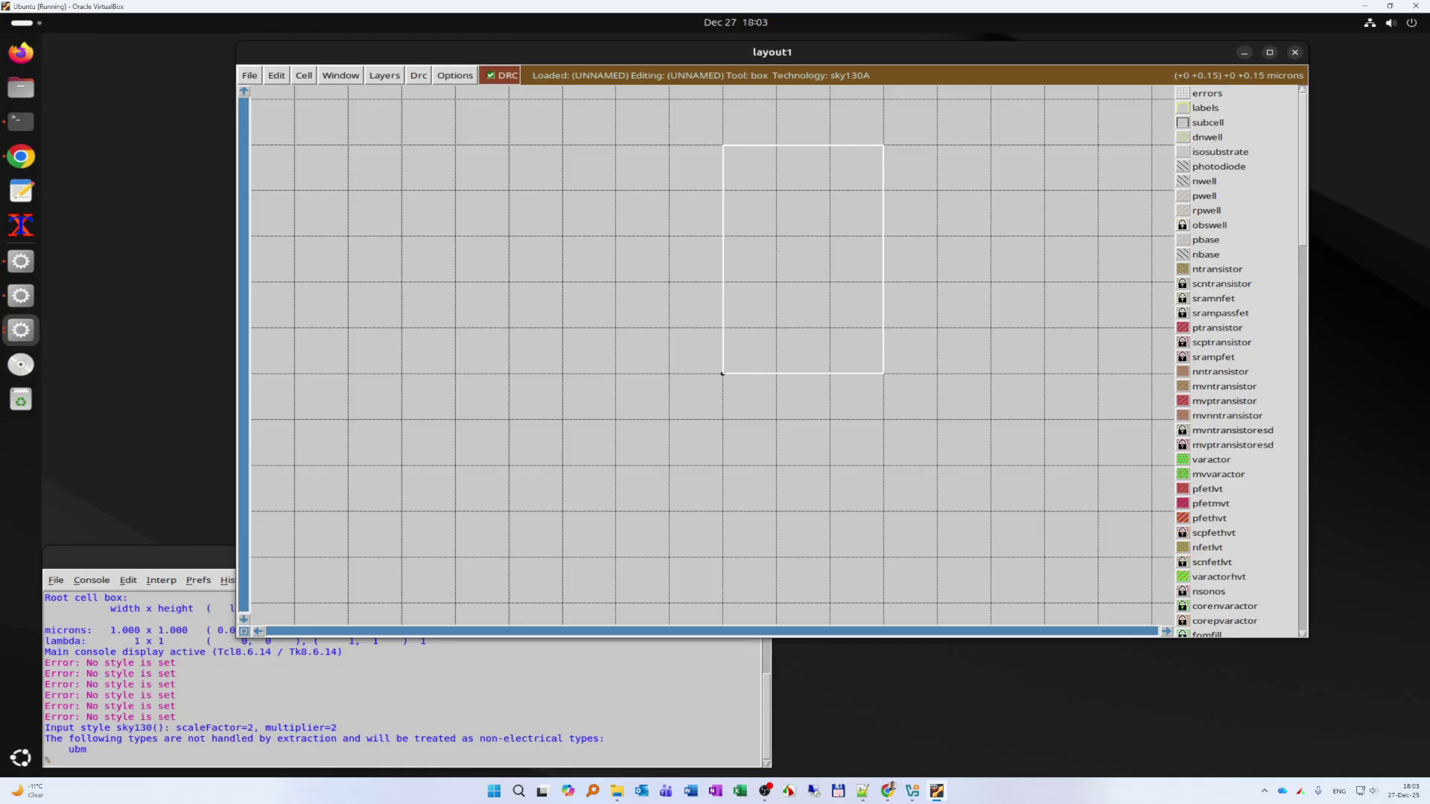
- Find polysilicon in the layer palette and paint the cursor box with it
scroll(1222, 341, "down", 5)
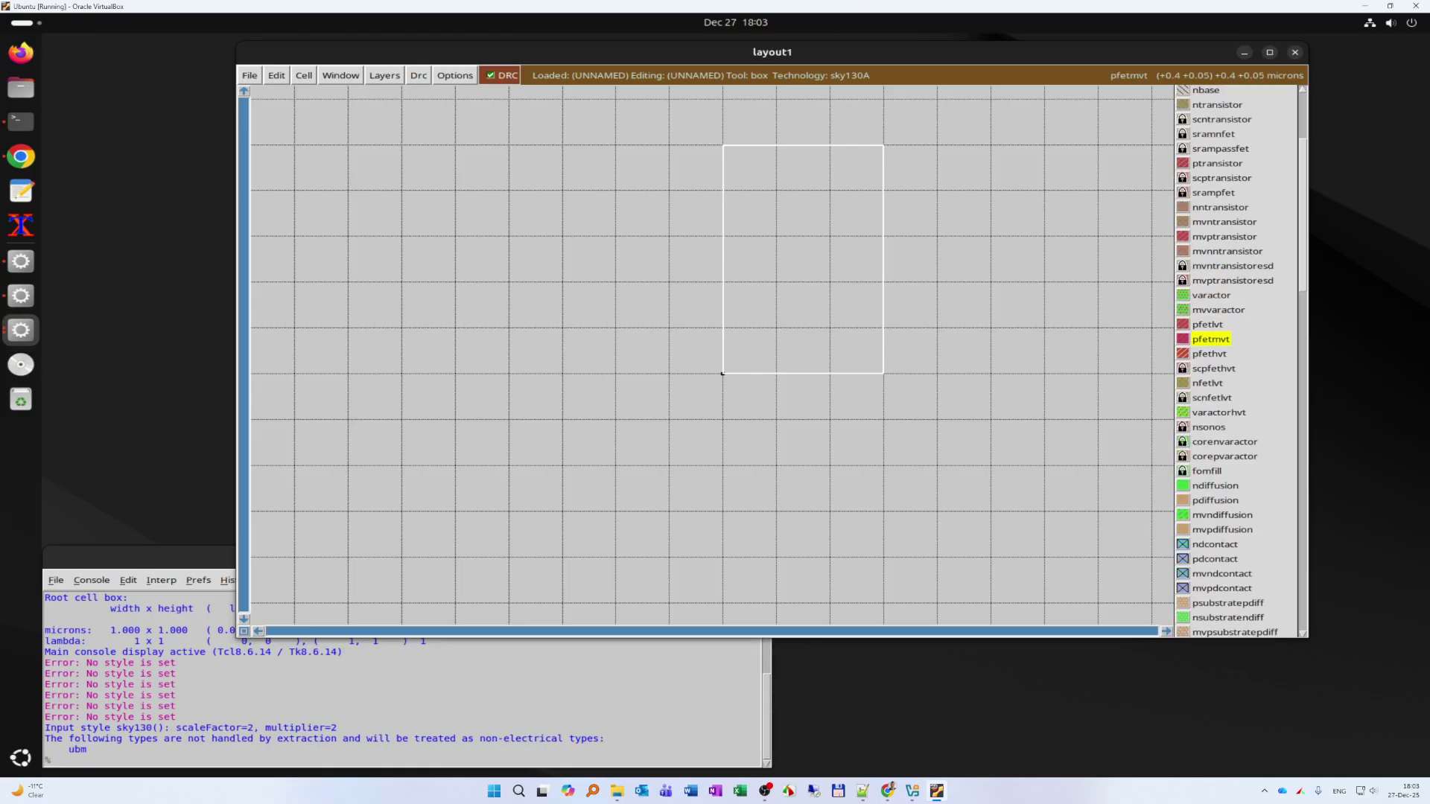
scroll(1212, 342, "down", 2)
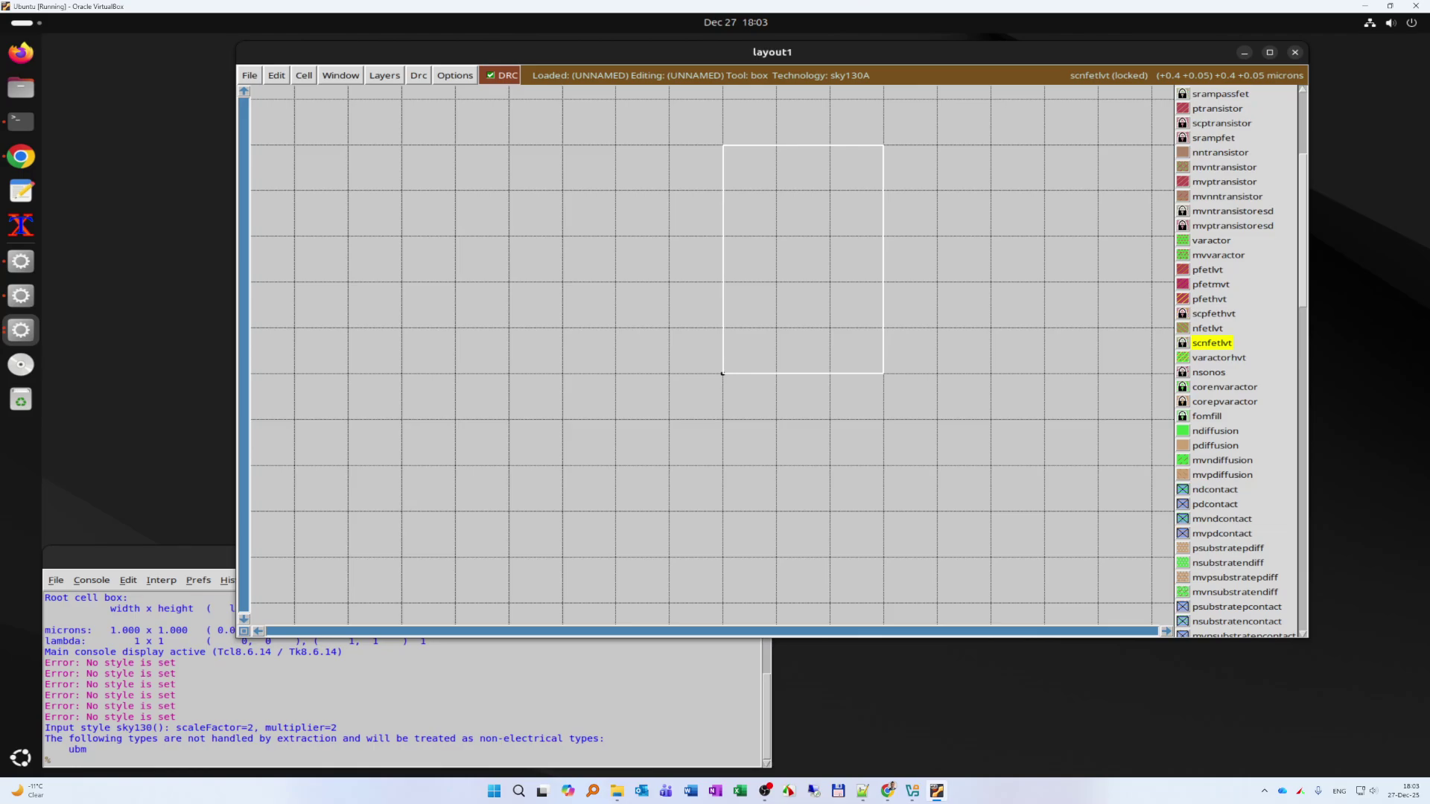
scroll(1222, 343, "down", 7)
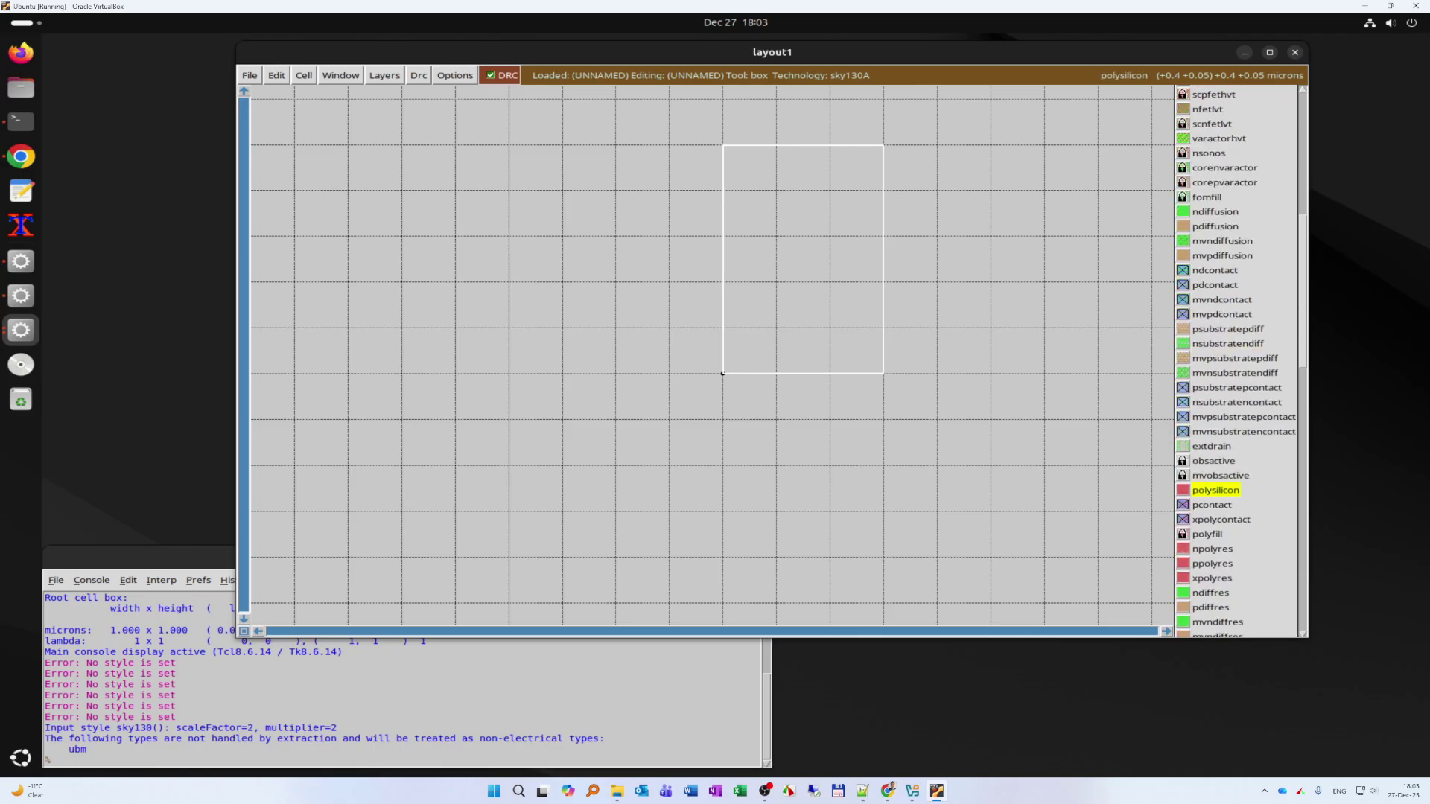
scroll(1216, 490, "down", 5)
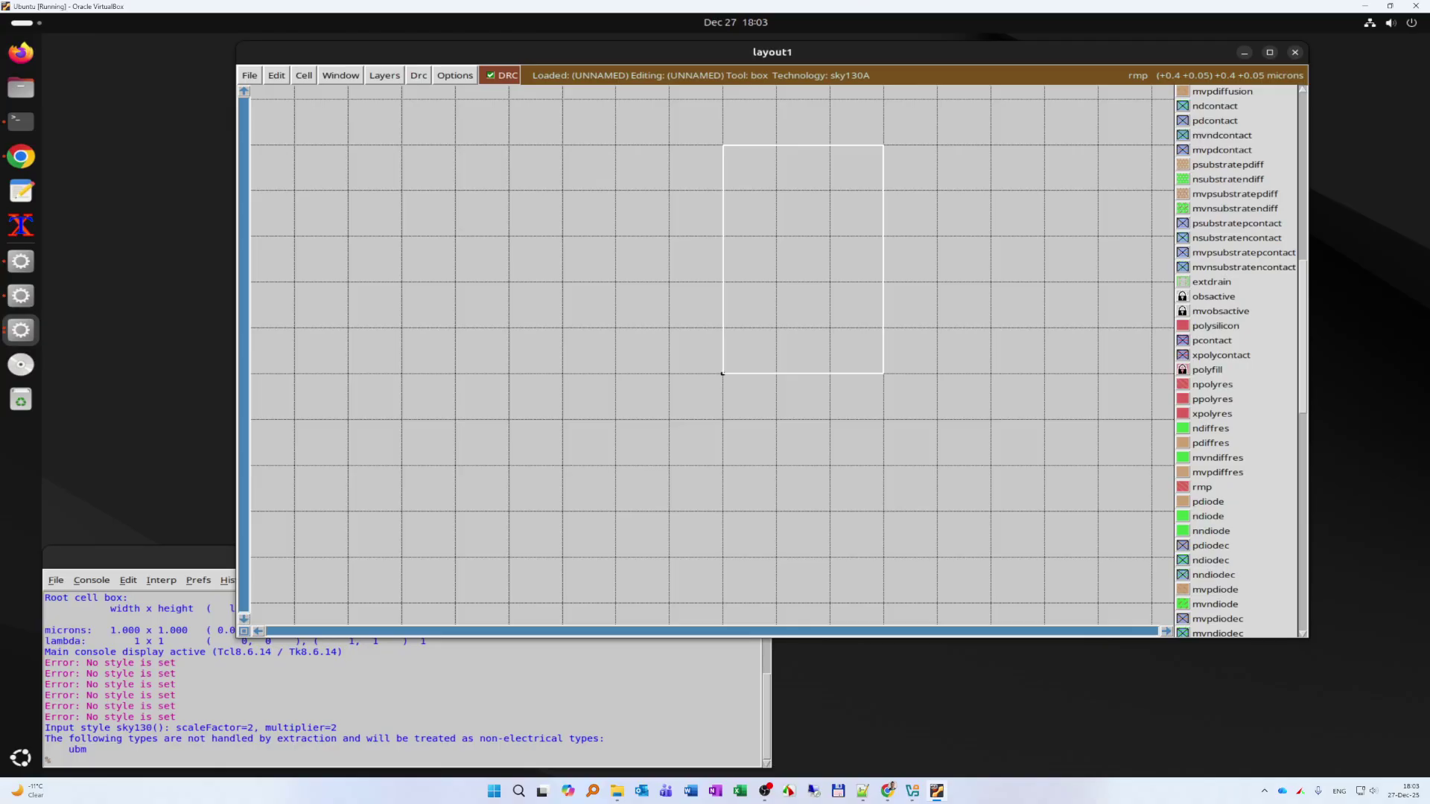
scroll(1211, 489, "up", 15)
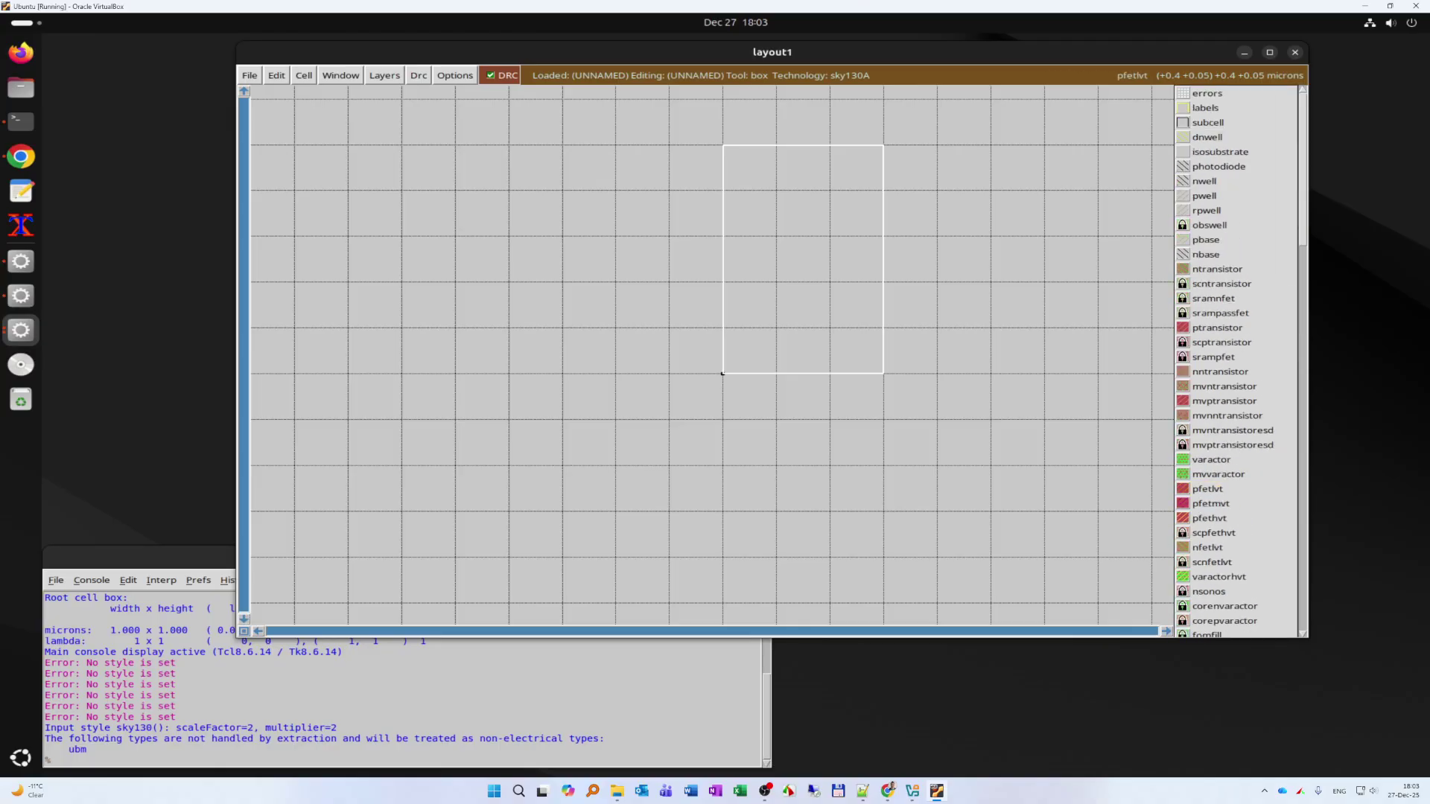
scroll(1211, 502, "down", 5)
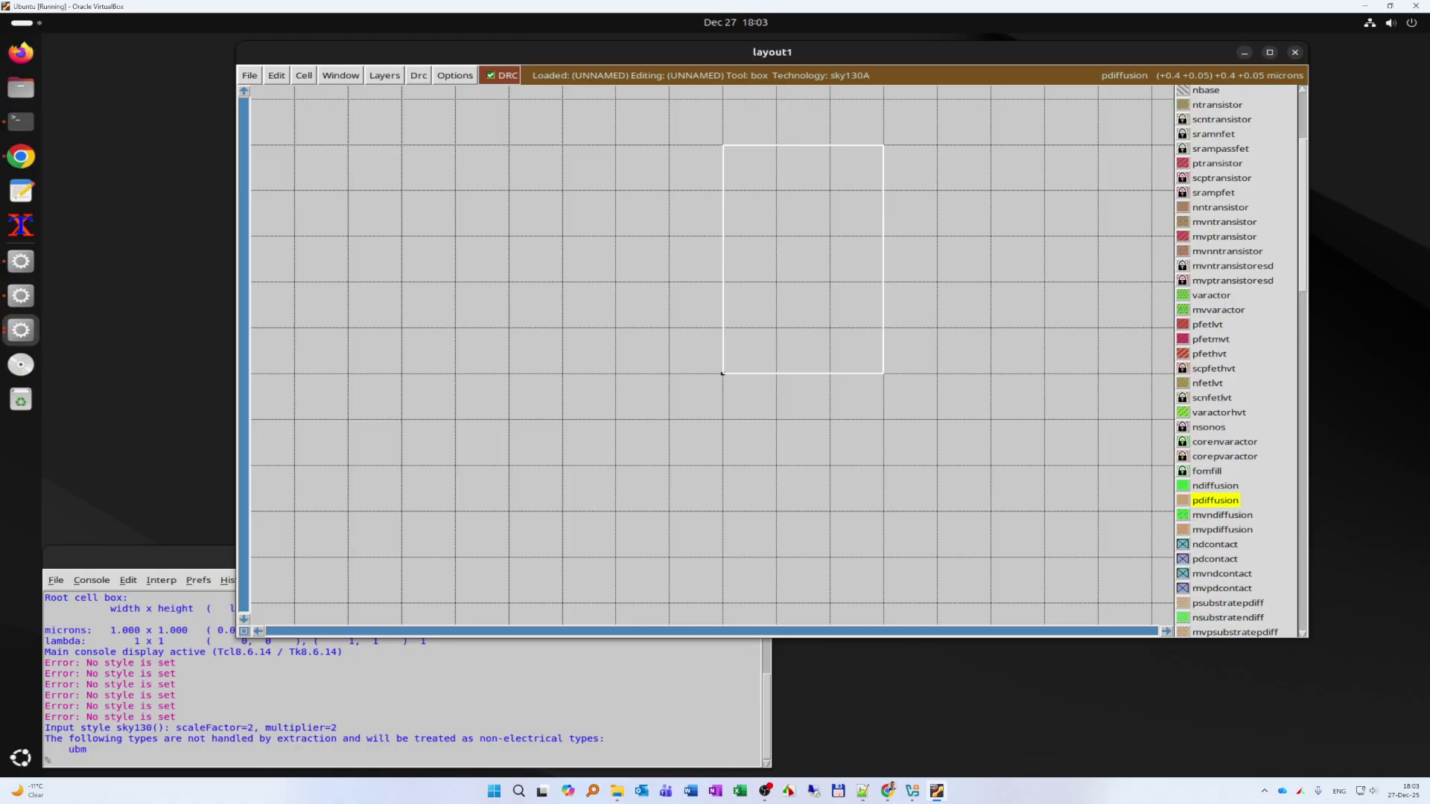
scroll(1221, 447, "down", 4)
scroll(1222, 399, "down", 3)
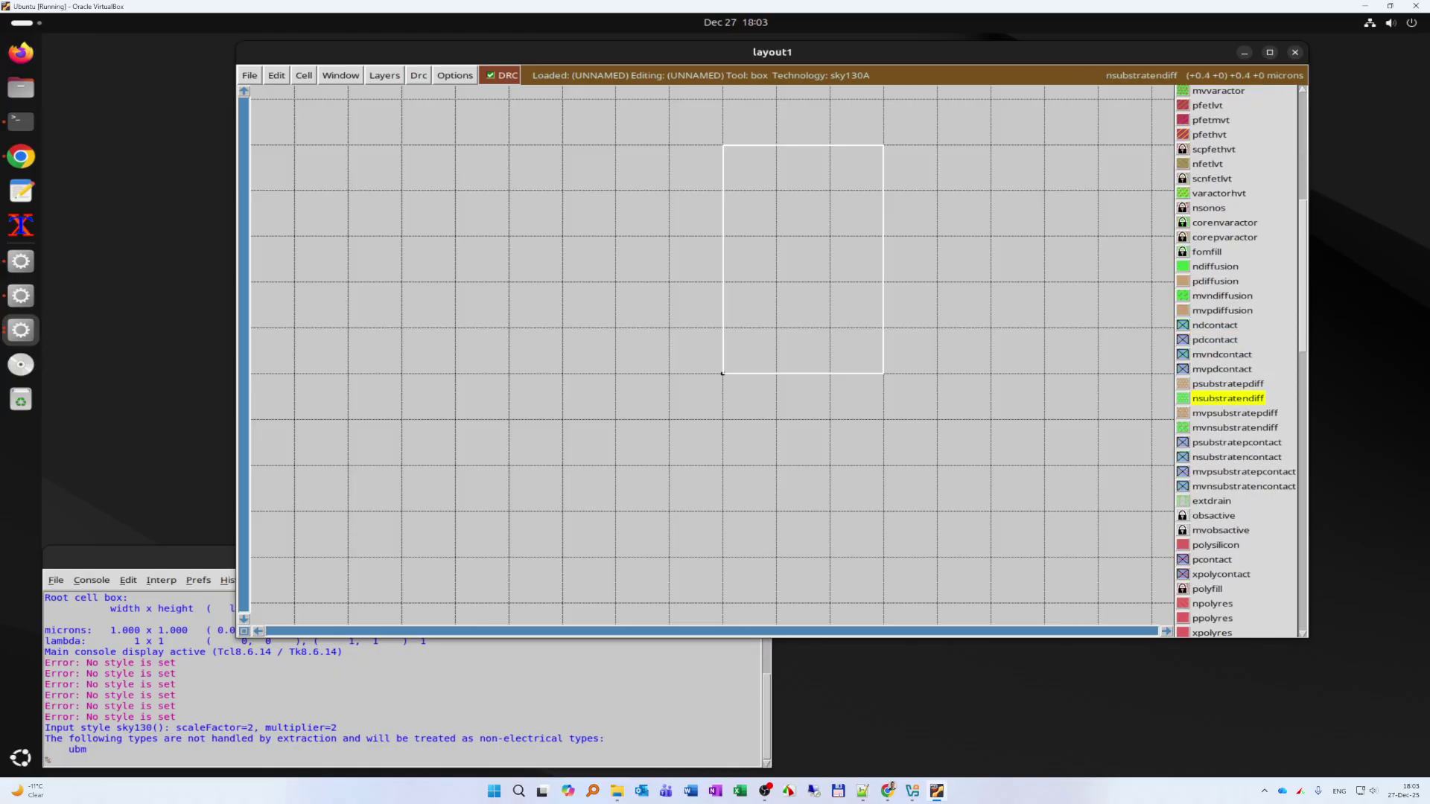
scroll(1222, 475, "down", 2)
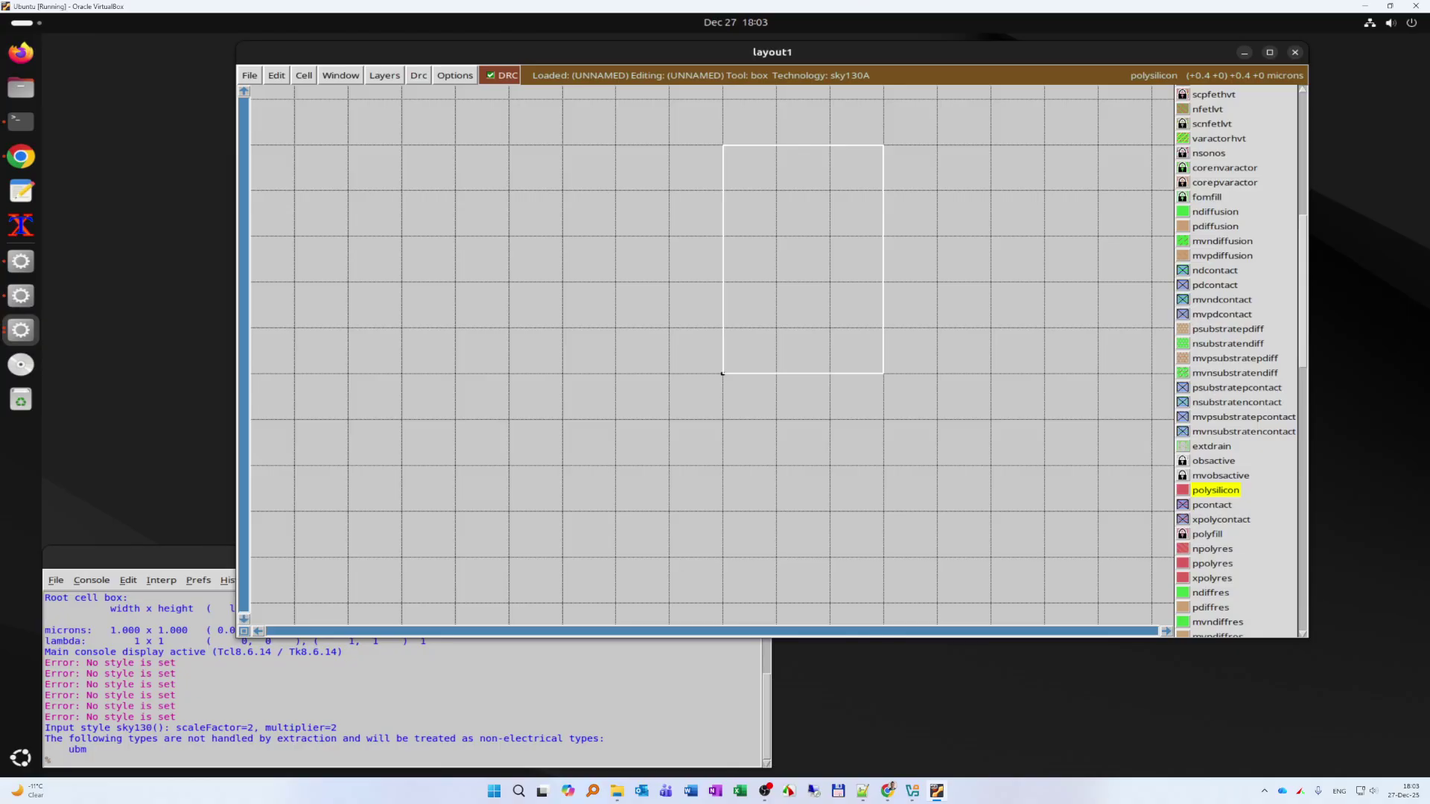
left_click(1216, 490)
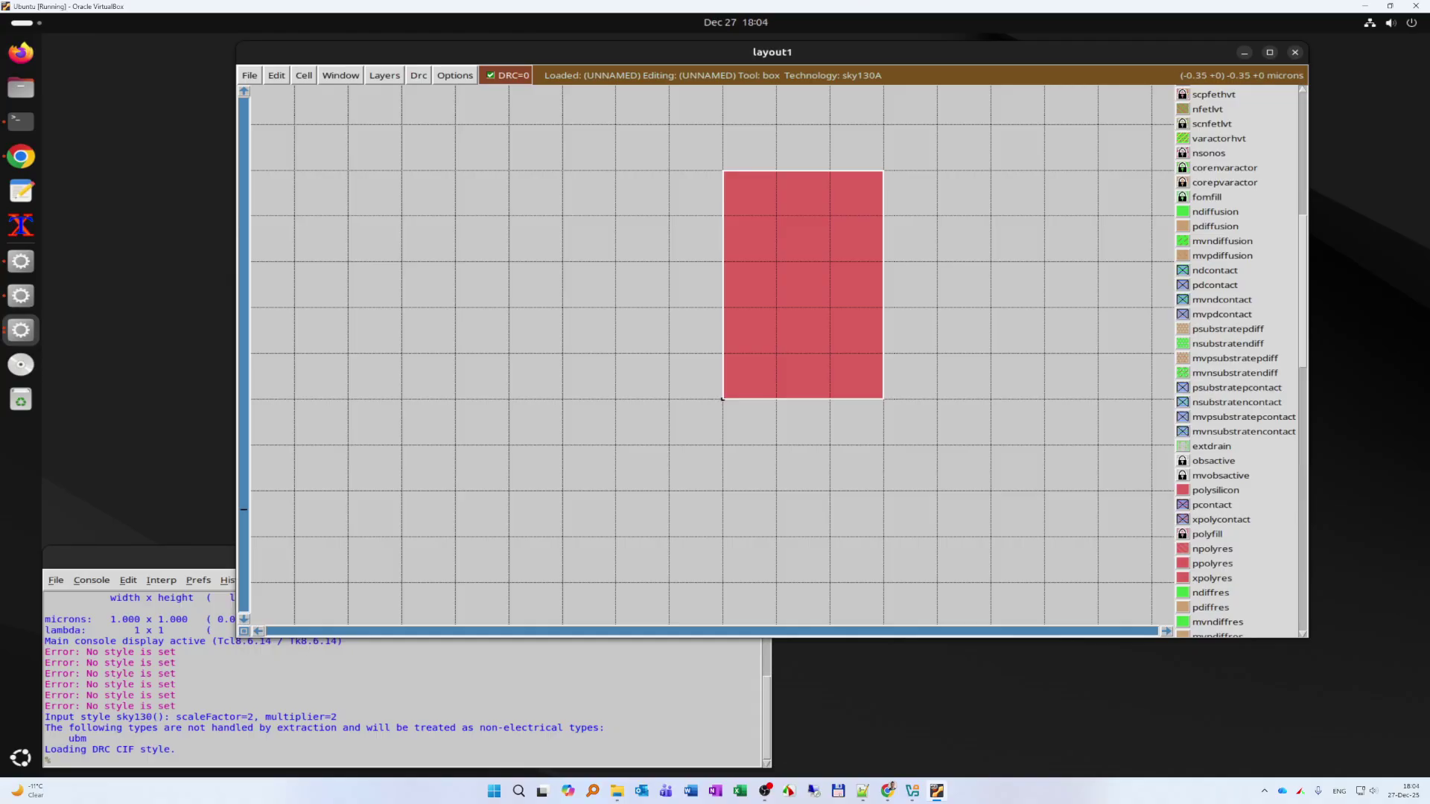
- Move the cursor box's lower-left corner to x = -0.35, y = 0 µm and fill it using the console command paint poly
left_click(348, 399)
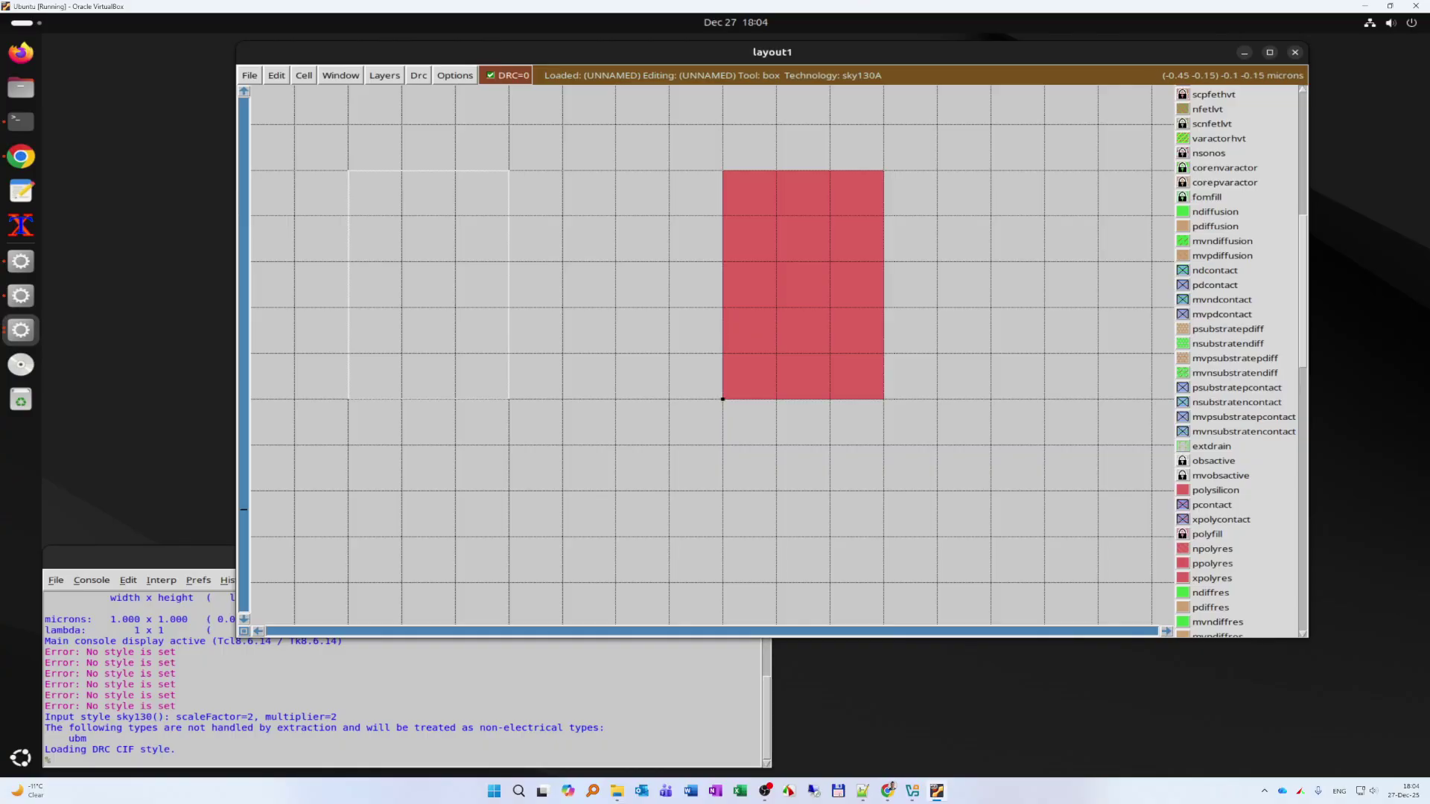
key("colon")
type("paint poly")
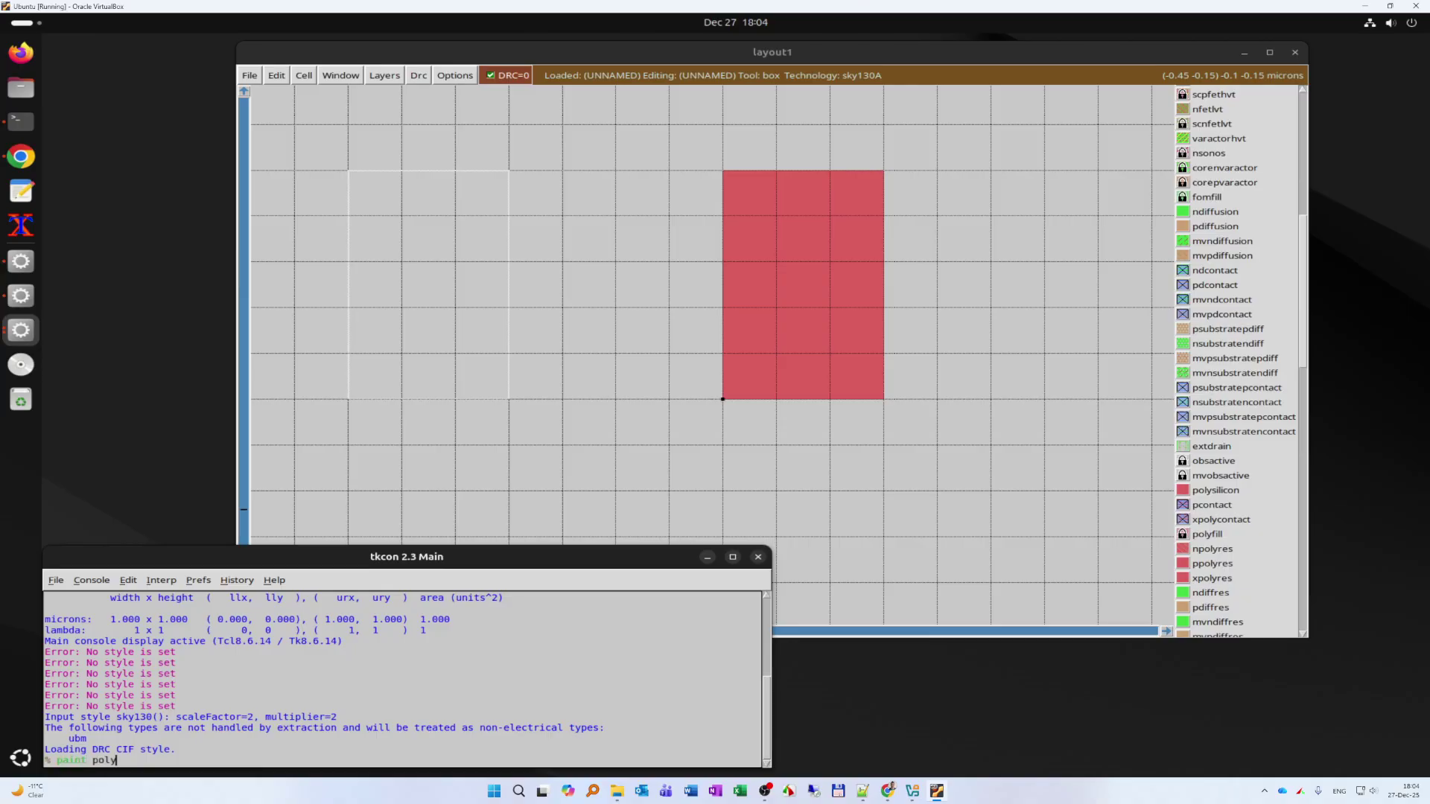
key("Return")
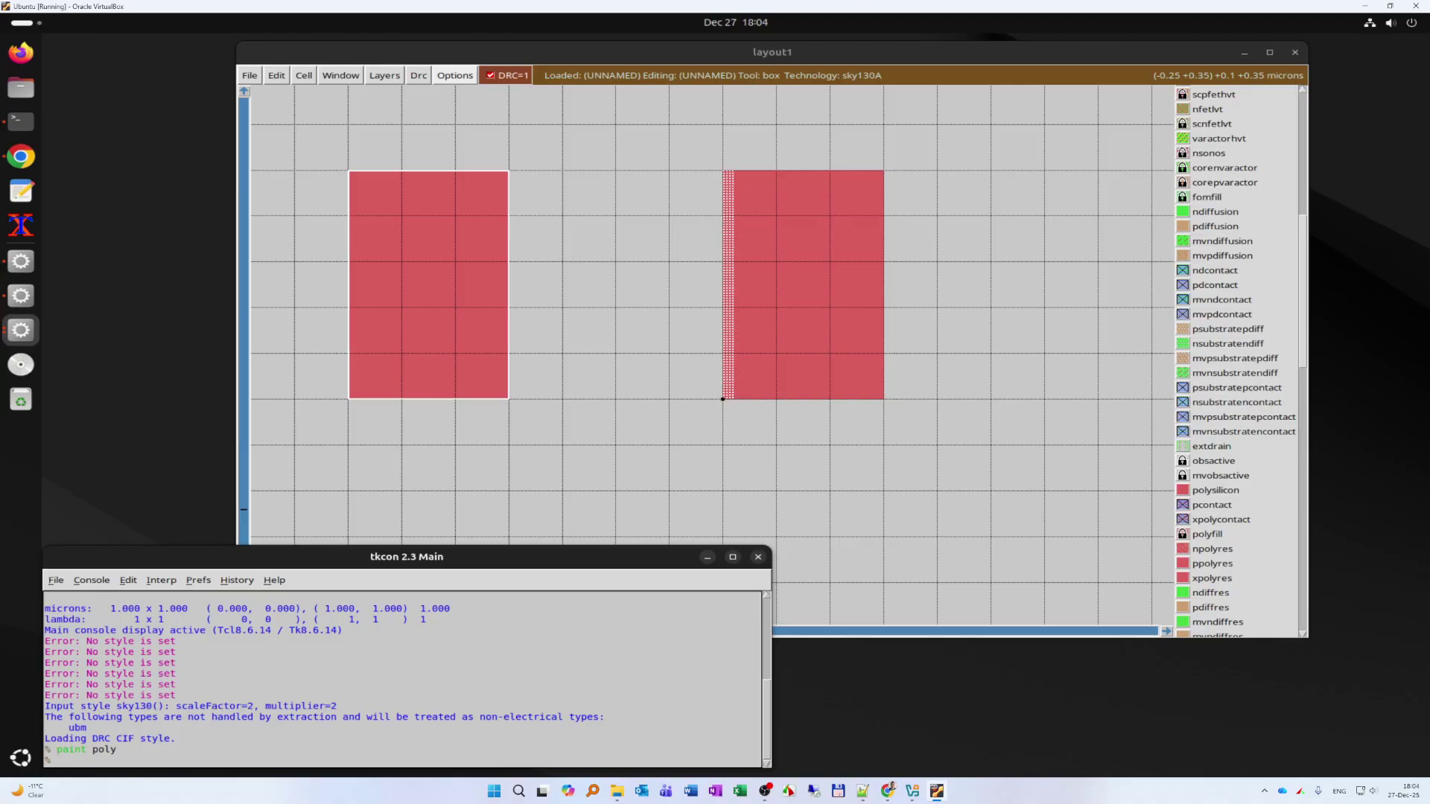
- Set the design rule check style to DRC Complete
left_click(455, 75)
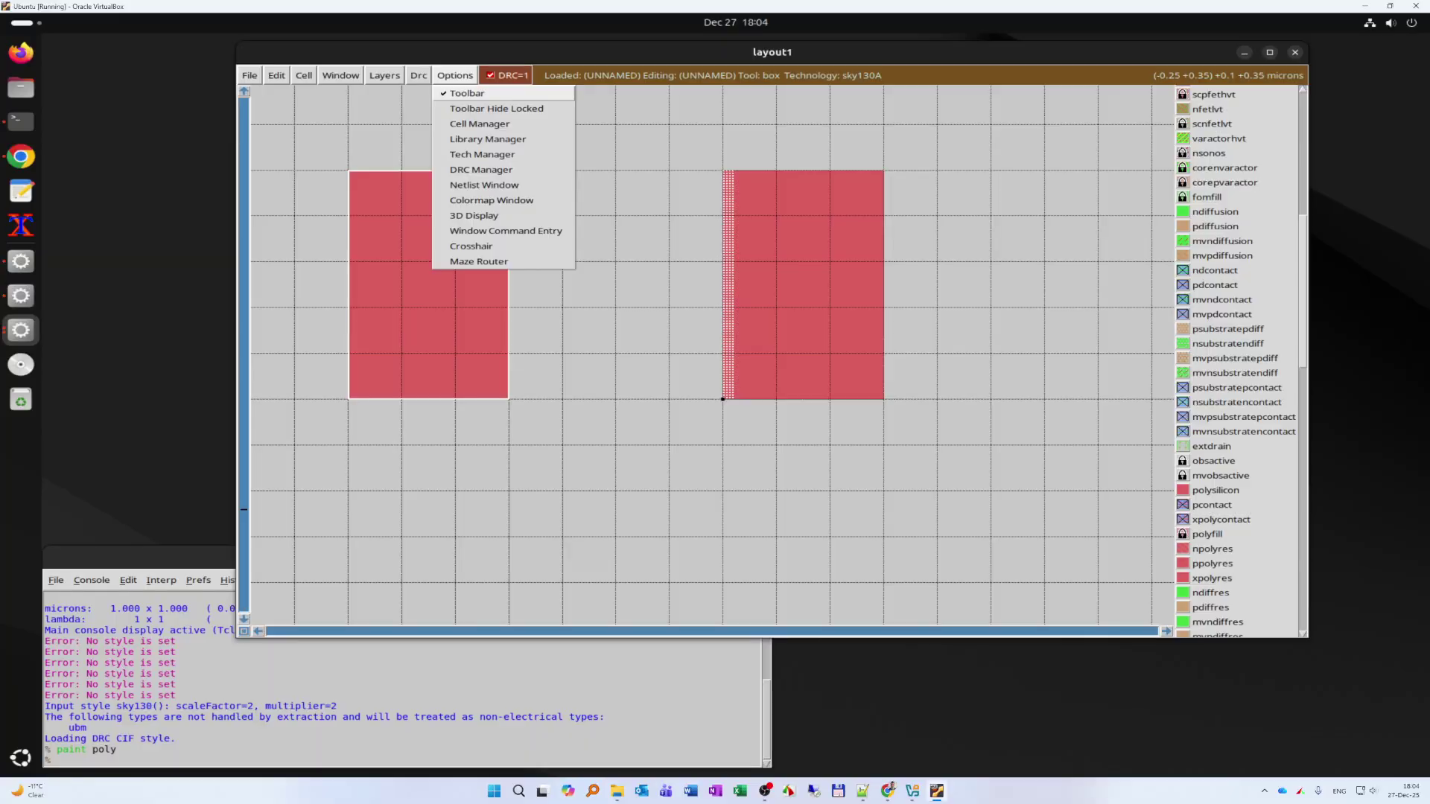
left_click(419, 76)
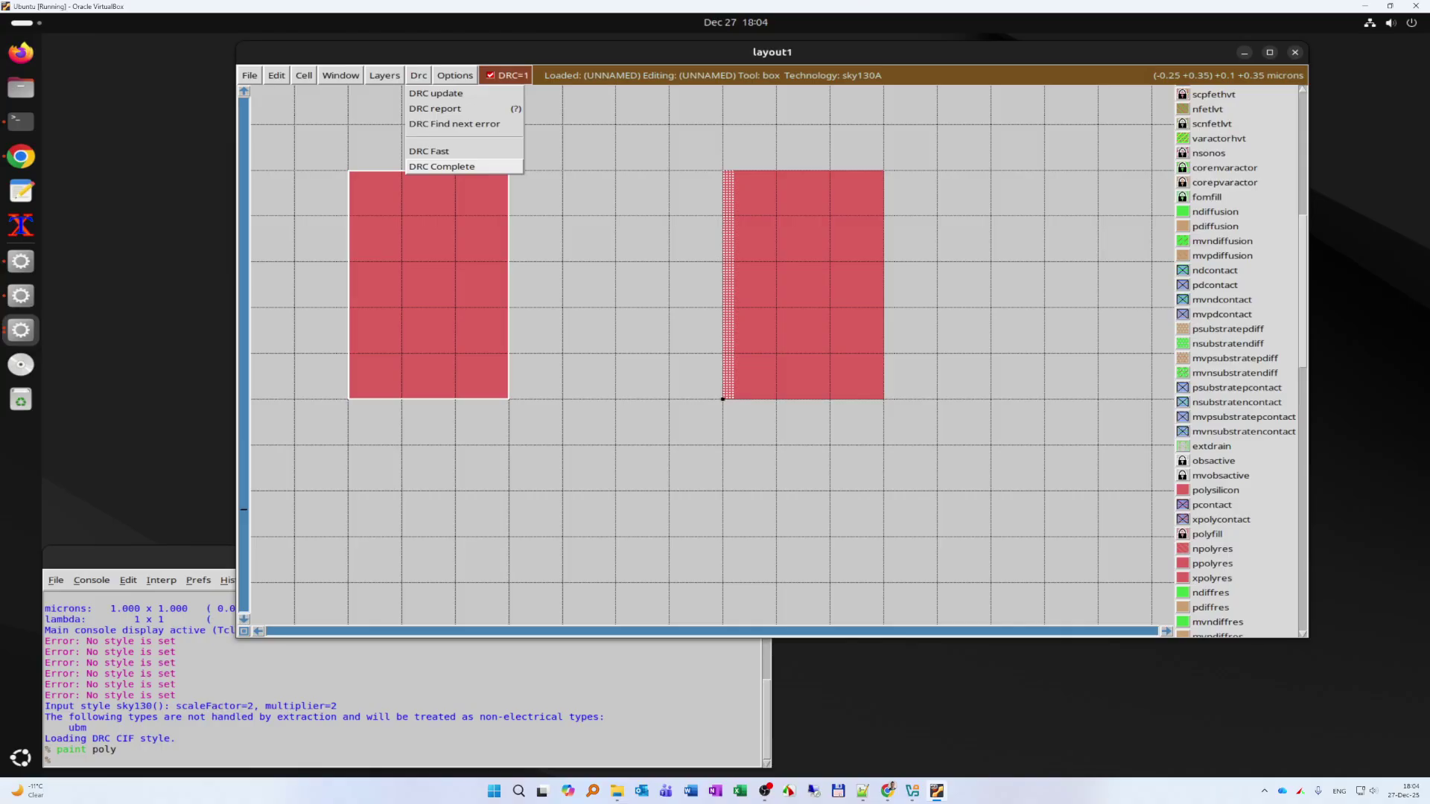
left_click(442, 166)
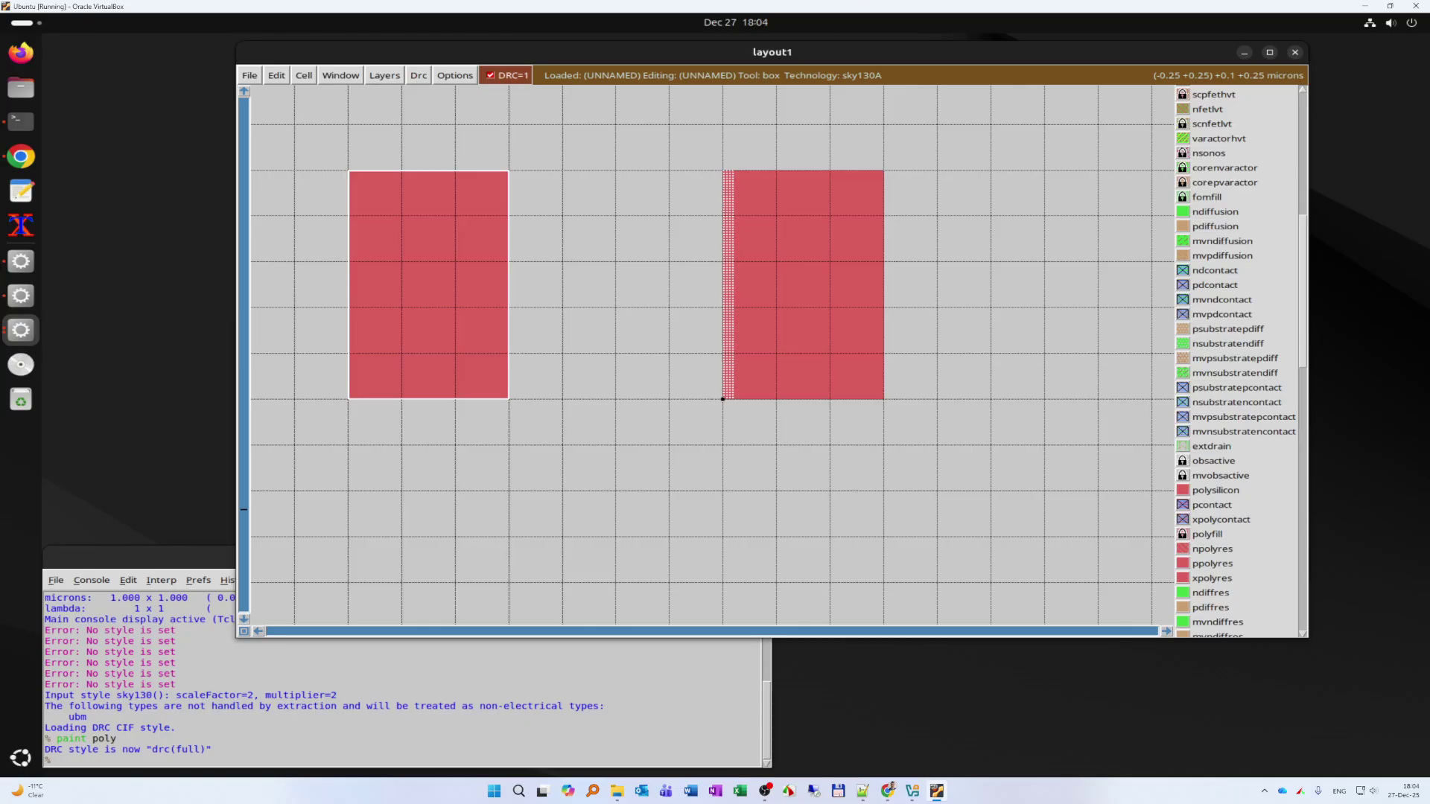
scroll(669, 369, "up", 1)
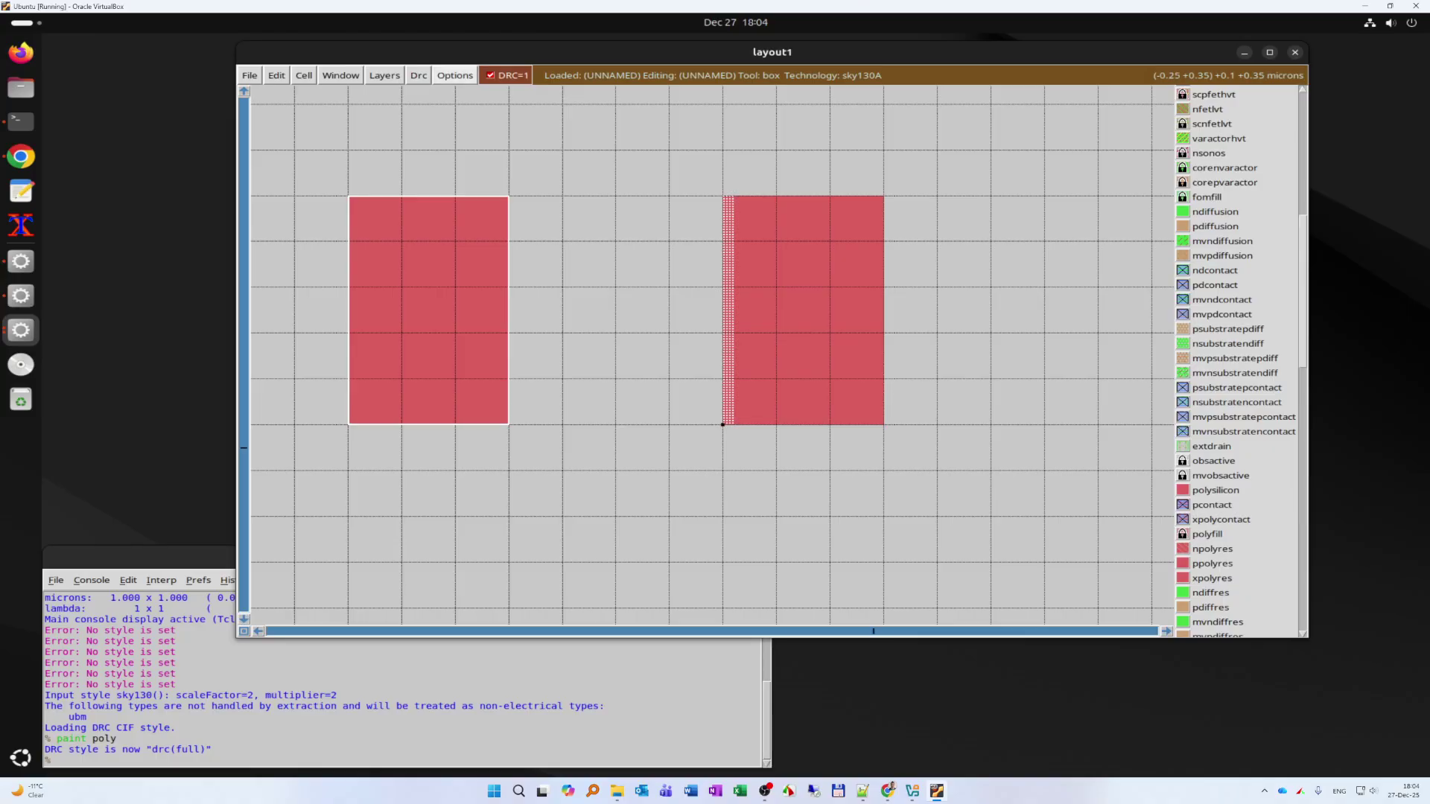
left_click(419, 76)
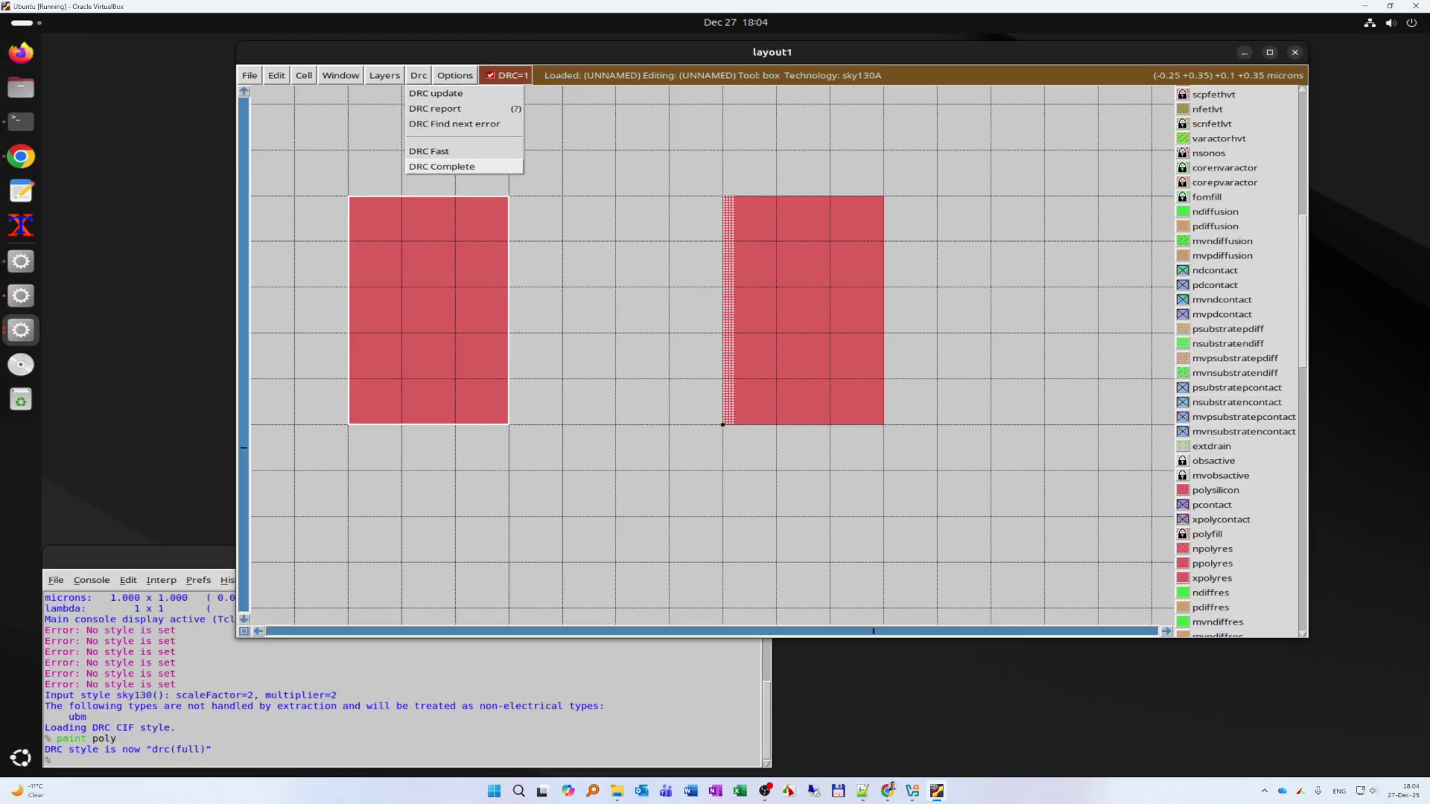
left_click(442, 166)
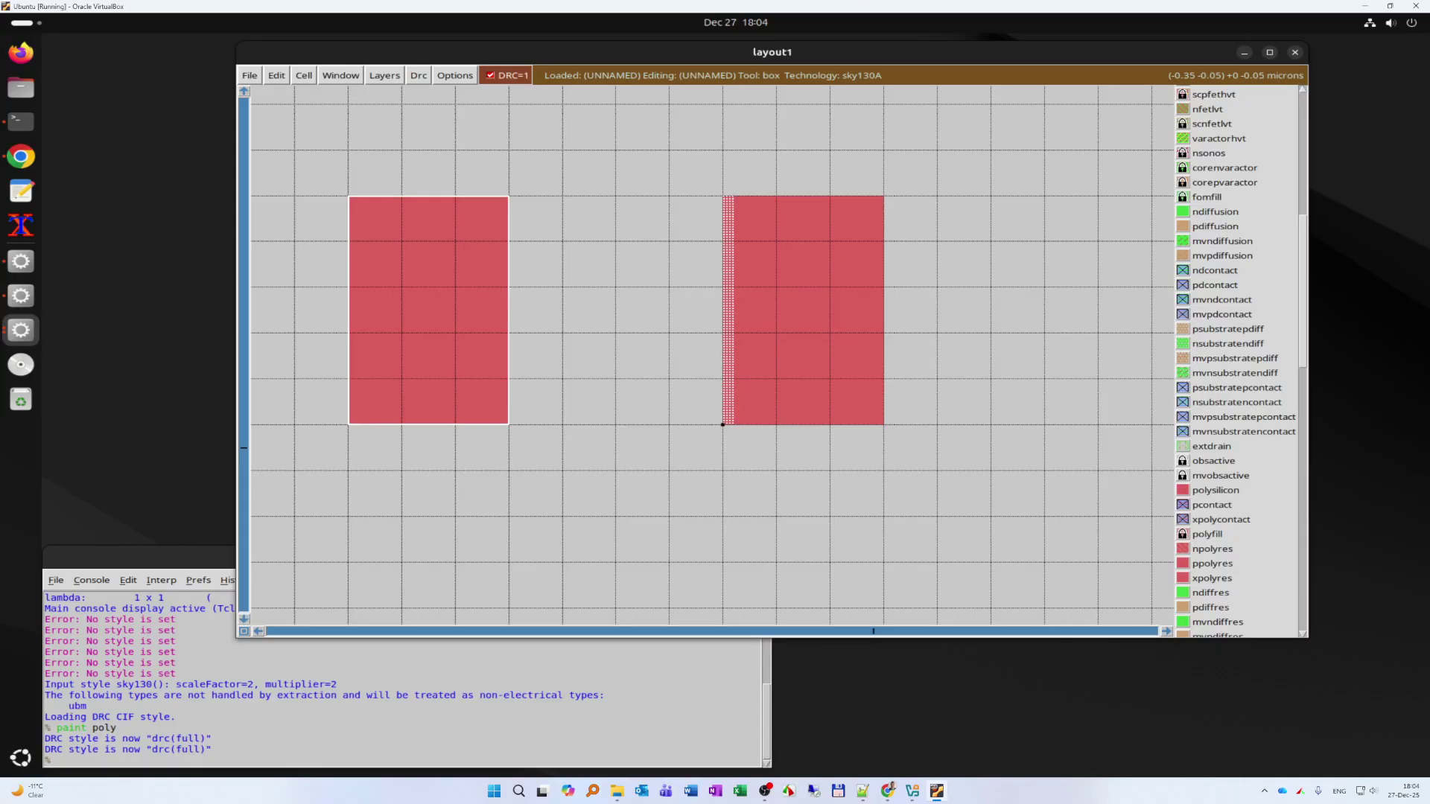
- Enclose both polysilicon rectangles in a 0.6 × 0.4 µm cursor box and query the DRC violation with the console command drc why
left_click(349, 516)
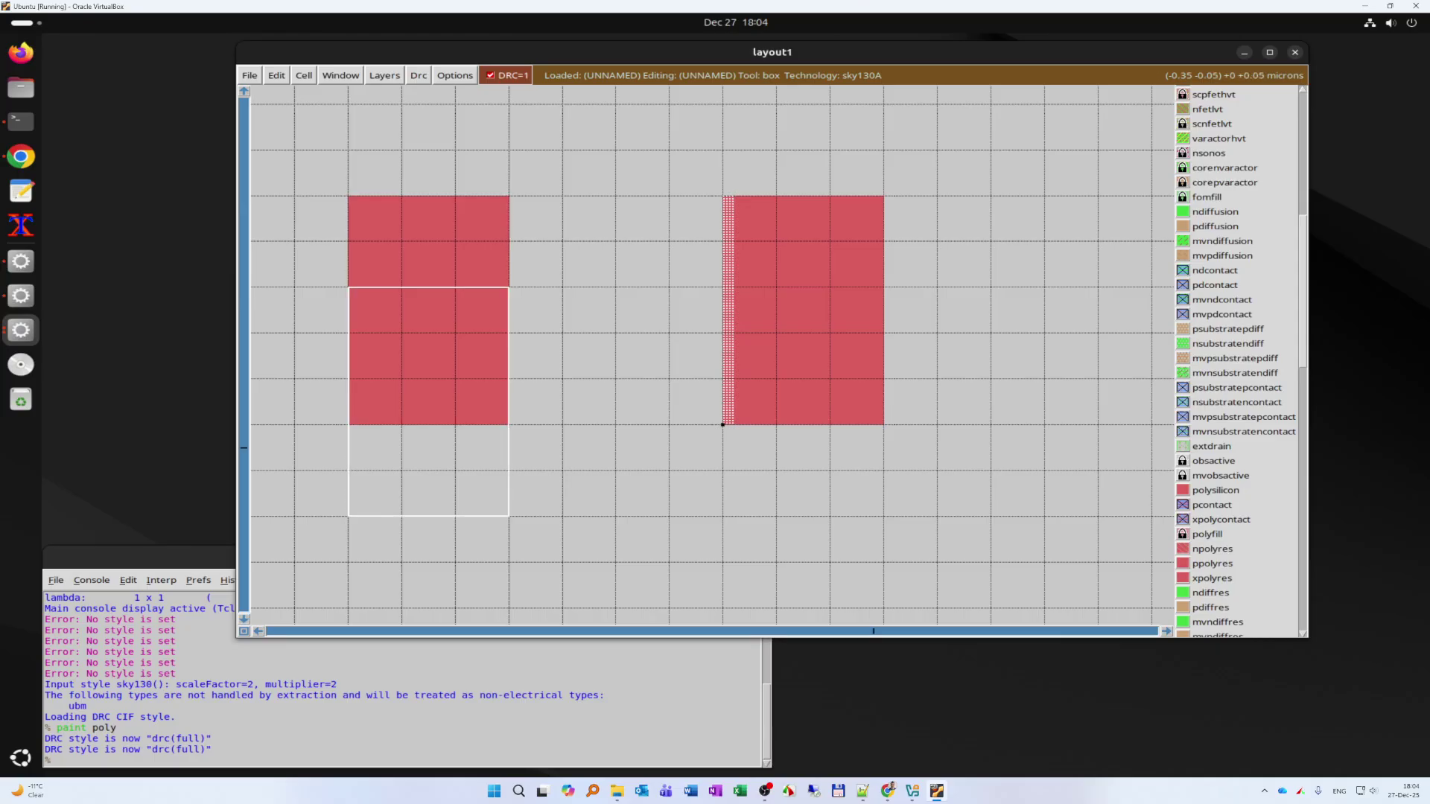
left_click(295, 516)
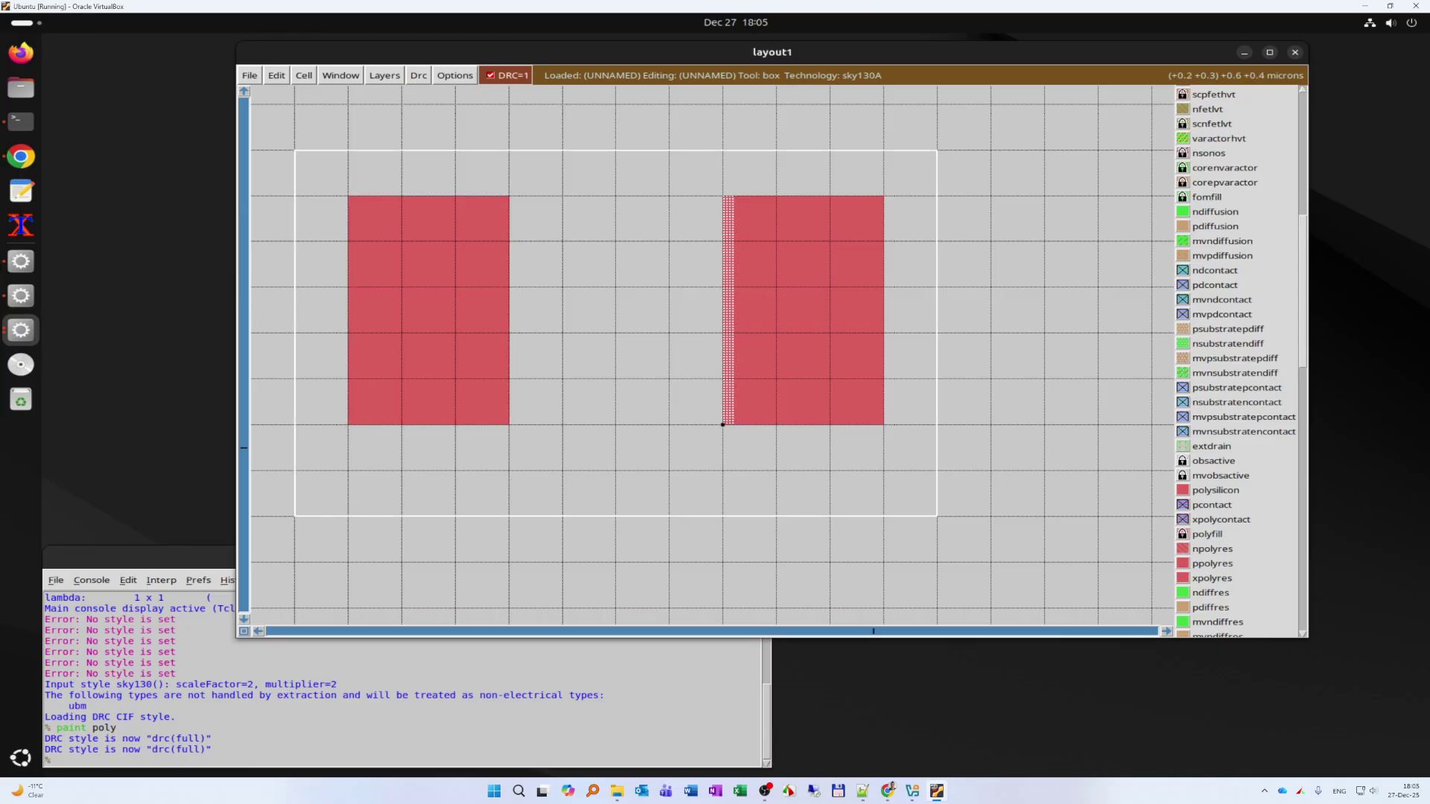
right_click(937, 151)
left_click(298, 758)
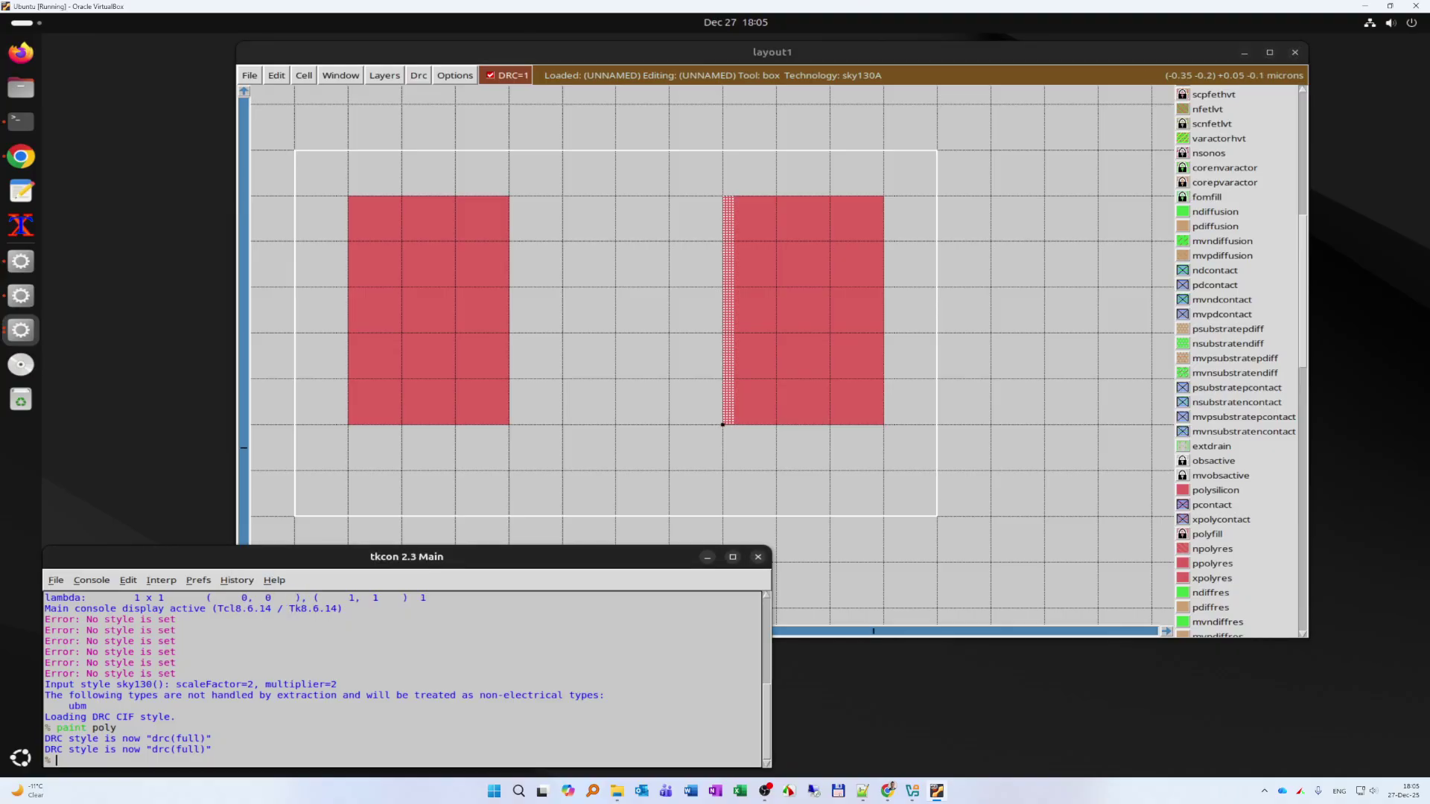
type("drc why")
key("Return")
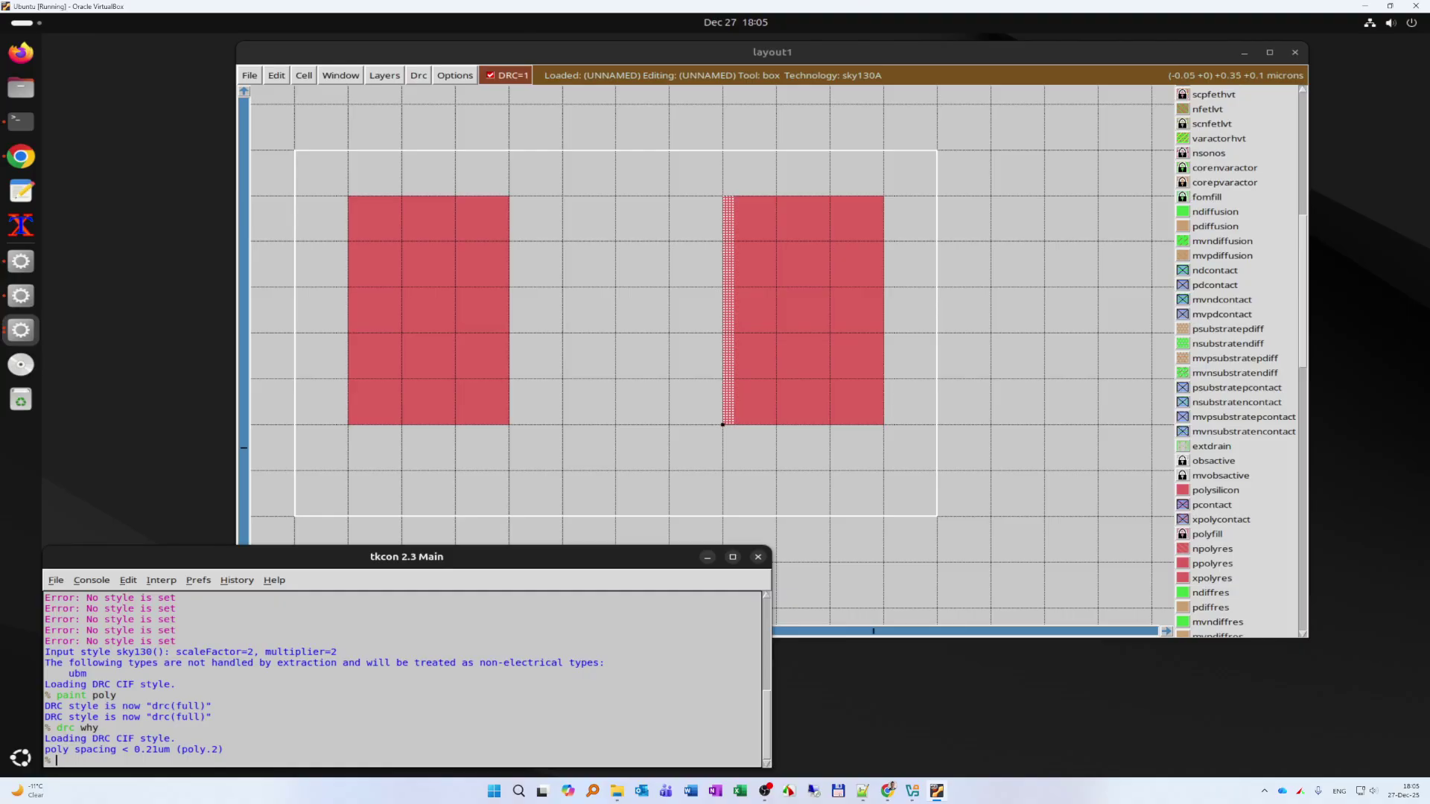
- Enclose only the right polysilicon rectangle in the cursor box, then select and shift it east using select area and move e 2
left_click(670, 470)
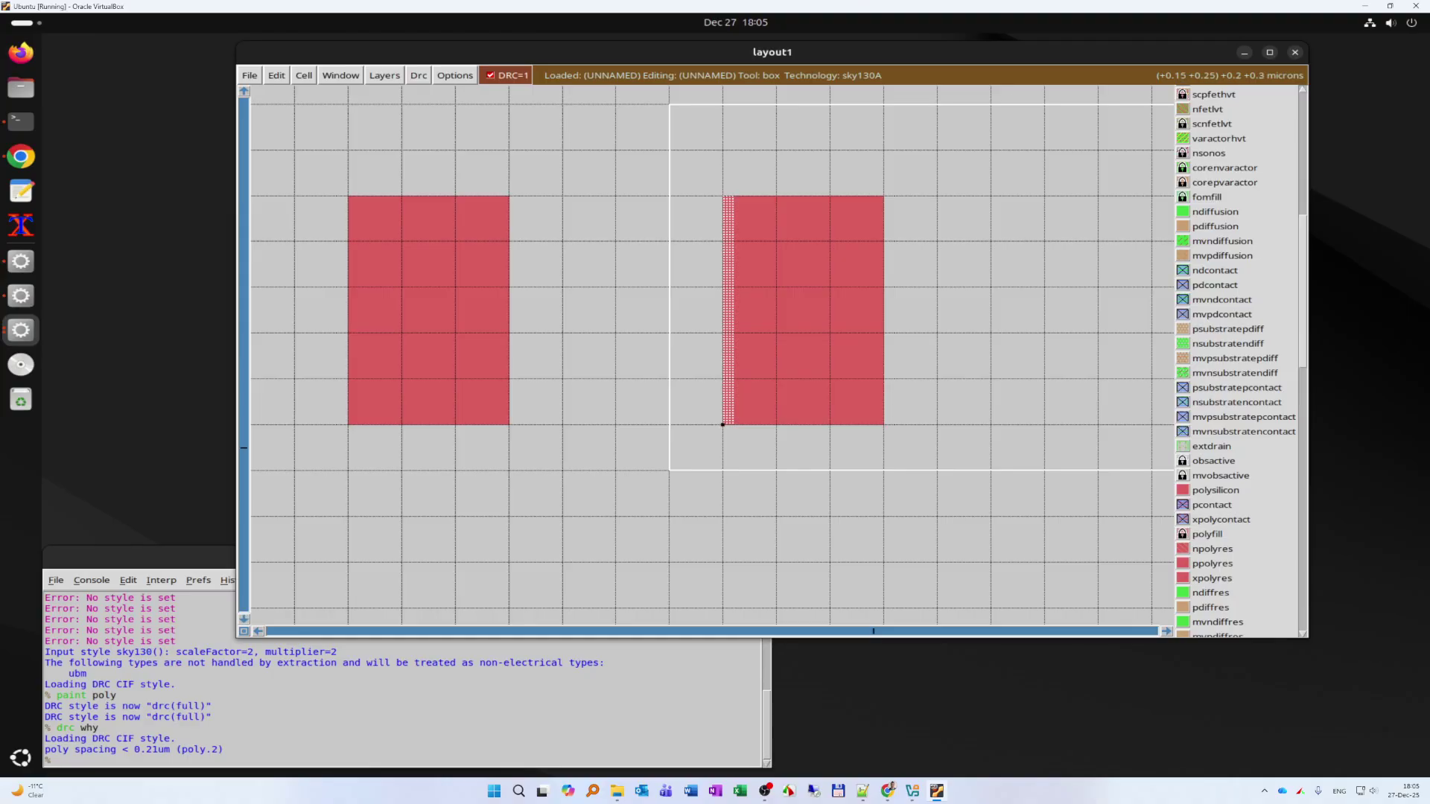
right_click(937, 150)
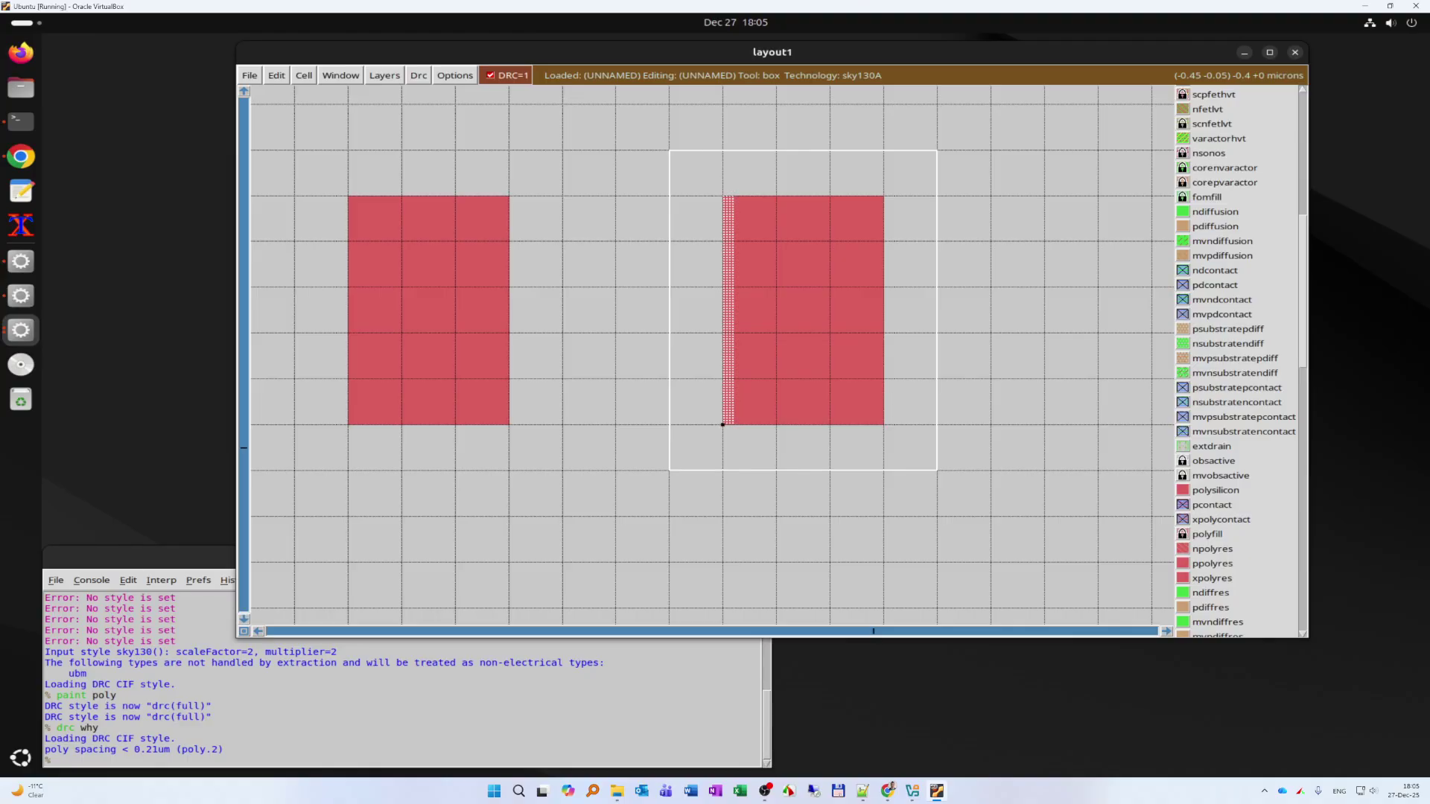
left_click(82, 759)
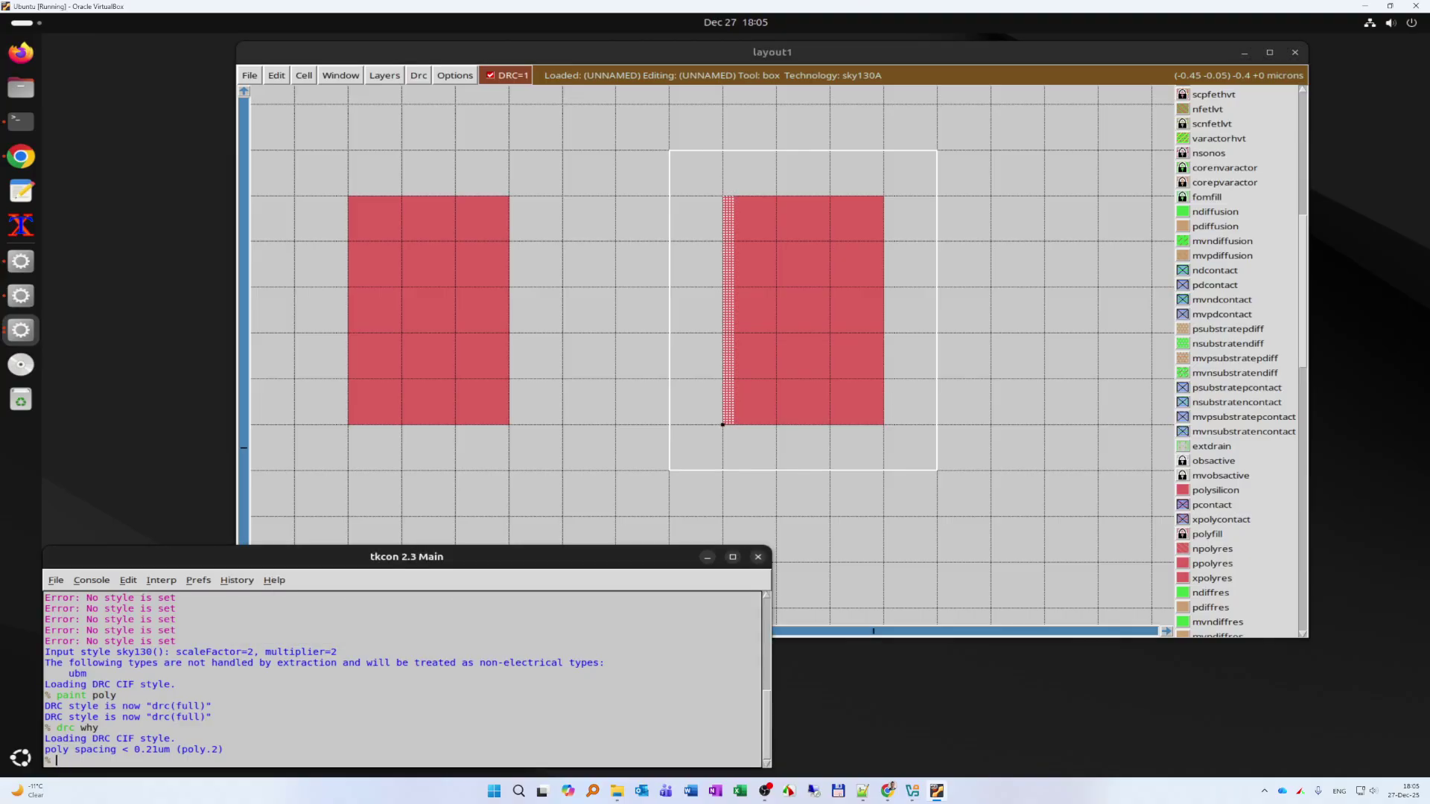
type("select area")
key("Return")
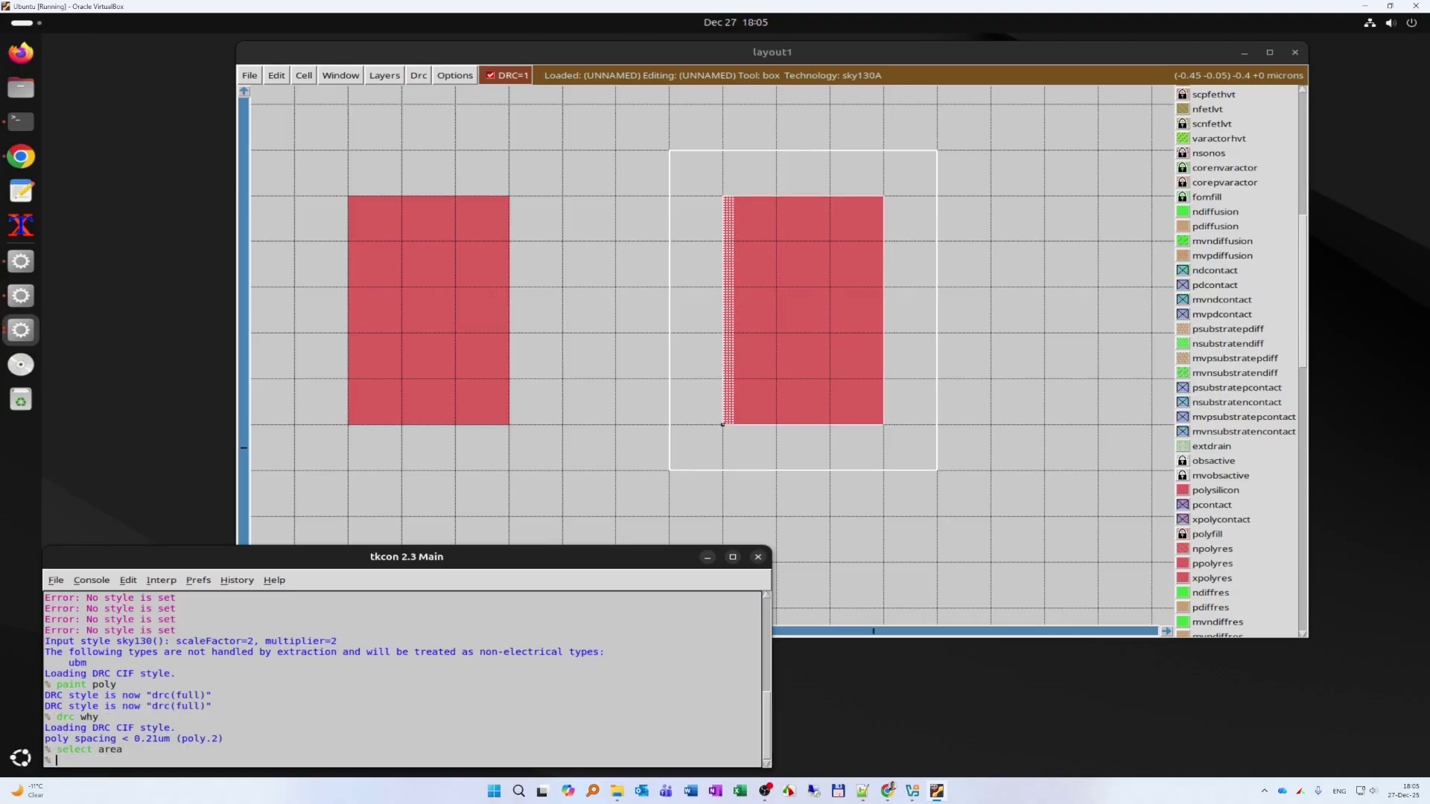
type("move e 2")
key("Return")
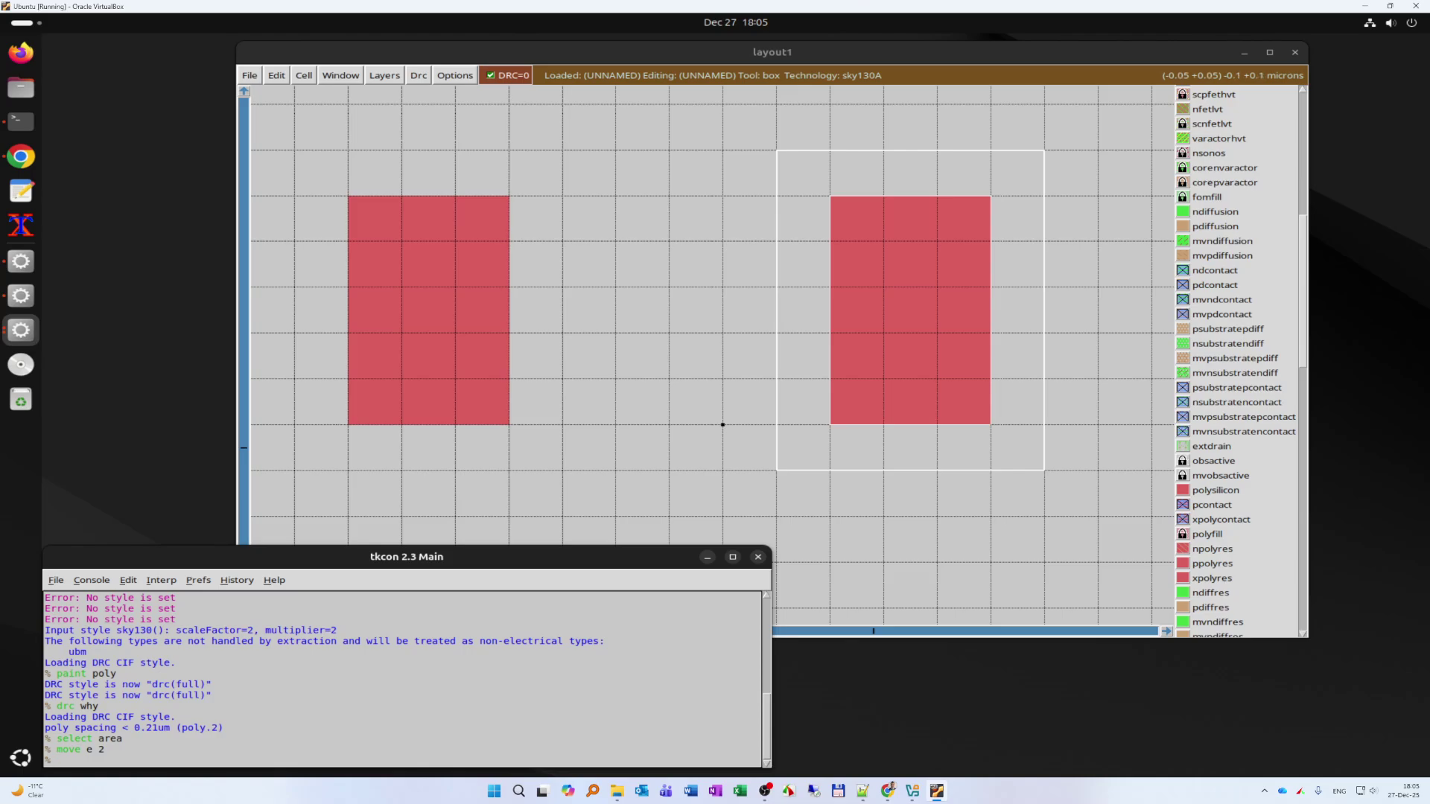
- Move the cursor box's lower-left corner to x = -0.3, y = -0.4 µm and paint it with polysilicon sampled from the left rectangle
left_click(669, 379)
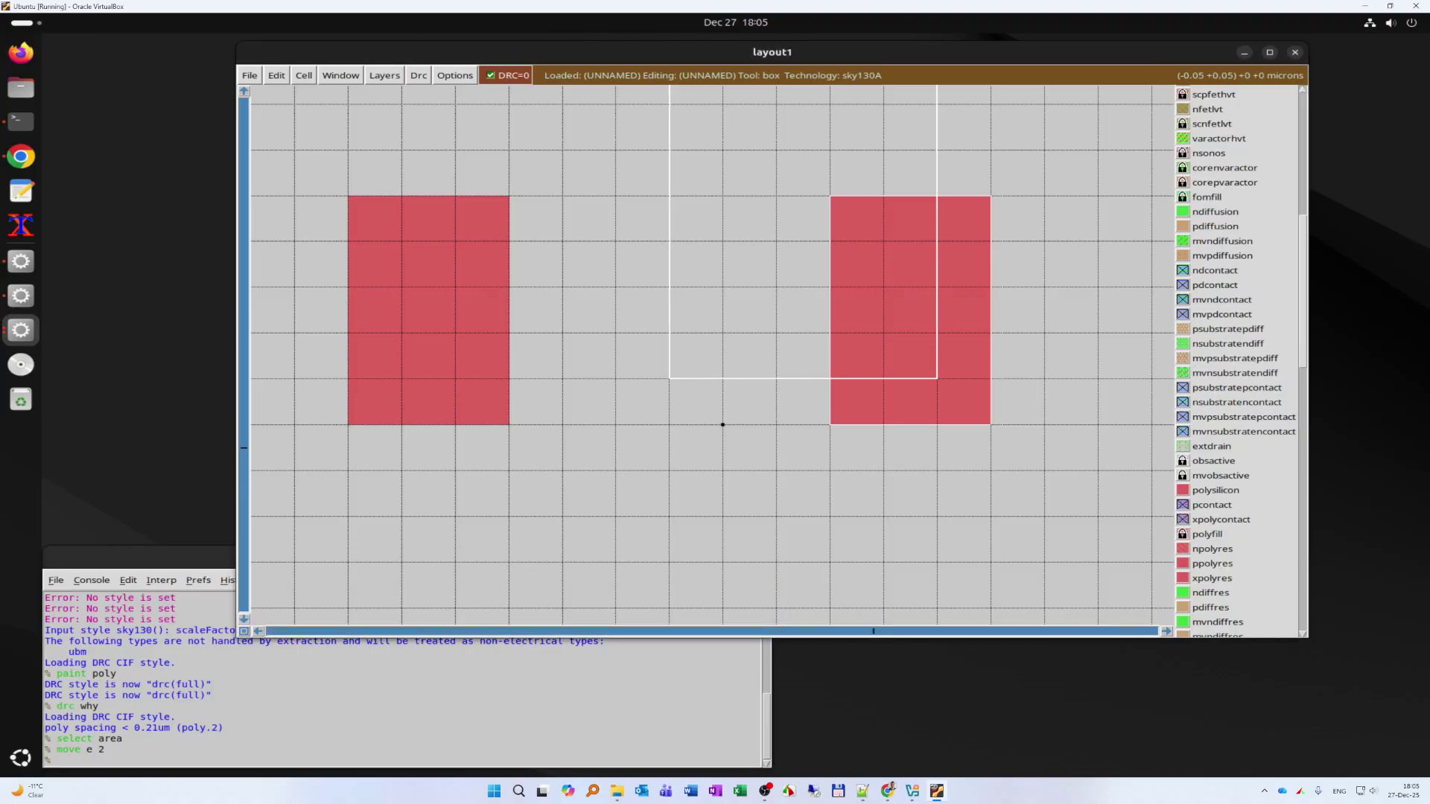
key("shift+z")
scroll(670, 378, "down", 1)
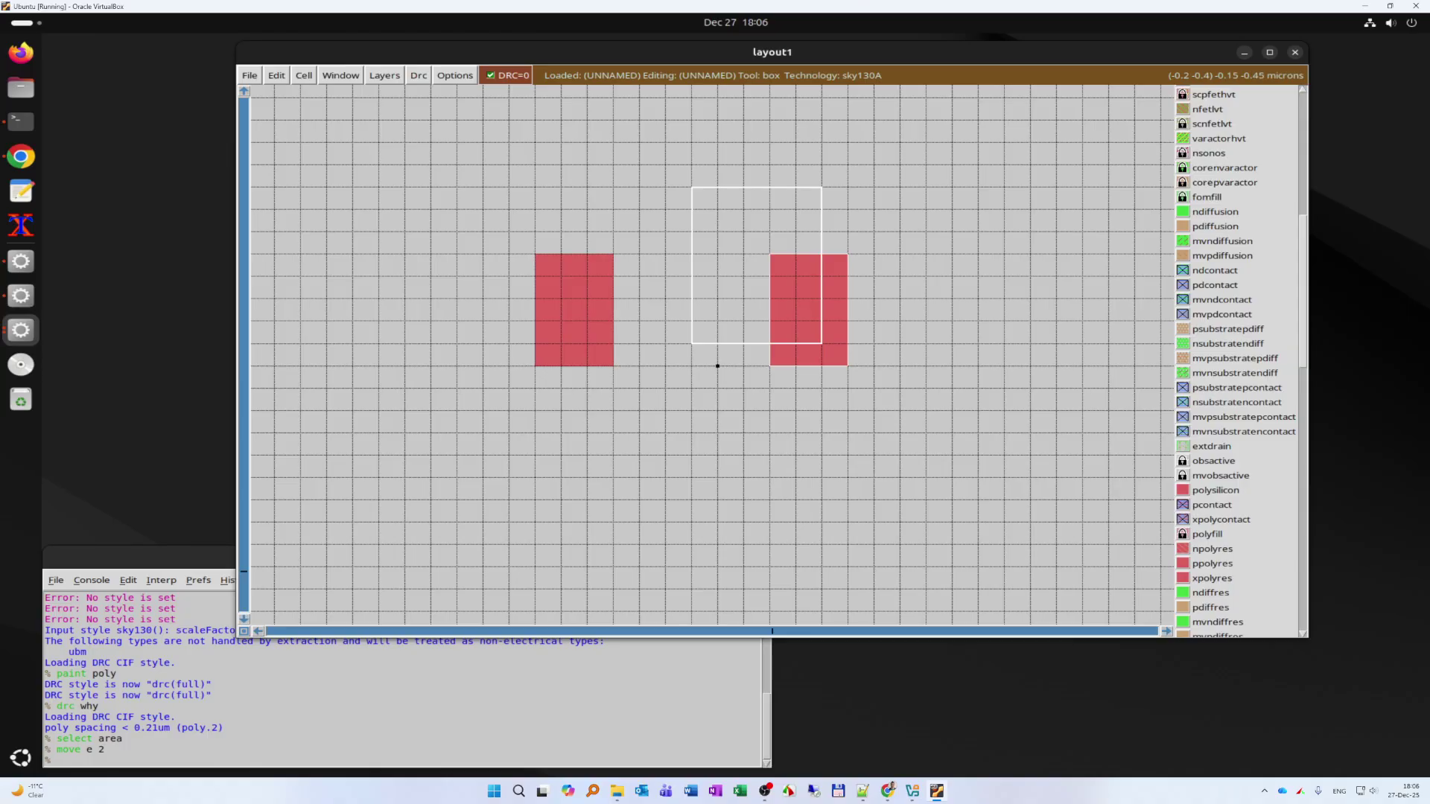
left_click(613, 544)
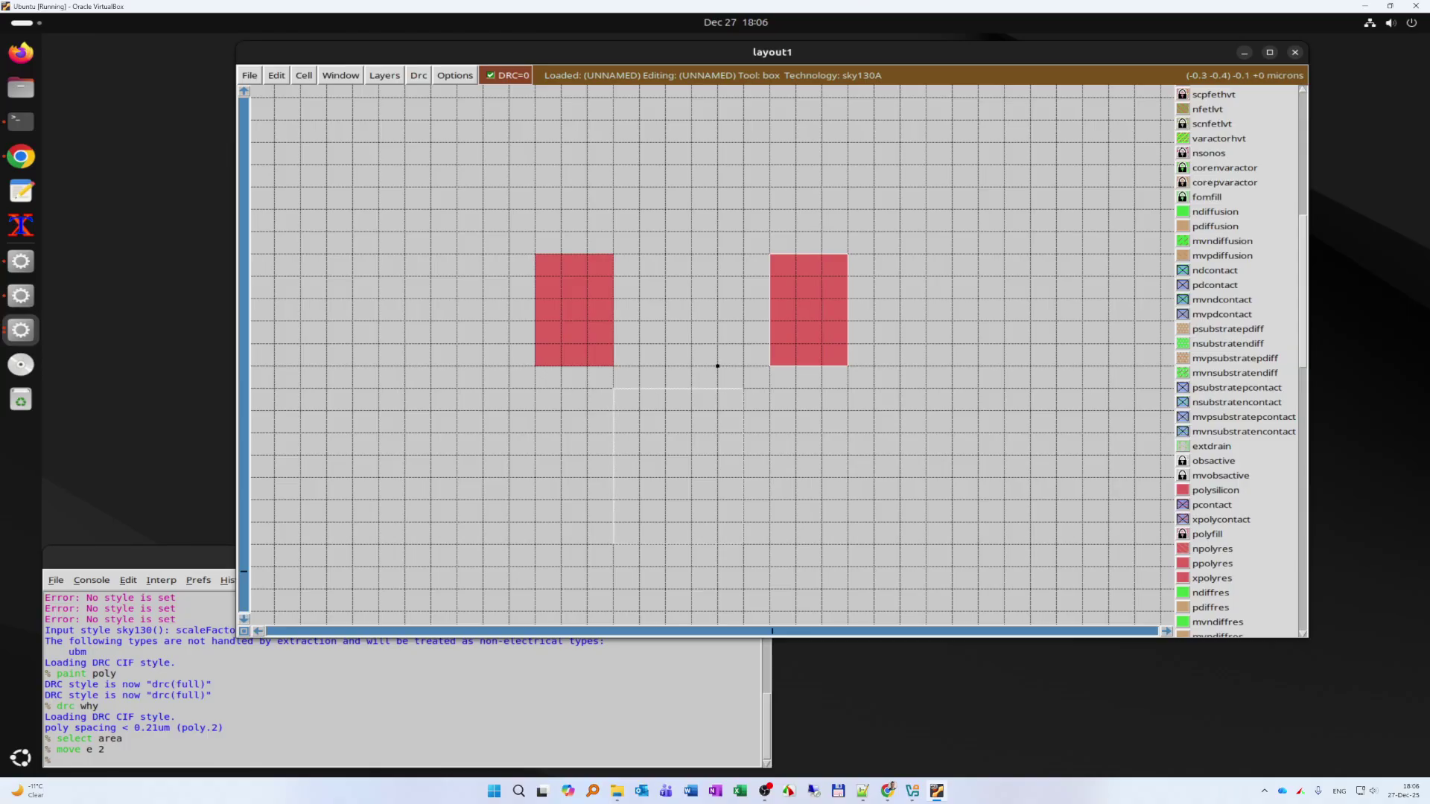
left_click(560, 544)
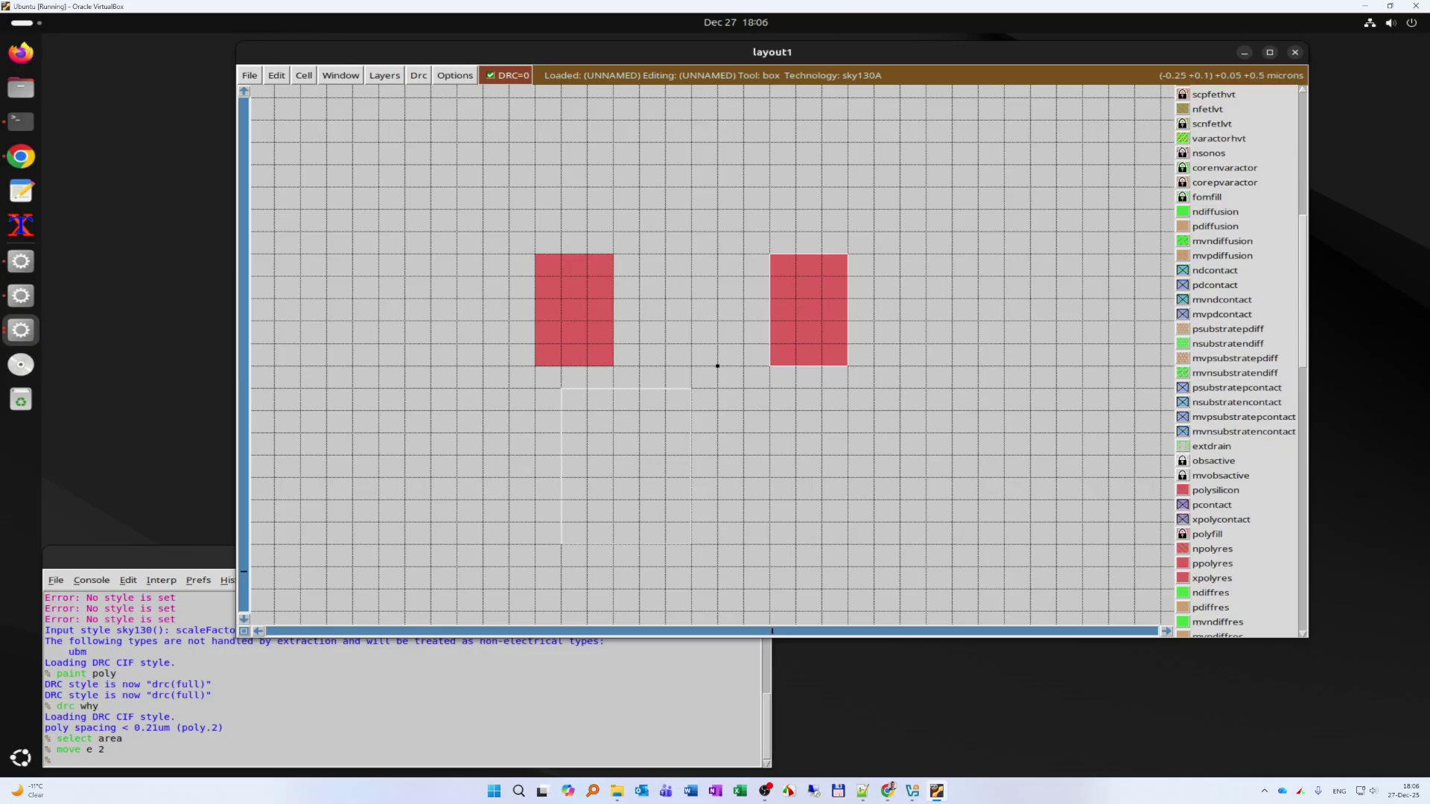
middle_click(587, 322)
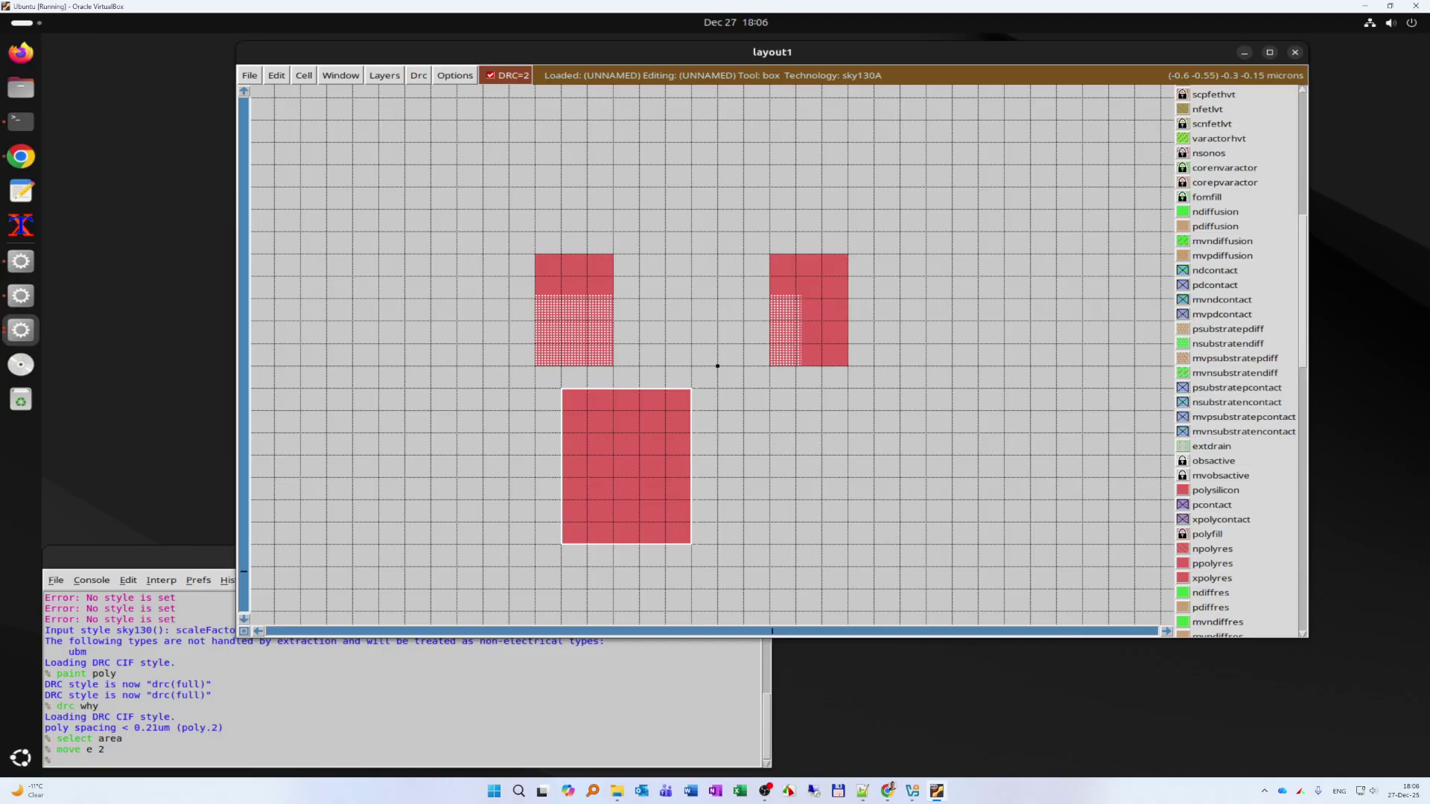
- Erase the polysilicon block below the left rectangle using the console command erase poly
left_click(58, 760)
type("era")
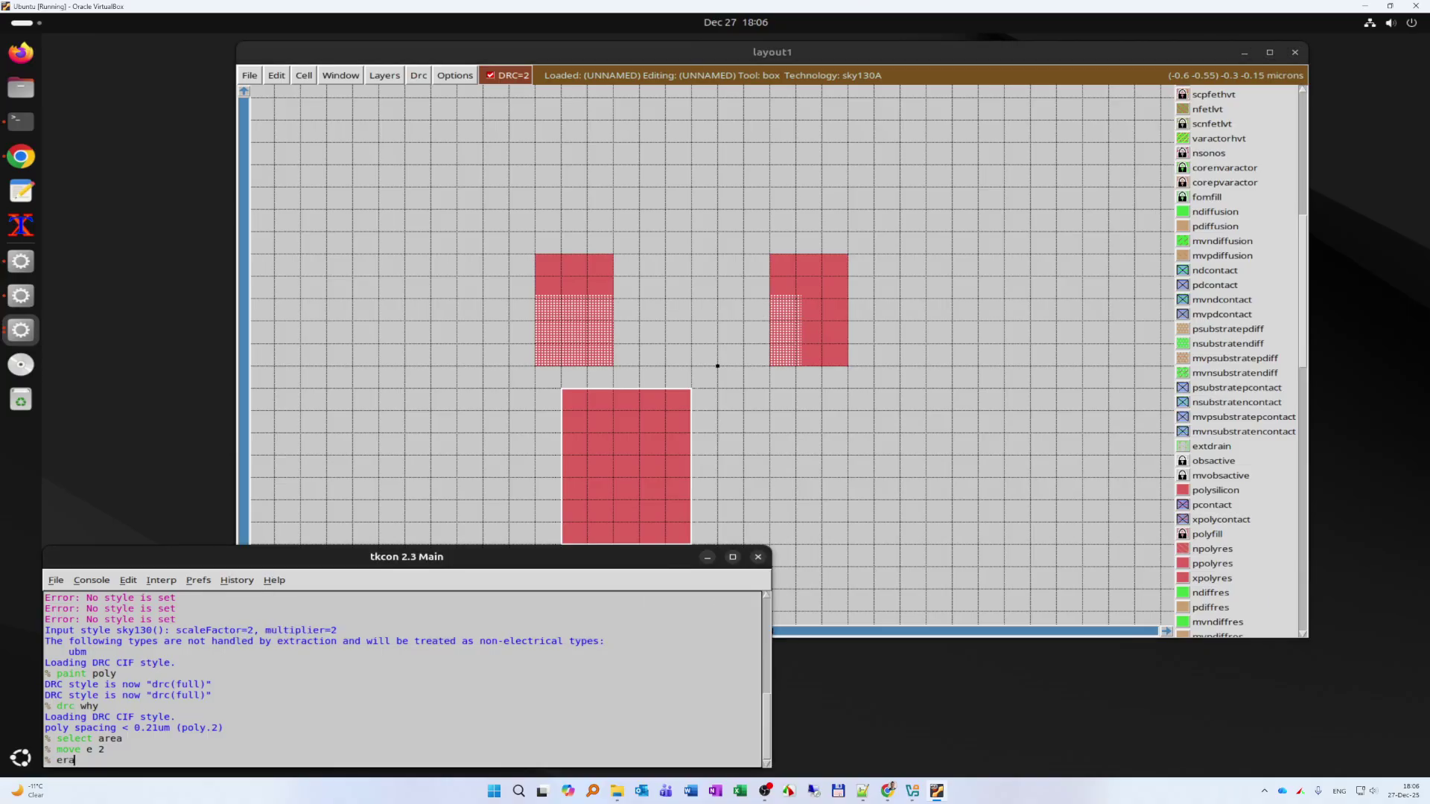
type("se poly")
key("Return")
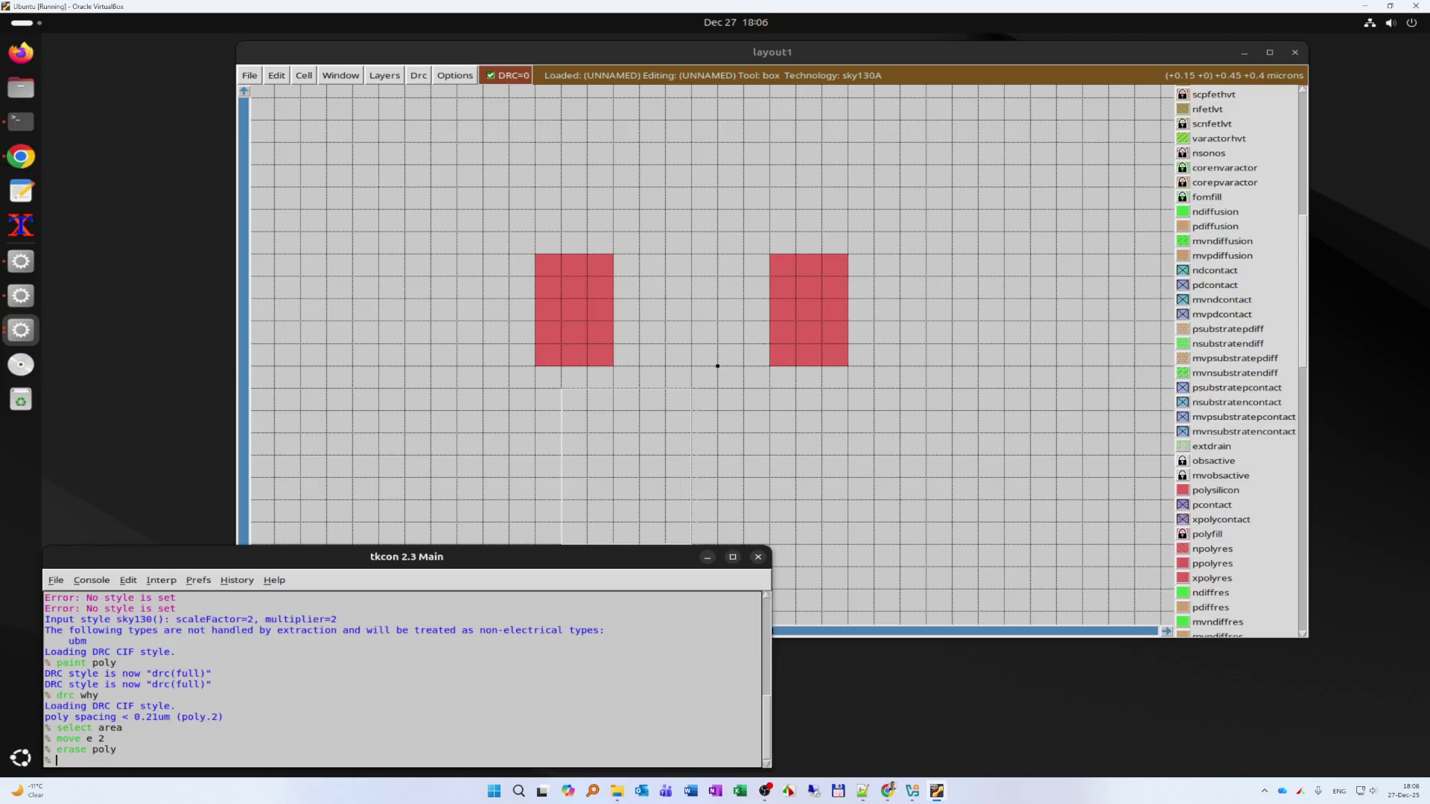
- Place the cursor box over the right polysilicon rectangle and remove that rectangle by repeating the console command erase poly
left_click(769, 388)
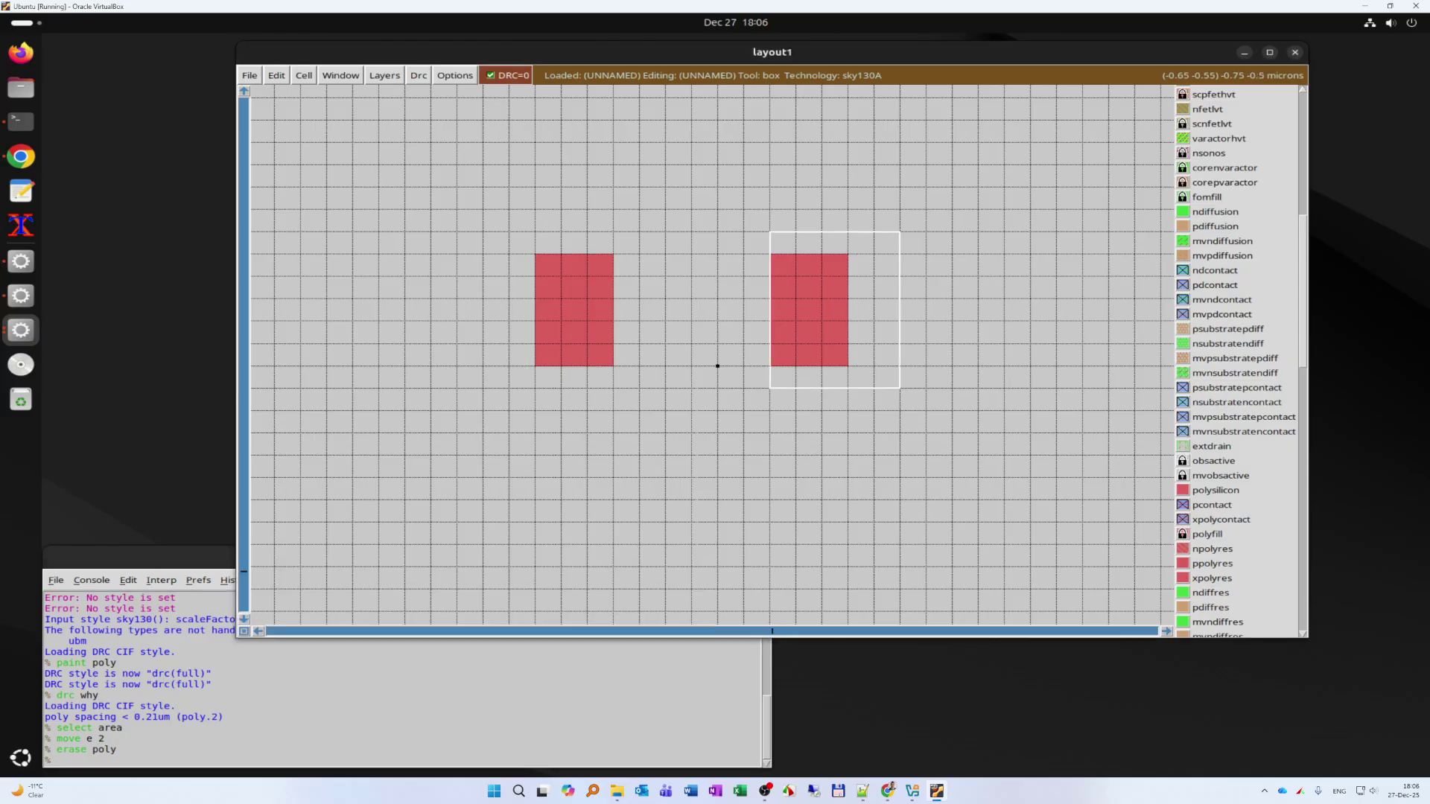
left_click(179, 758)
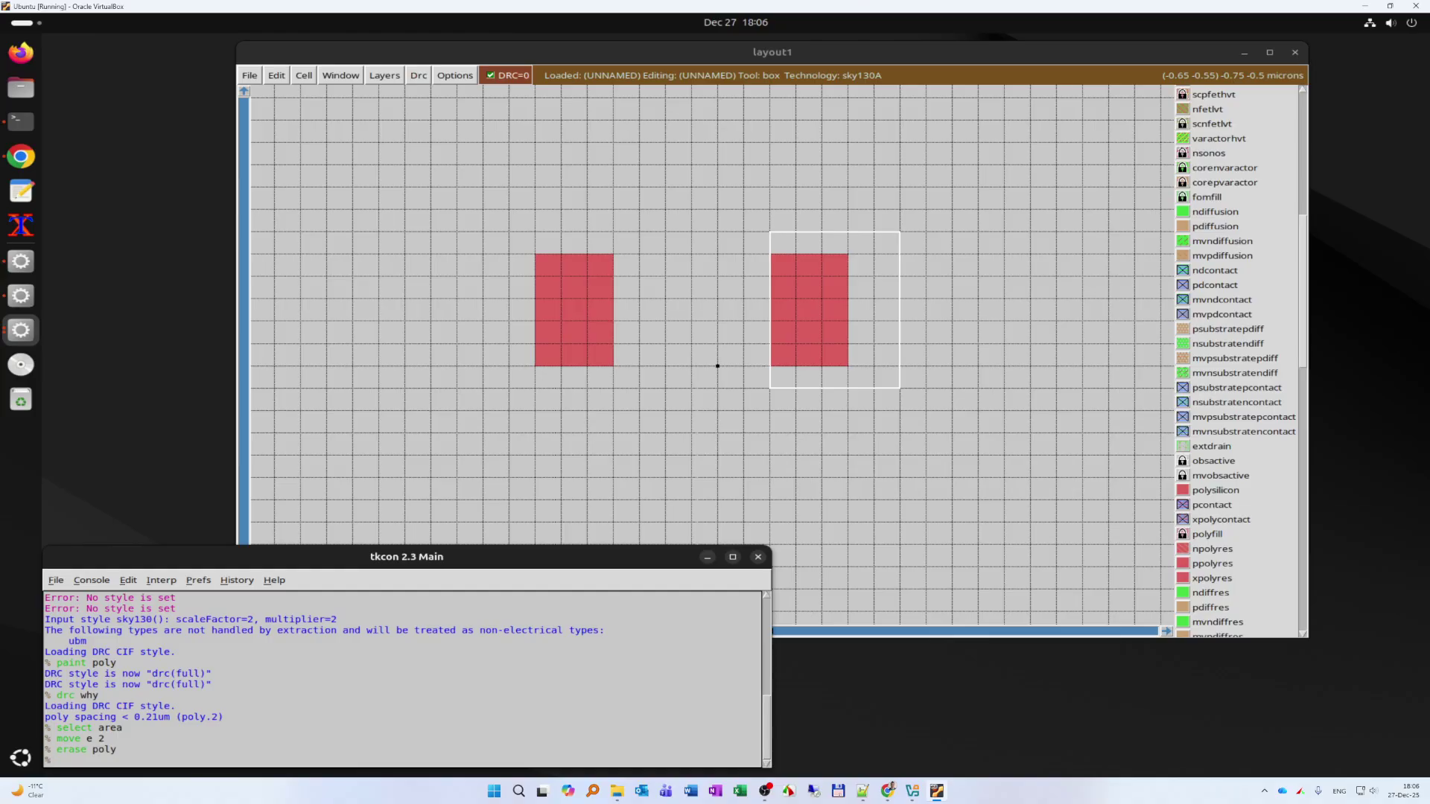
key("Up")
key("Return")
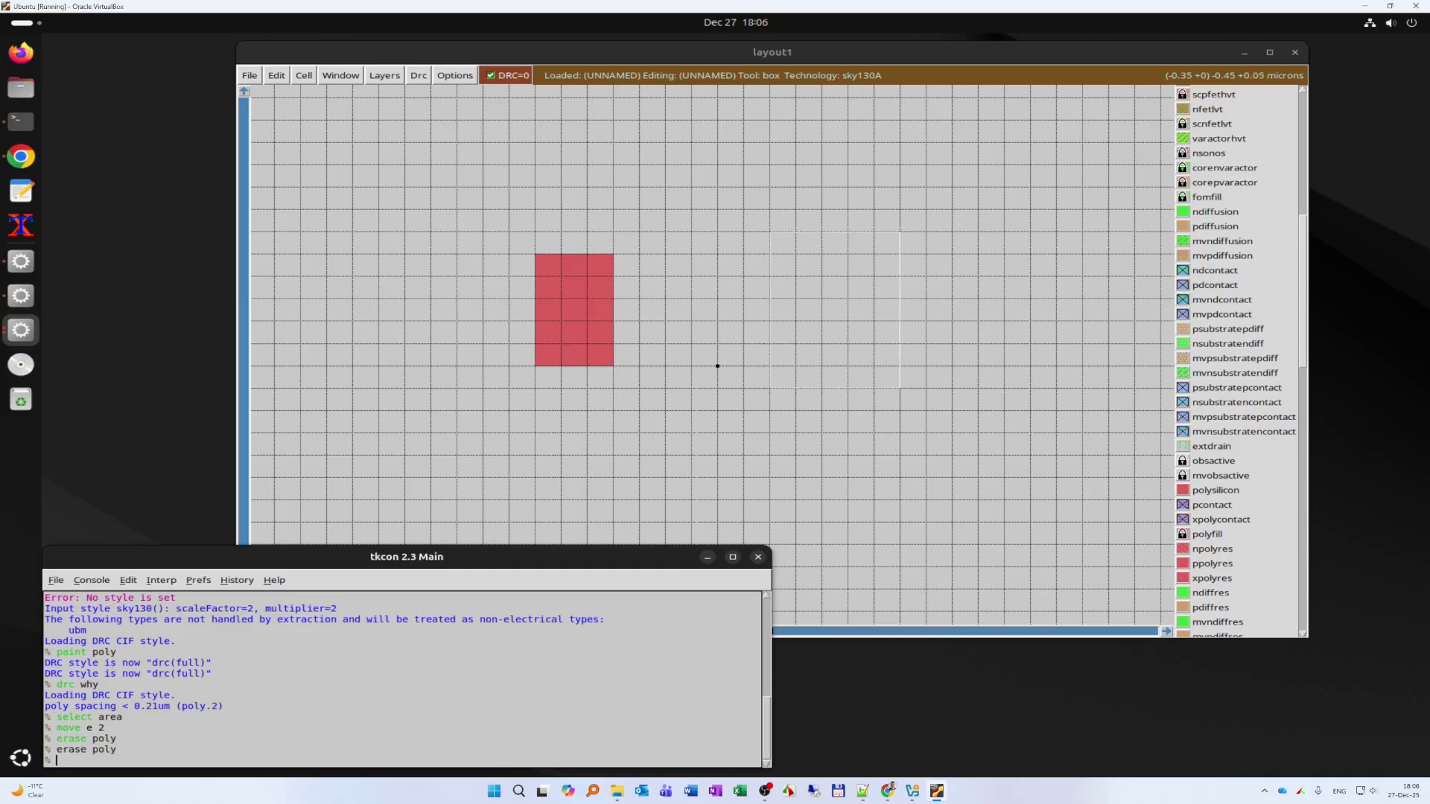
- Fit the cursor box exactly around the remaining polysilicon rectangle and report the box dimensions in the console
left_click(535, 366)
right_click(613, 254)
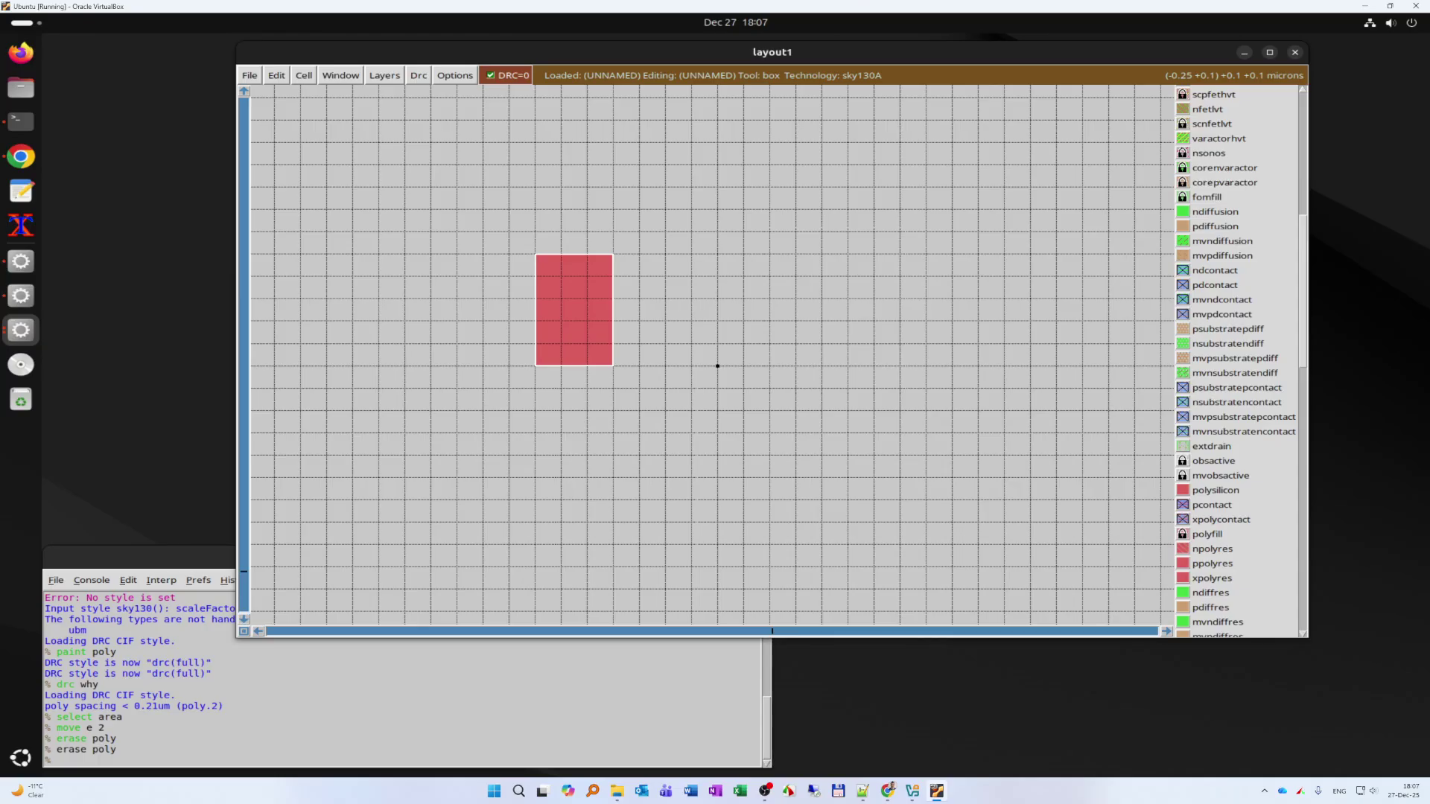
key("b")
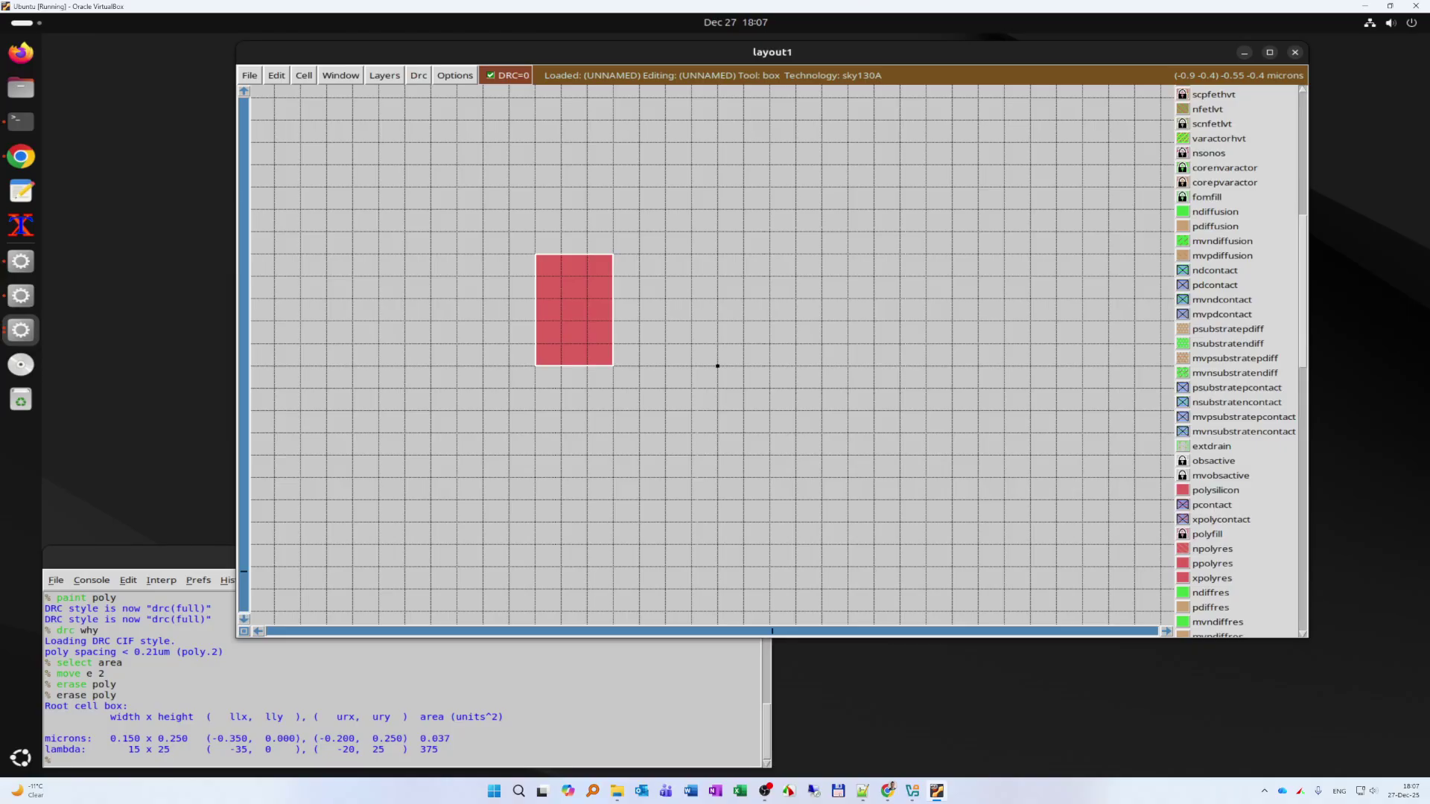
left_click(128, 739)
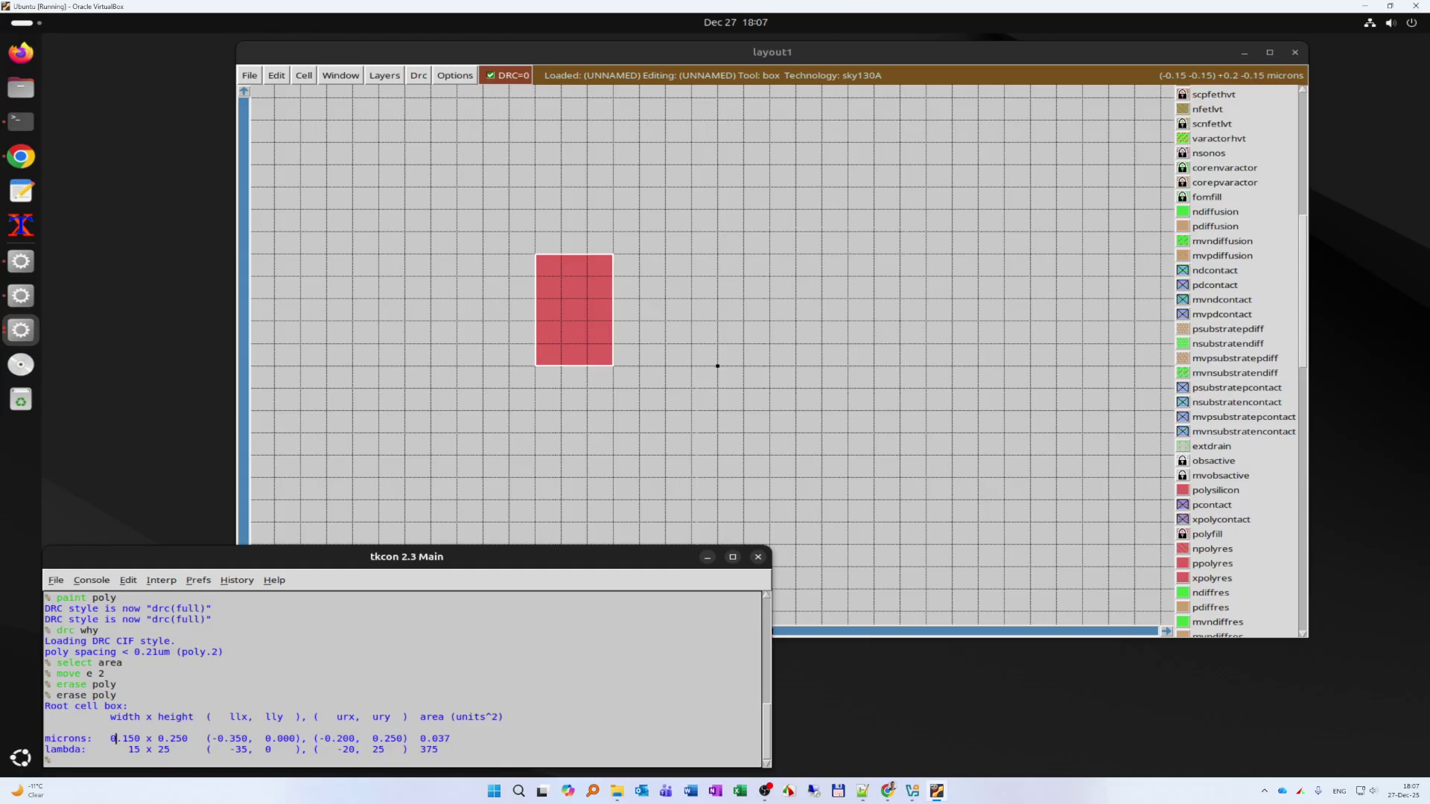
- Stretch the cursor box upward to a height of 1 µm, checking its dimensions, and fill it with polysilicon sampled from the existing rectangle
scroll(613, 443, "up", 2)
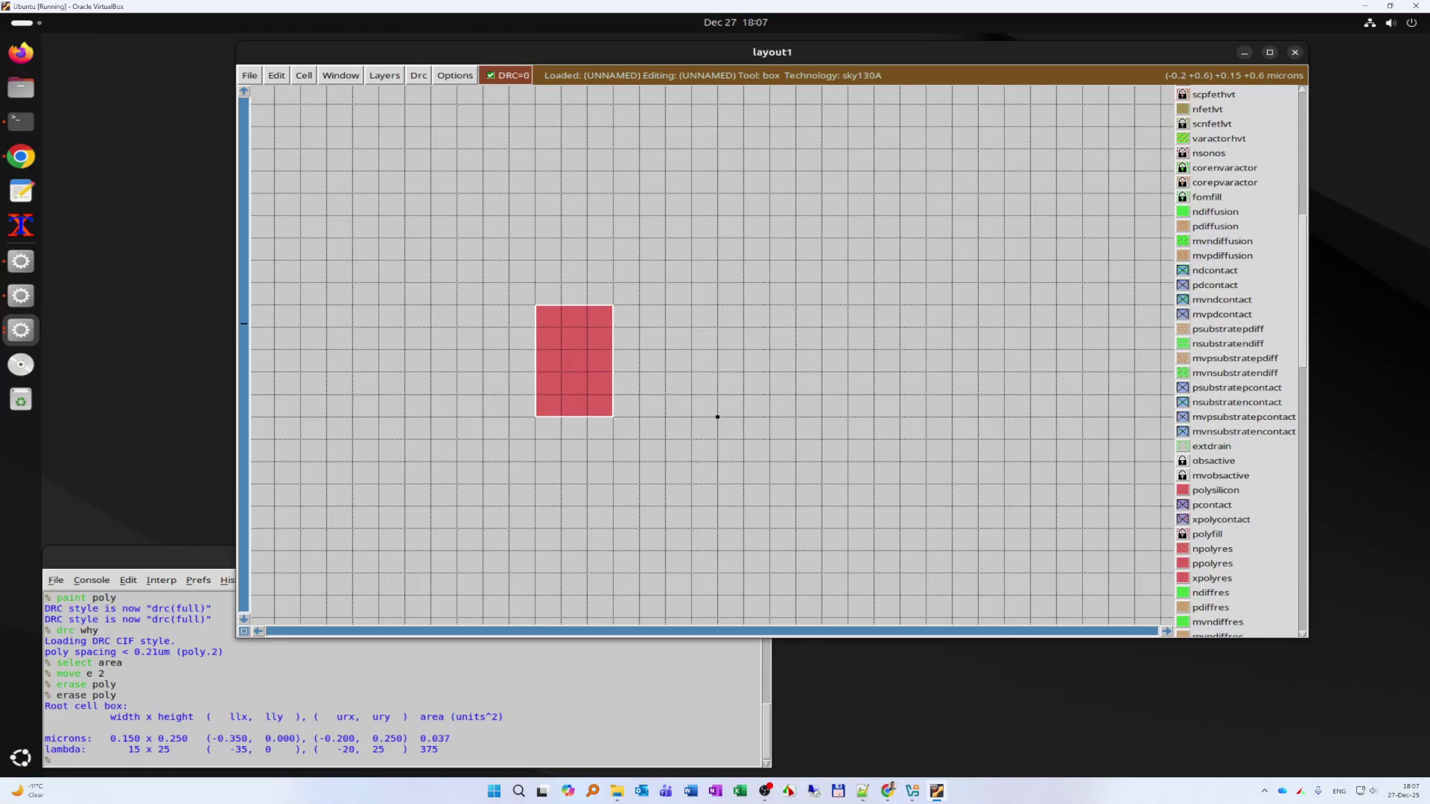
right_click(613, 104)
scroll(613, 194, "up", 4)
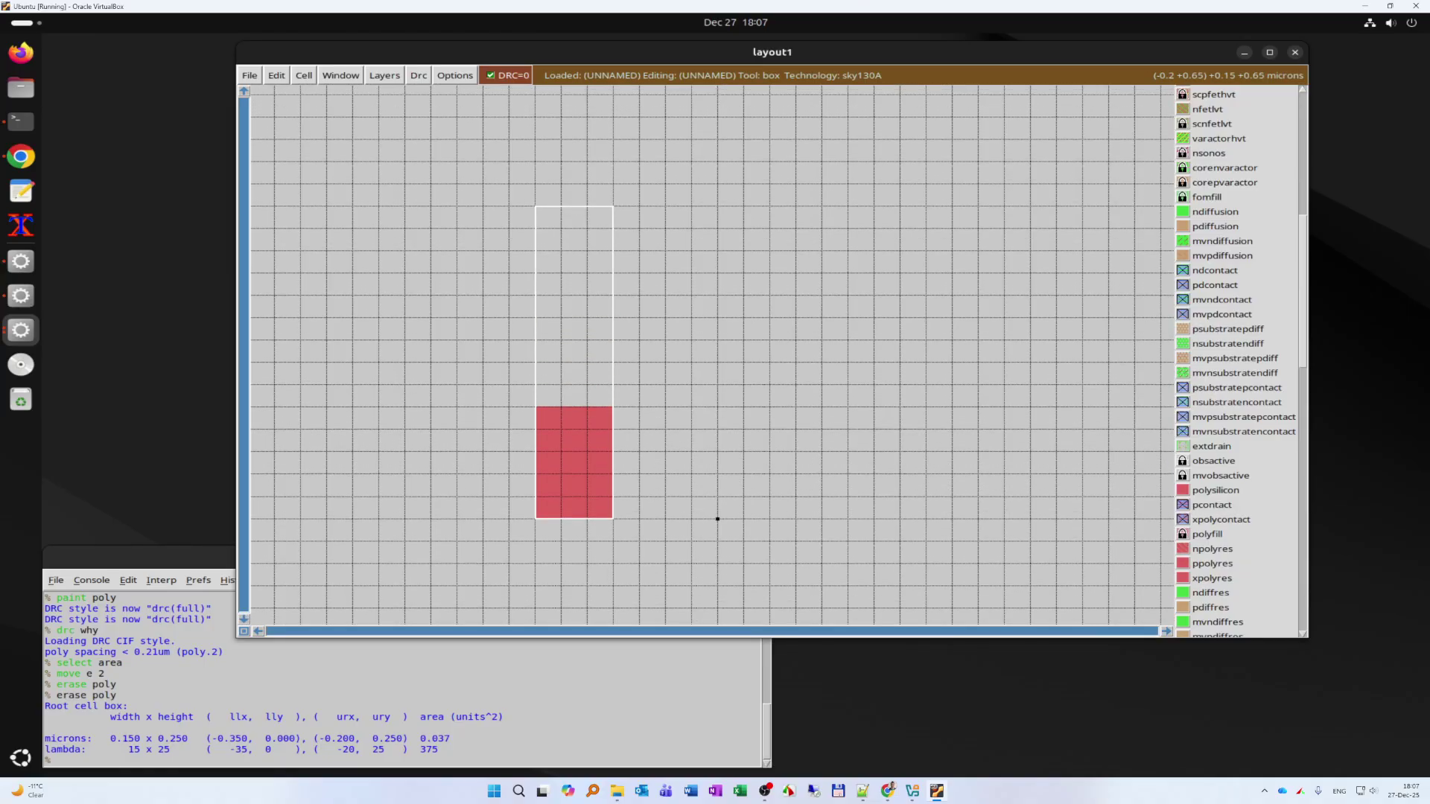
right_click(613, 117)
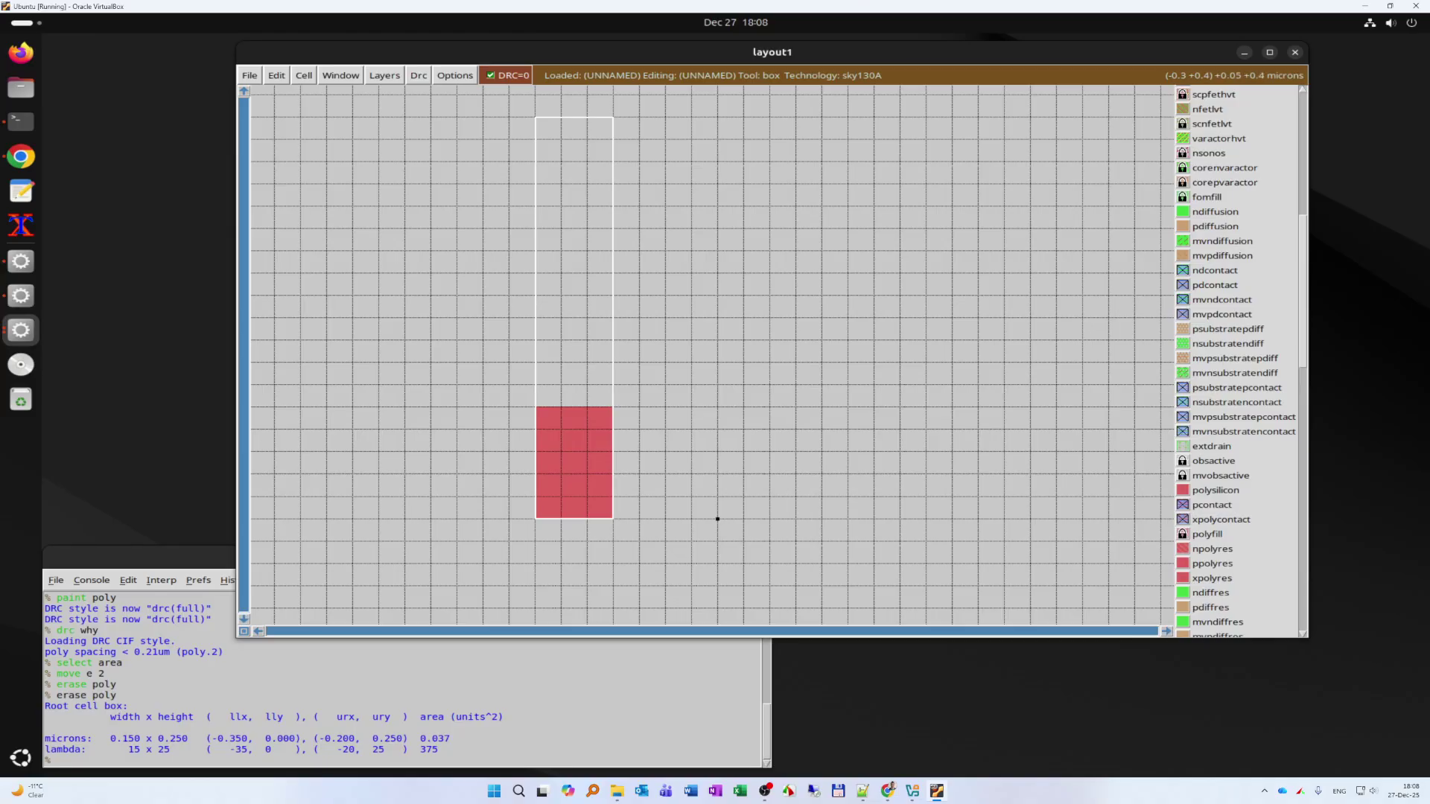
key("b")
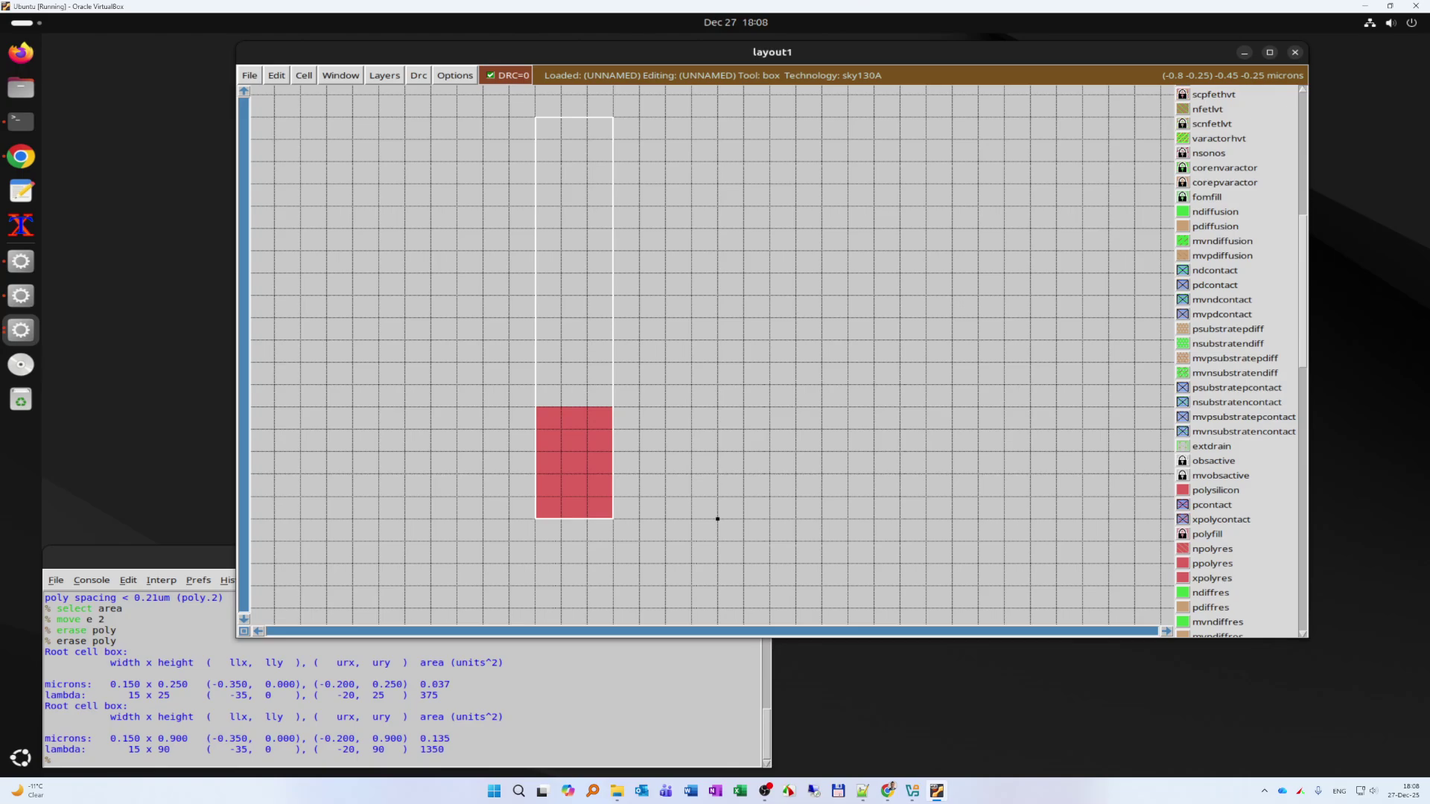
scroll(717, 519, "up", 2)
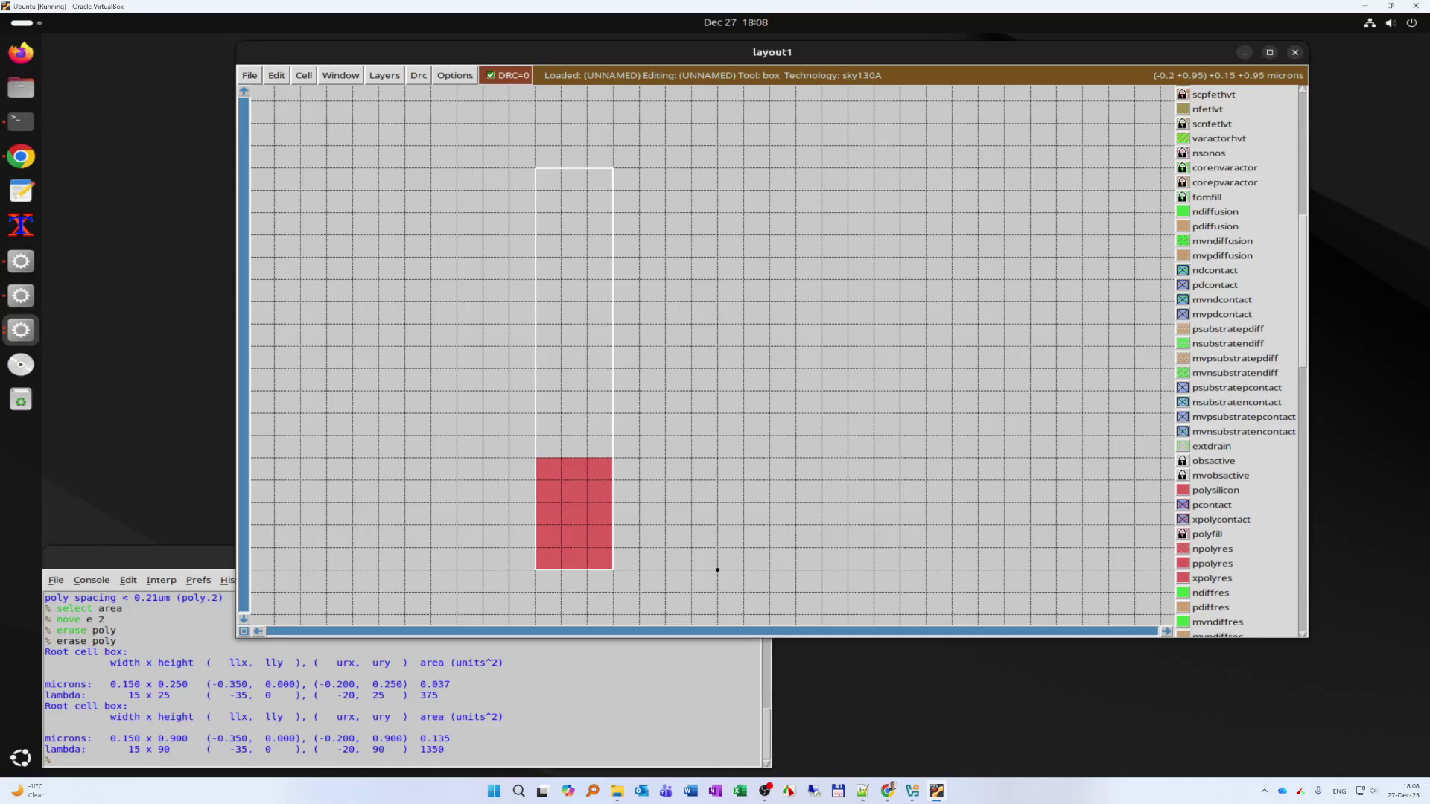
right_click(613, 124)
key("b")
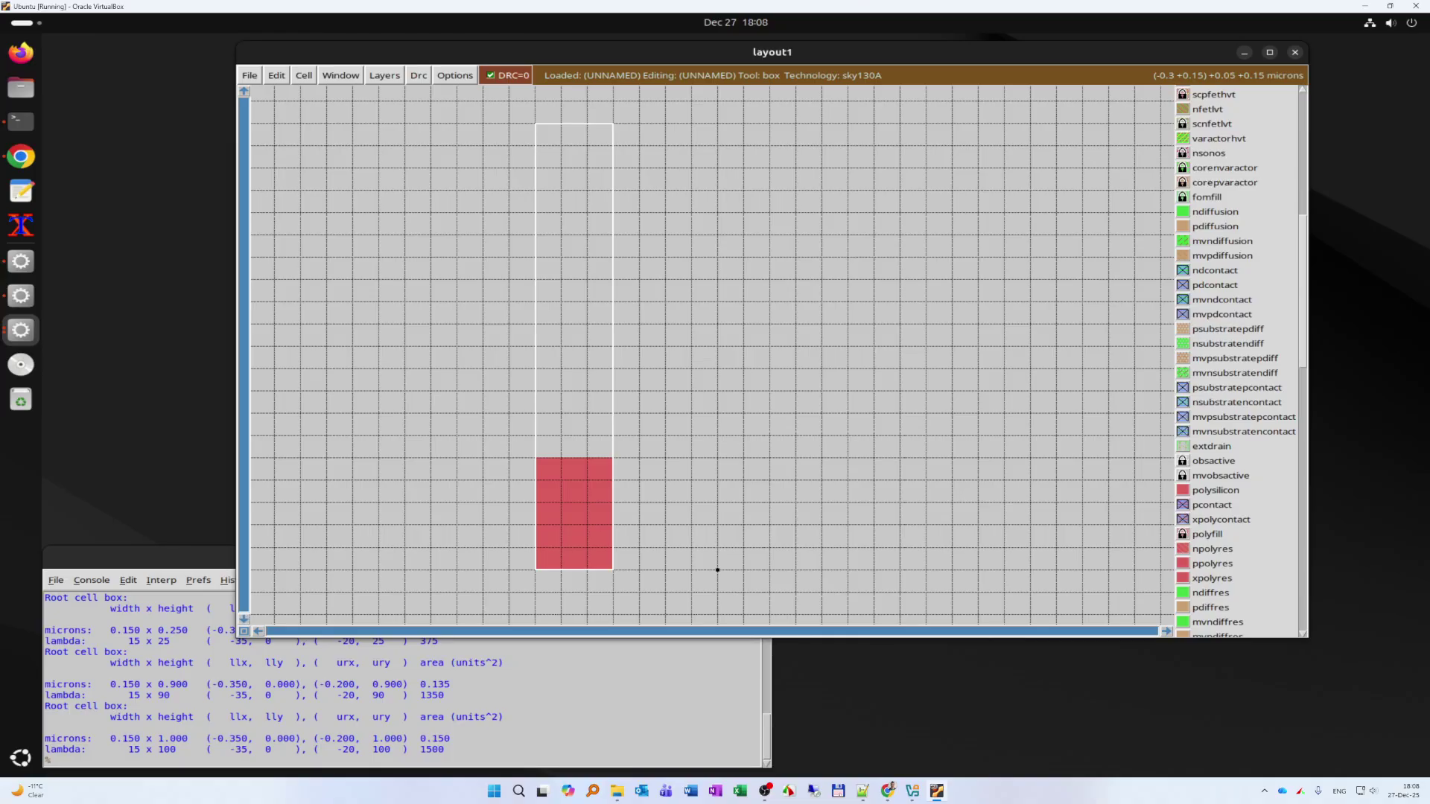
middle_click(562, 503)
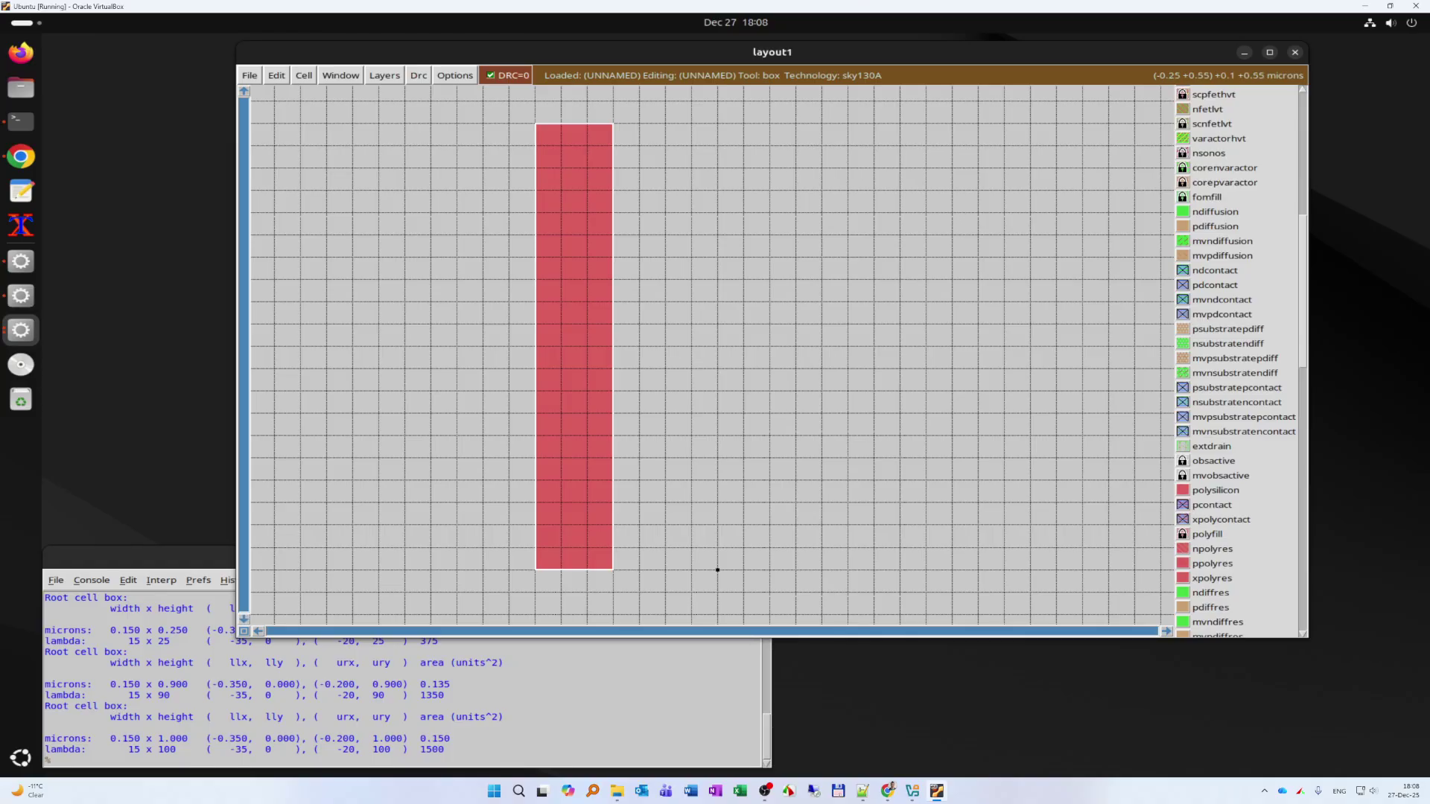
- Size the cursor box to 1.35 × 1 µm, centred horizontally on the polysilicon strip and matching its height, checking the box dimensions in the console
key("z")
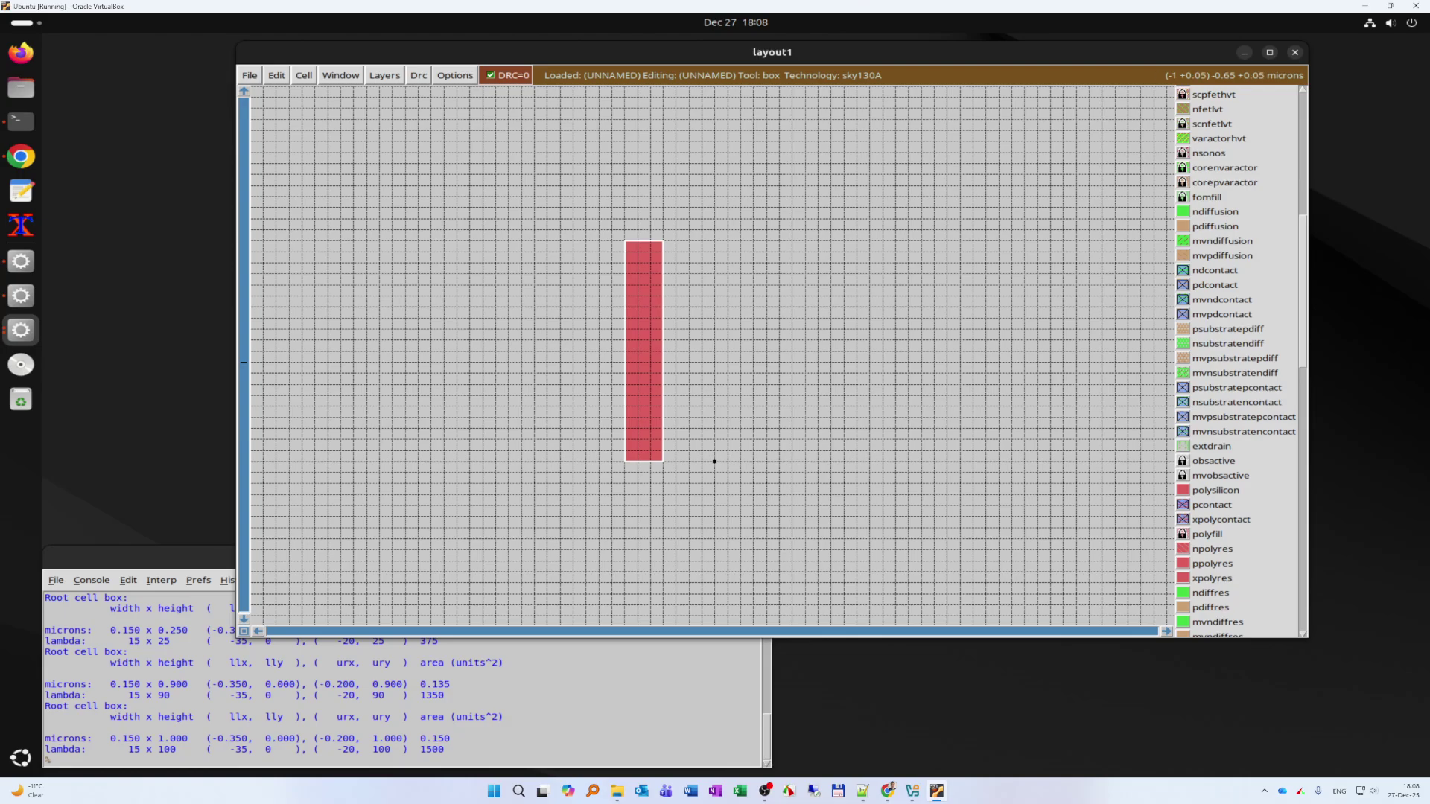
left_click(432, 451)
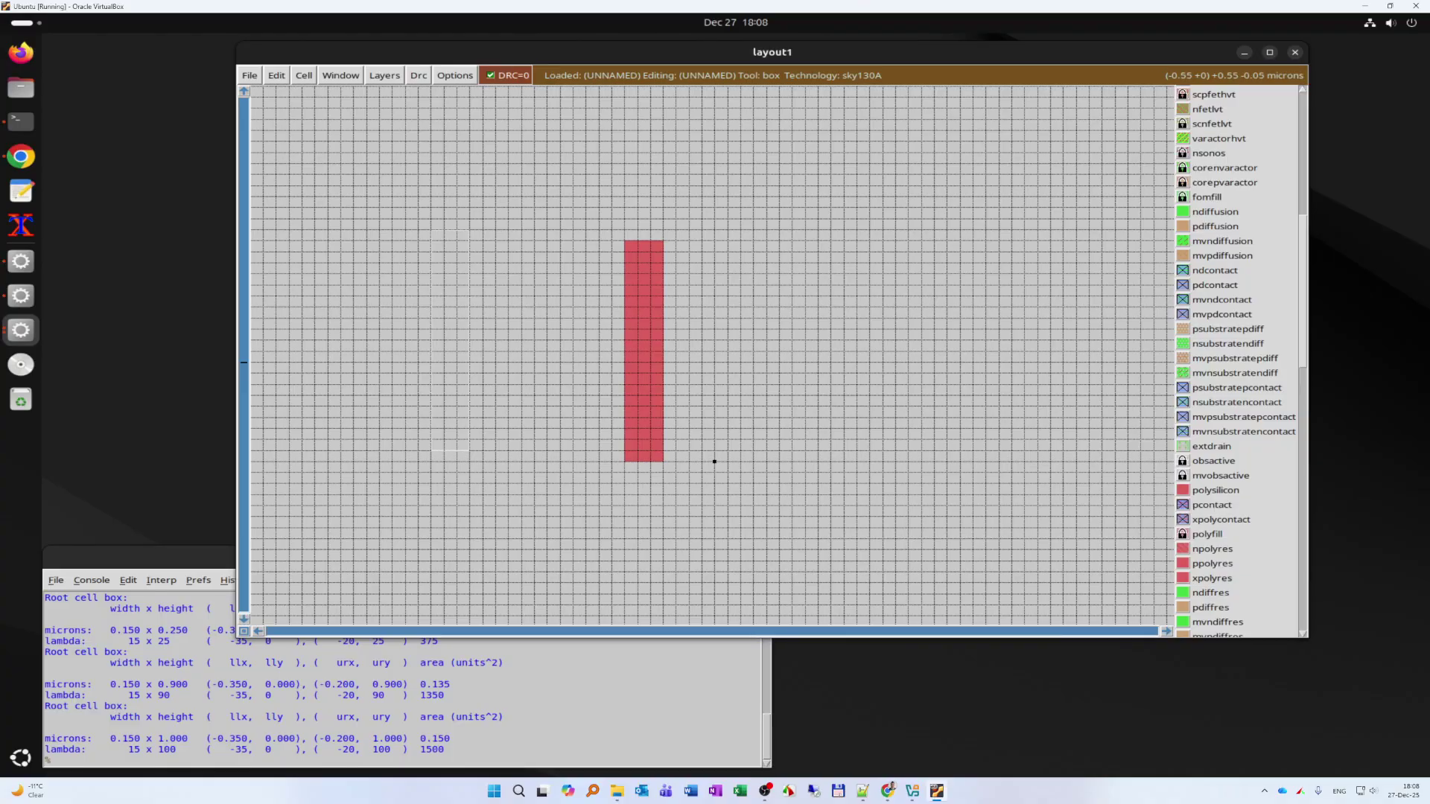
left_click(457, 462)
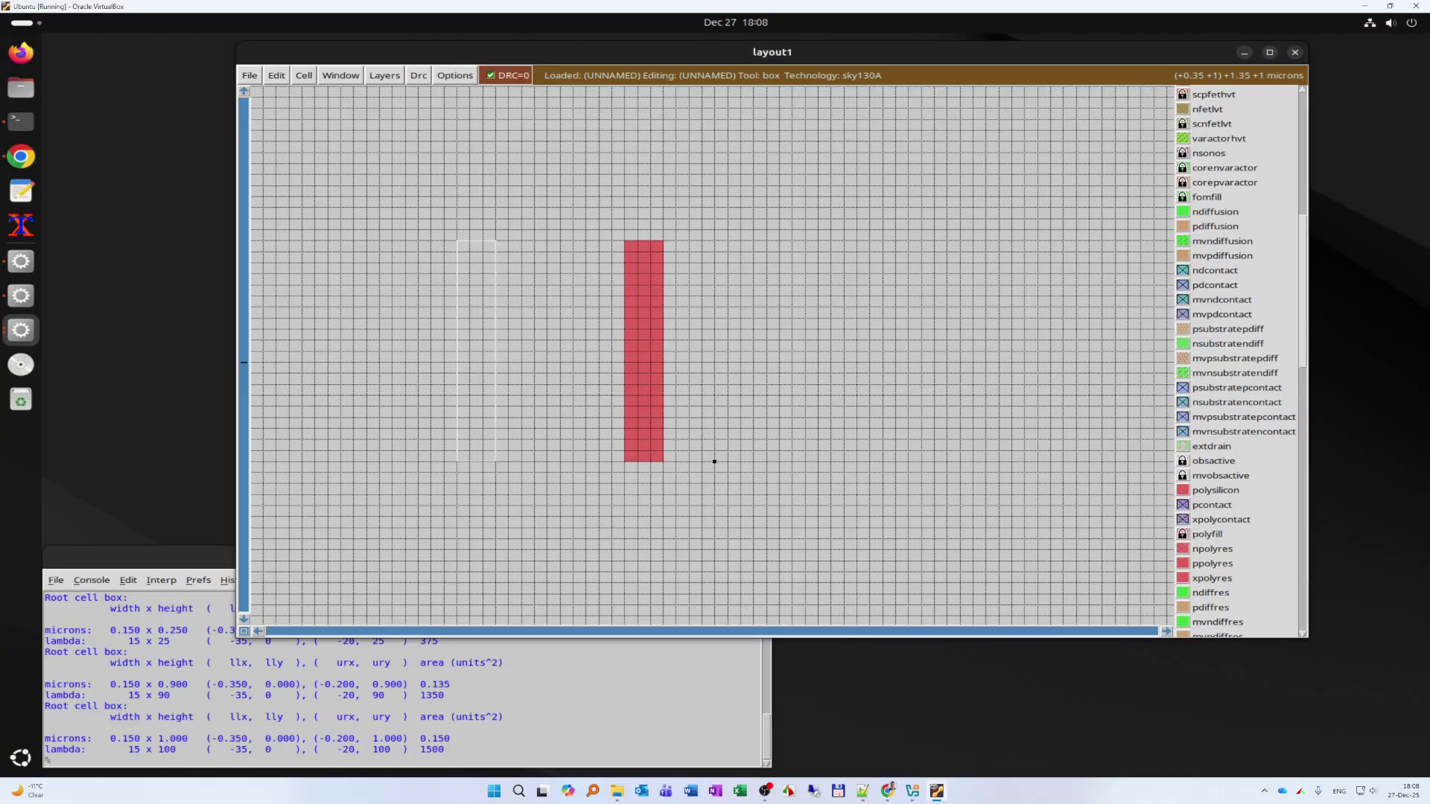
right_click(805, 231)
right_click(805, 241)
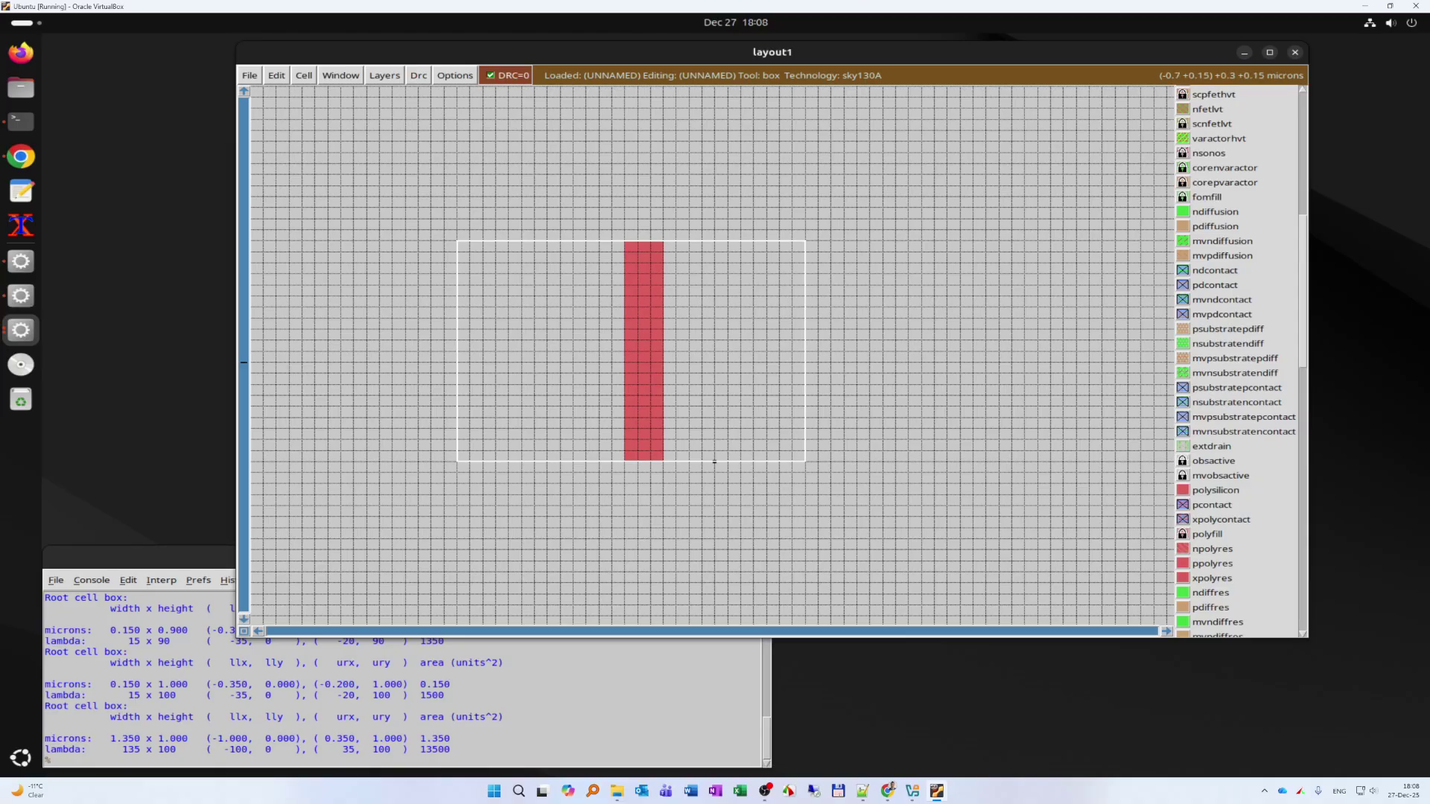
key("r")
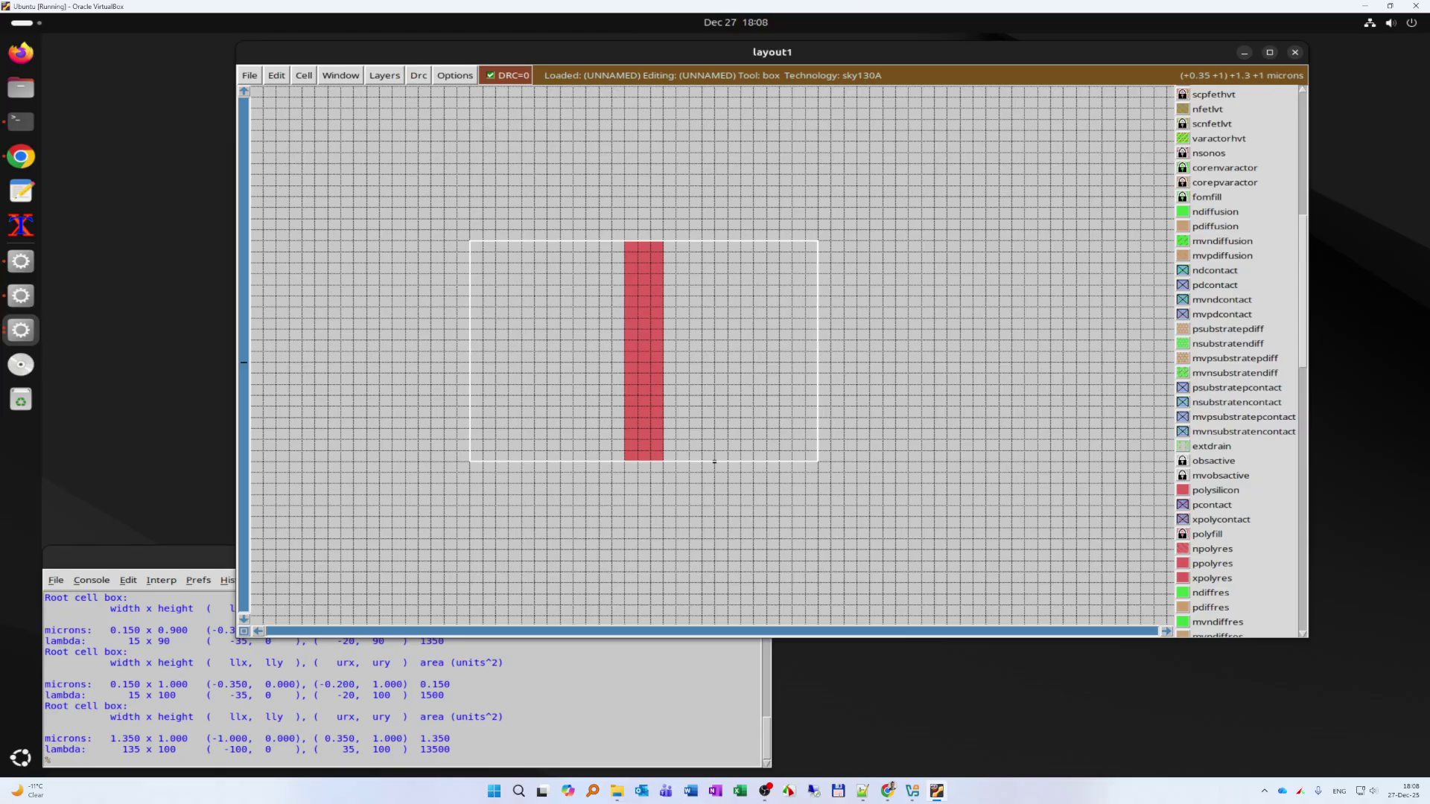
right_click(805, 240)
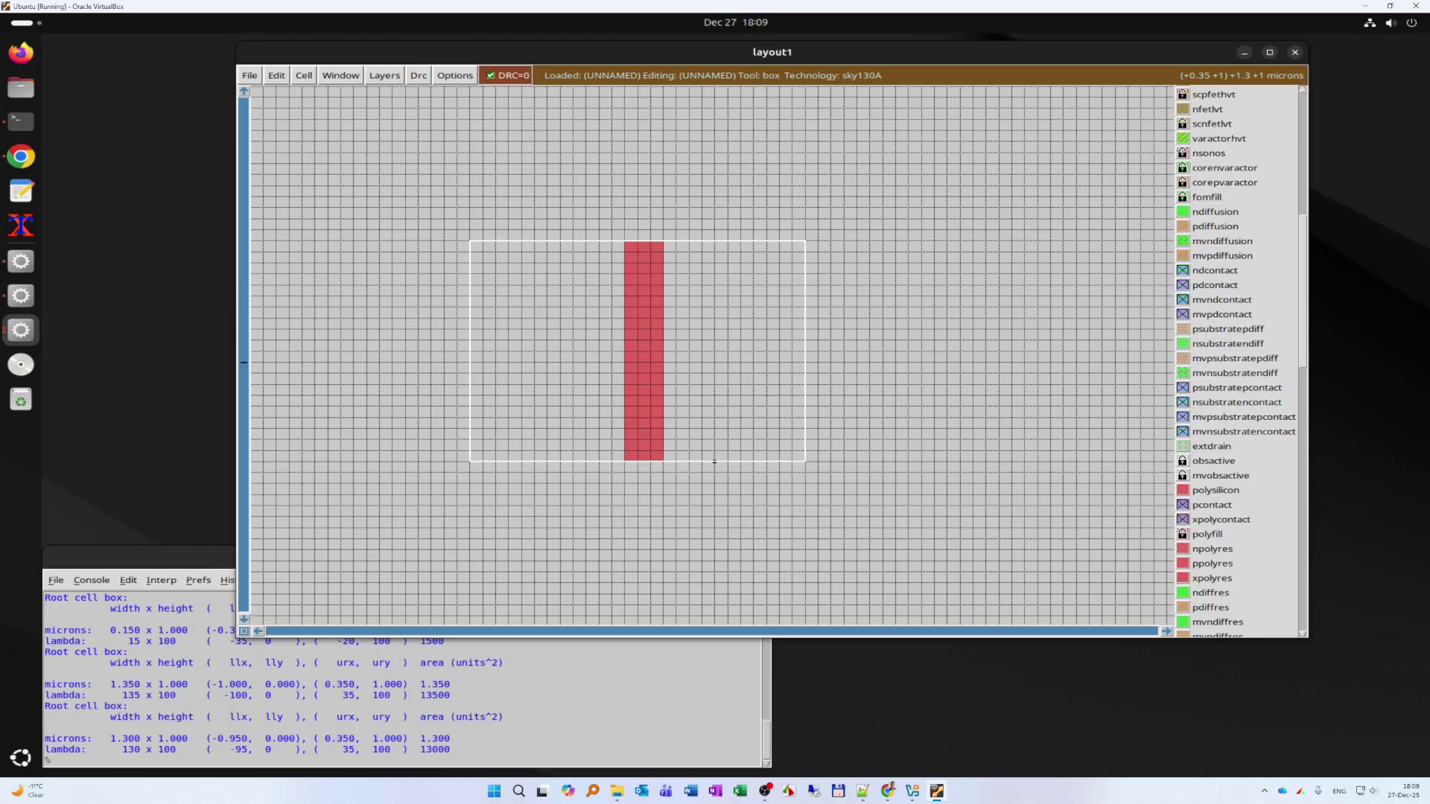
right_click(818, 241)
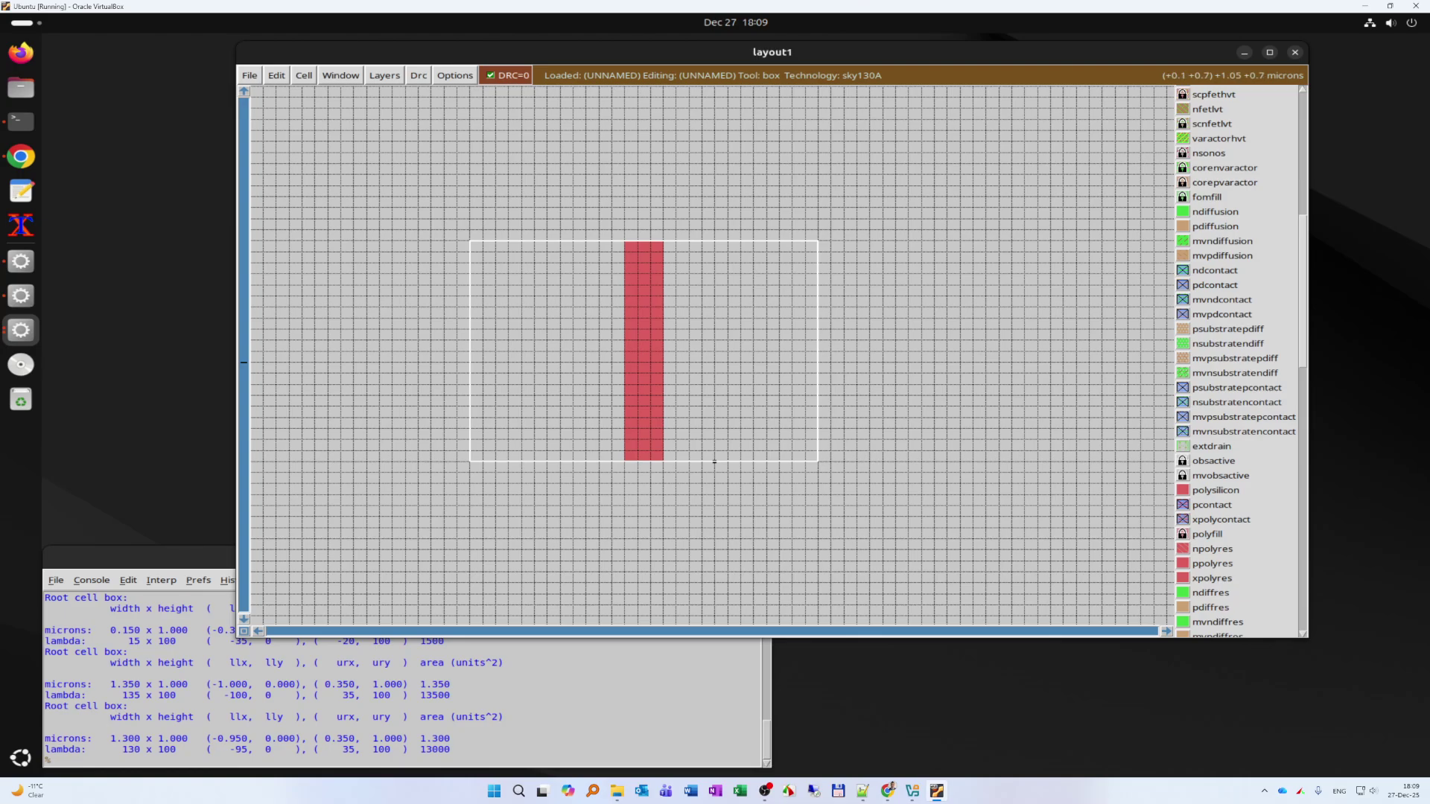
- Fill the cursor box across the polysilicon strip with ndiffusion
scroll(714, 462, "down", 1)
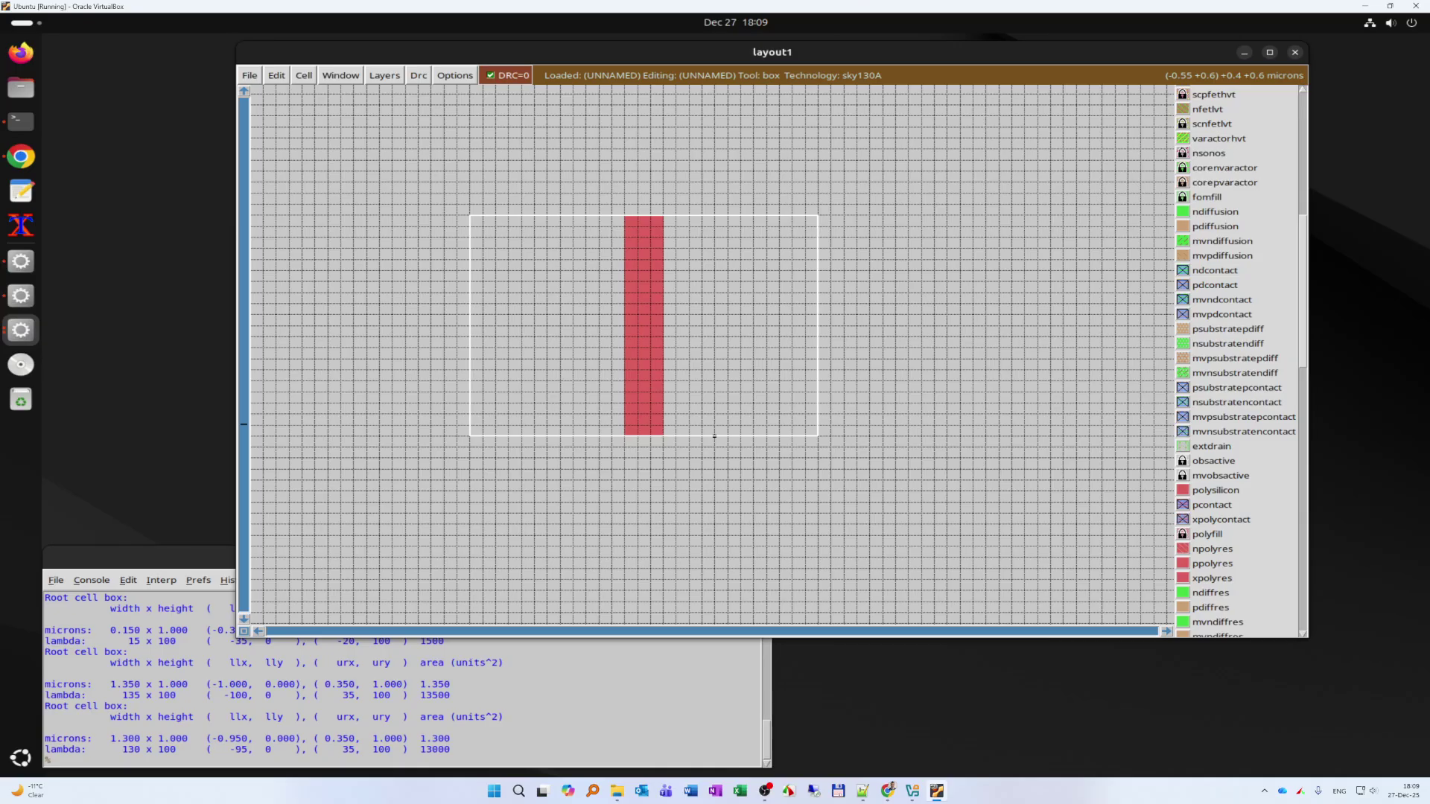
scroll(713, 357, "down", 1)
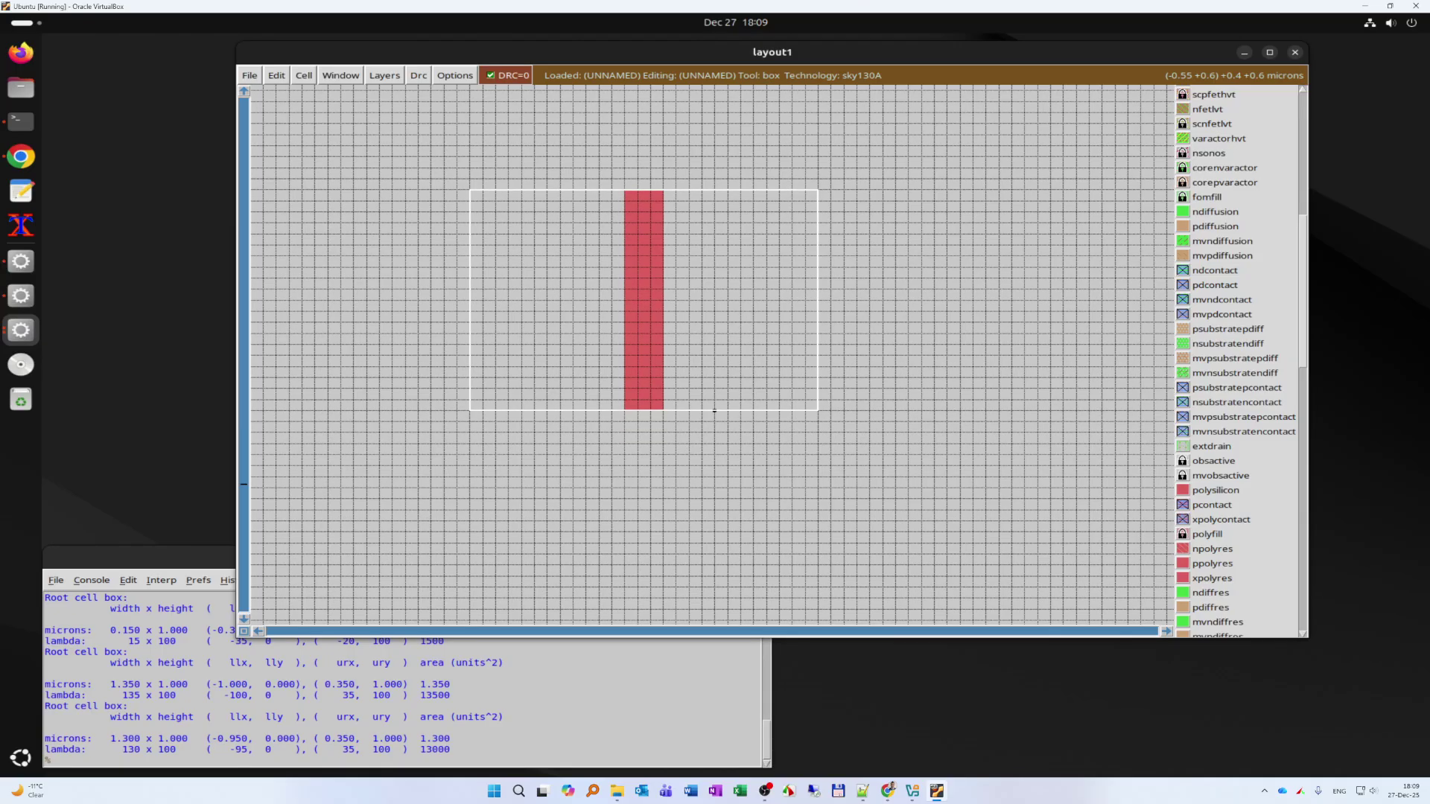
scroll(713, 353, "down", 1)
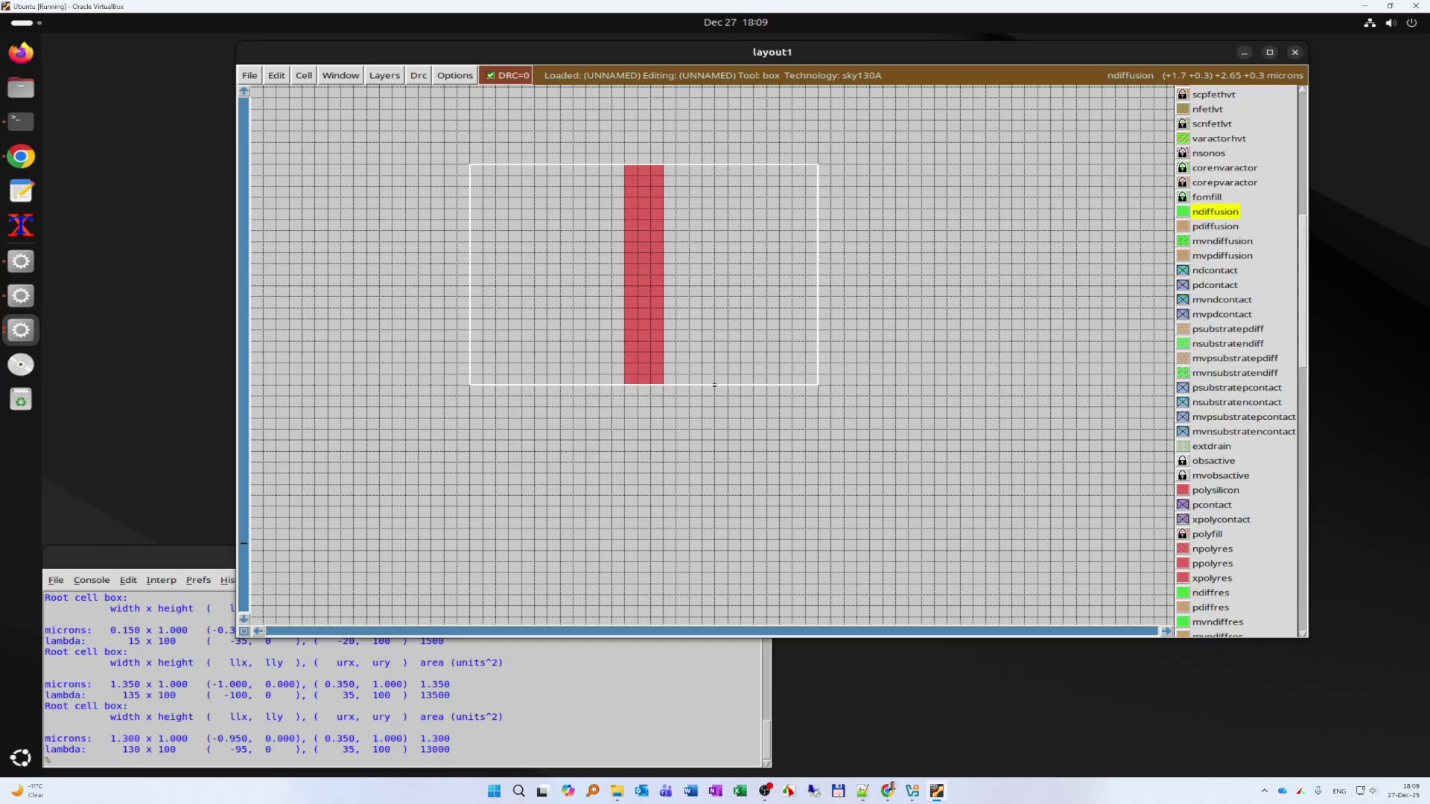
middle_click(1201, 212)
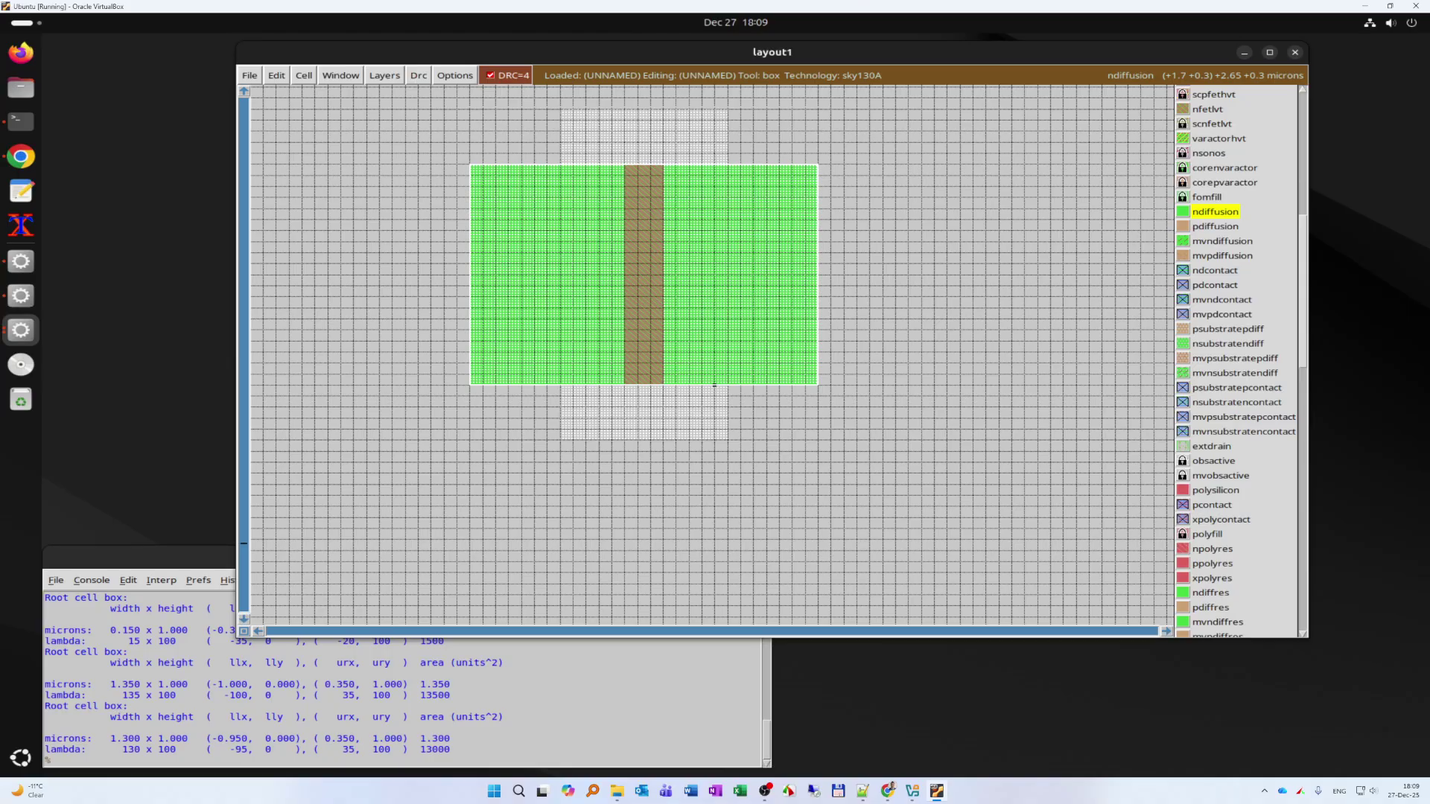
- Enclose the whole transistor and its flagged areas in the cursor box and list the DRC violations with the console command drc why
scroll(777, 300, "up", 1)
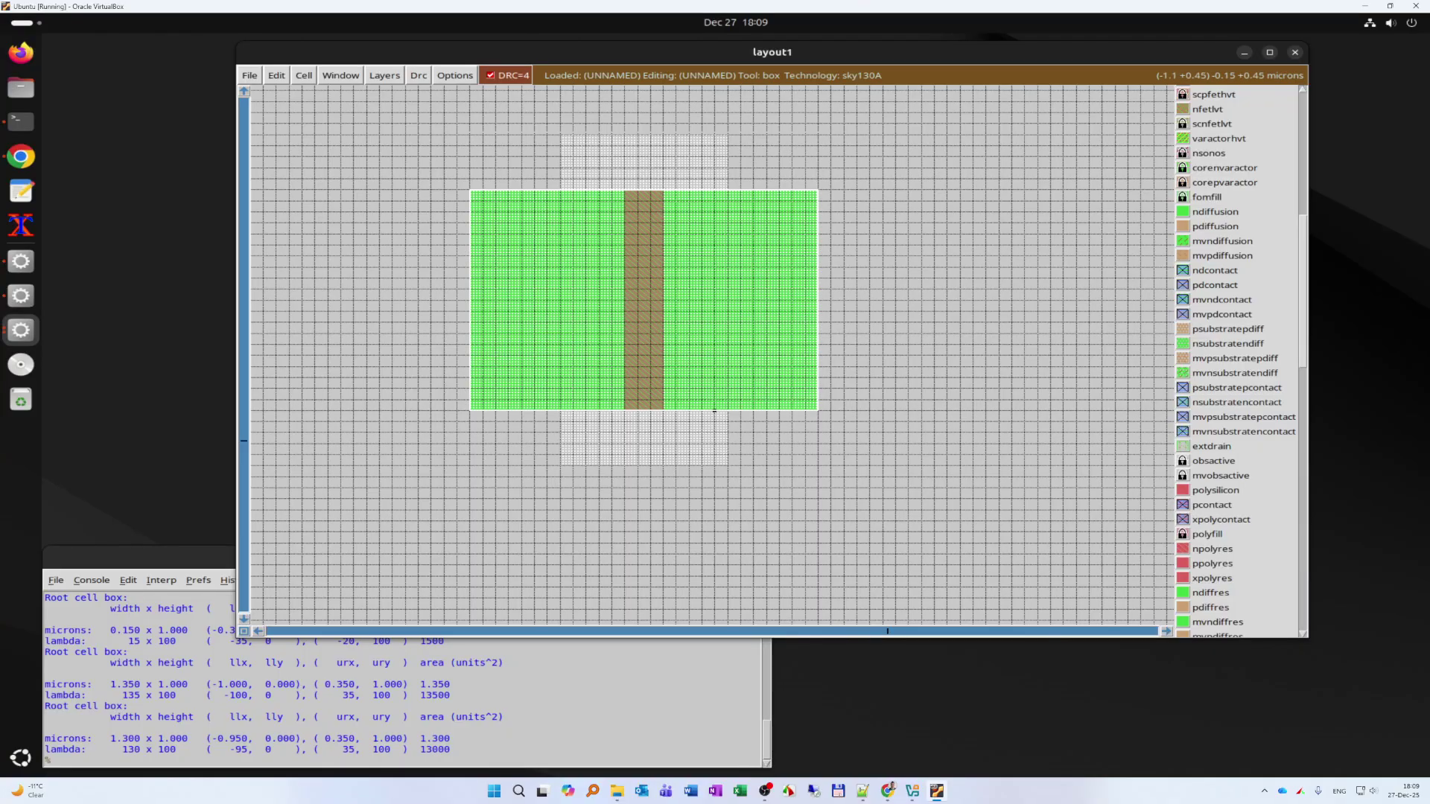
left_click(430, 498)
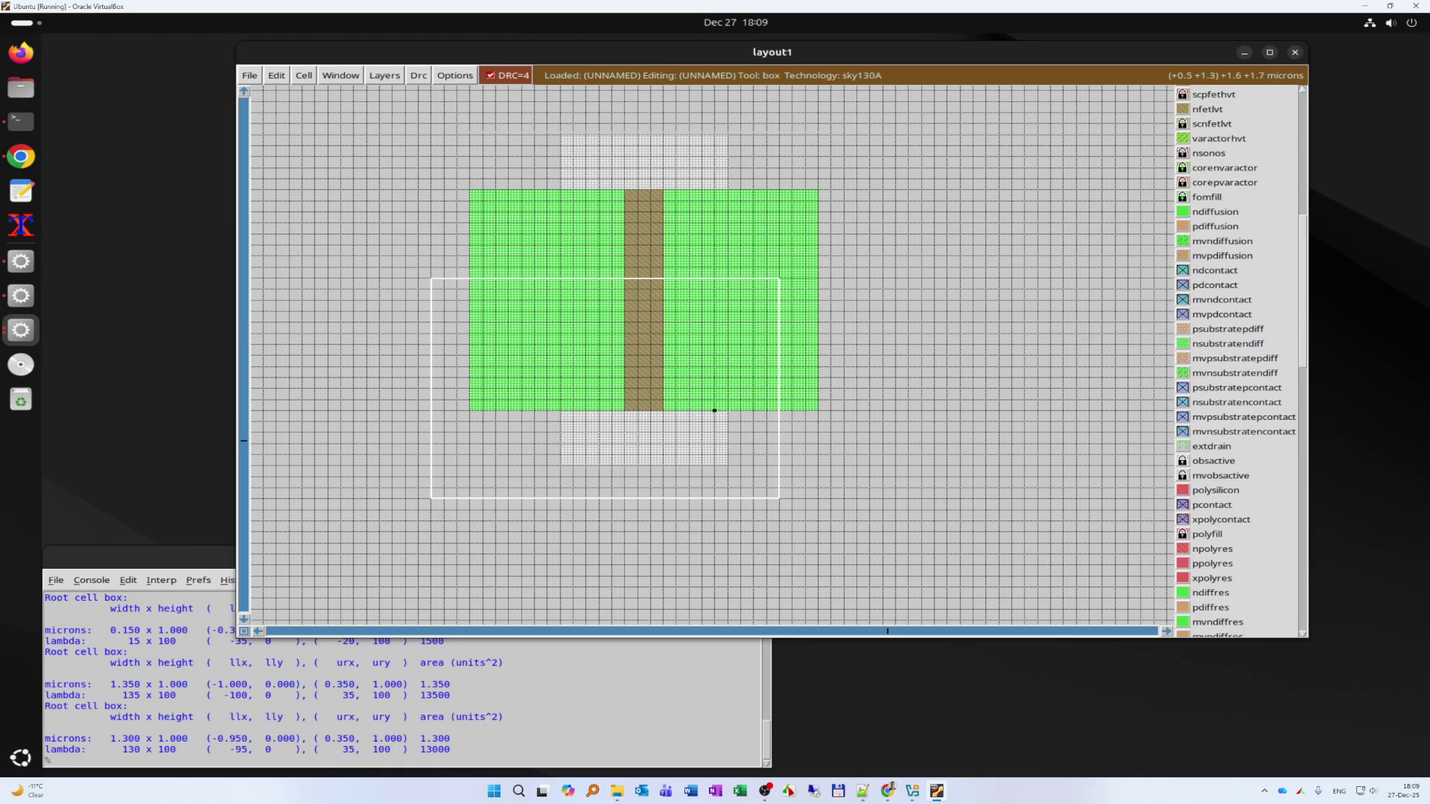
right_click(844, 124)
left_click(287, 686)
type("dr")
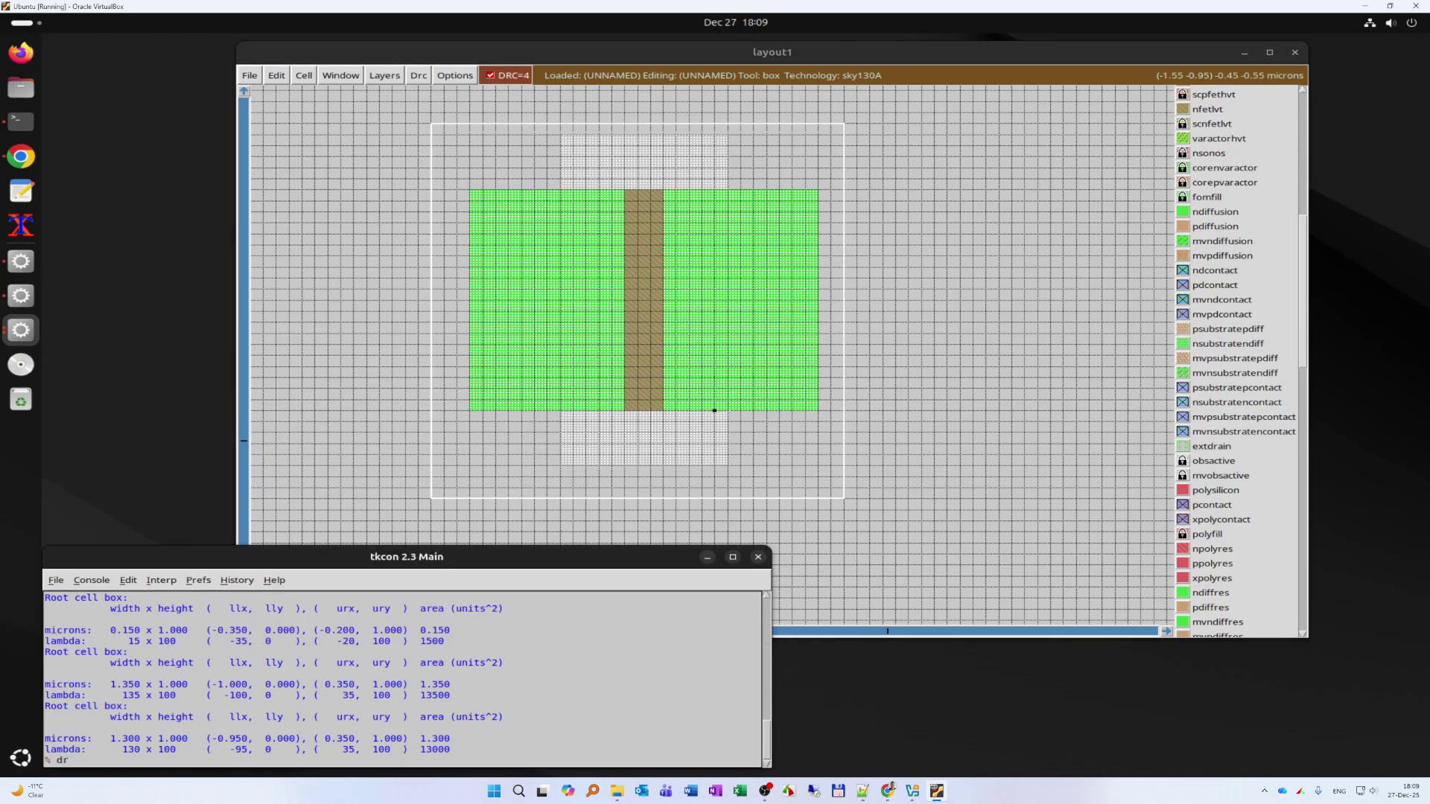
type("c why")
key("Return")
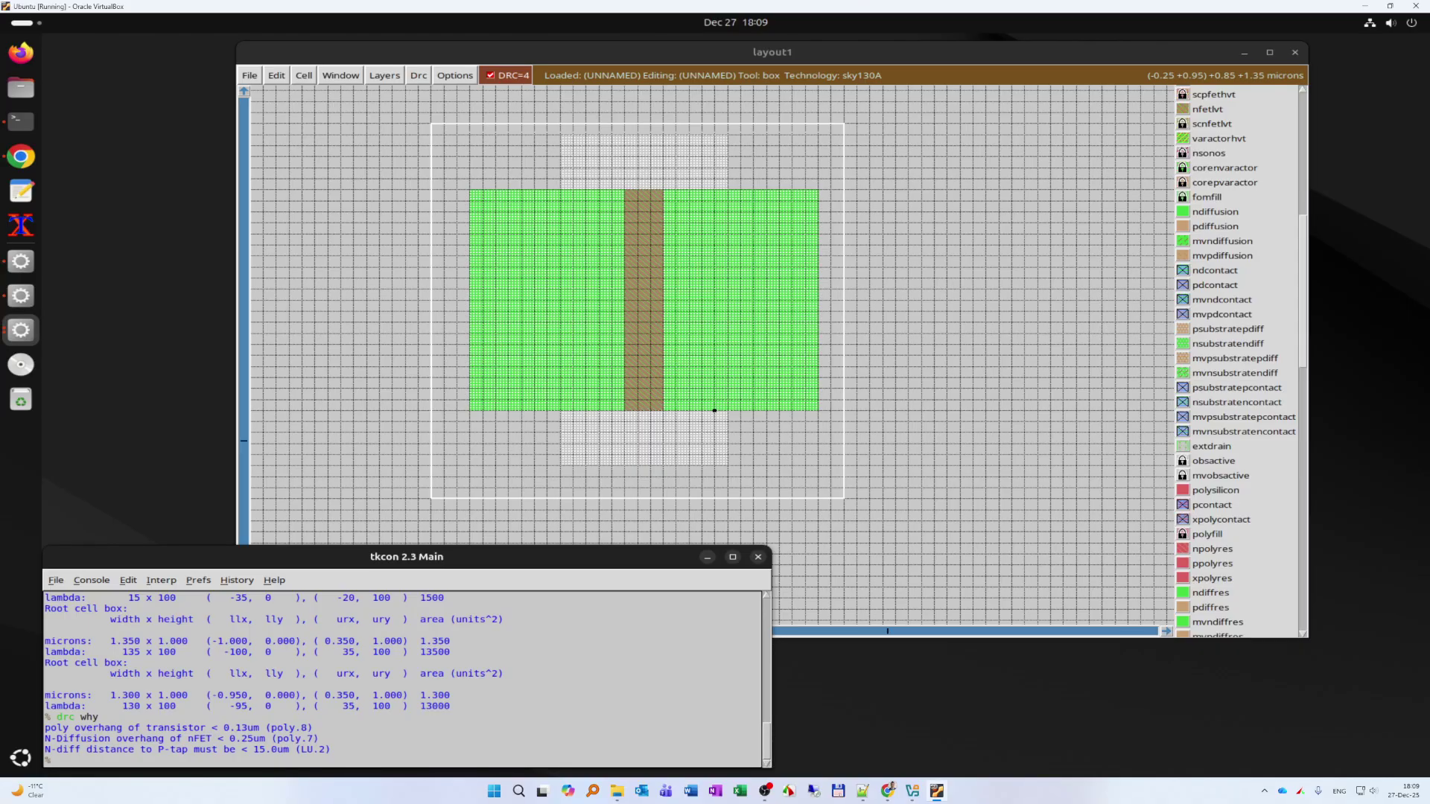
- Extend the gate beyond the upper diffusion edge with a gate-wide block three grid squares high, using the console command paint poly
left_click(624, 189)
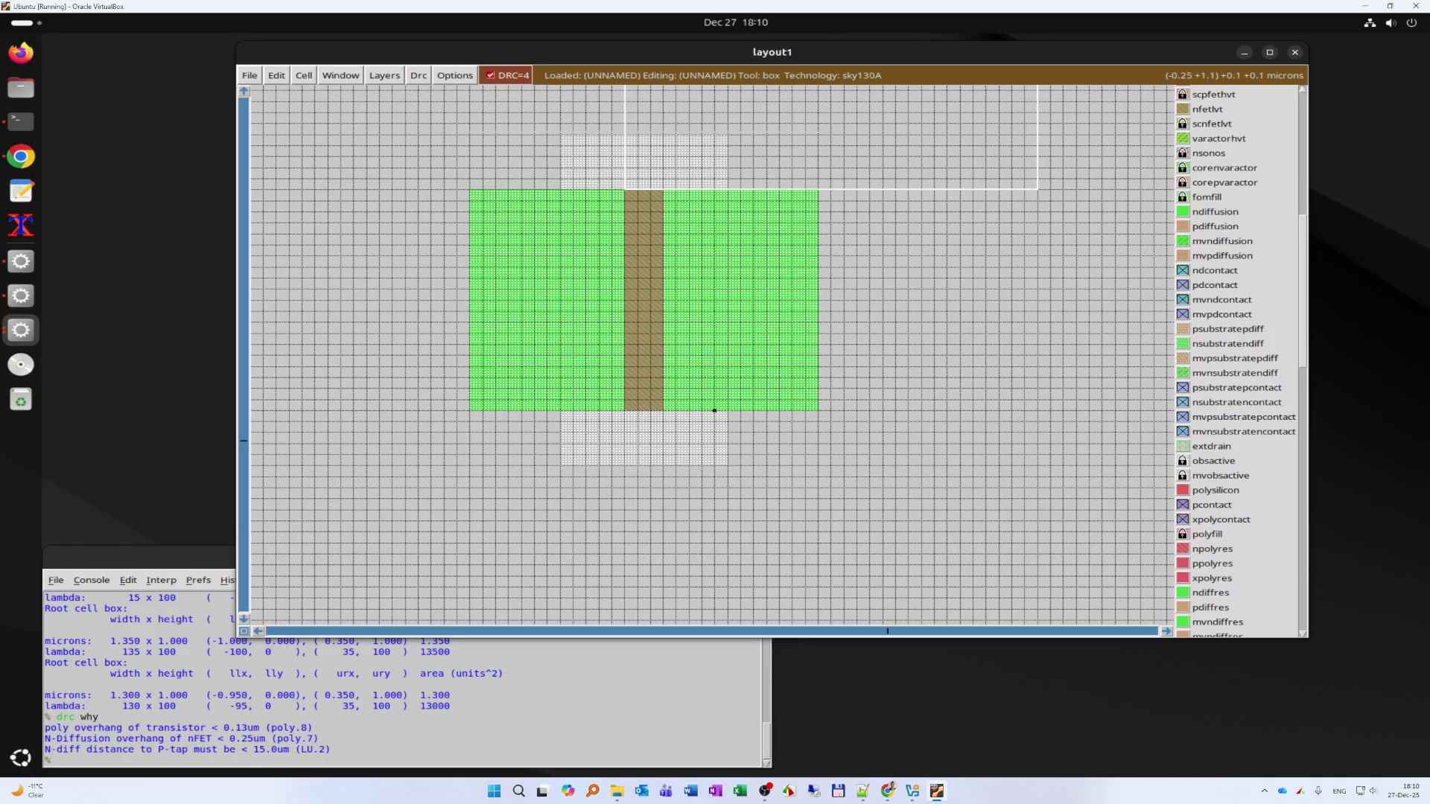
right_click(662, 156)
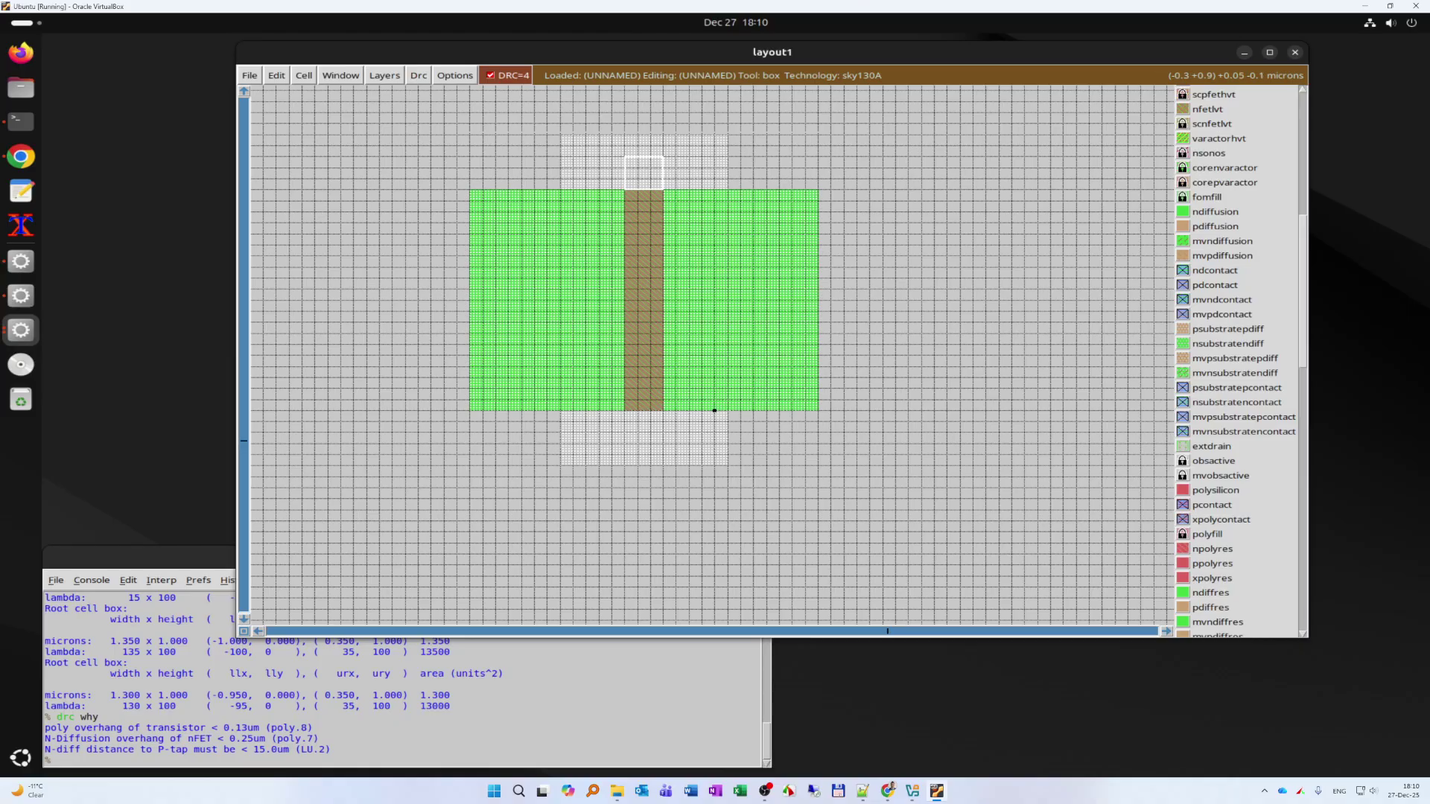
left_click(134, 758)
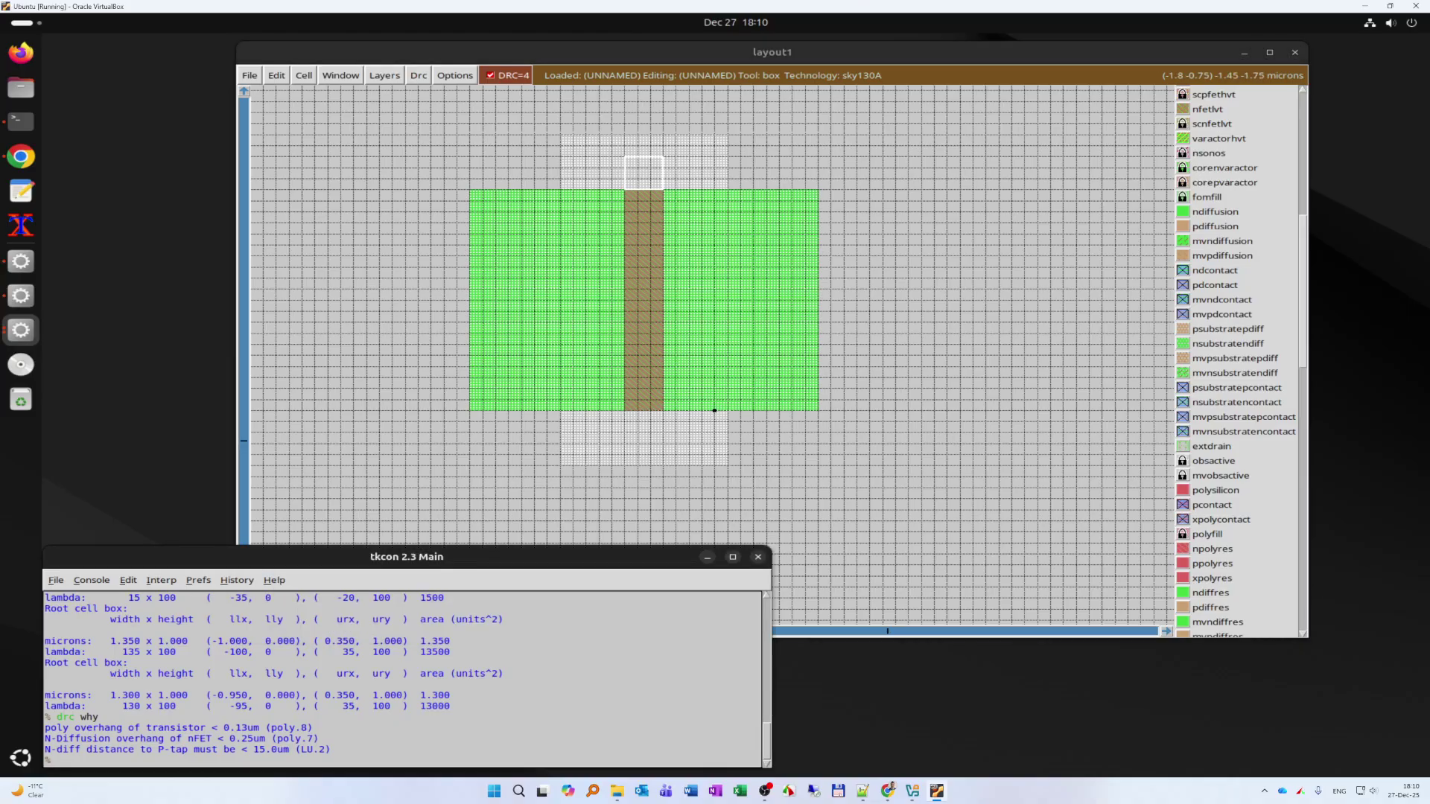
type("paint poly")
key("Return")
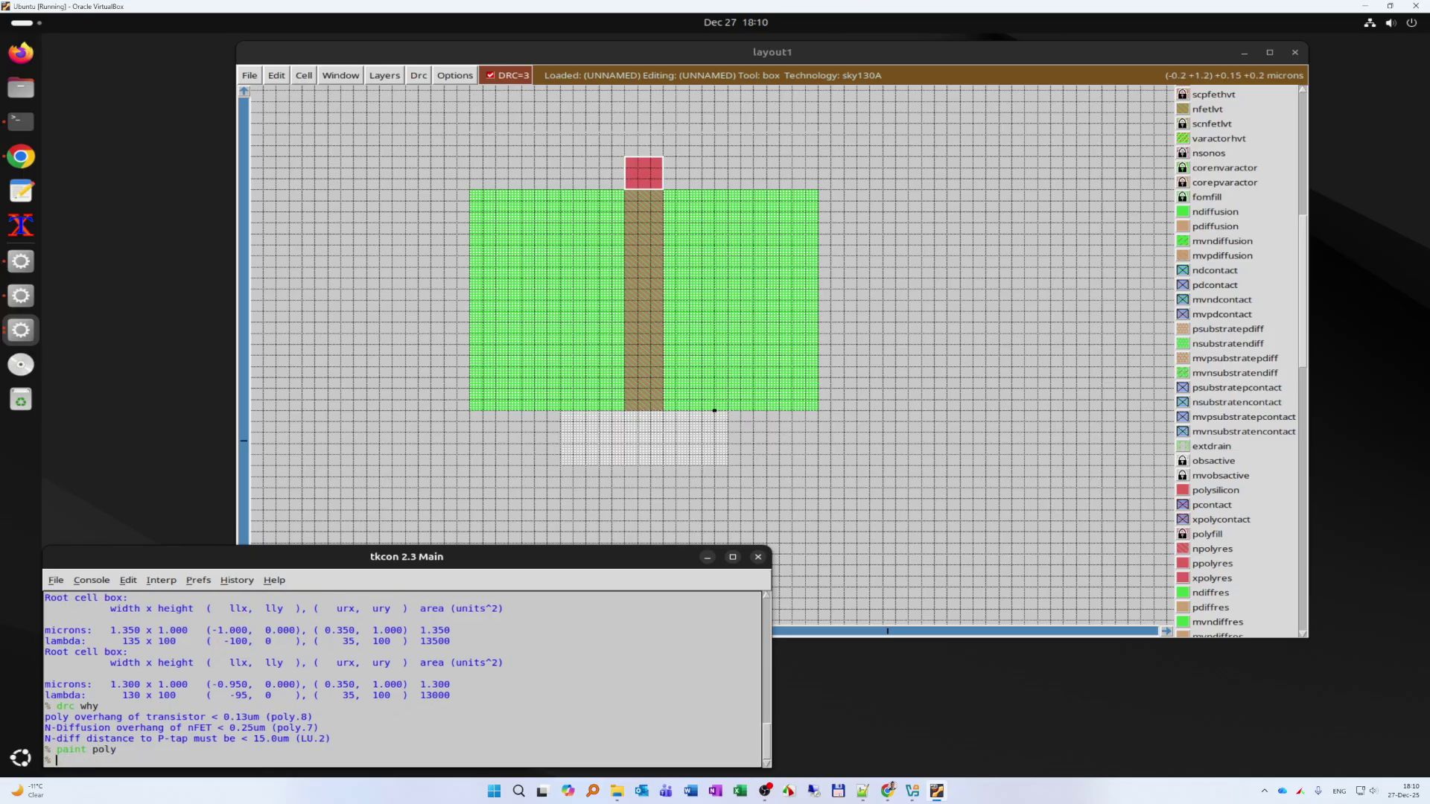
- Extend the gate below the lower diffusion edge with an equal-sized block by repeating the console command paint poly
scroll(714, 411, "down", 1)
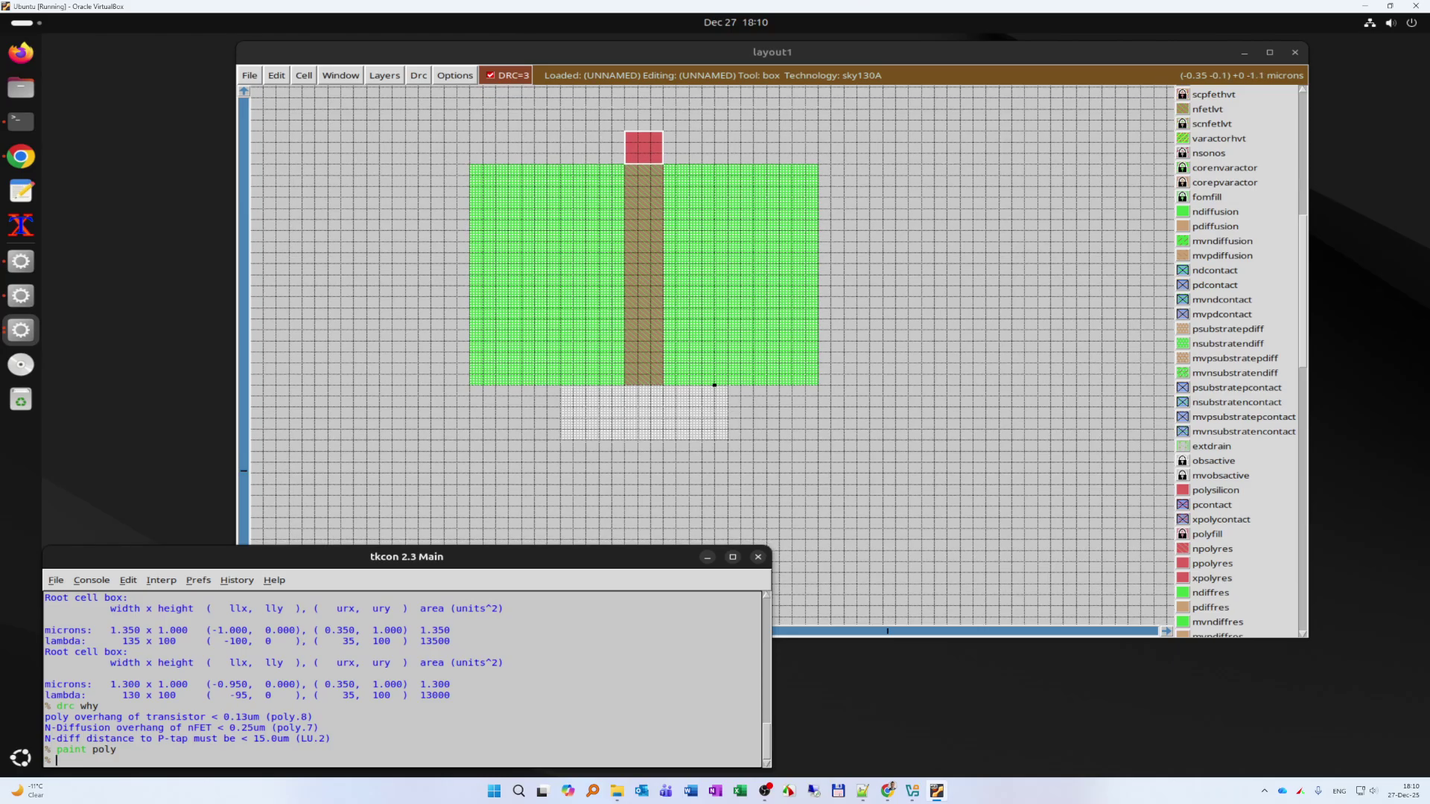
left_click(626, 418)
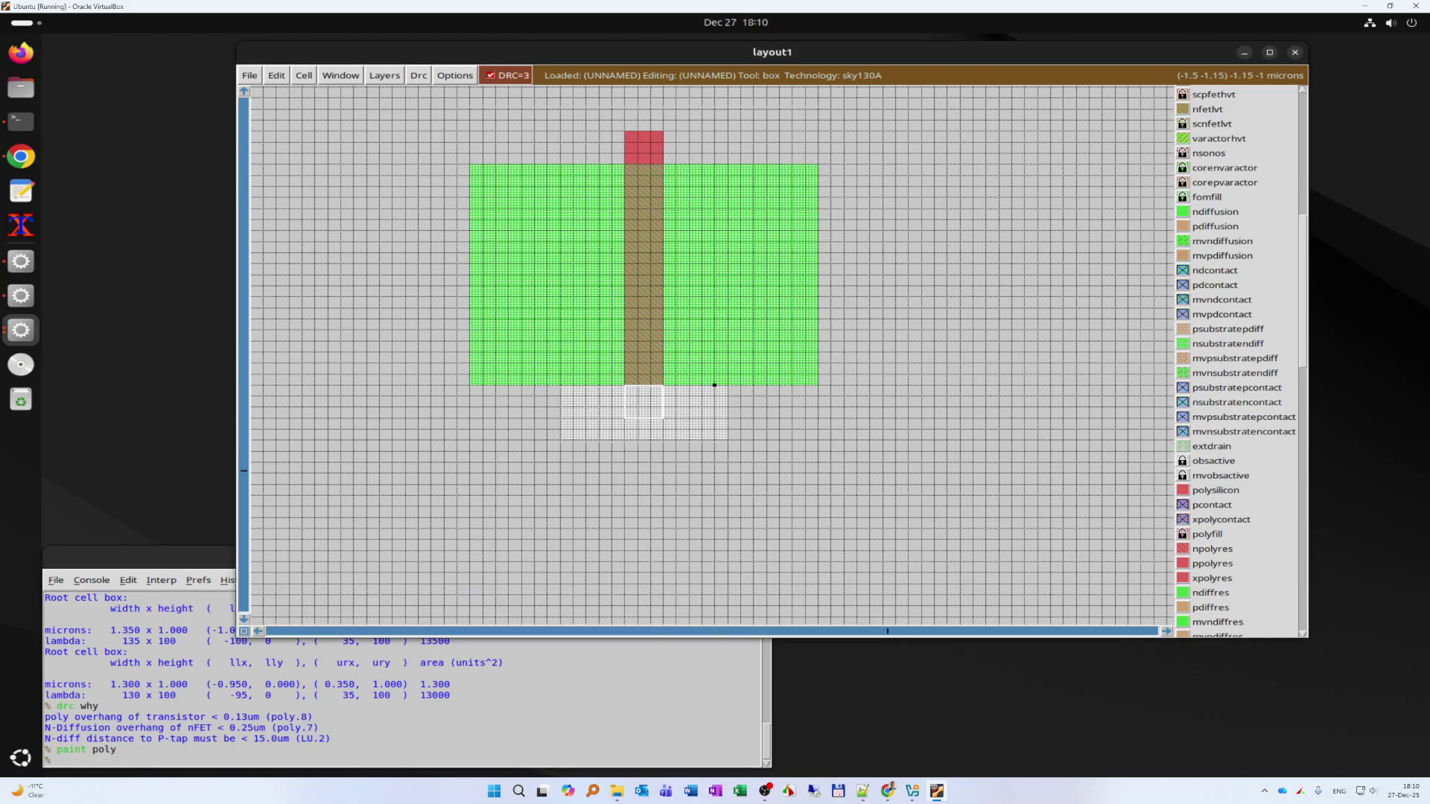
left_click(58, 760)
key("Up")
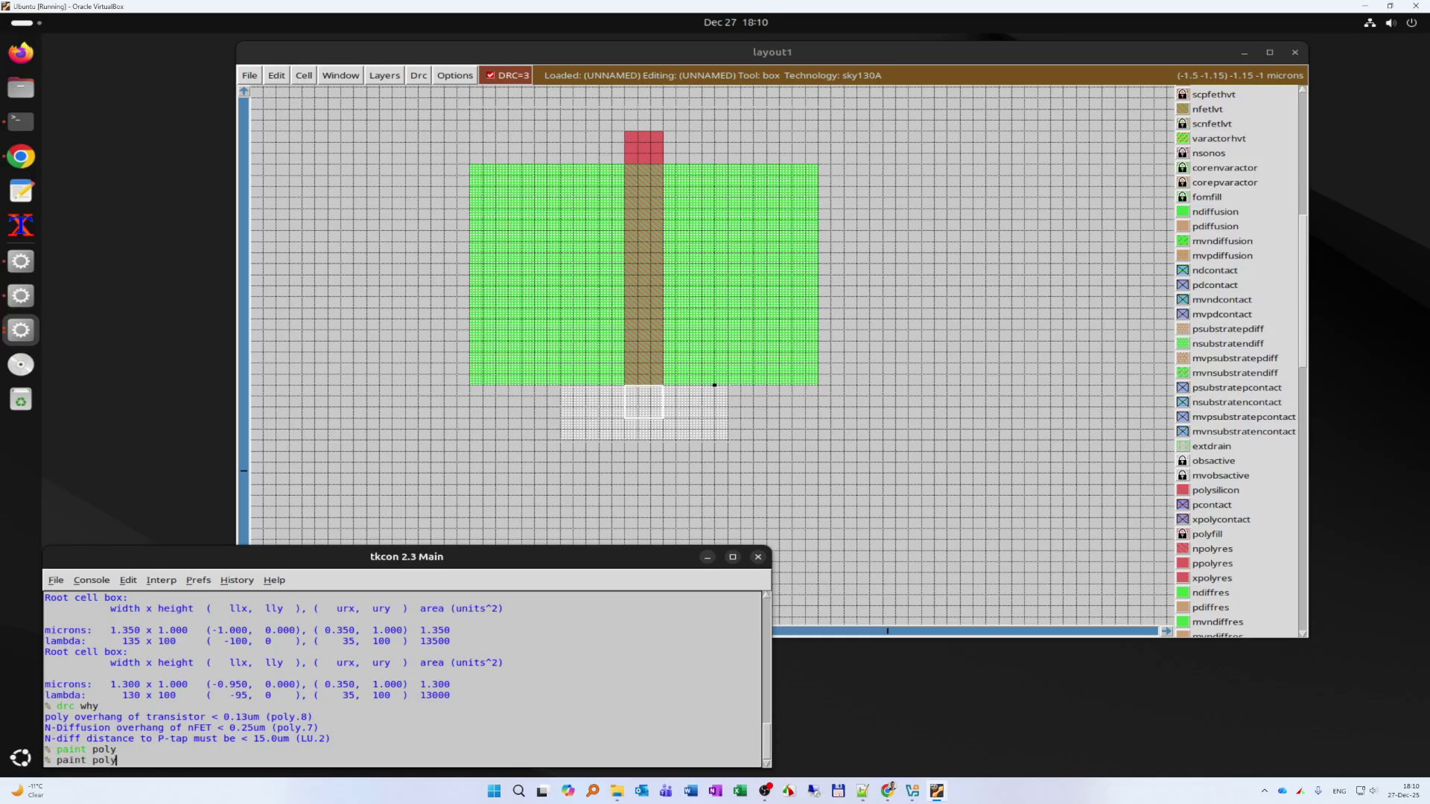
key("Return")
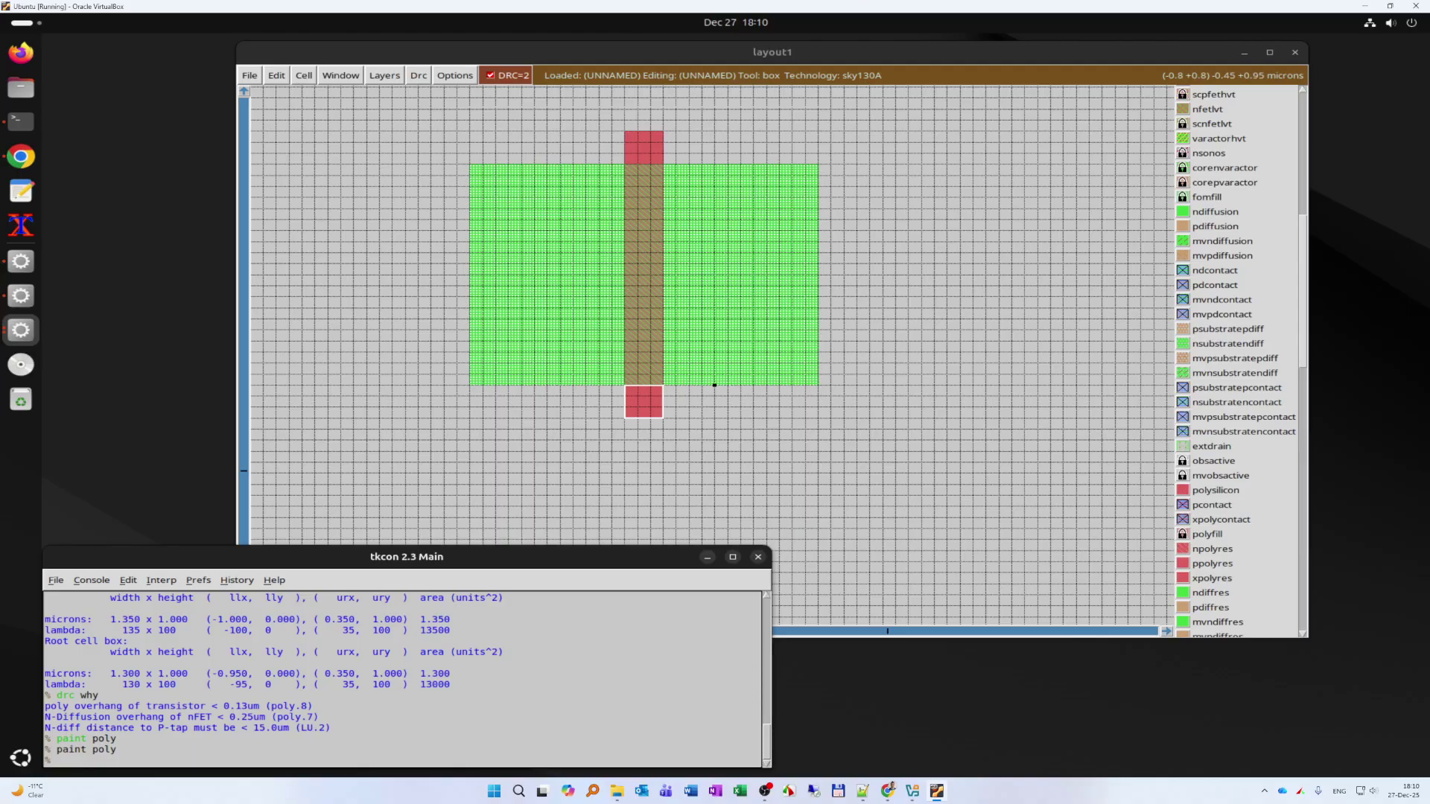
- Surround the transistor, including both gate extensions, with the cursor box and recheck its violations with the console command drc why
left_click(444, 440)
right_click(857, 109)
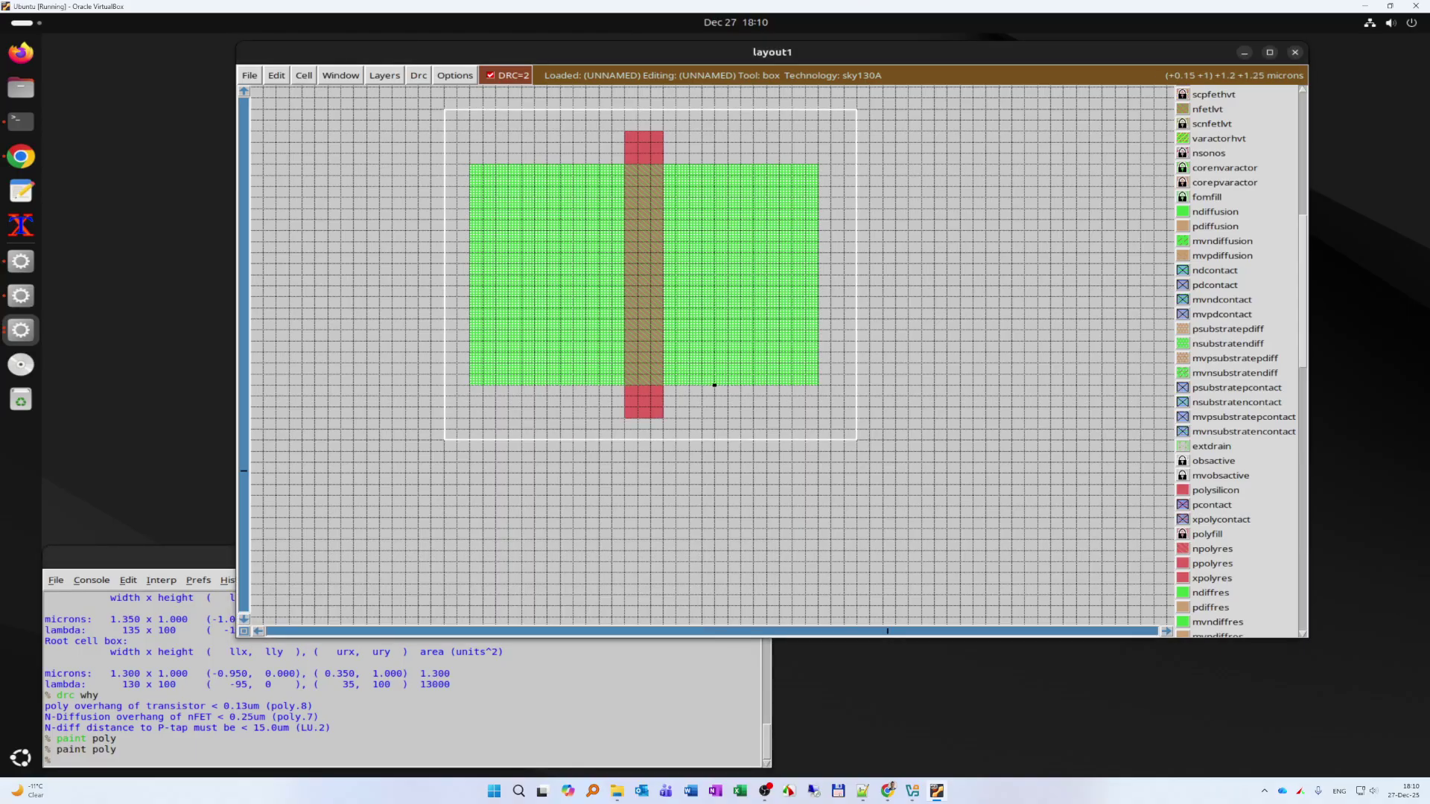
left_click(254, 742)
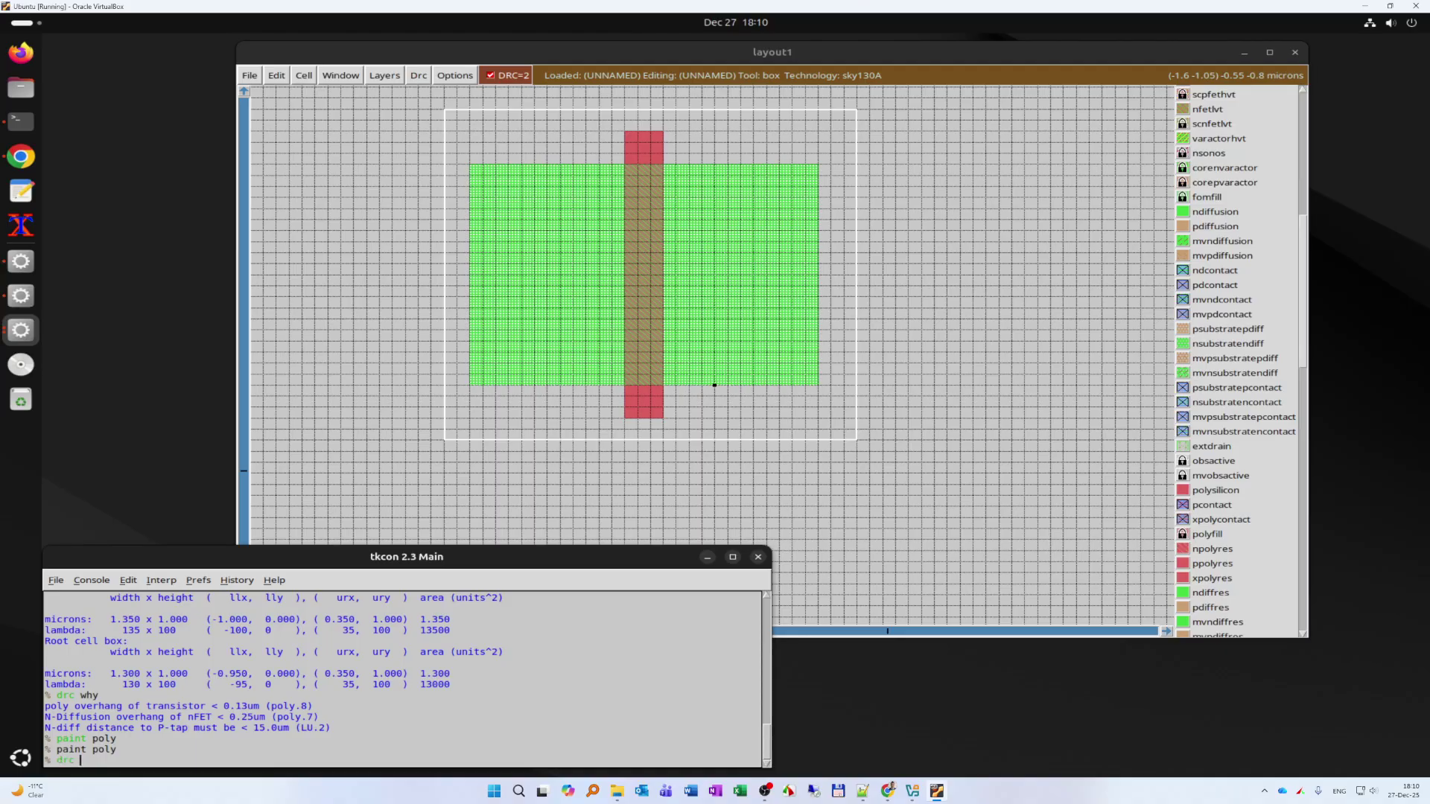
type("why")
key("Return")
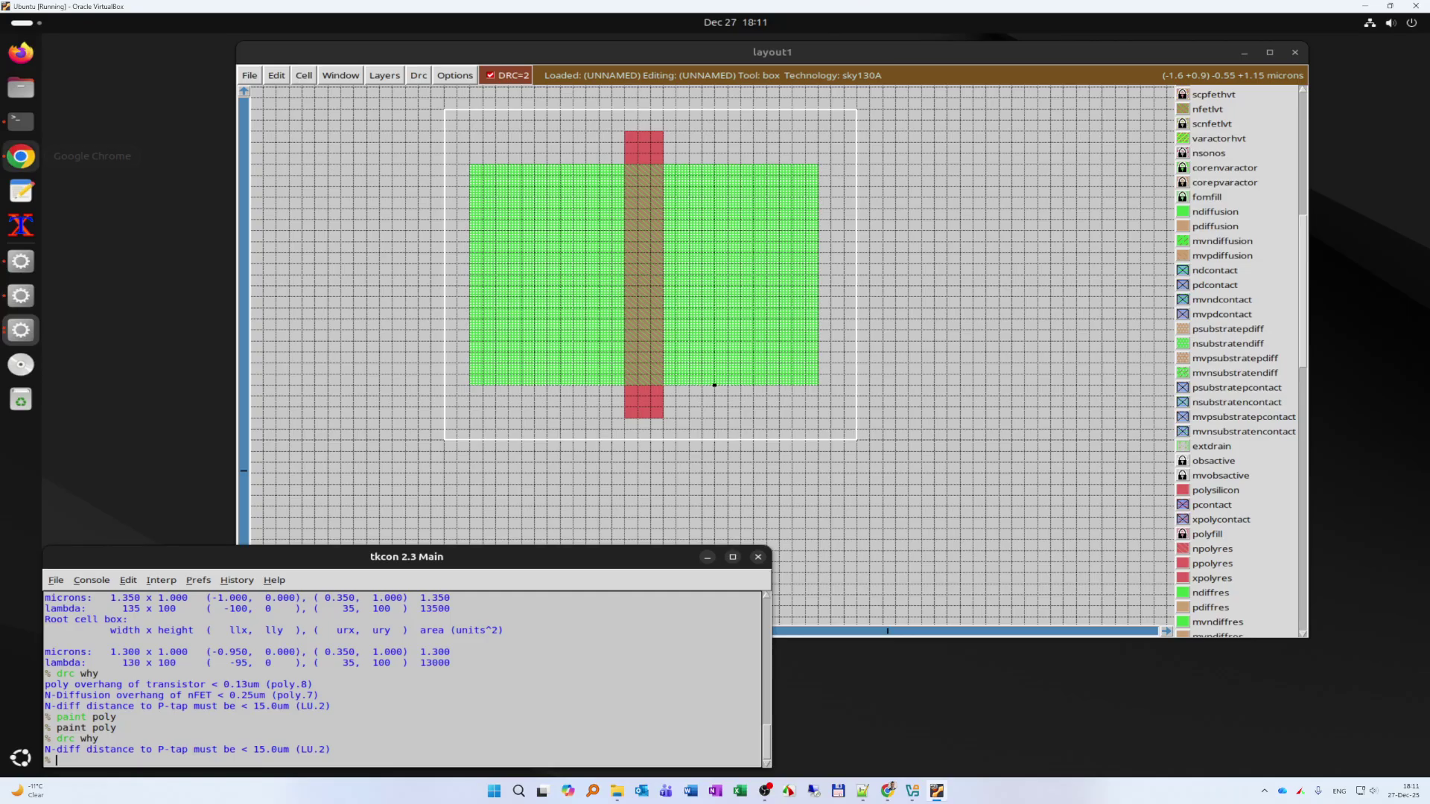
- Switch to Chrome, examine the Process Stack Diagram under Criteria & Assumptions in the SKY130 design rules, and return to the Magic layout
left_click(21, 155)
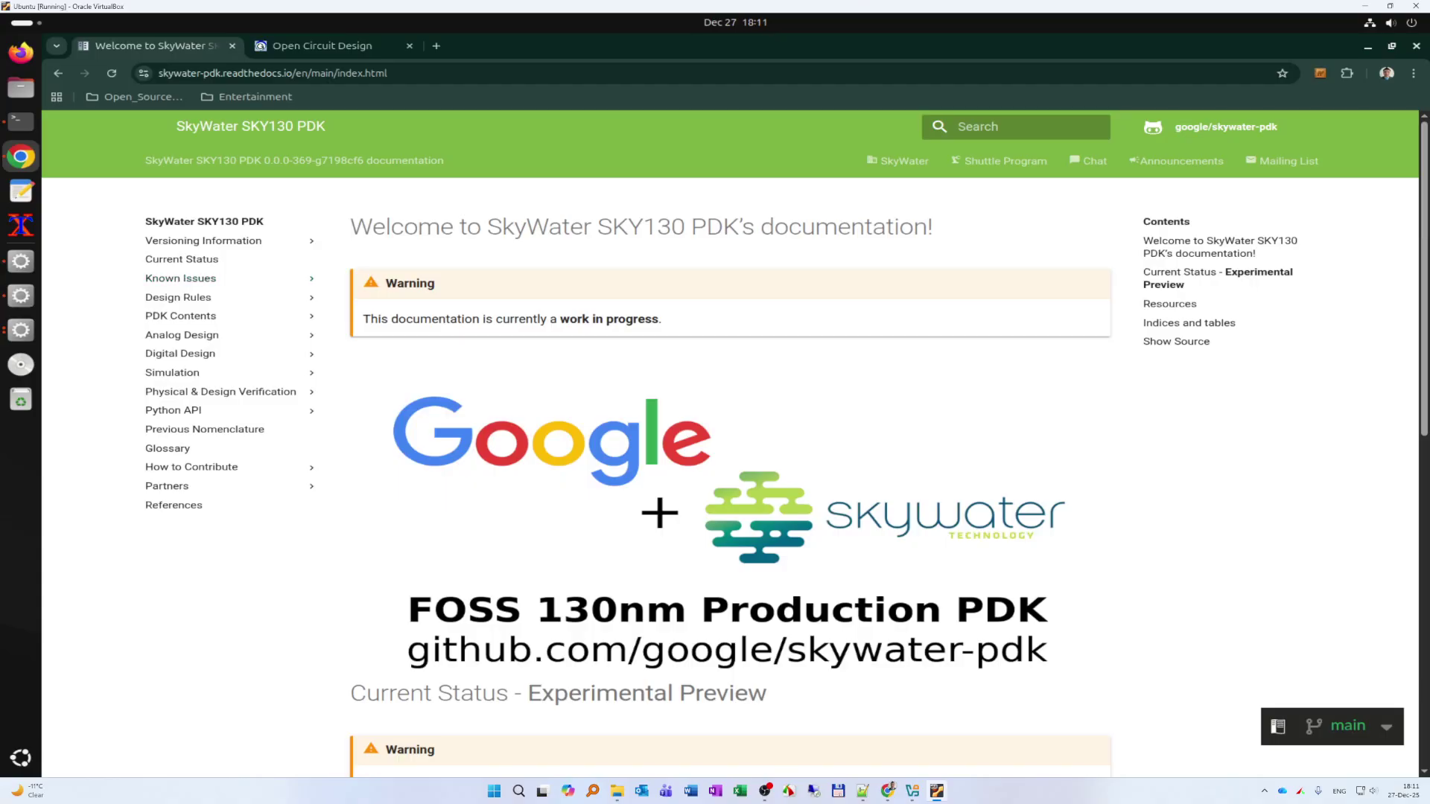
scroll(179, 298, "down", 1)
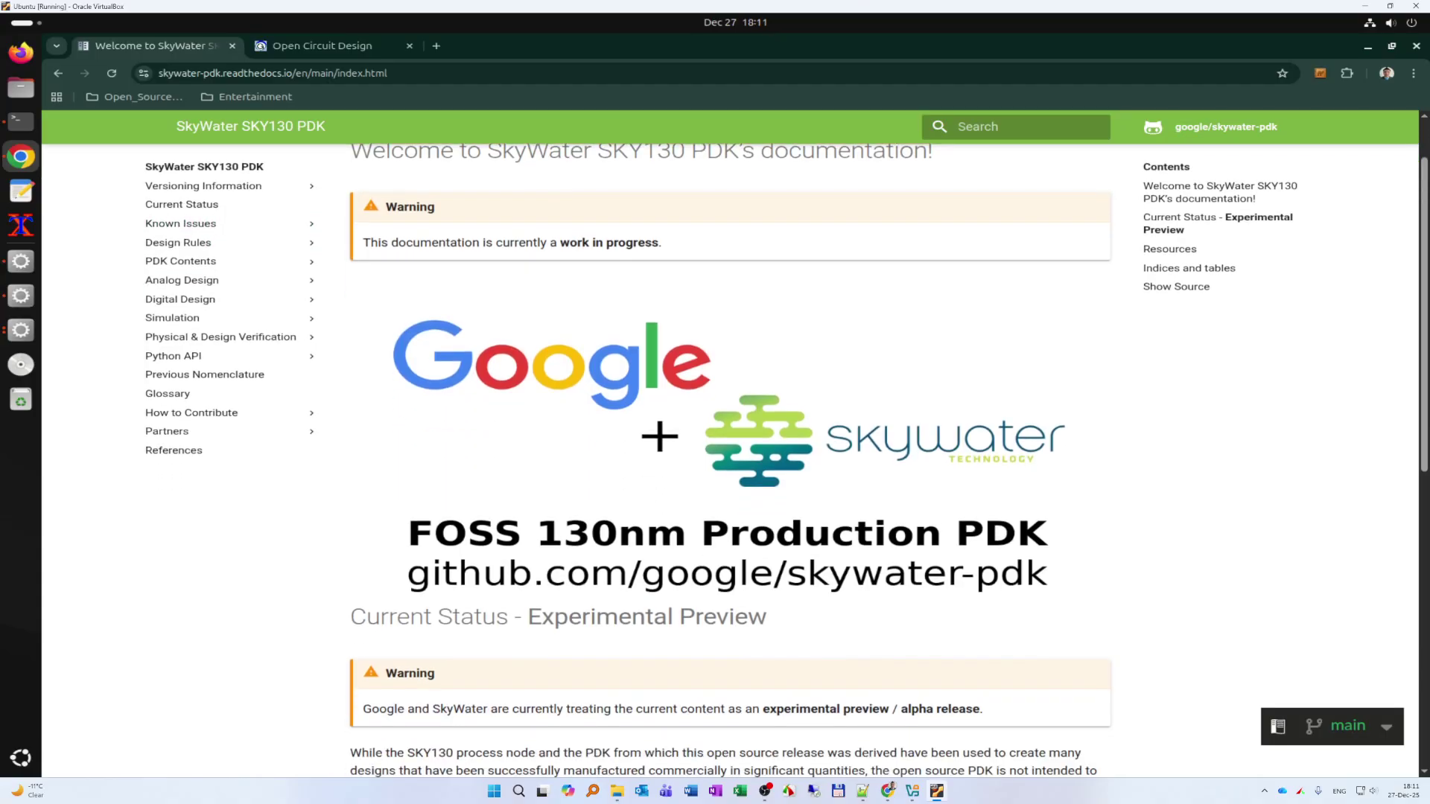
left_click(178, 242)
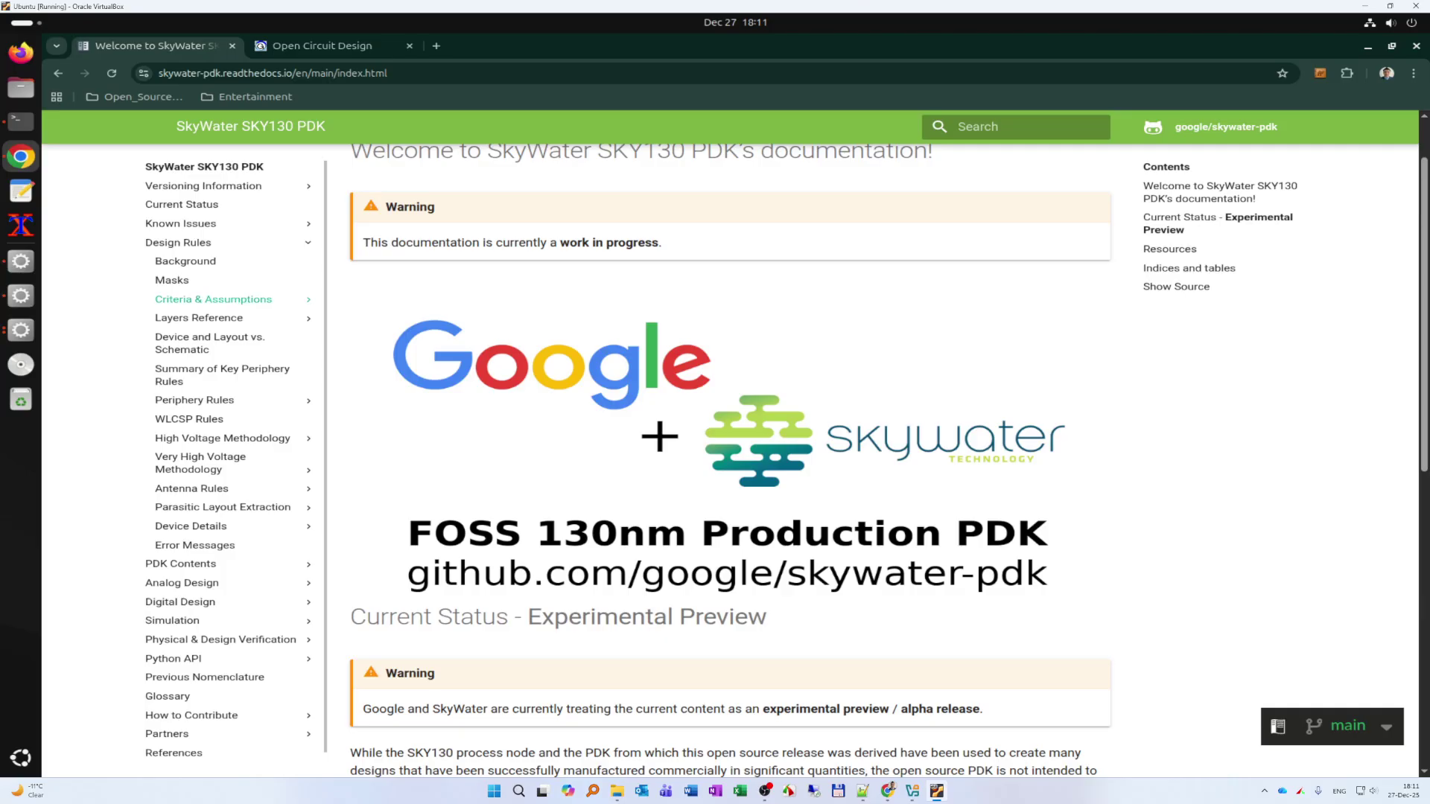
left_click(213, 298)
left_click(224, 318)
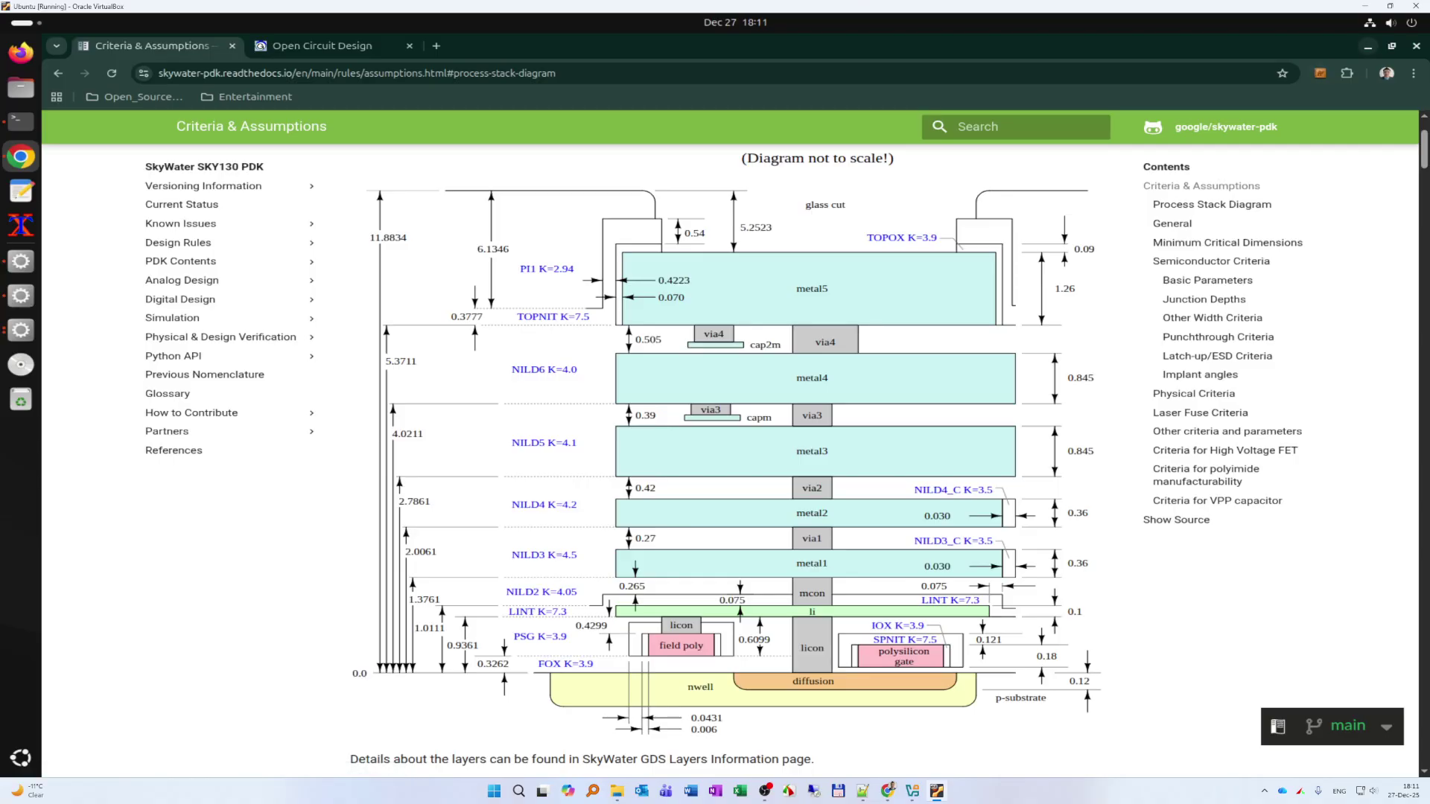
left_click(1368, 46)
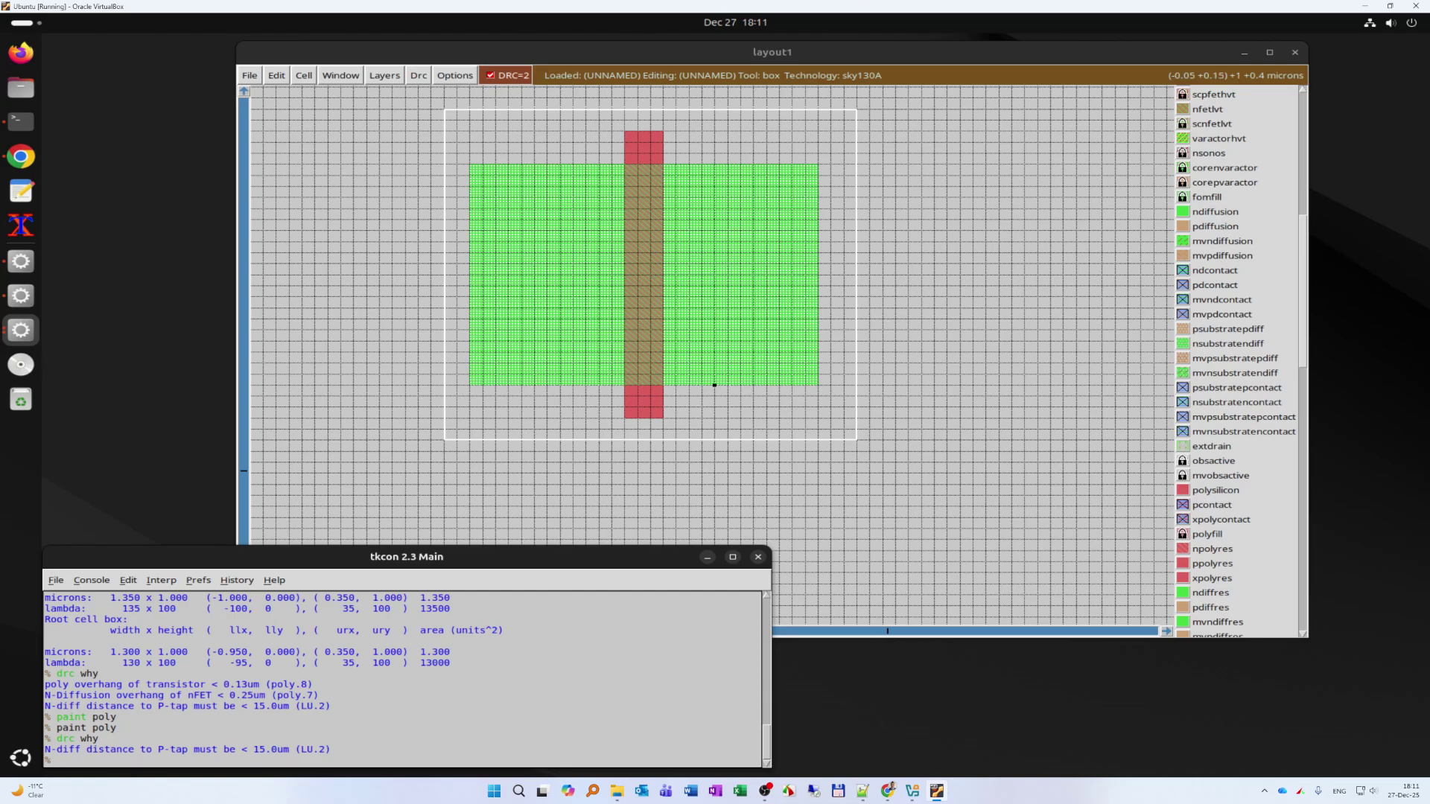
- Draw a cursor box inside the right diffusion region and fill it with local interconnect using the console command paint li
left_click(701, 352)
right_click(780, 186)
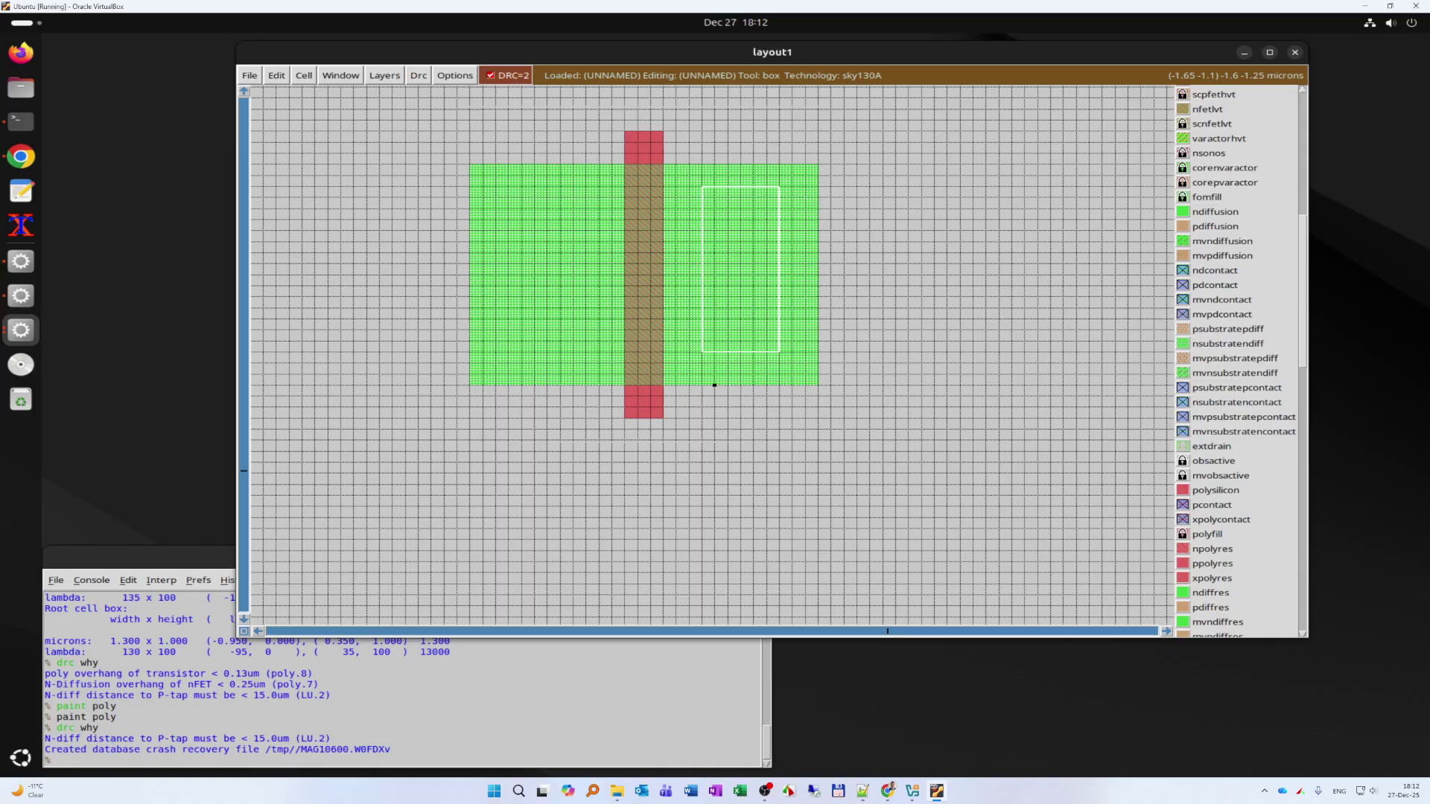
left_click(238, 754)
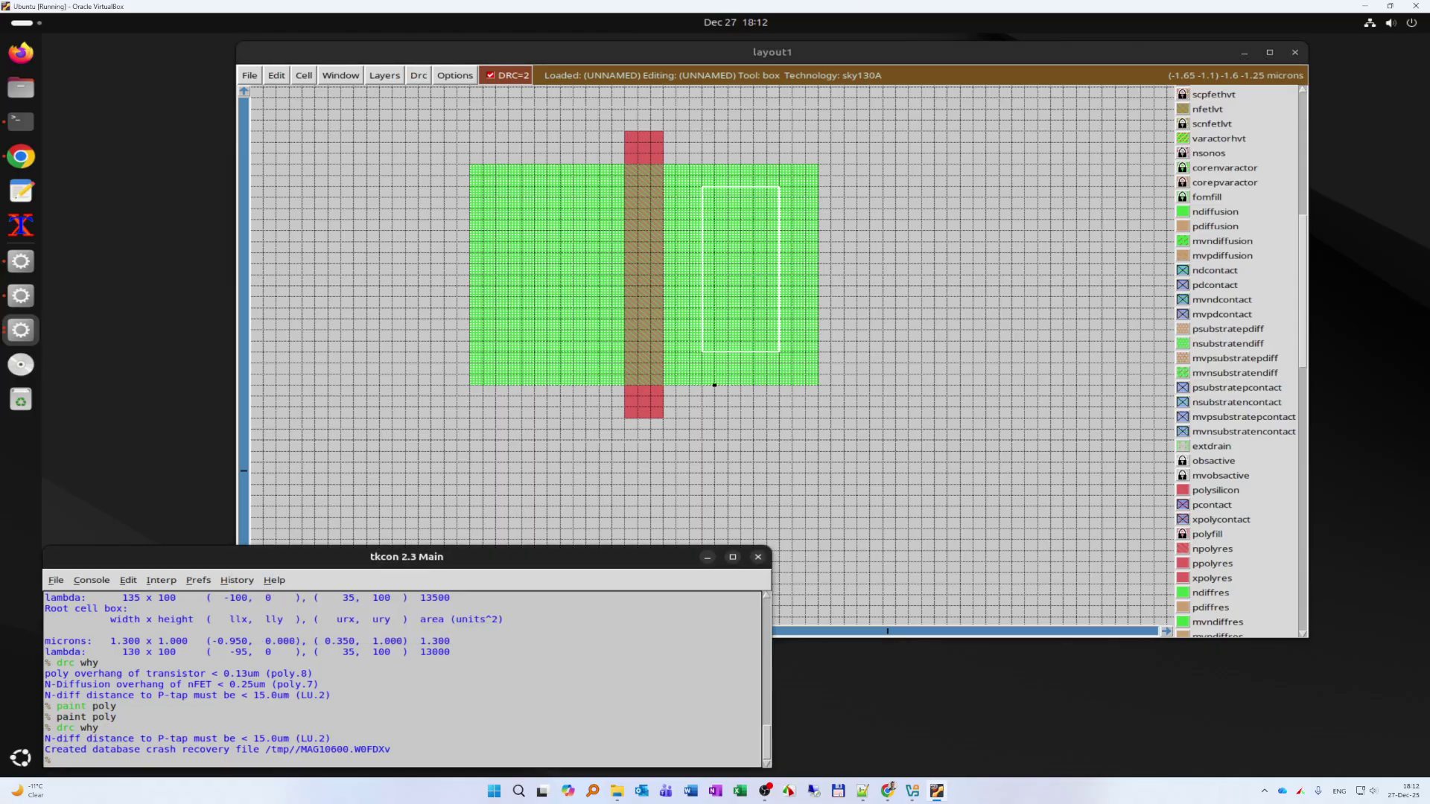
type("paint li")
key("Return")
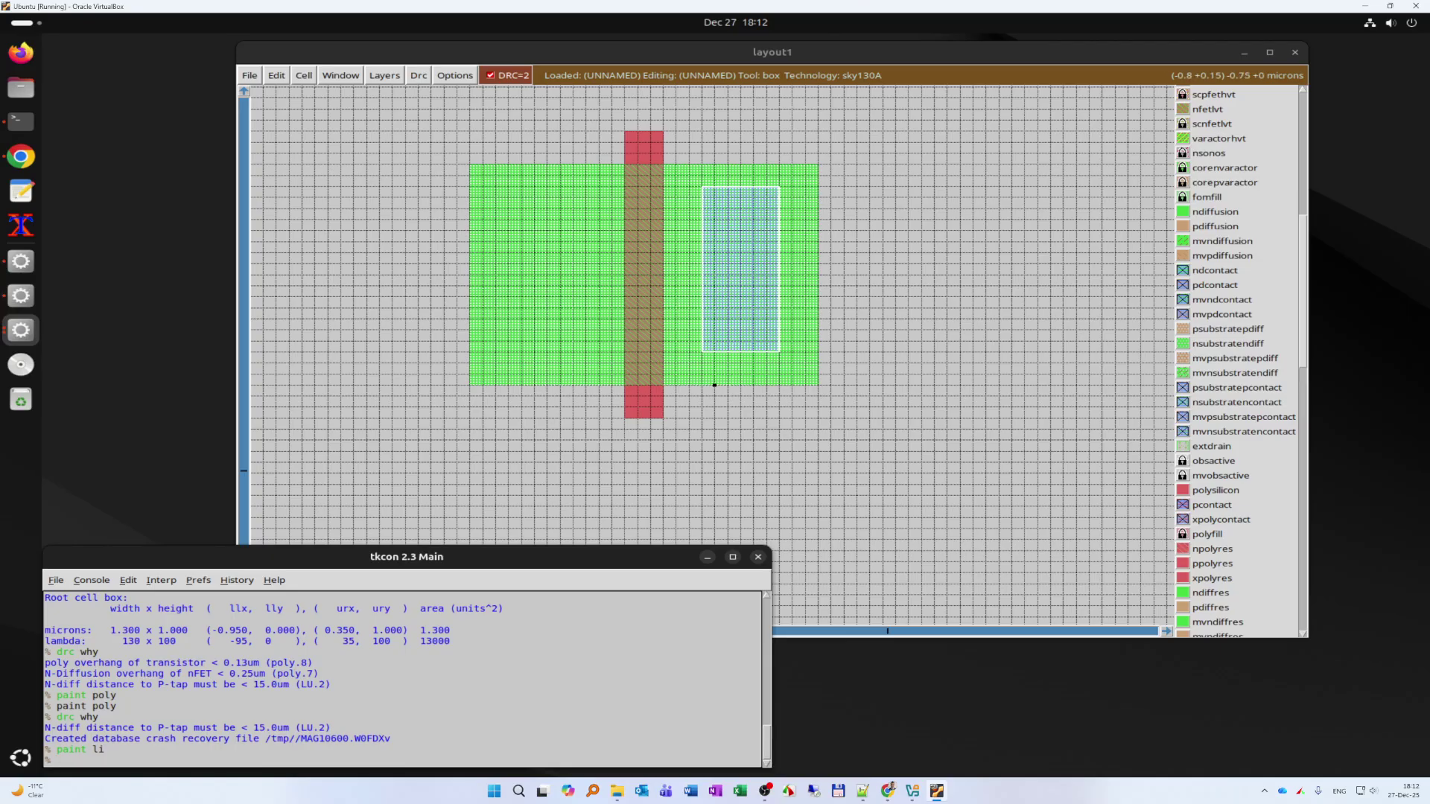
- Place the same-sized cursor box inside the left diffusion region and fill it with local interconnect using the console command paint li
left_click(508, 352)
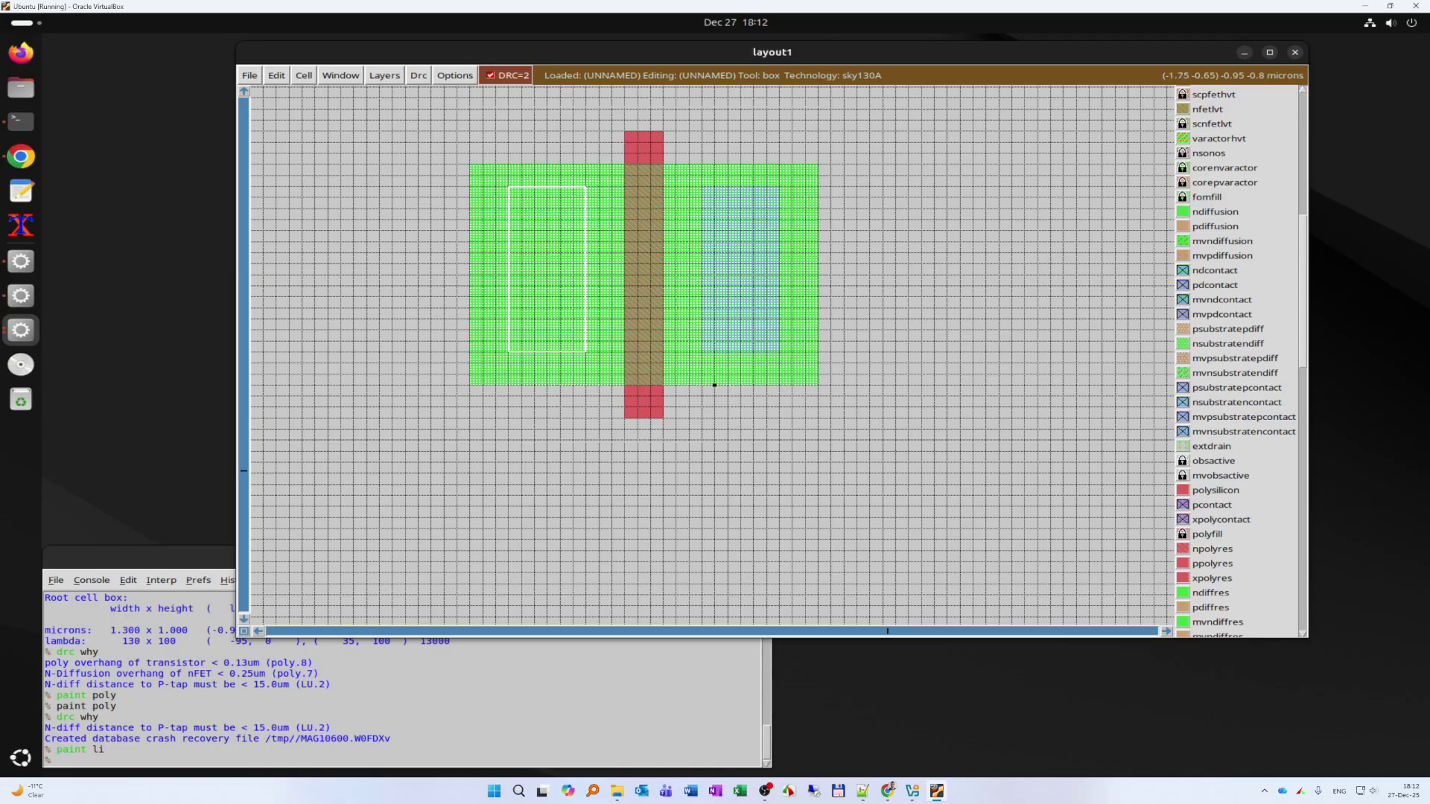
left_click(149, 759)
key("Up")
key("Return")
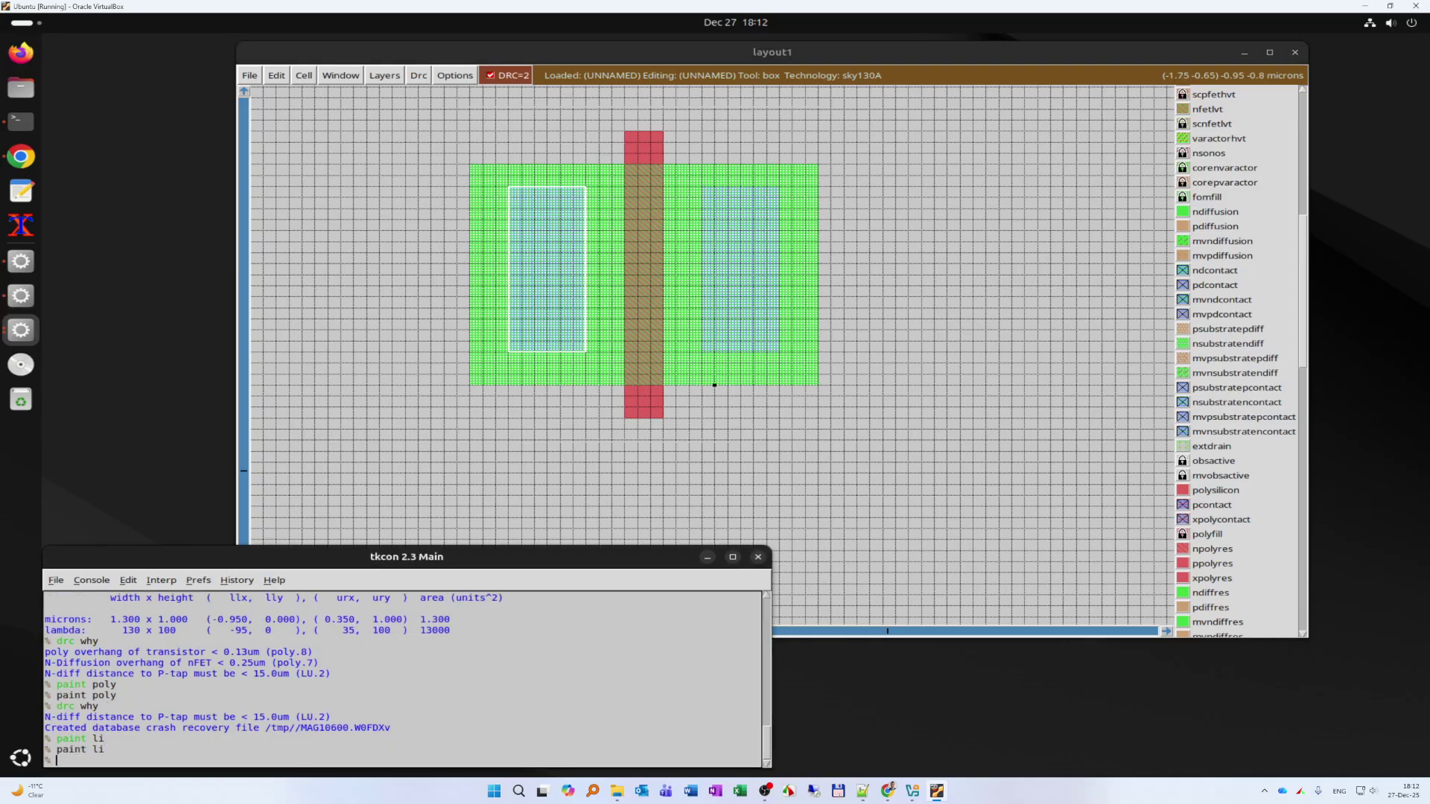
- Draw a smaller cursor box inside the right local interconnect and fill it with an n-diffusion contact using the console command paint ndc
left_click(714, 330)
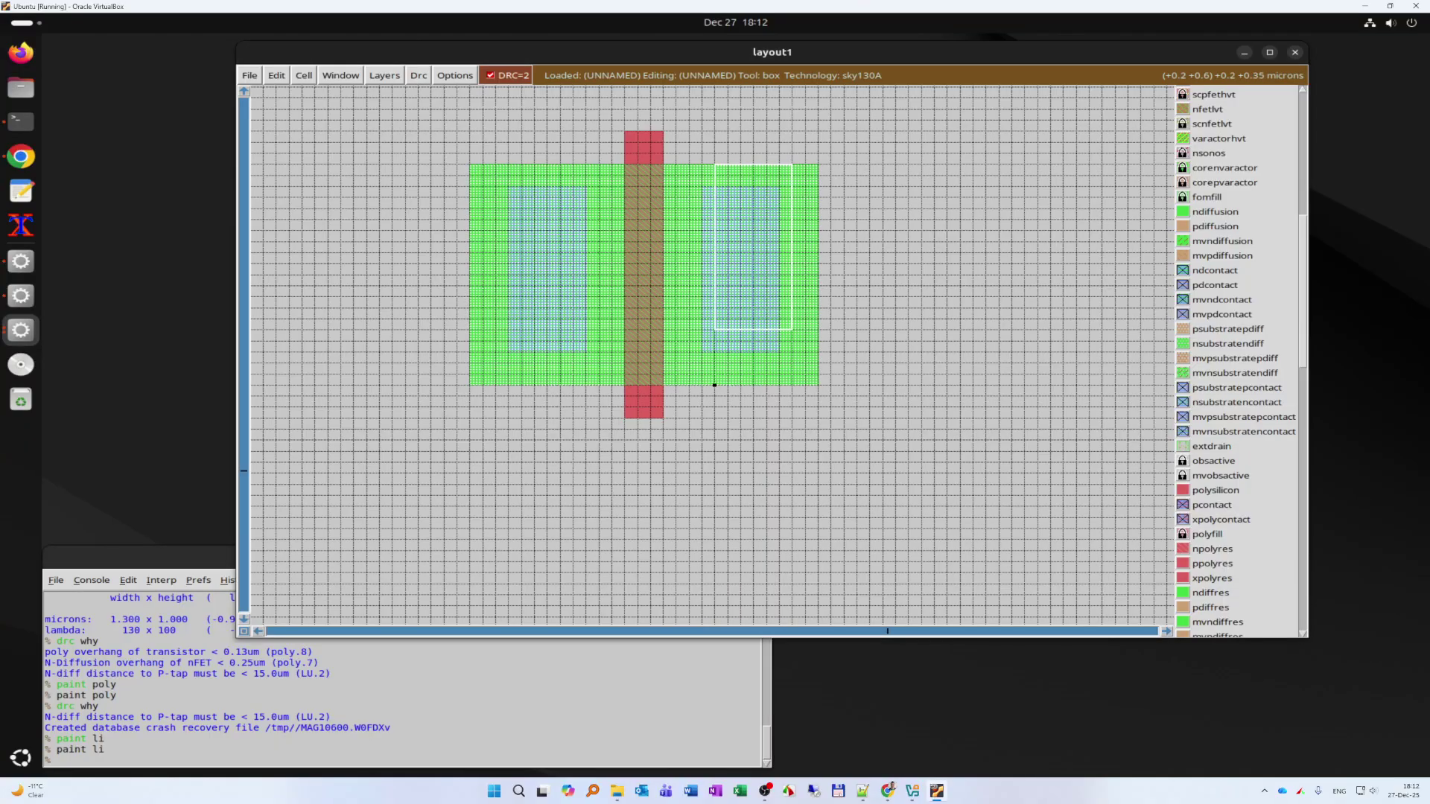
right_click(767, 208)
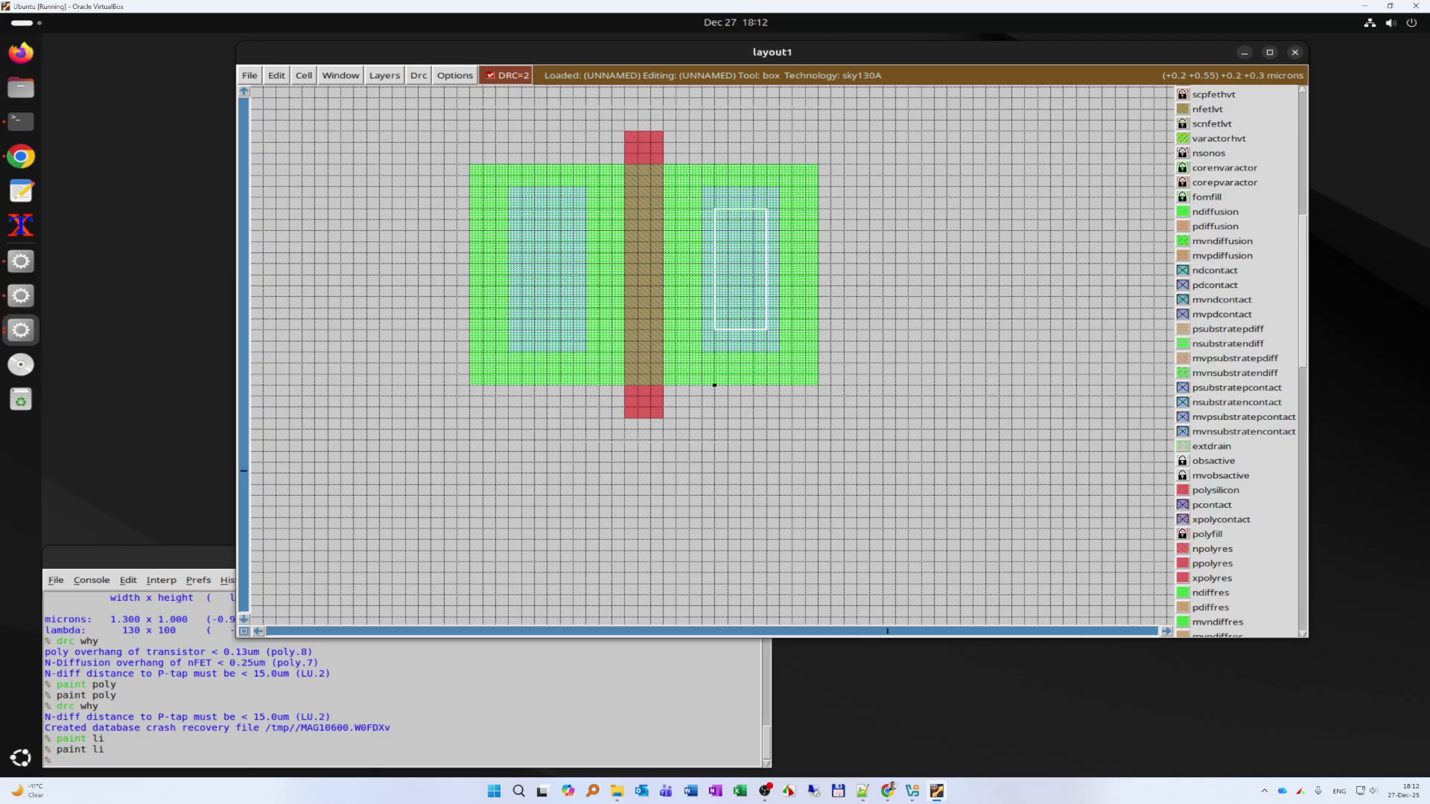
left_click(112, 760)
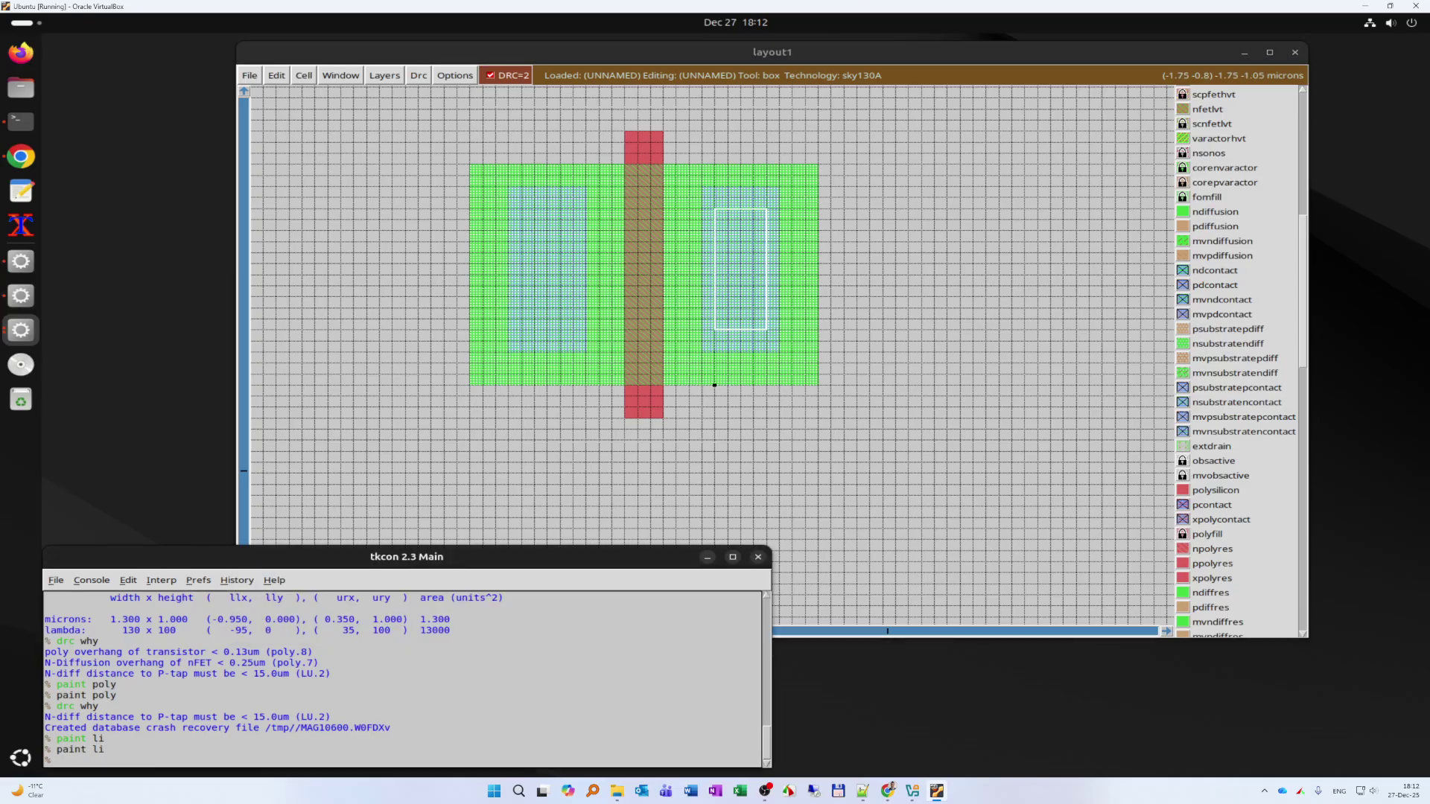
type("paint ndc")
scroll(1223, 237, "up", 5)
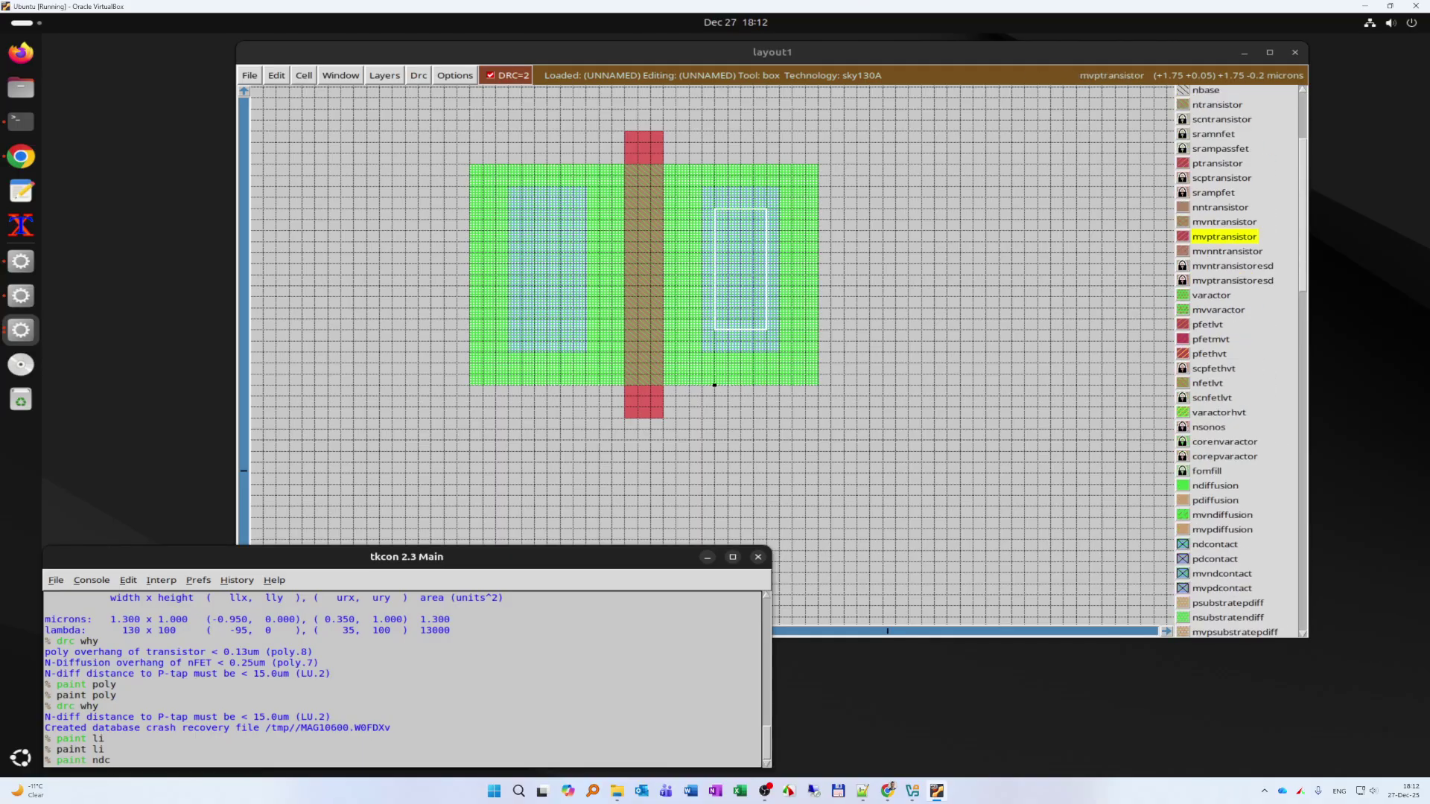
scroll(1222, 335, "down", 4)
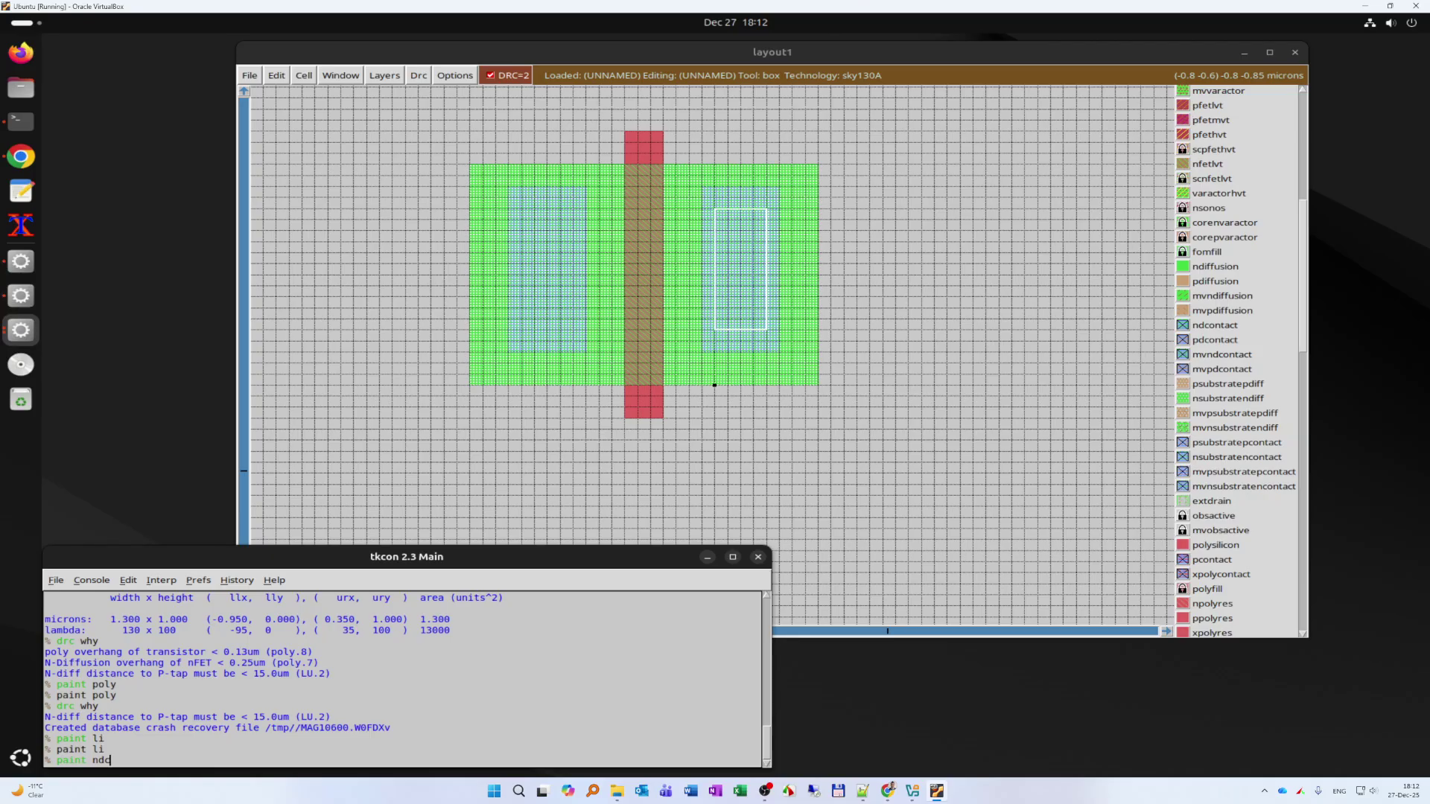
key("Return")
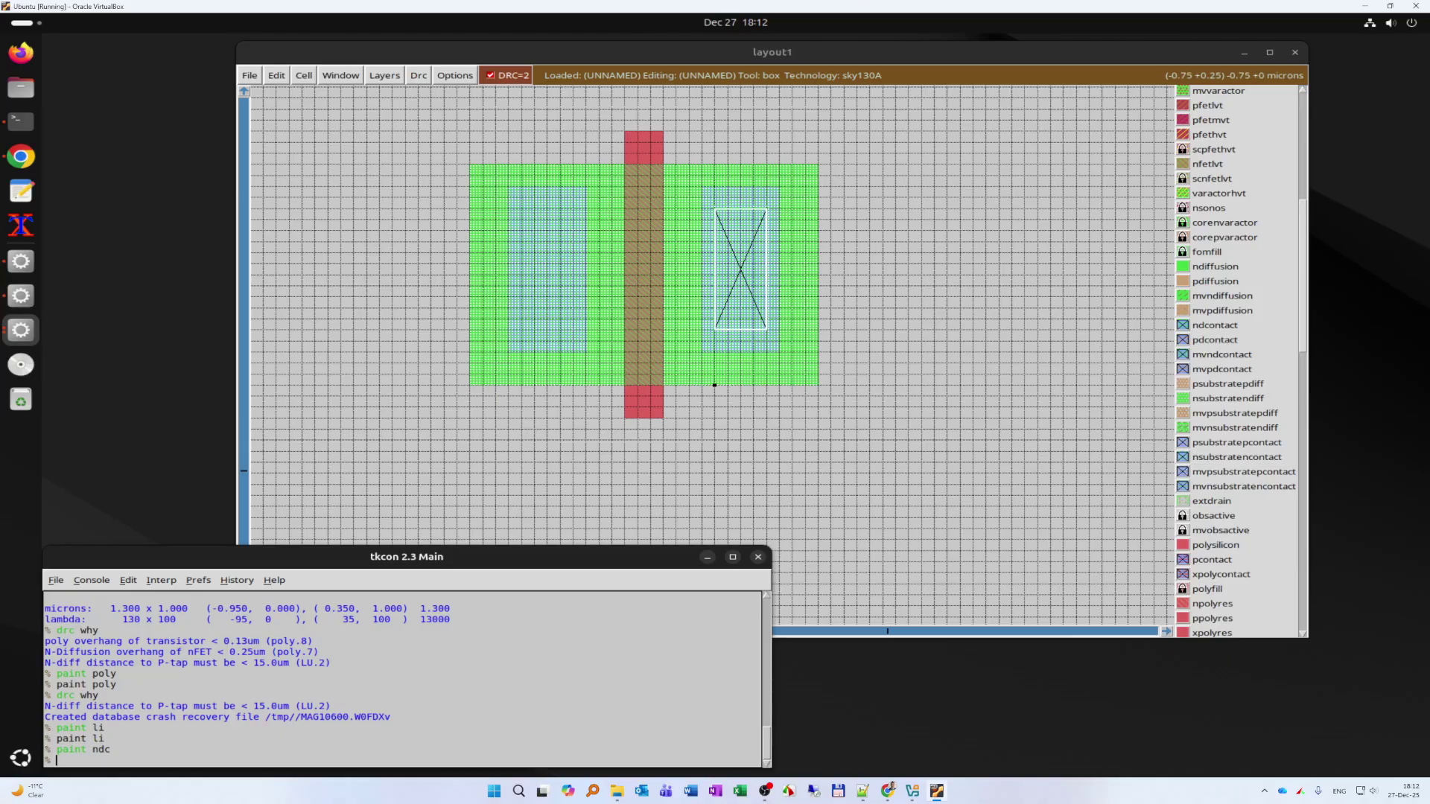
- Place the same-sized cursor box inside the left local interconnect and add its diffusion contact by repeating paint ndc
left_click(522, 329)
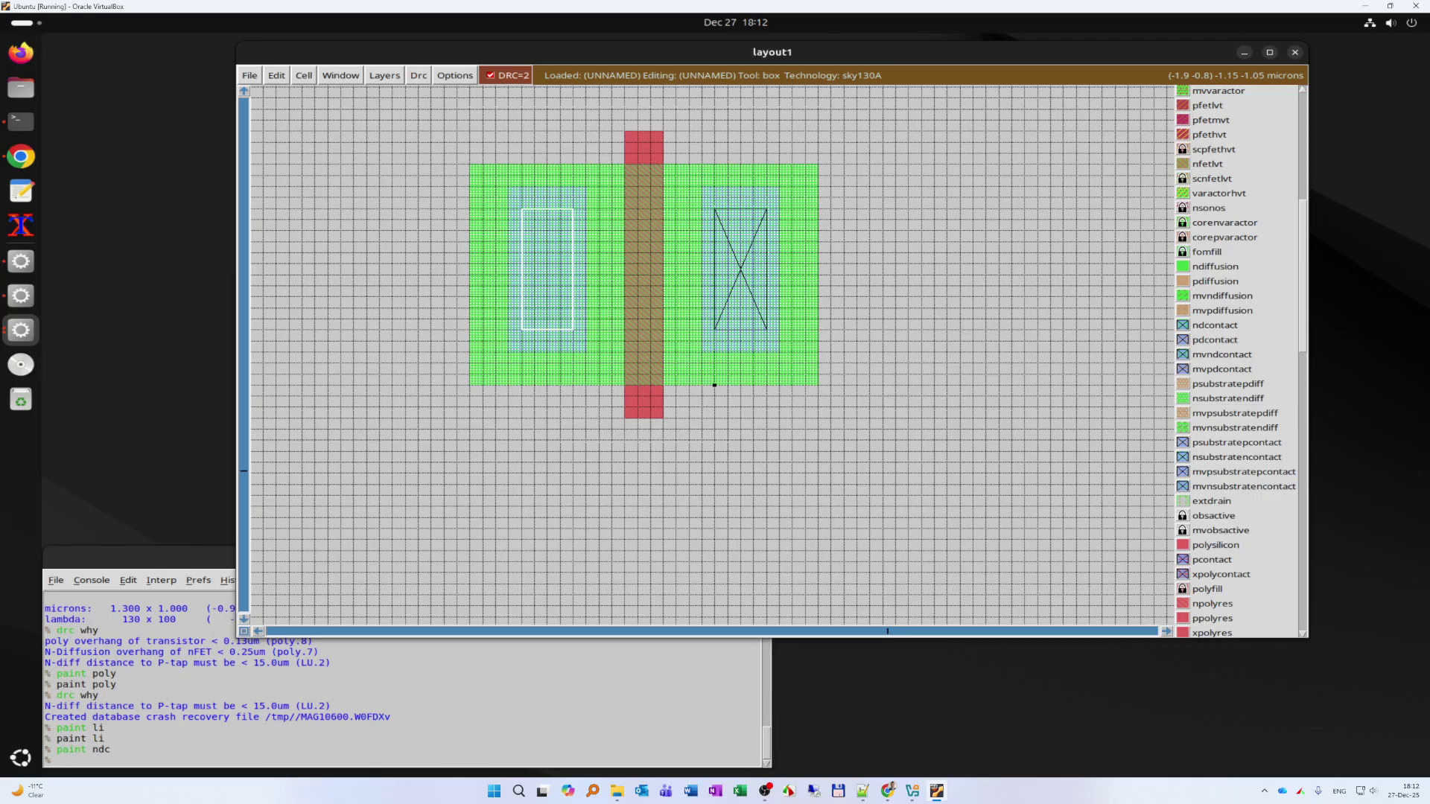
left_click(186, 560)
key("Up")
key("Return")
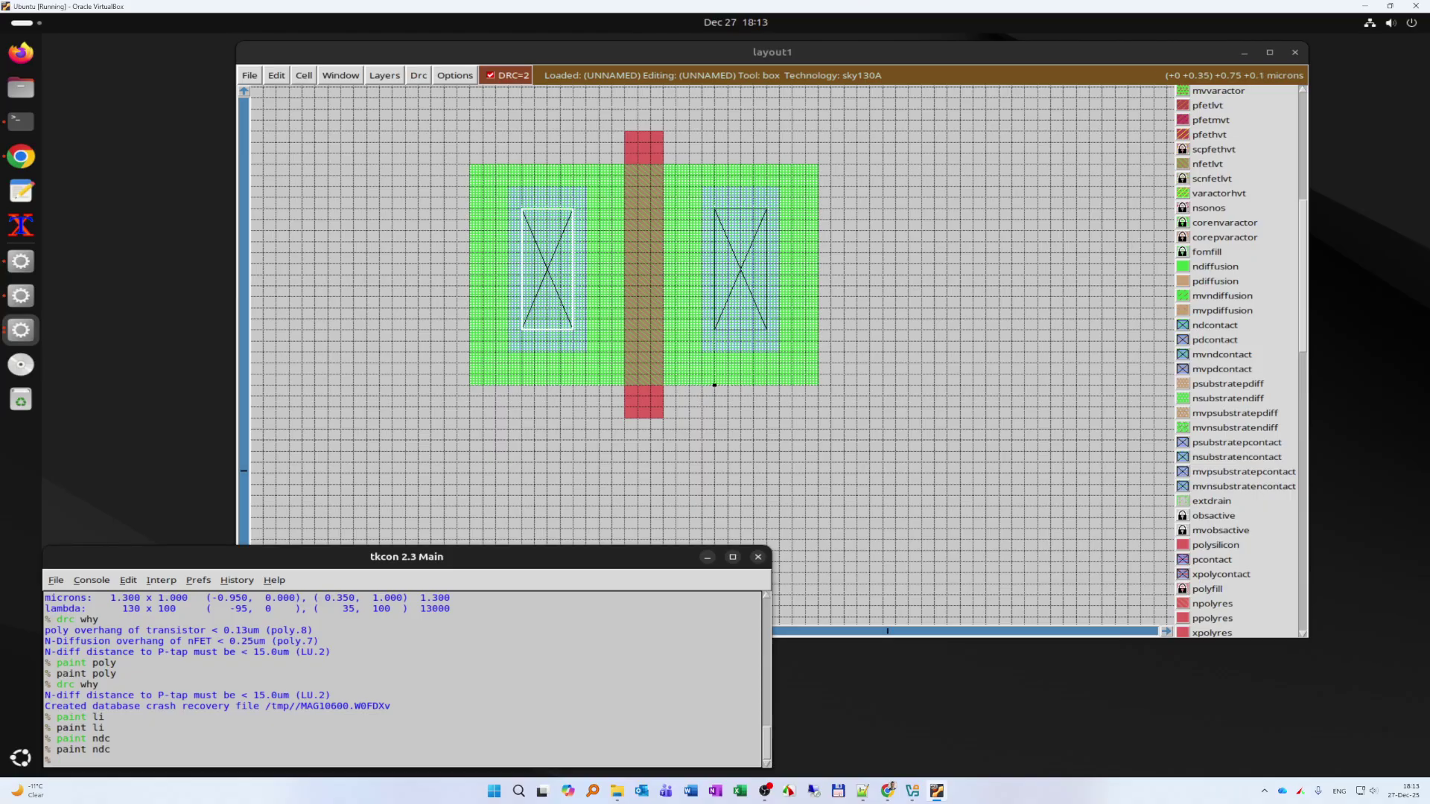
- Size the cursor box to the left diffusion region, place it against that region's outer left edge, and fill it with paint psd
scroll(470, 351, "left", 3)
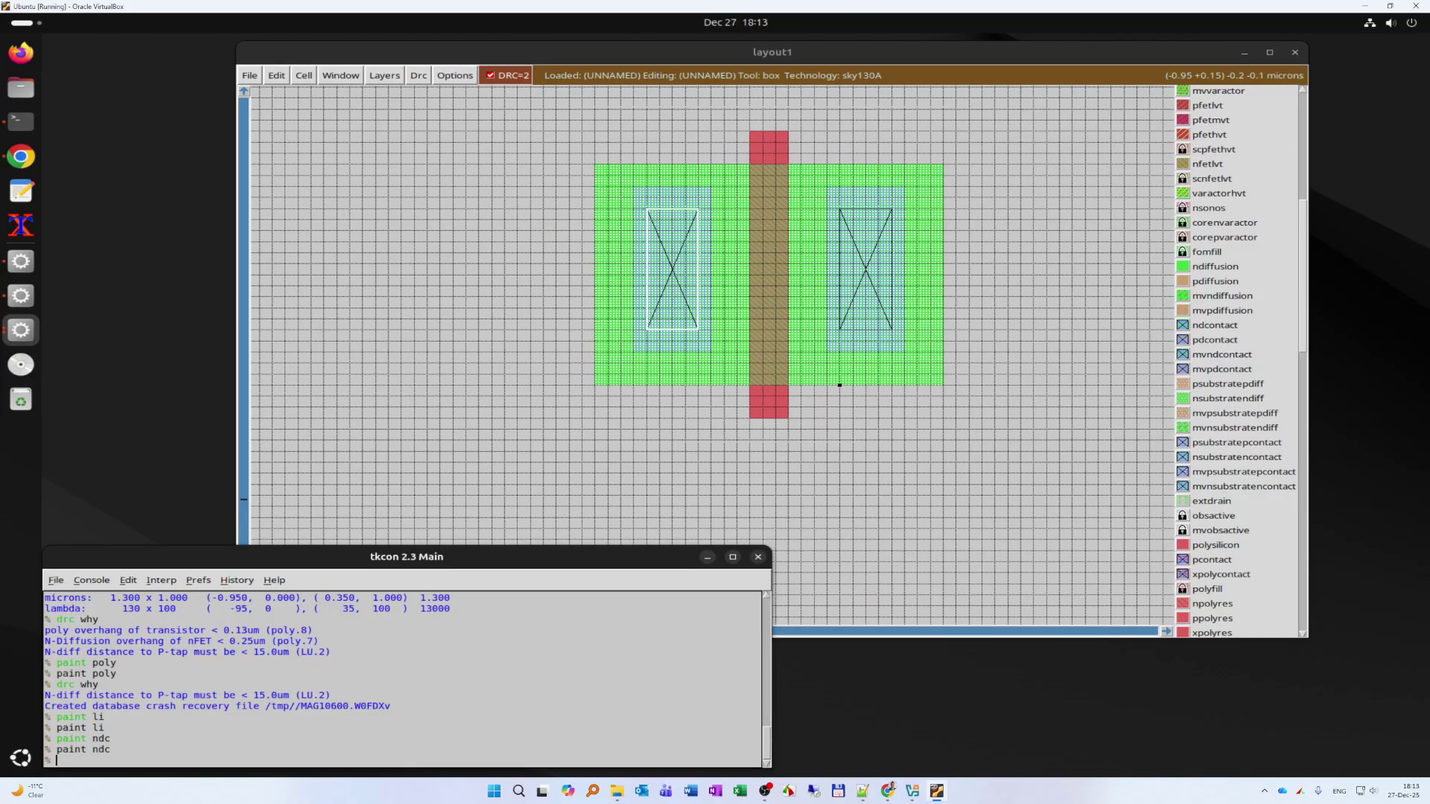
scroll(704, 351, "left", 1)
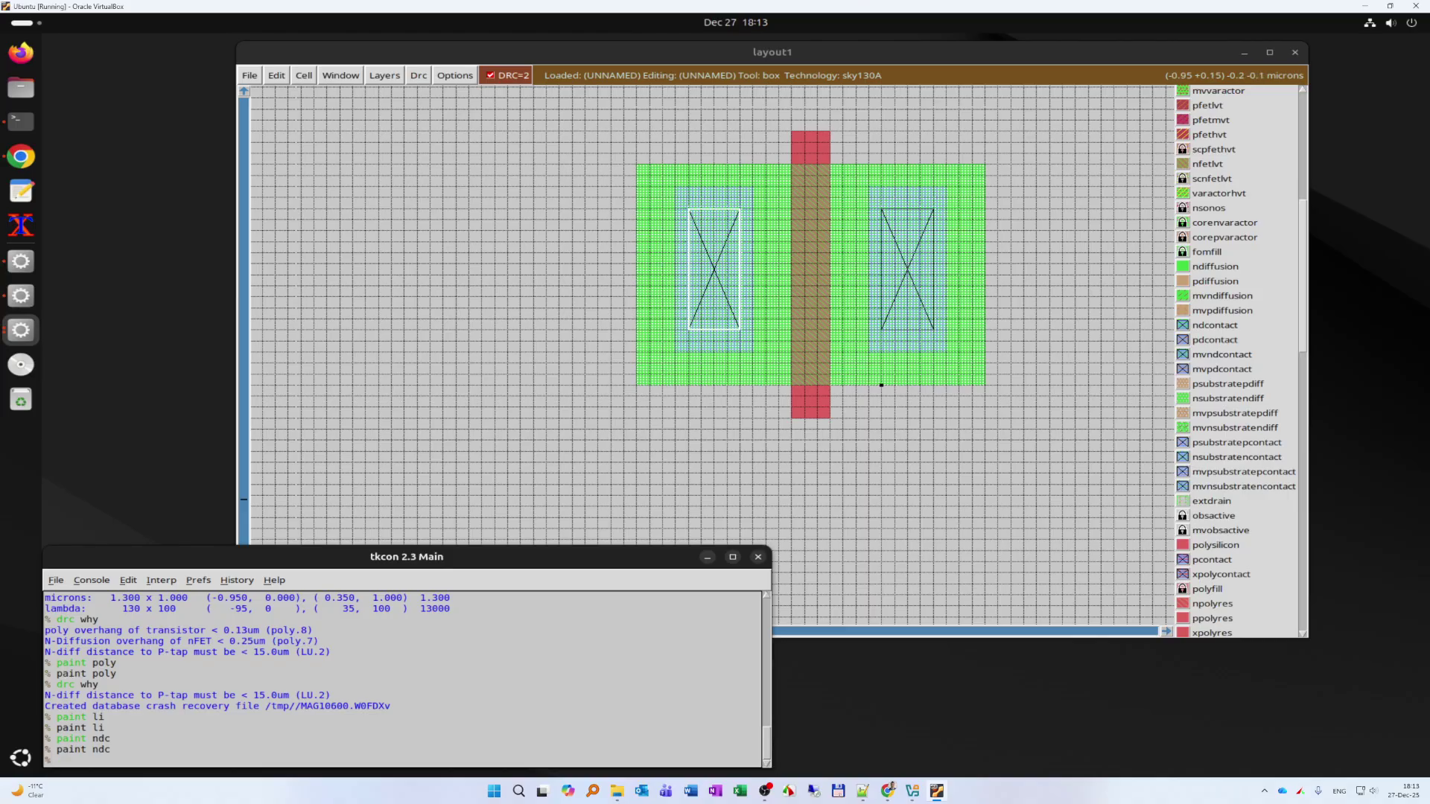
scroll(624, 352, "left", 1)
scroll(625, 351, "right", 3)
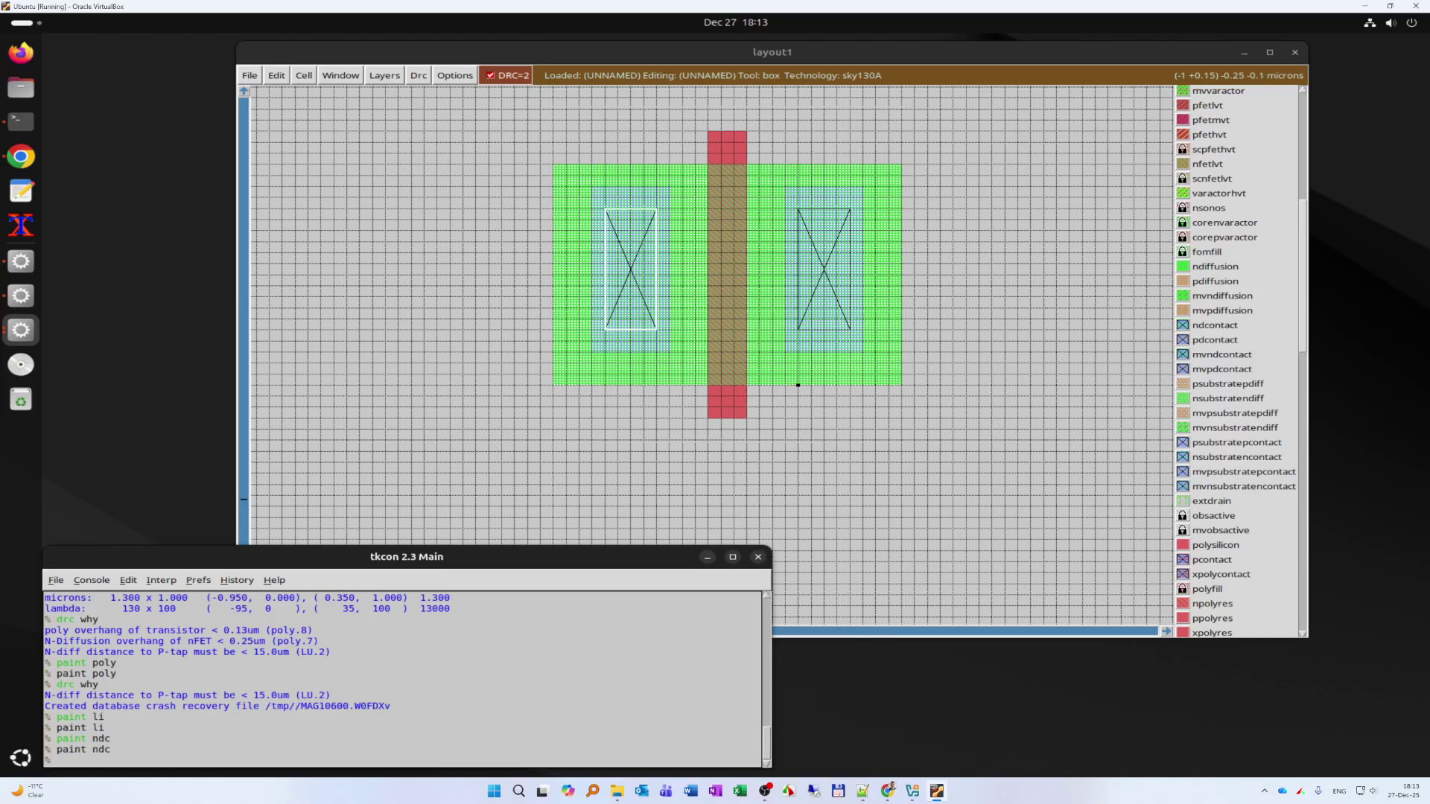
scroll(624, 352, "left", 1)
scroll(715, 355, "left", 4)
scroll(716, 355, "right", 3)
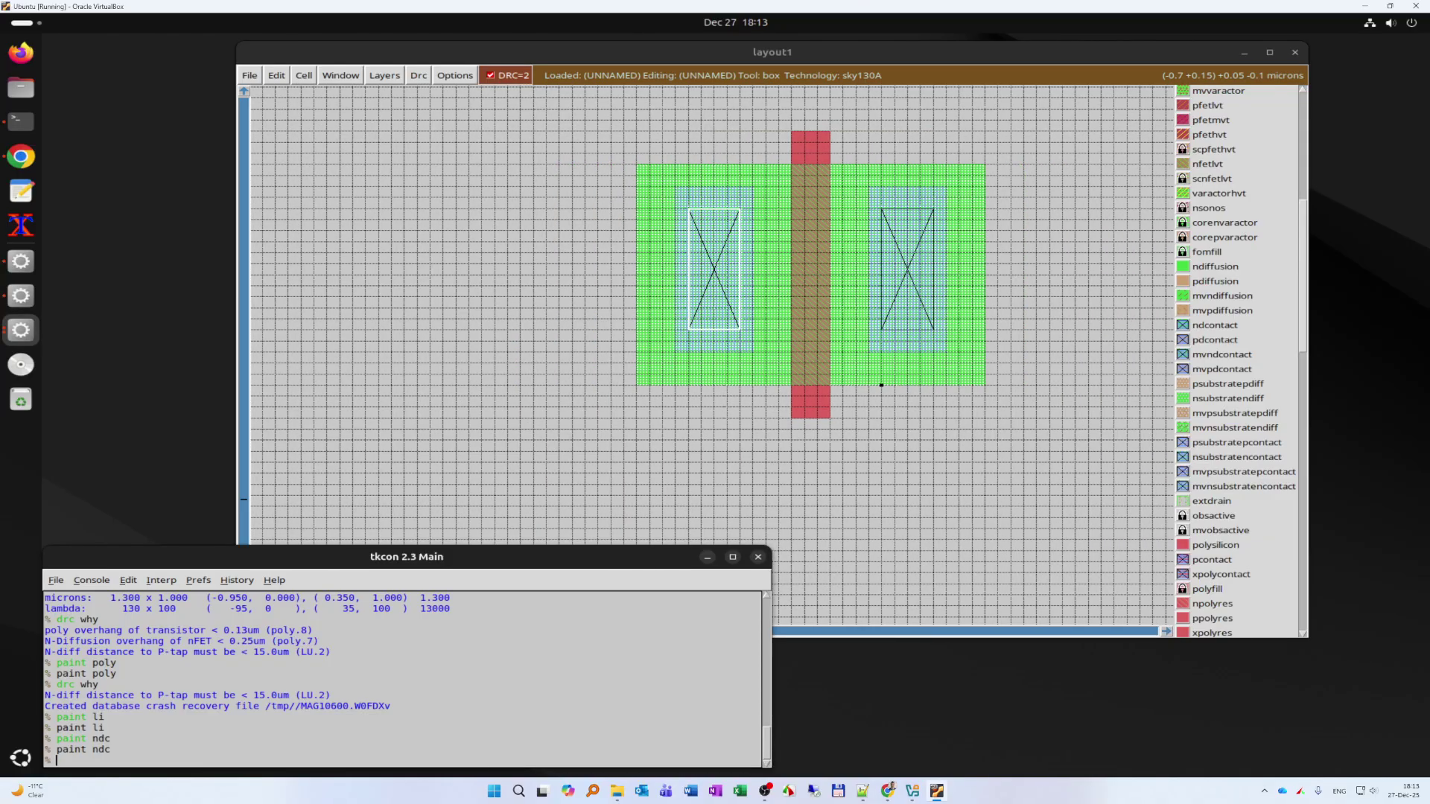
scroll(715, 355, "left", 2)
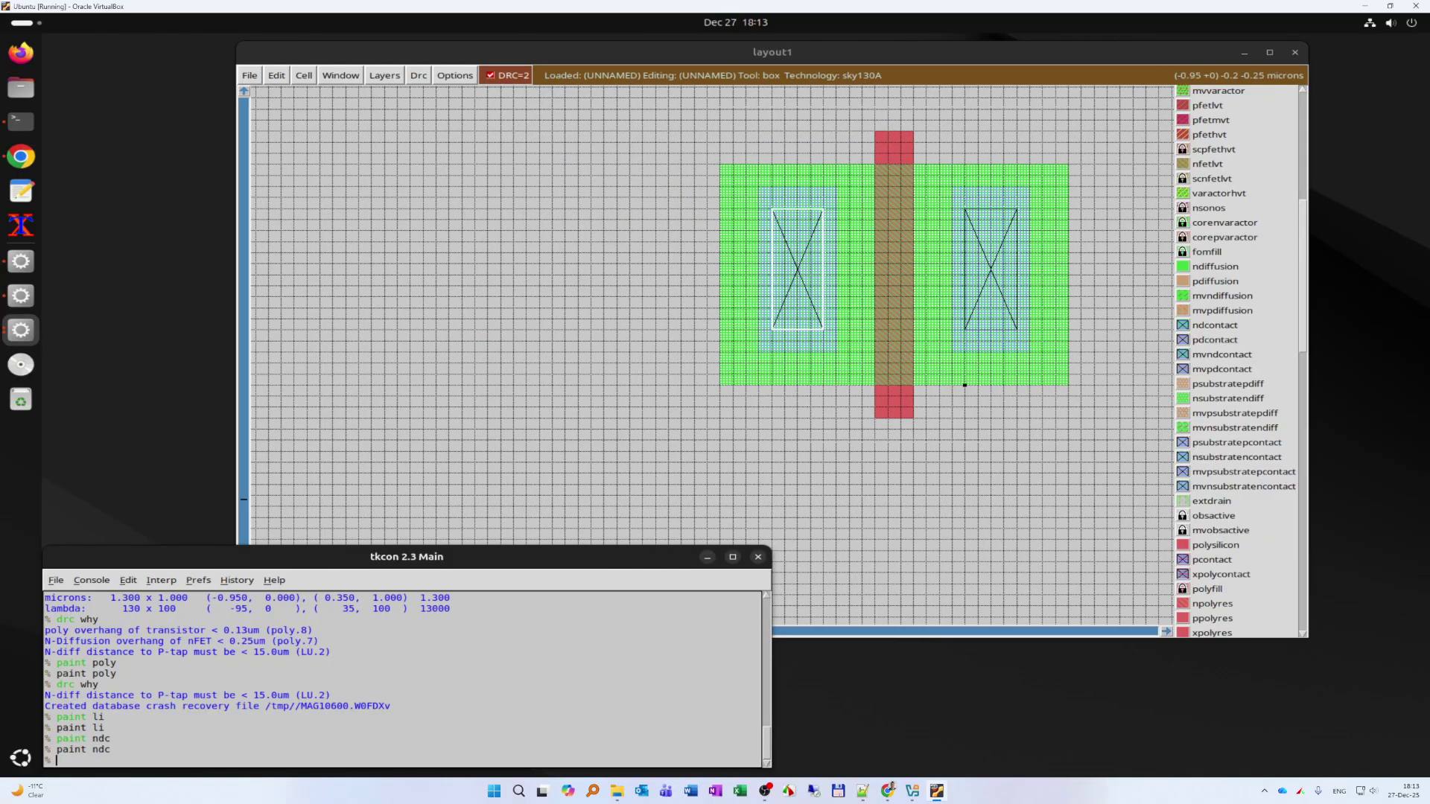
left_click(721, 385)
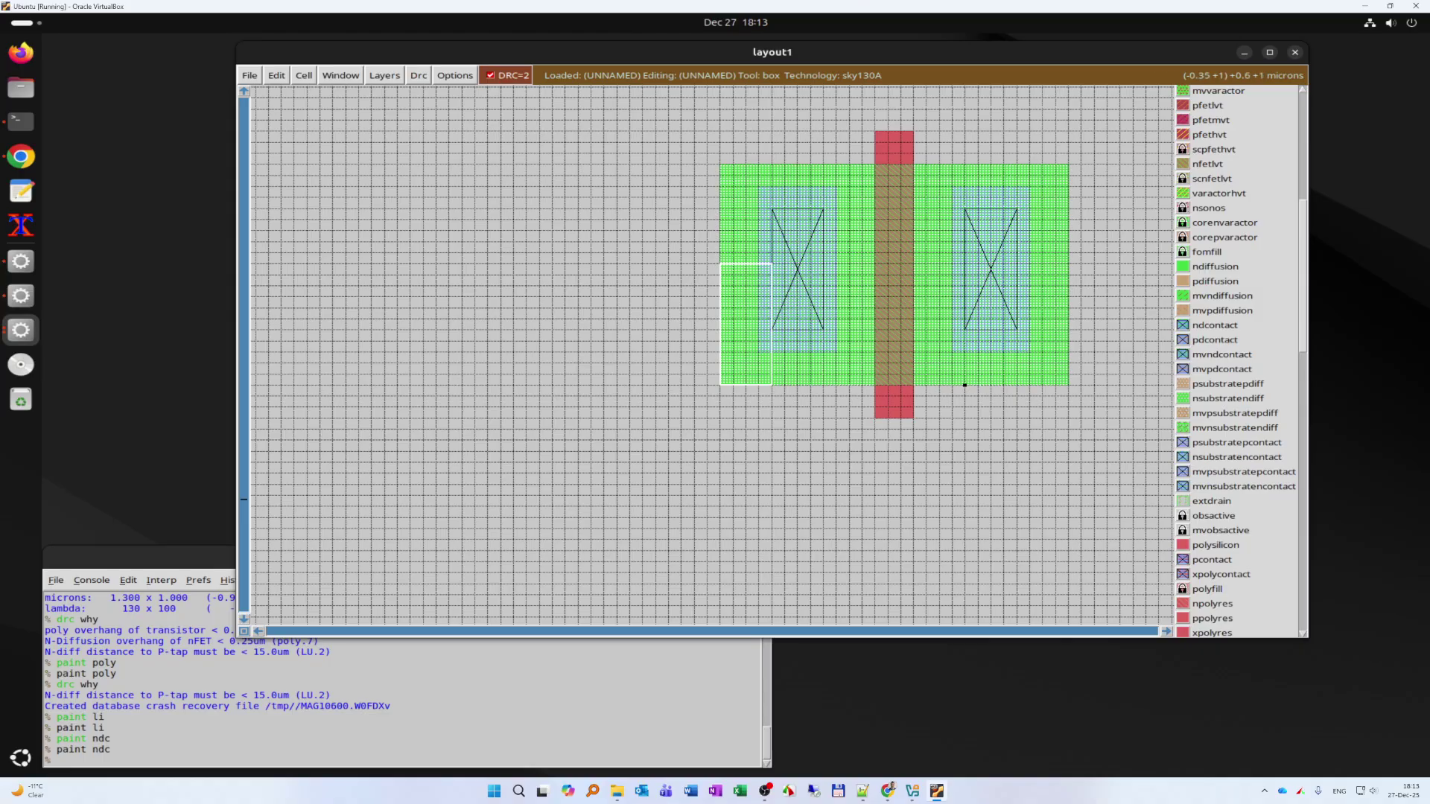
right_click(875, 165)
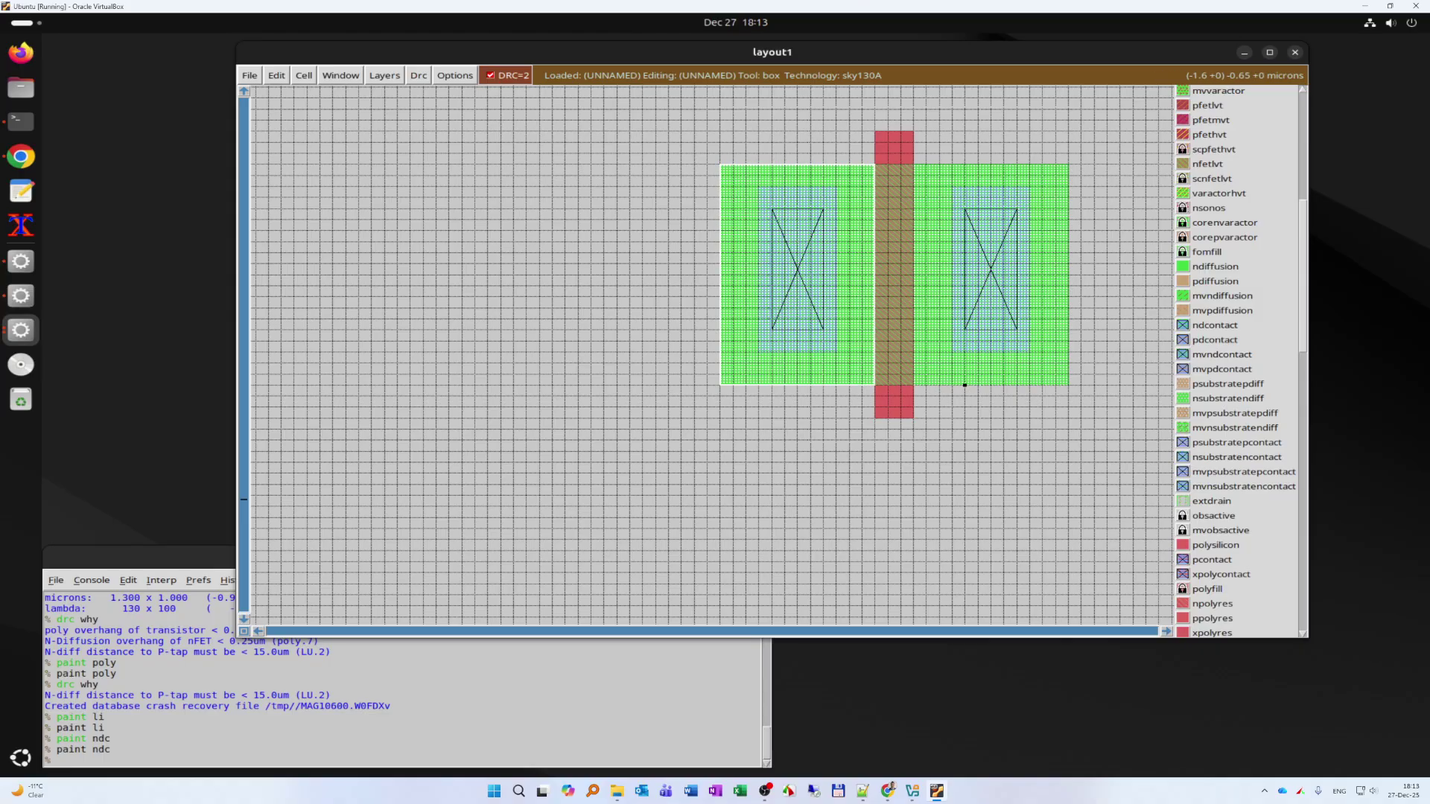
left_click(553, 385)
left_click(566, 385)
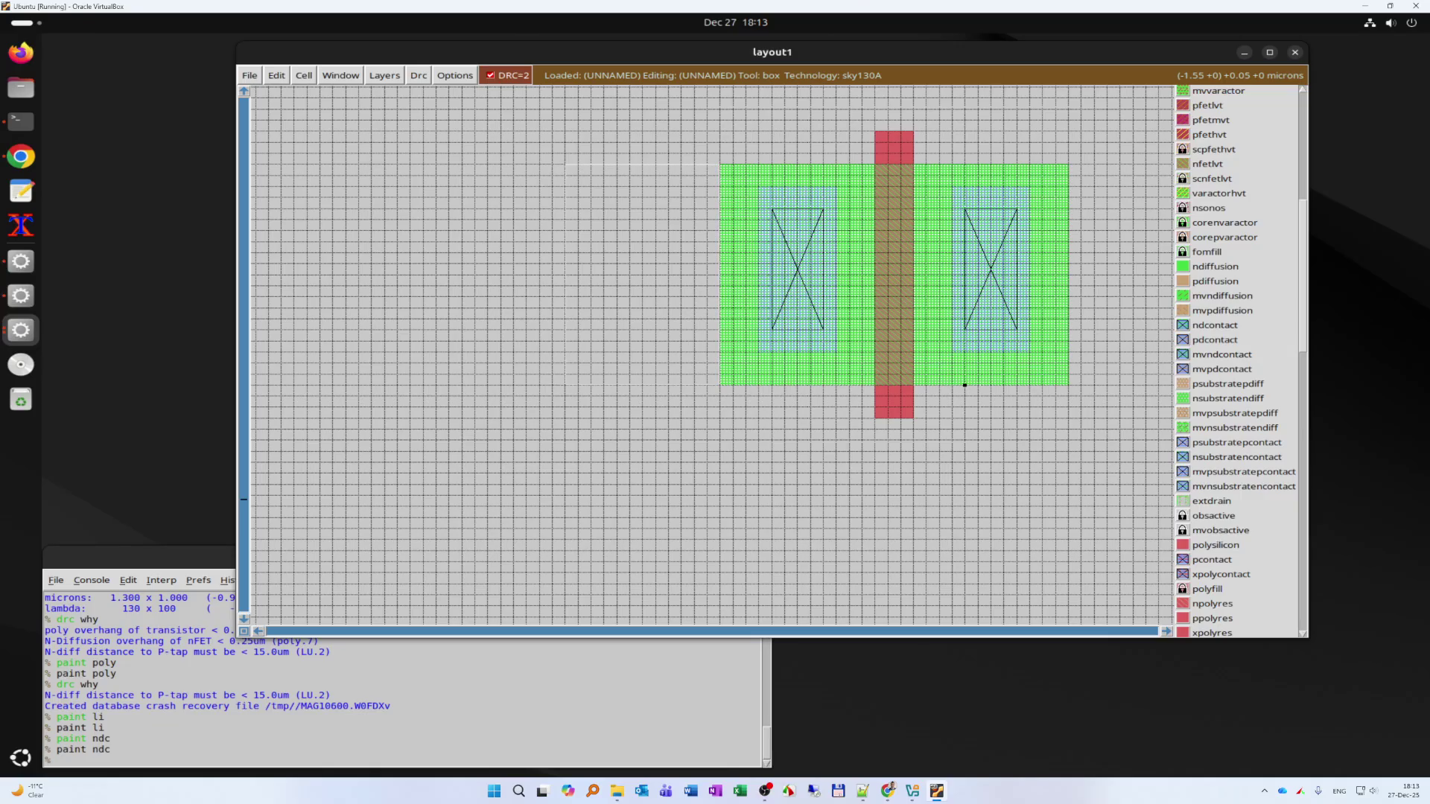
scroll(965, 385, "up", 1)
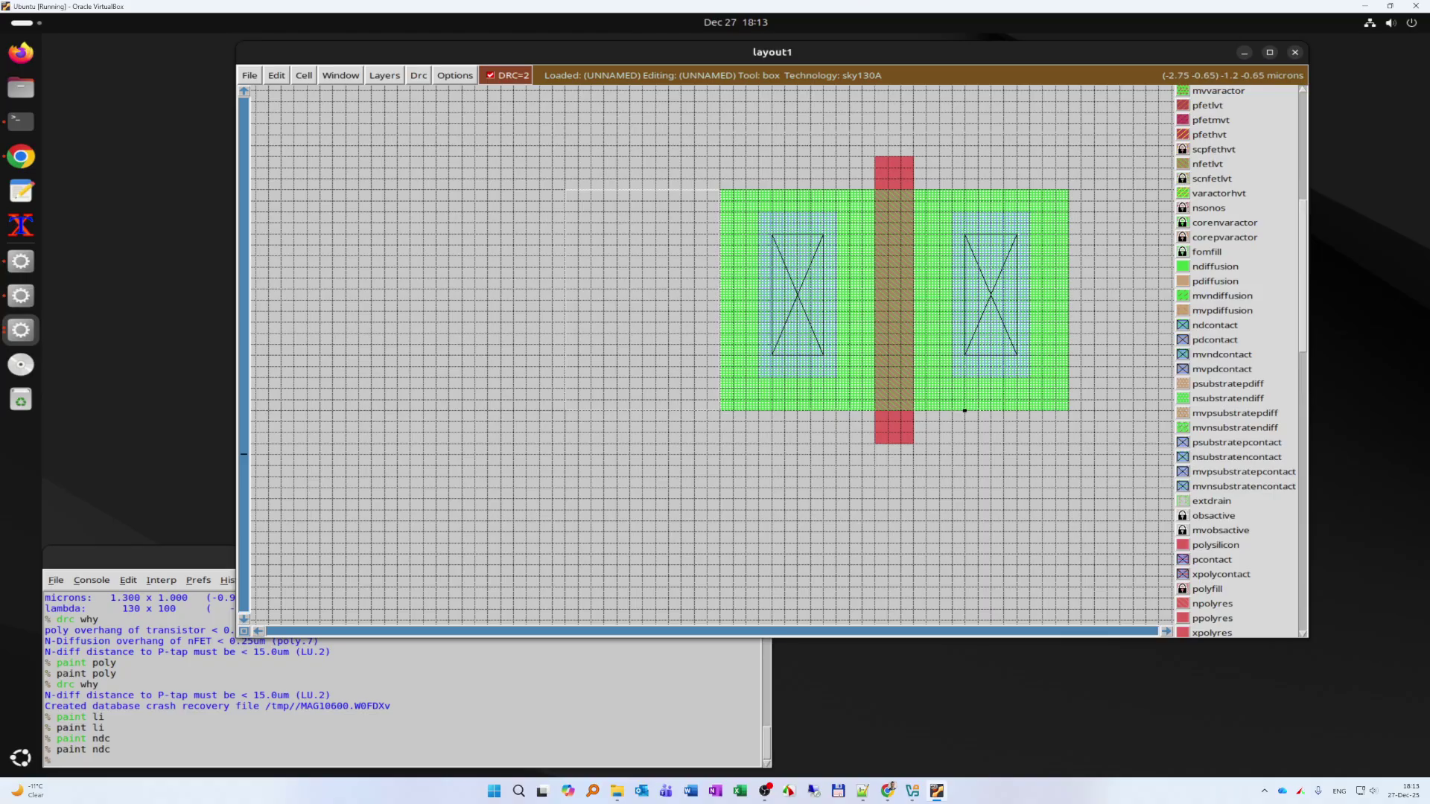
left_click(186, 559)
type("paint ")
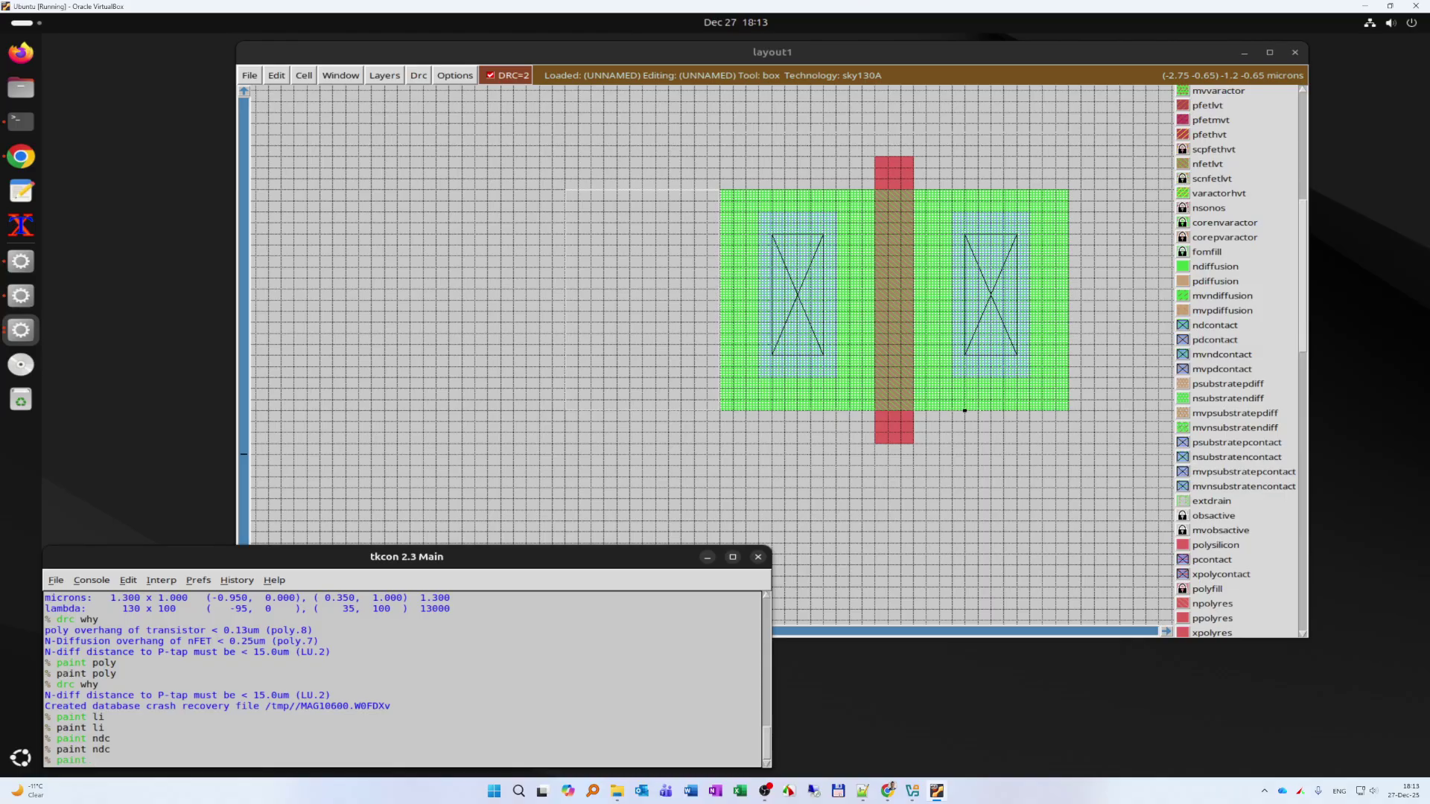
type("psd")
key("Return")
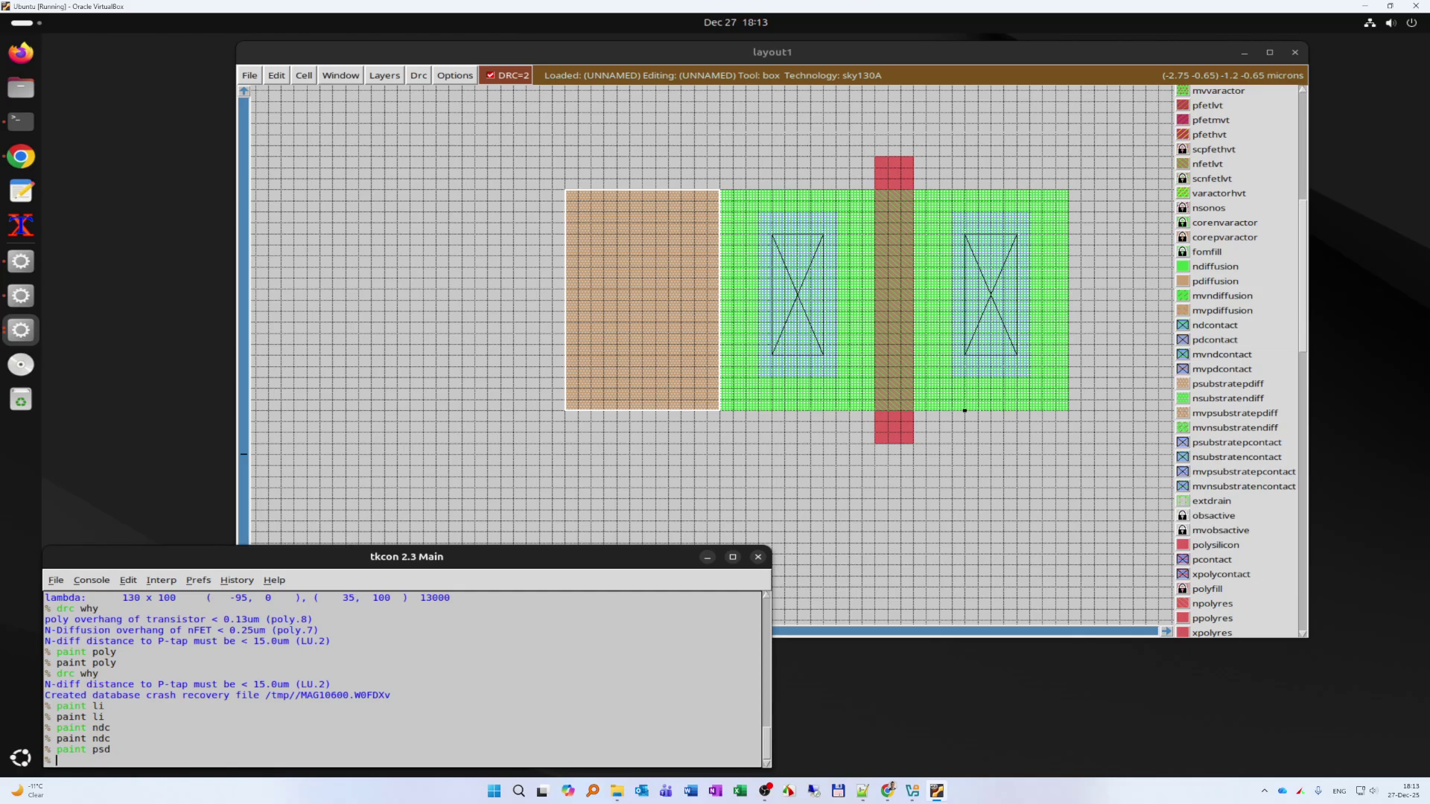
- Match the cursor box to the transistor's left local interconnect, center it in the p-substrate diffusion, and fill it with paint li
left_click(759, 377)
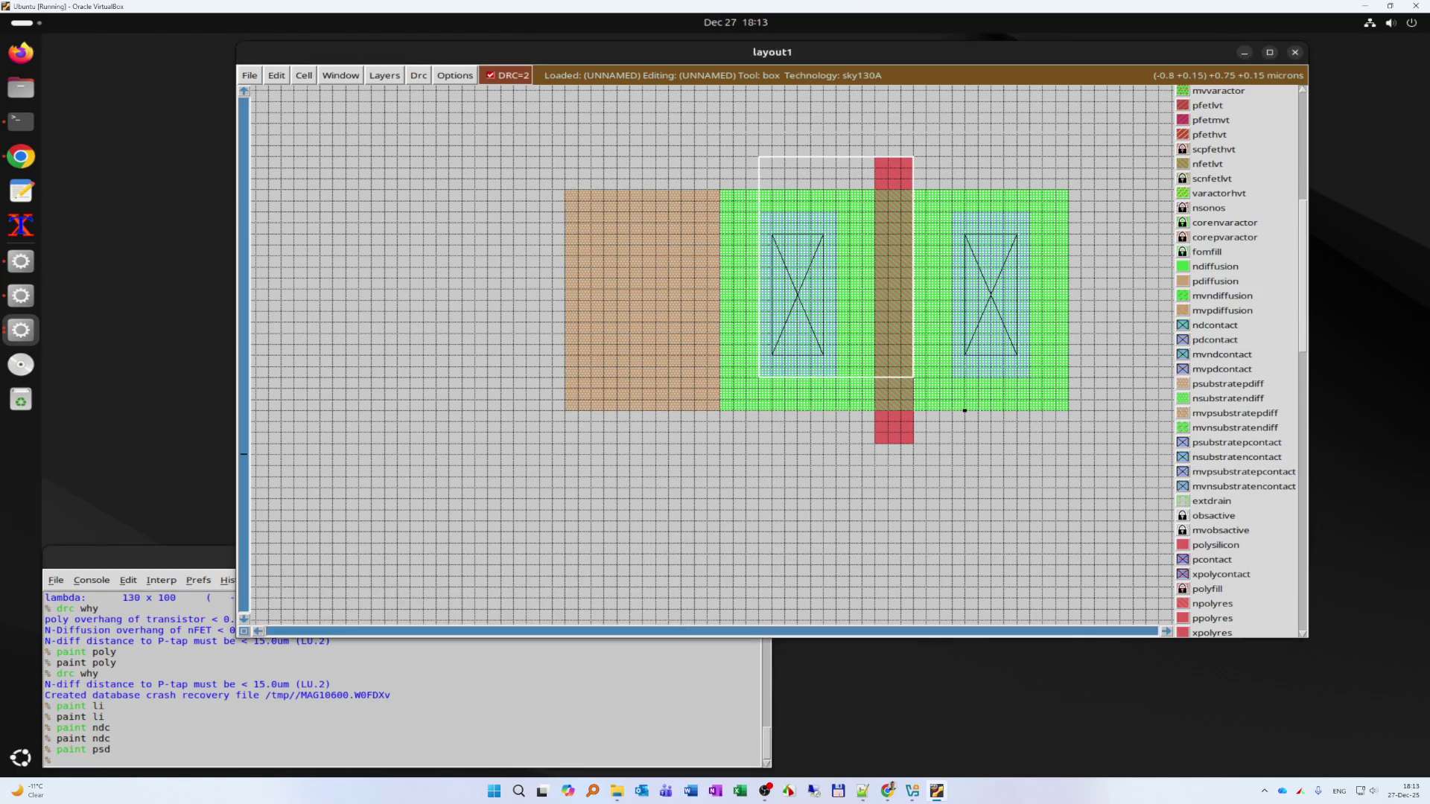
right_click(836, 212)
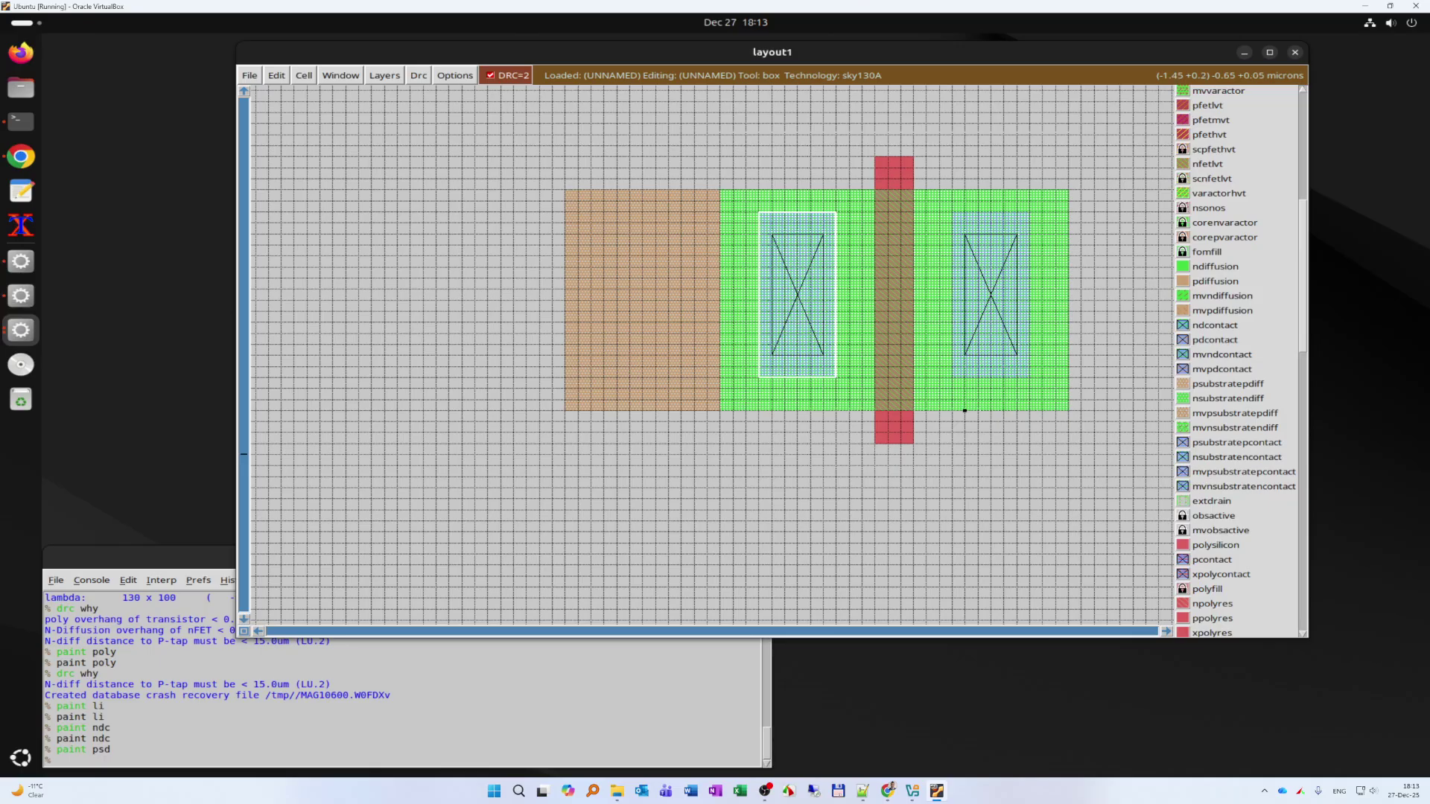
left_click(592, 378)
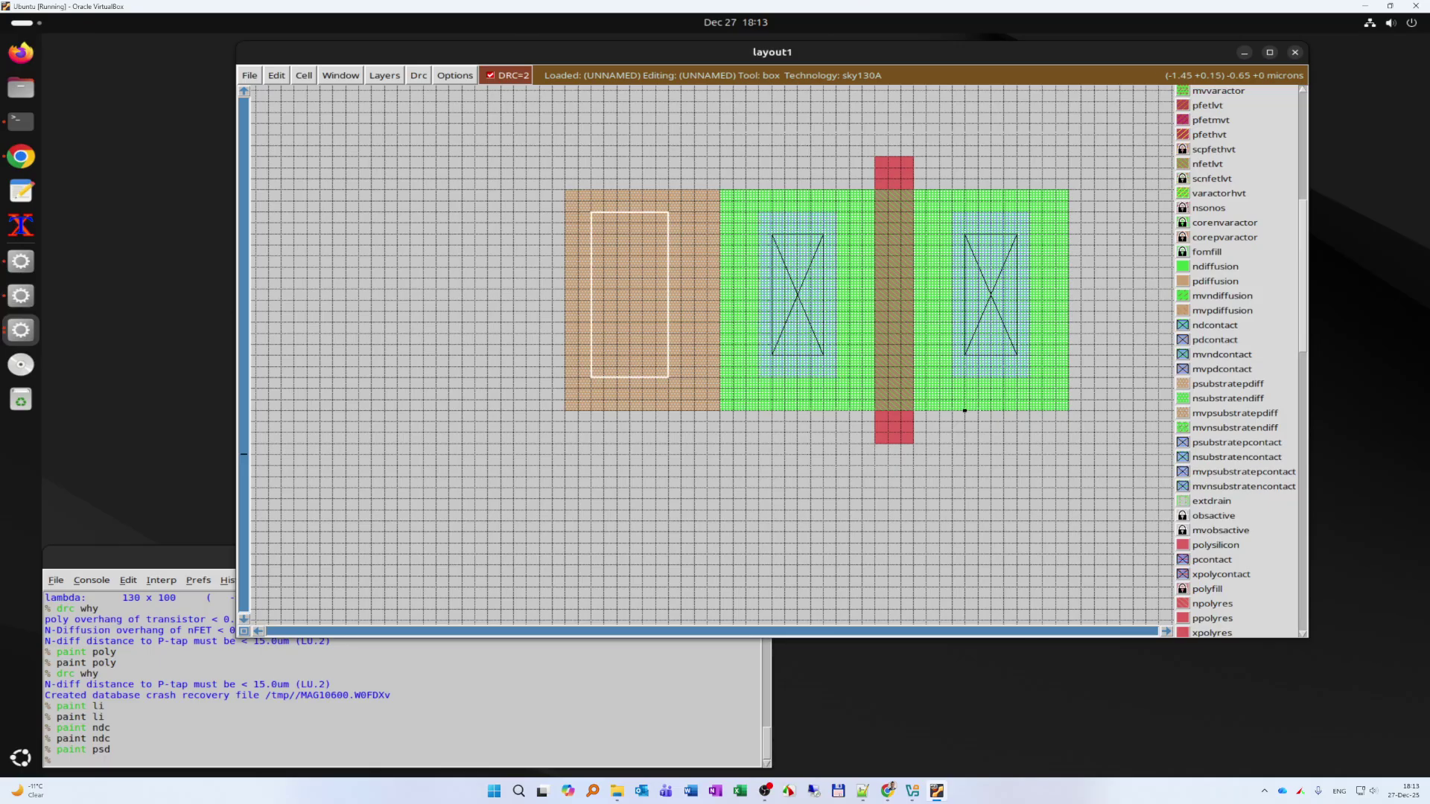
left_click(604, 378)
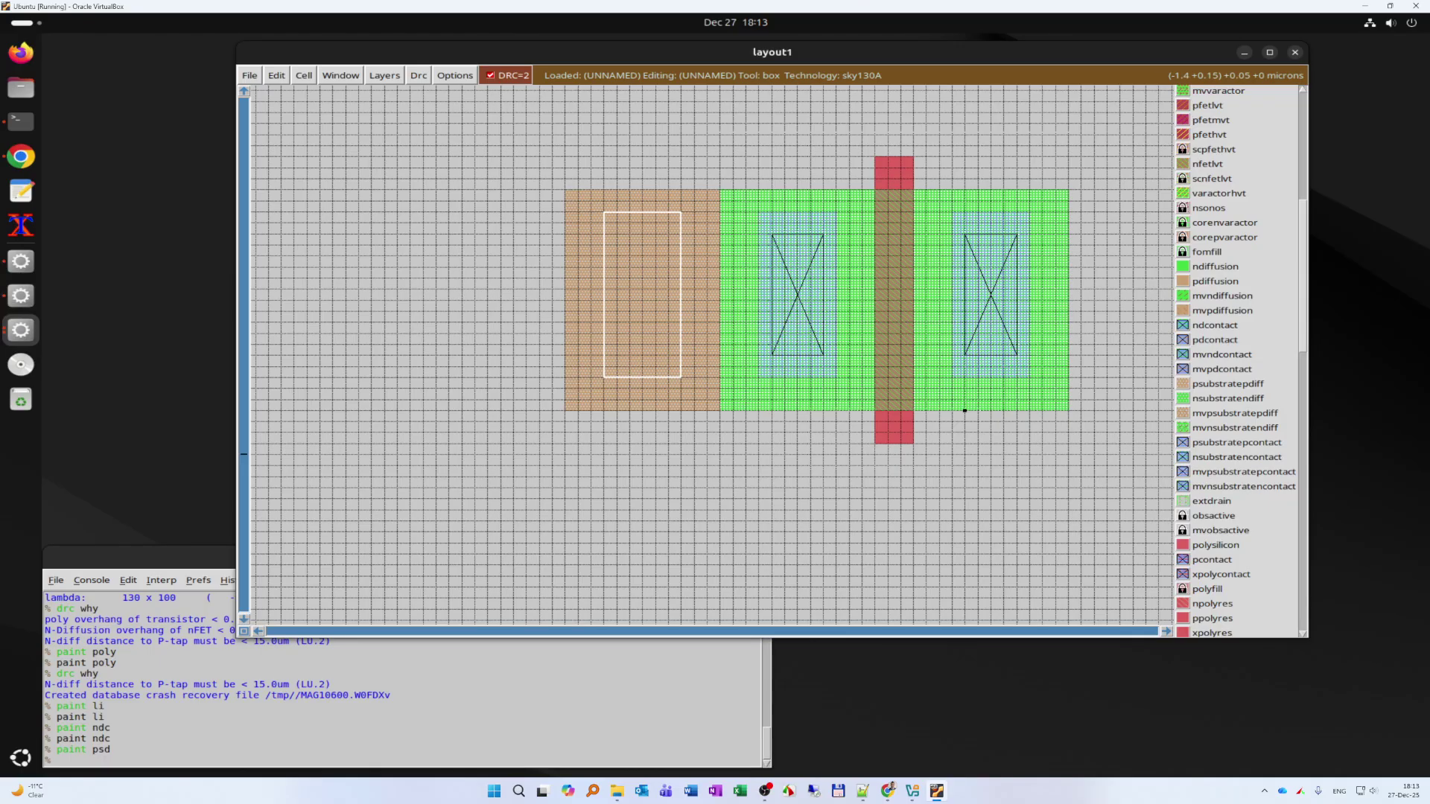
left_click(163, 670)
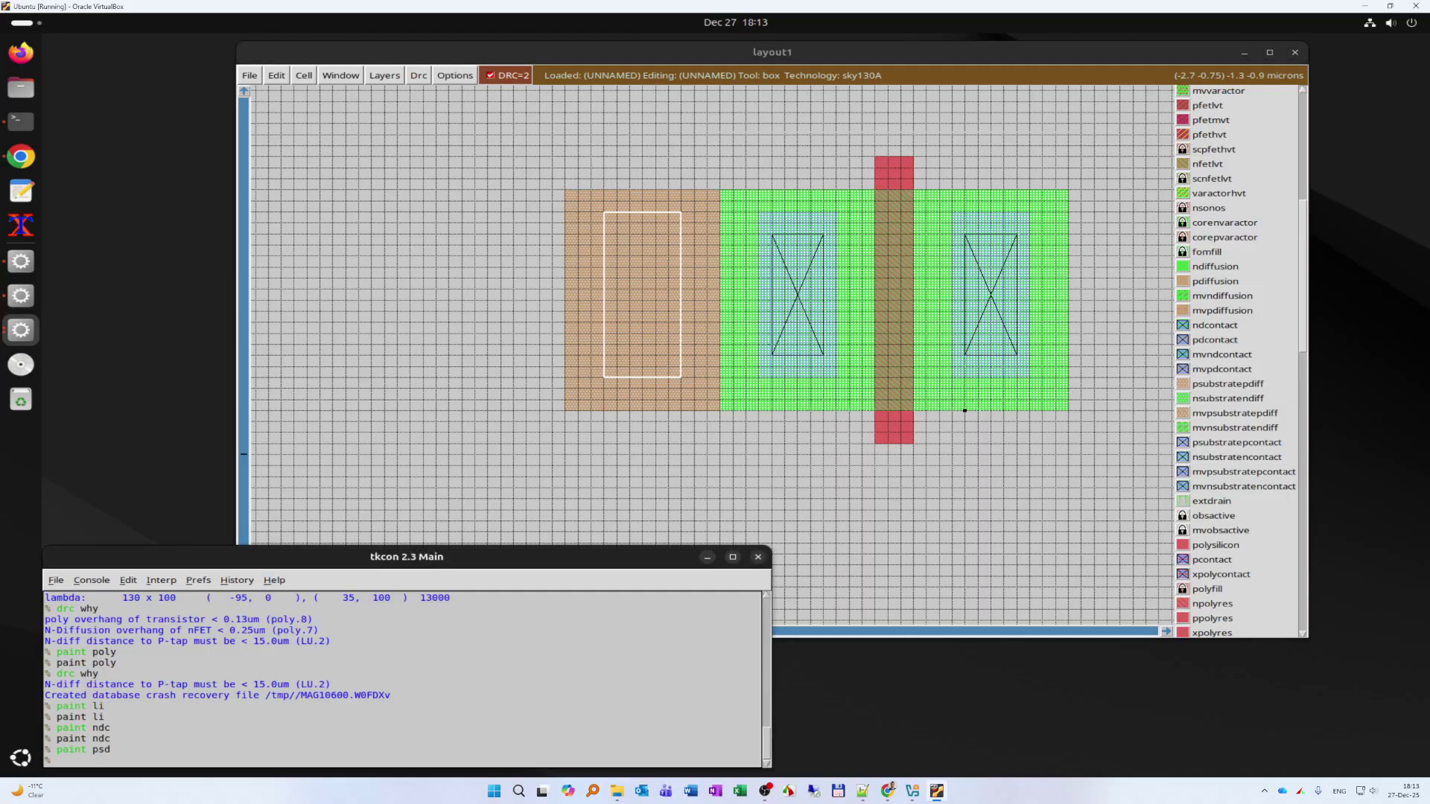
type("paint li")
key("Return")
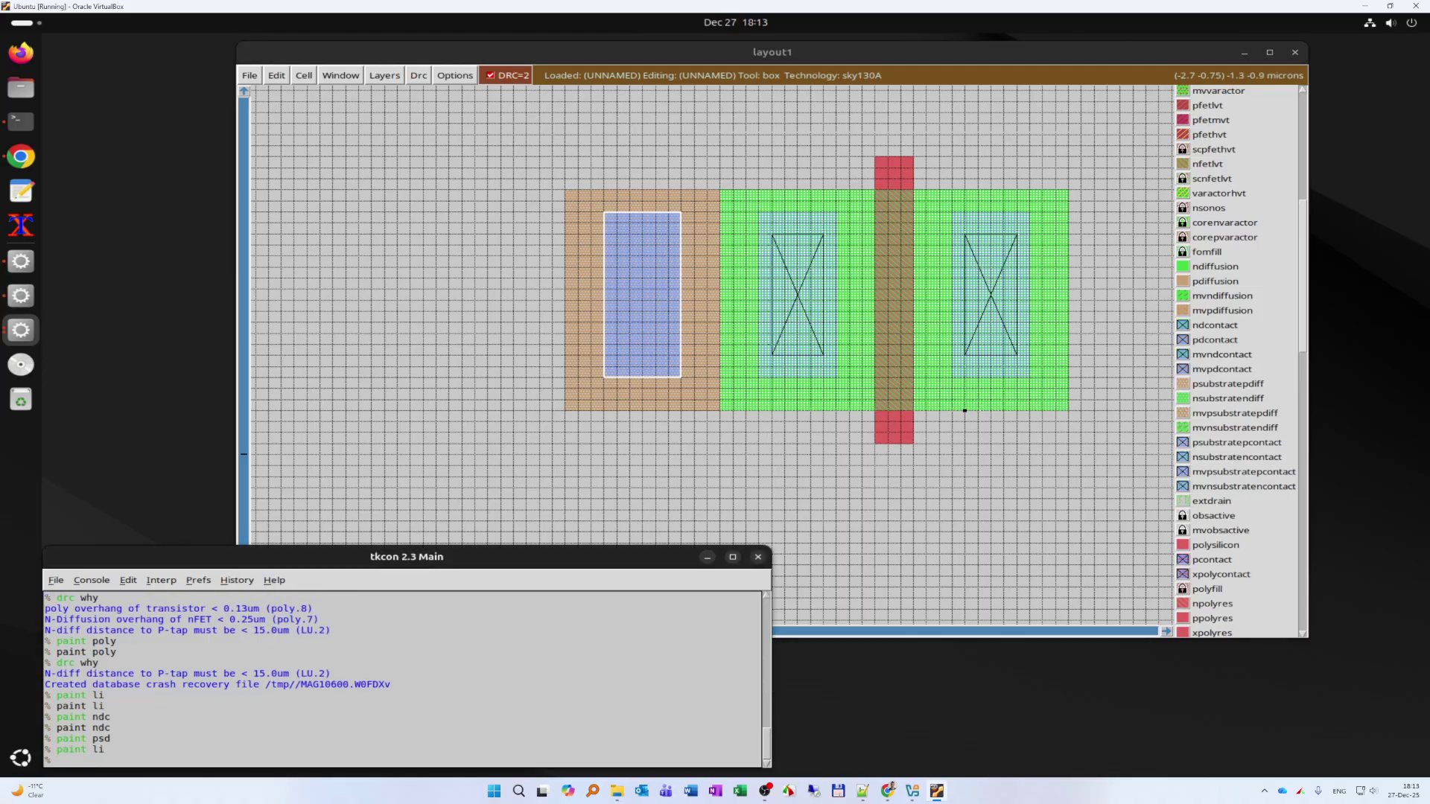
- Match the cursor box to the left diffusion contact, center it in the substrate tap's local interconnect, and fill it with paint psc
left_click(772, 355)
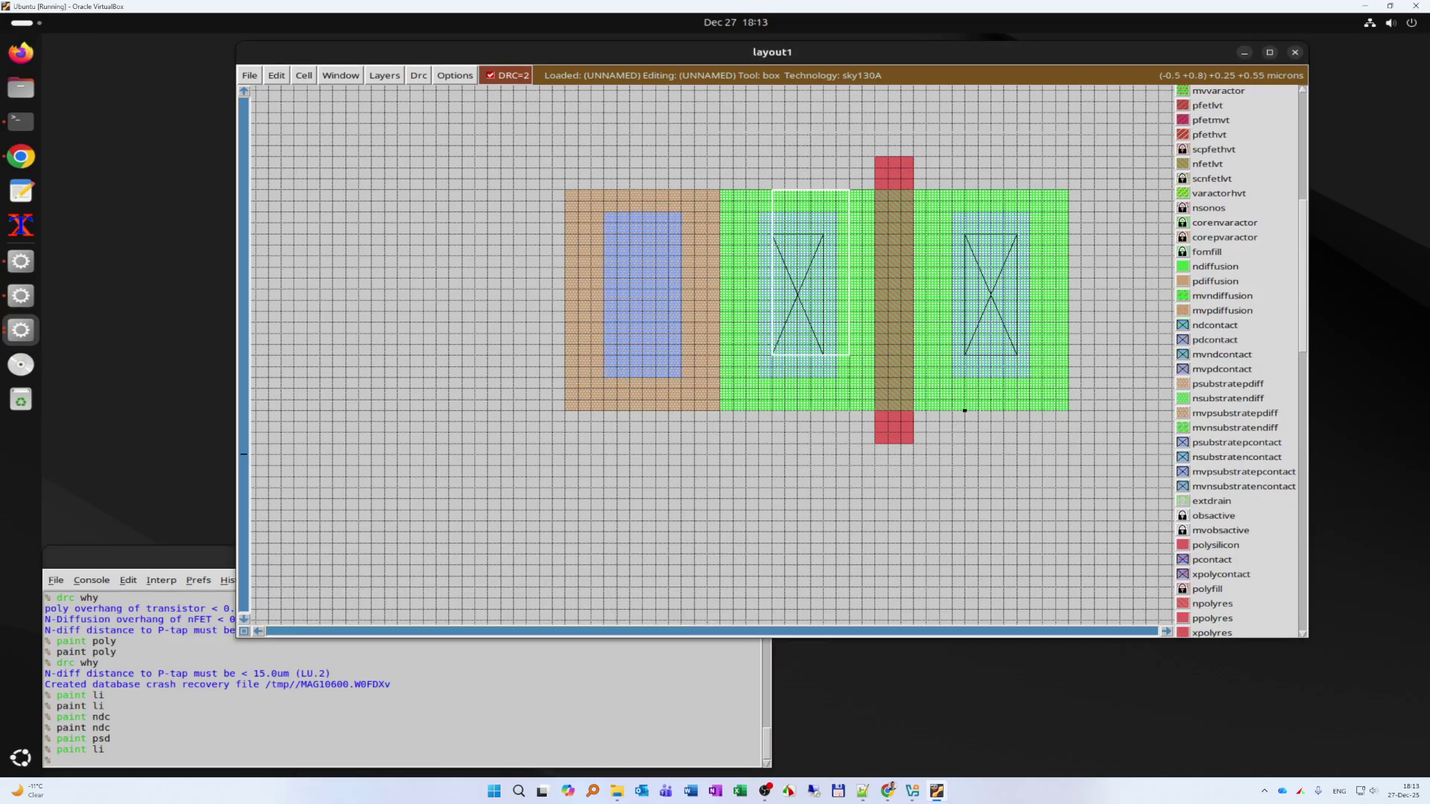
right_click(823, 235)
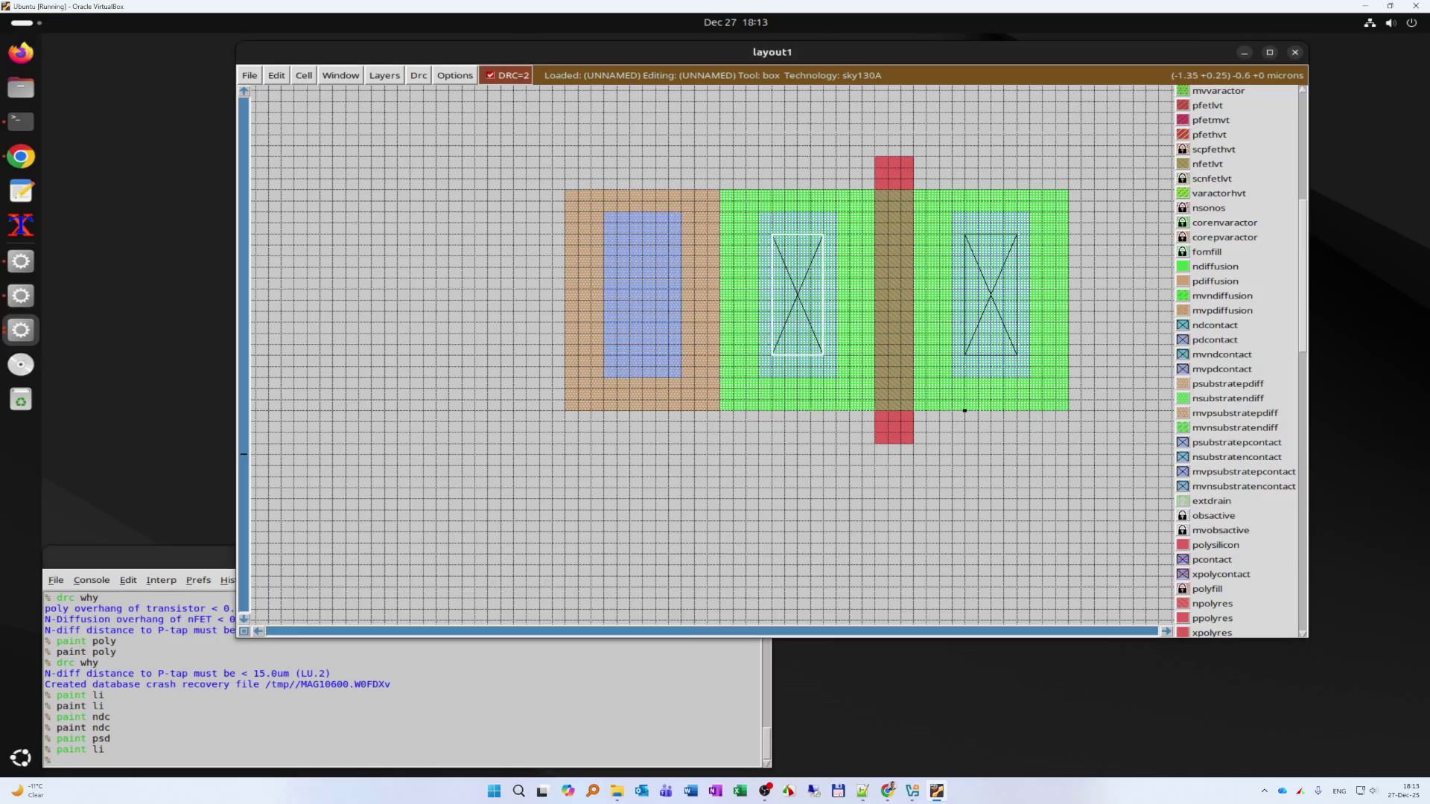
left_click(617, 355)
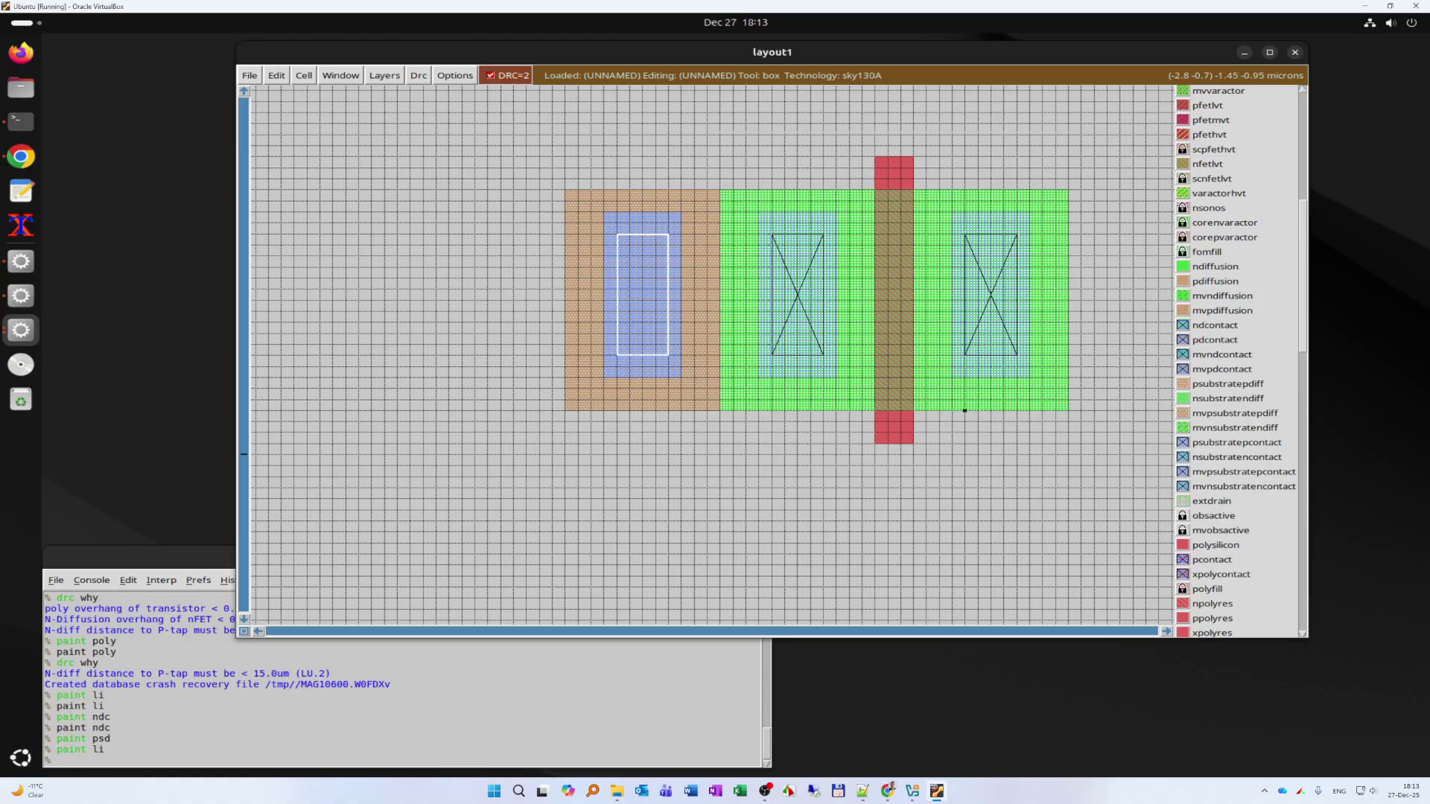
left_click(56, 761)
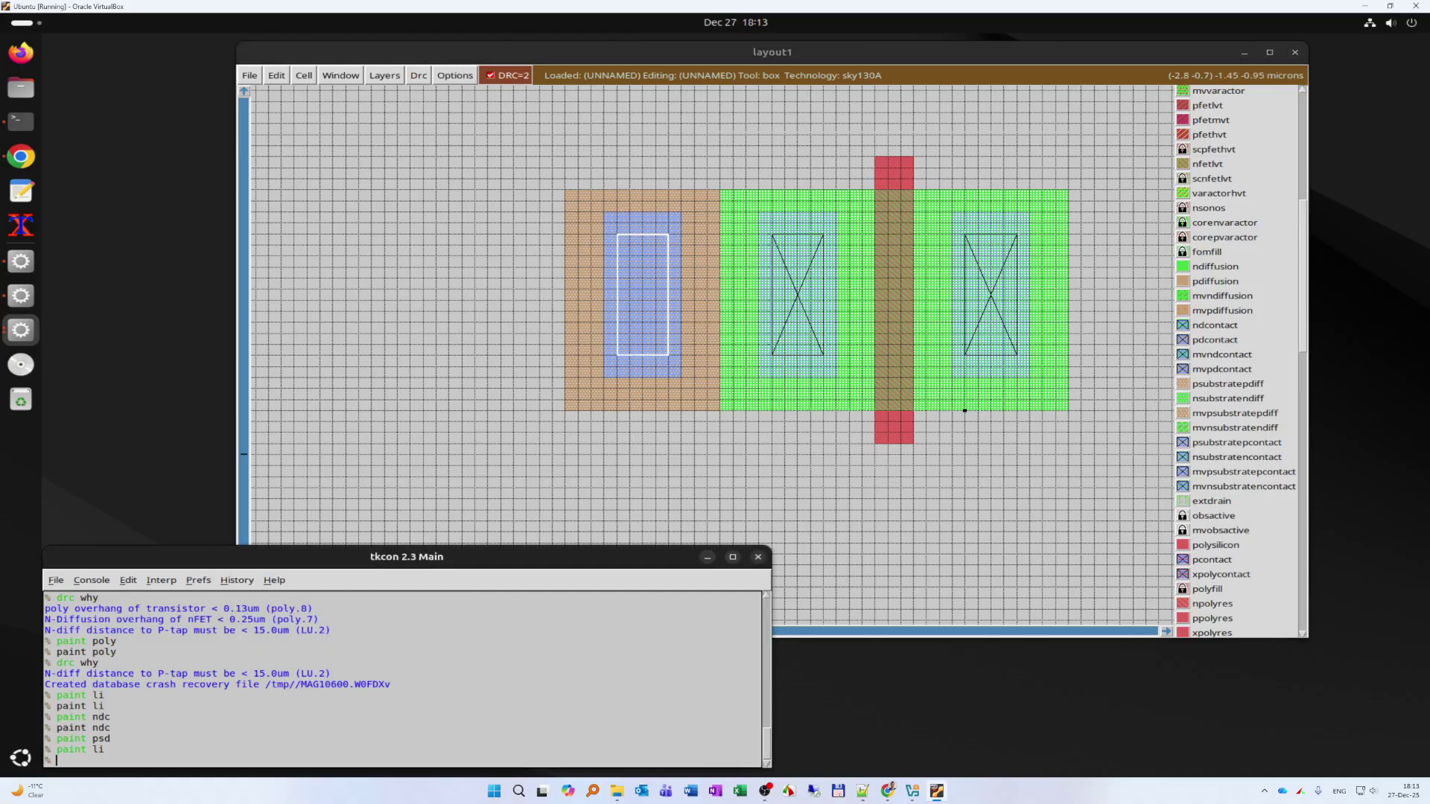
type("paint psc")
key("Return")
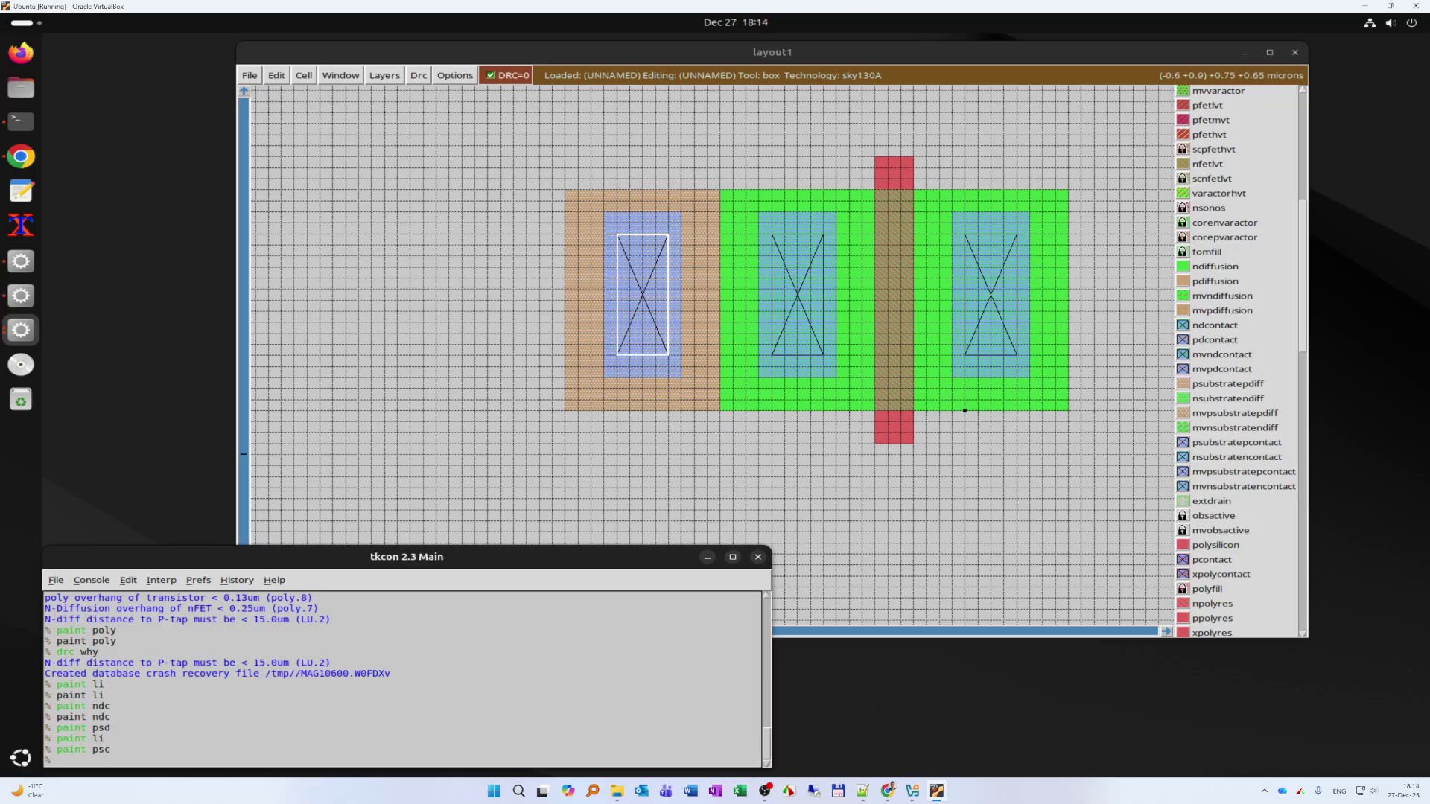
- Enclose the whole transistor and its substrate tap in the cursor box and check it for design-rule errors with drc why
scroll(713, 354, "down", 1)
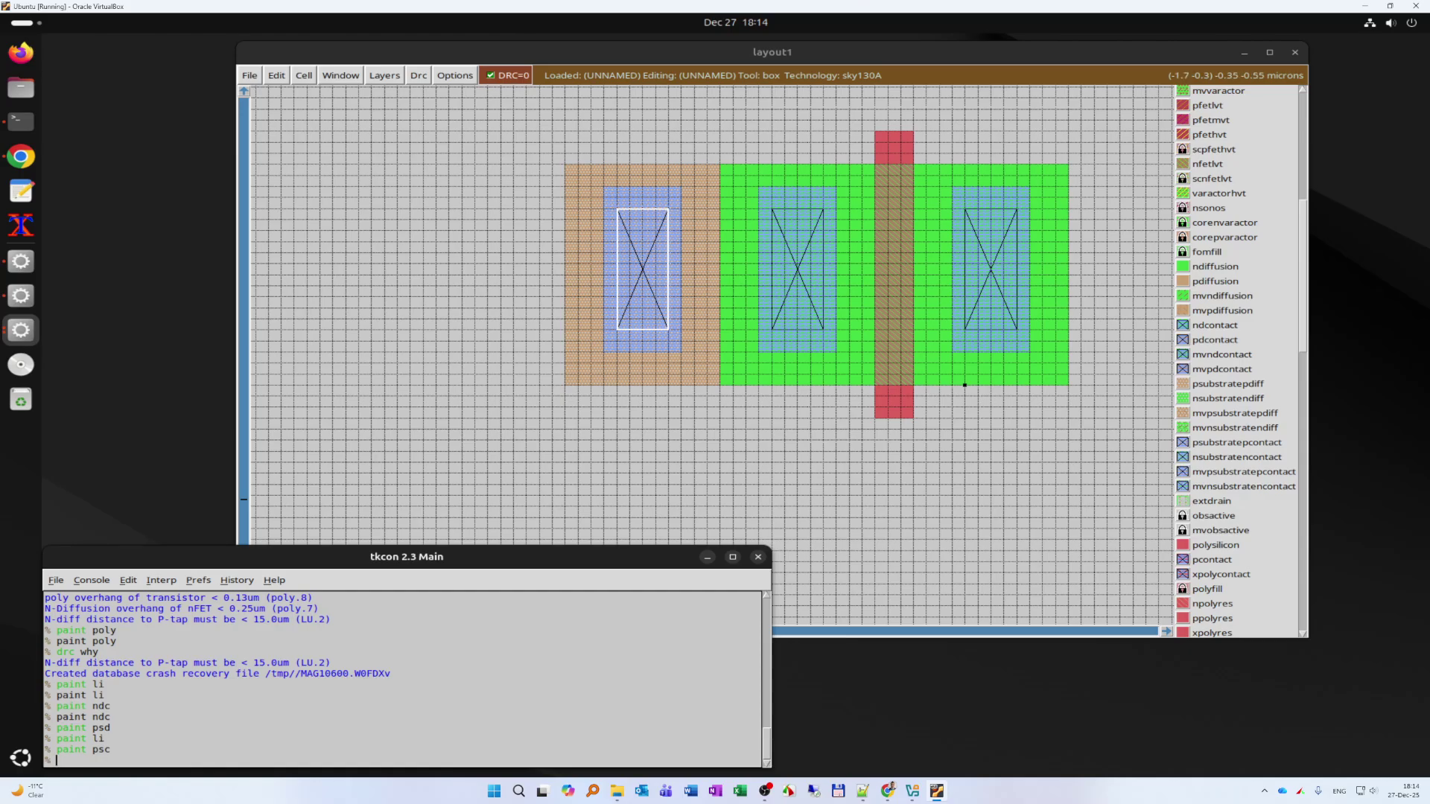
left_click(527, 454)
left_click(1093, 120)
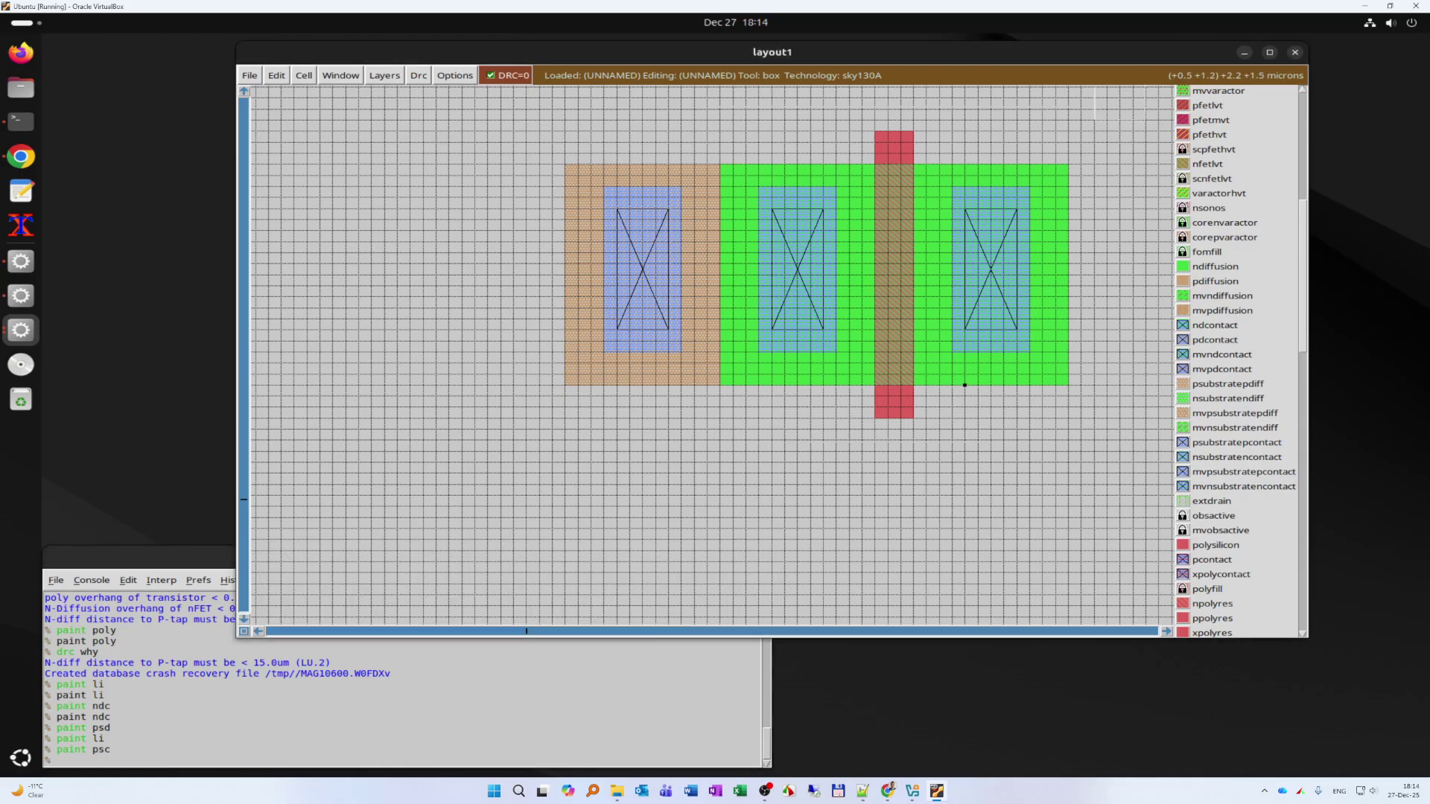
left_click(526, 462)
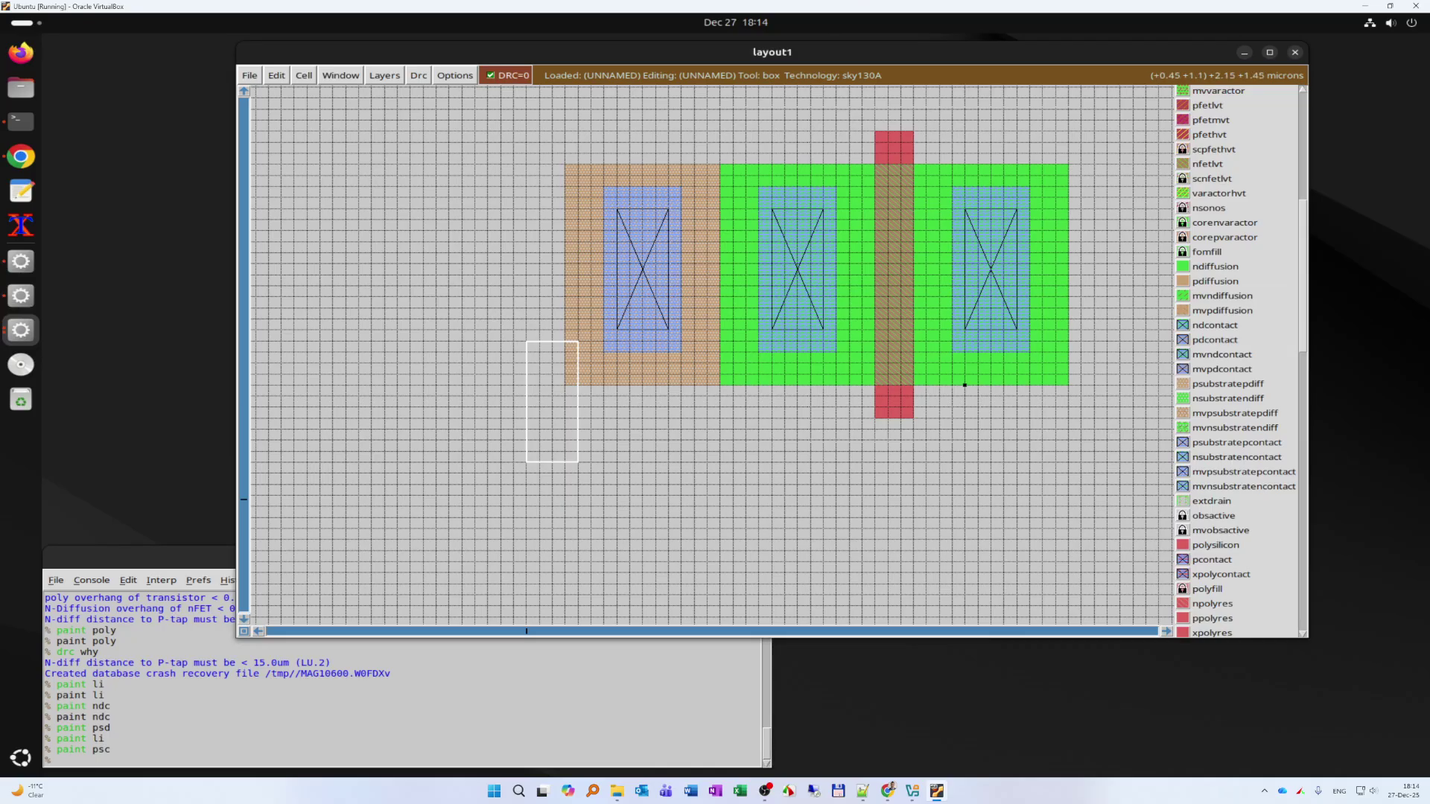
right_click(1093, 121)
left_click(74, 752)
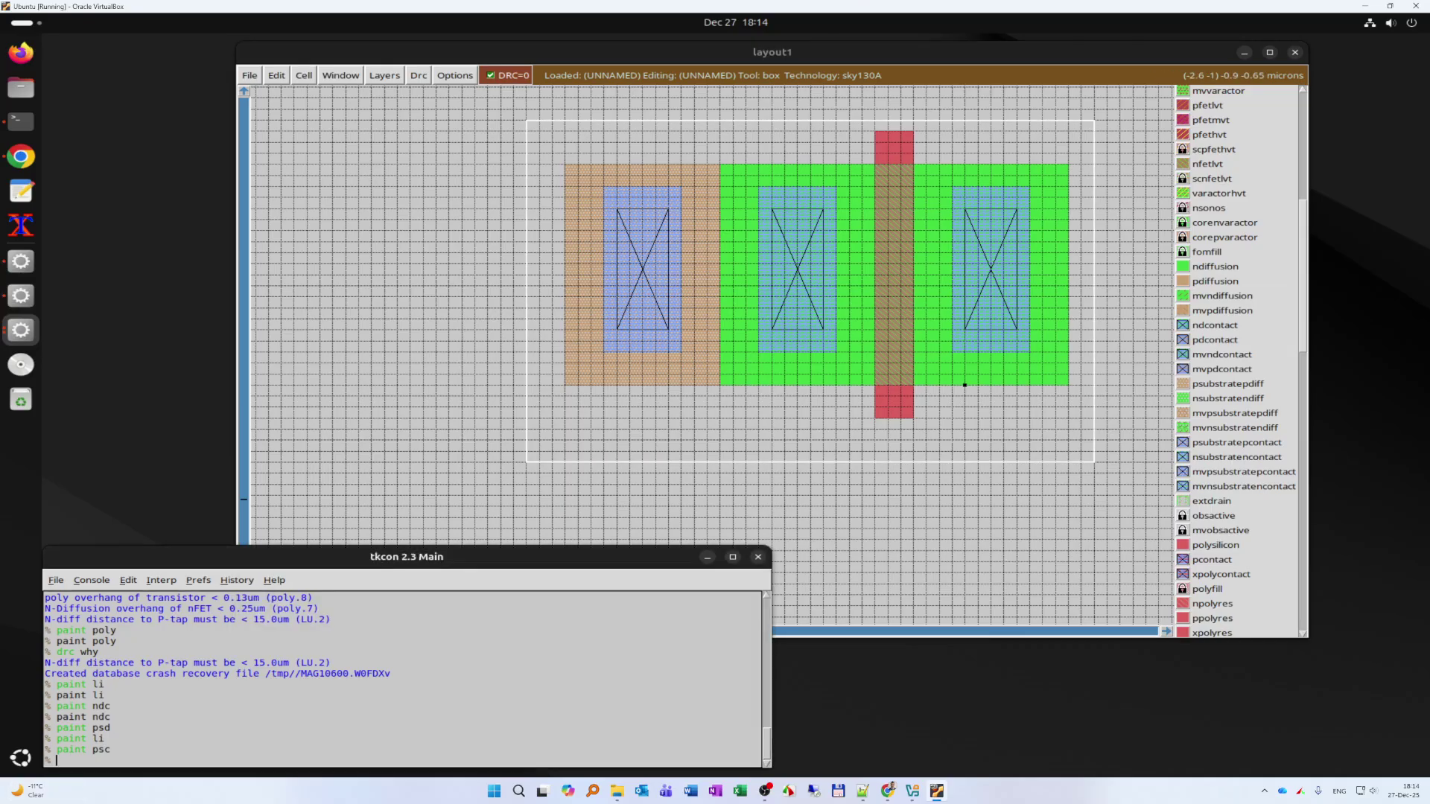
type("drc why")
key("Return")
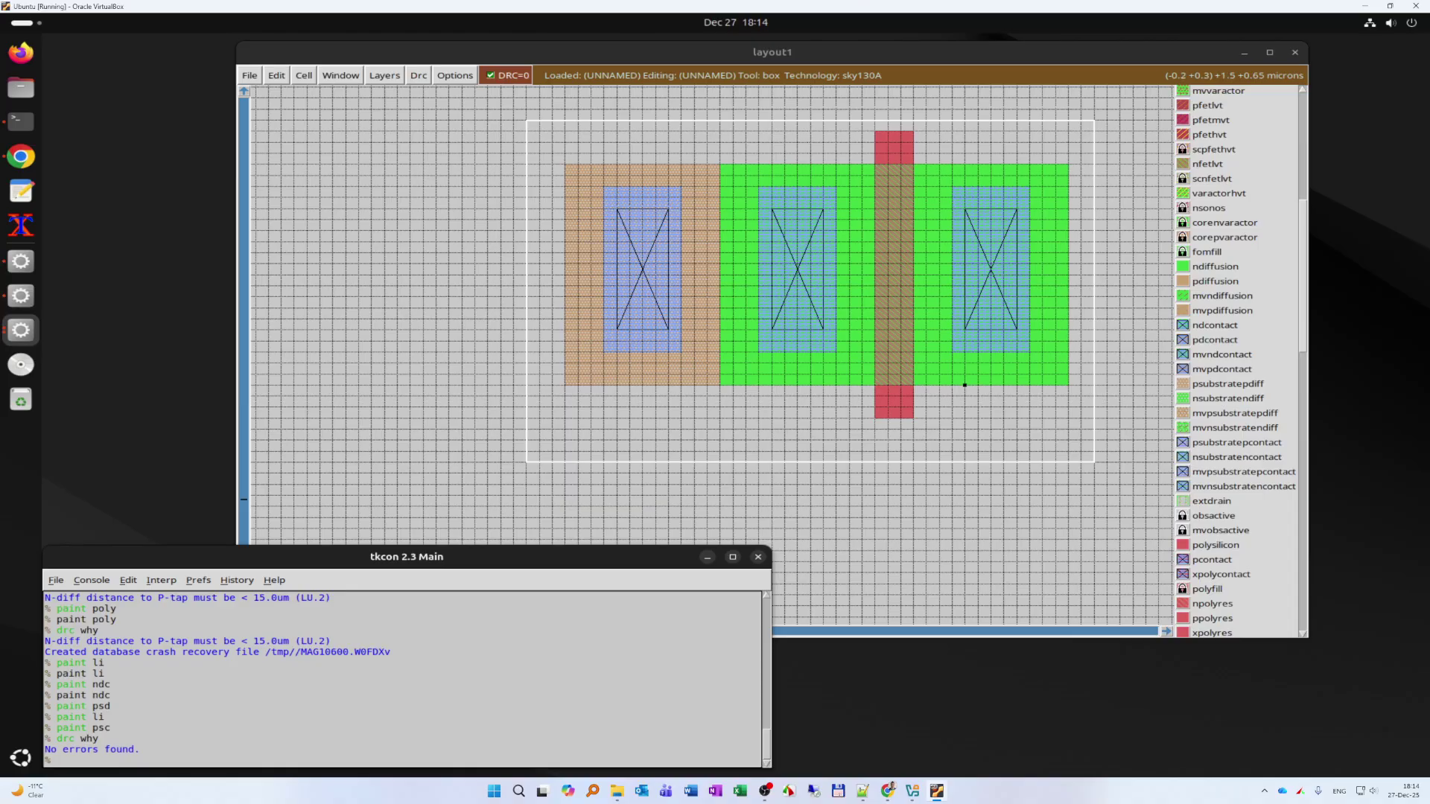
- Reposition the cursor box so it surrounds the complete transistor and substrate tap, with margin on every side
scroll(713, 353, "up", 1)
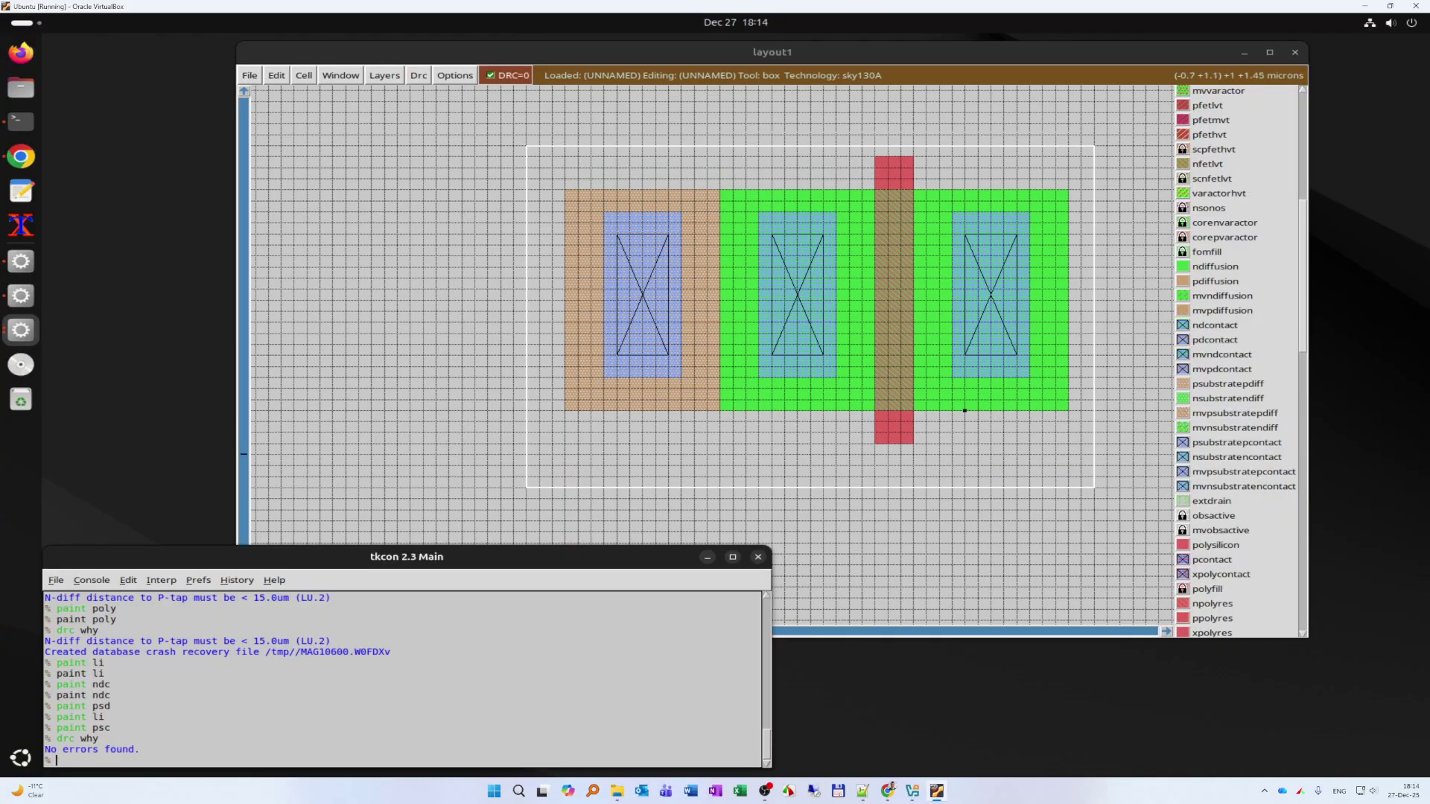
scroll(713, 358, "up", 1)
scroll(713, 357, "up", 3)
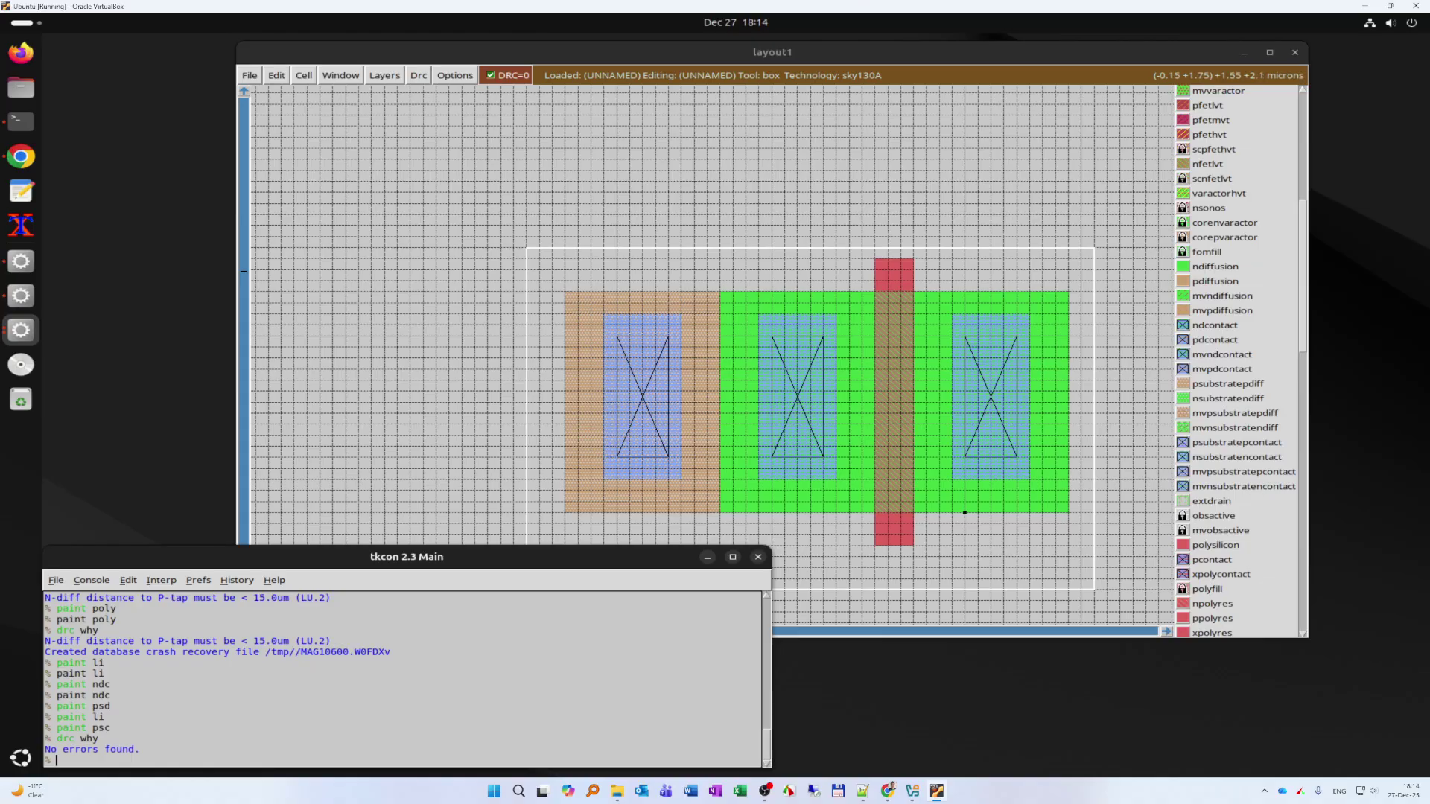
scroll(713, 357, "down", 5)
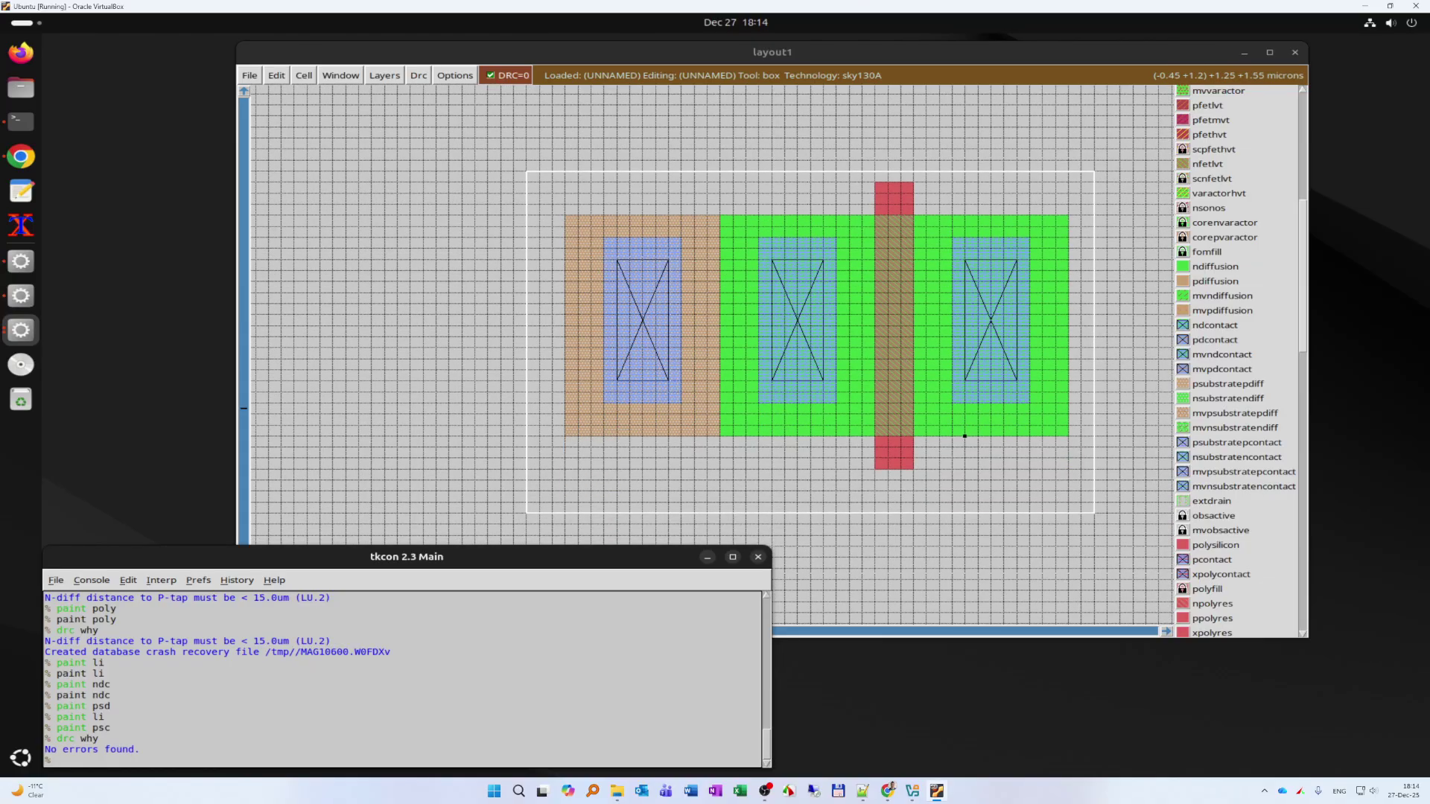
left_click(540, 439)
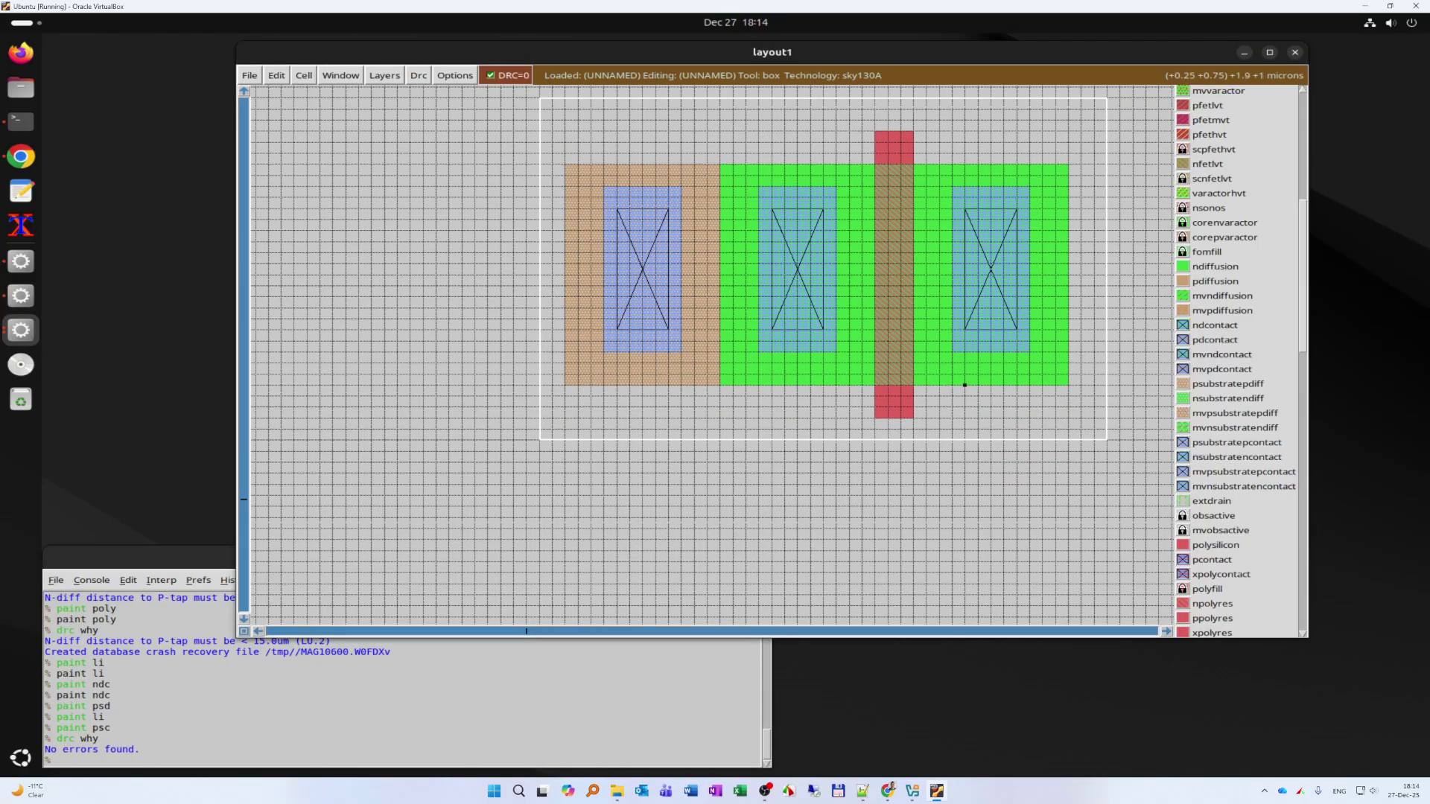
left_click(488, 496)
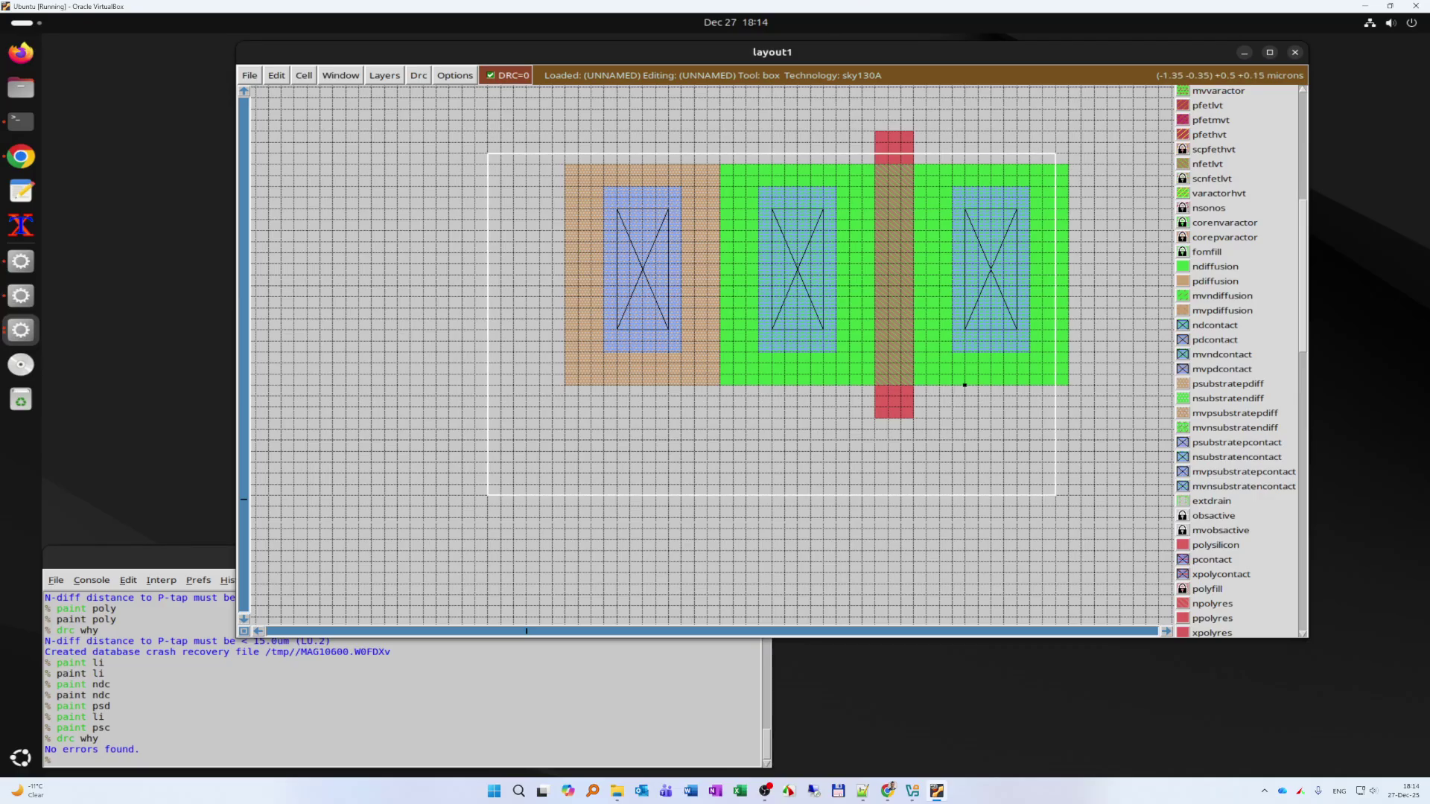
key("shift+z")
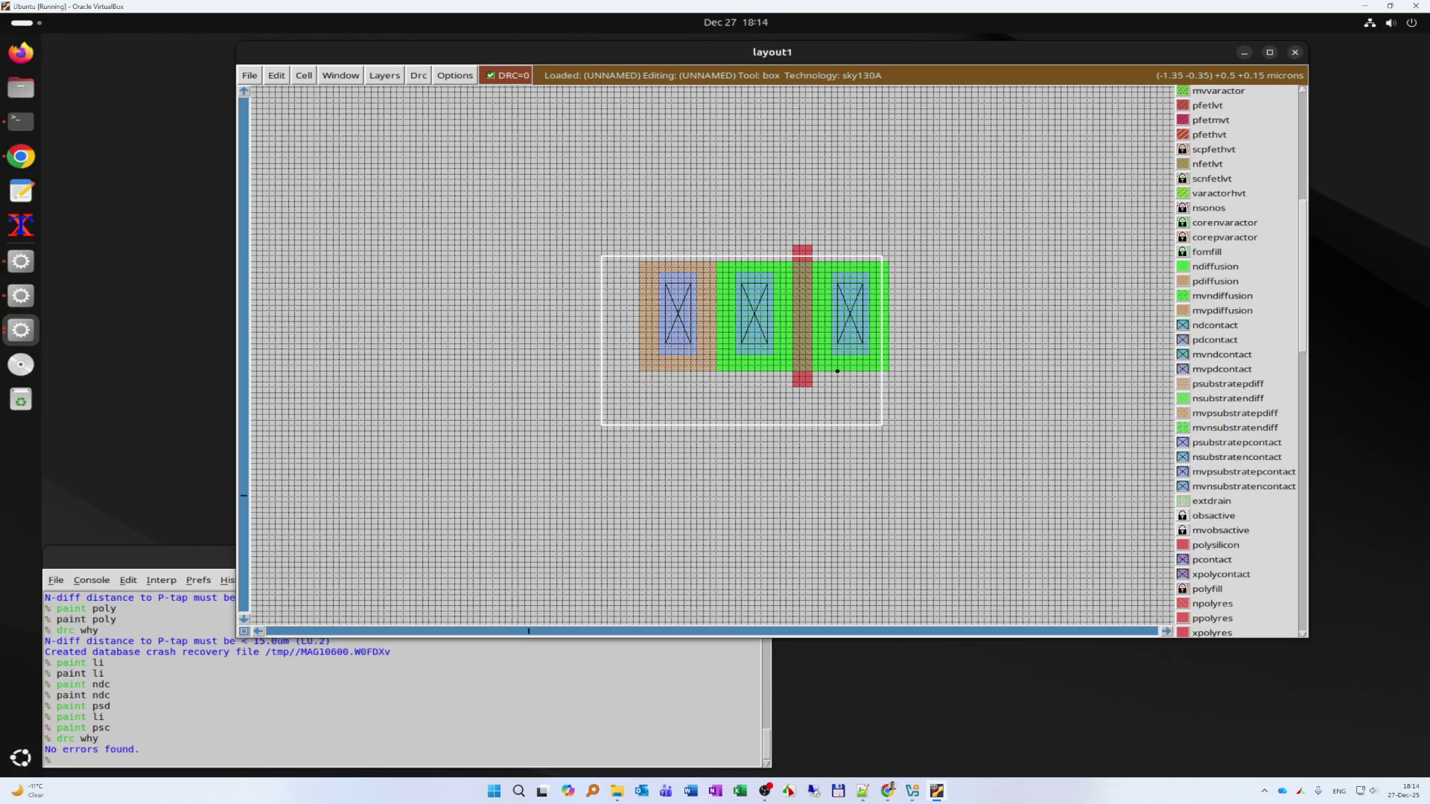
key("shift+z")
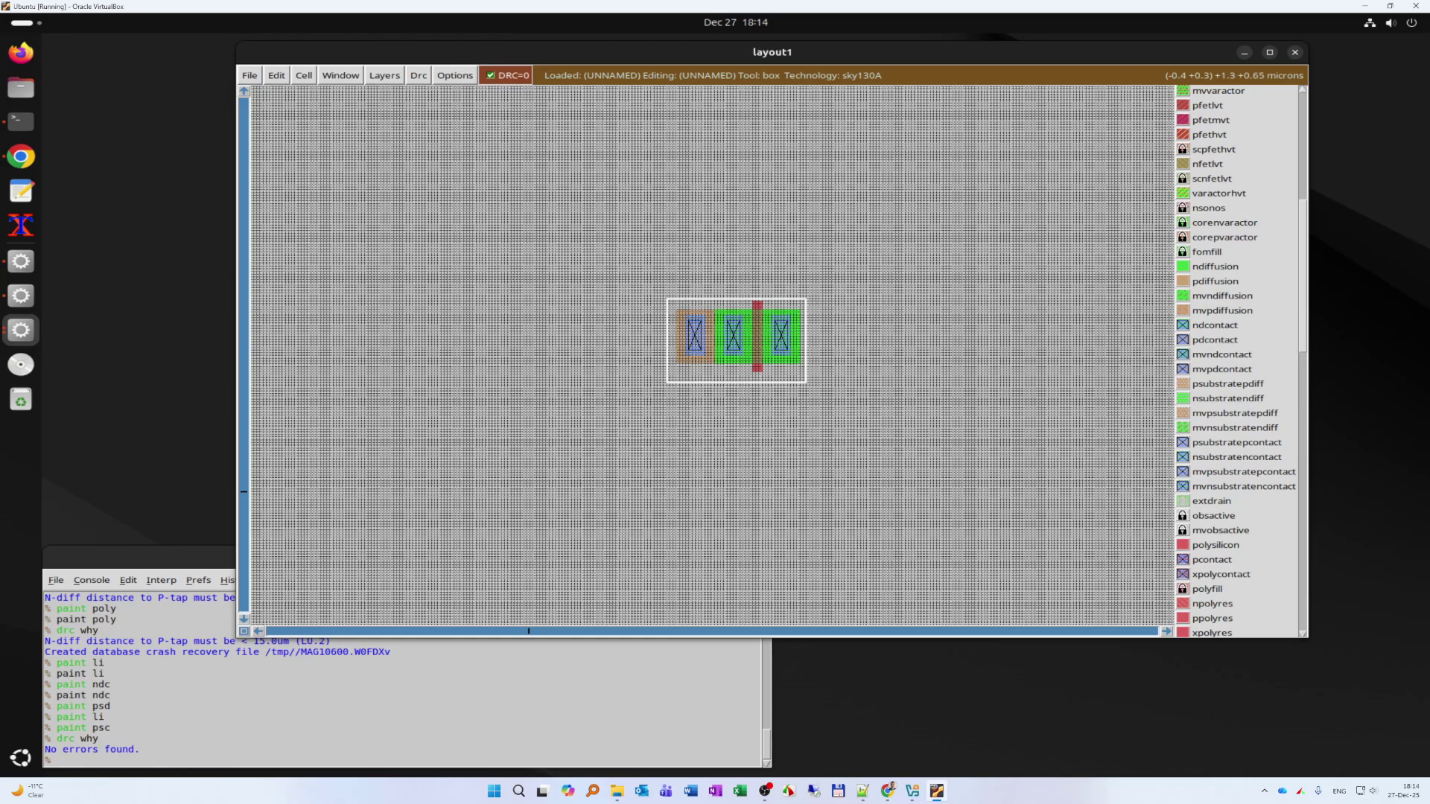
key("z")
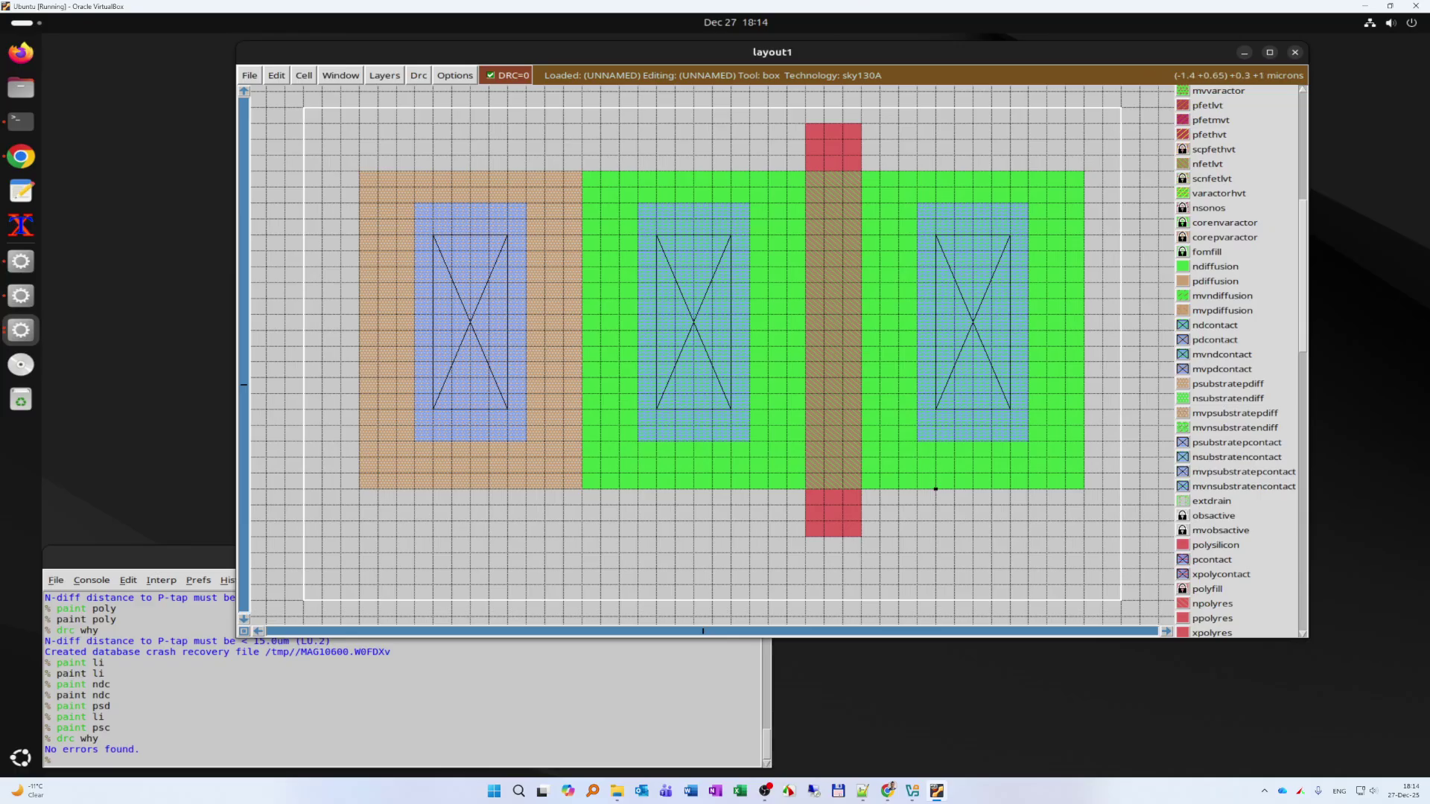
- Select everything inside the cursor box with select area and duplicate it upward with copy n 30
left_click(216, 682)
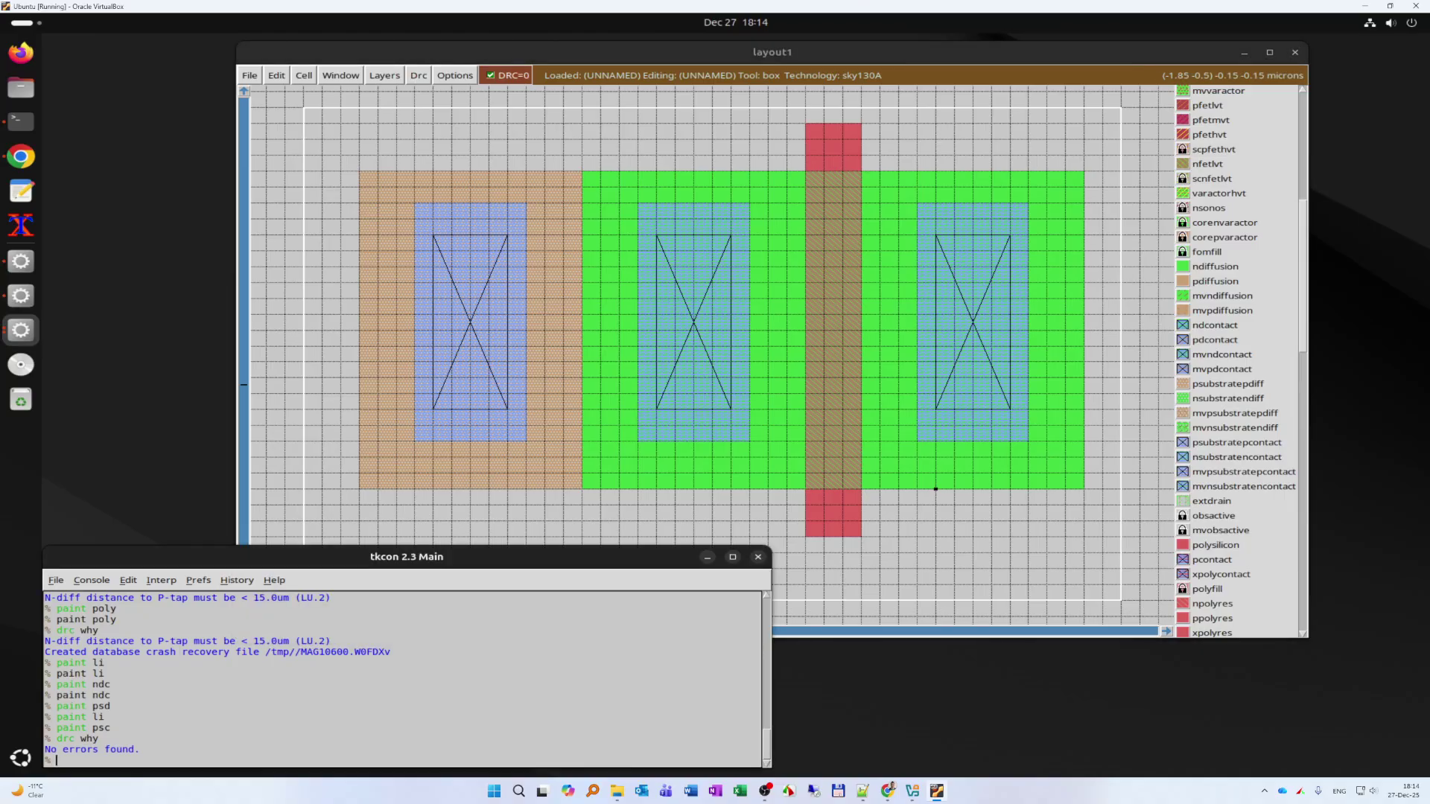
type("select area")
key("Return")
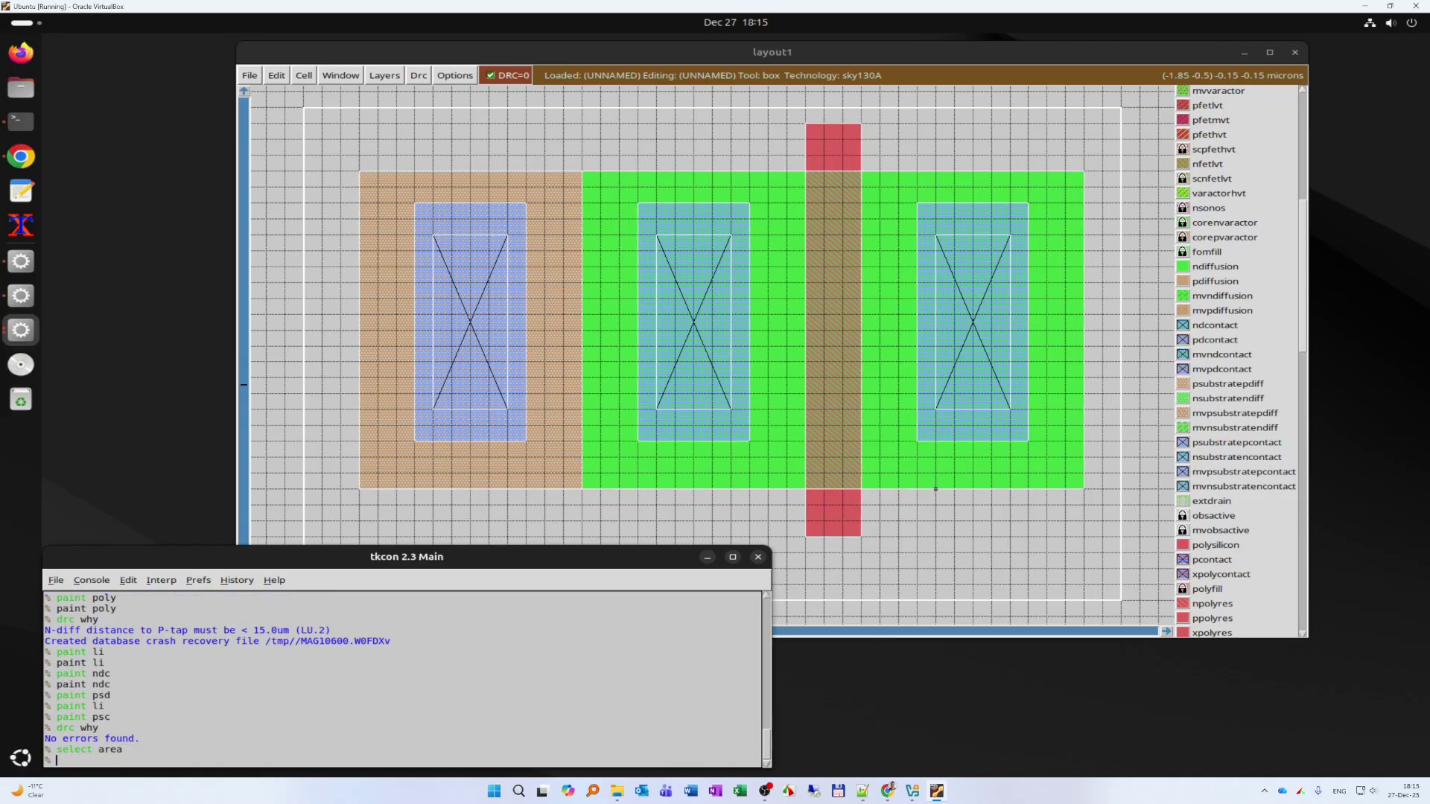
type("copy")
type("n 30")
key("Return")
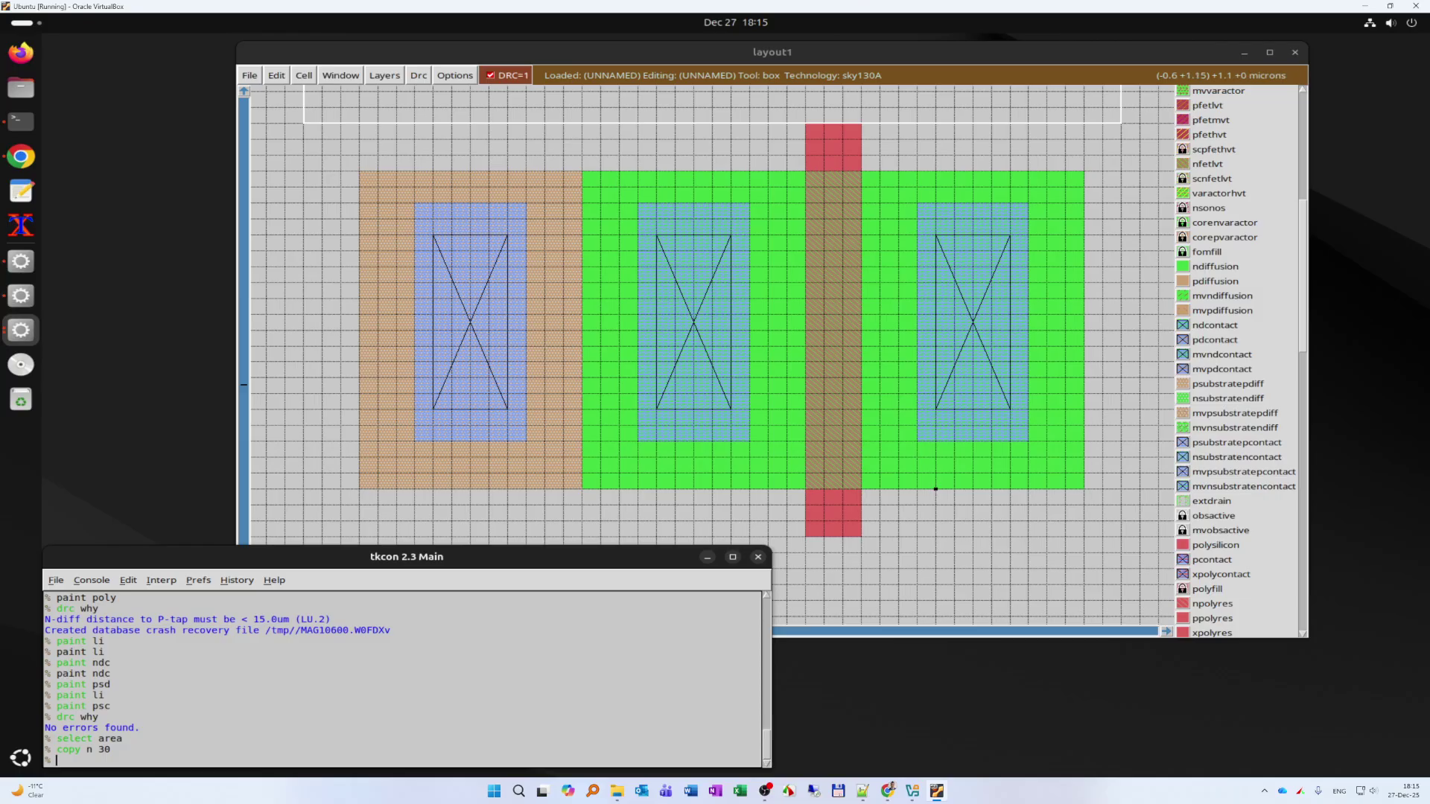
left_click(696, 52)
key("shift+z")
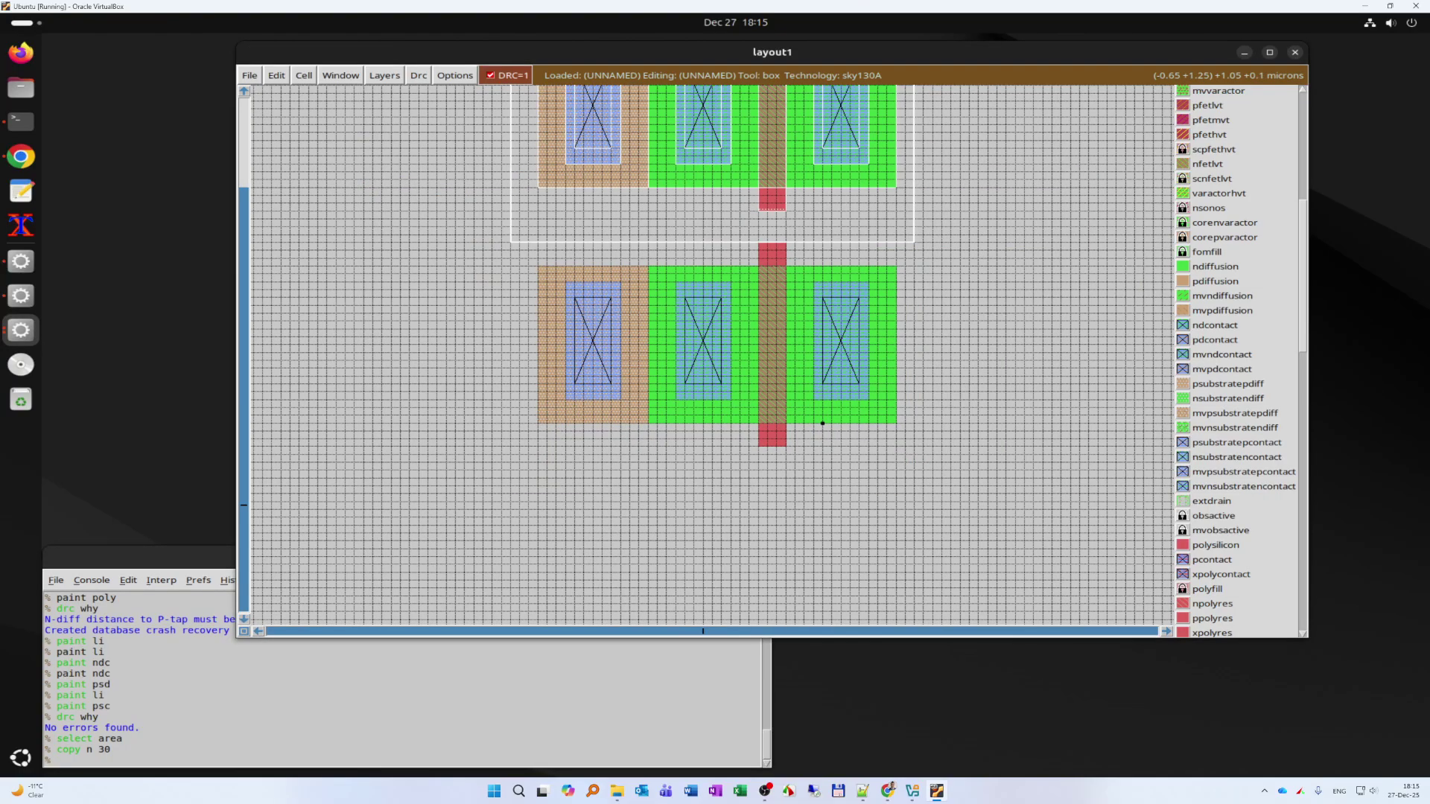
scroll(713, 356, "up", 4)
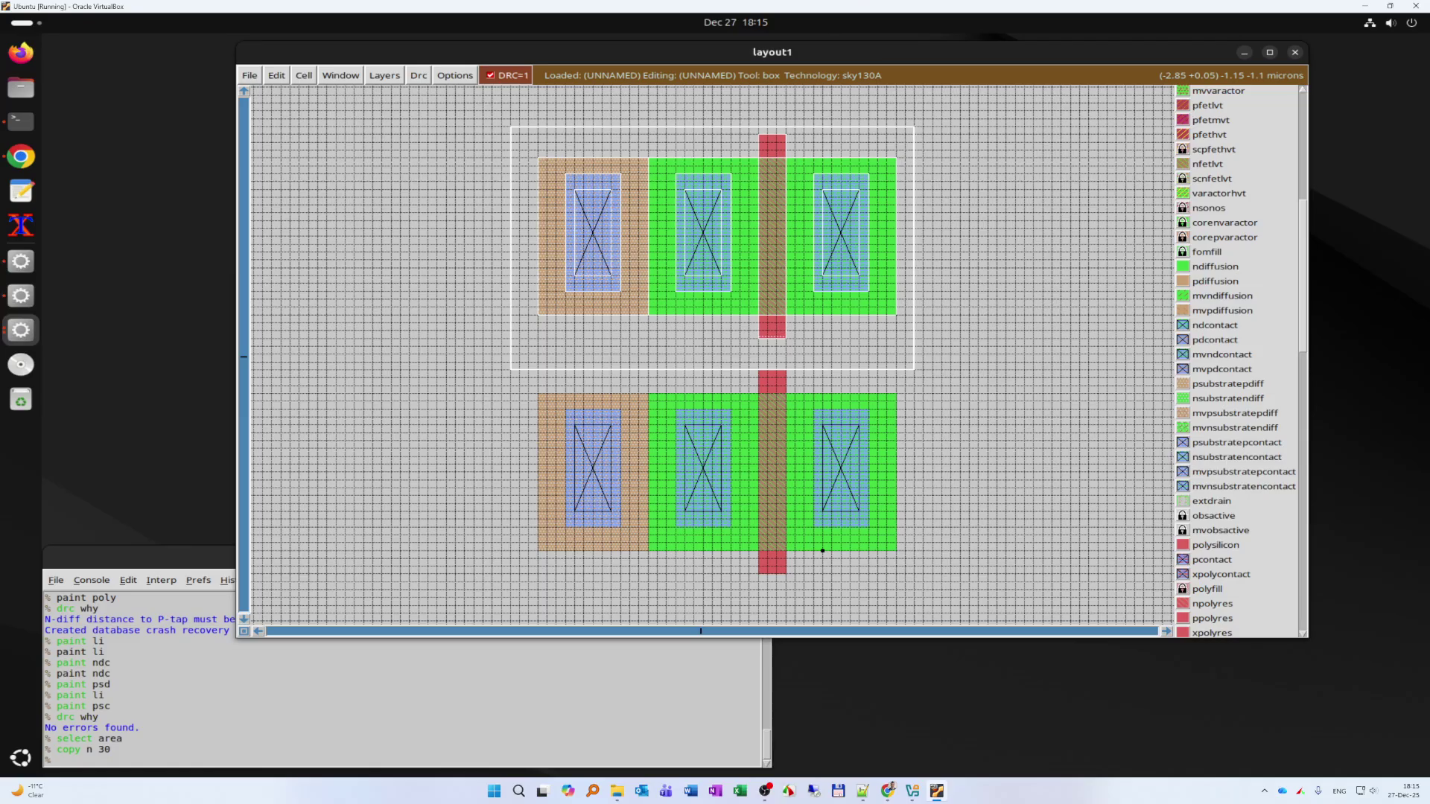
- Fill the cursor box around the upper transistor copy with n-well using paint nwell
left_click(104, 760)
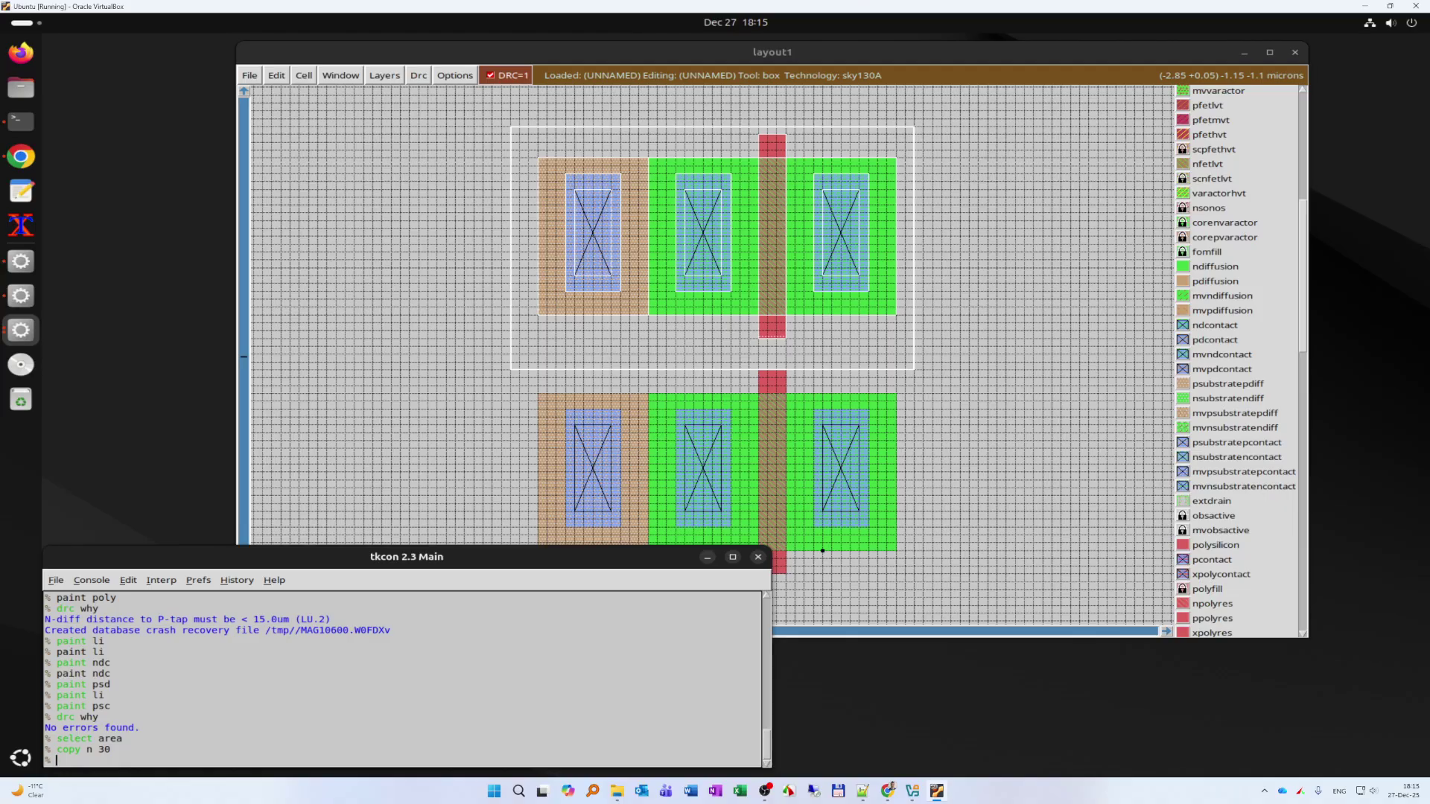
type("p")
type("aint nwell")
key("Return")
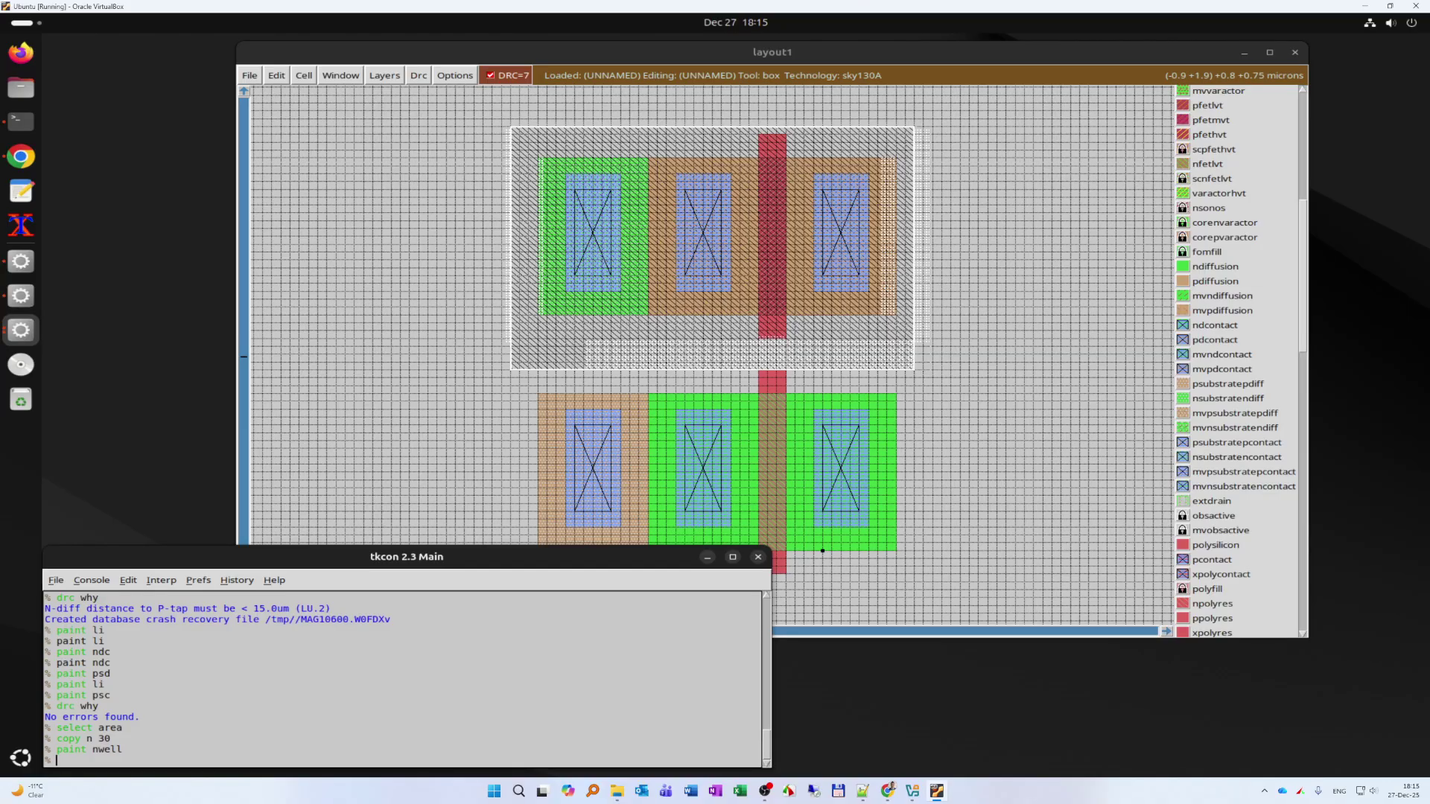
scroll(713, 331, "up", 1)
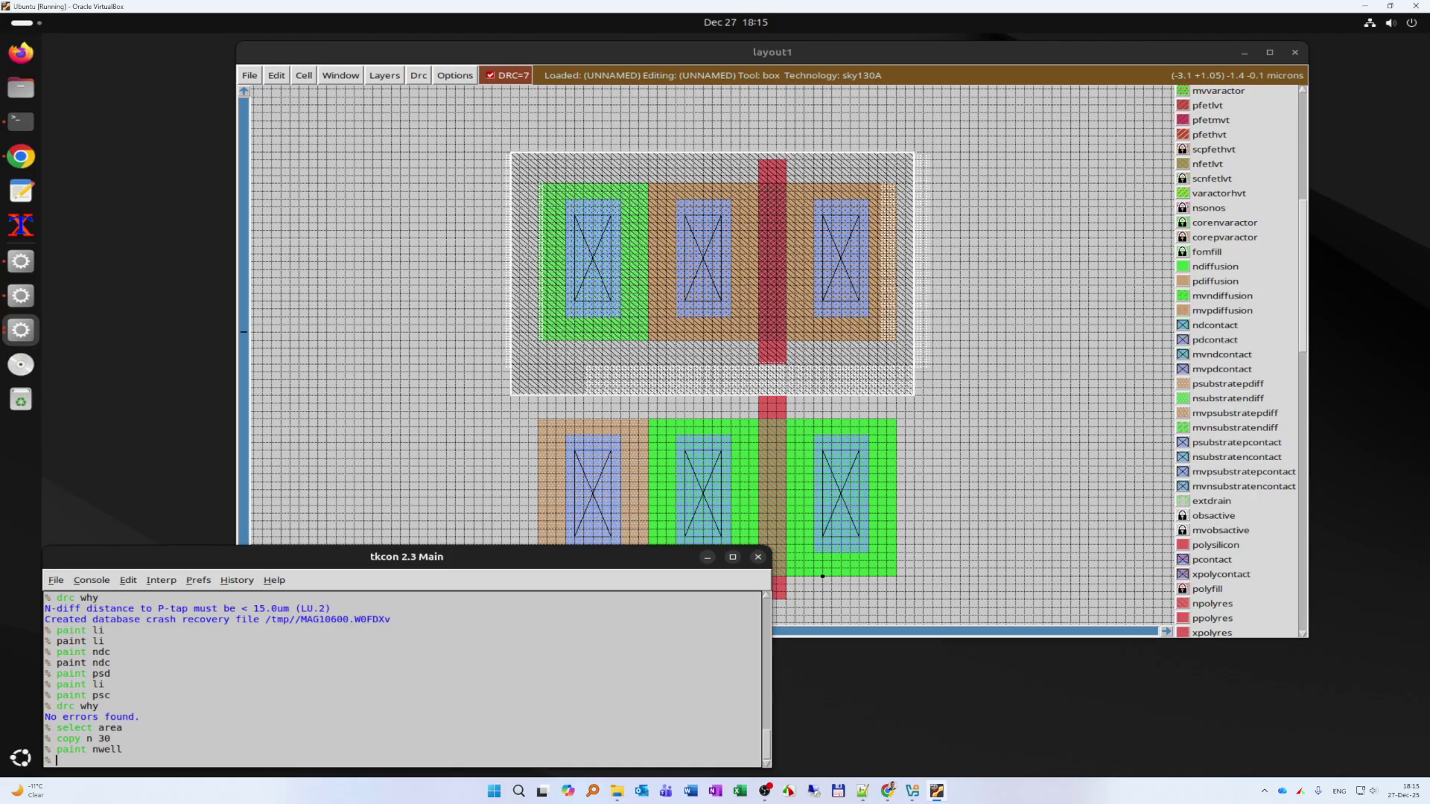
- Select the upper n-well device with select area and shift it upward by running move n 2 twice
type("select area")
key("Return")
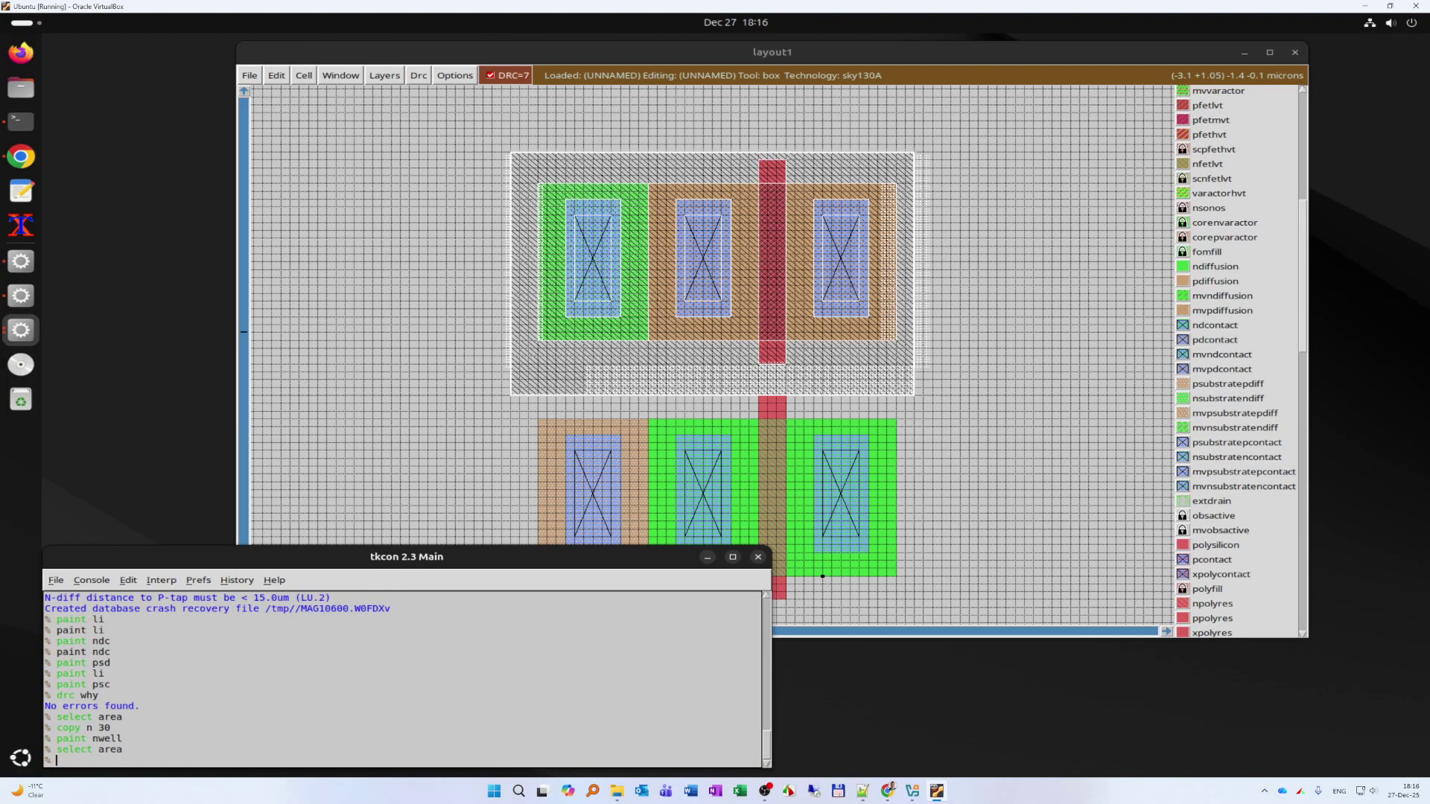
type("move n 2")
key("Return")
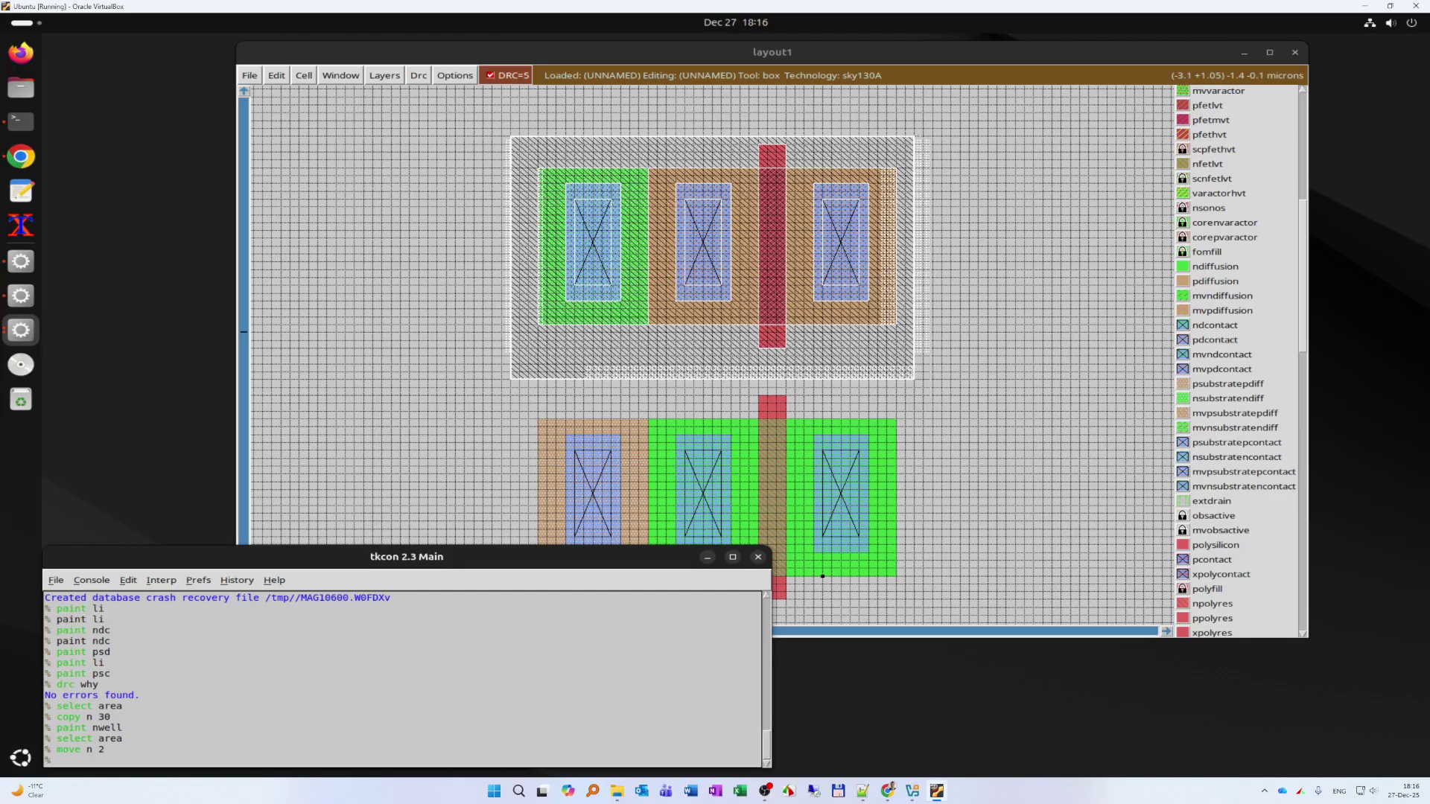
type("move n 2")
key("Return")
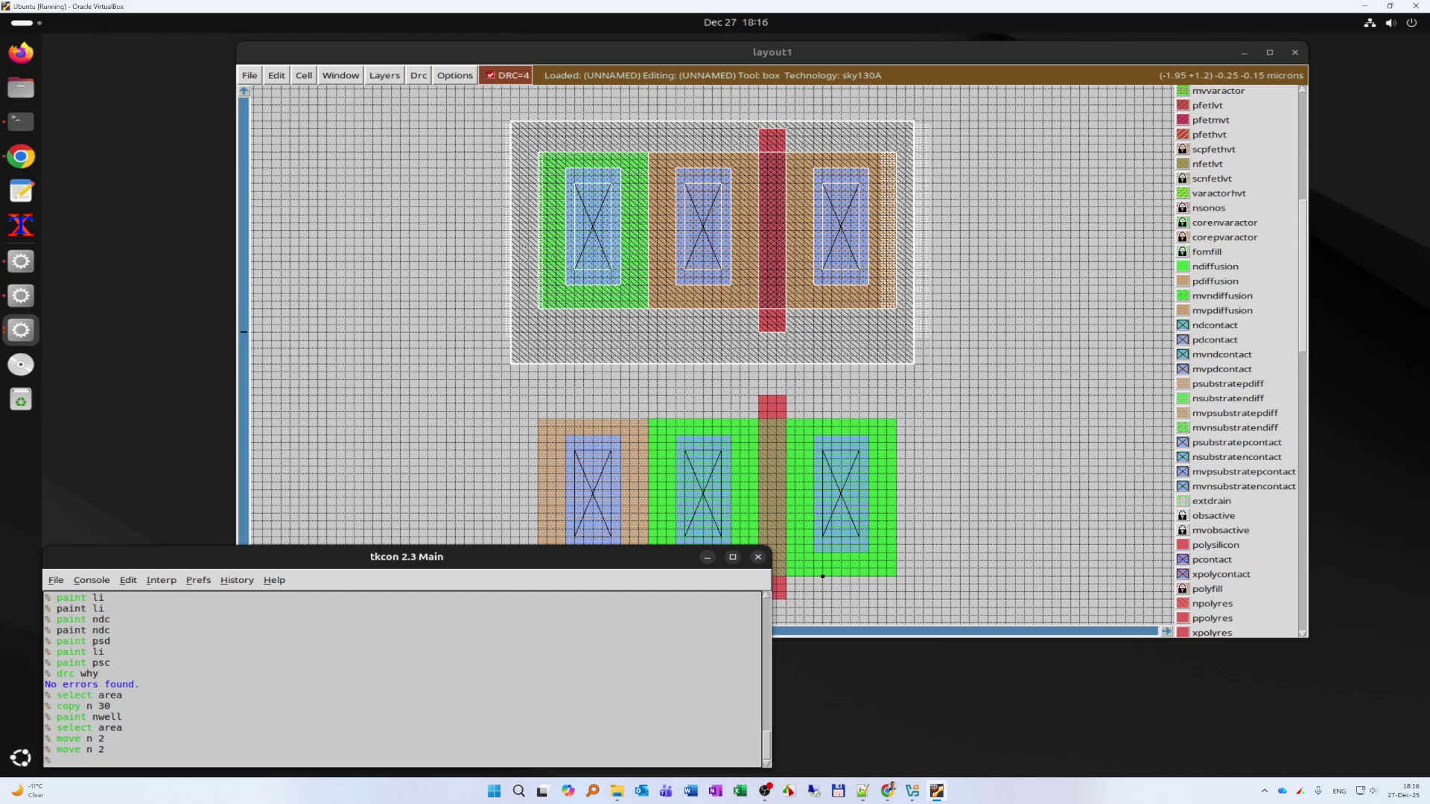
- Enclose the upper n-well device in a larger cursor box and query its design-rule errors with drc why
left_click(493, 388)
right_click(951, 112)
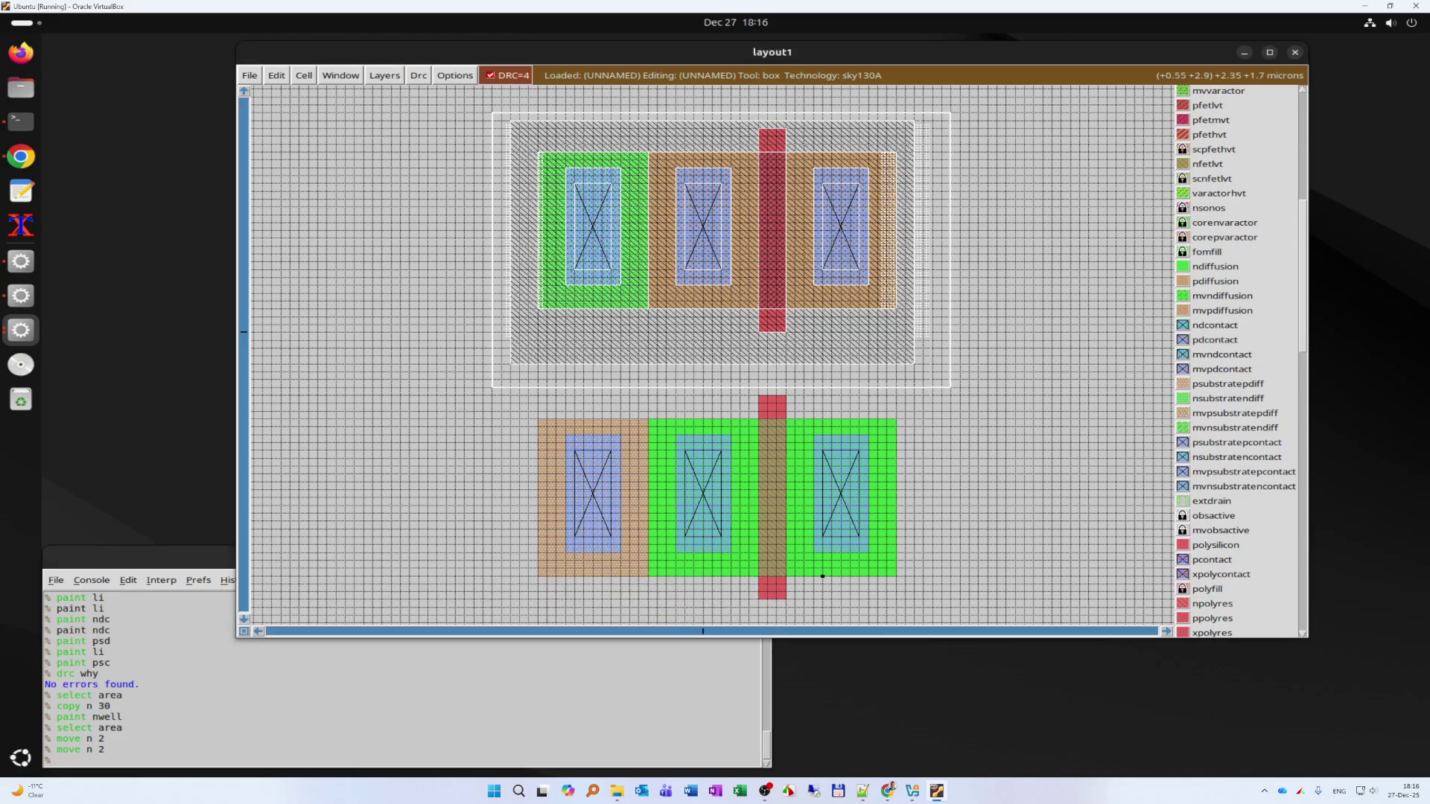
left_click(186, 663)
type("drc")
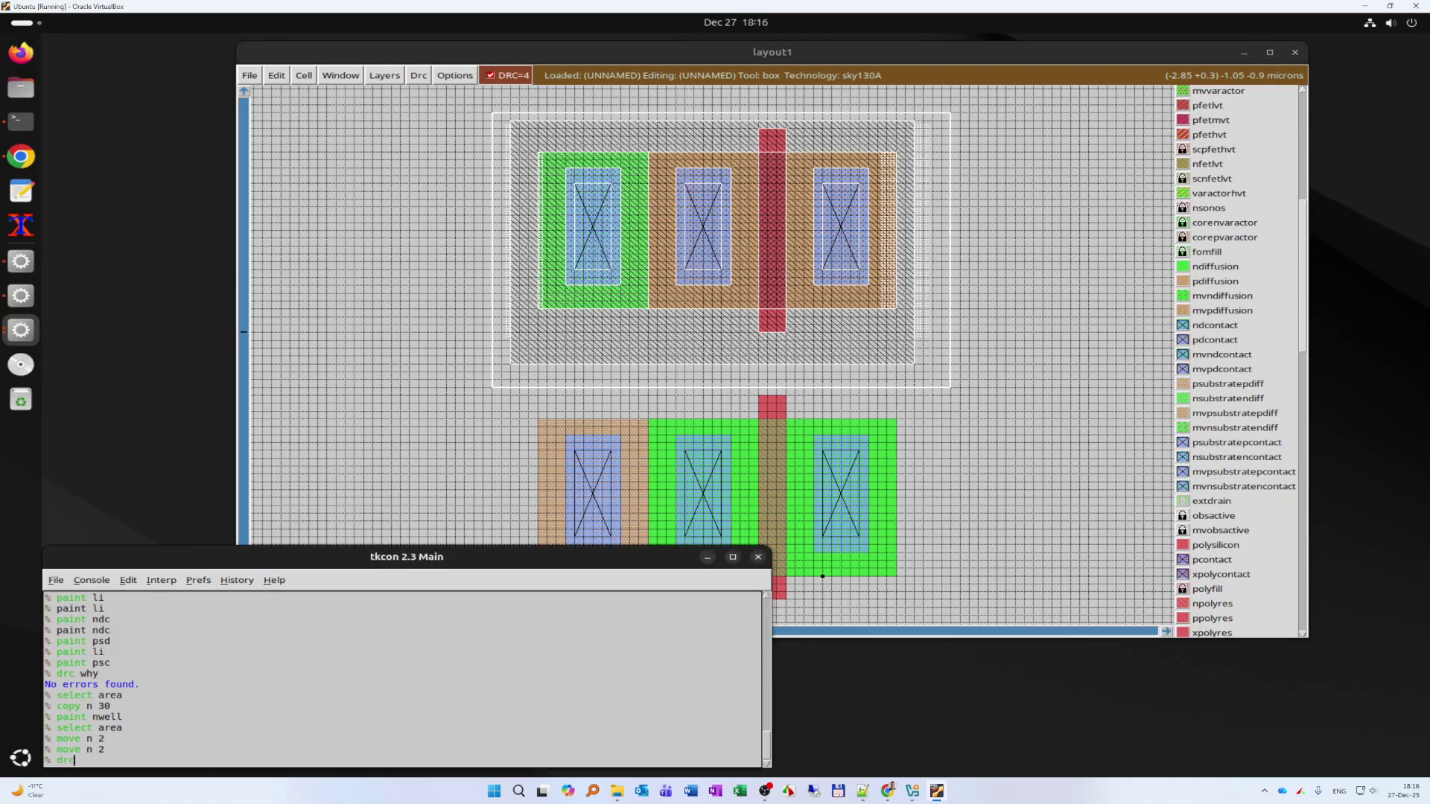
type(" why")
key("Return")
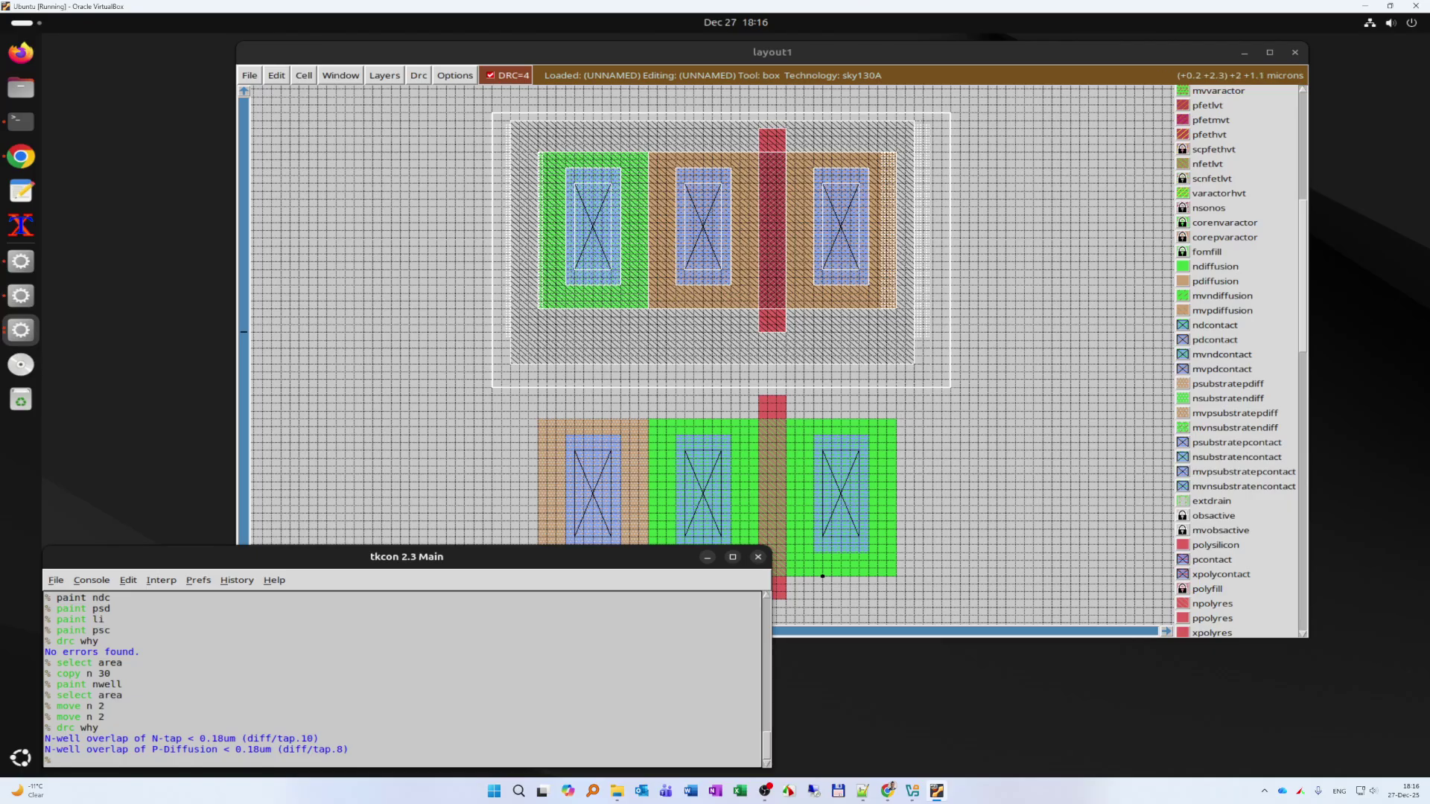
- Extend the n-well by placing a full-height strip two grid squares wide against its right edge and filling it with paint nwell
left_click(511, 364)
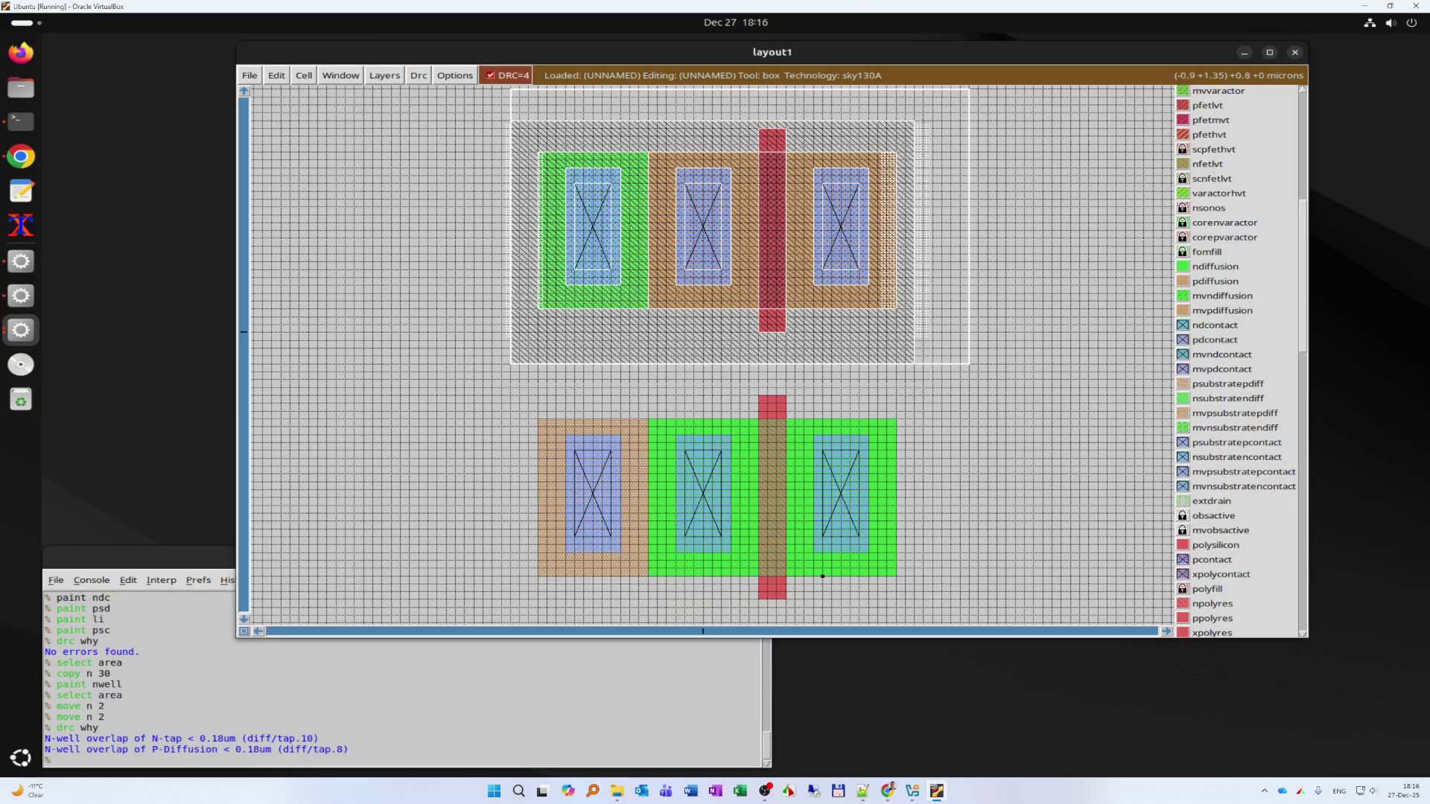
left_click(915, 364)
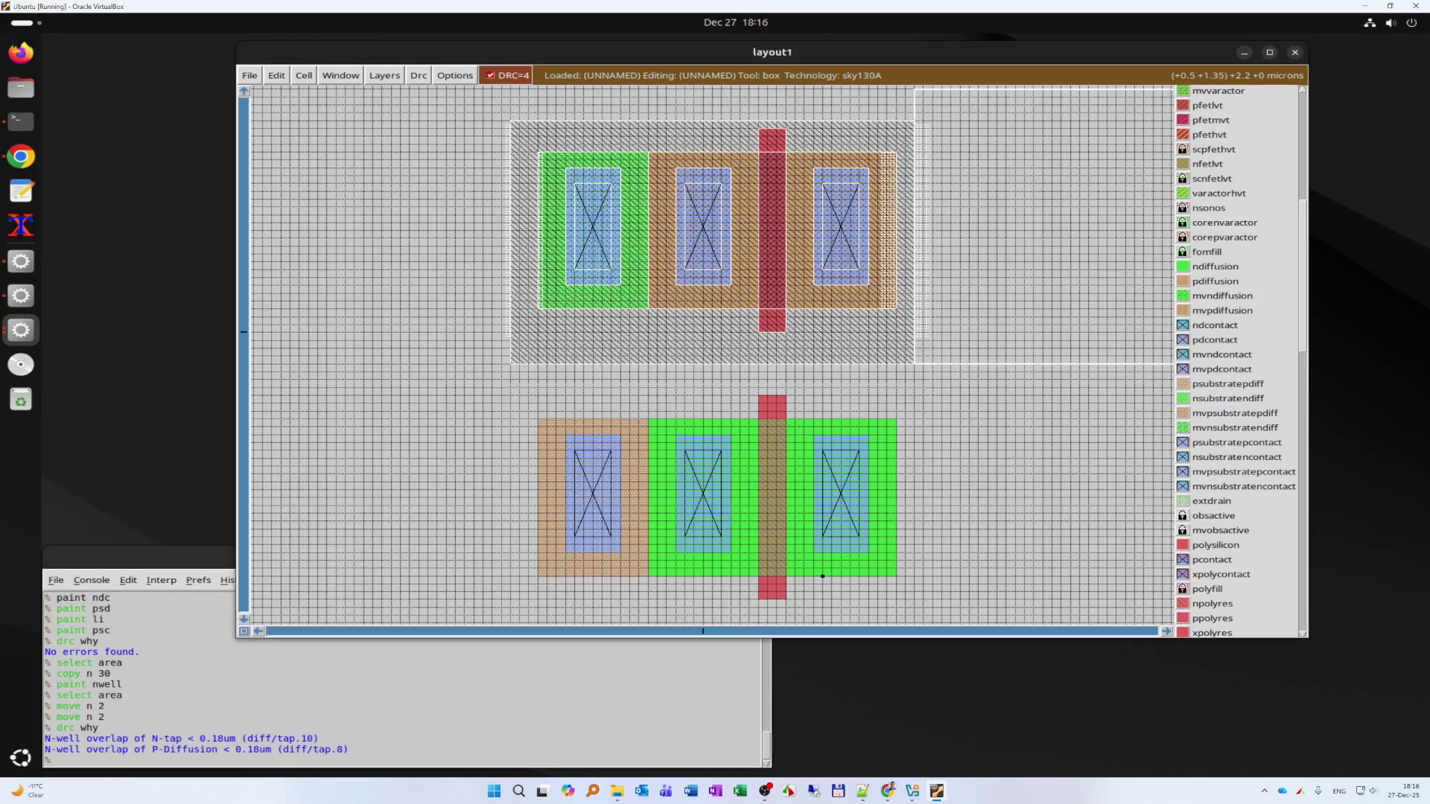
right_click(932, 121)
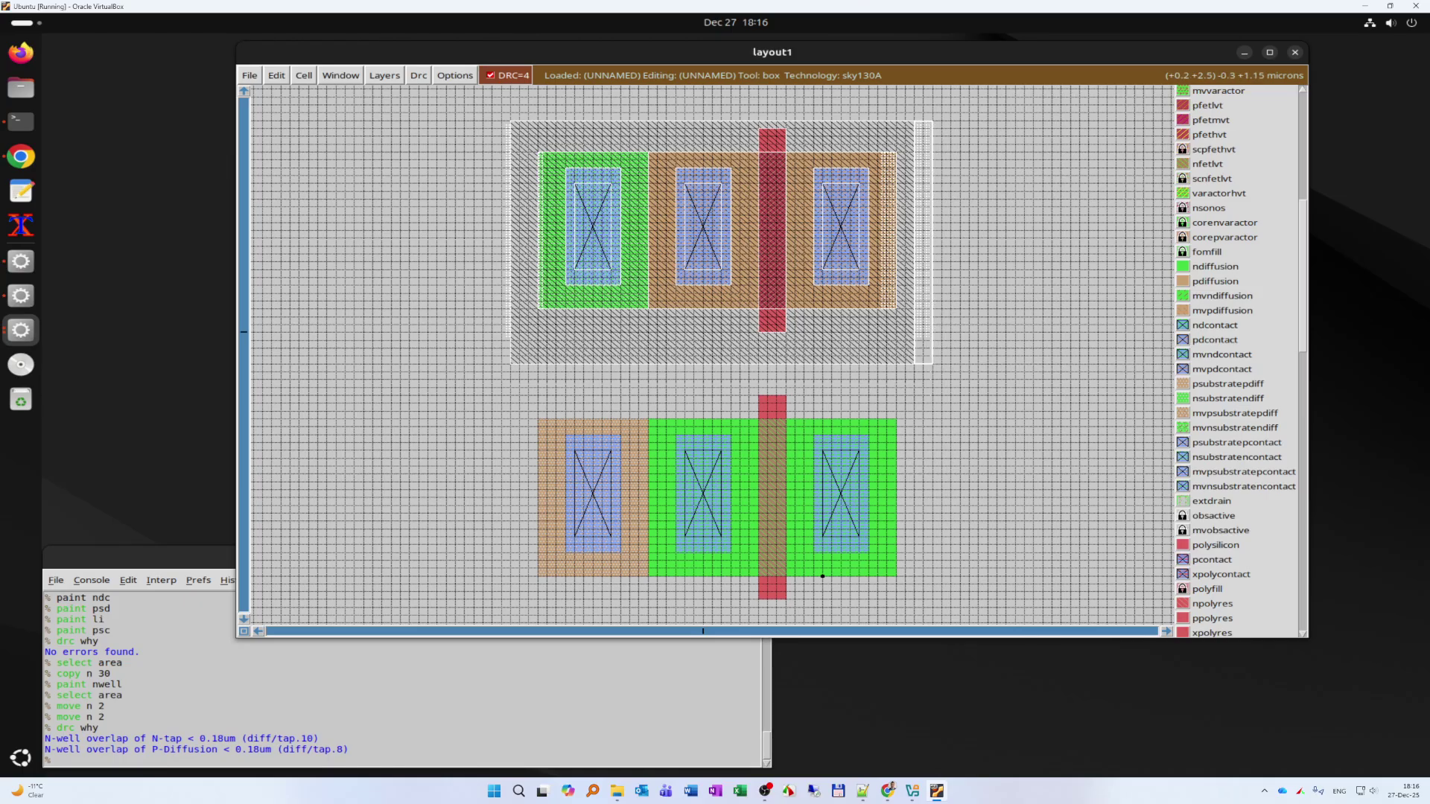
left_click(149, 760)
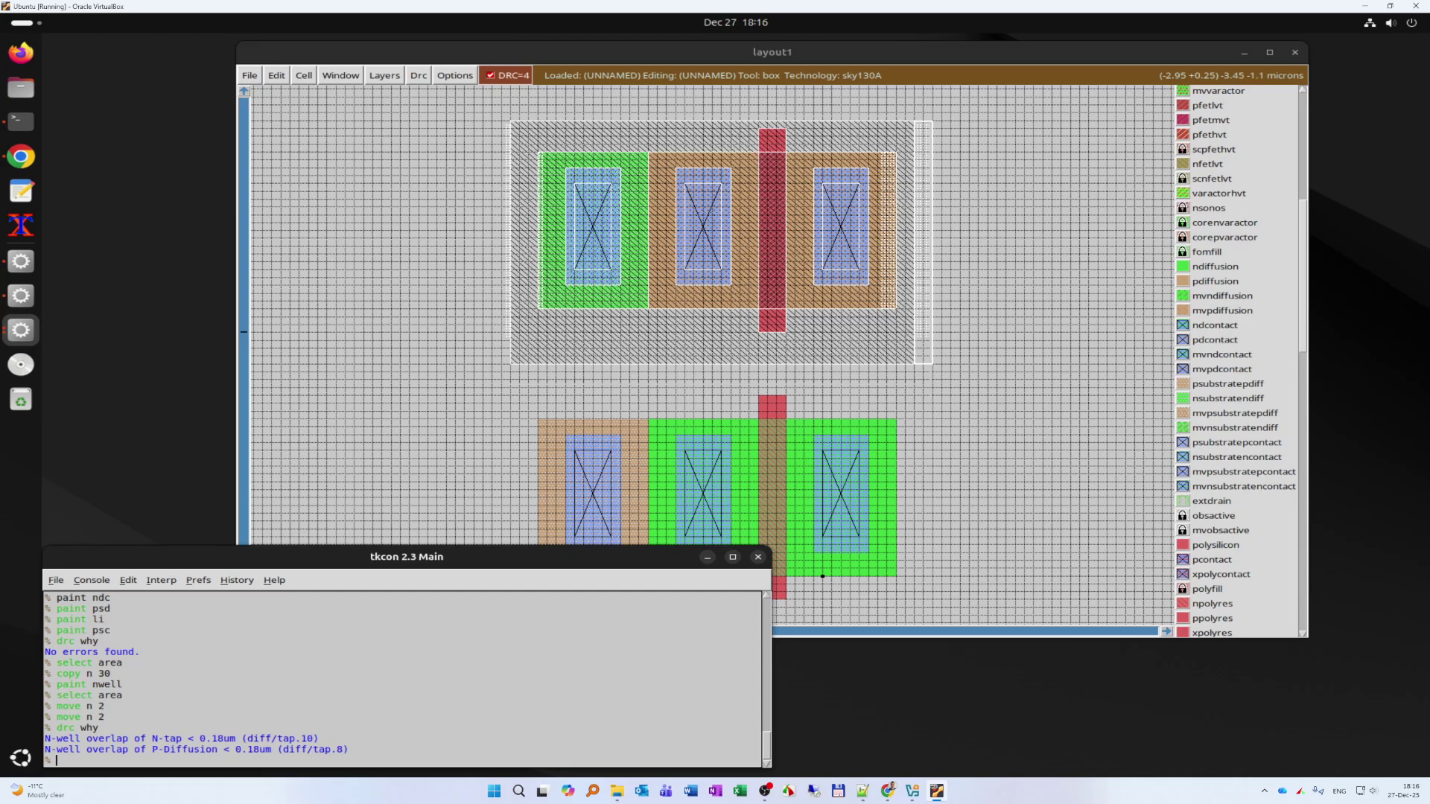
type("paint nwell")
key("Return")
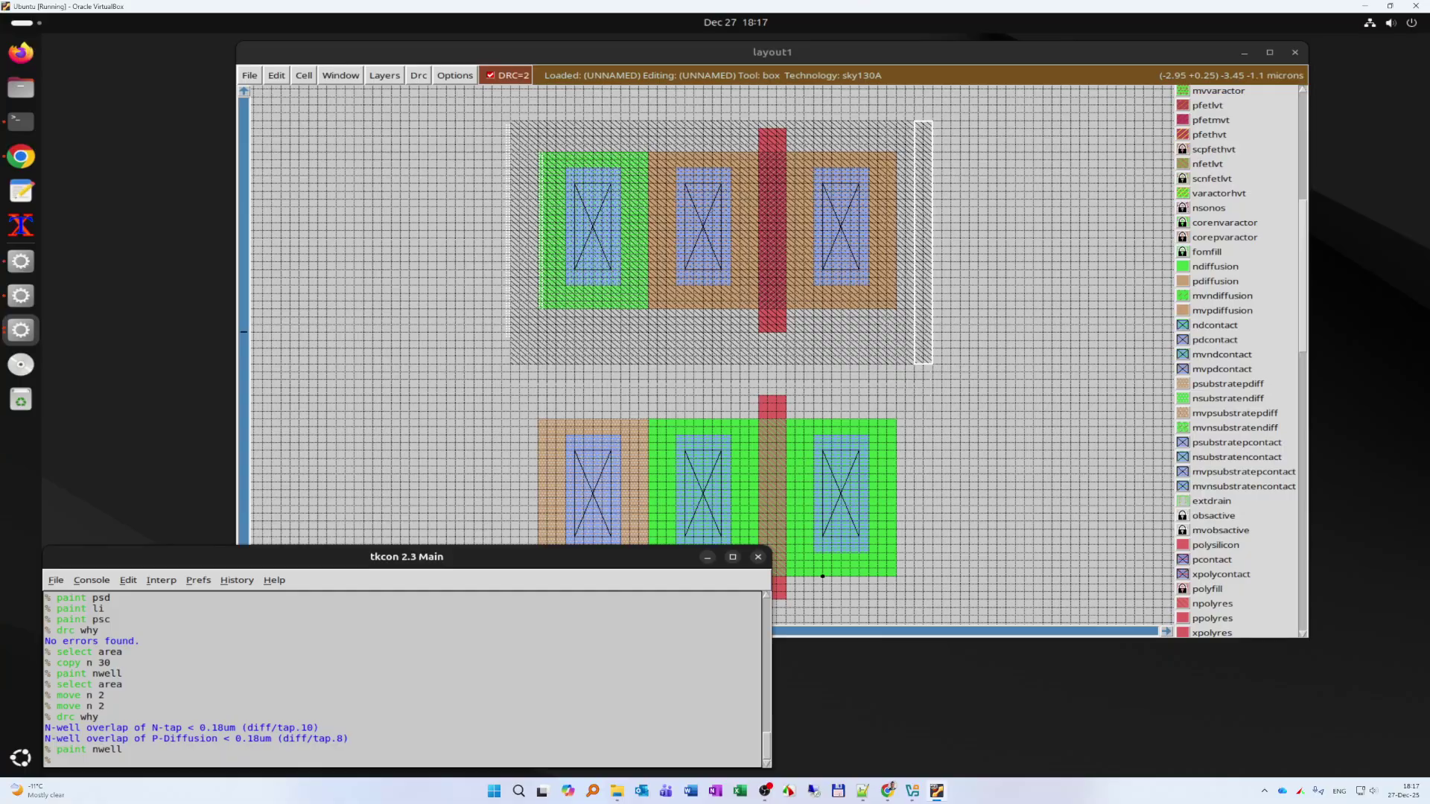
- Place the cursor box's lower-left corner outside the n-well, just beyond its lower-left corner
left_click(998, 332)
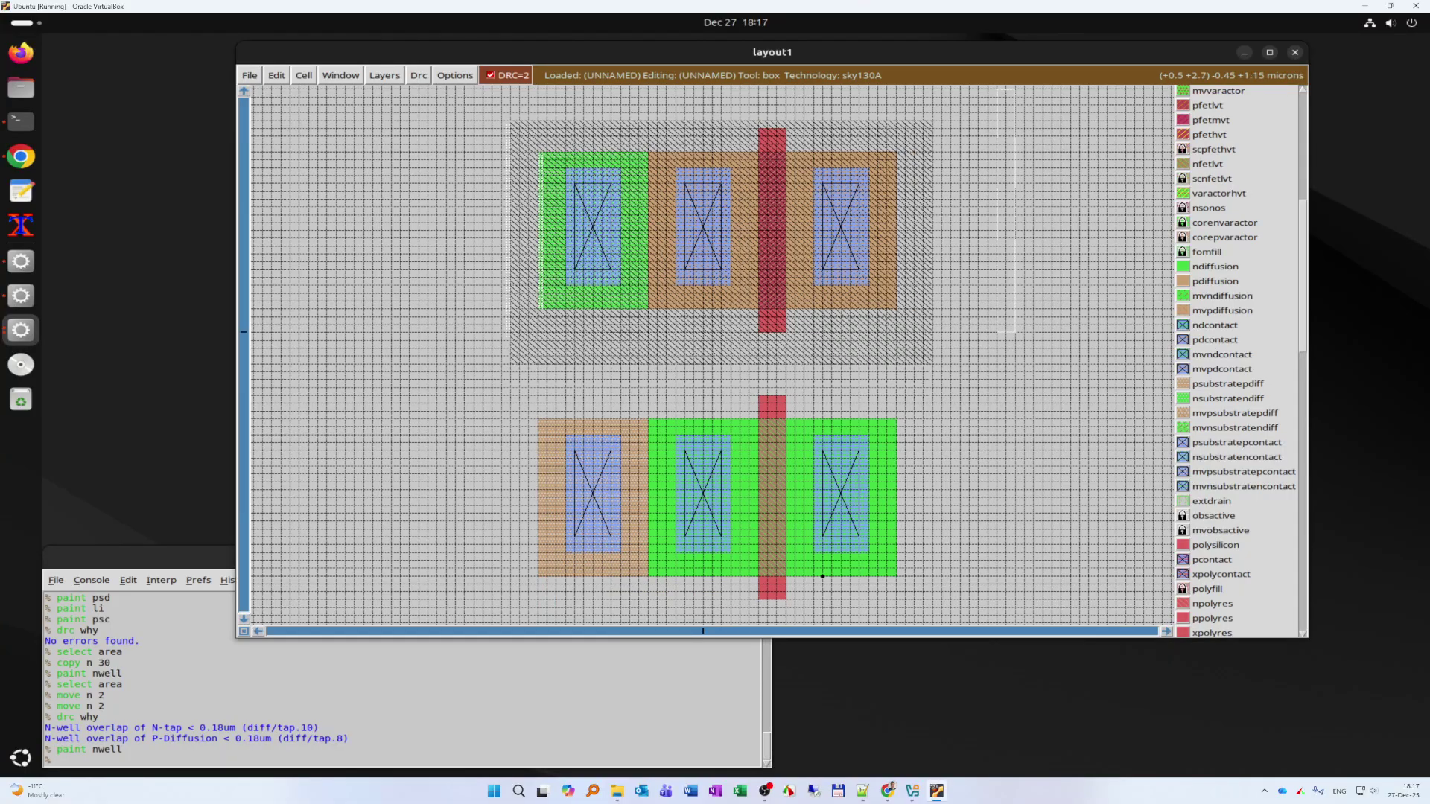
left_click(456, 386)
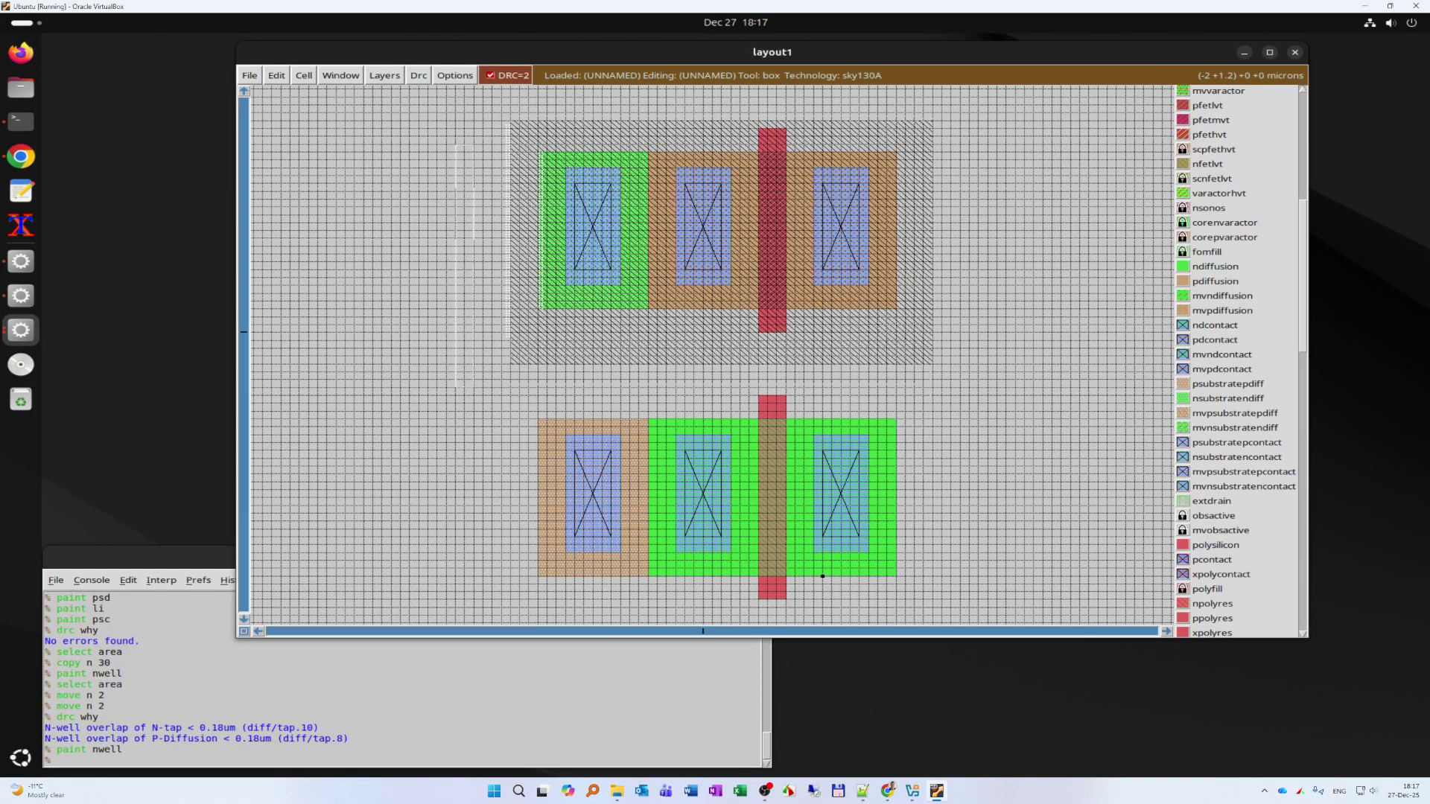
- Run a DRC error query (drc why) on the area around the left edge of the upper transistor's n-well
right_click(602, 109)
left_click(195, 656)
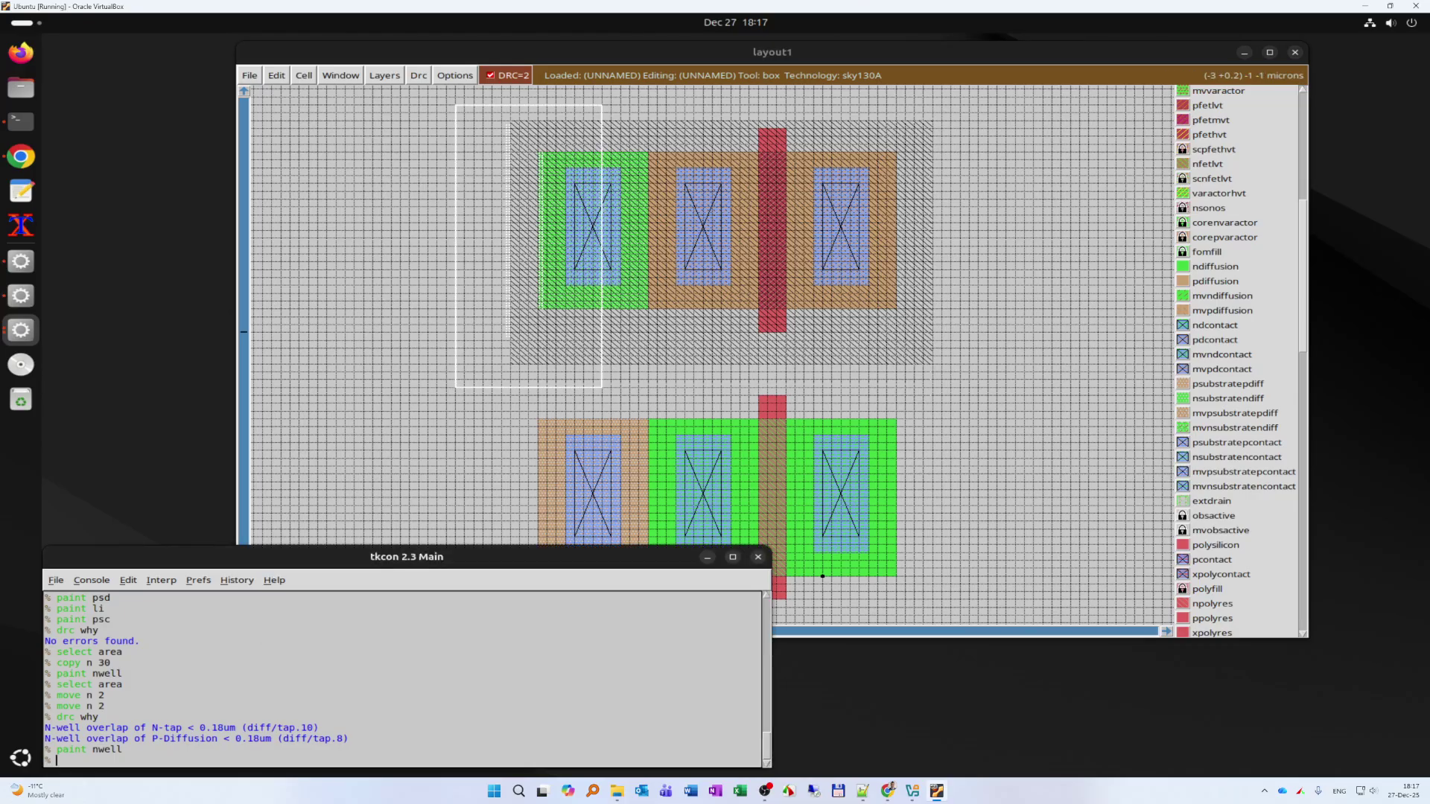
type("drc why")
key("Return")
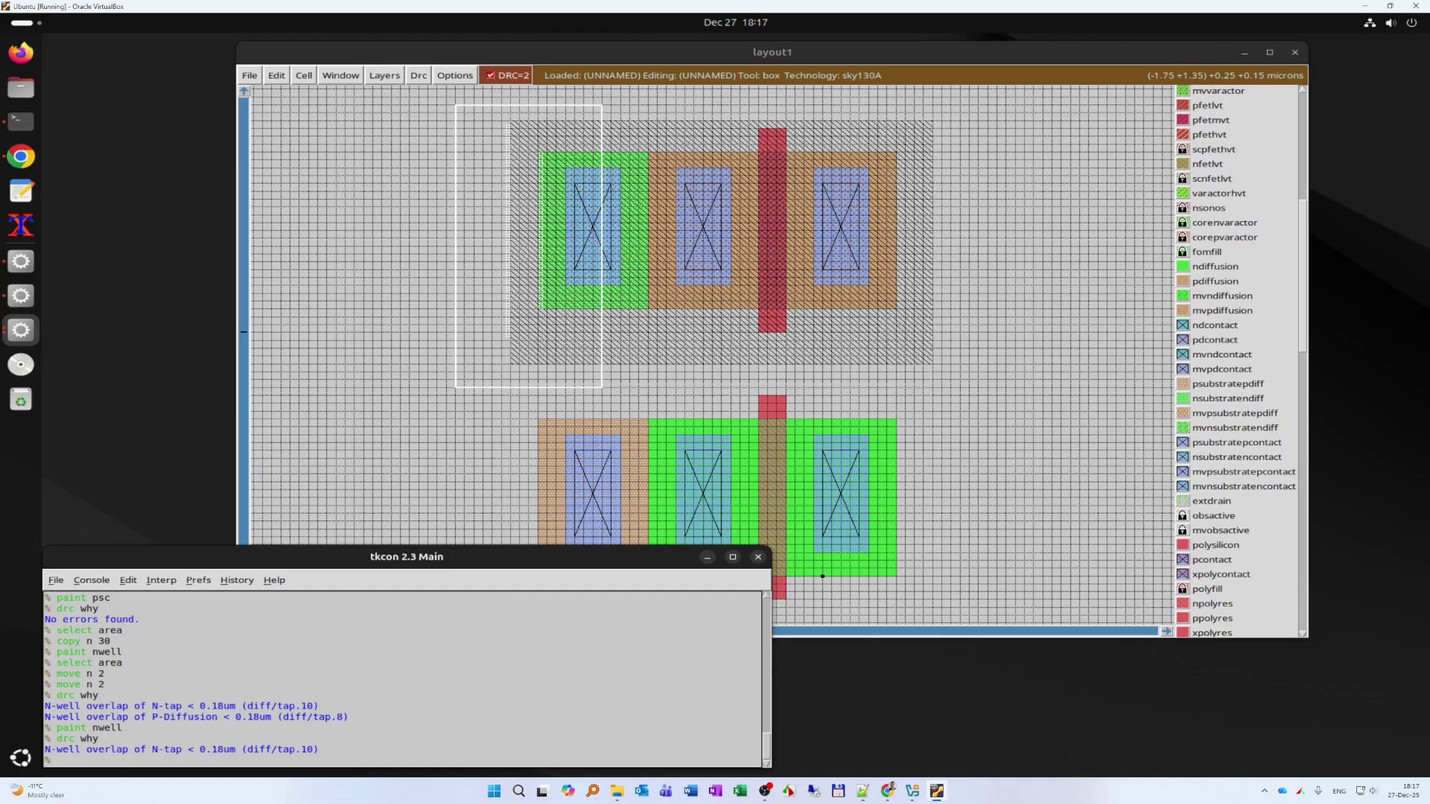
- Extend the n-well with a narrow full-height nwell strip painted along its left edge, beside the n-tap
left_click(502, 364)
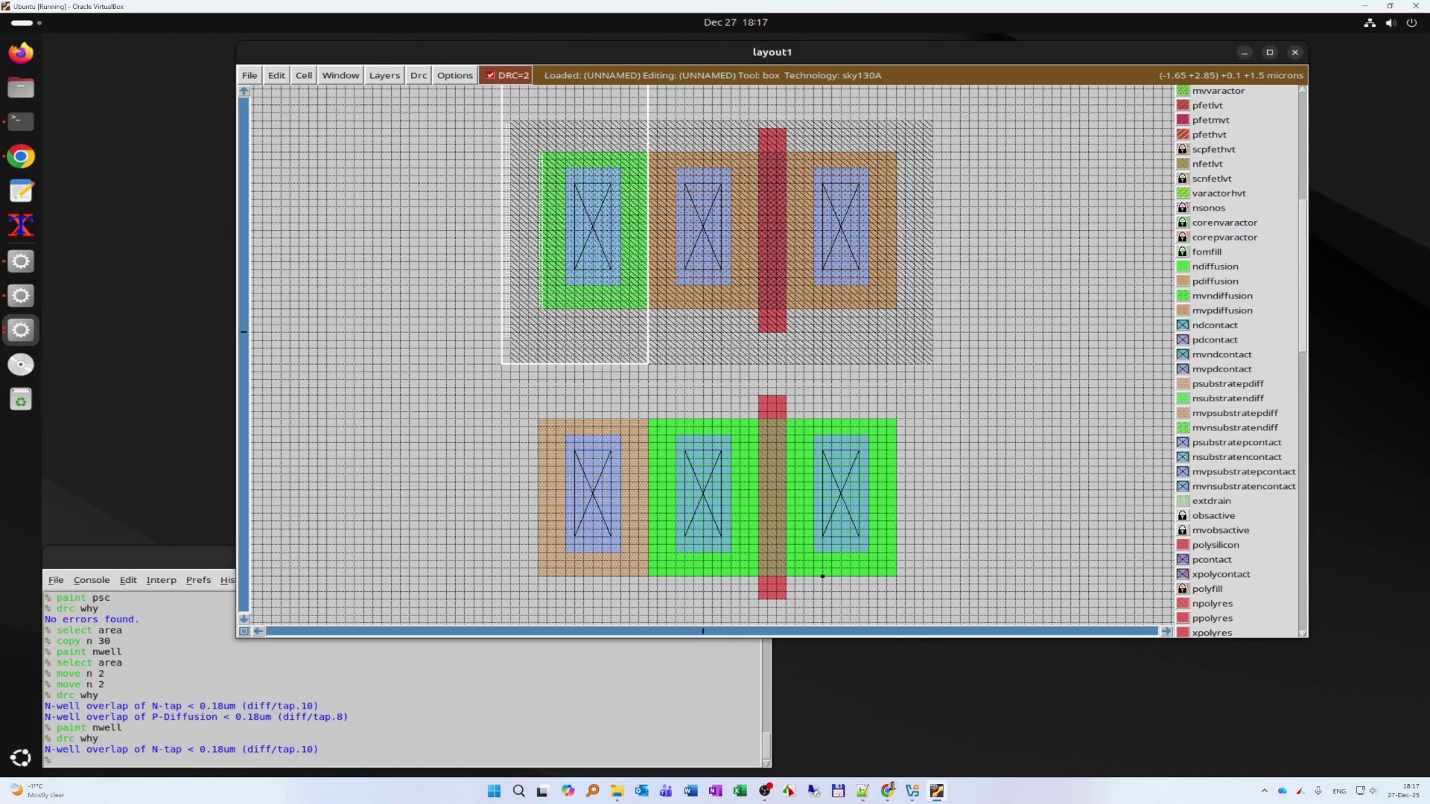
right_click(511, 122)
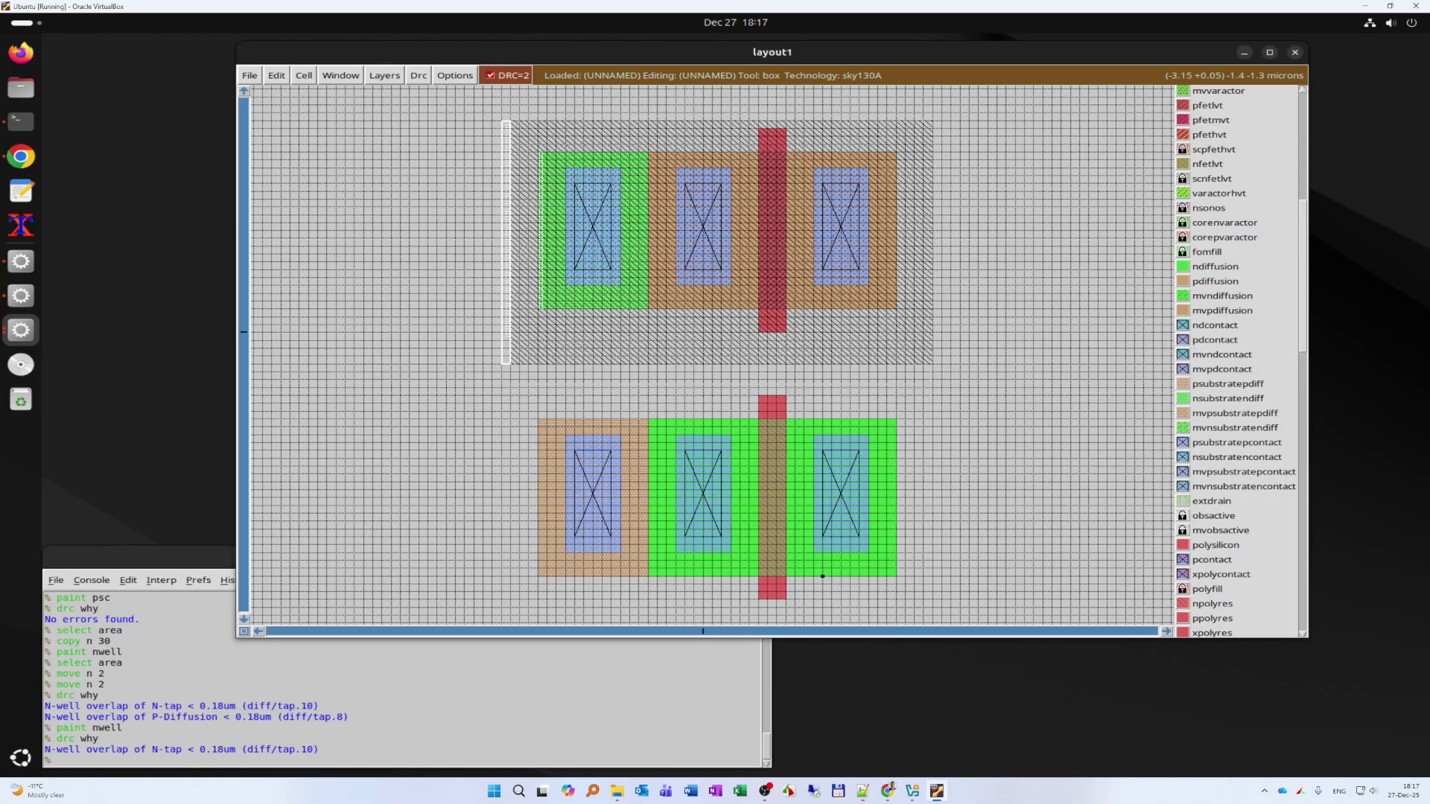
key("alt+Tab")
type("paint n")
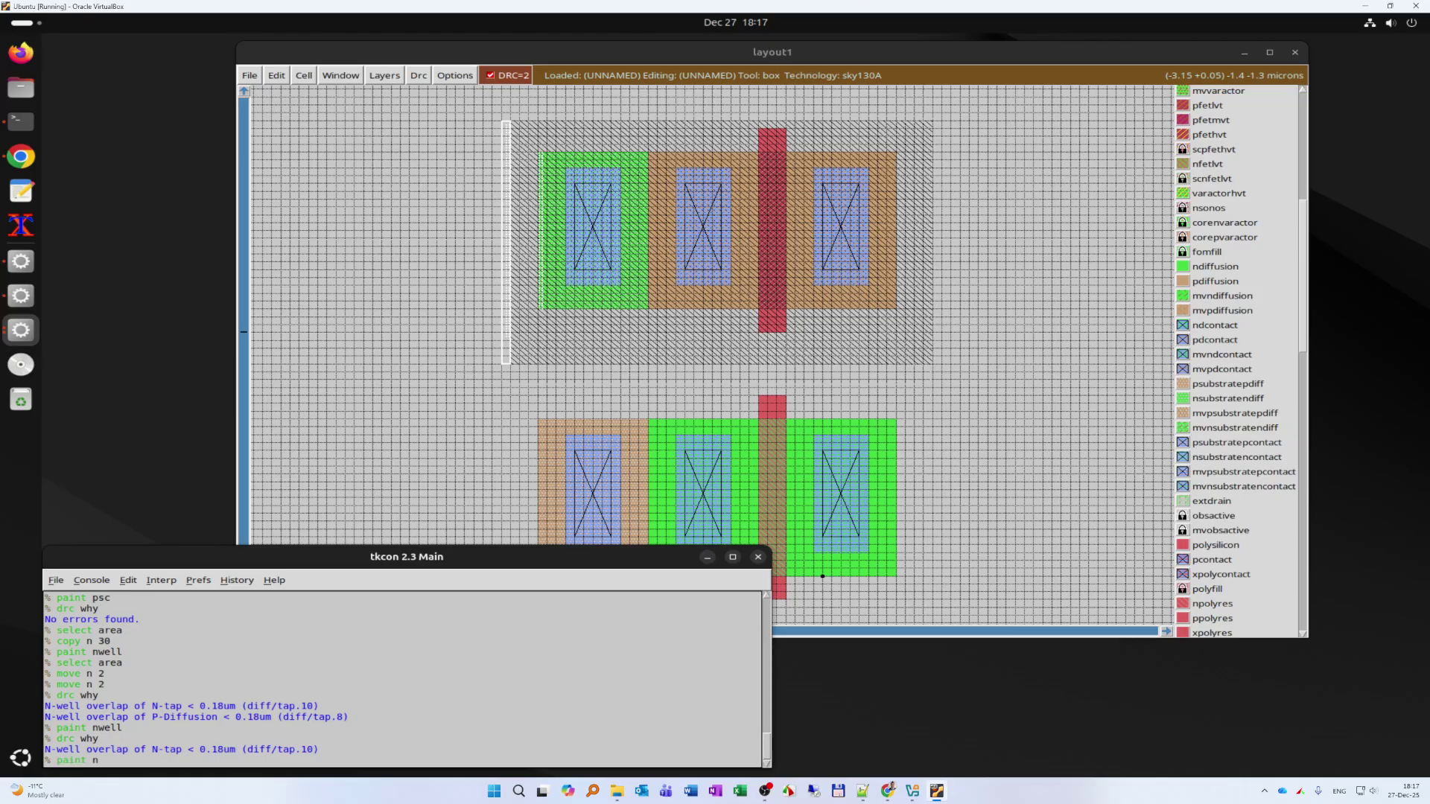
type("well")
key("Return")
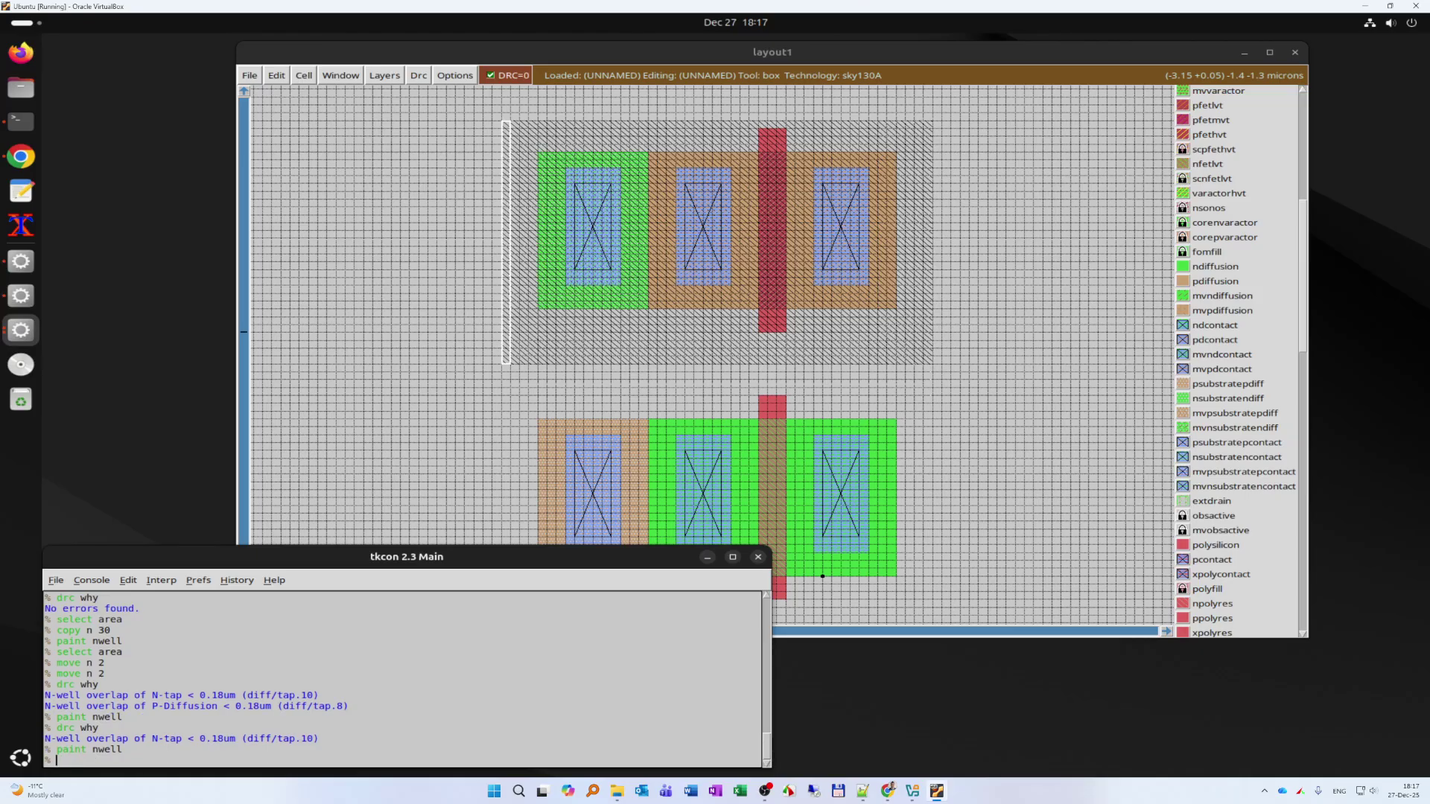
- Run a DRC error query (drc why) on an area enclosing both transistors and their taps
left_click(422, 409)
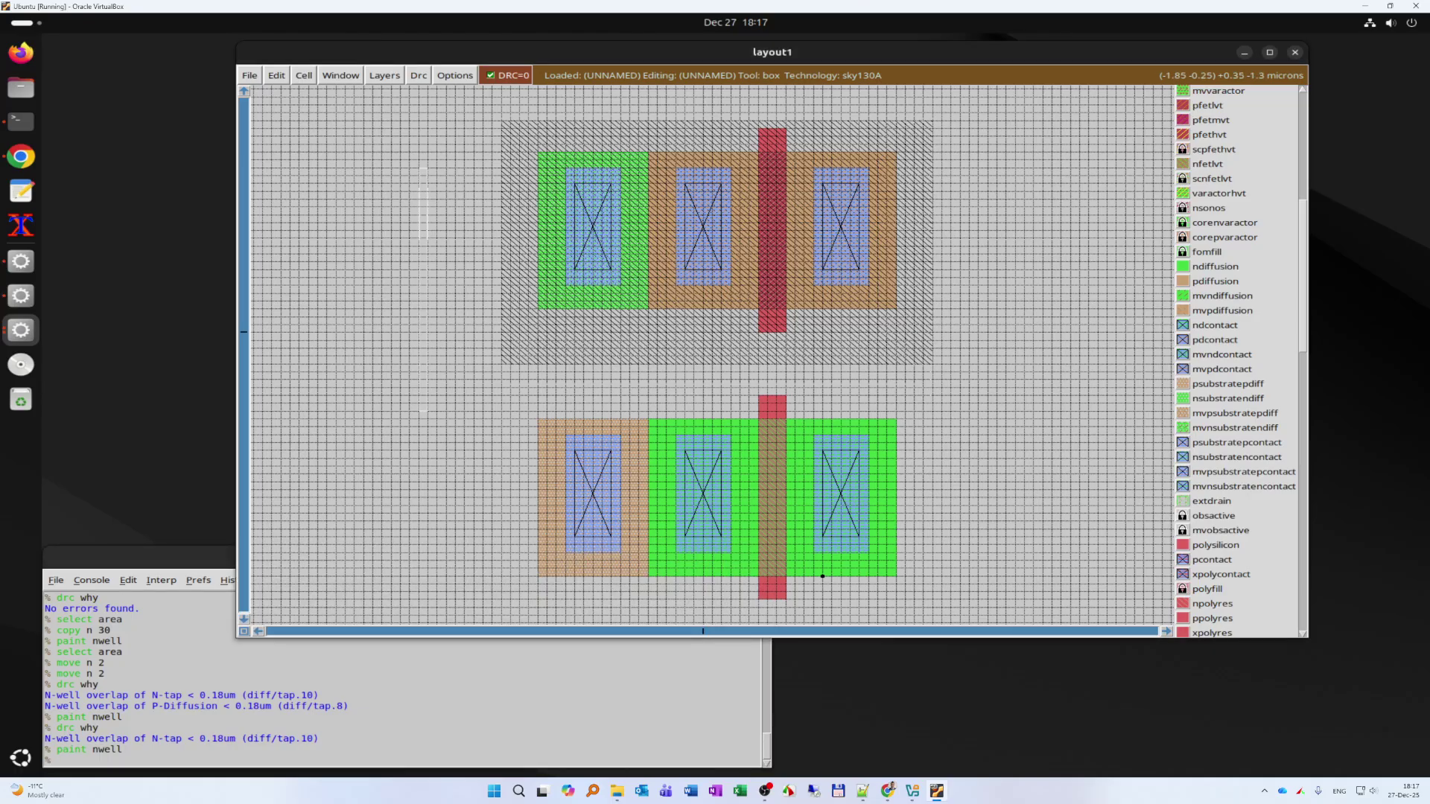
left_click(464, 616)
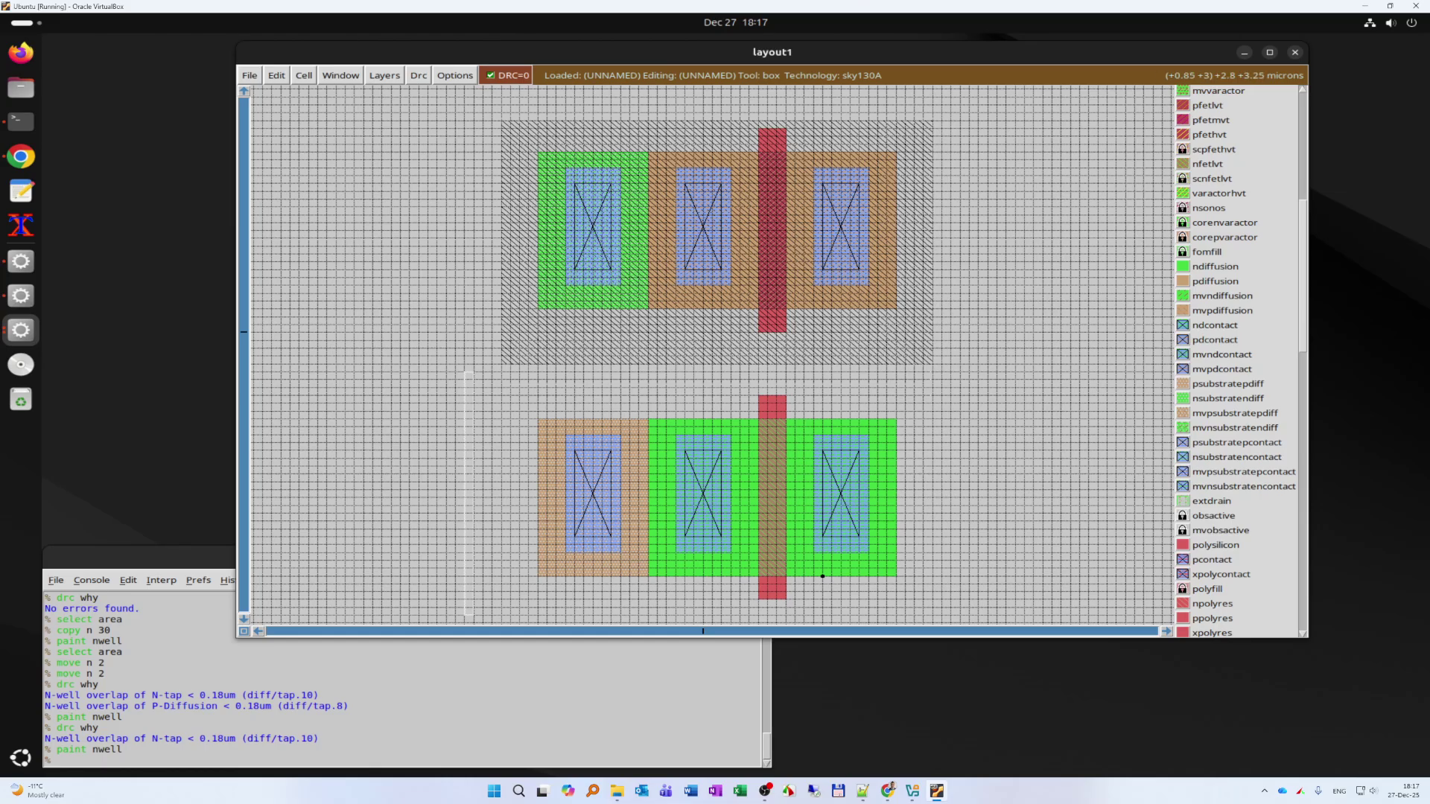
right_click(978, 105)
left_click(178, 560)
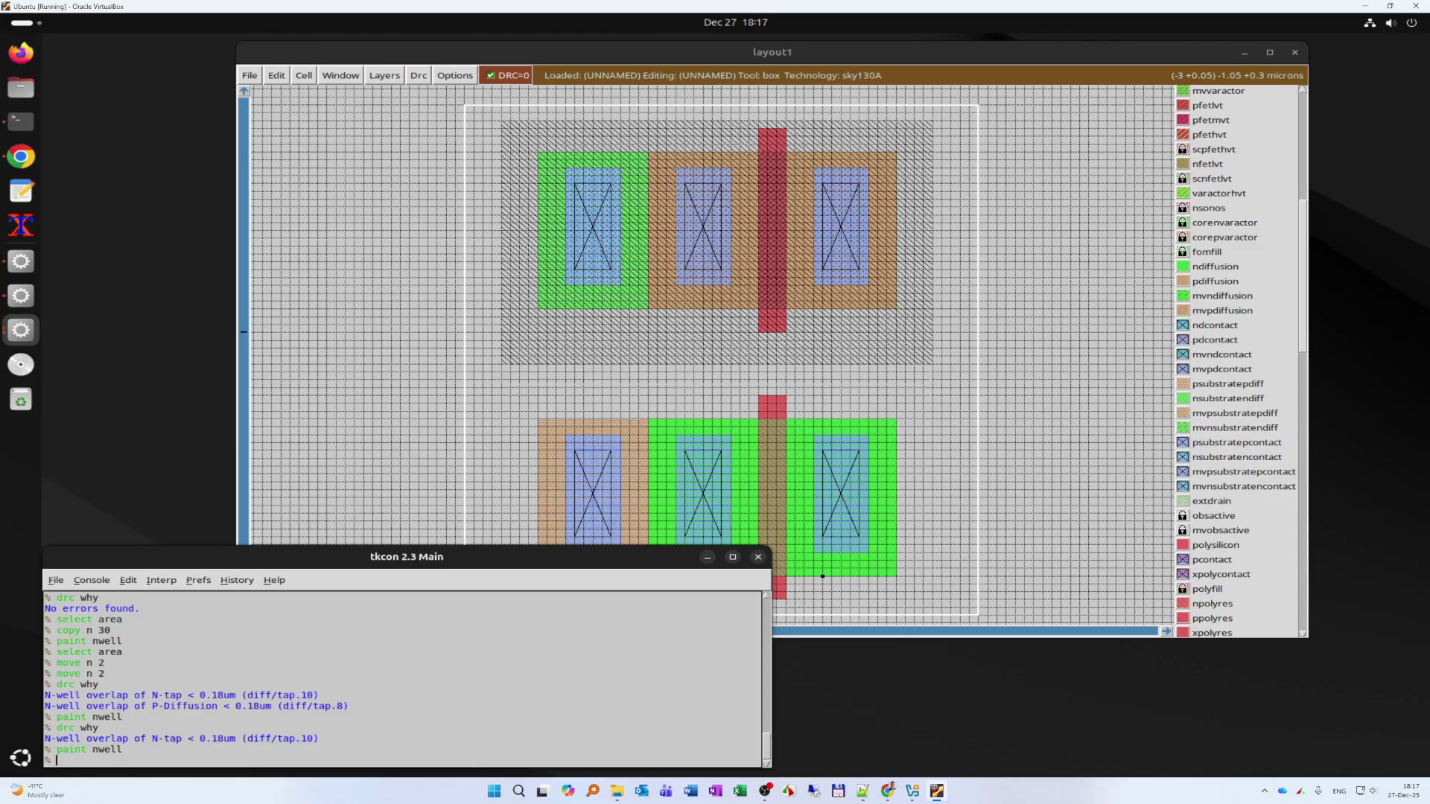
type("drc why")
key("Return")
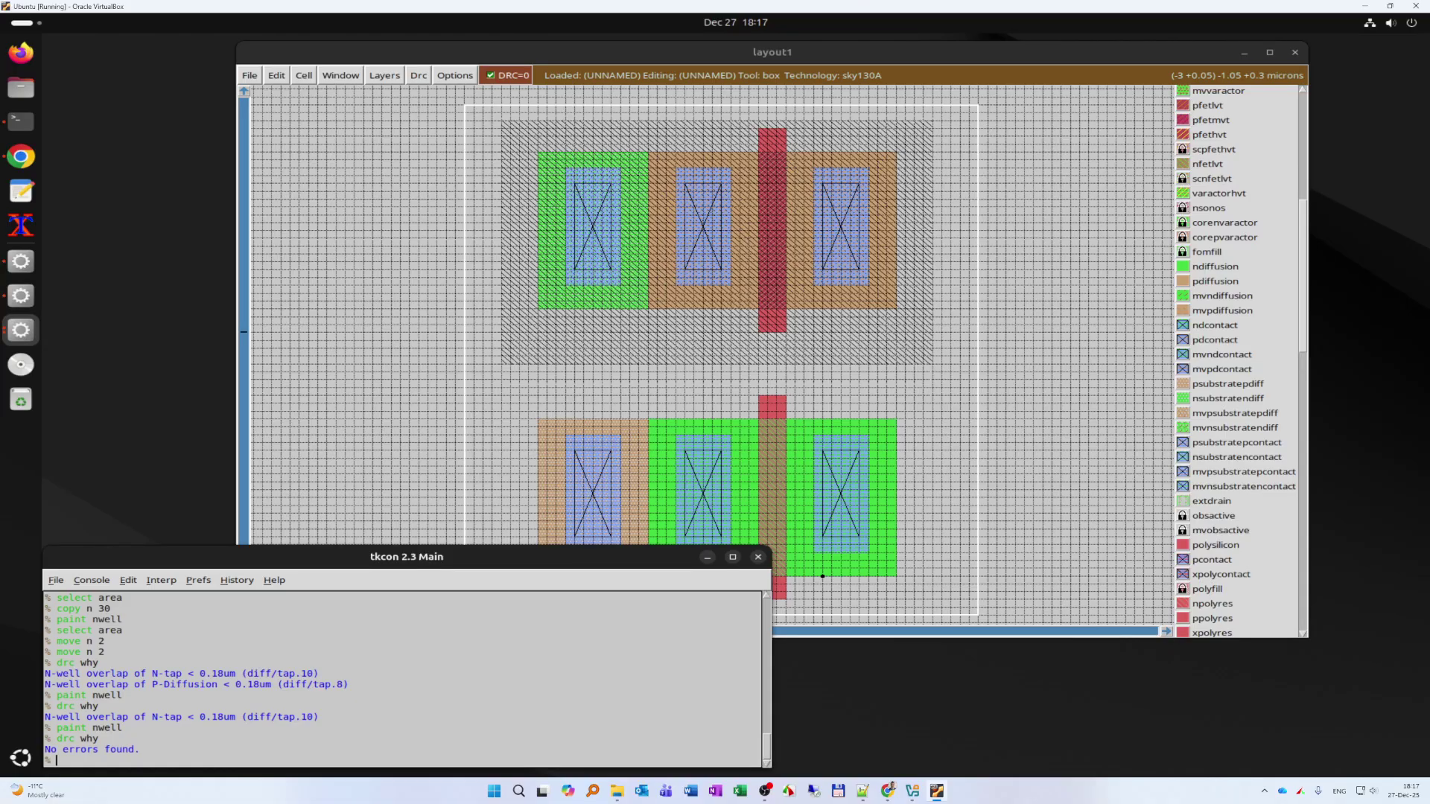
- Join the gates of the upper and lower transistors by painting poly across the gap between them
left_click(1025, 324)
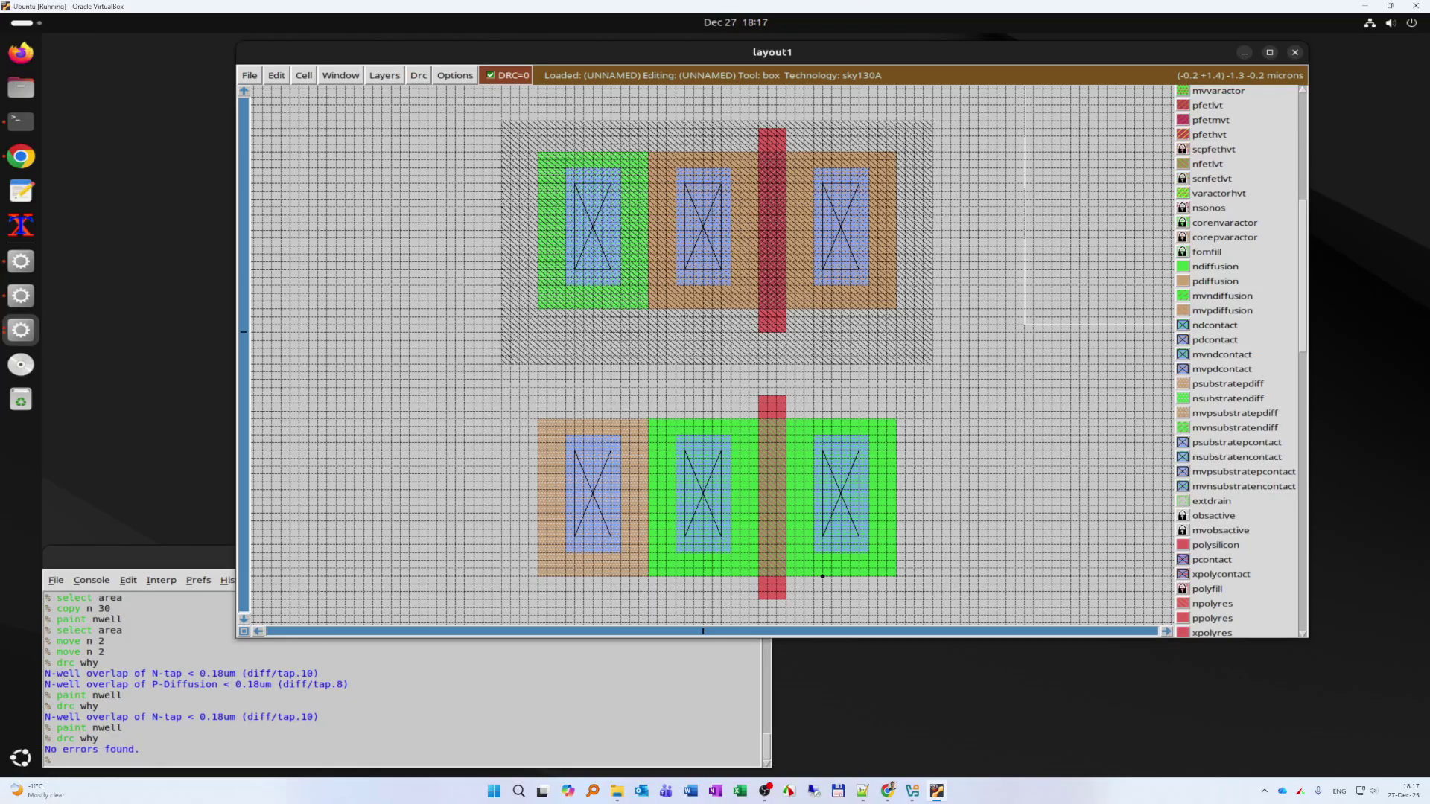
left_click(758, 395)
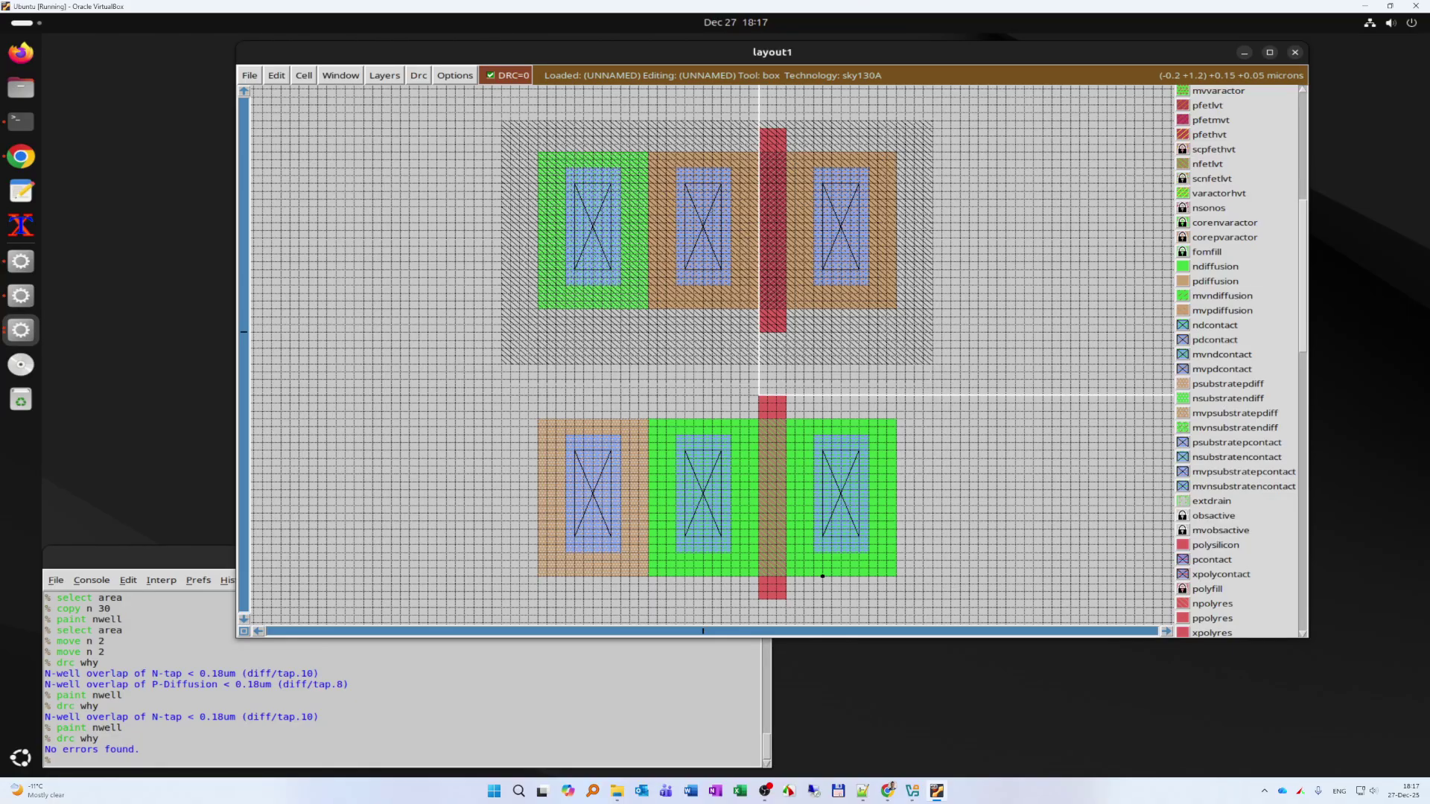
right_click(784, 335)
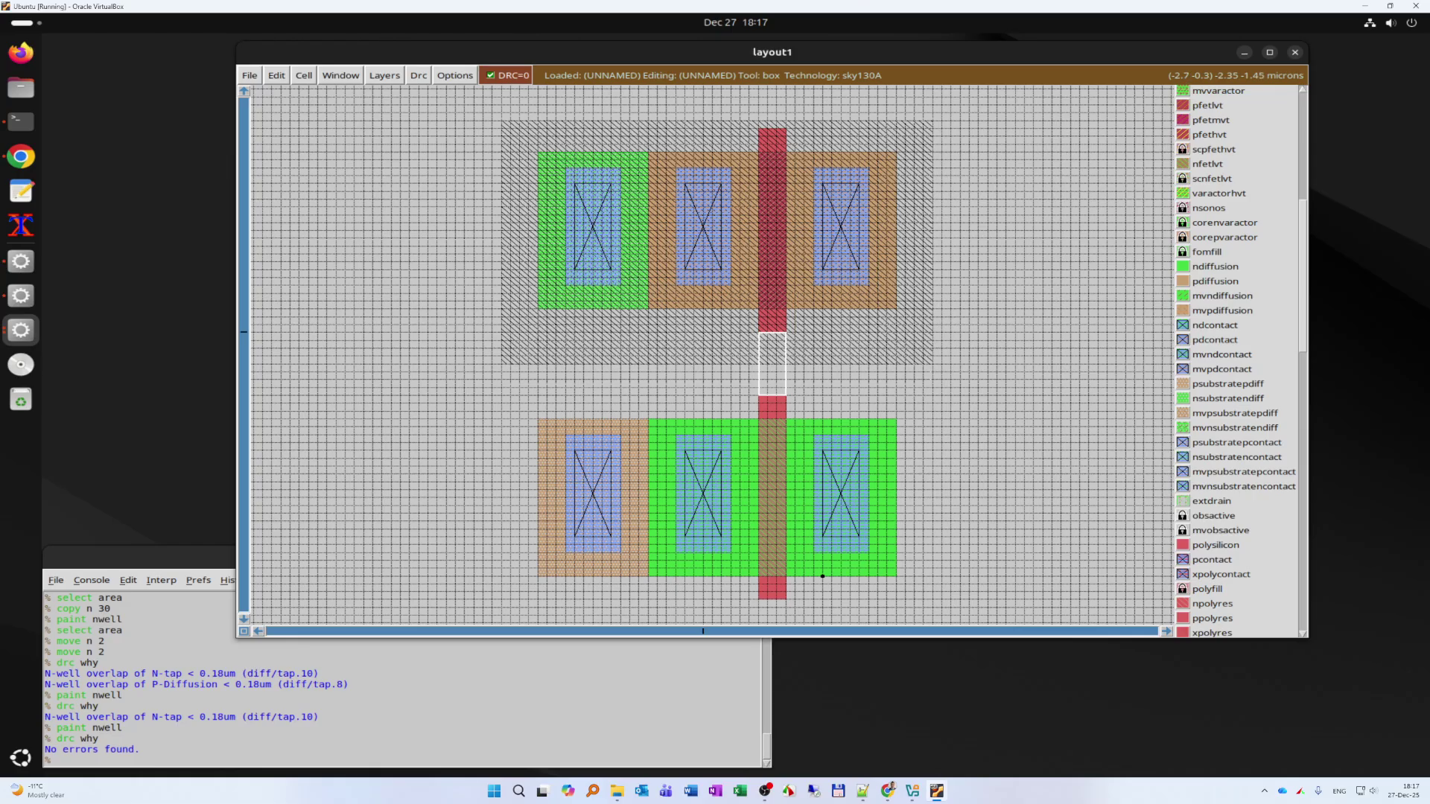
key("alt+Tab")
type("p")
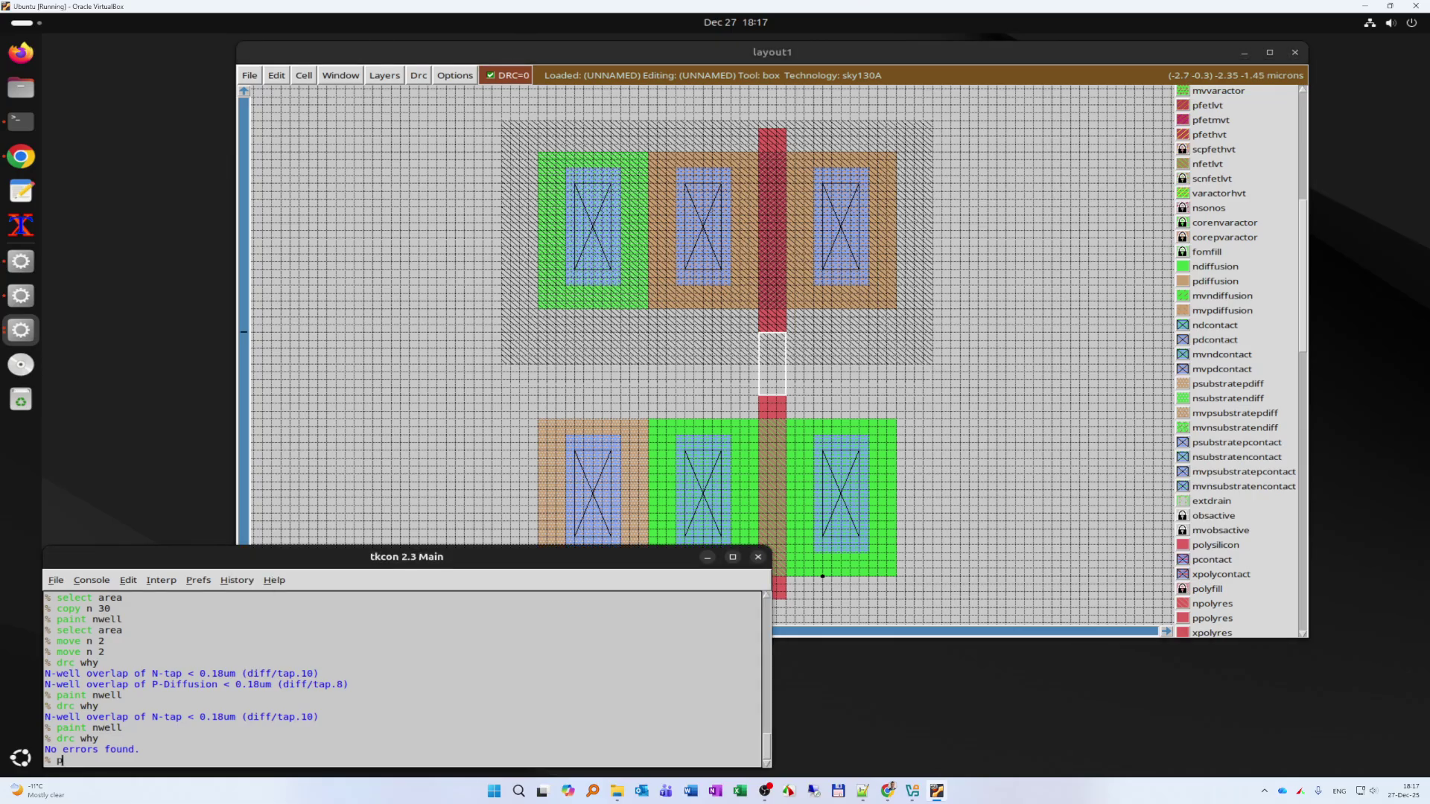
type("aint poly")
key("Return")
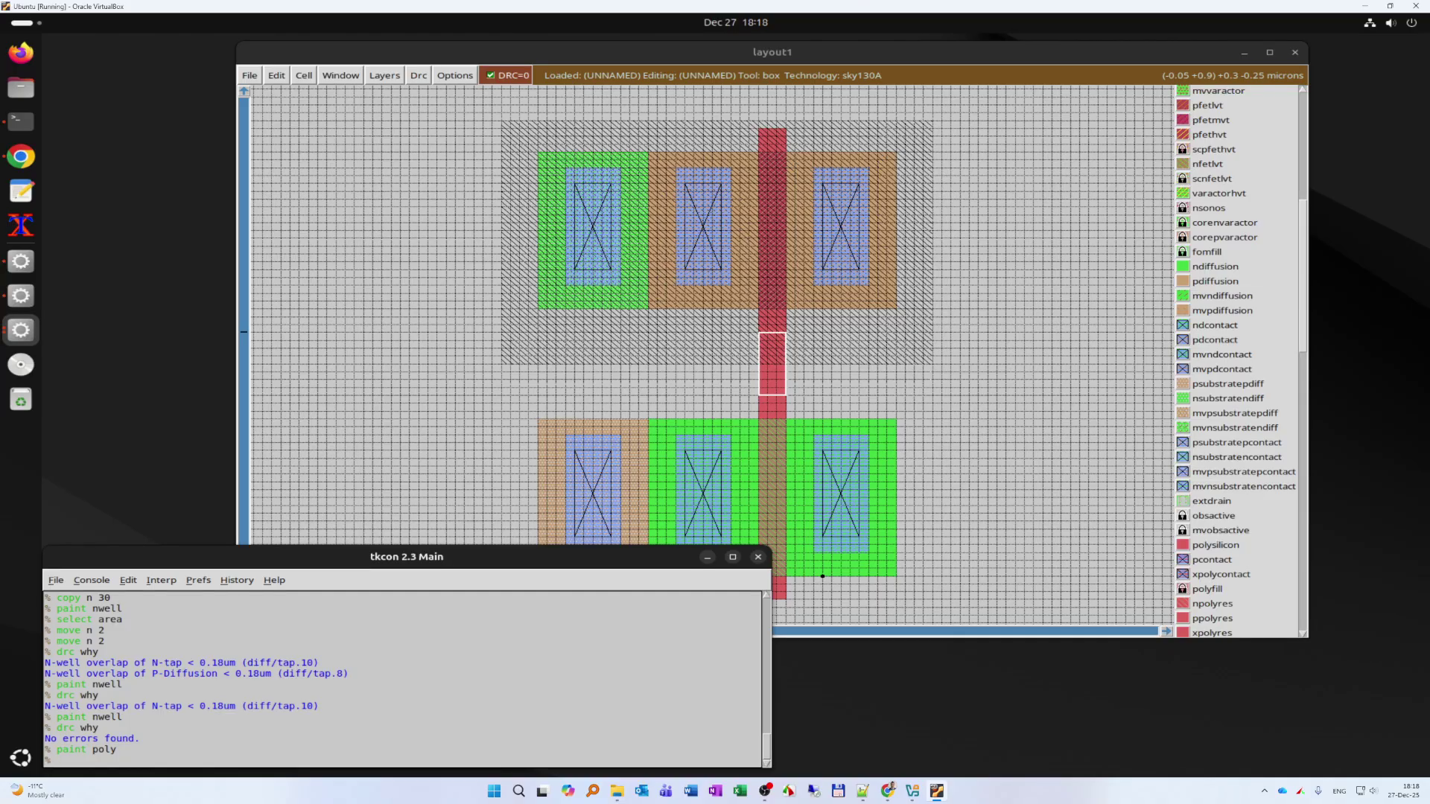
- Connect the right-hand contacts of the upper and lower transistors by painting a local interconnect (li) strip between them
left_click(814, 435)
right_click(868, 286)
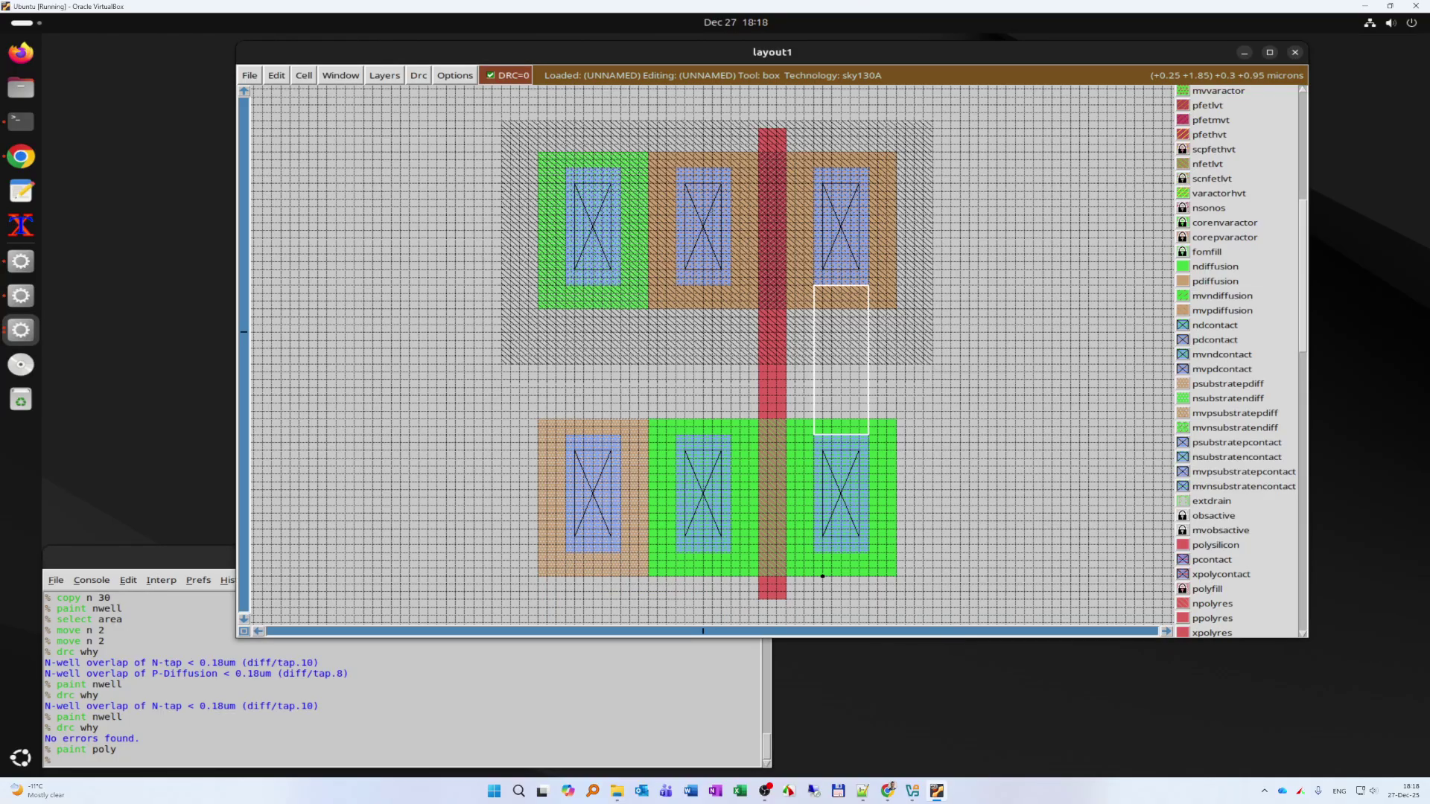
left_click(272, 686)
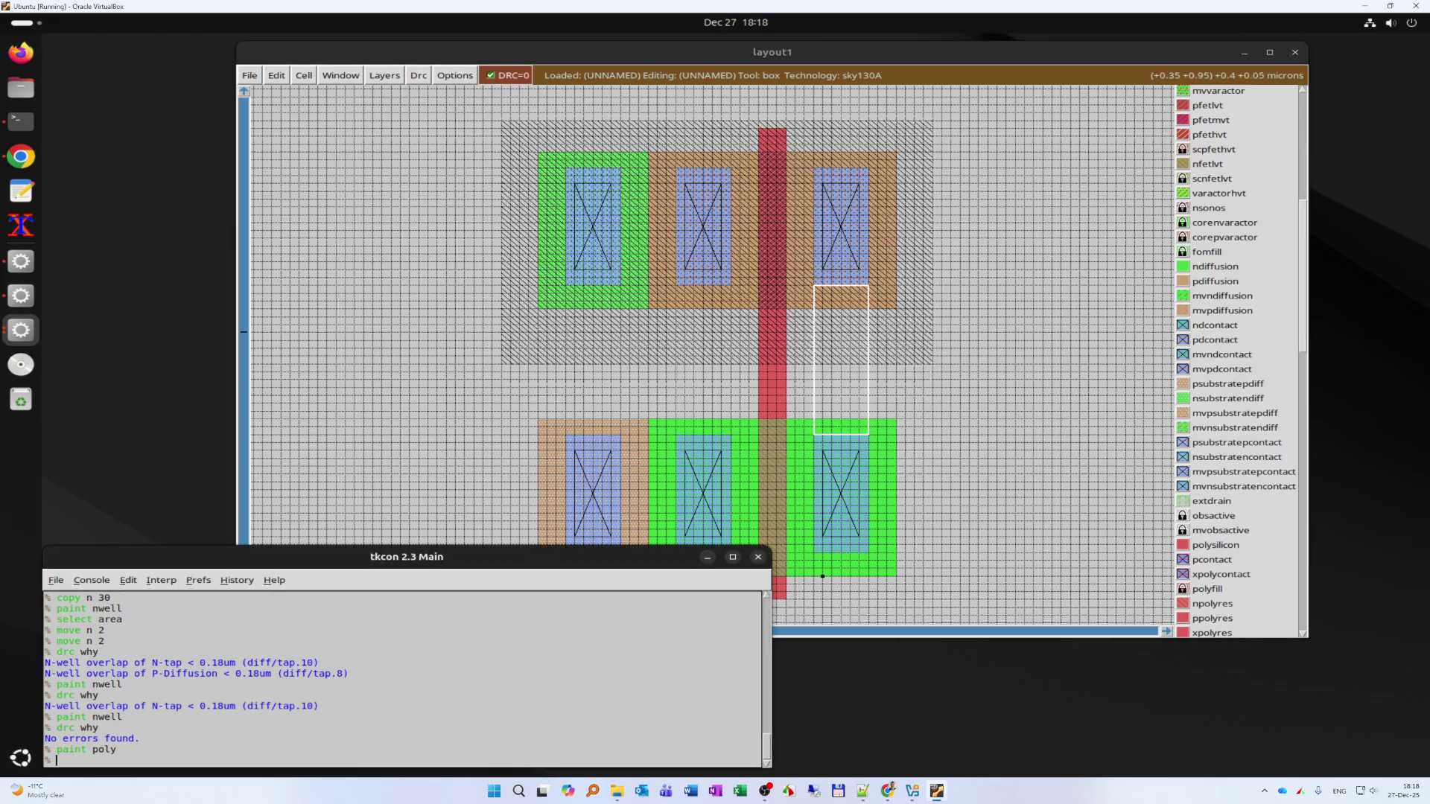
type("paint li")
key("Return")
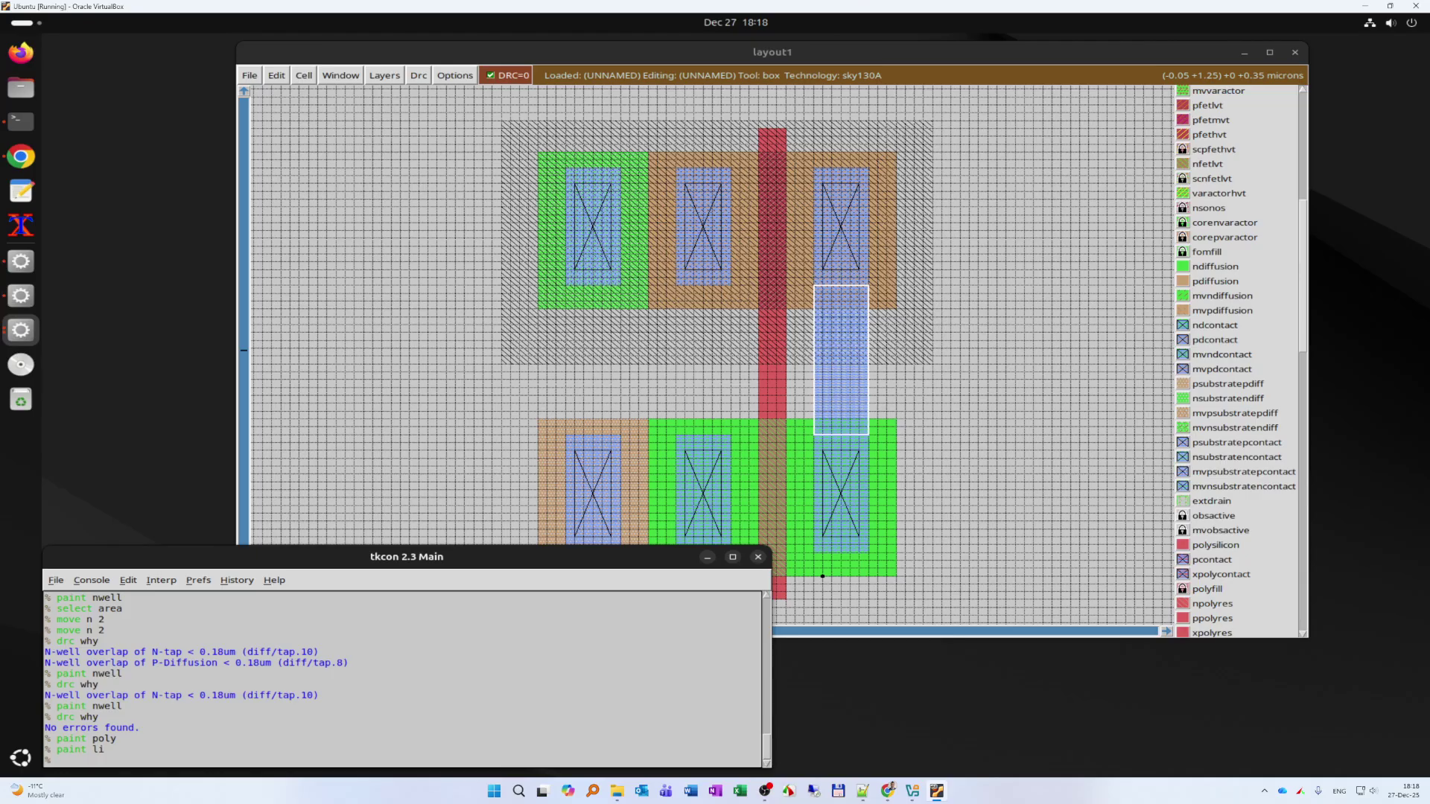
- Paint a short horizontal li stub extending right from the vertical li strip, in the gap between the two transistors
left_click(815, 381)
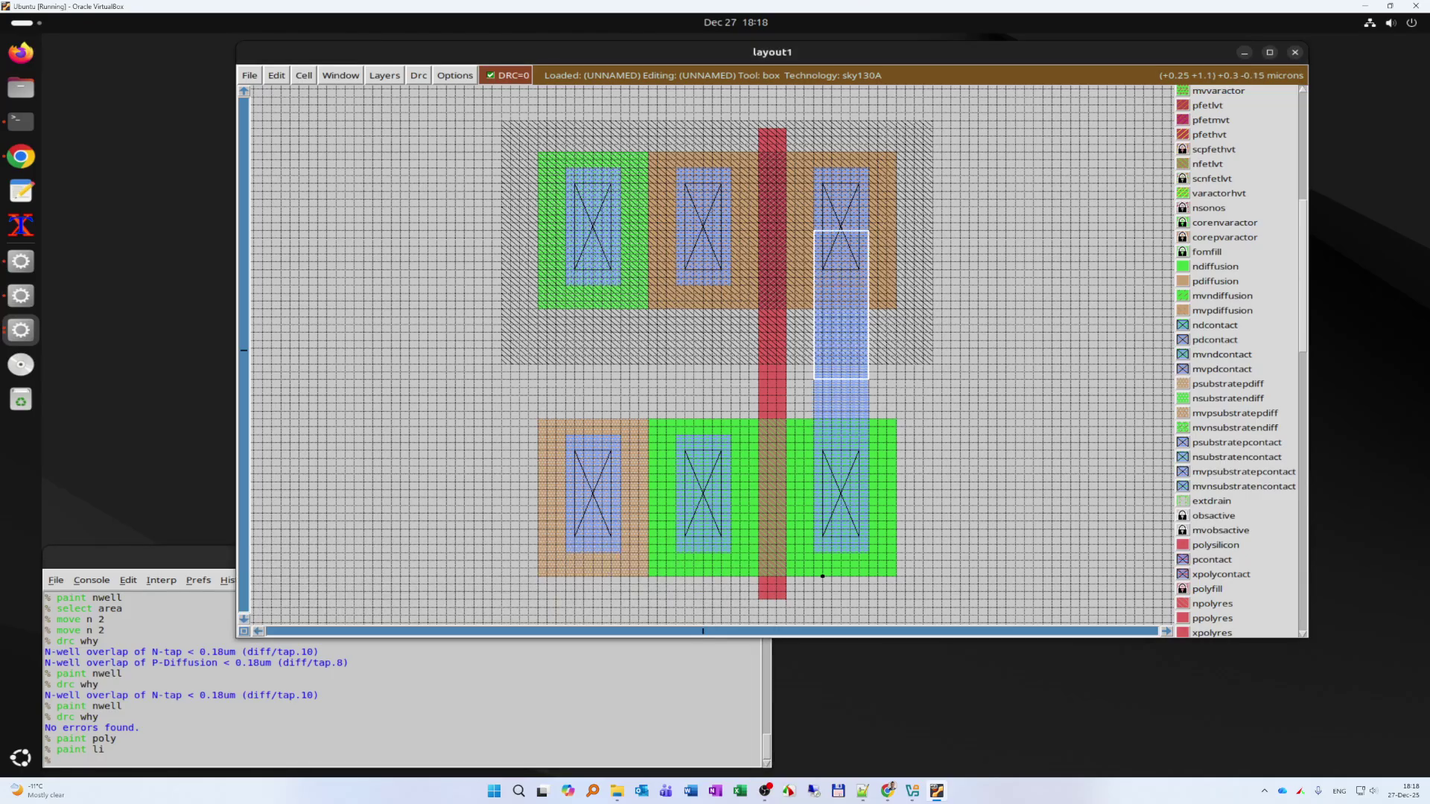
left_click(869, 395)
left_click(869, 403)
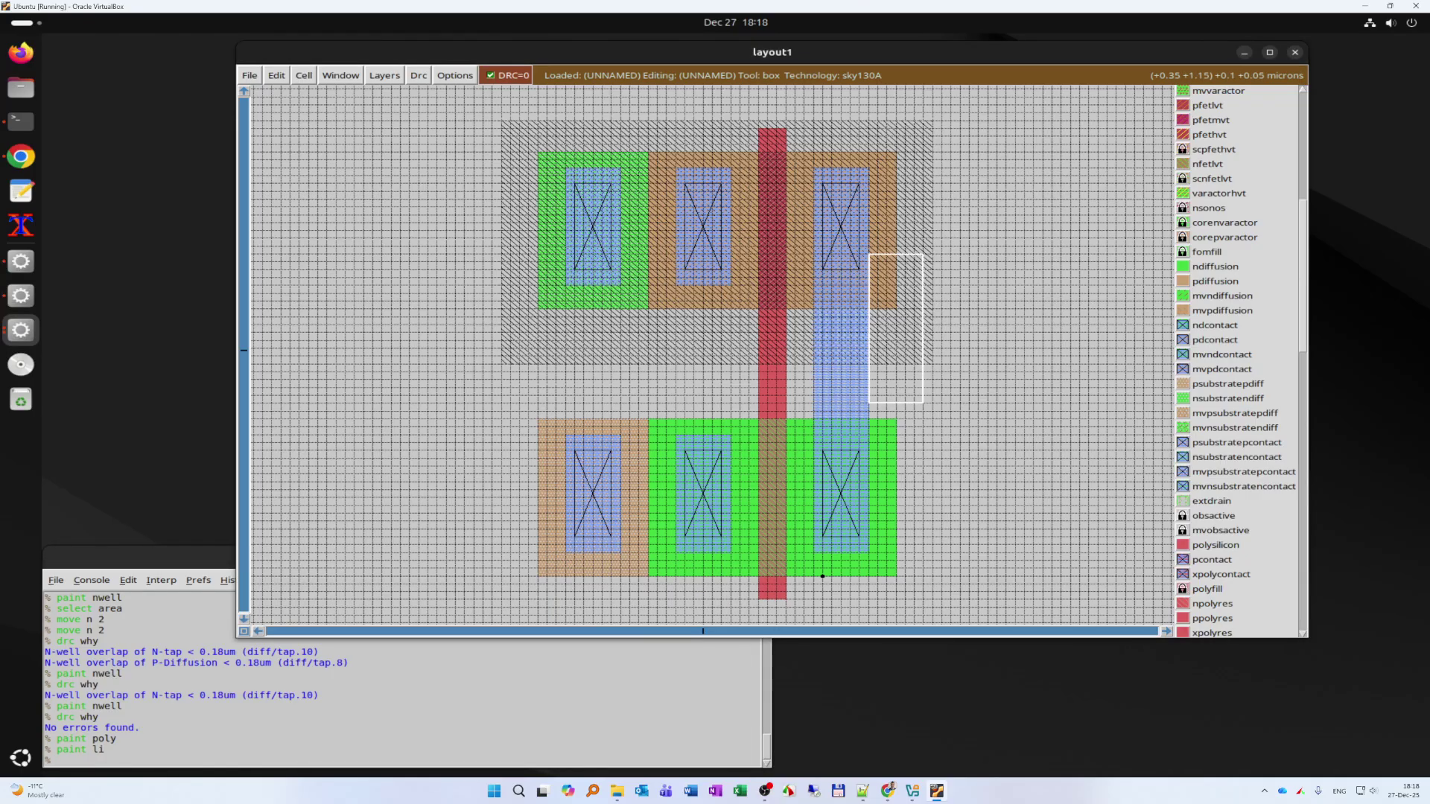
right_click(906, 380)
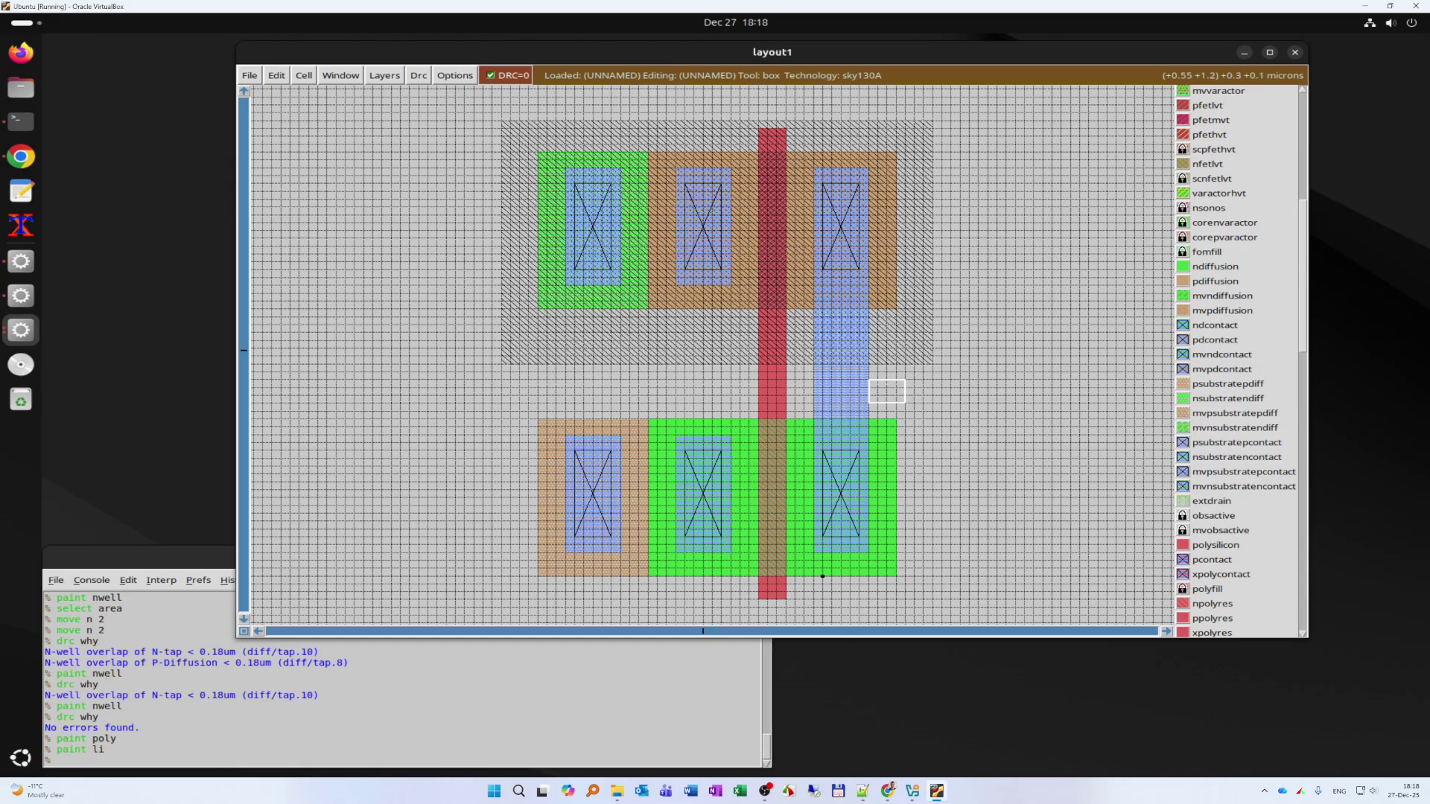
right_click(933, 380)
left_click(186, 689)
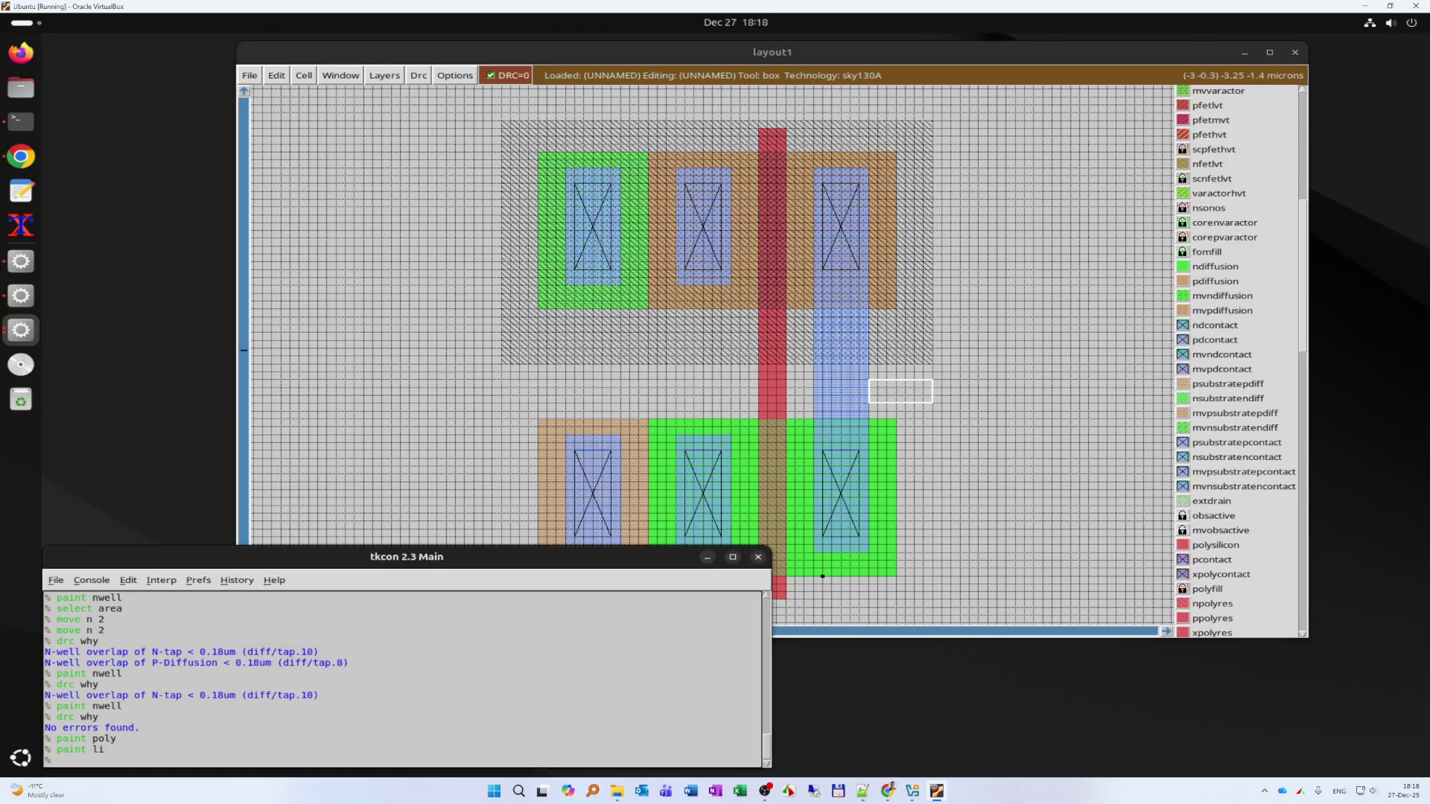
key("Up")
key("Return")
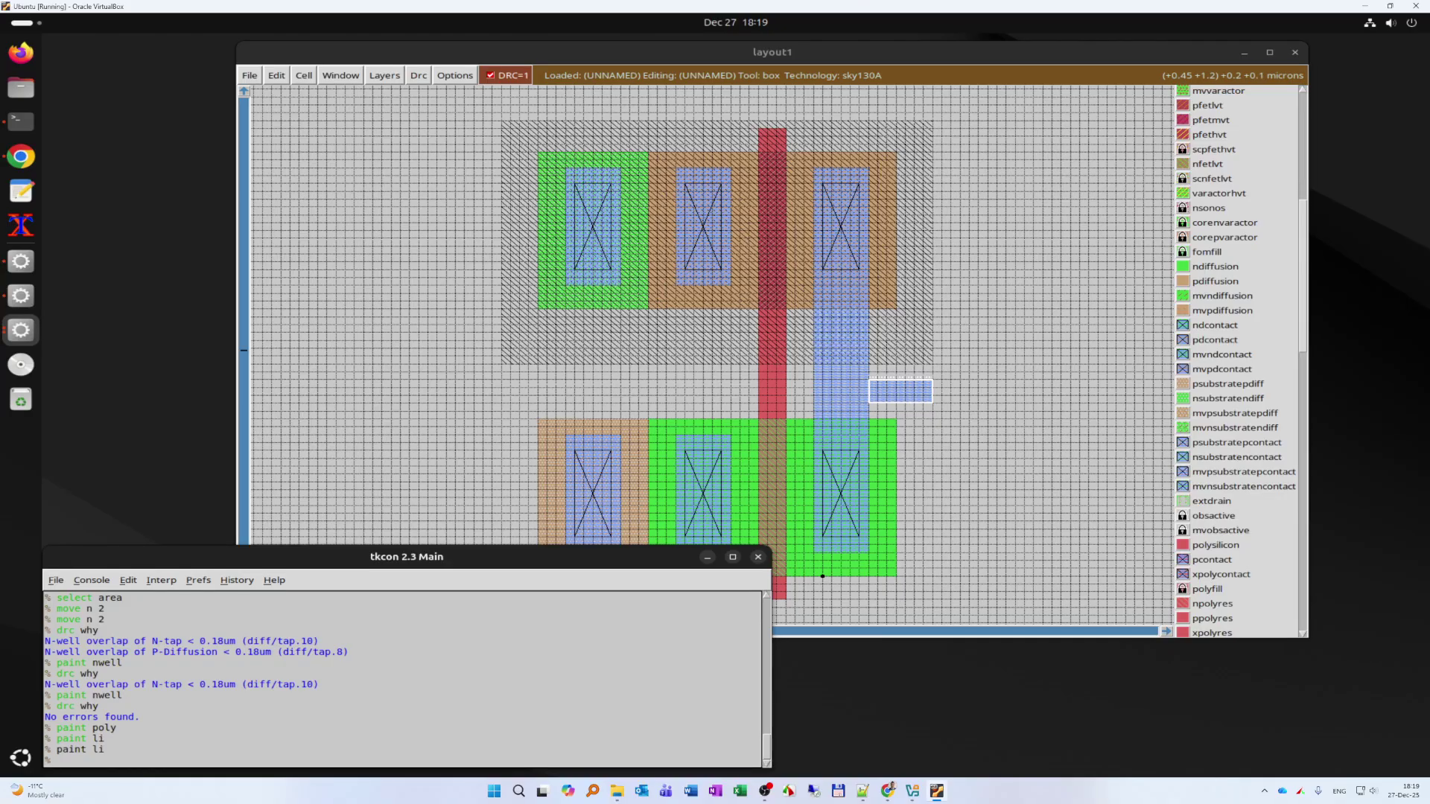
- Heighten the li output stub by painting li over a slightly taller area with the same length
left_click(870, 403)
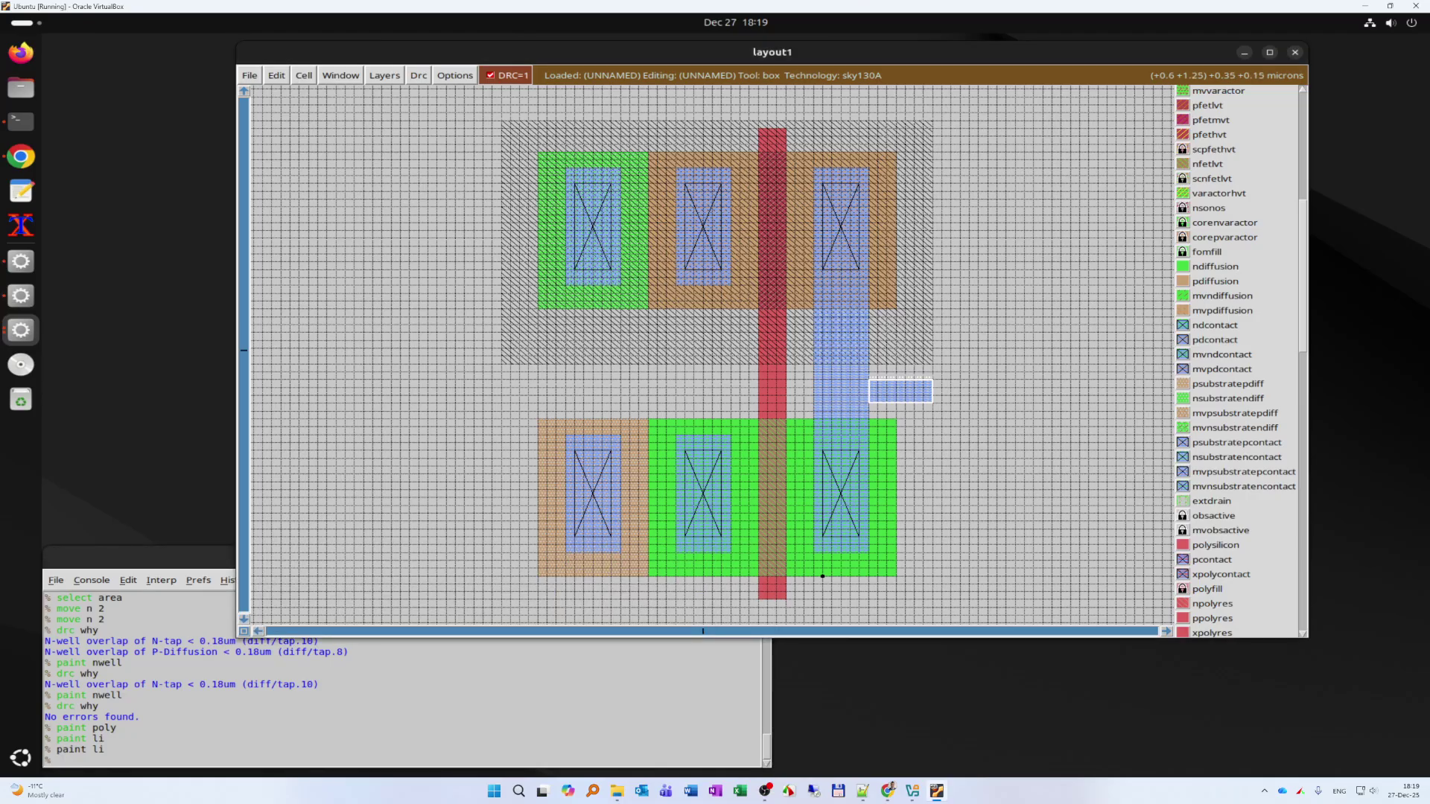
right_click(934, 372)
left_click(193, 758)
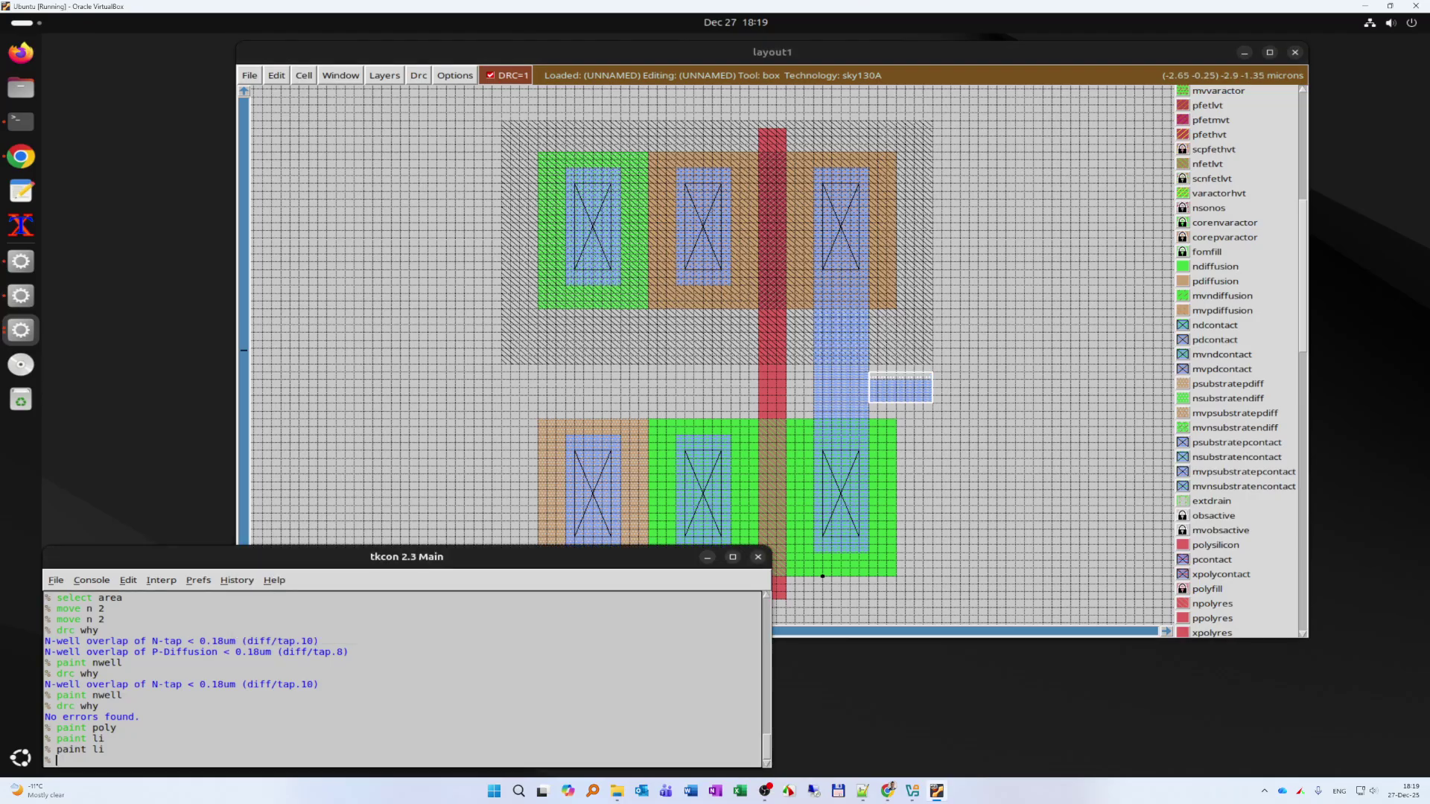
key("Up")
key("Return")
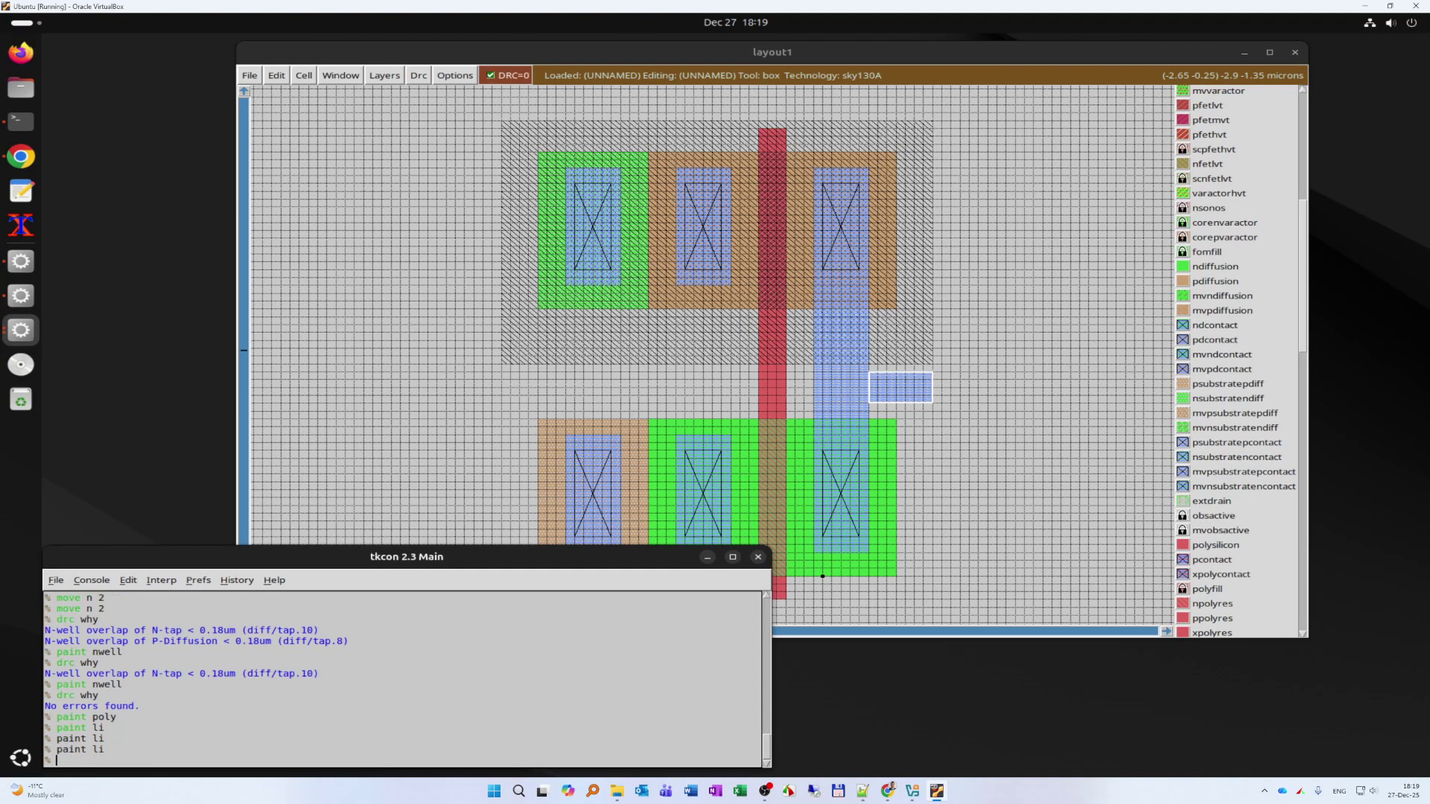
- Try painting a small poly pad against the left side of the gate strip between the transistors, and undo it
left_click(1016, 419)
scroll(951, 372, "down", 1)
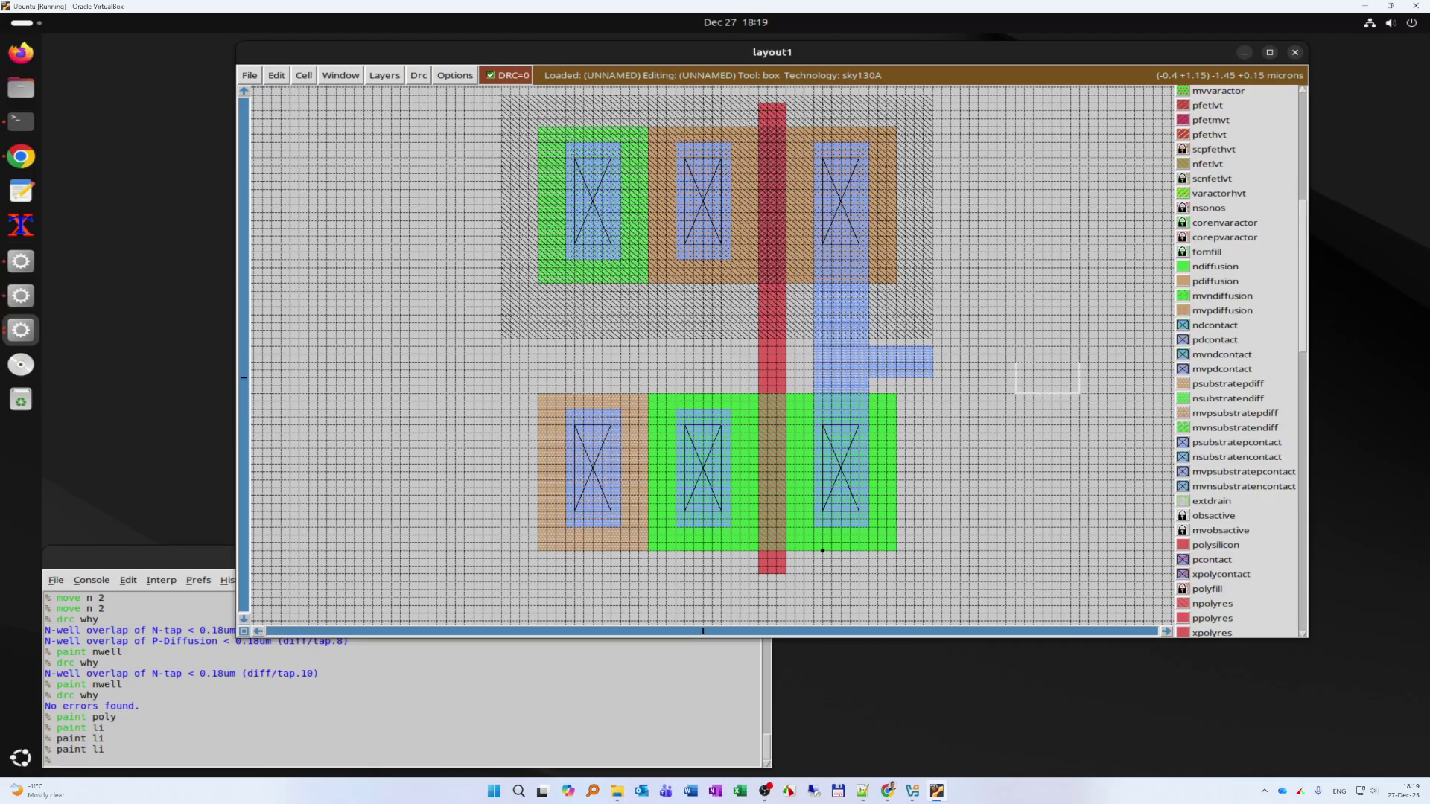
scroll(707, 353, "down", 1)
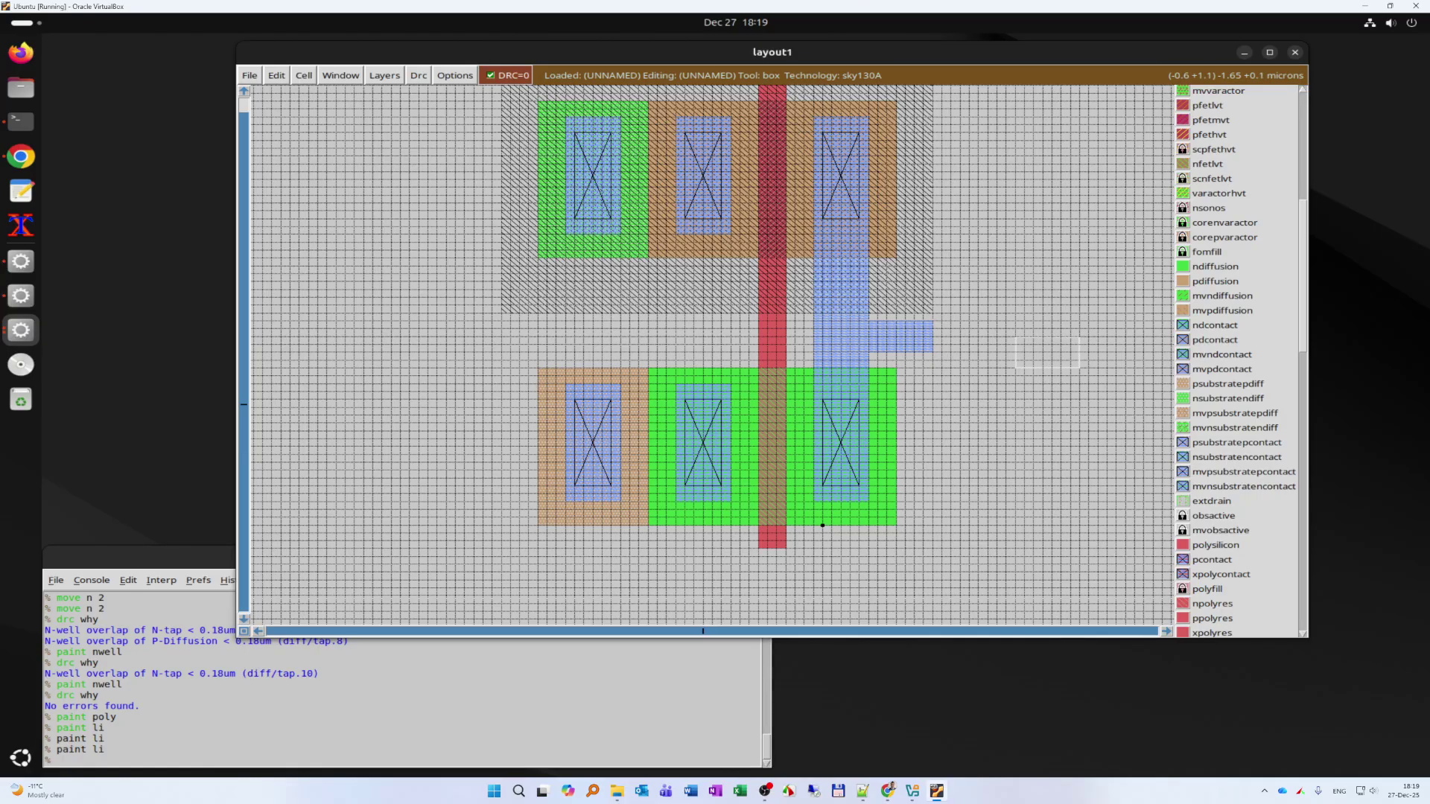
left_click(713, 352)
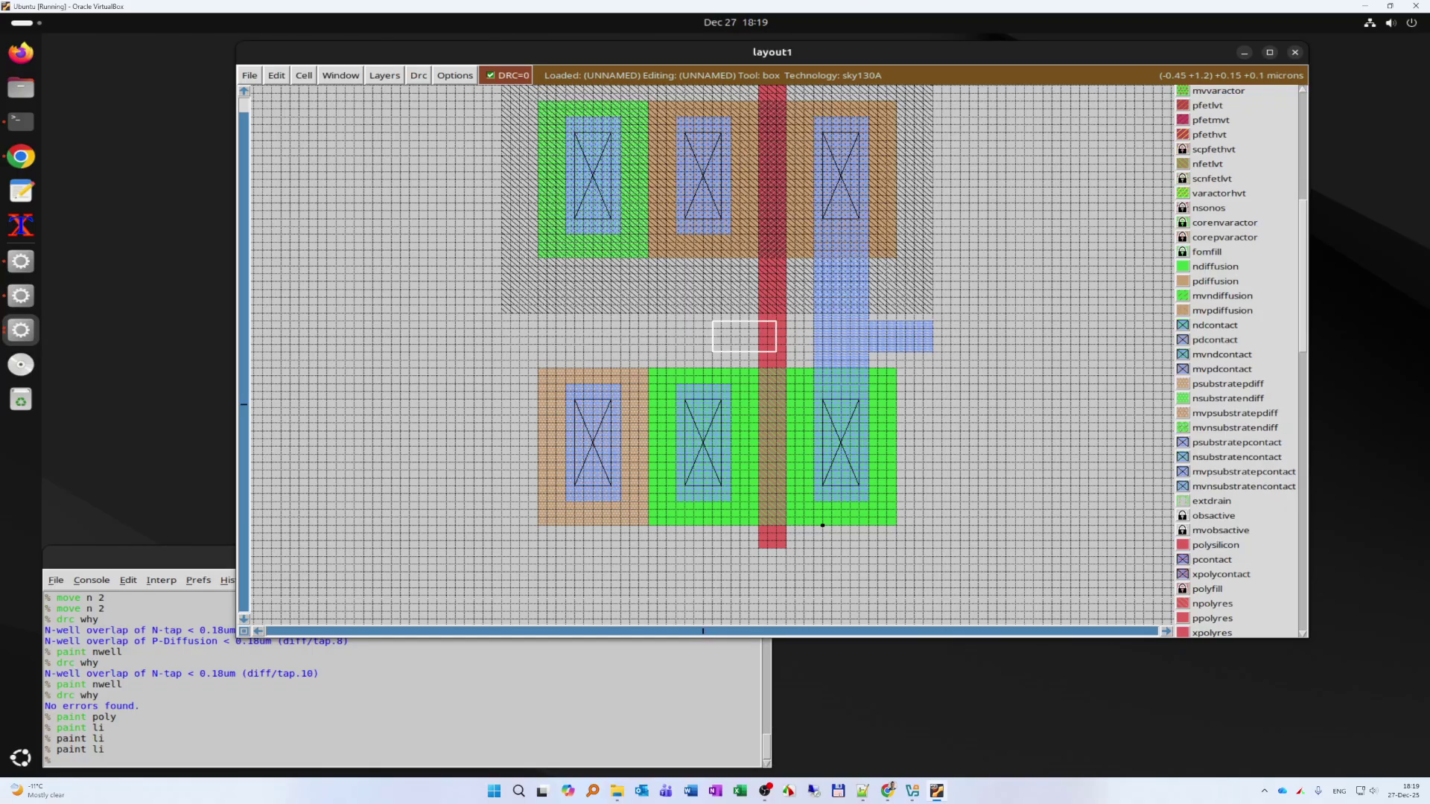
left_click(704, 359)
left_click(758, 321)
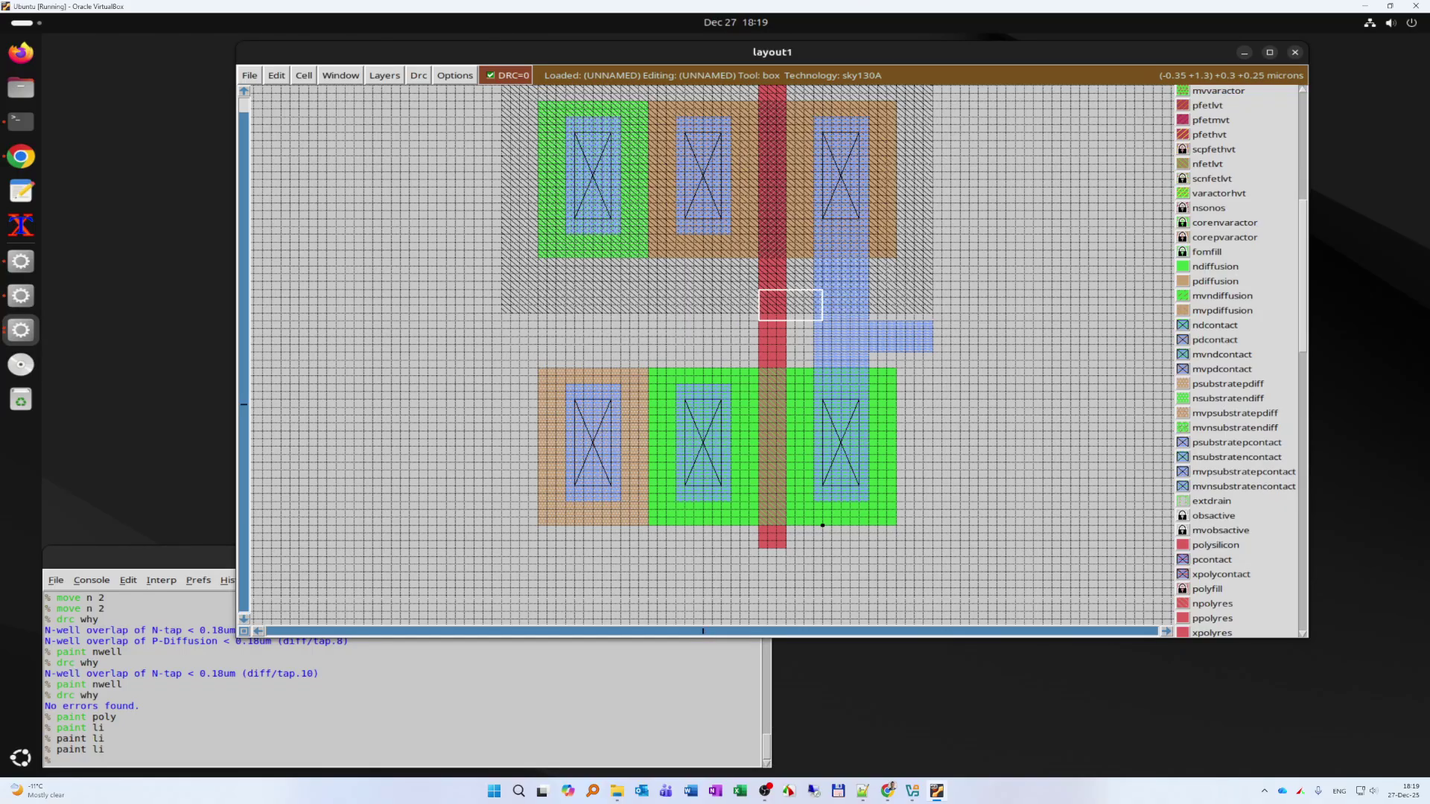
left_click(713, 361)
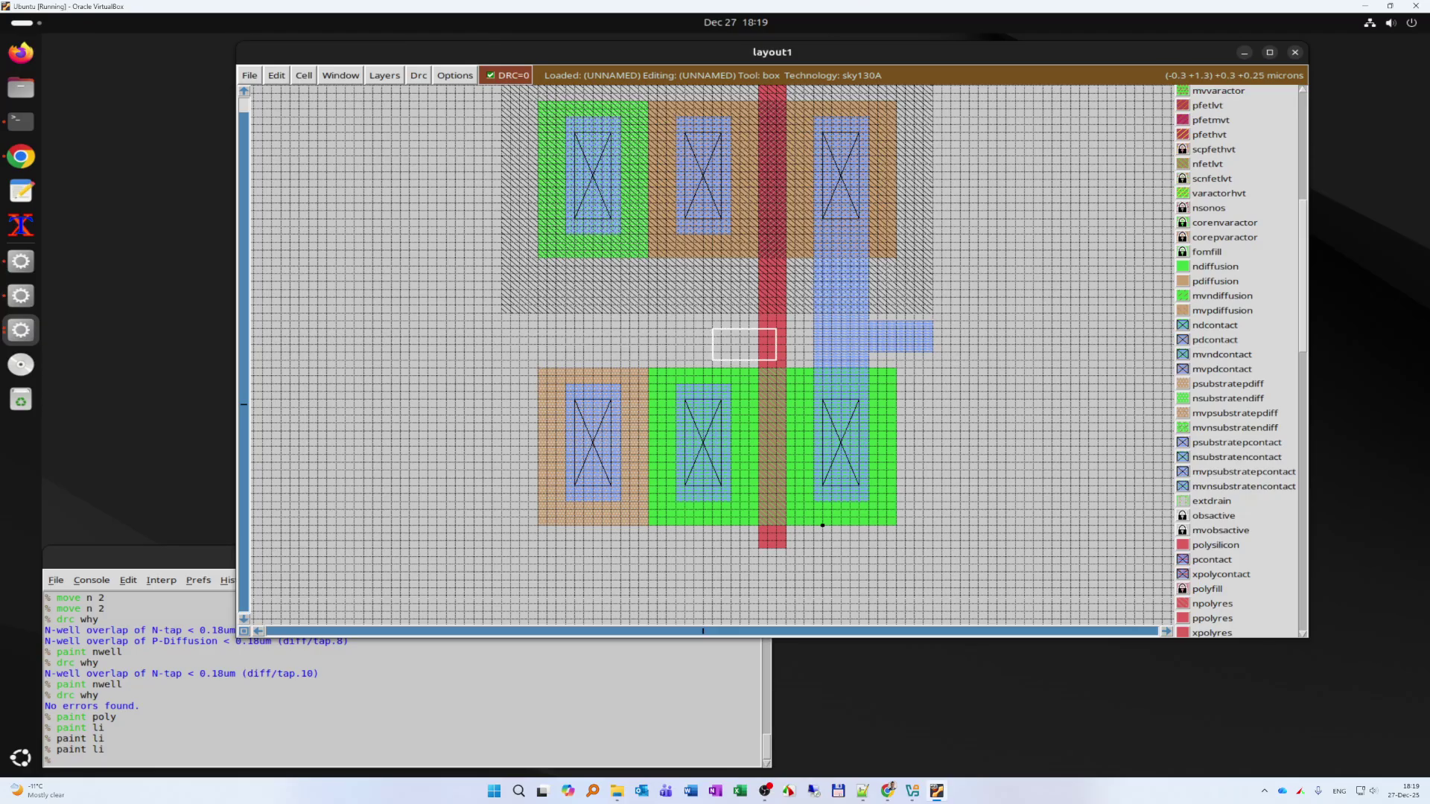
right_click(767, 321)
right_click(758, 321)
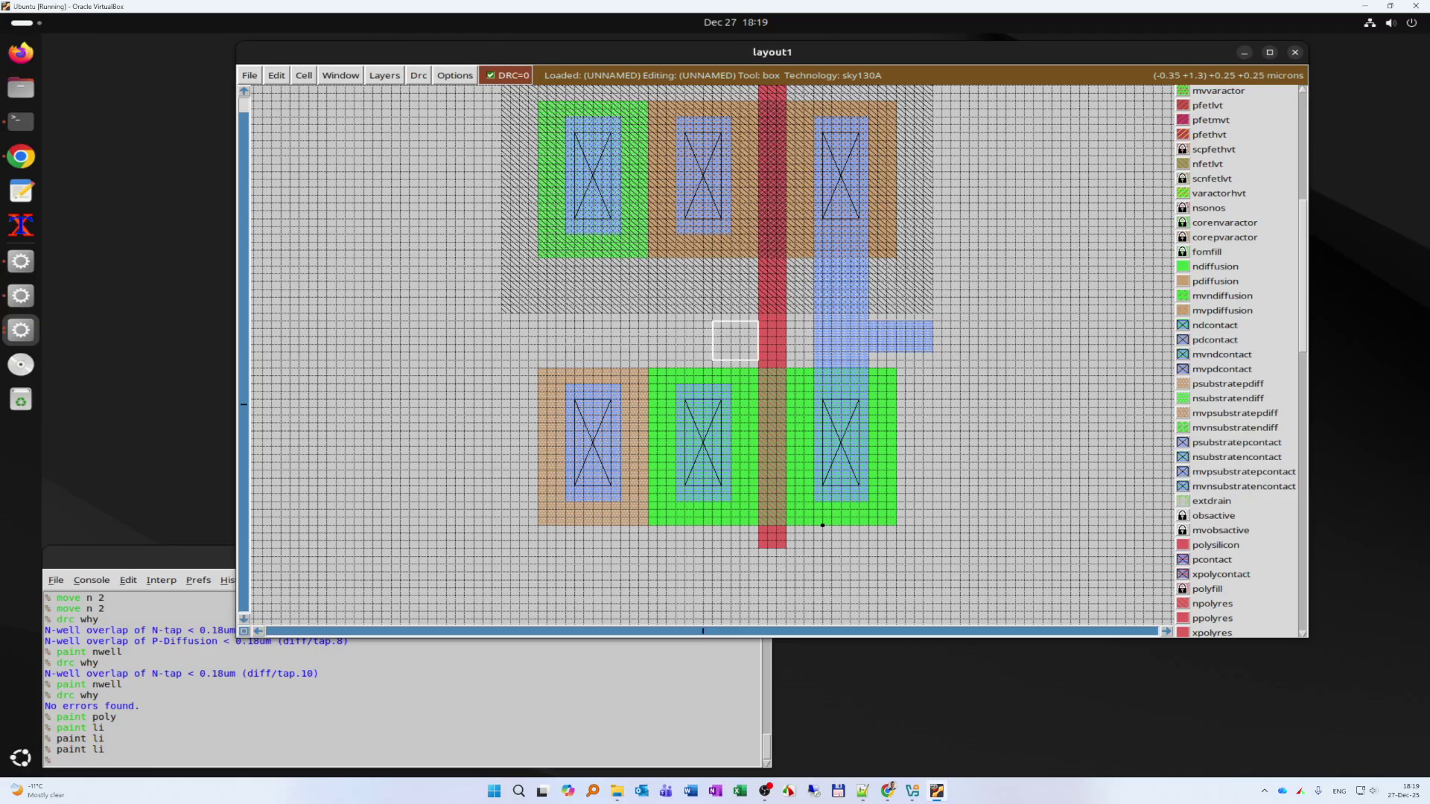
left_click(298, 750)
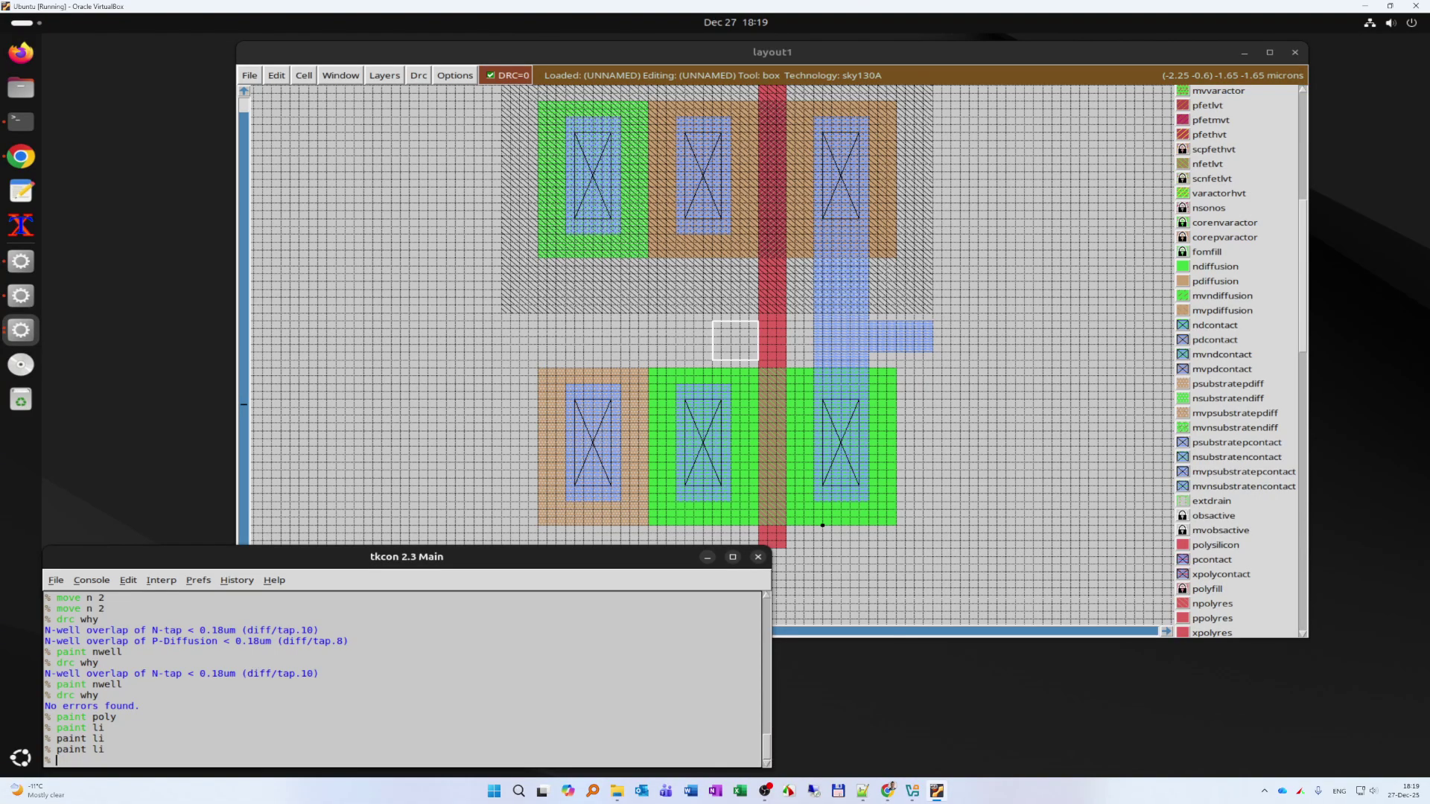
type("paint poly")
key("Return")
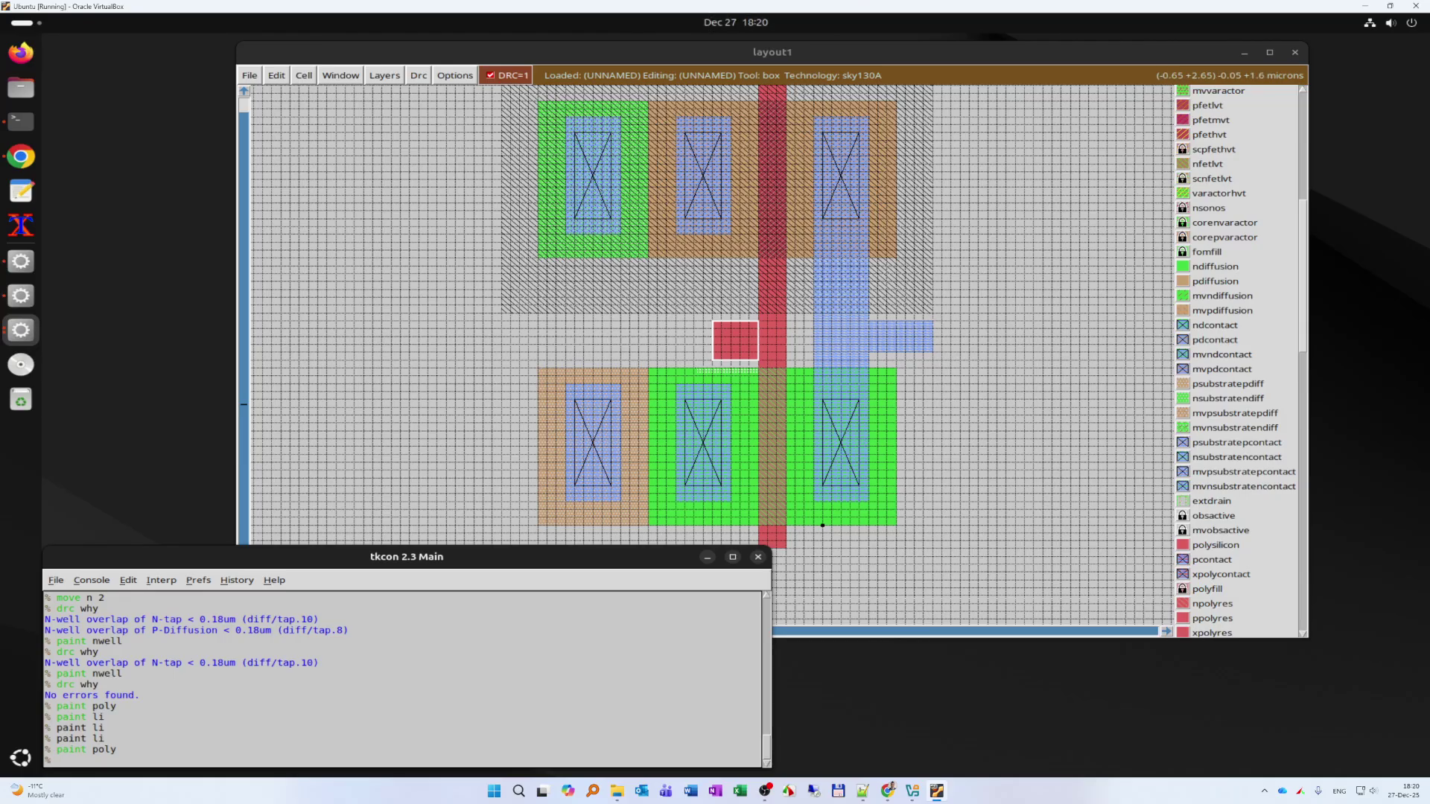
left_click(704, 52)
key("u")
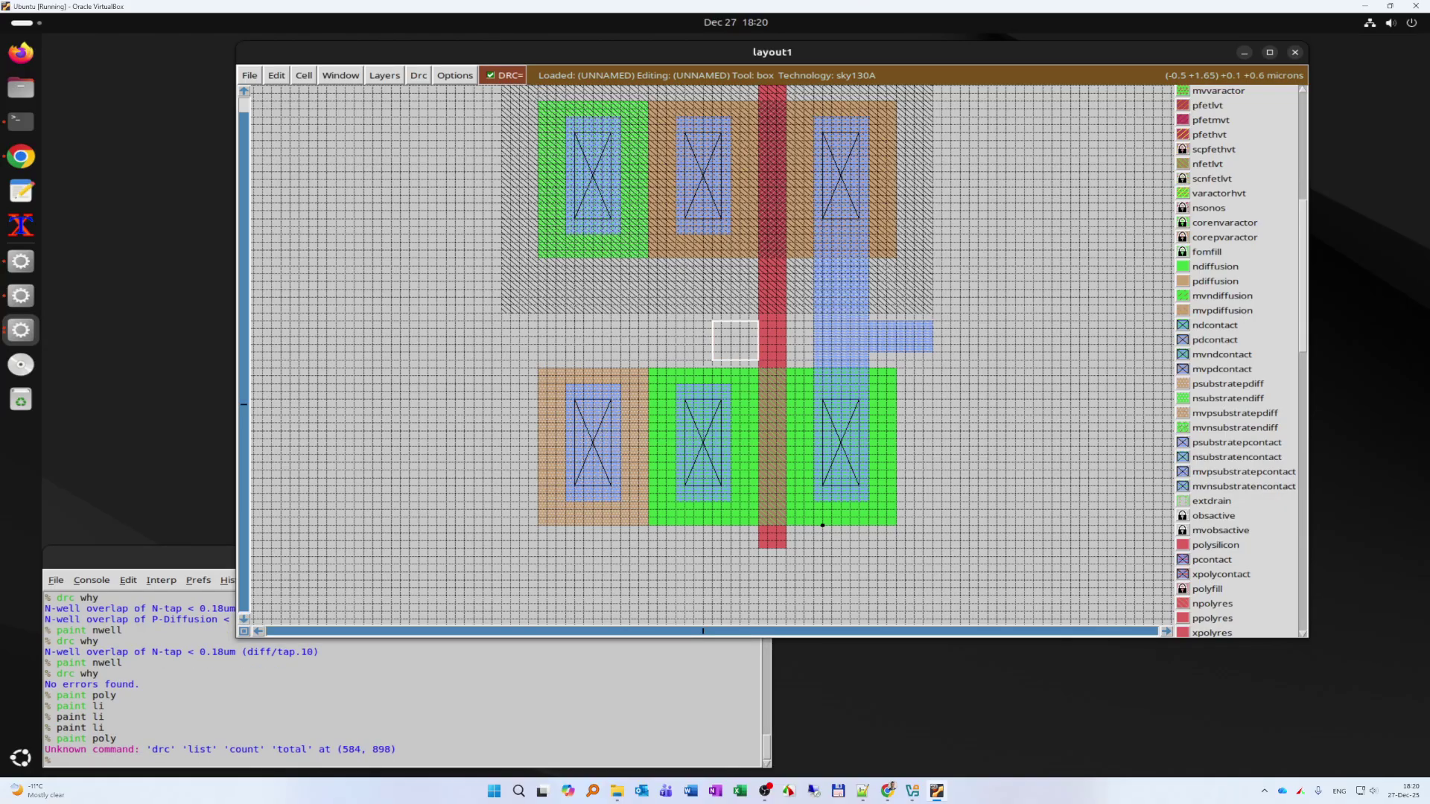
- Paint a poly pad overlaid with li, about 7 by 5 grid squares, directly below the gate strip's lower end
scroll(731, 401, "down", 6)
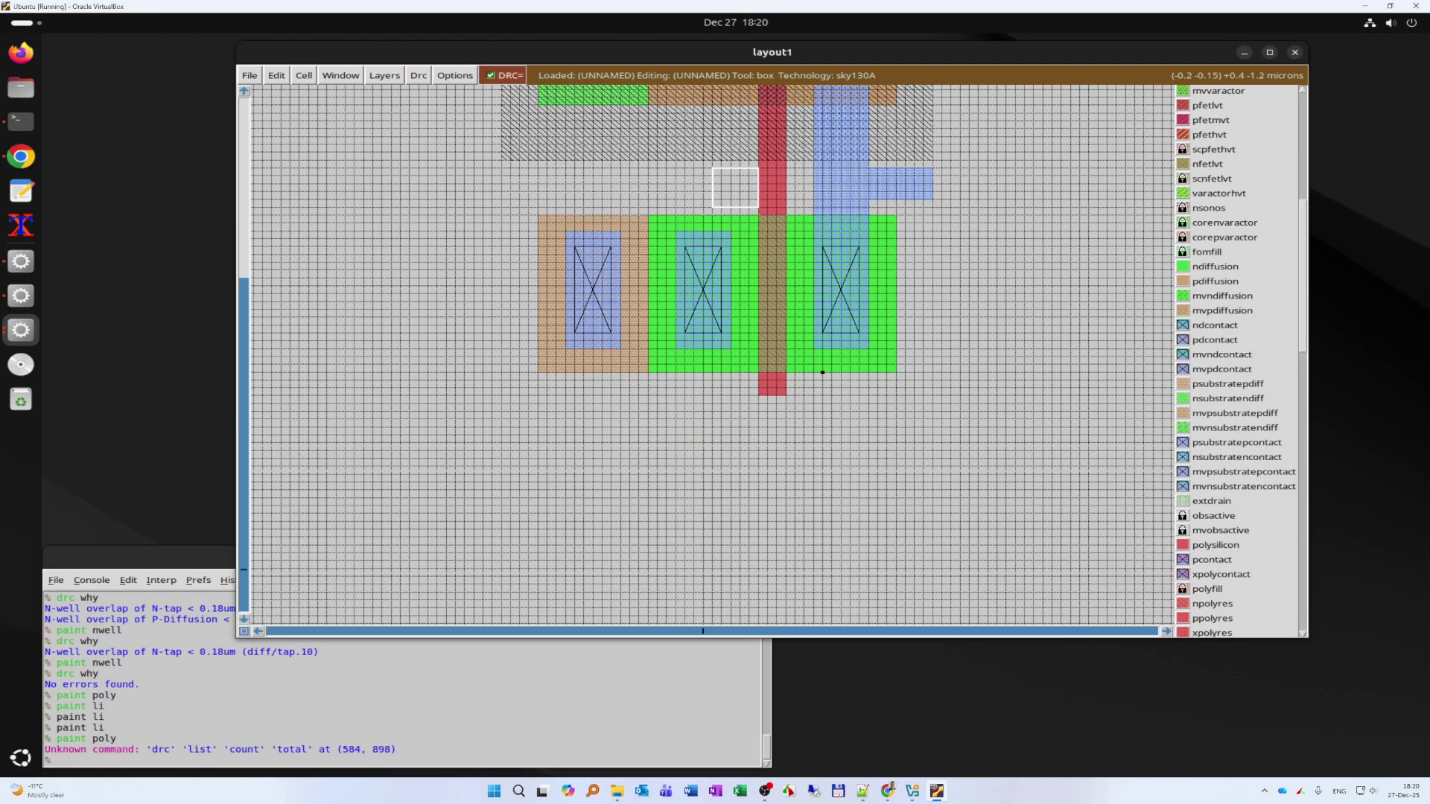
left_click(786, 396)
left_click(731, 427)
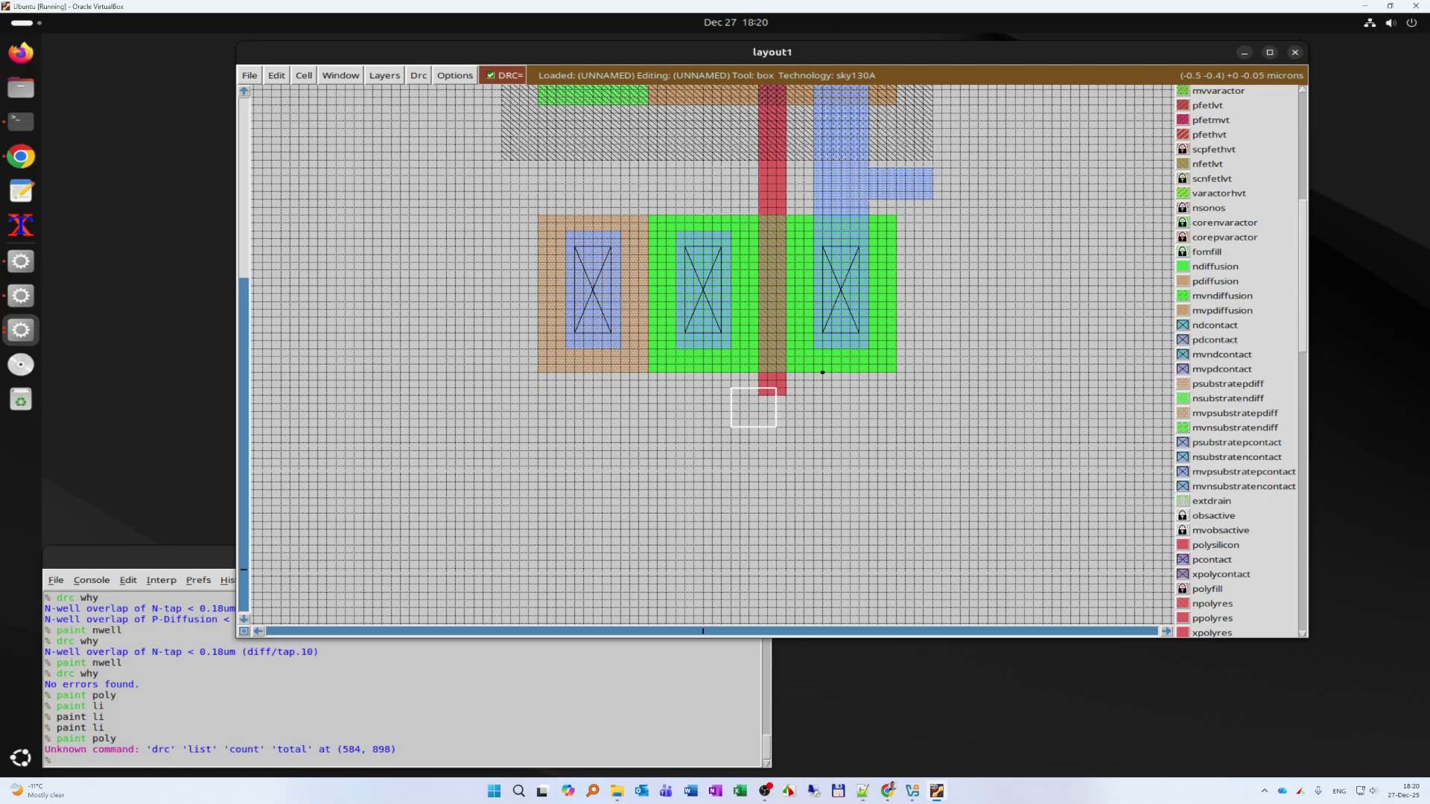
left_click(722, 435)
right_click(787, 395)
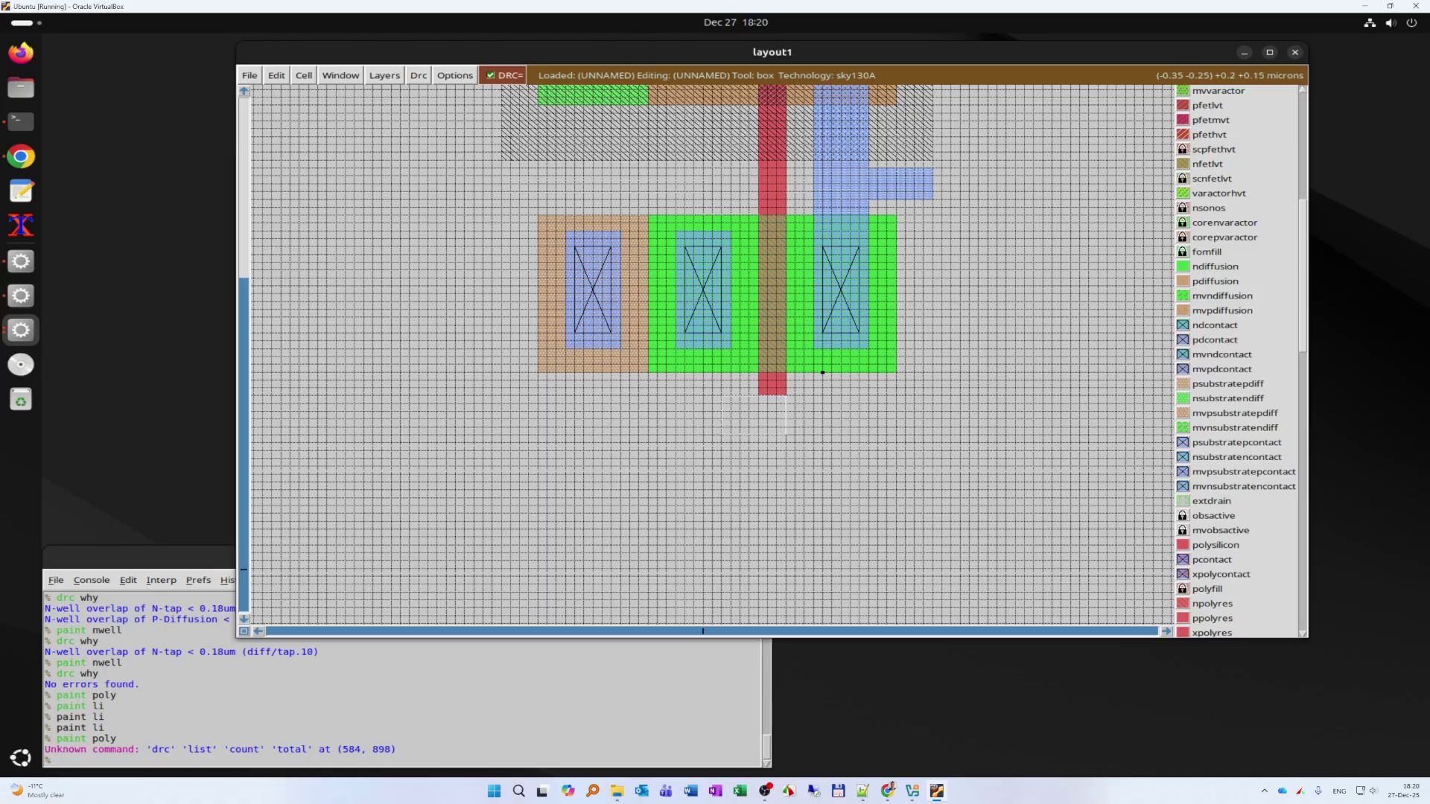
left_click(389, 708)
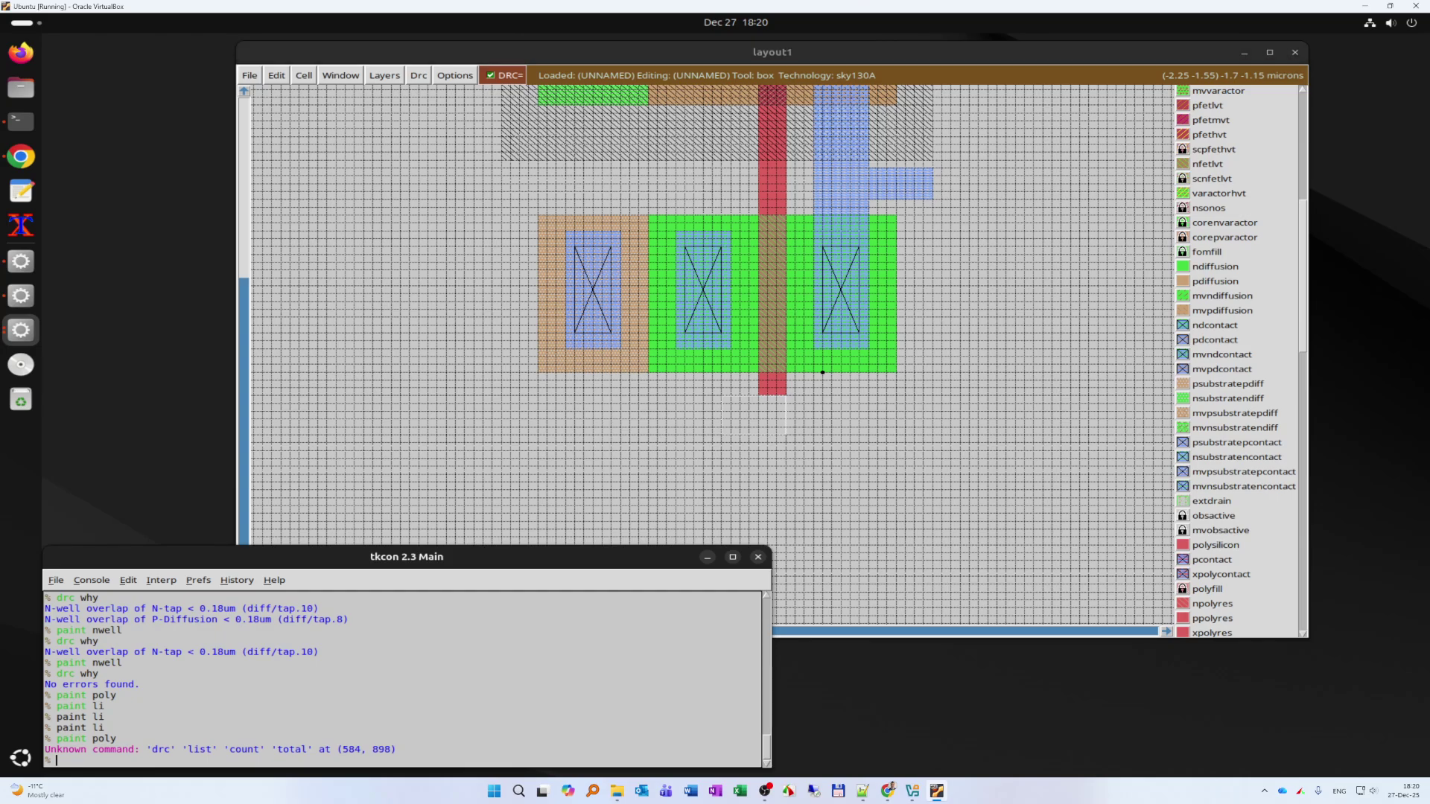
key("Up")
key("Return")
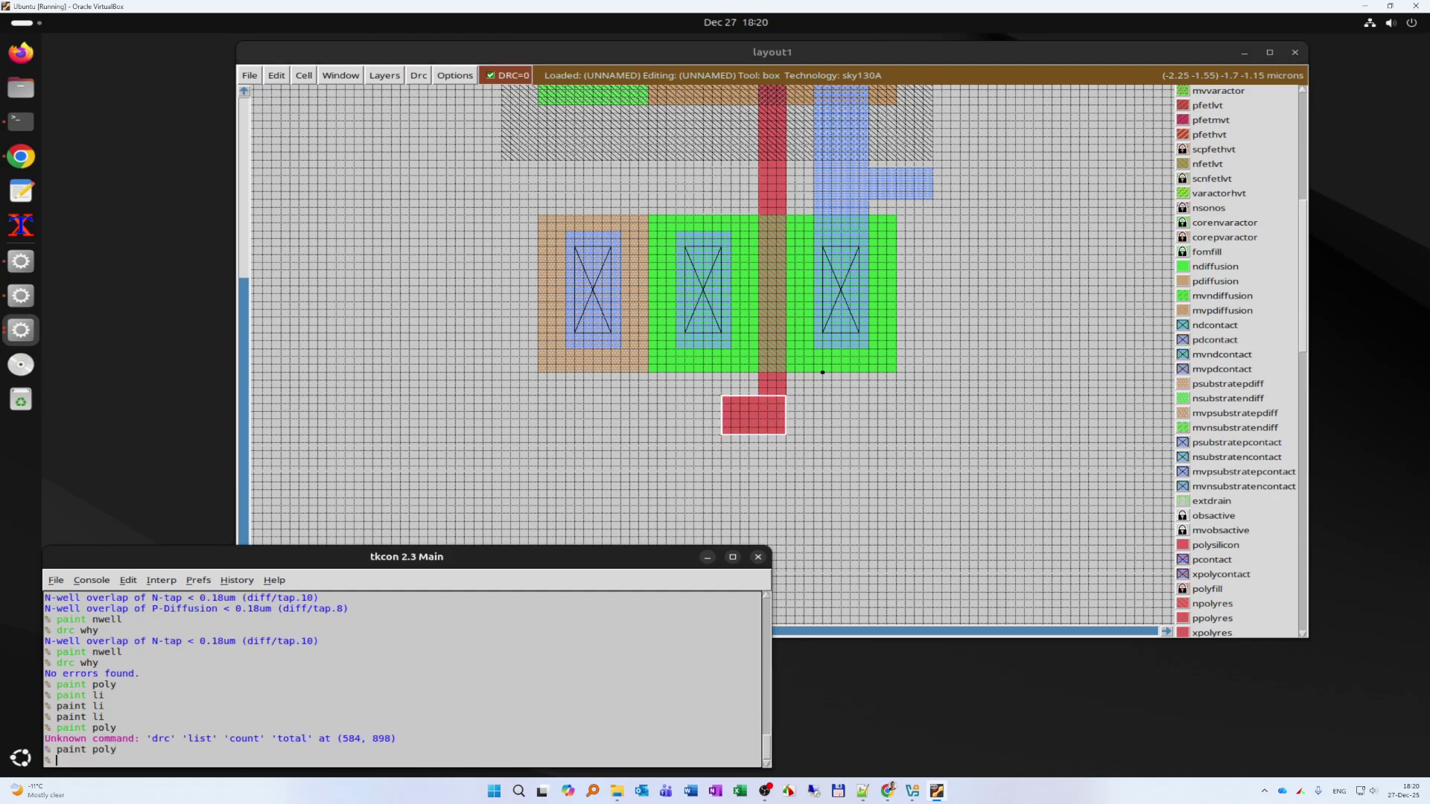
type("paint li")
key("Return")
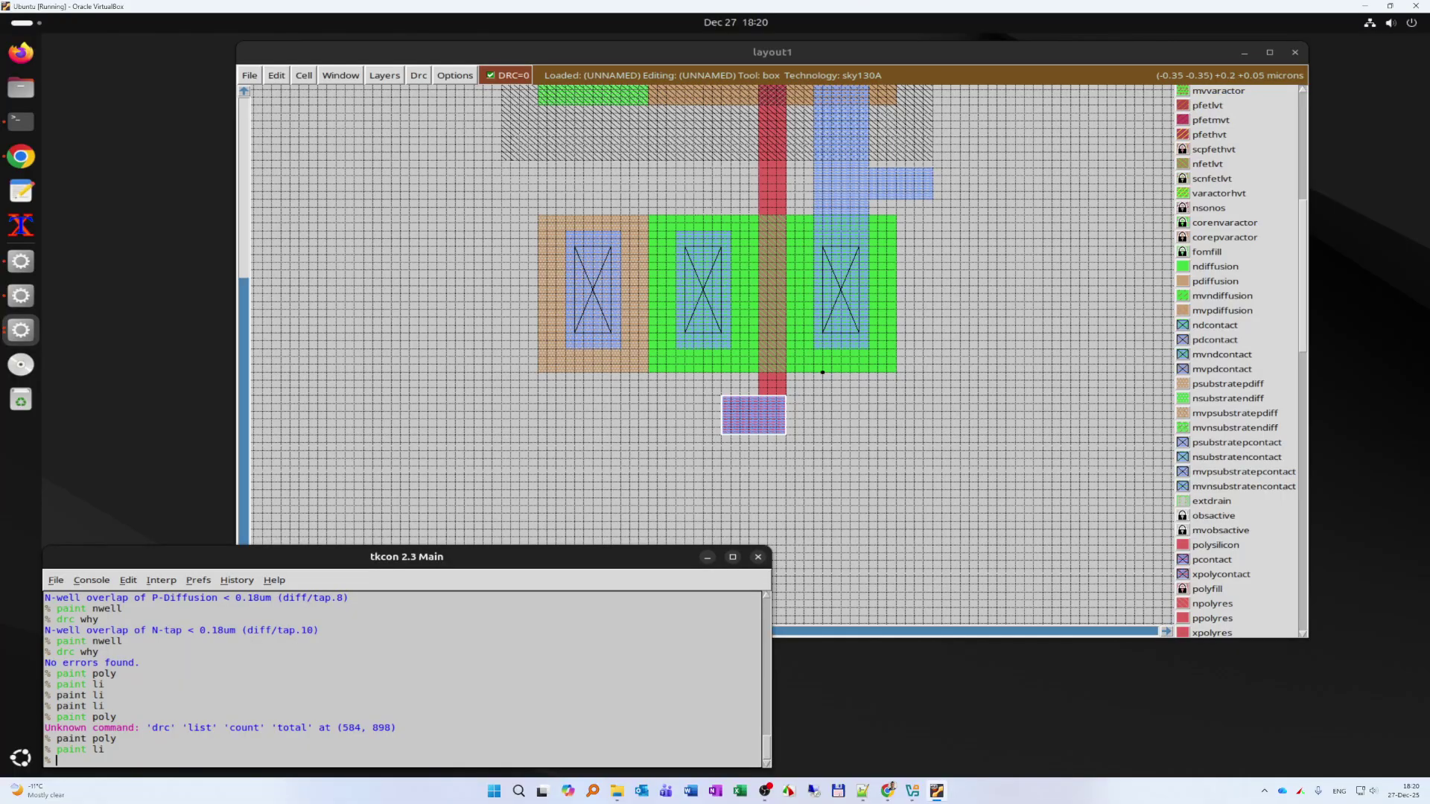
- Paint a poly contact (pc) about 3 by 3 grid squares inside the small pad below the gate strip
left_click(827, 52)
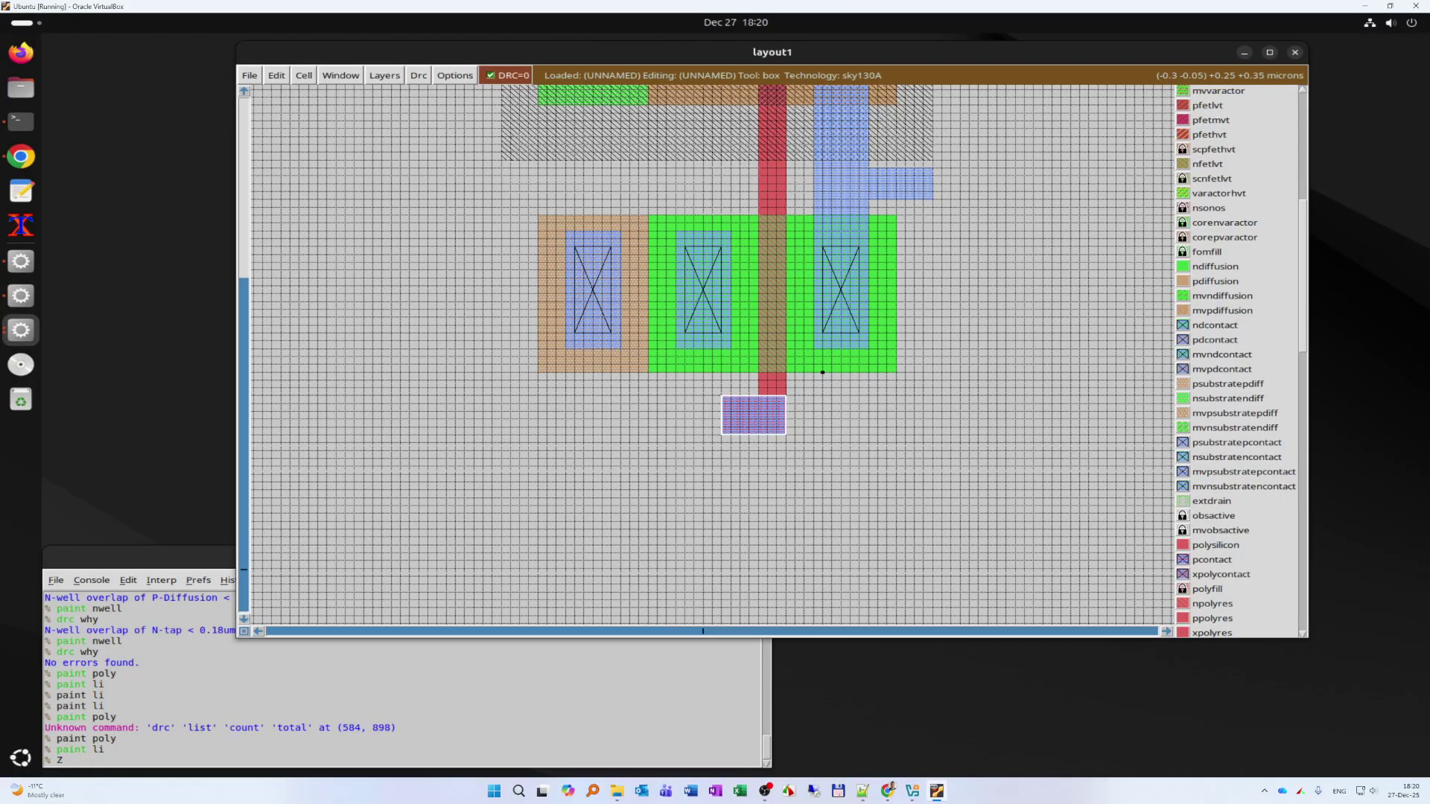
key("shift+z")
scroll(708, 357, "down", 1)
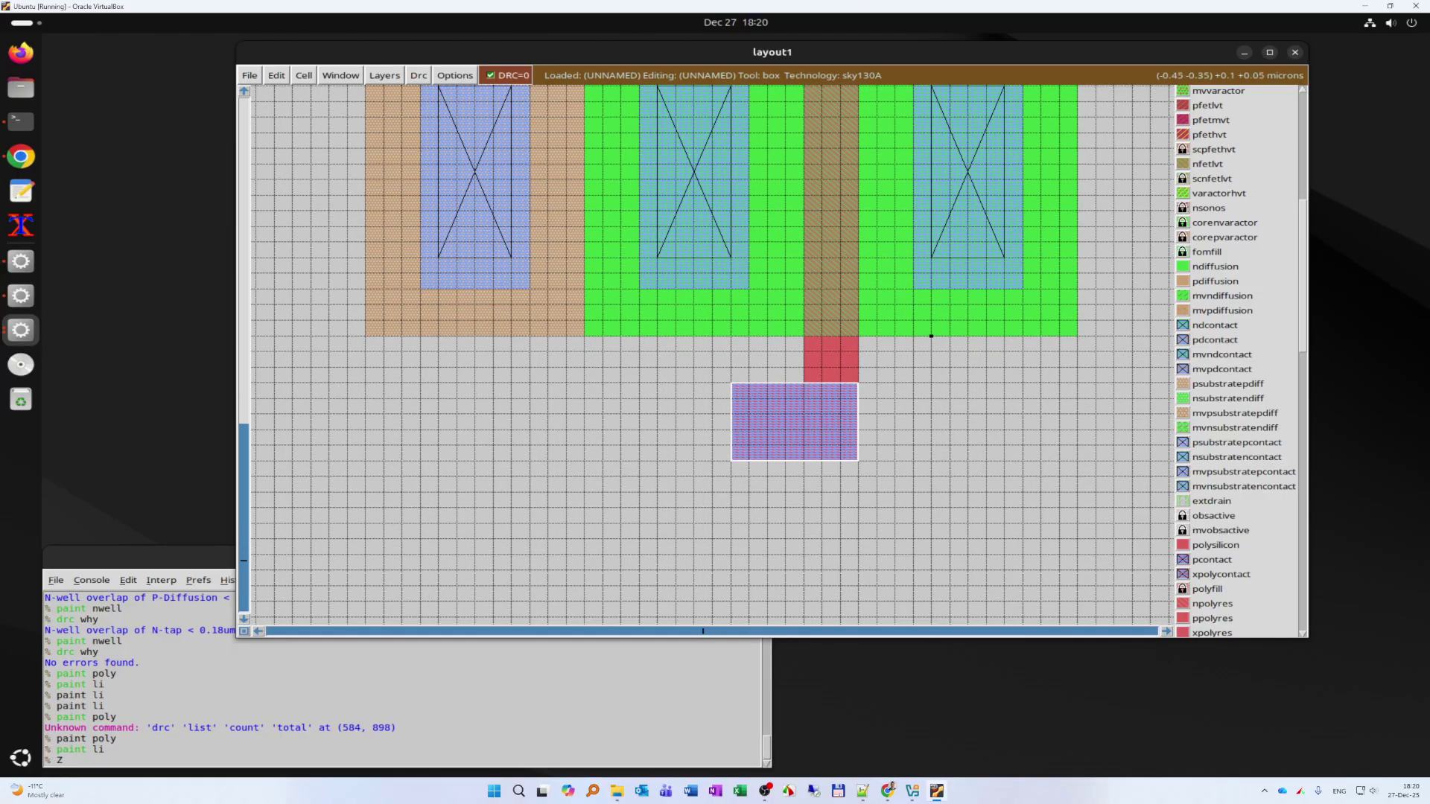
left_click(767, 444)
right_click(823, 398)
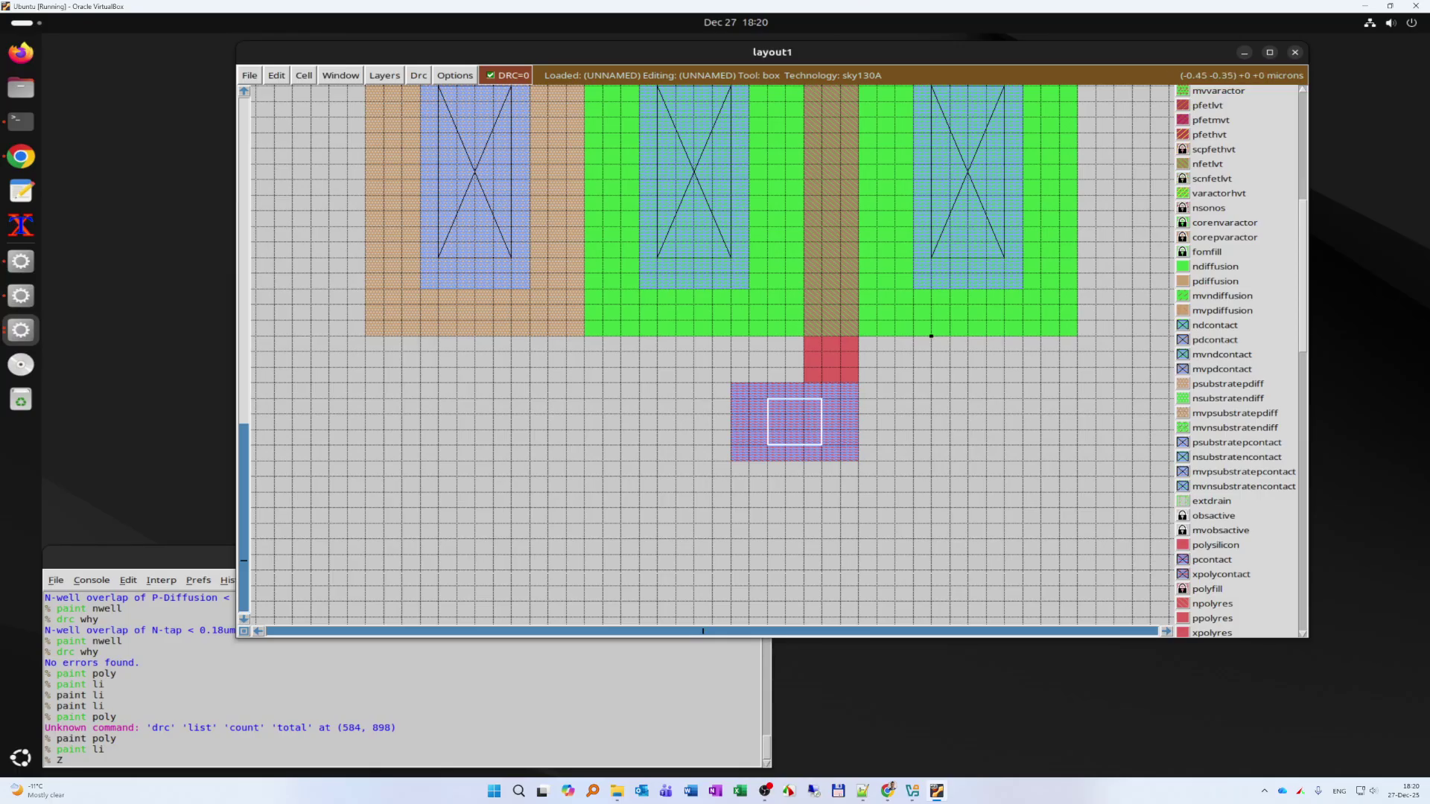
key("colon")
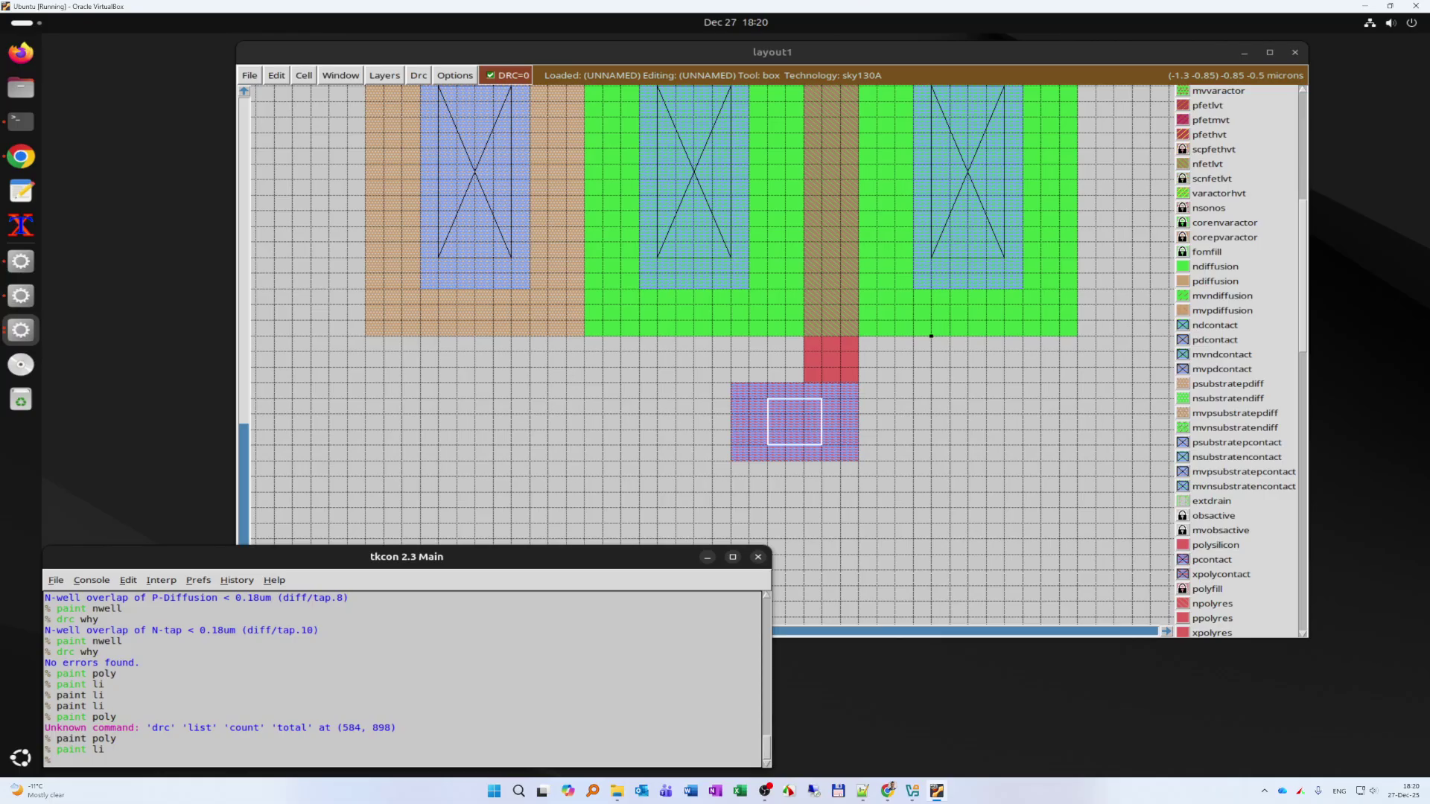
type("paint pc")
key("Return")
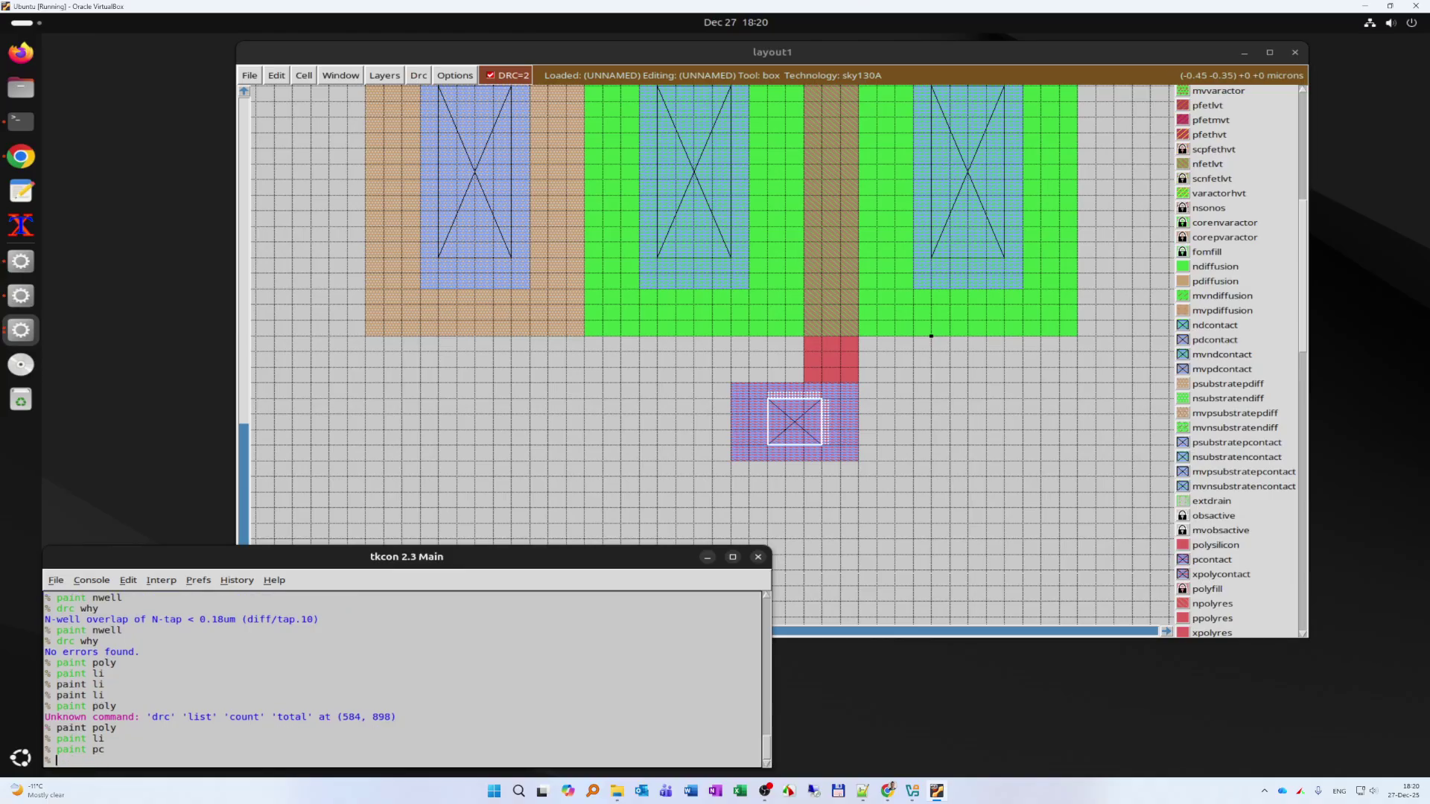
- Query the DRC errors for the area enclosing the poly contact pad
left_click(713, 476)
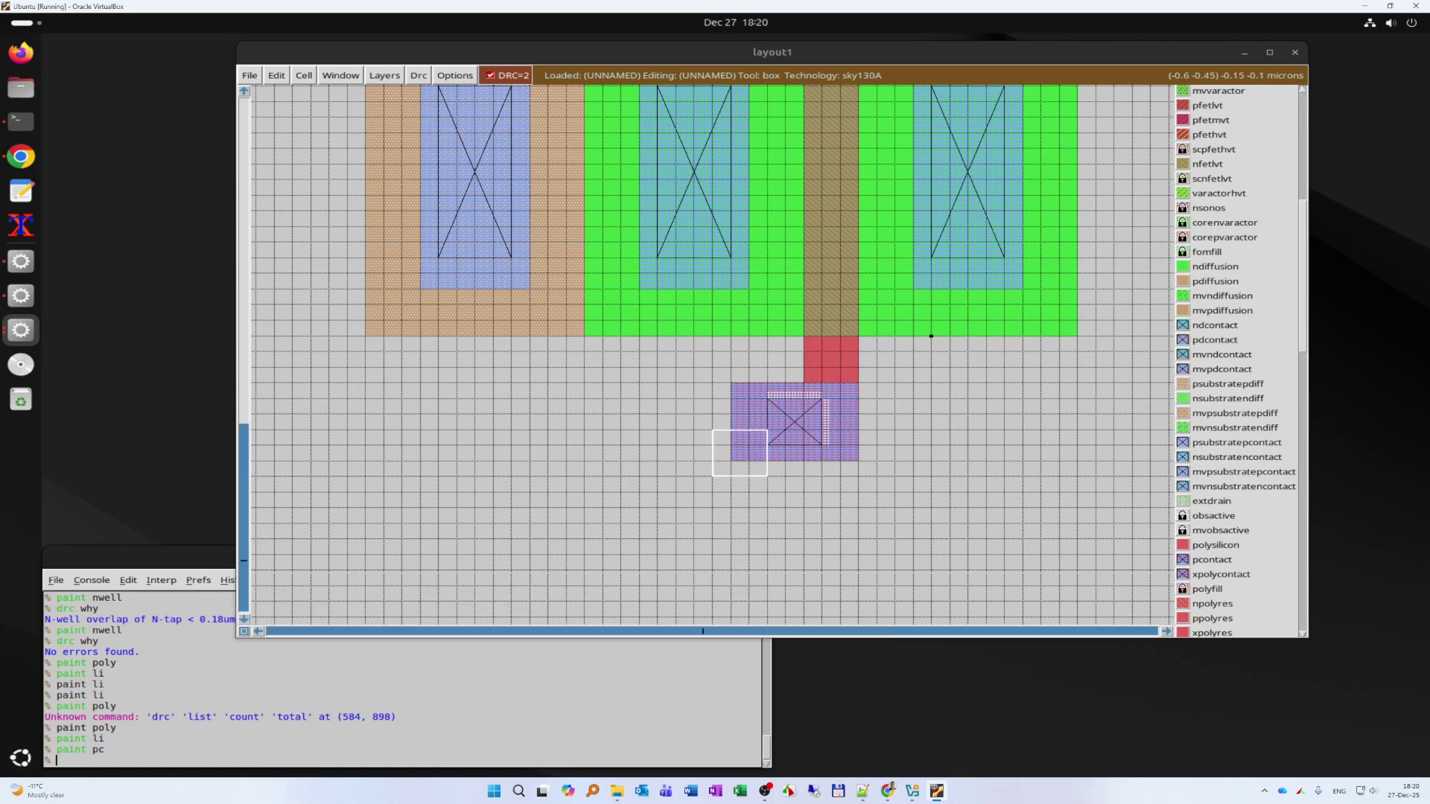
right_click(894, 368)
key("alt+Tab")
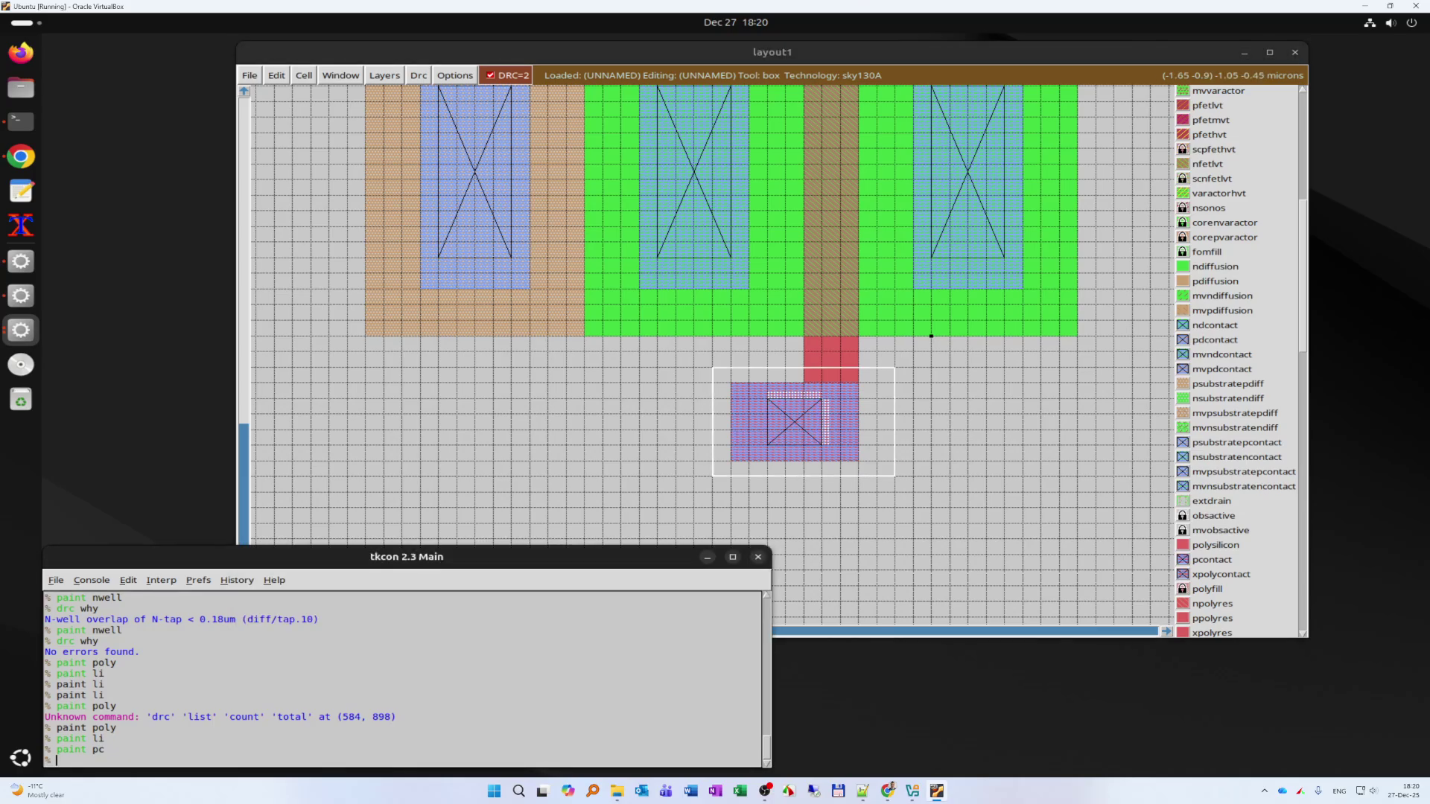
type("drc why")
key("Return")
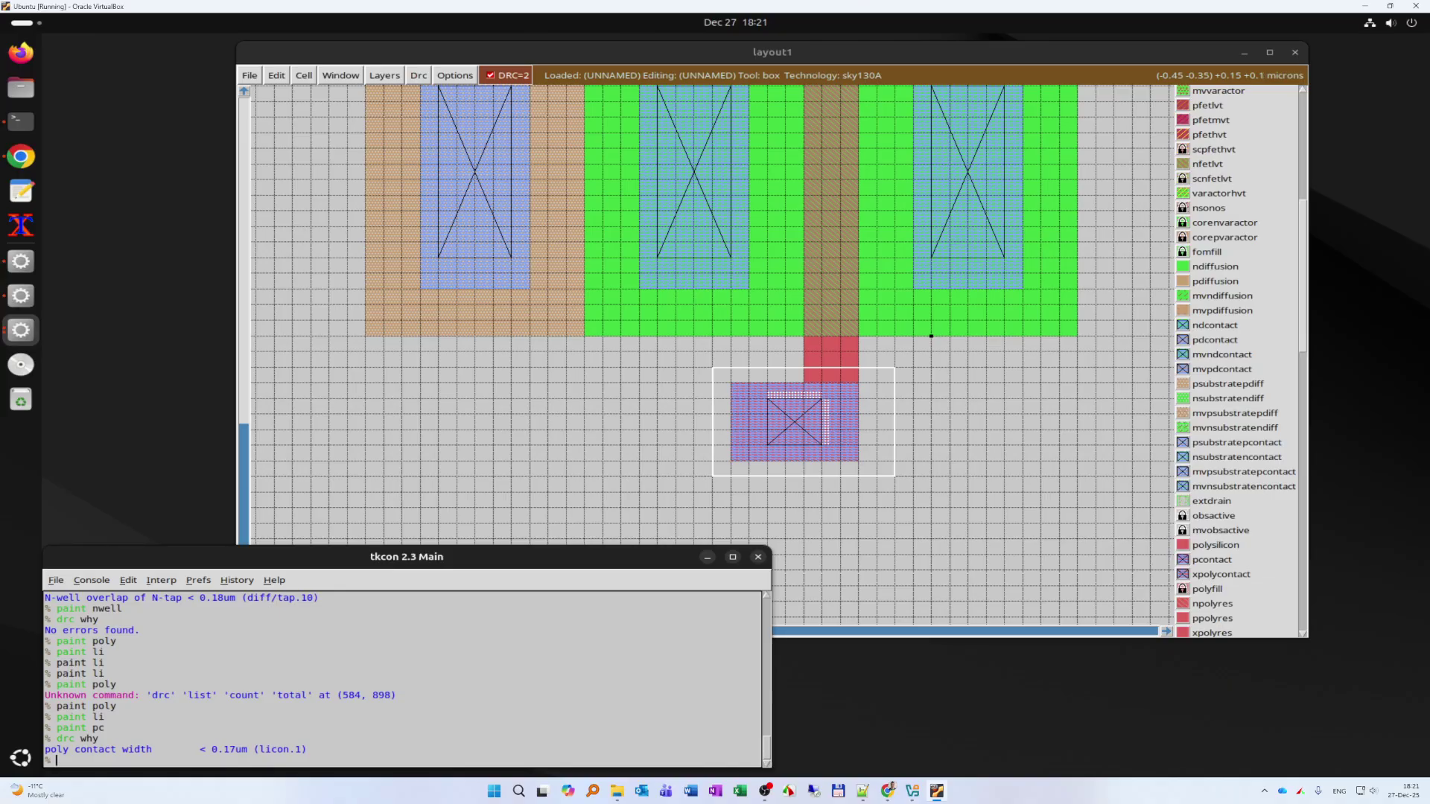
- Erase the poly and li of the small contact pad below the gate strip
left_click(768, 445)
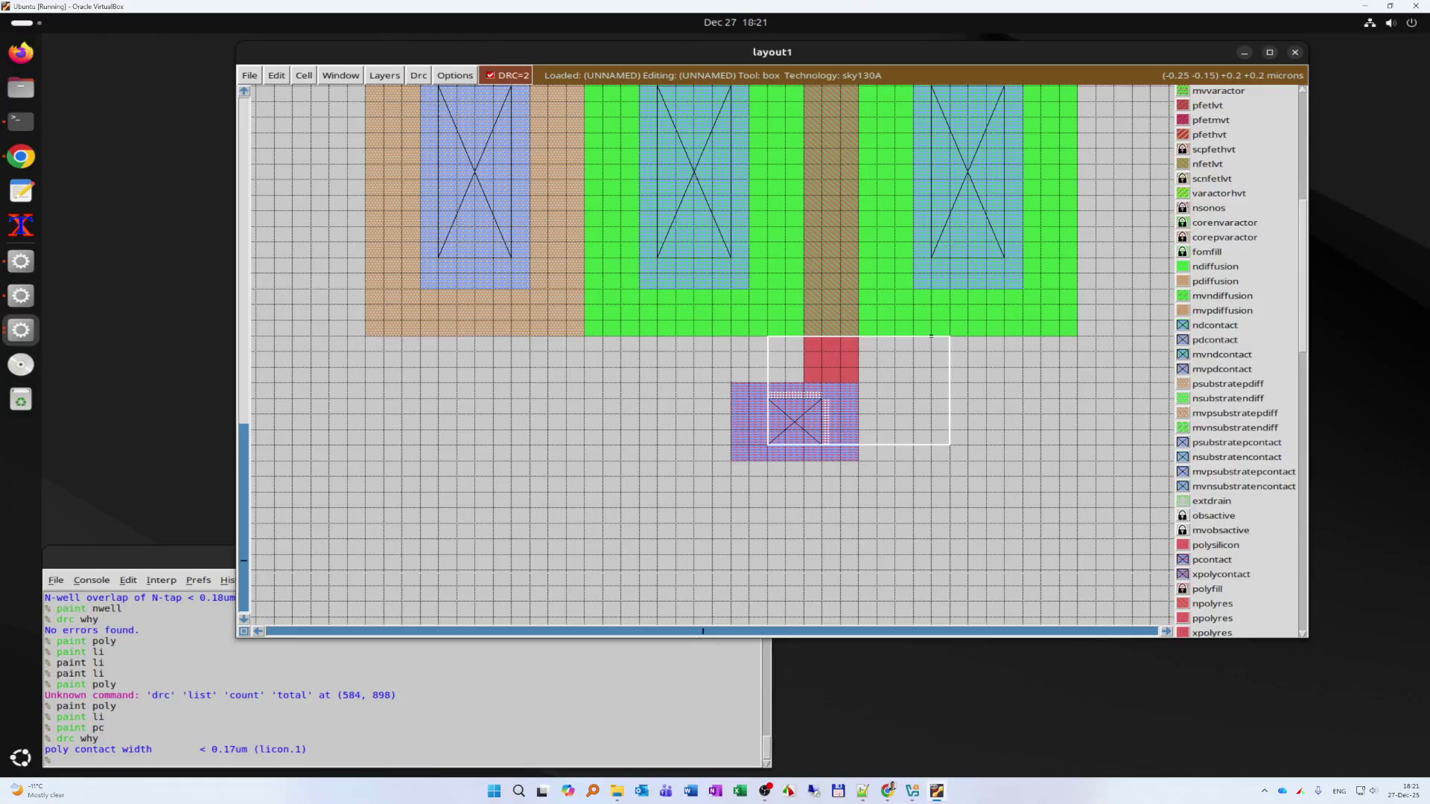
right_click(840, 382)
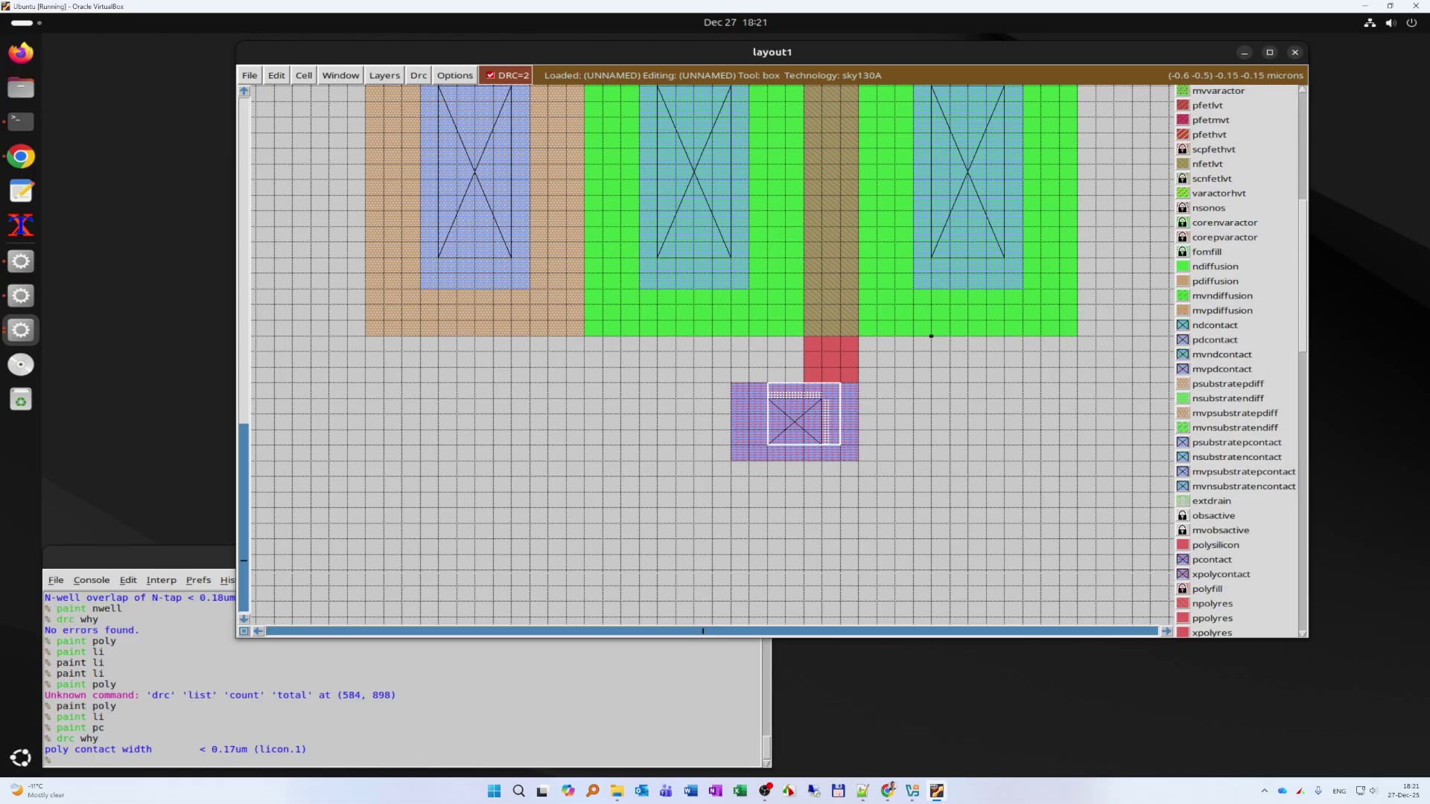
left_click(712, 492)
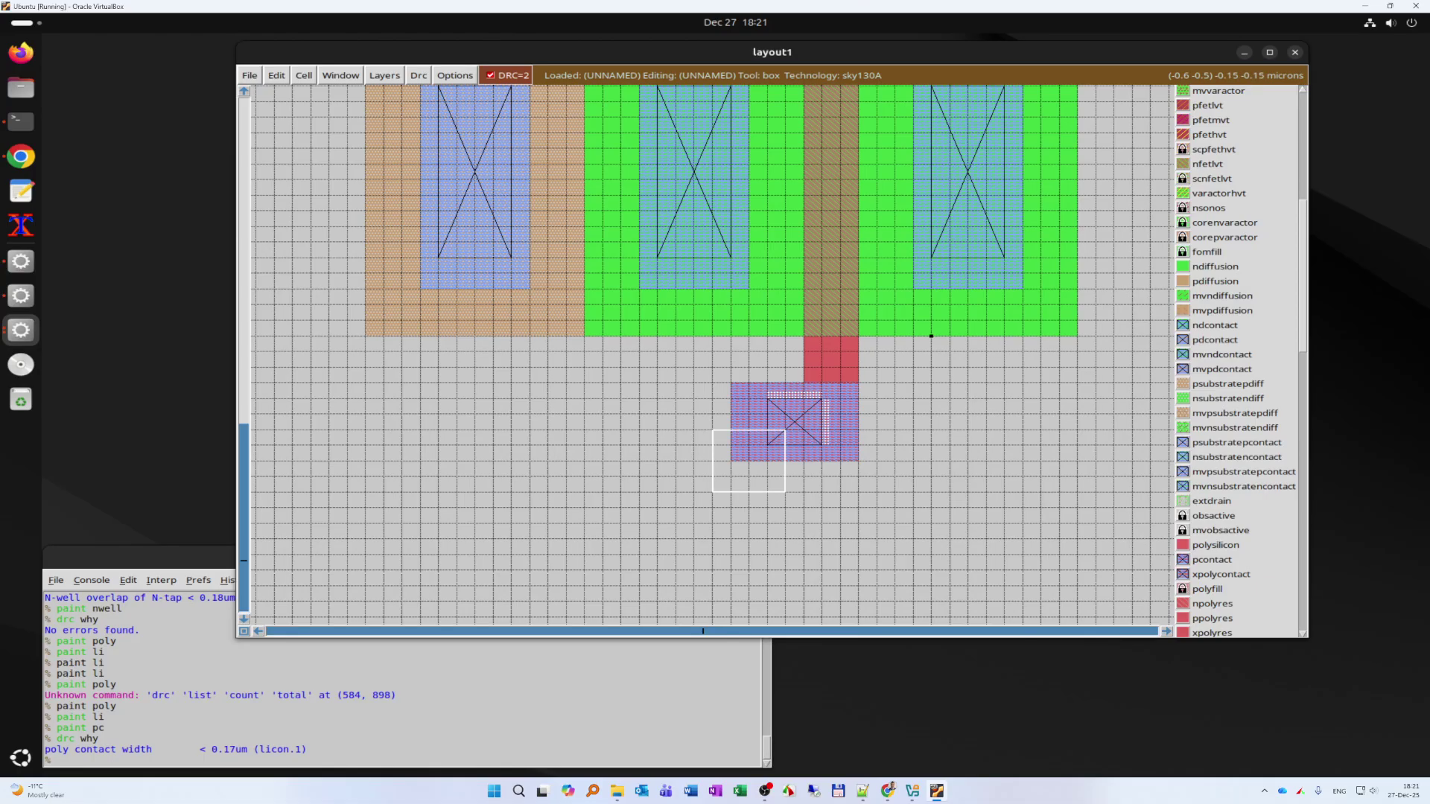
right_click(858, 383)
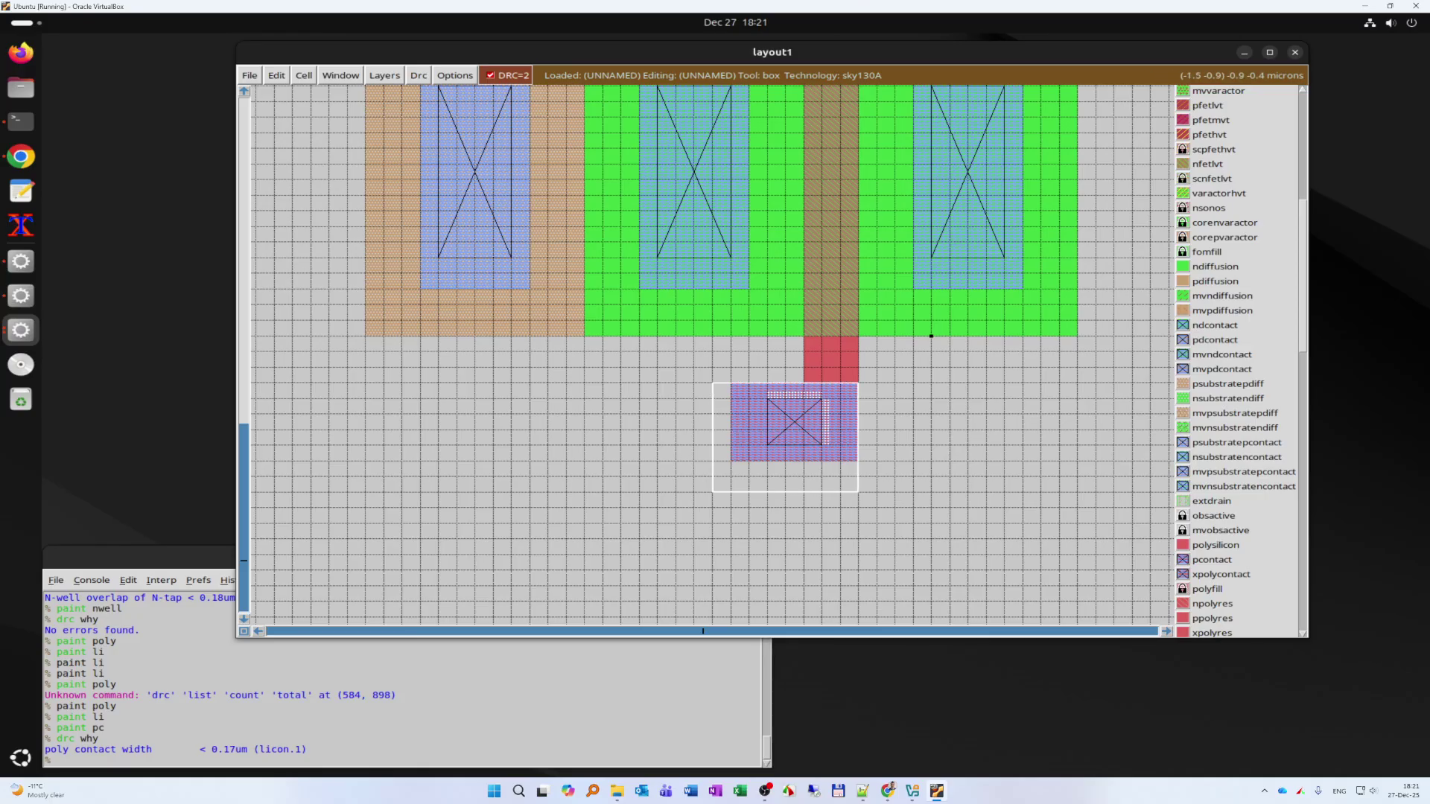
left_click(48, 760)
type("erase")
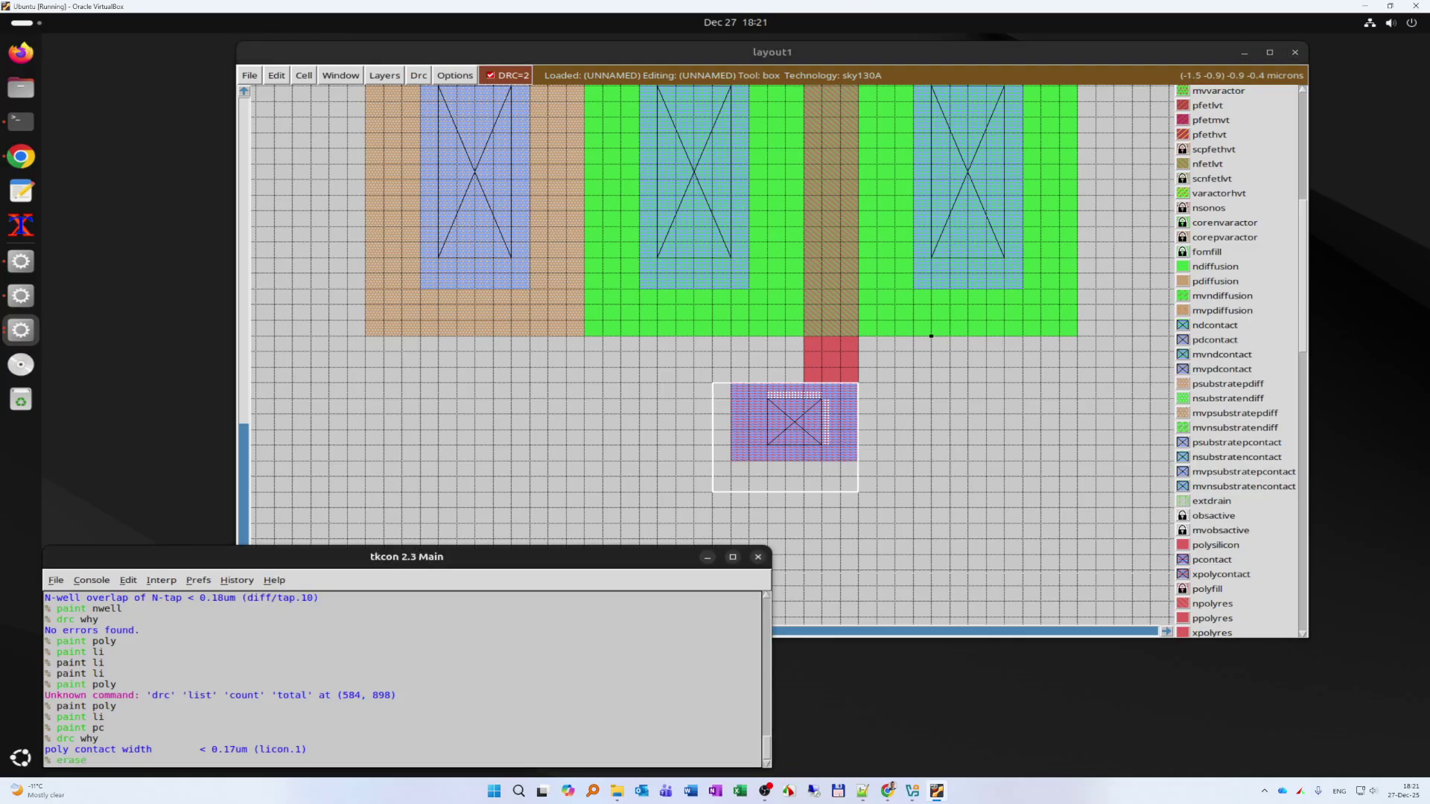
type(" poly")
key("Return")
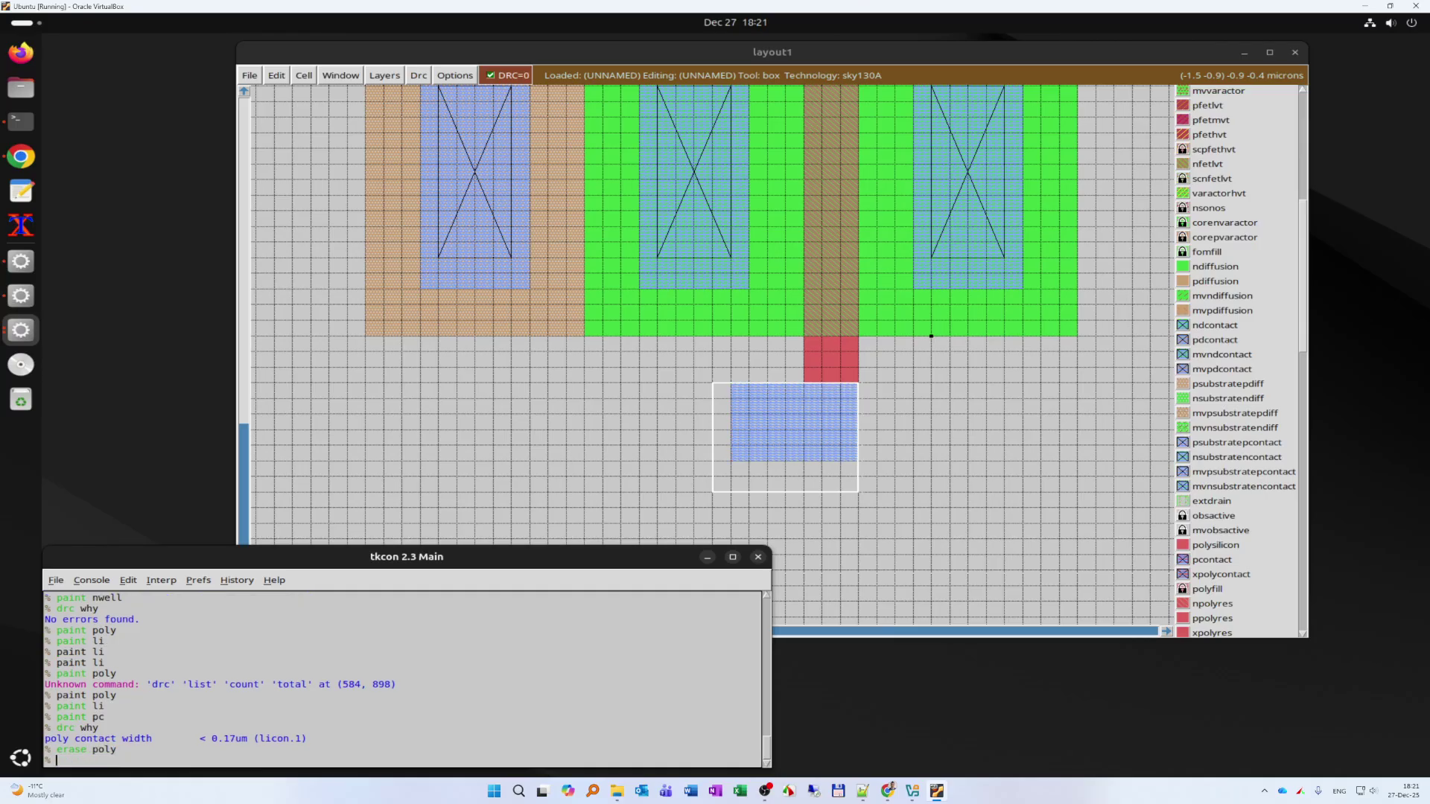
type("erase li")
key("Return")
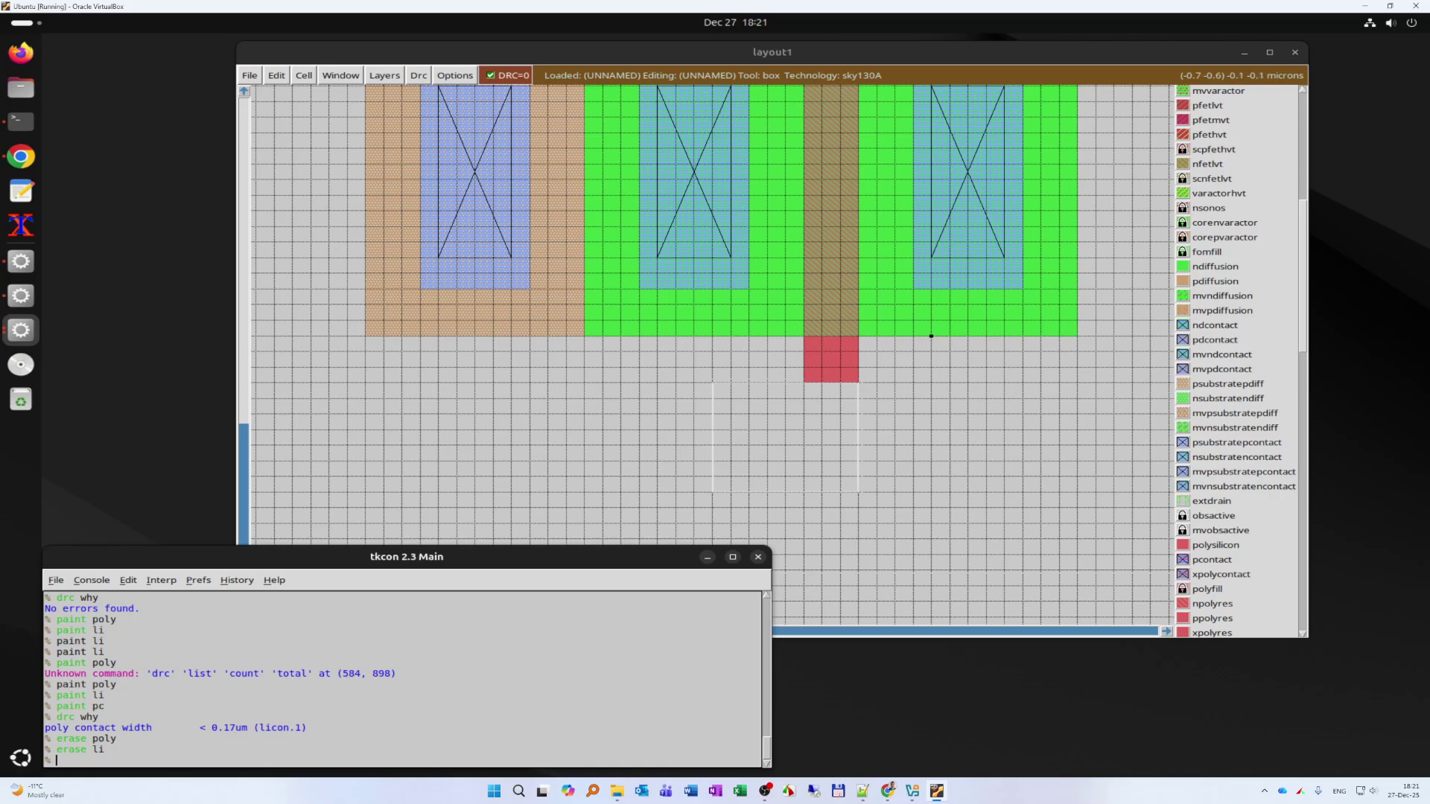
- Paint a larger pad of poly and li, about 11 by 9 grid squares, extending left and down from the gate strip's lower end
left_click(657, 523)
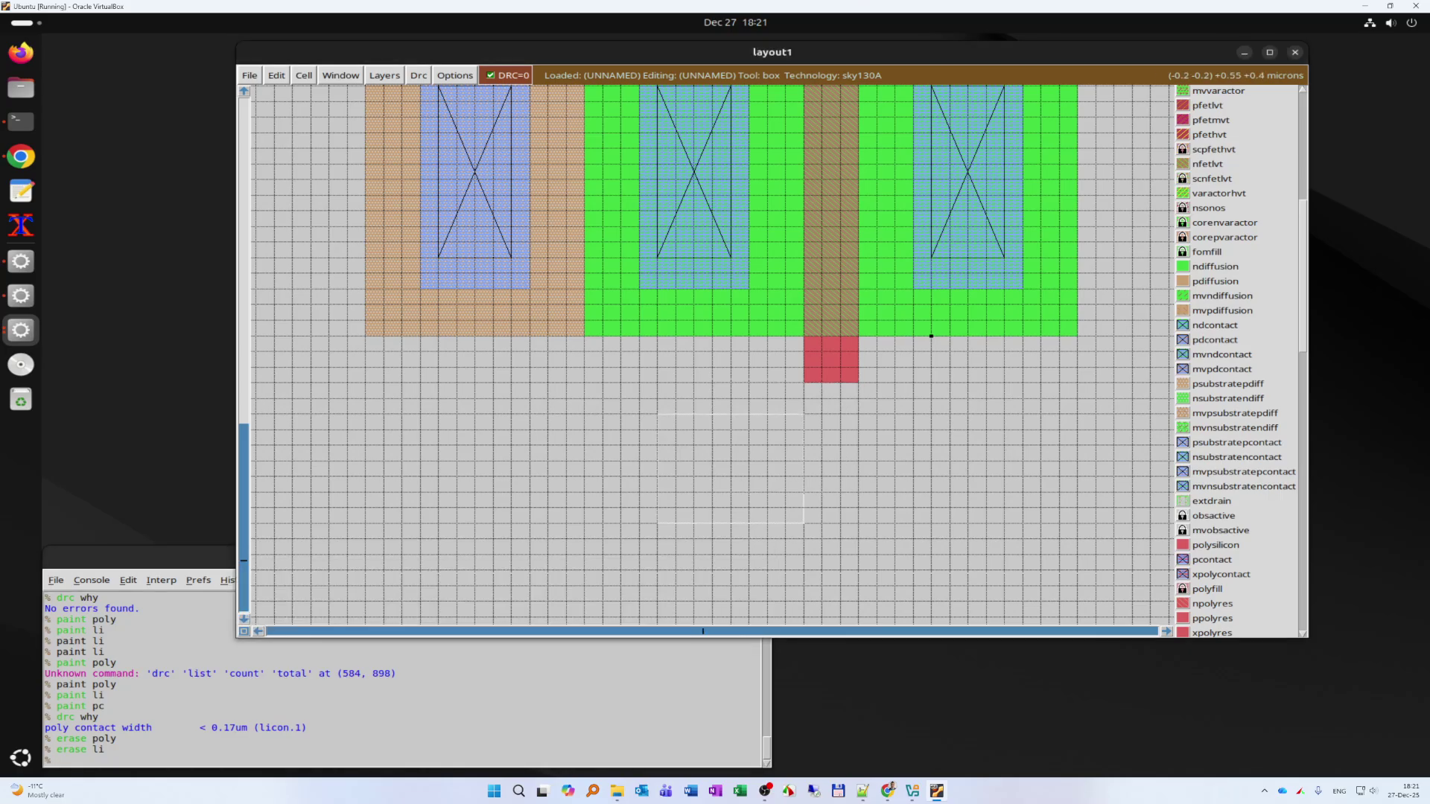
right_click(859, 382)
key("alt+Tab")
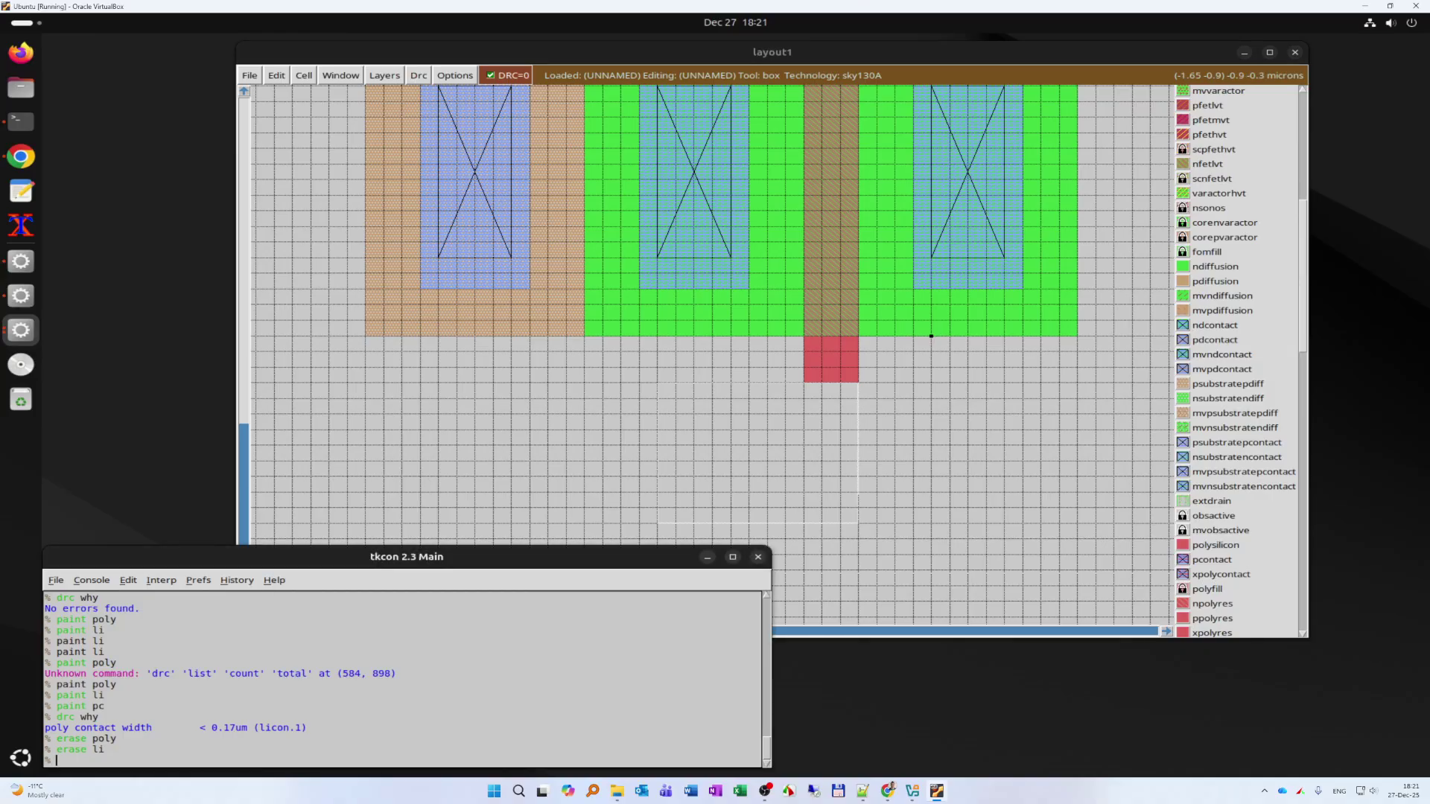
type("paint poly")
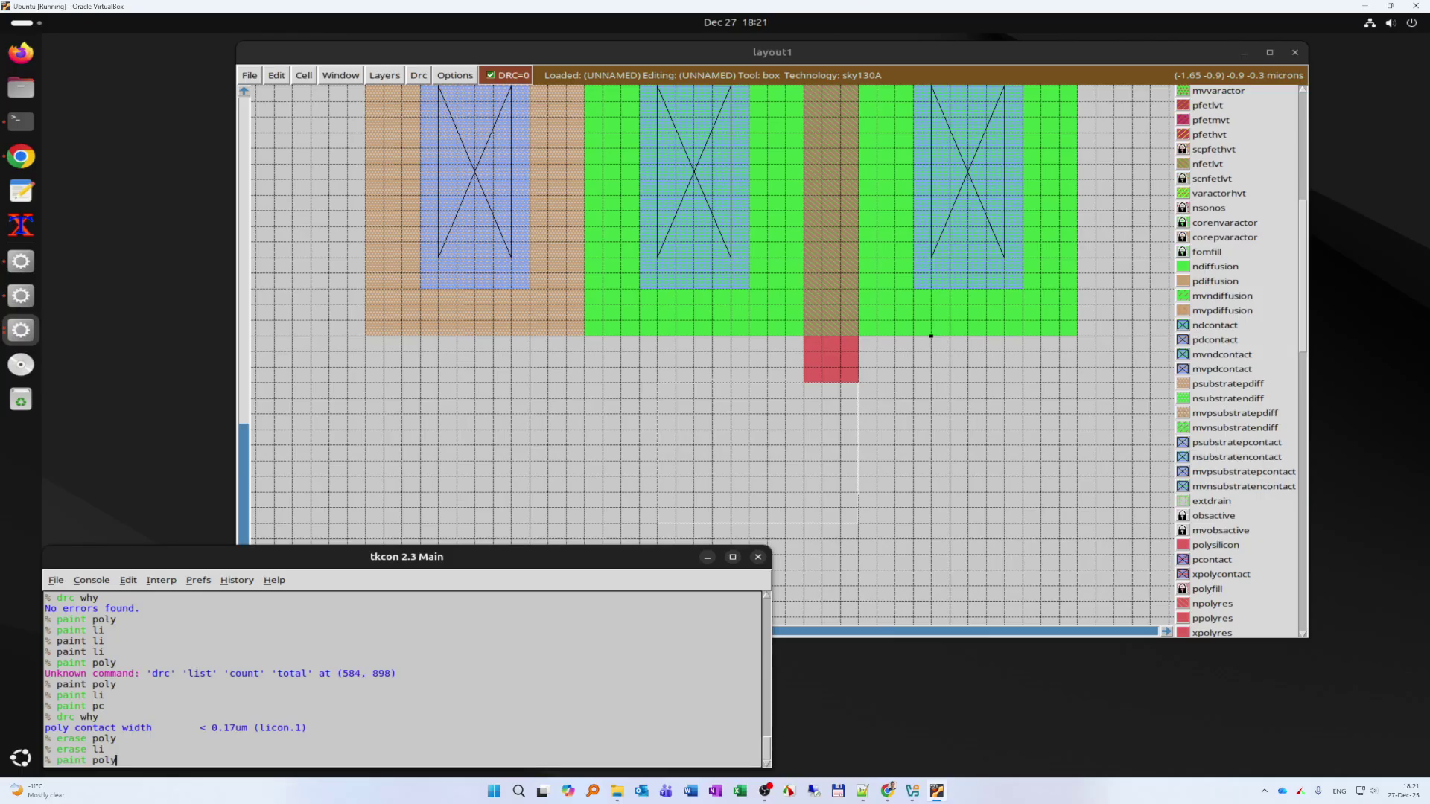
key("Return")
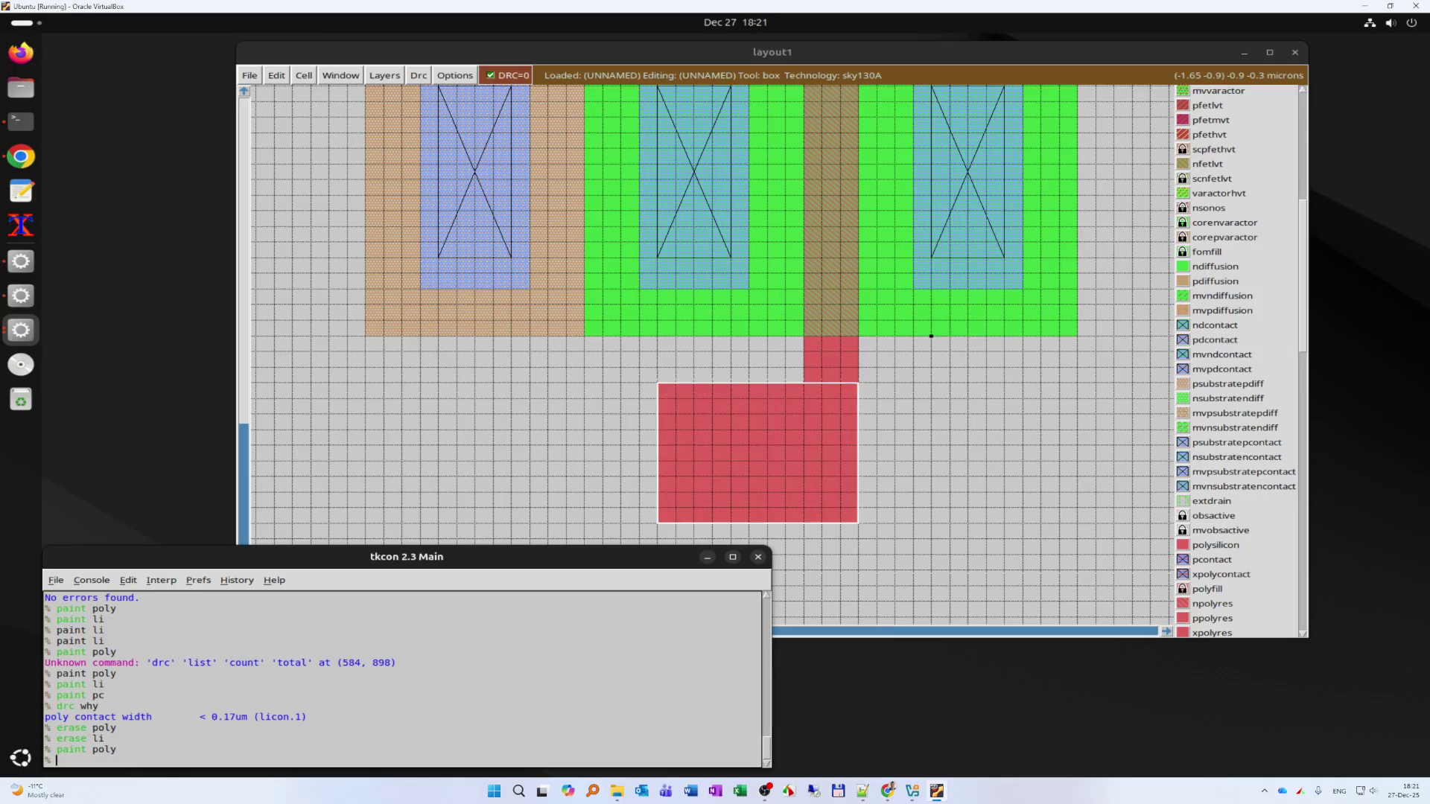
type("paint li")
key("Return")
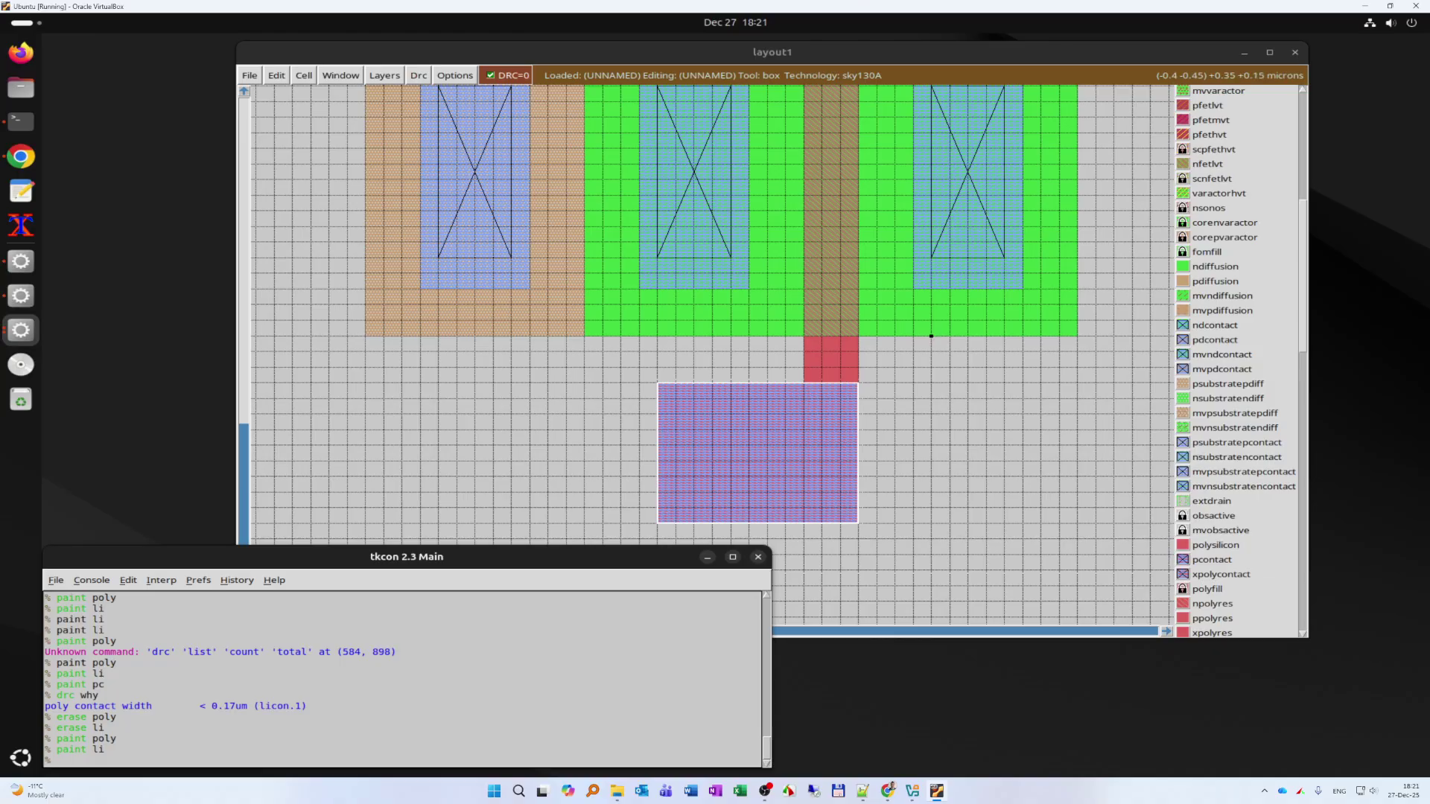
- Paint a poly contact (pc) about 4 by 4 grid squares near the middle of the enlarged input pad
left_click(713, 492)
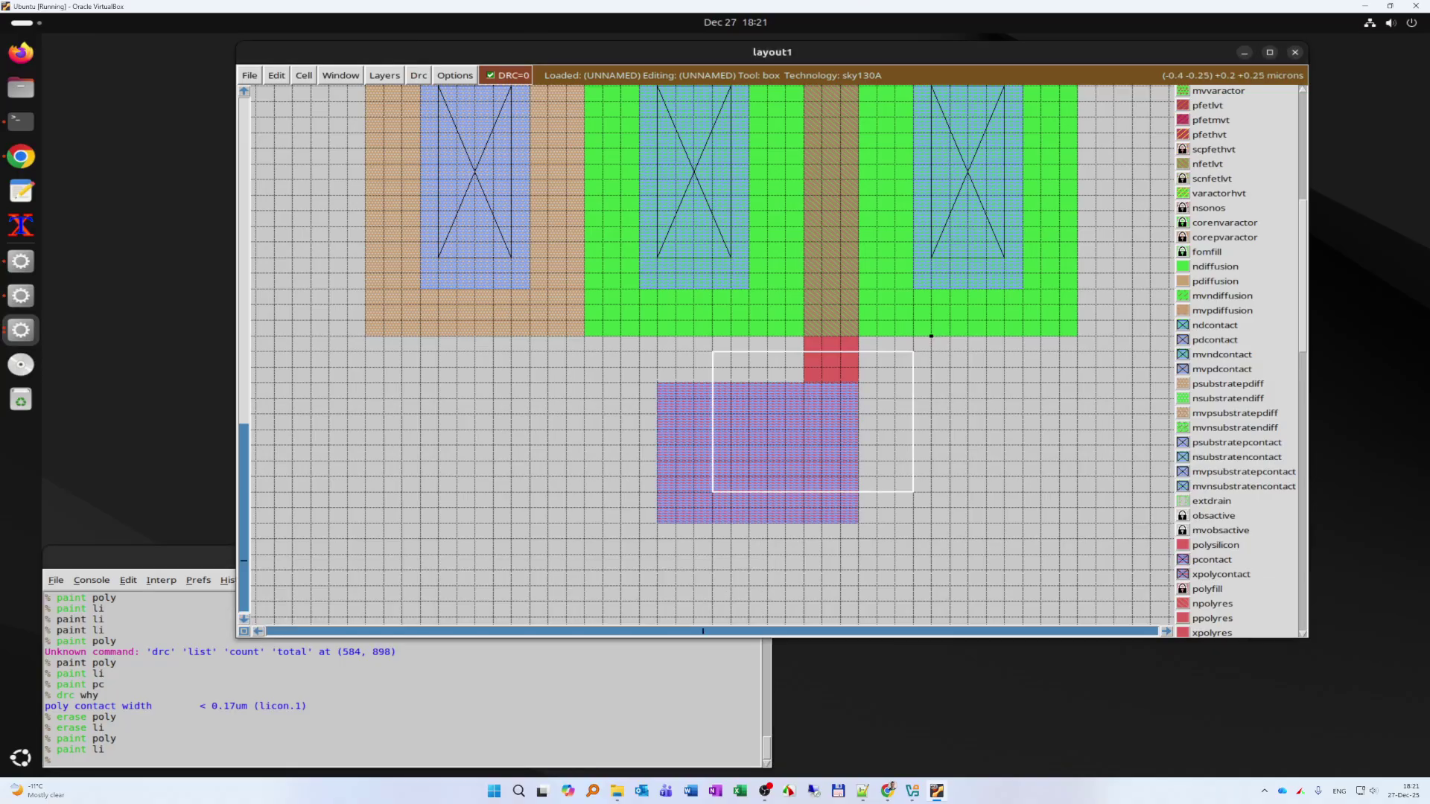
left_click(786, 414)
left_click(713, 492)
right_click(786, 414)
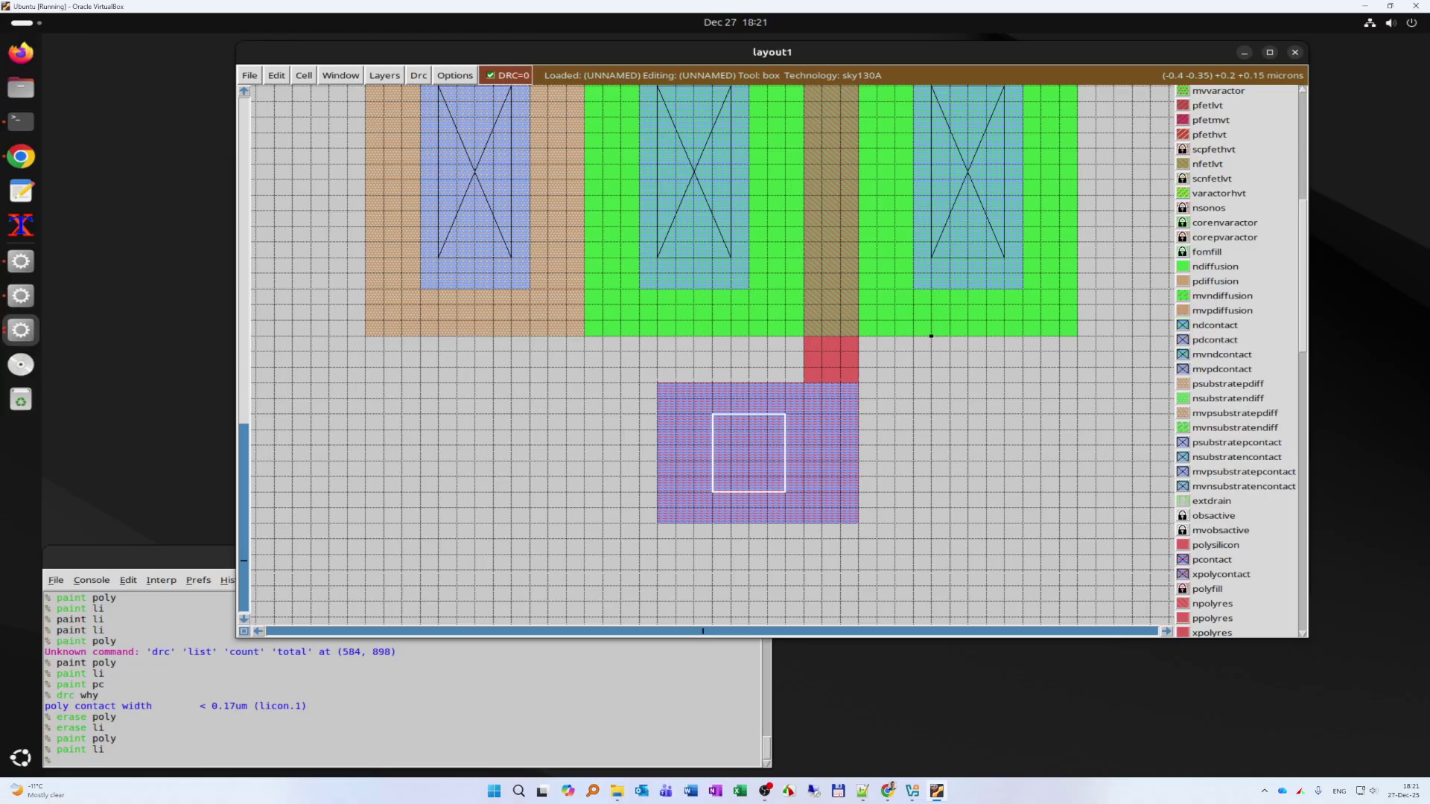
right_click(785, 431)
left_click(82, 760)
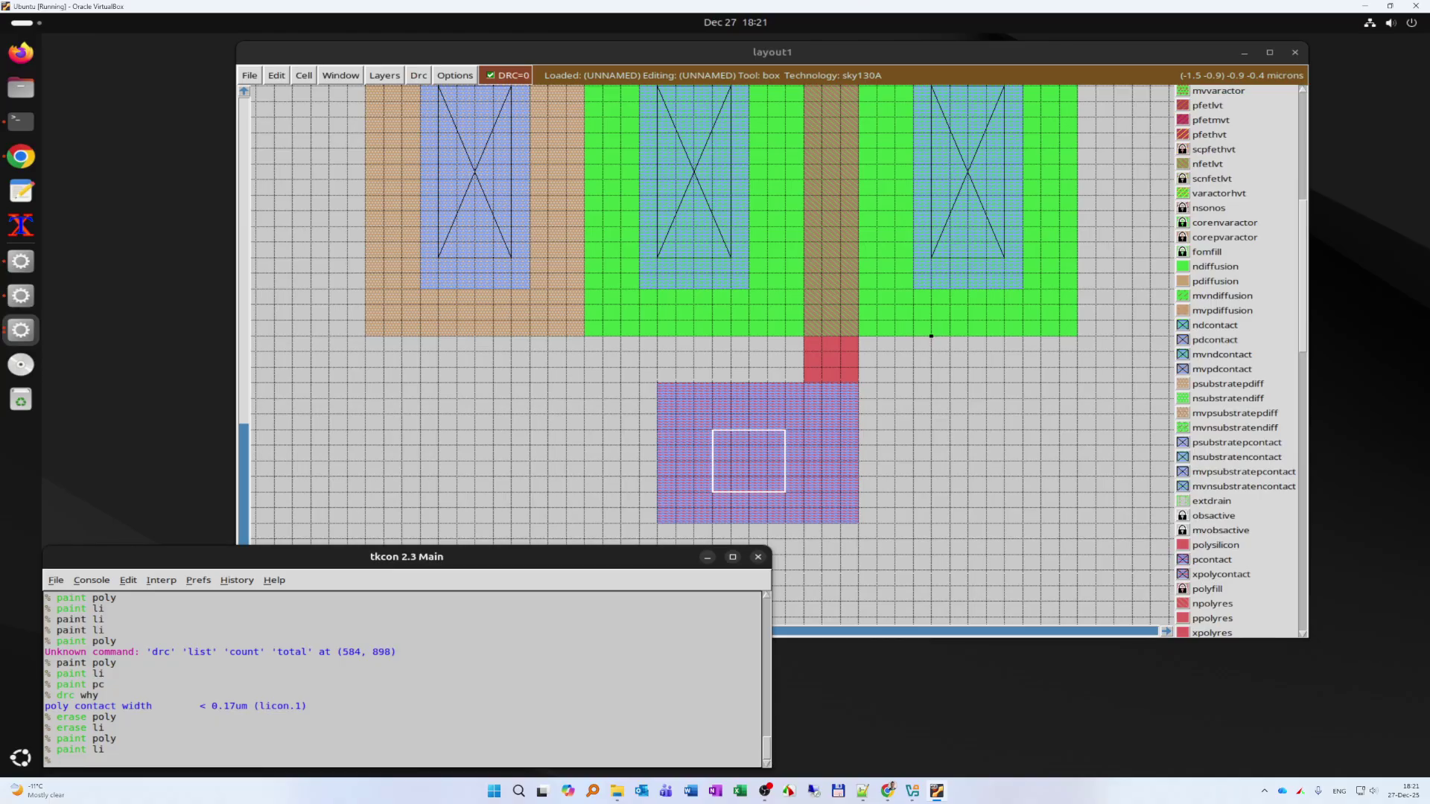
type("paint pc")
key("Return")
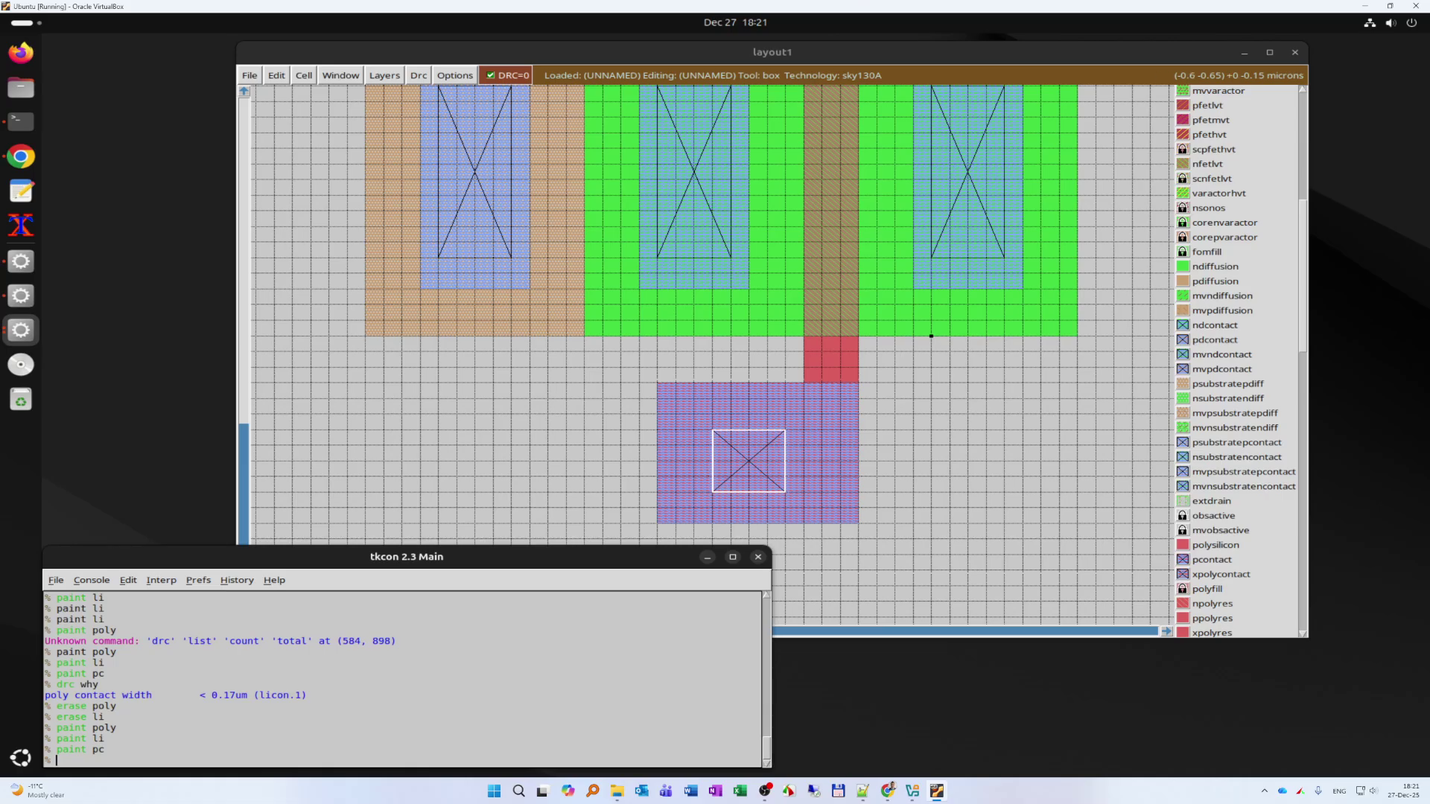
- Examine the inverter layout from the input contact pad up to the upper transistor and n-well
scroll(658, 414, "up", 2)
scroll(658, 447, "up", 3)
scroll(715, 373, "down", 1)
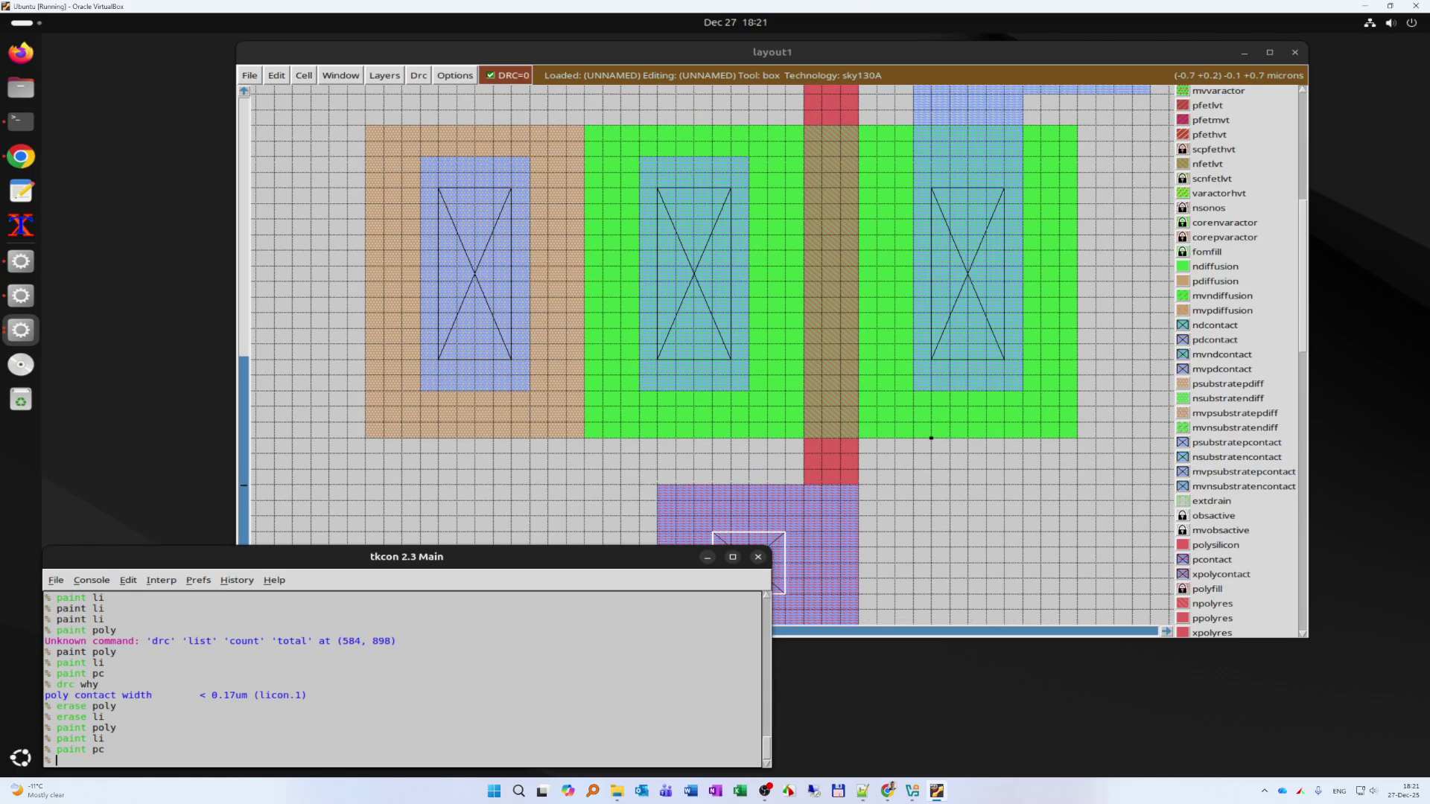
scroll(764, 313, "down", 5)
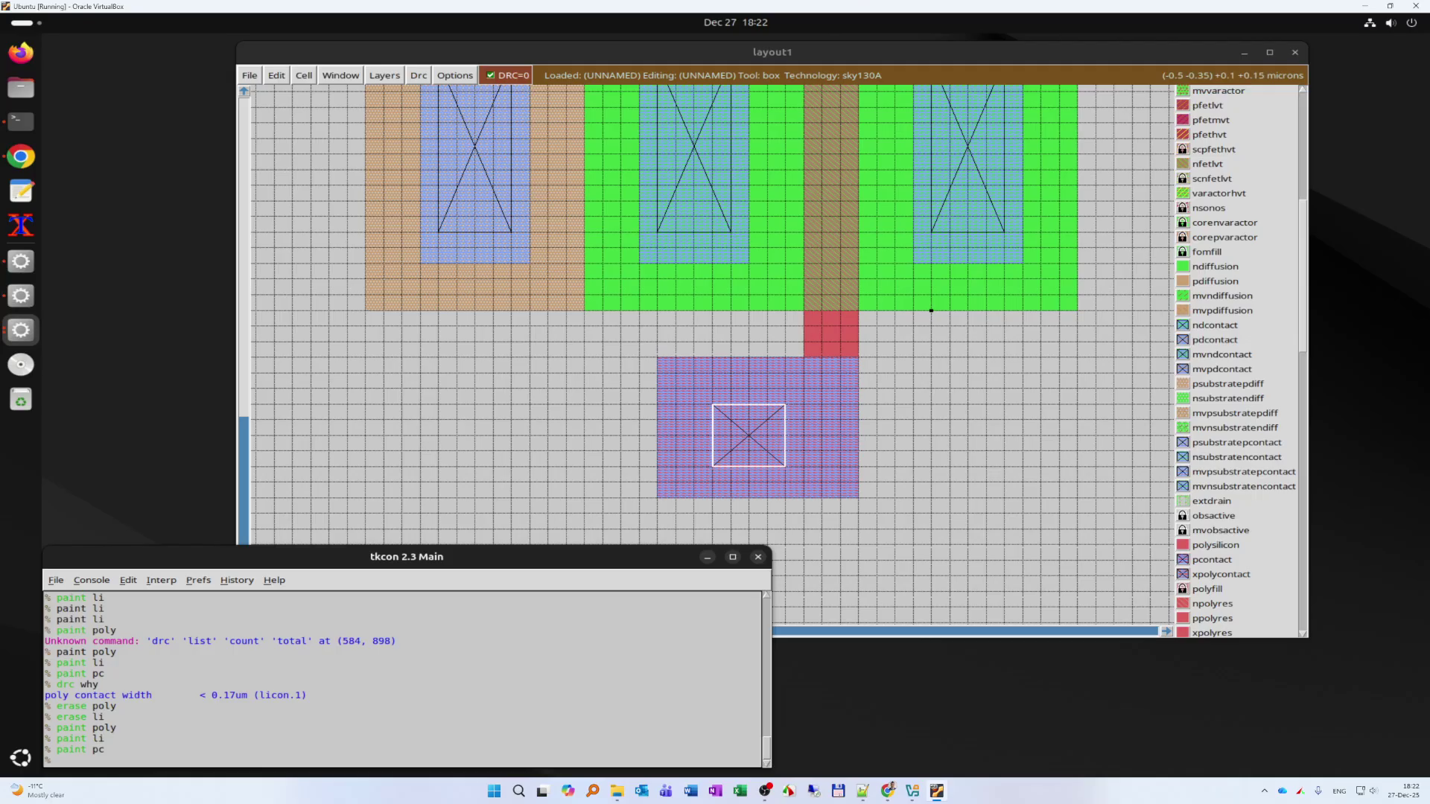
scroll(707, 356, "up", 7)
scroll(931, 490, "up", 12)
scroll(931, 490, "down", 12)
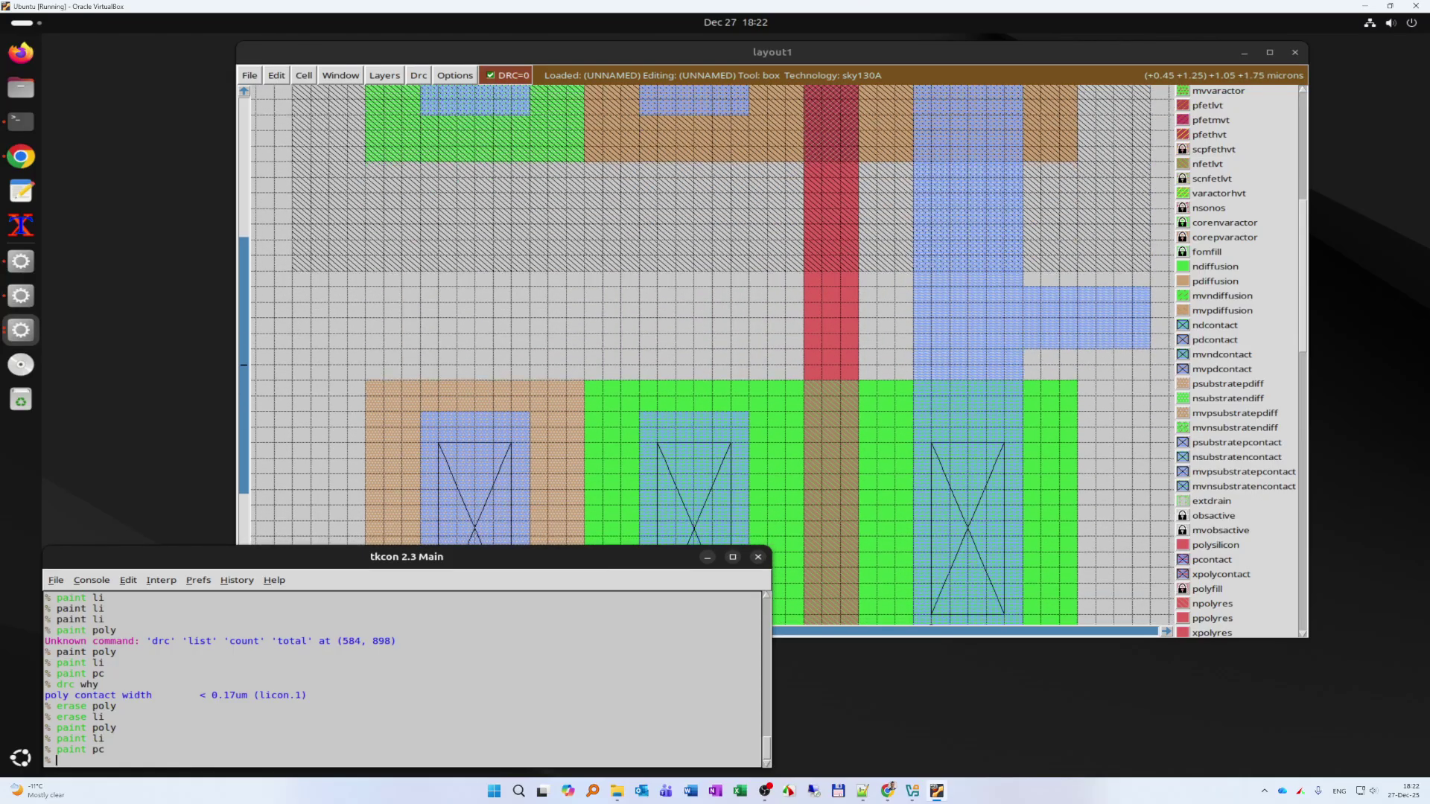
scroll(931, 489, "up", 18)
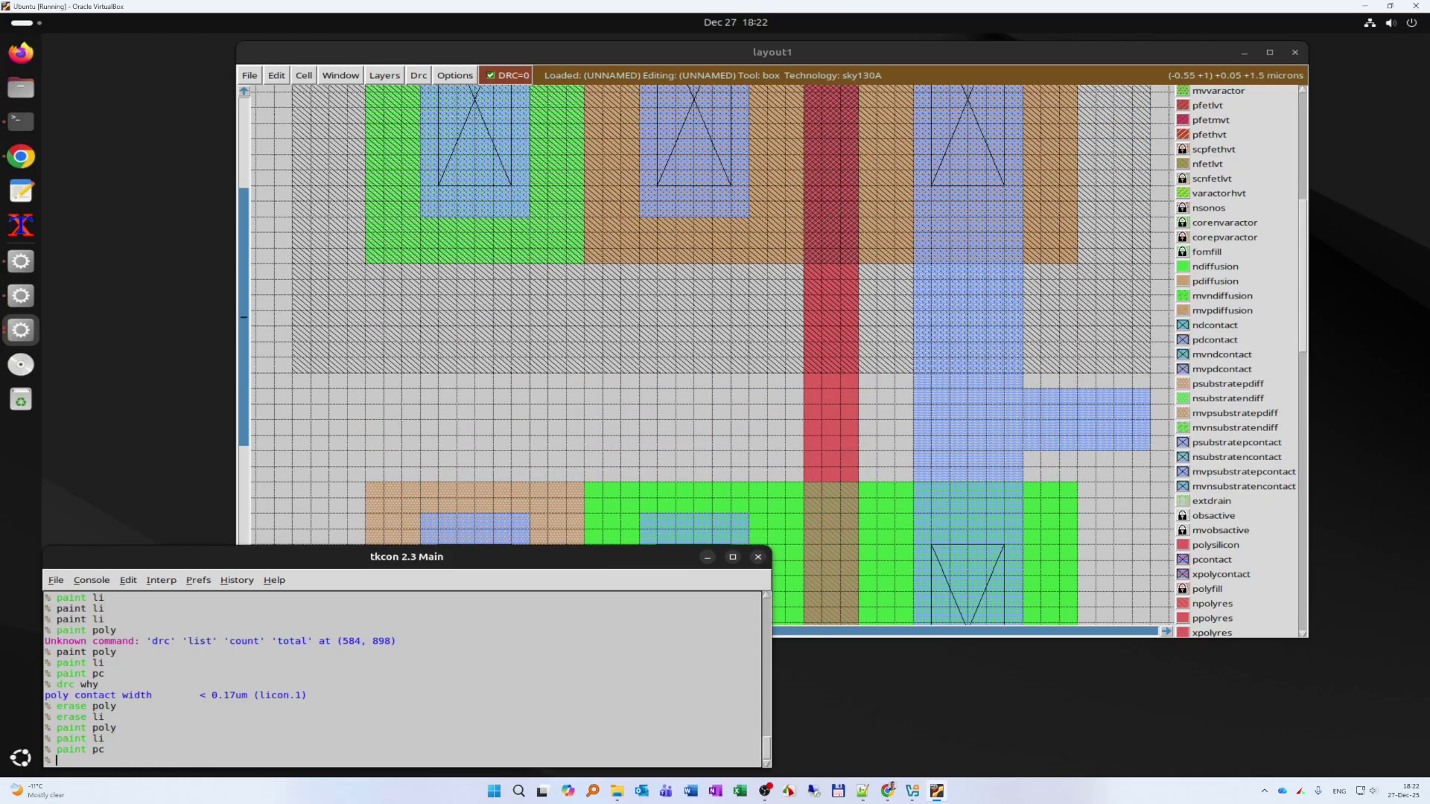
scroll(709, 355, "up", 3)
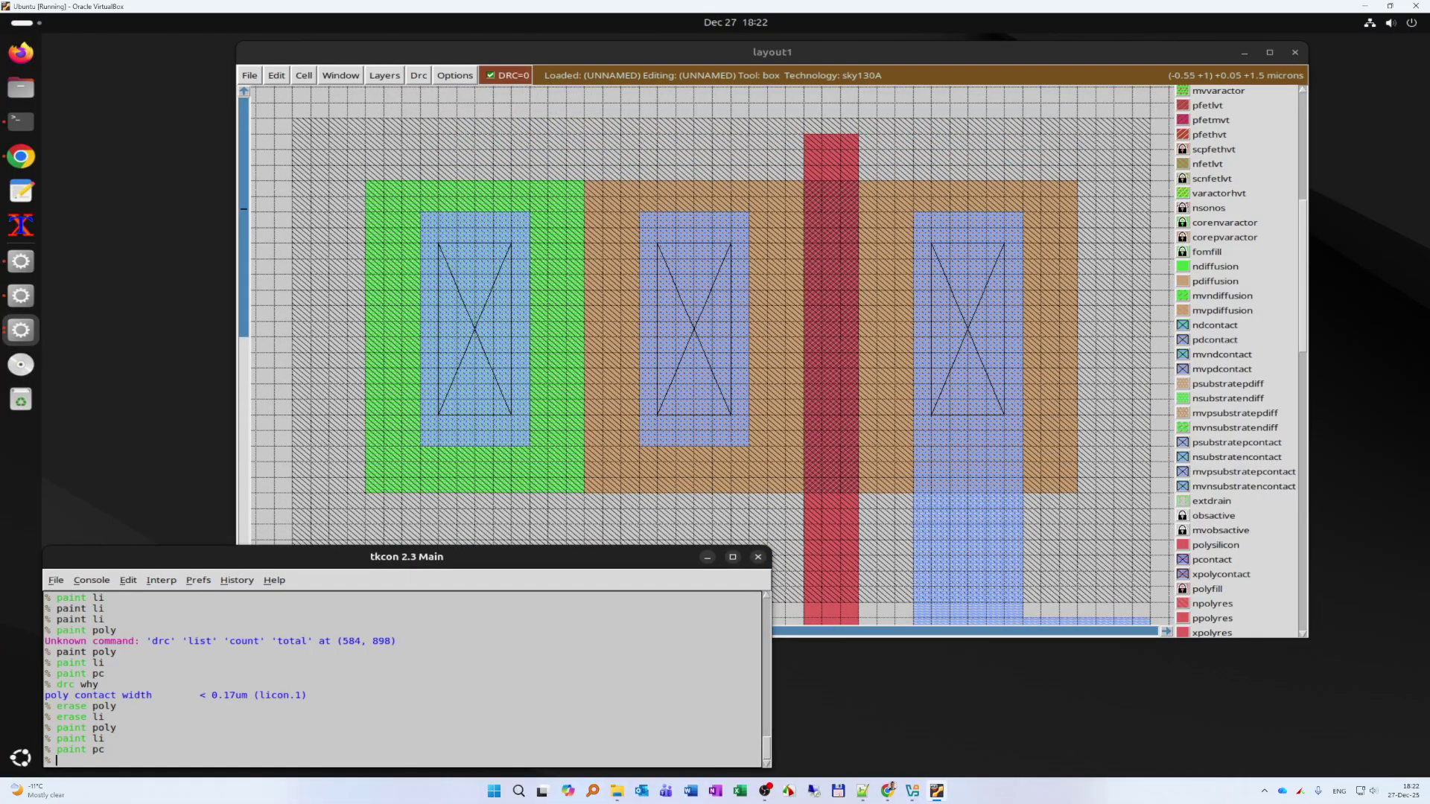
- Check the source-to-bulk ties in the xschem inverter schematic, and paint li bridging the upper transistor's well-tap and source contacts, about 6 by 15 grid squares
scroll(710, 356, "down", 1)
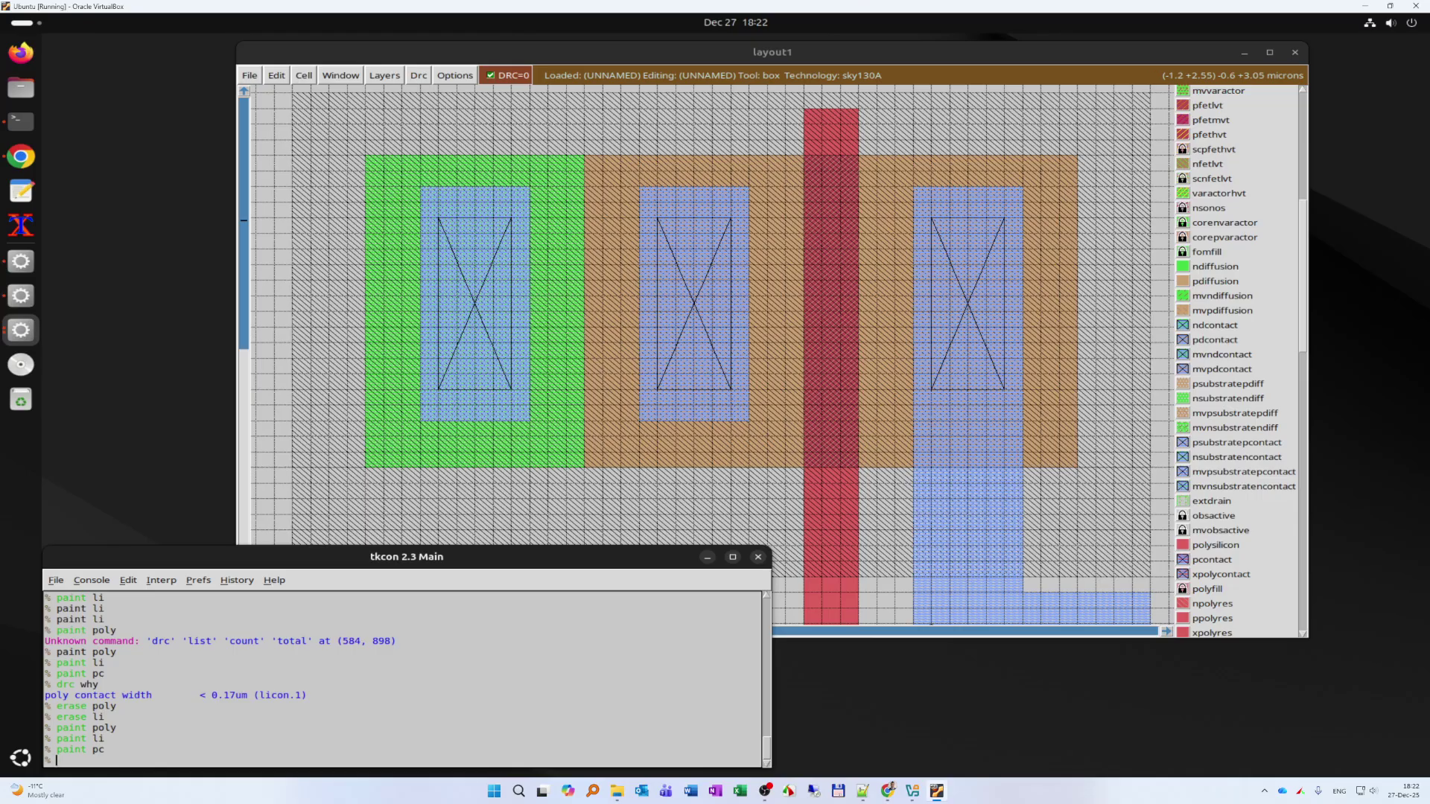
left_click(20, 261)
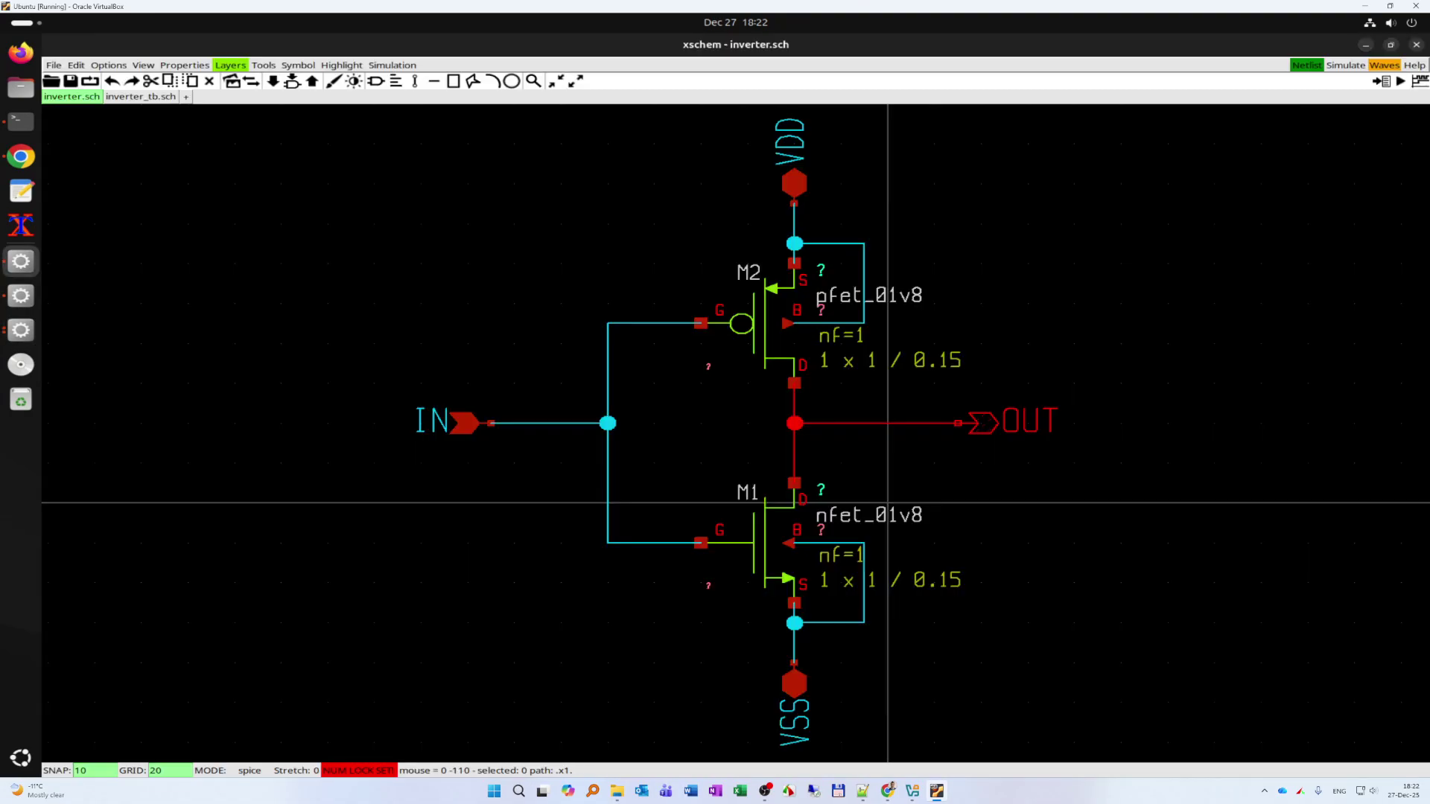
left_click(1345, 65)
left_click(1365, 45)
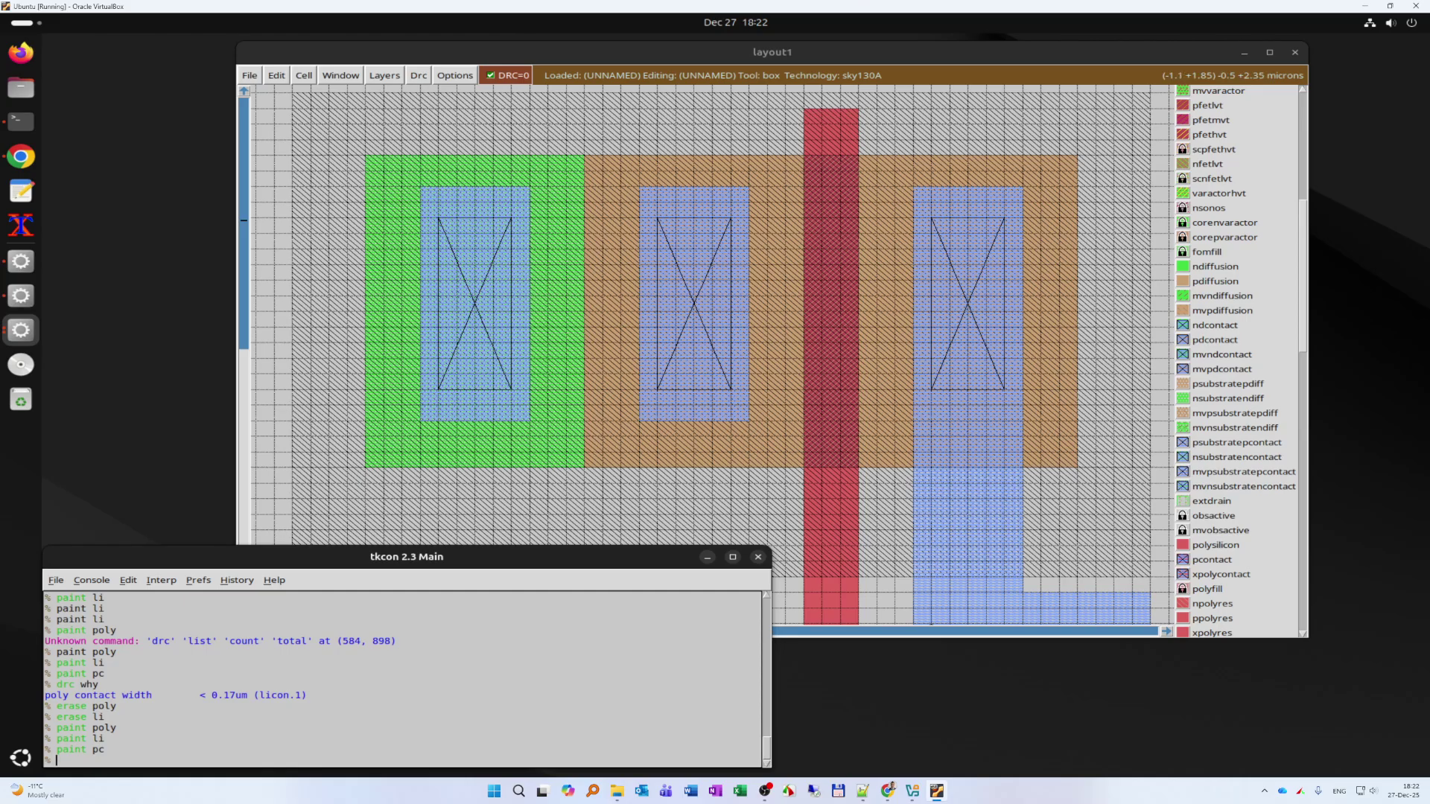
left_click(529, 421)
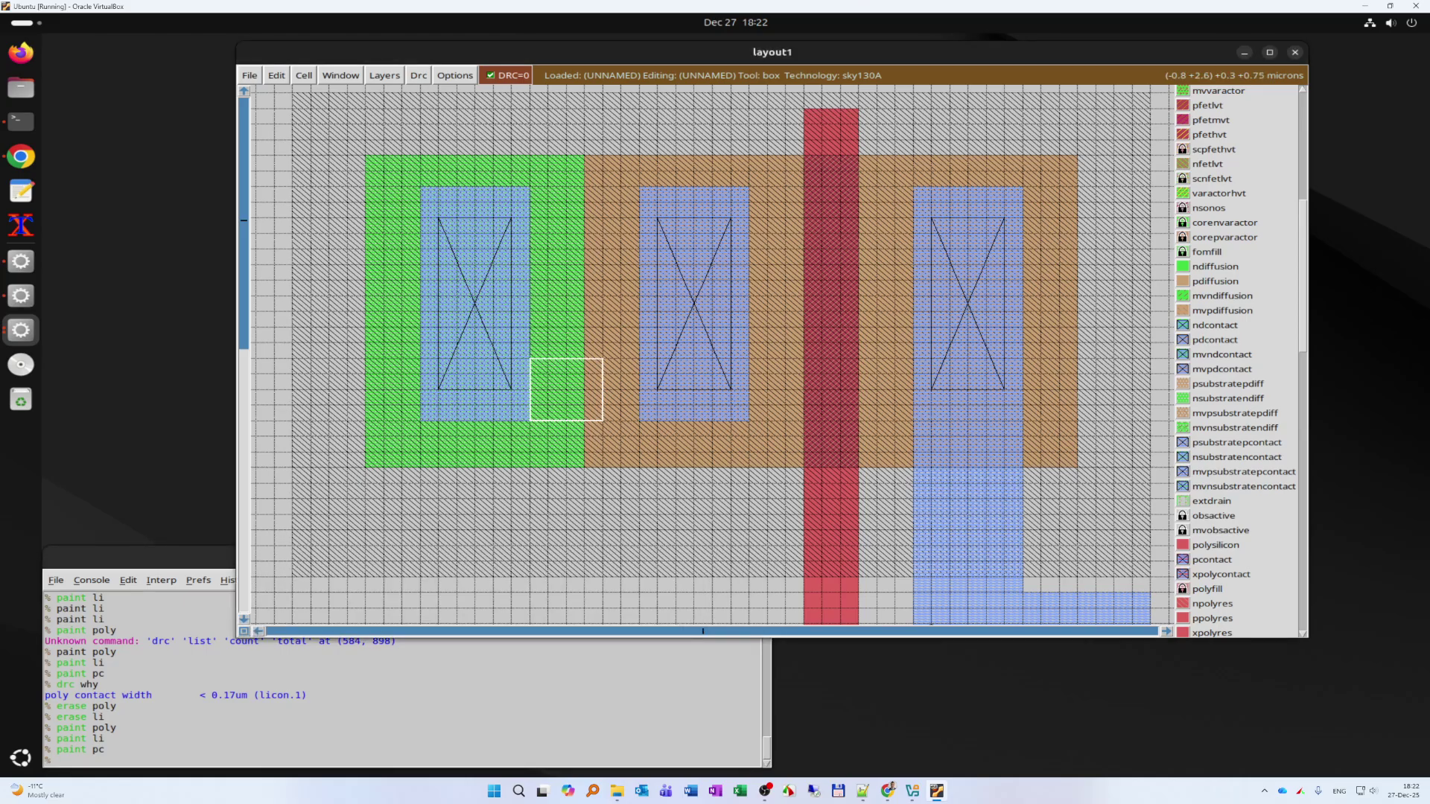
right_click(639, 186)
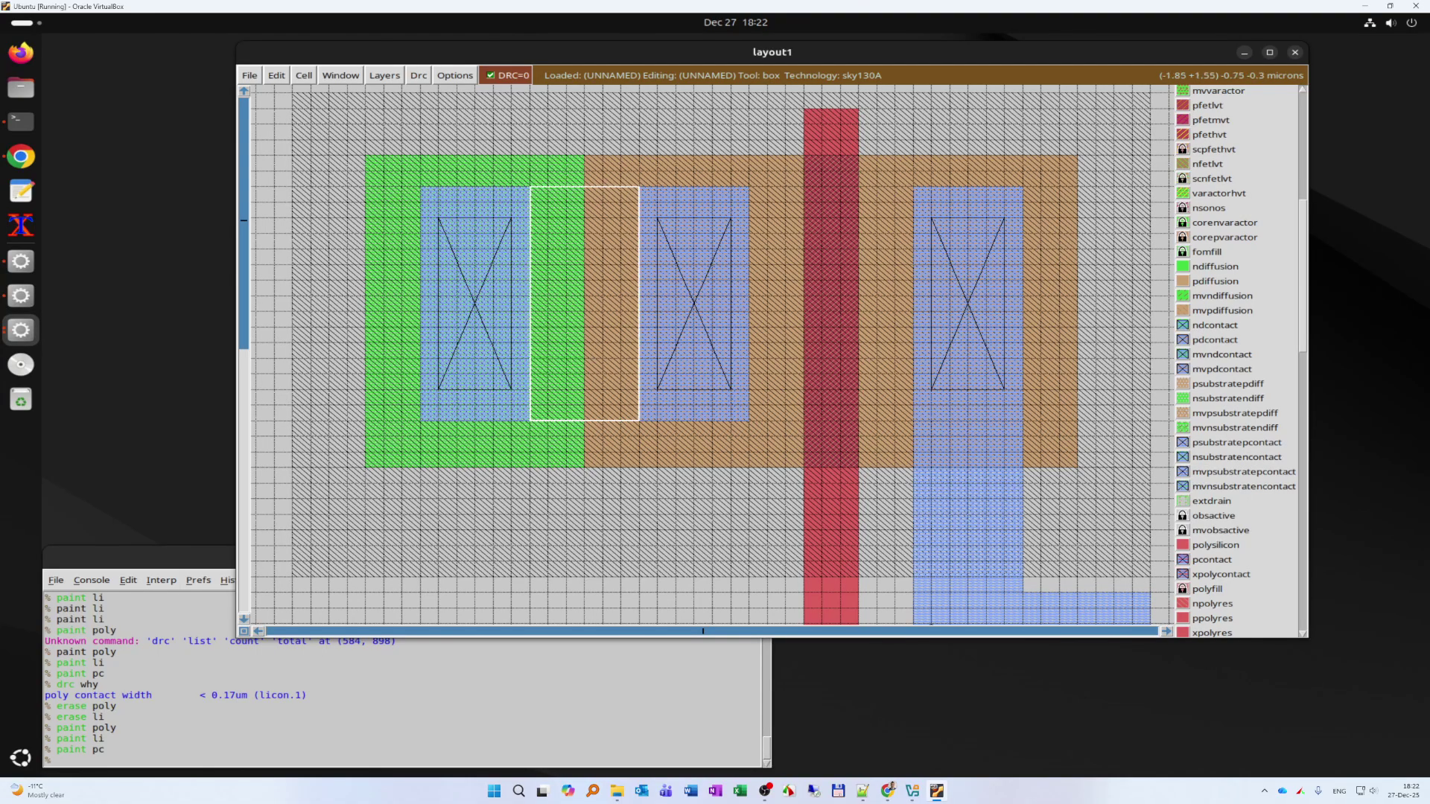
left_click(90, 760)
type("pa")
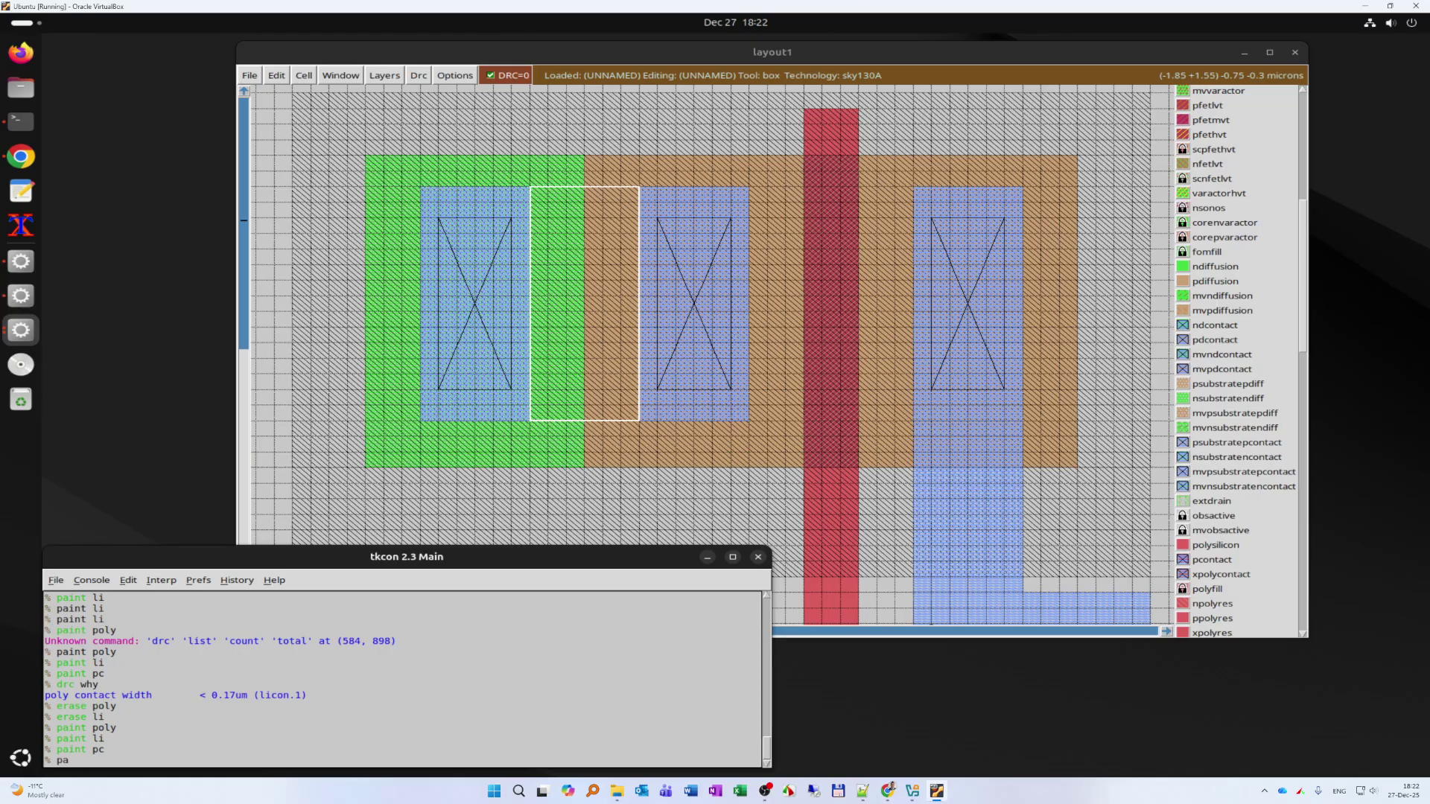
type("int li")
key("Return")
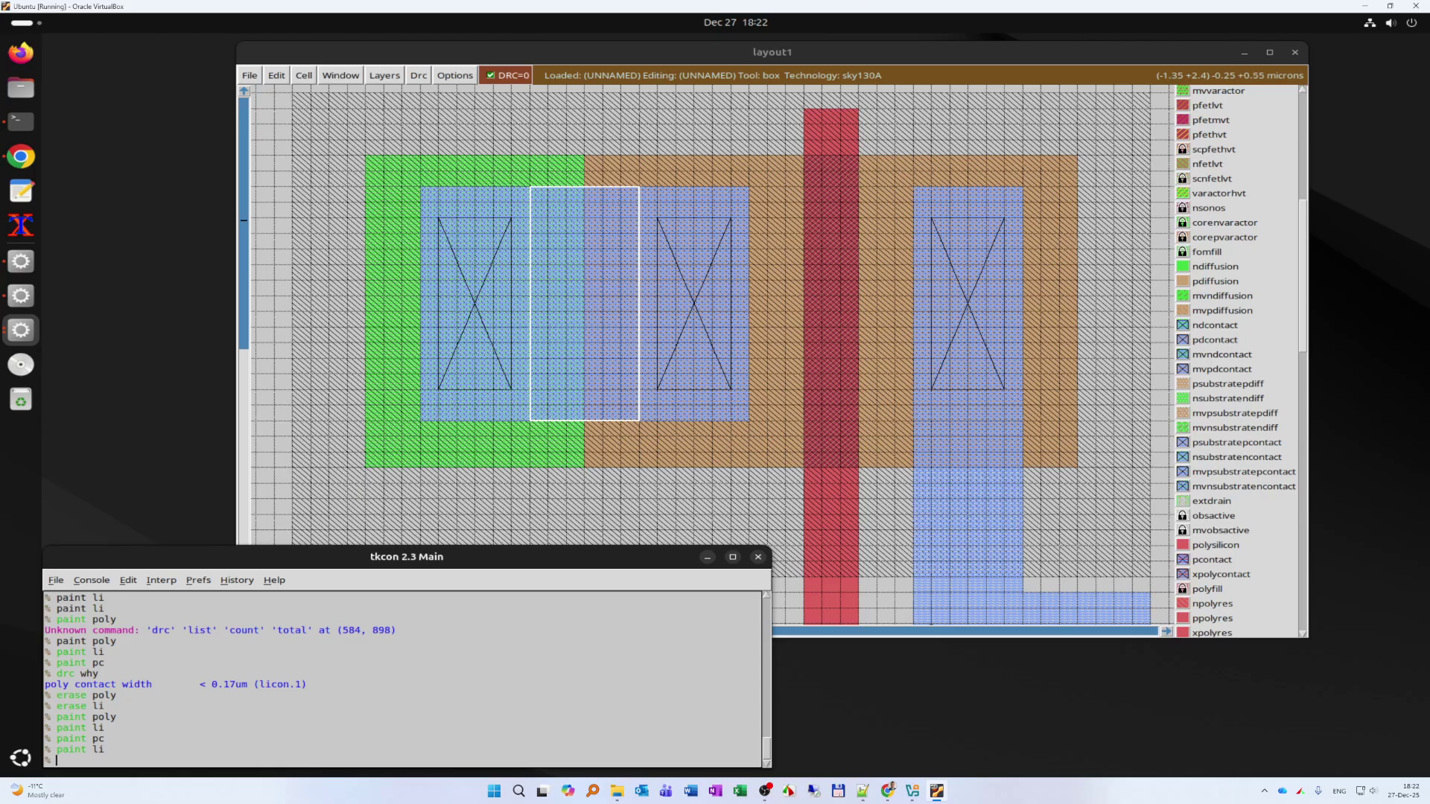
- Paint li between the lower transistor's substrate-tap and source contacts, about 6 by 15 grid squares
left_click(622, 296)
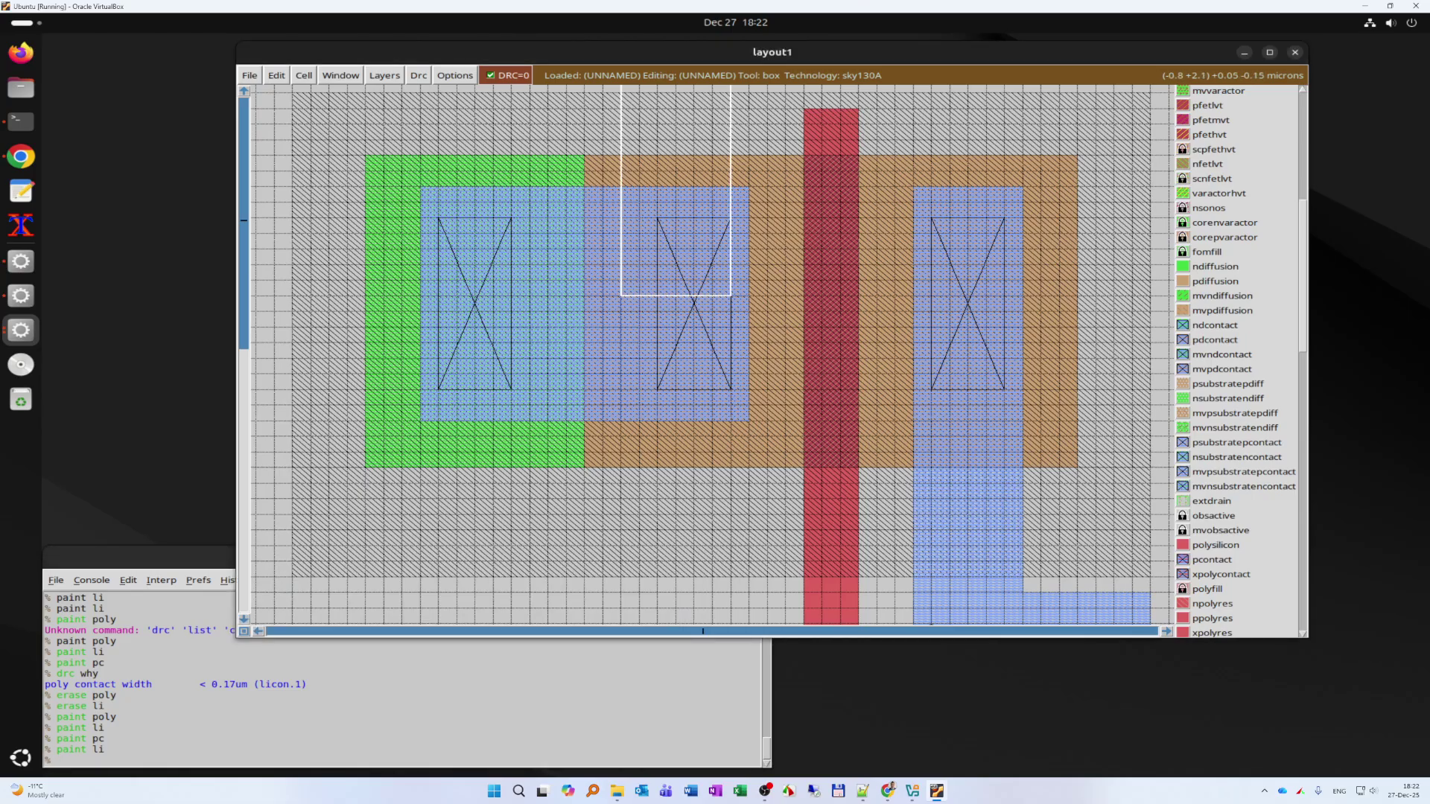
scroll(639, 342, "down", 19)
left_click(531, 426)
left_click(531, 442)
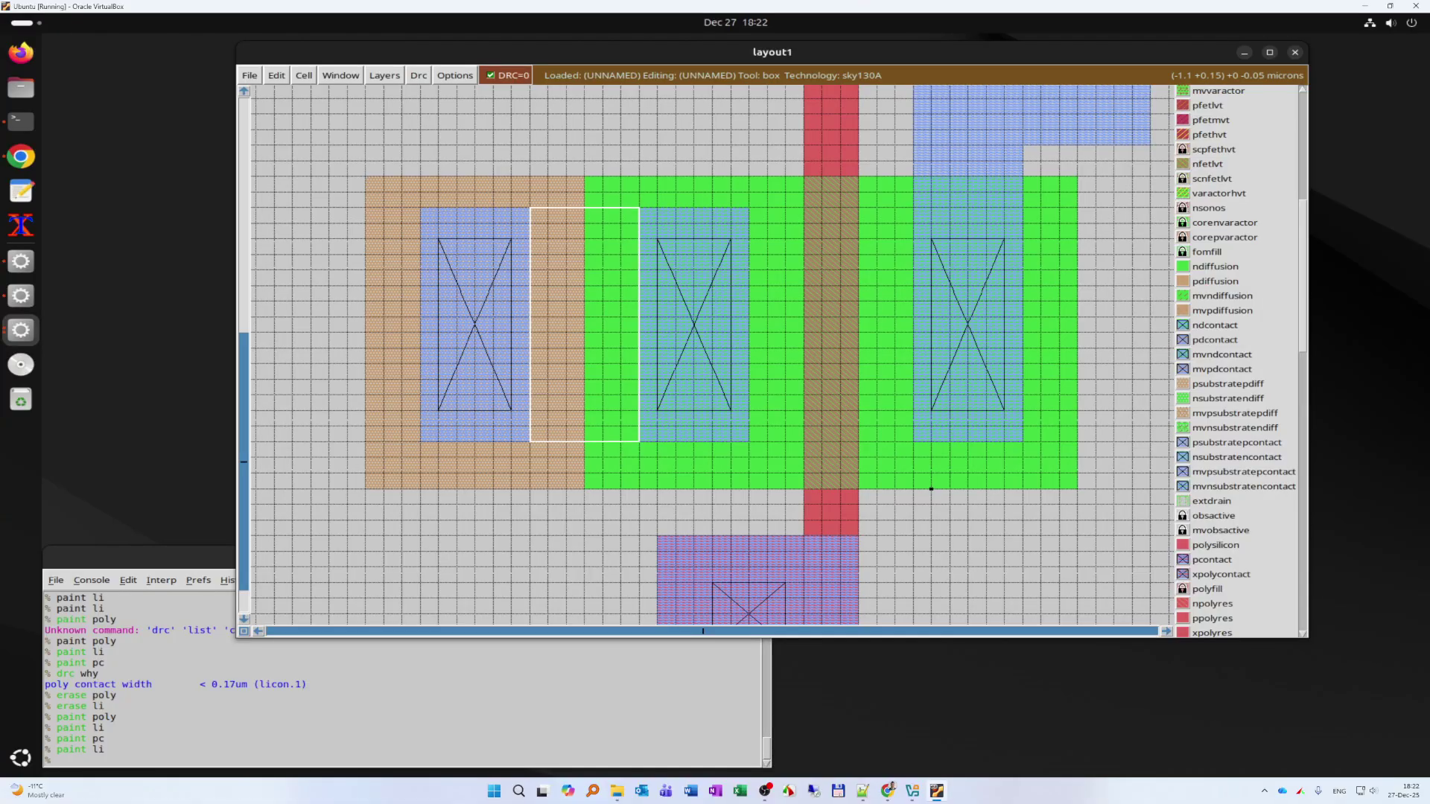
left_click(298, 686)
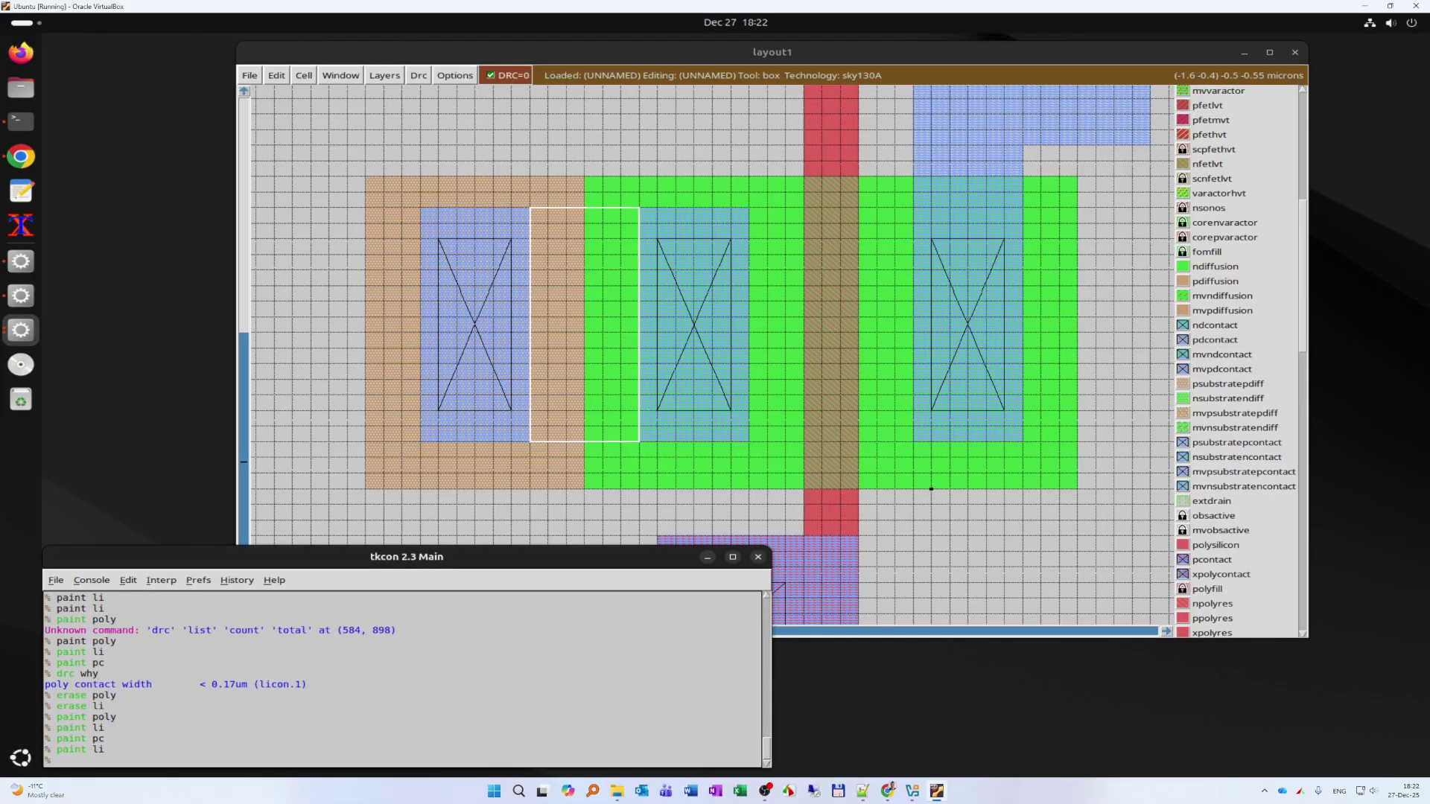
type("paint li")
key("Return")
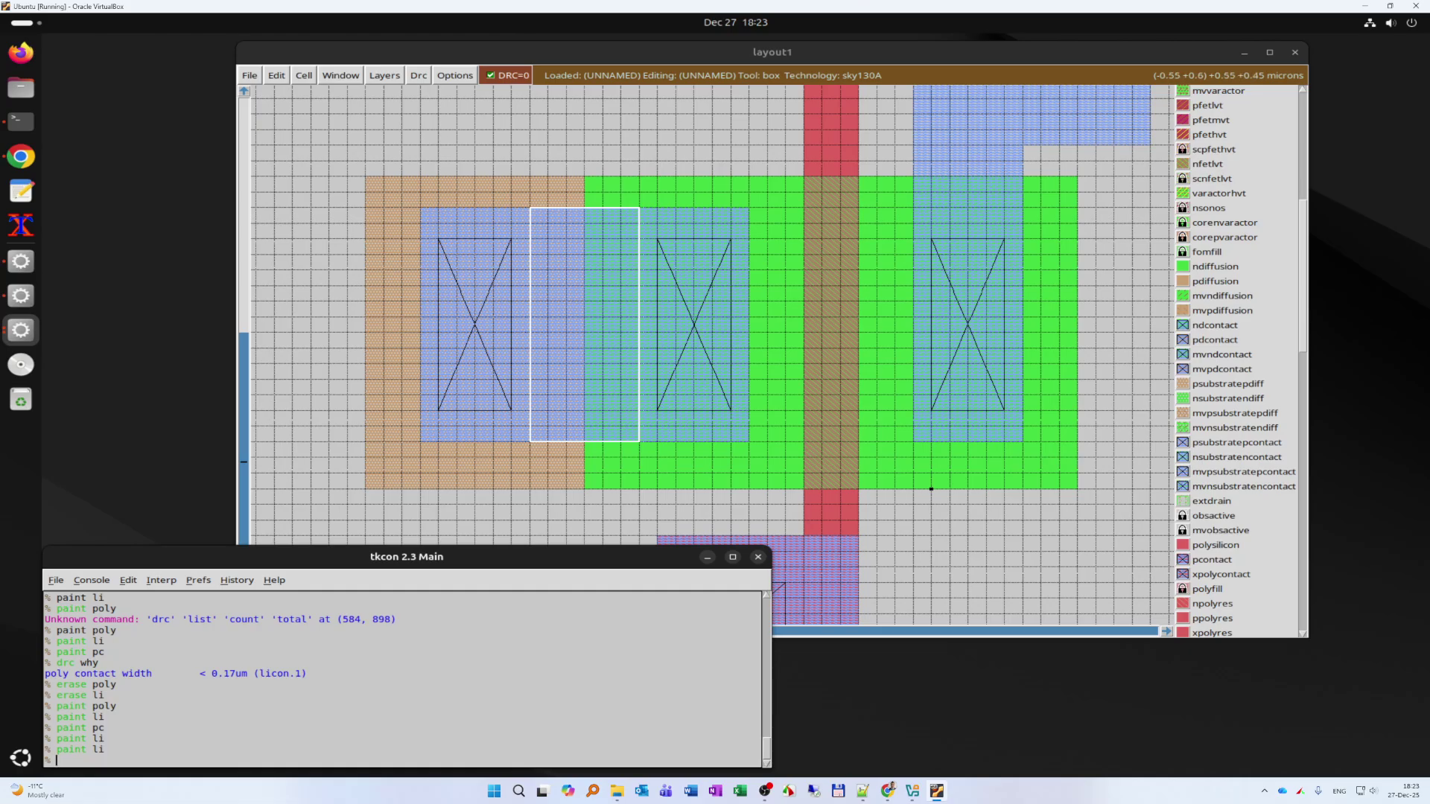
- Examine the source-to-tap li connections of both transistors and frame the whole inverter layout in the view
scroll(603, 339, "up", 1)
left_click(585, 326)
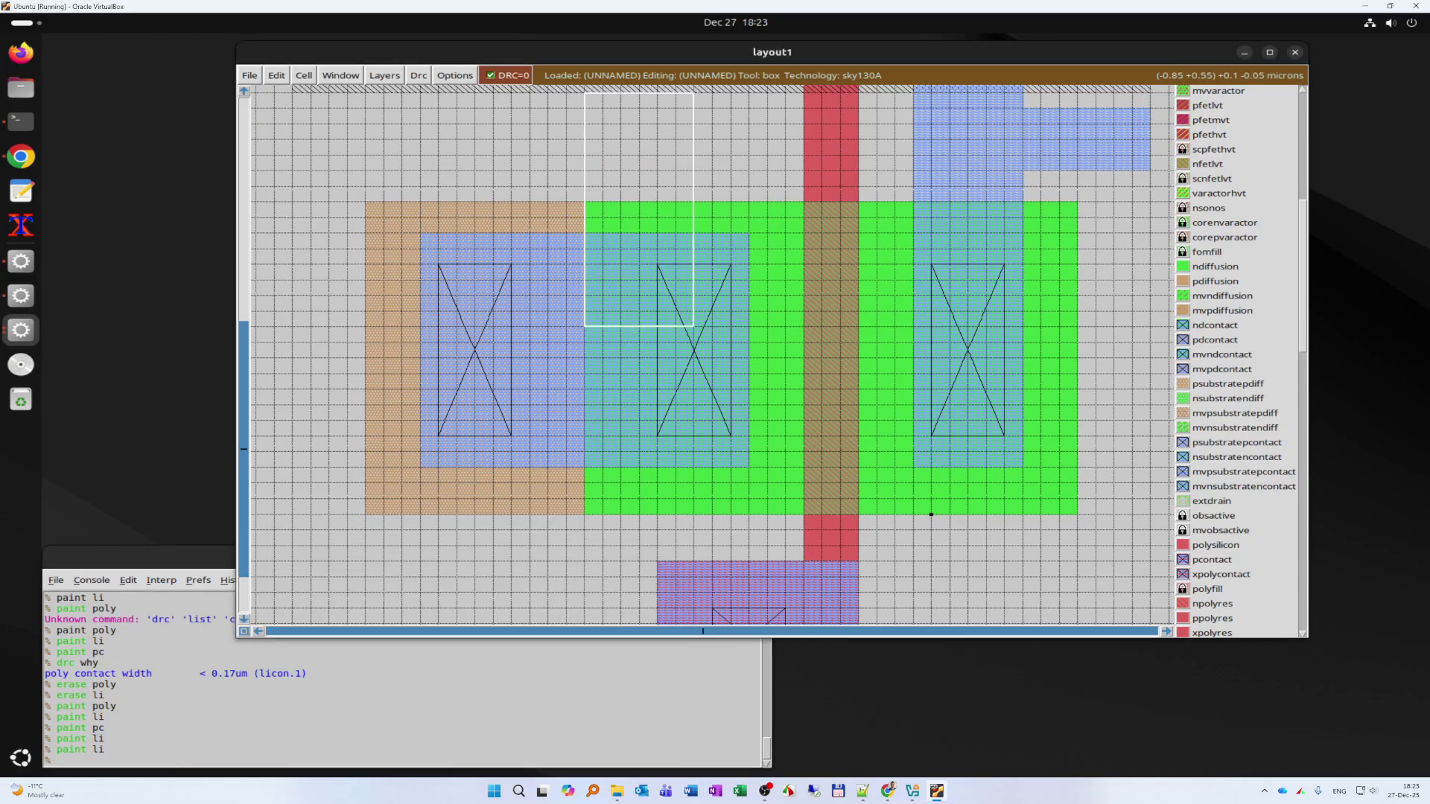
scroll(602, 339, "up", 10)
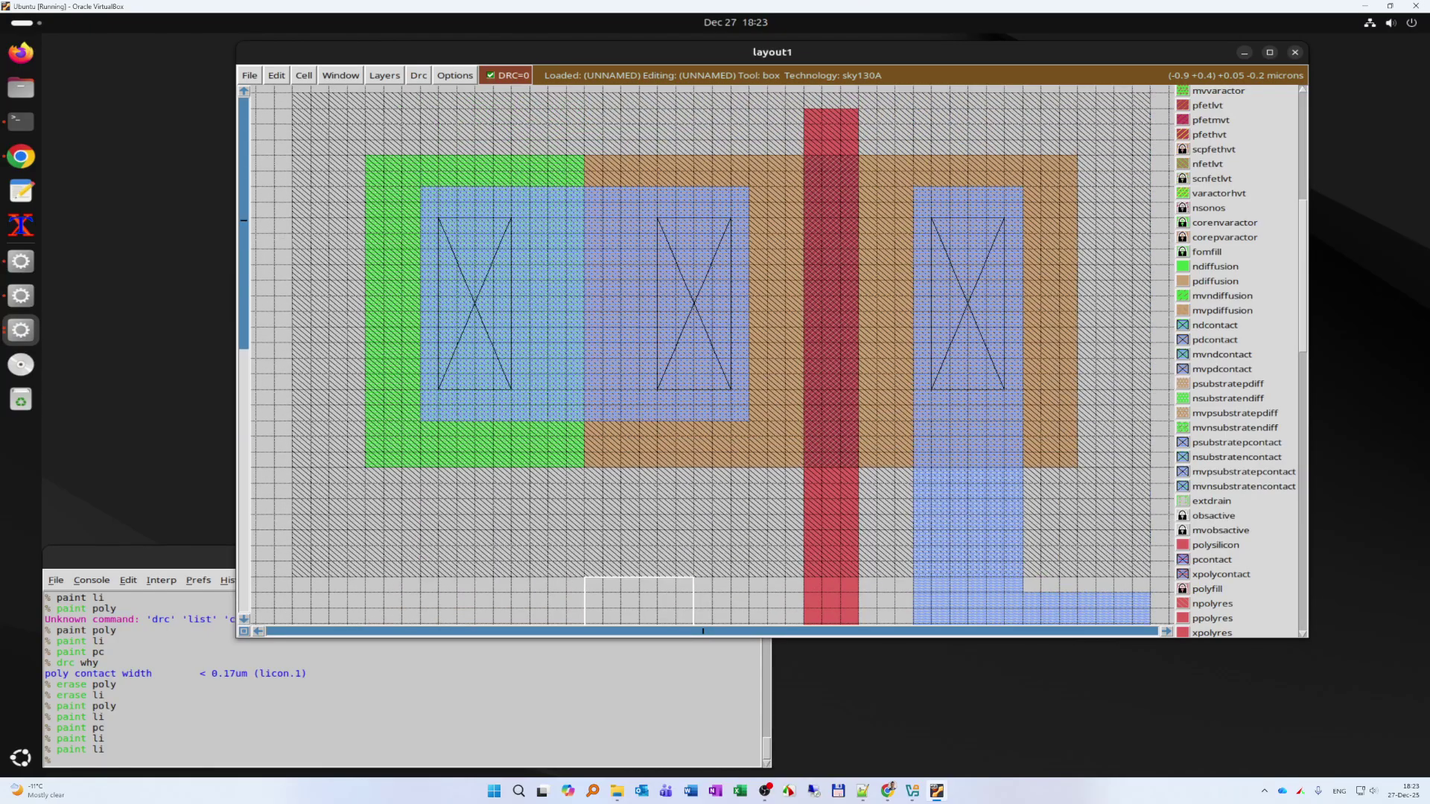
scroll(602, 339, "up", 3)
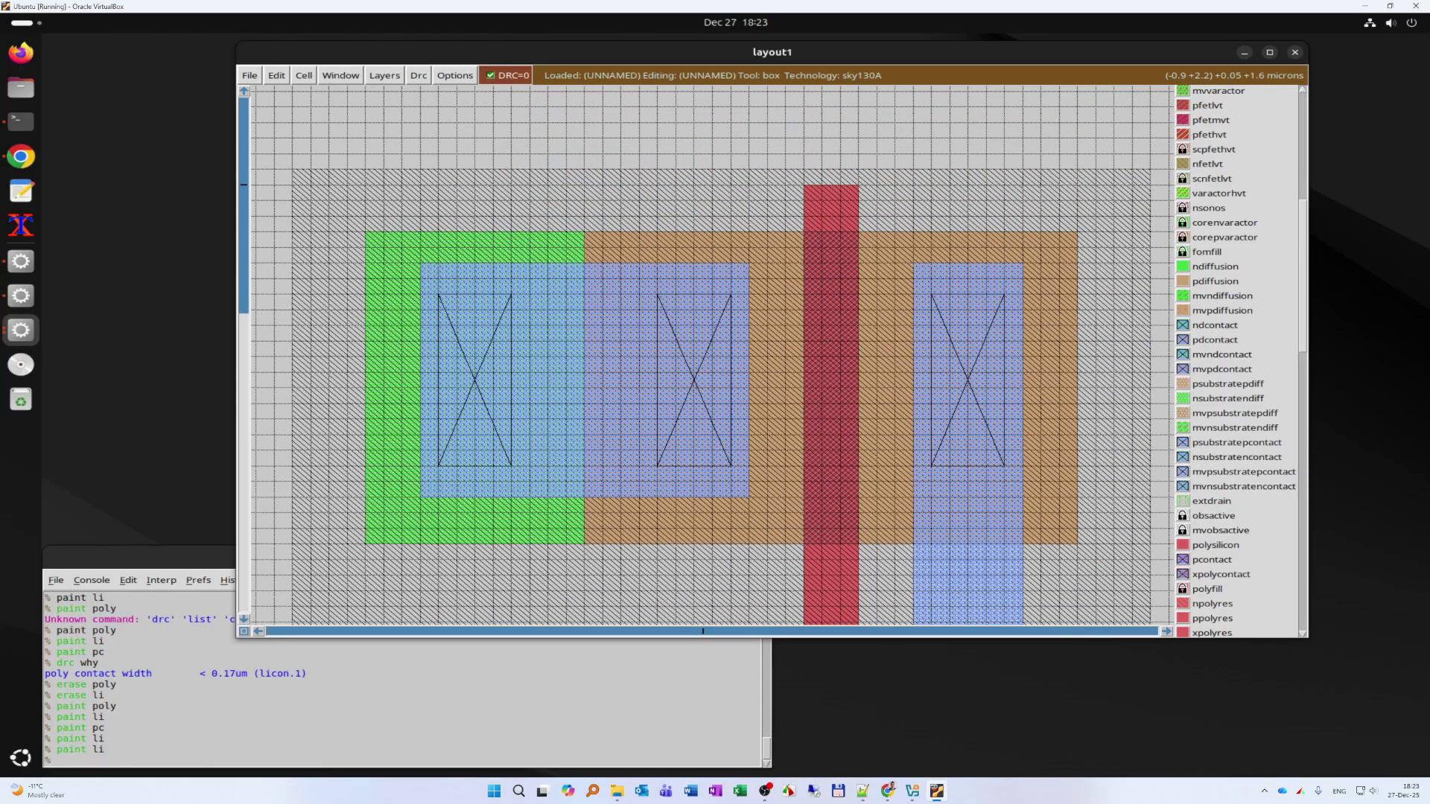
scroll(603, 339, "down", 5)
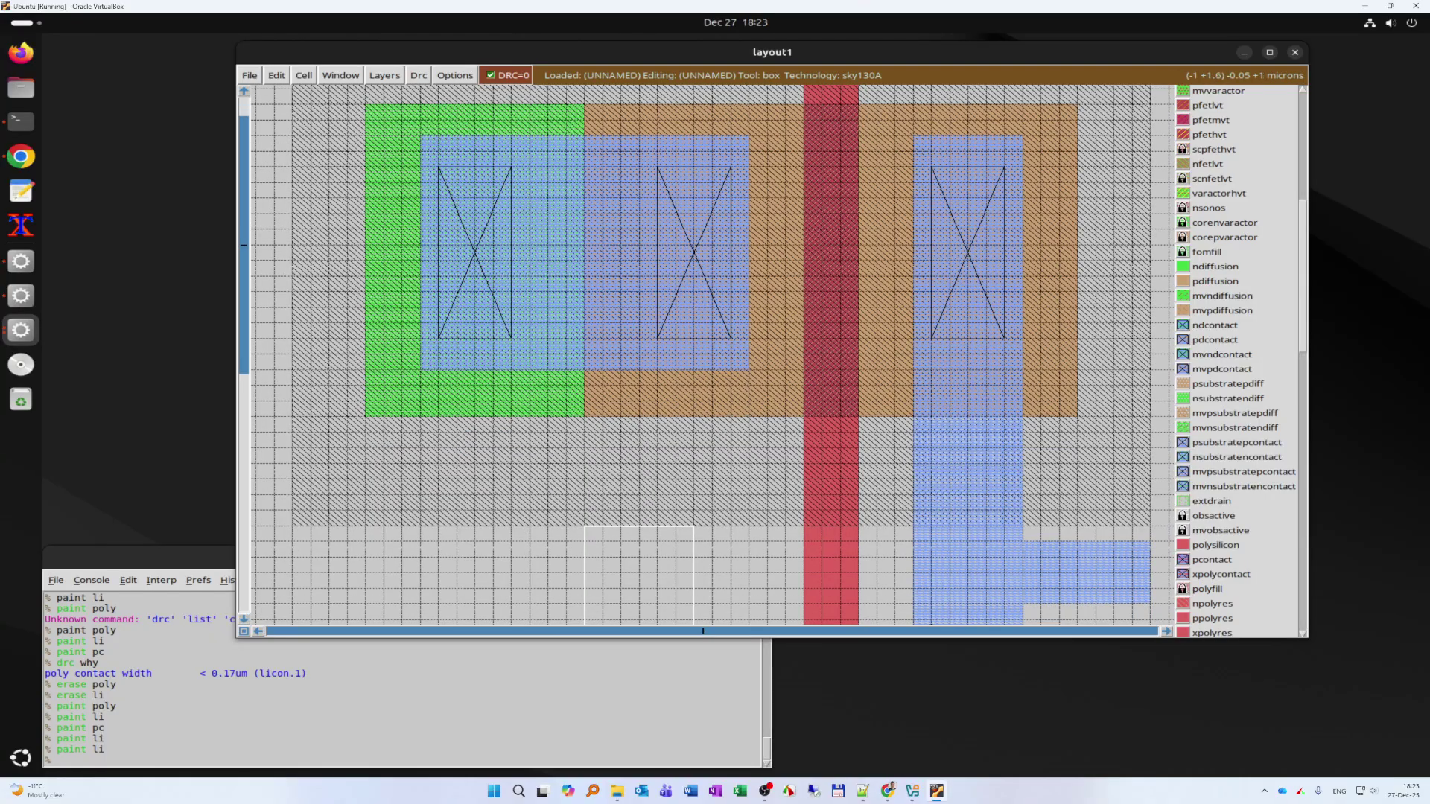
key("shift+z")
key("shift+z")
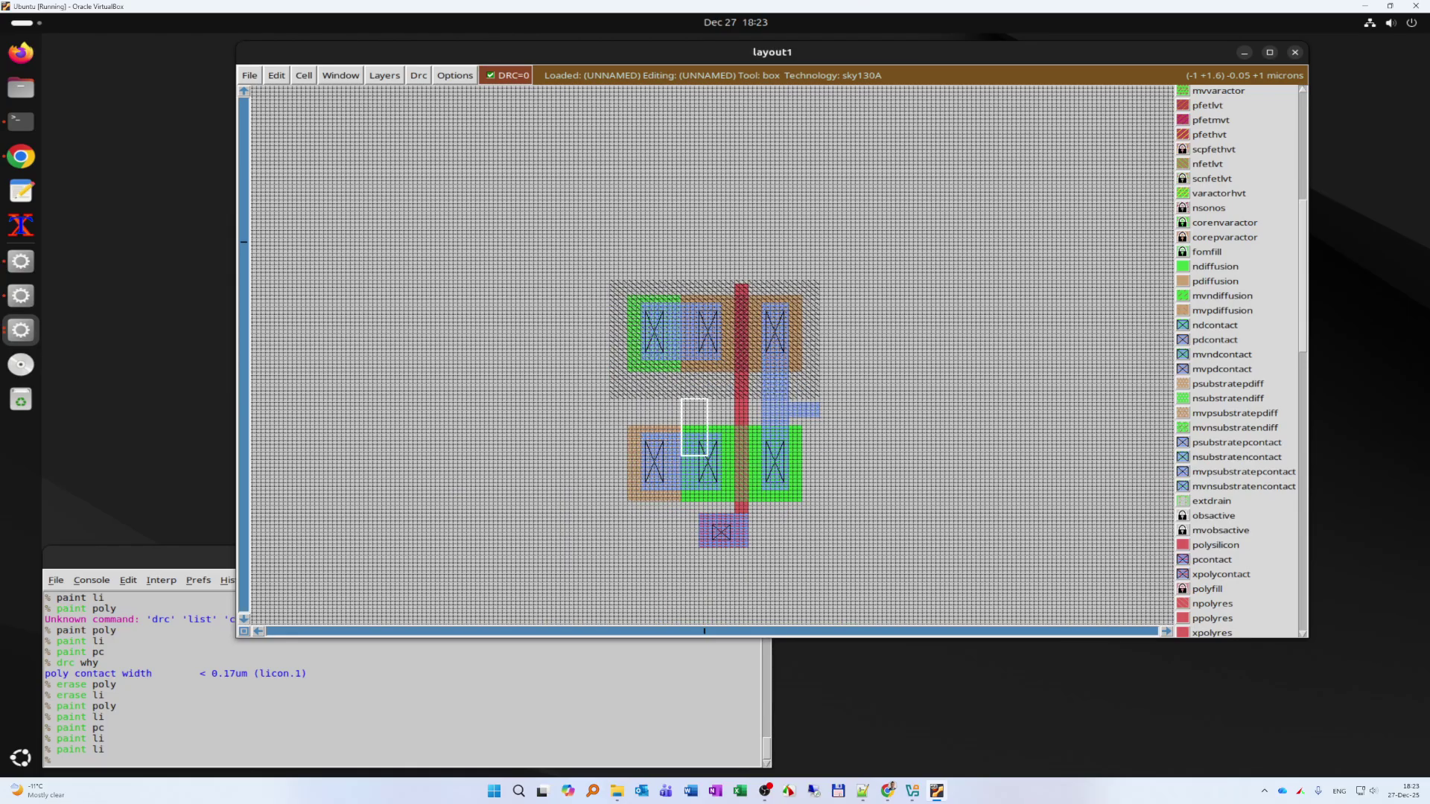
left_click(579, 530)
right_click(855, 214)
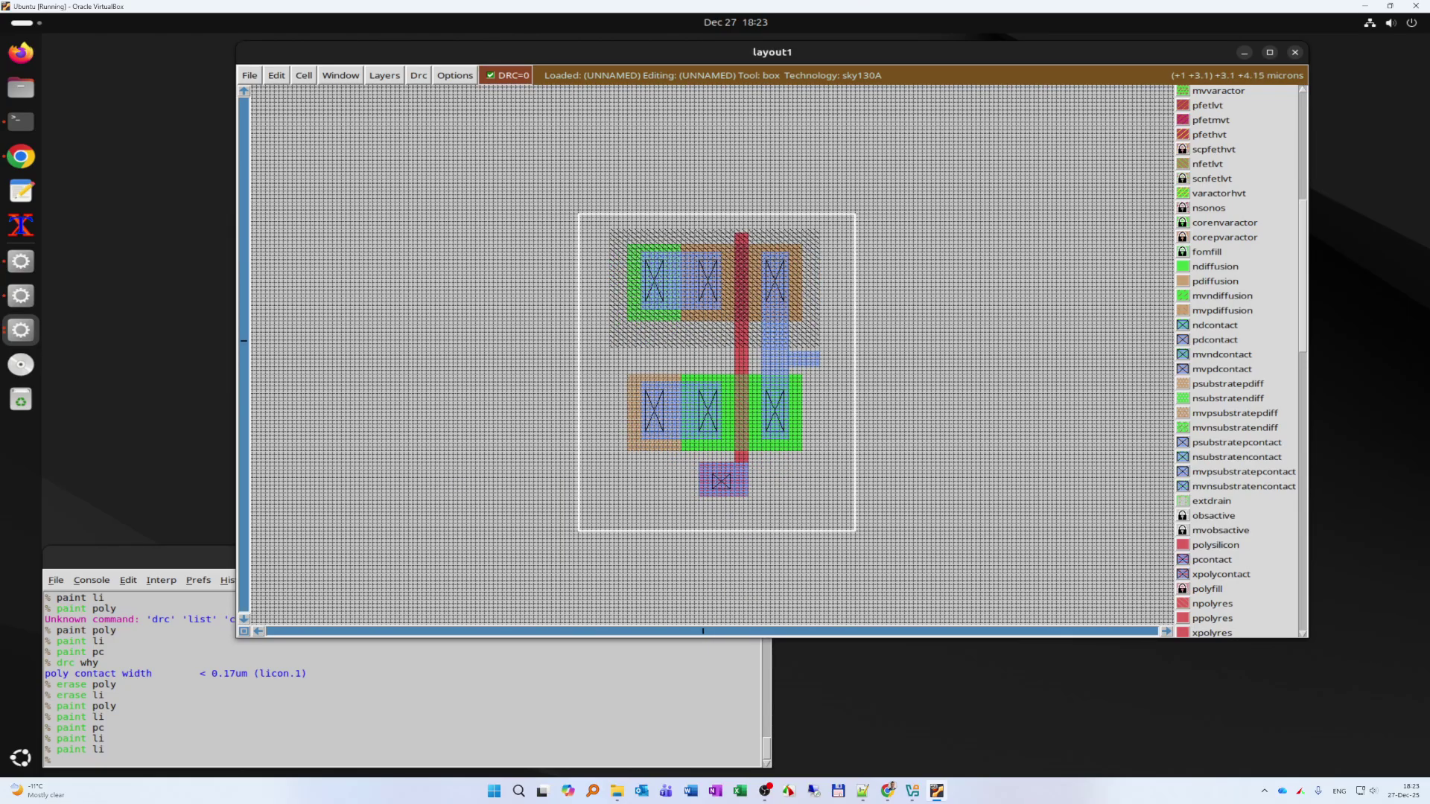
key("z")
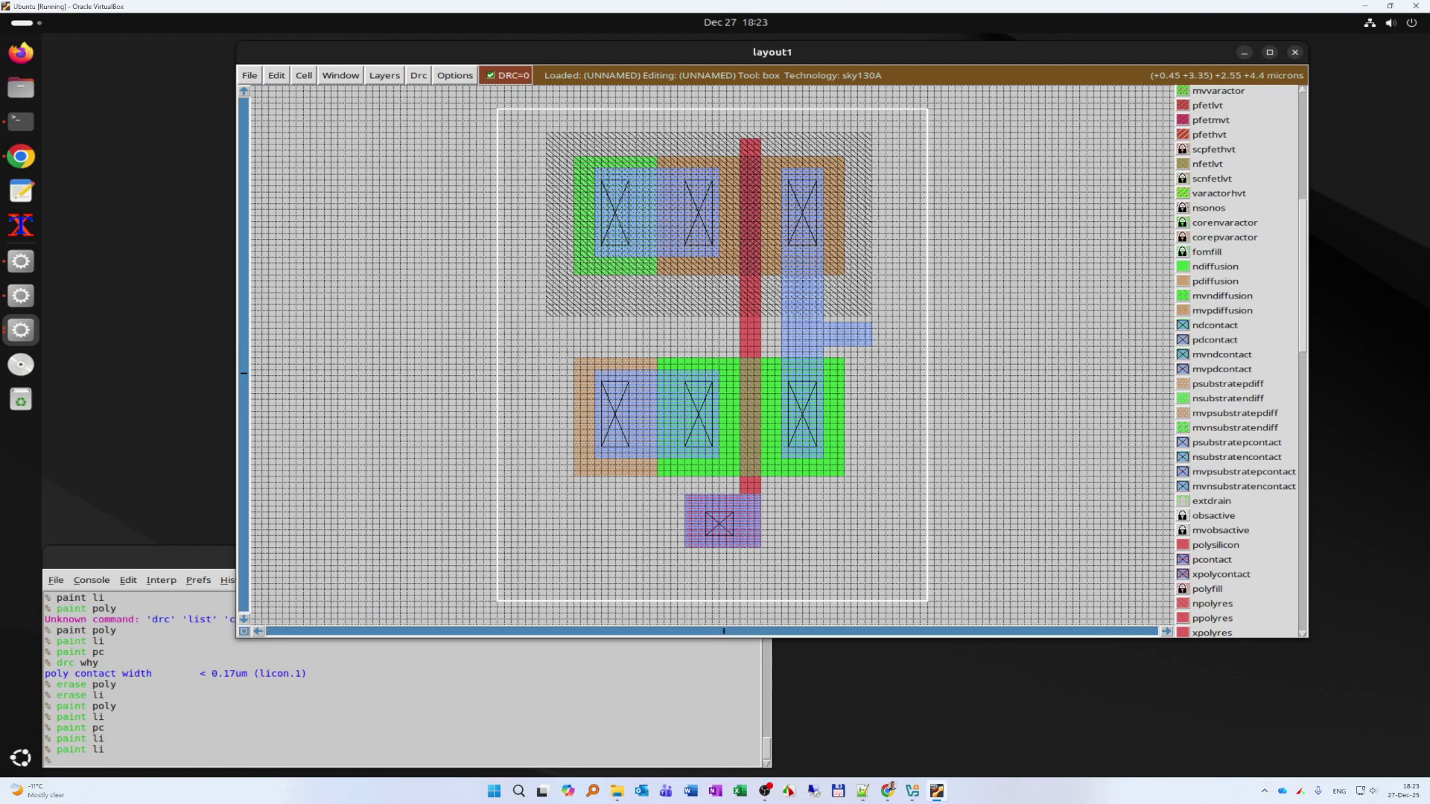
- Select the li output stub, and the input contact pad together with all the geometry connected to it, to inspect the connections
key("s")
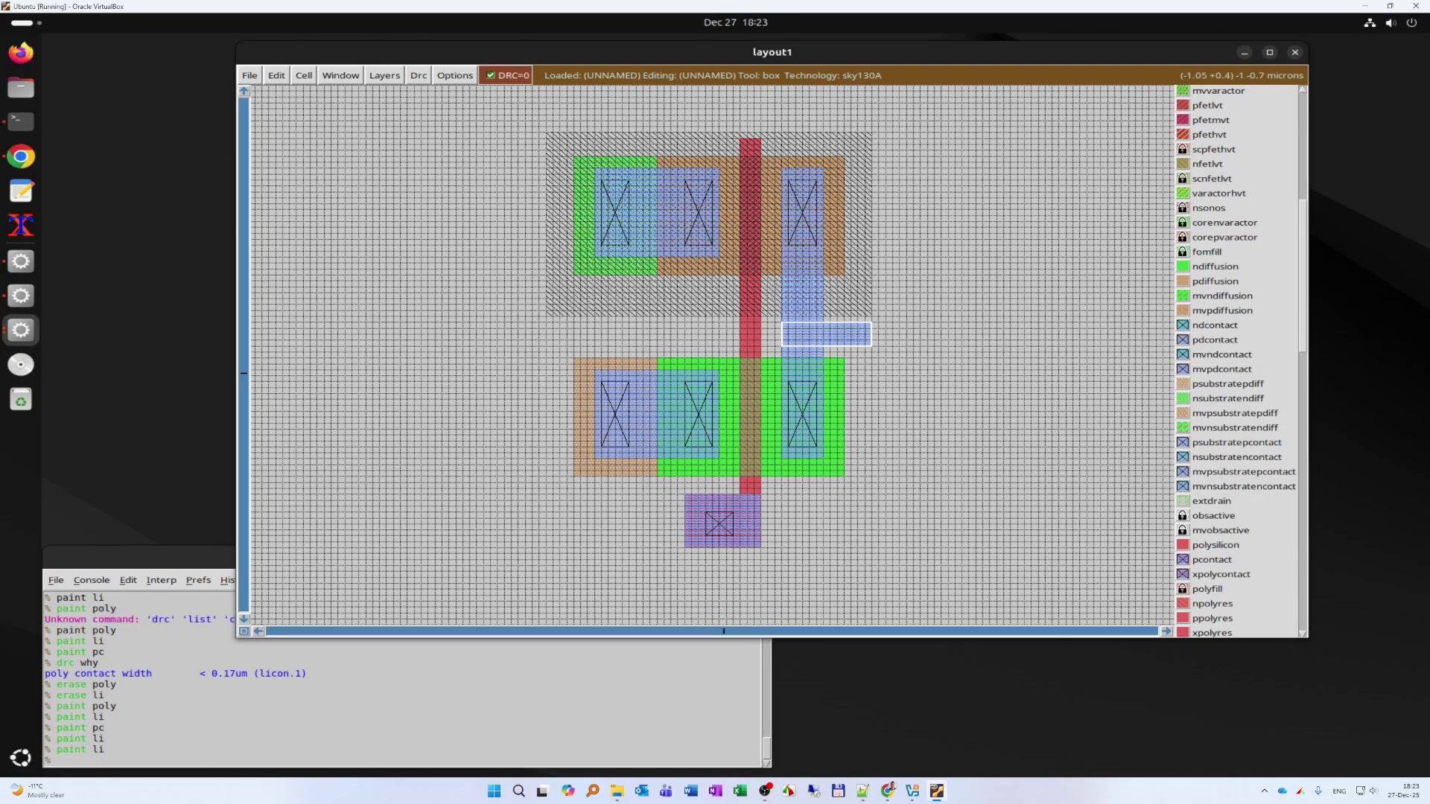
left_click(698, 513)
left_click(692, 523)
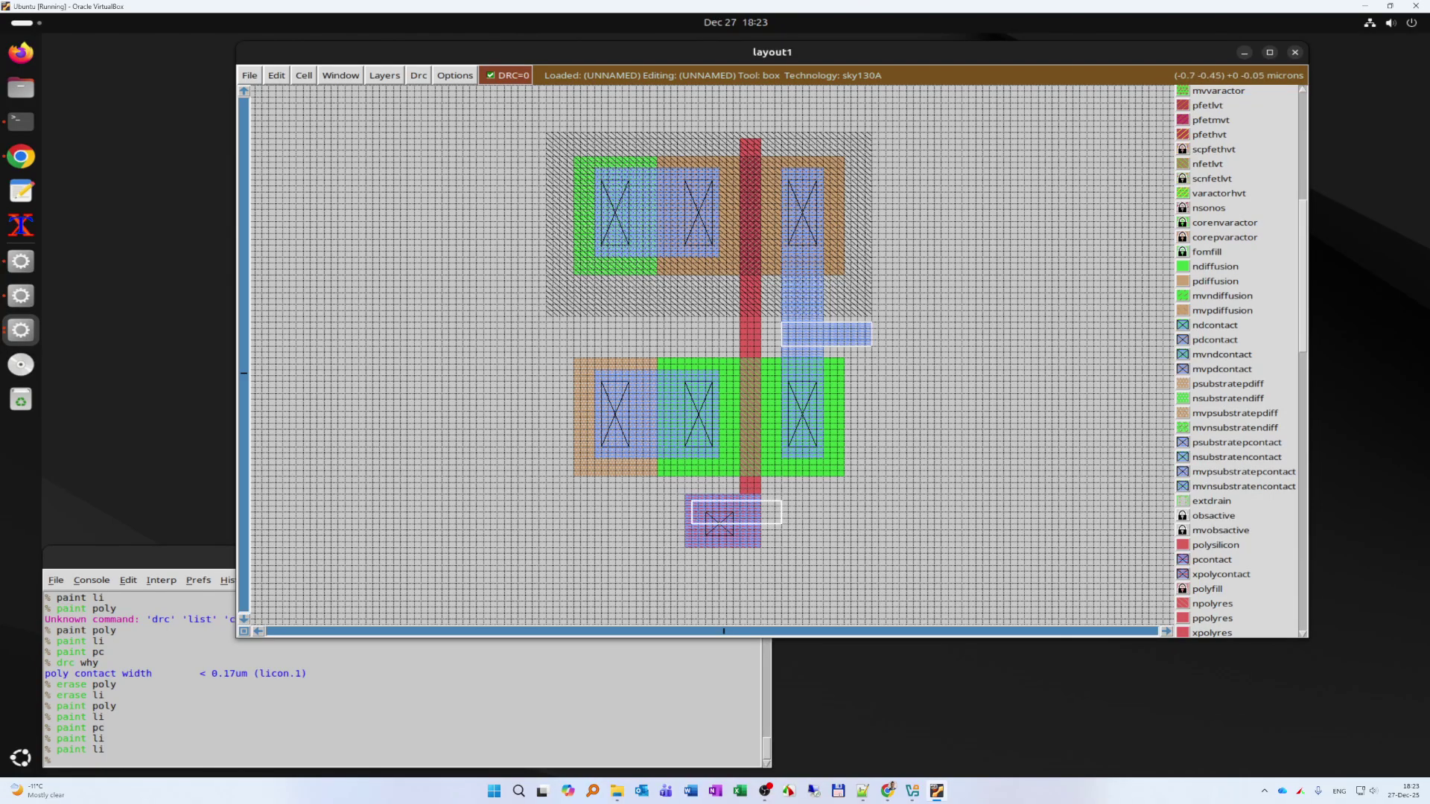
key("s")
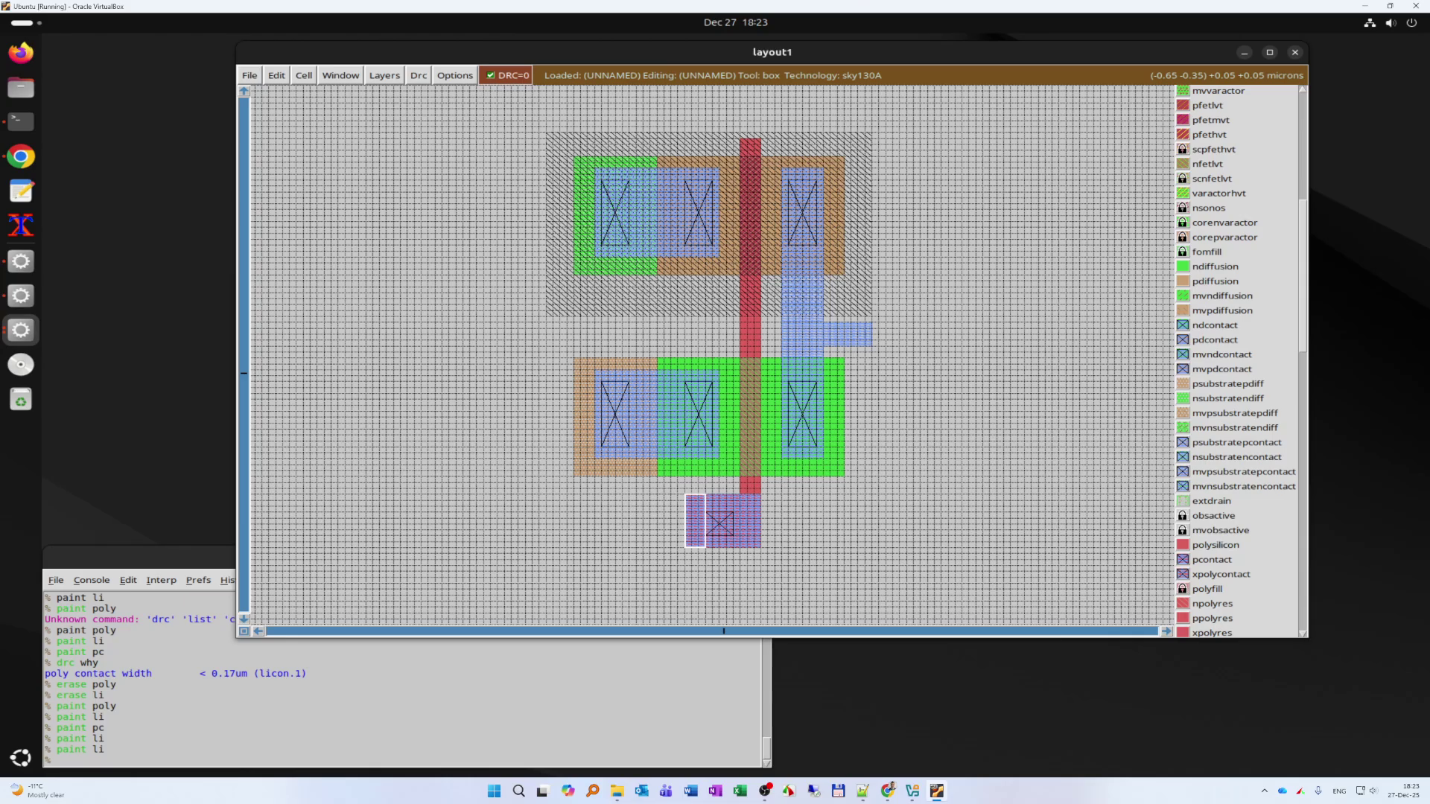
key("s")
key("s")
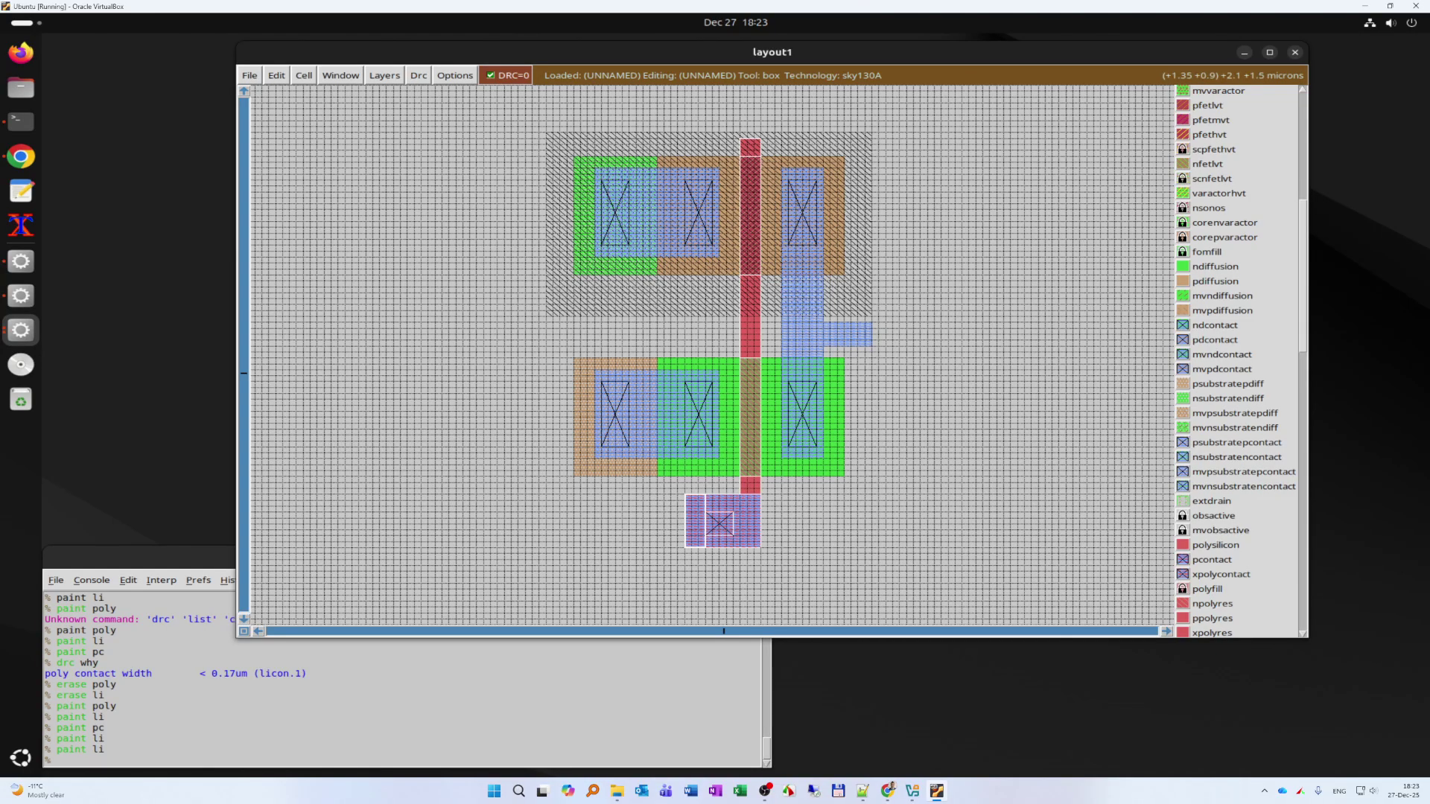
- Select the topmost cell from the empty area beside the layout and fit the whole inverter in the view
left_click(982, 388)
left_click(949, 398)
key("s")
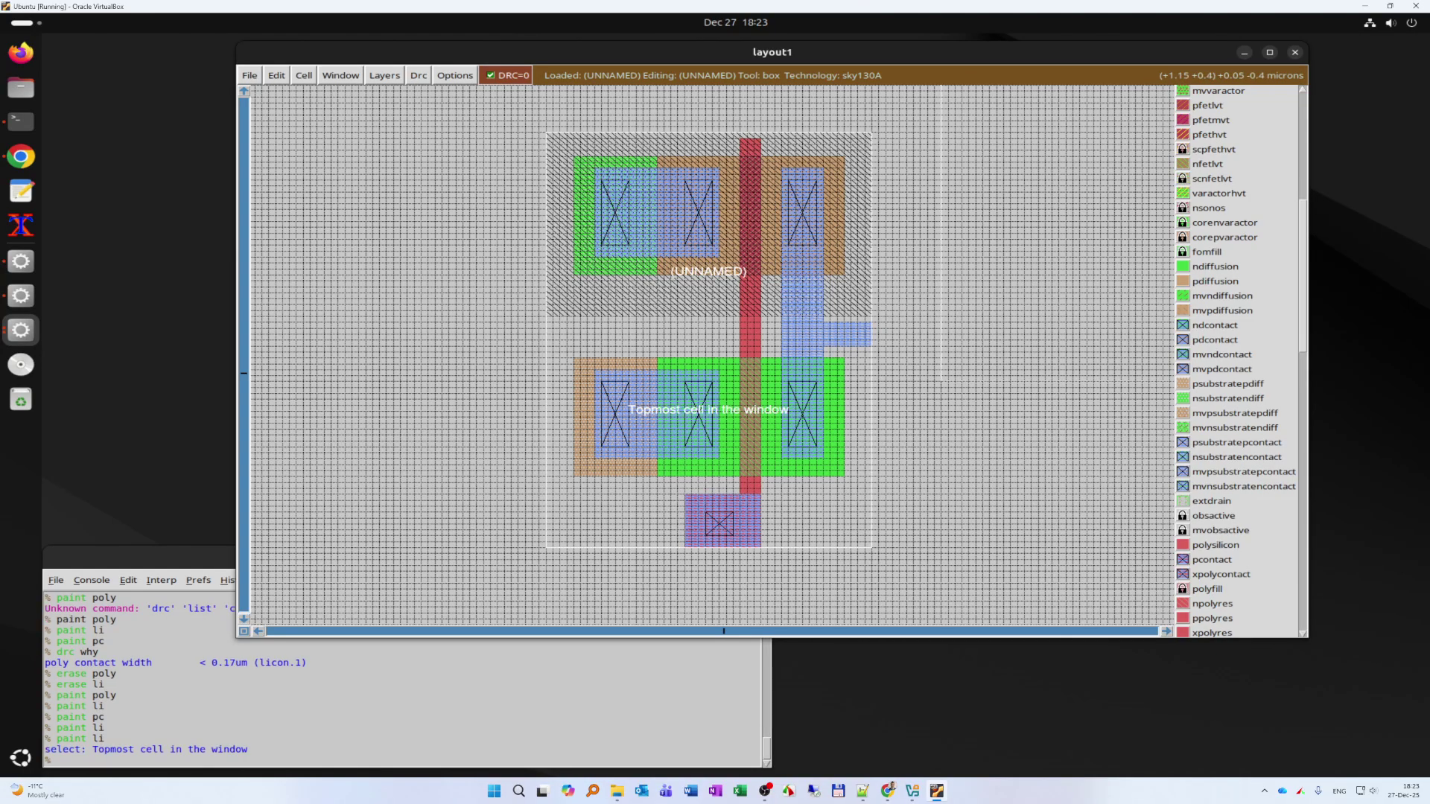
left_click(943, 423)
key("s")
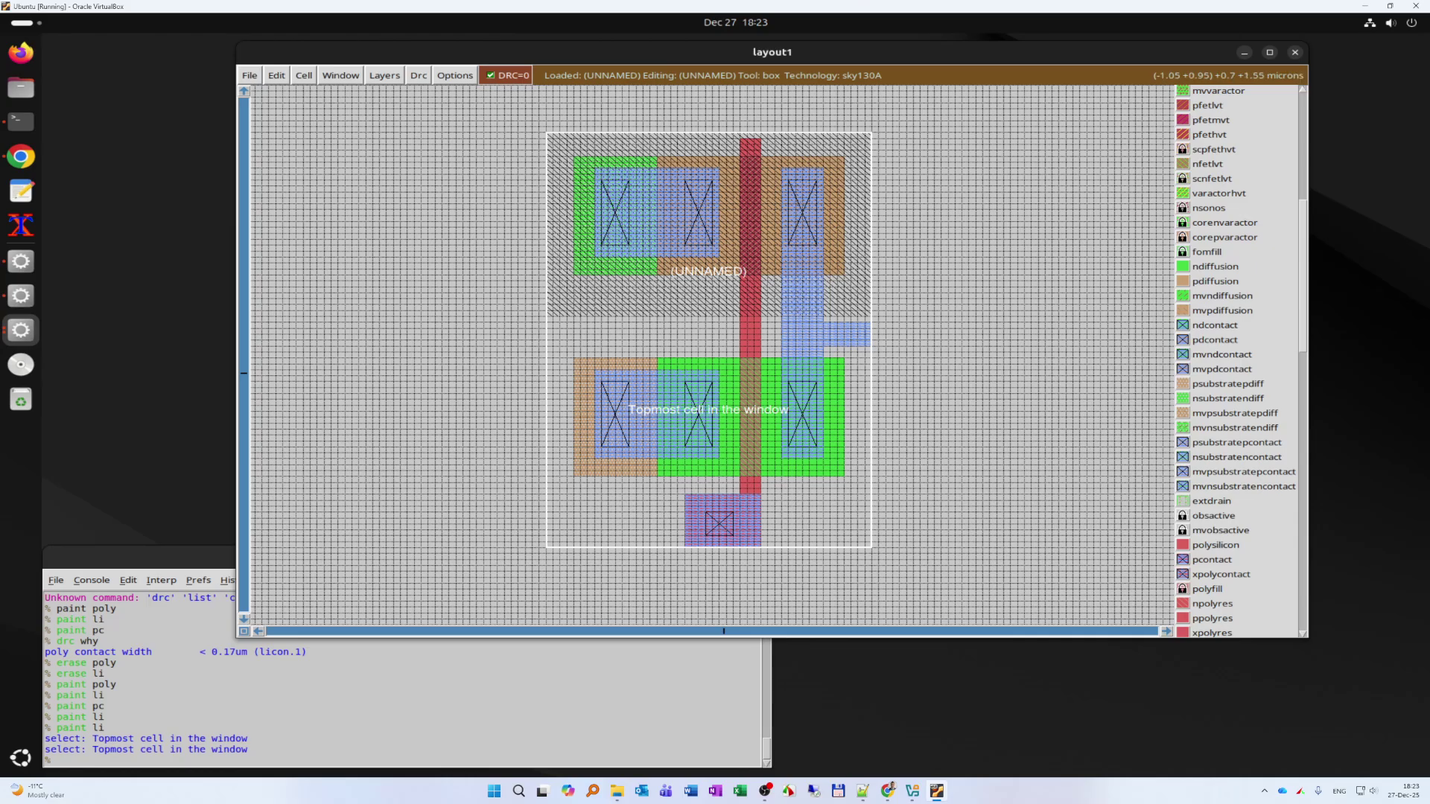
key("v")
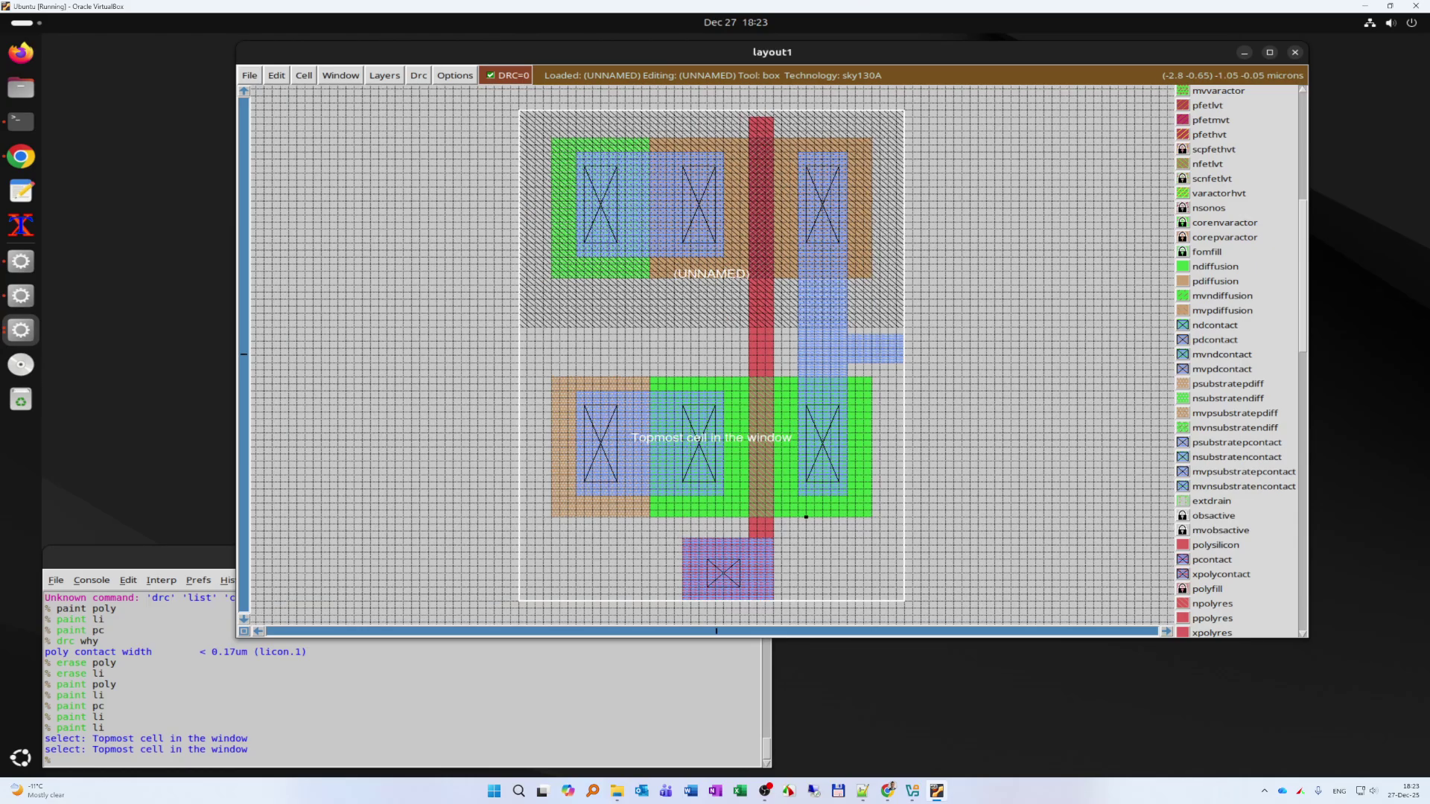
- Save the layout cell as inverter and move the layout window aside
left_click(56, 760)
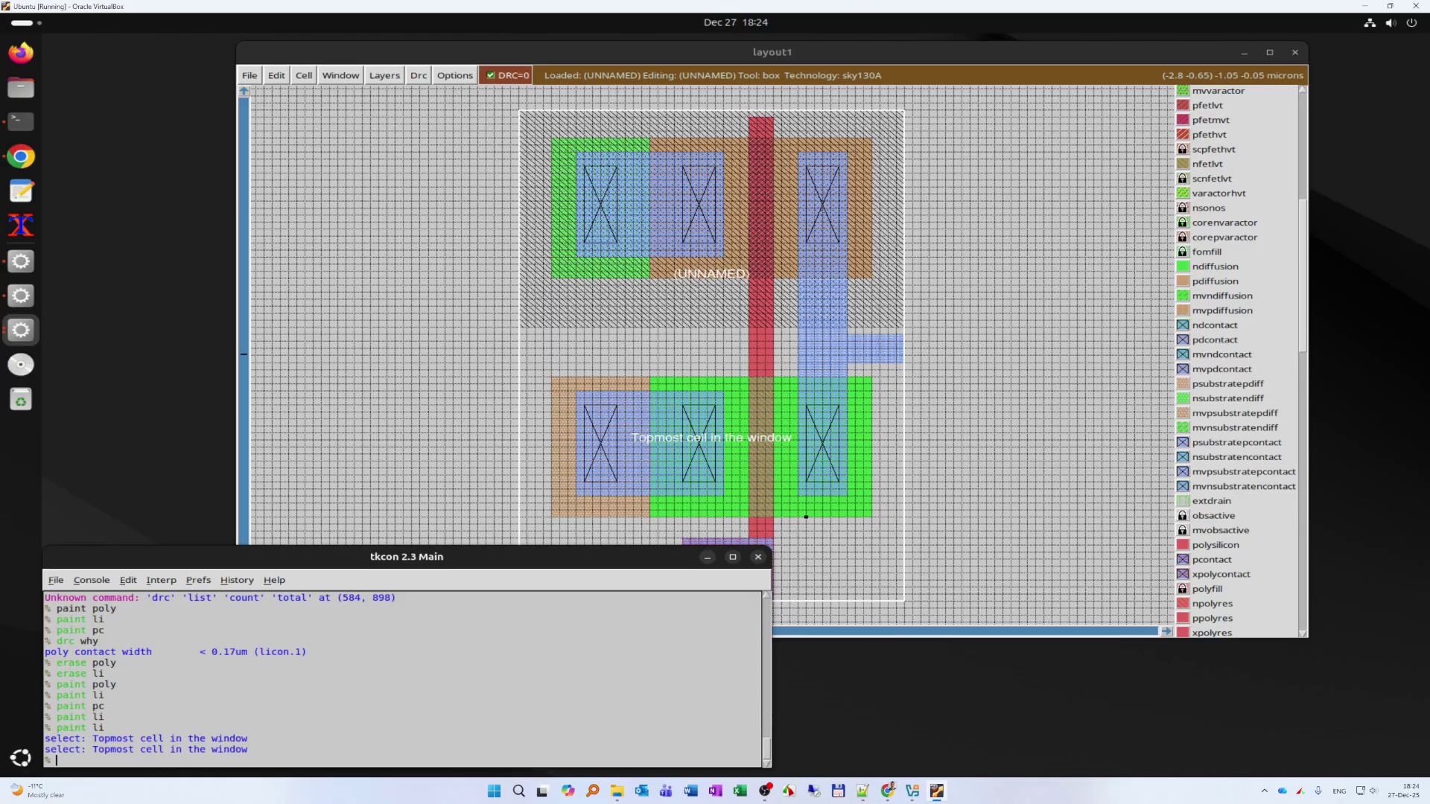
type("save inverter")
key("Return")
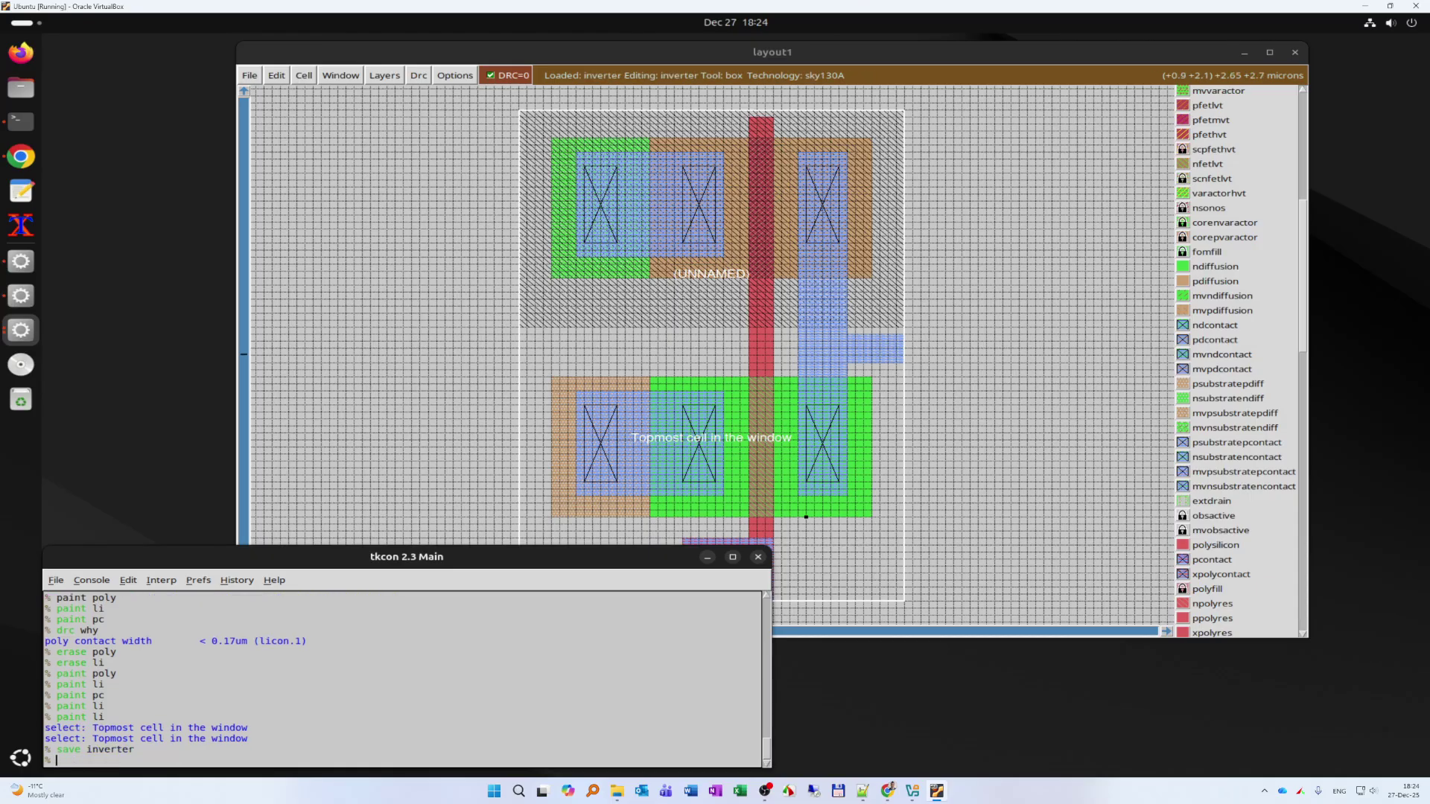
left_click(945, 53)
left_click_drag(944, 54, 791, 54)
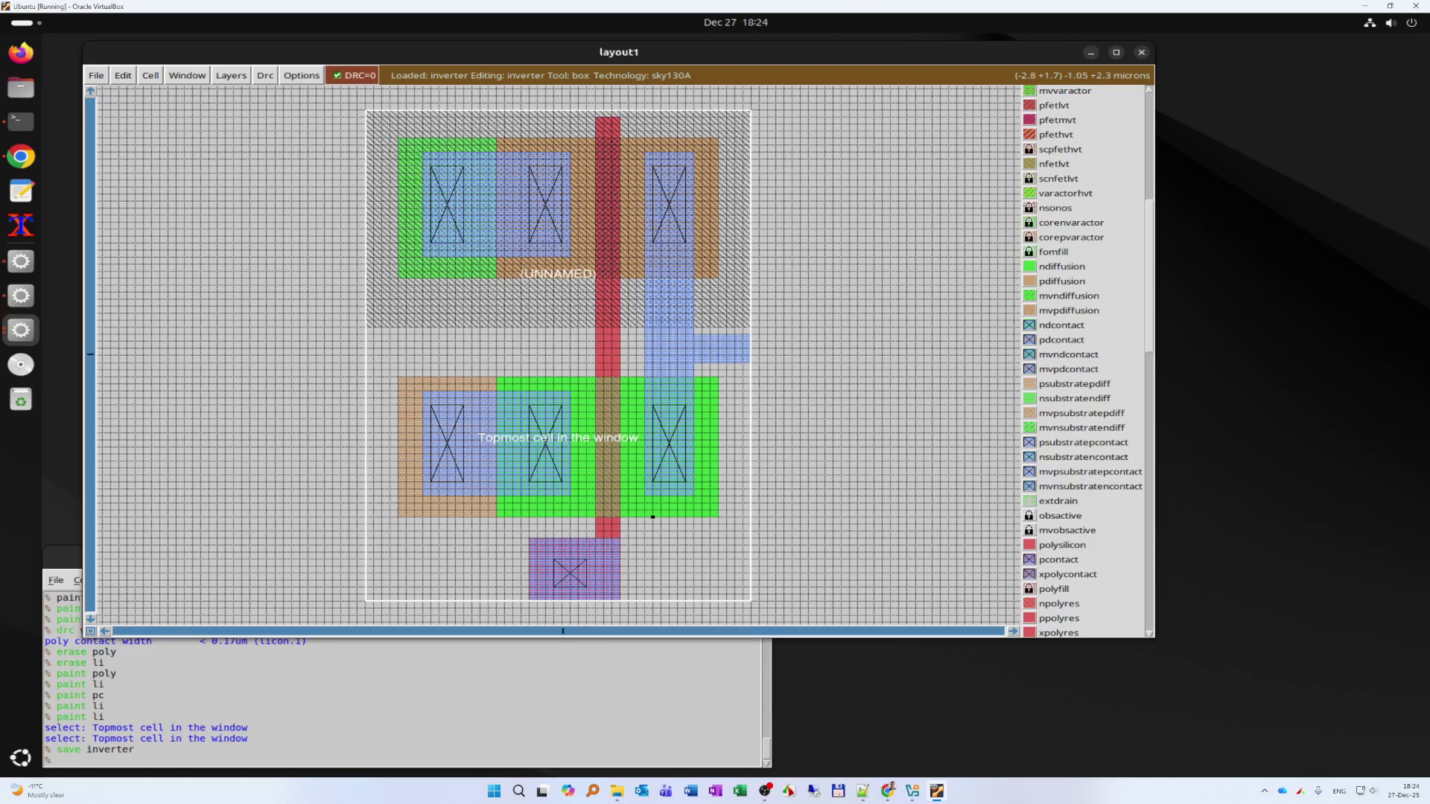
- Switch to the inverter schematic in xschem, generate its netlist and open inverter.spice for viewing
left_click(21, 226)
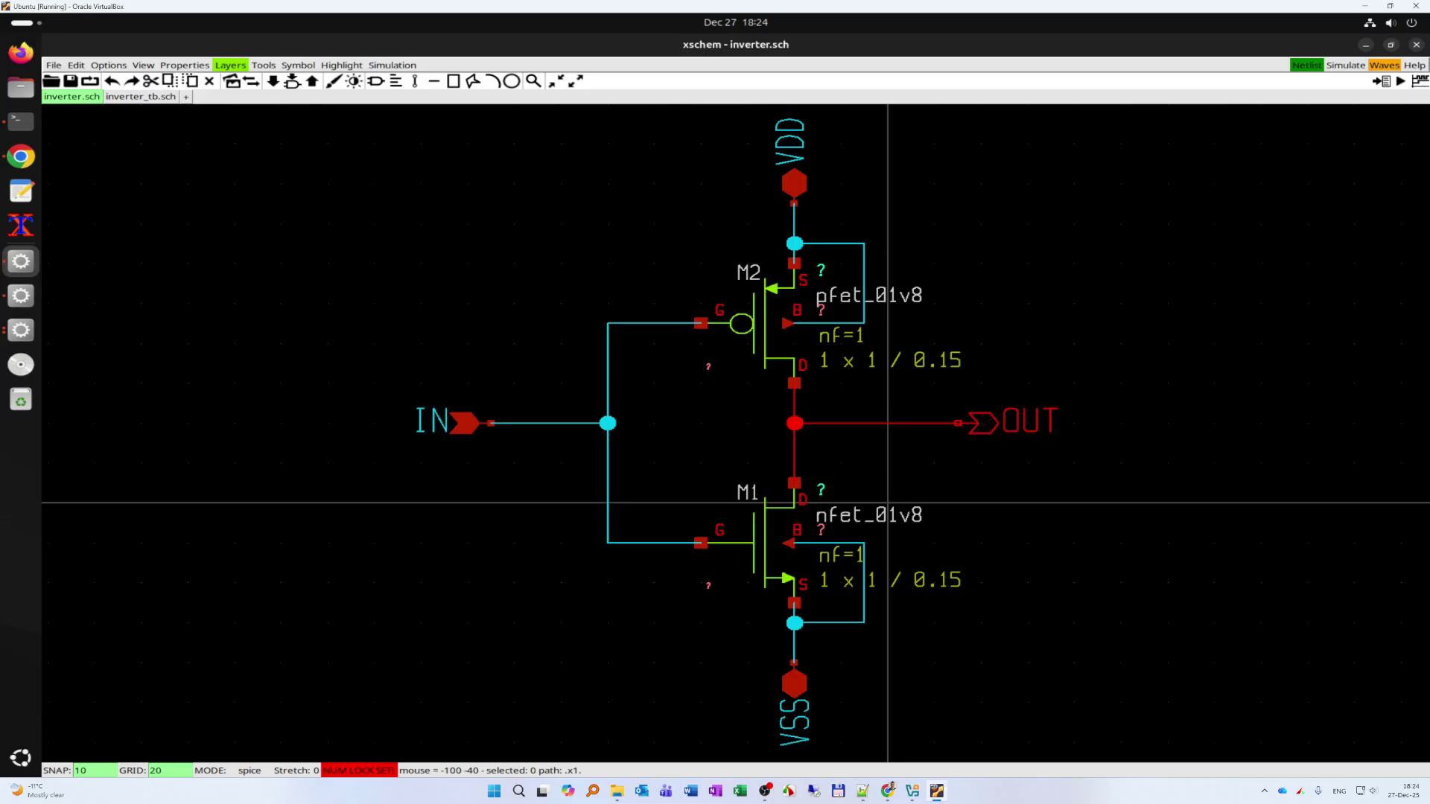
key("n")
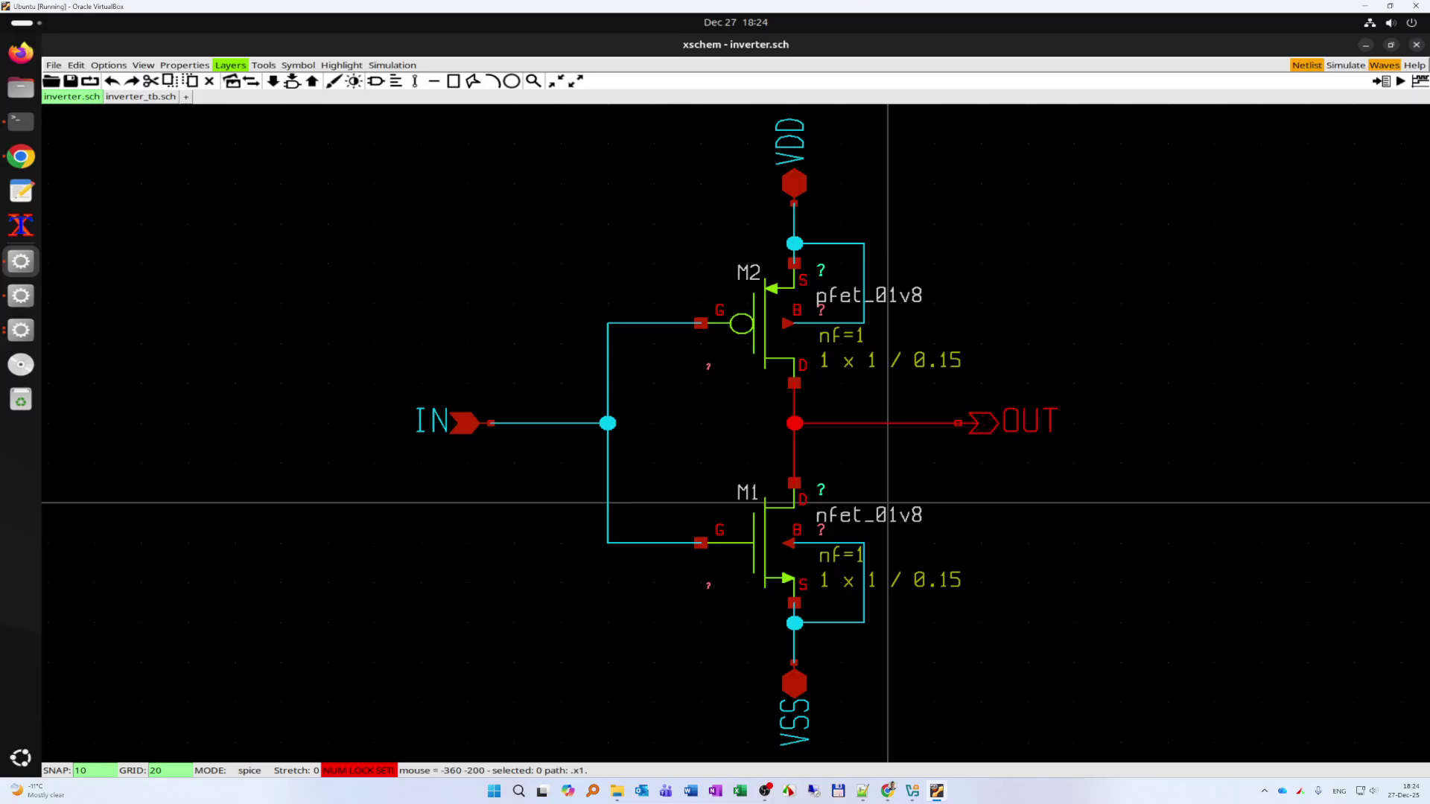
left_click(1307, 66)
left_click(392, 66)
left_click(407, 278)
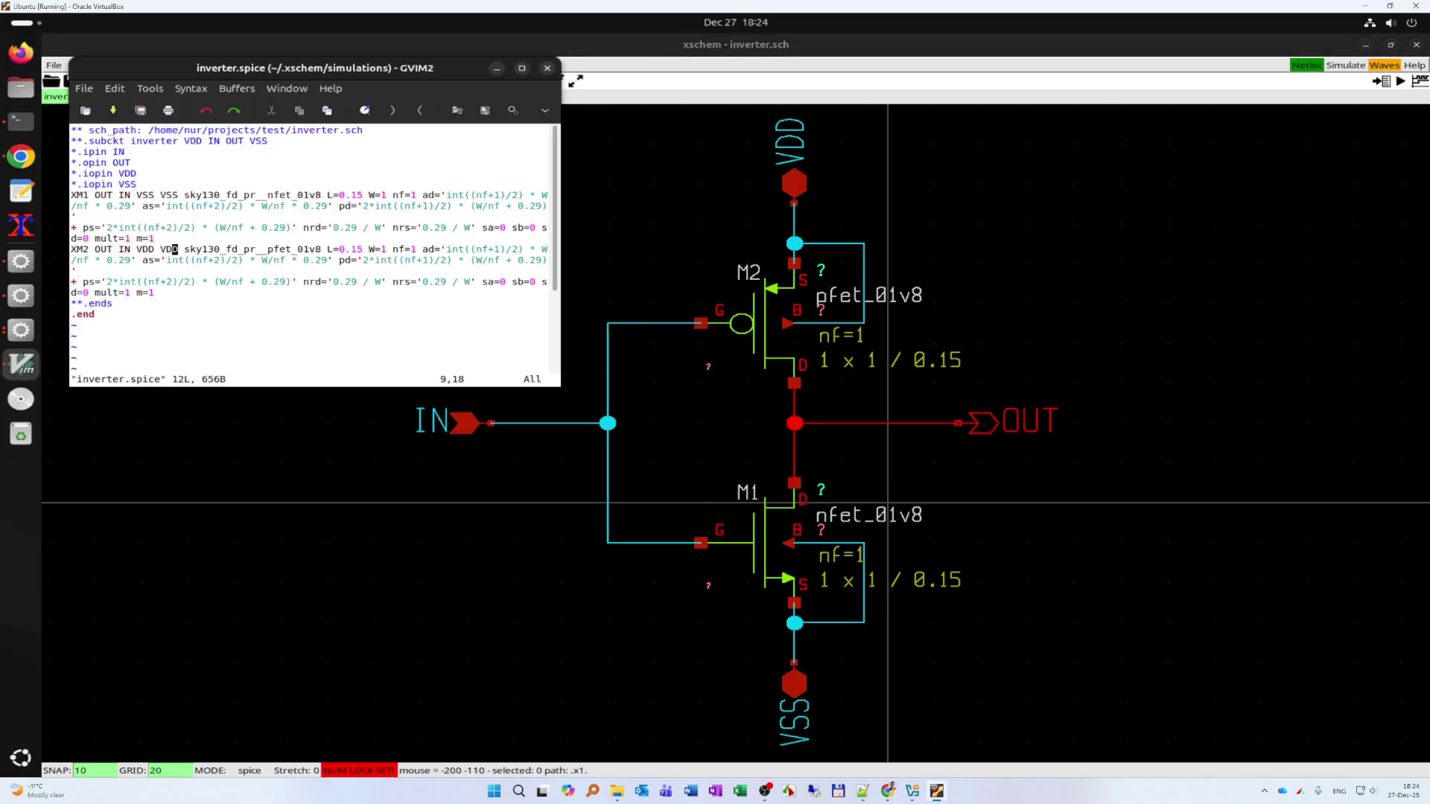
- Reposition and widen the inverter.spice window, and select the text ".subckt inverter VDD IN OUT VSS"
left_click_drag(315, 67, 445, 200)
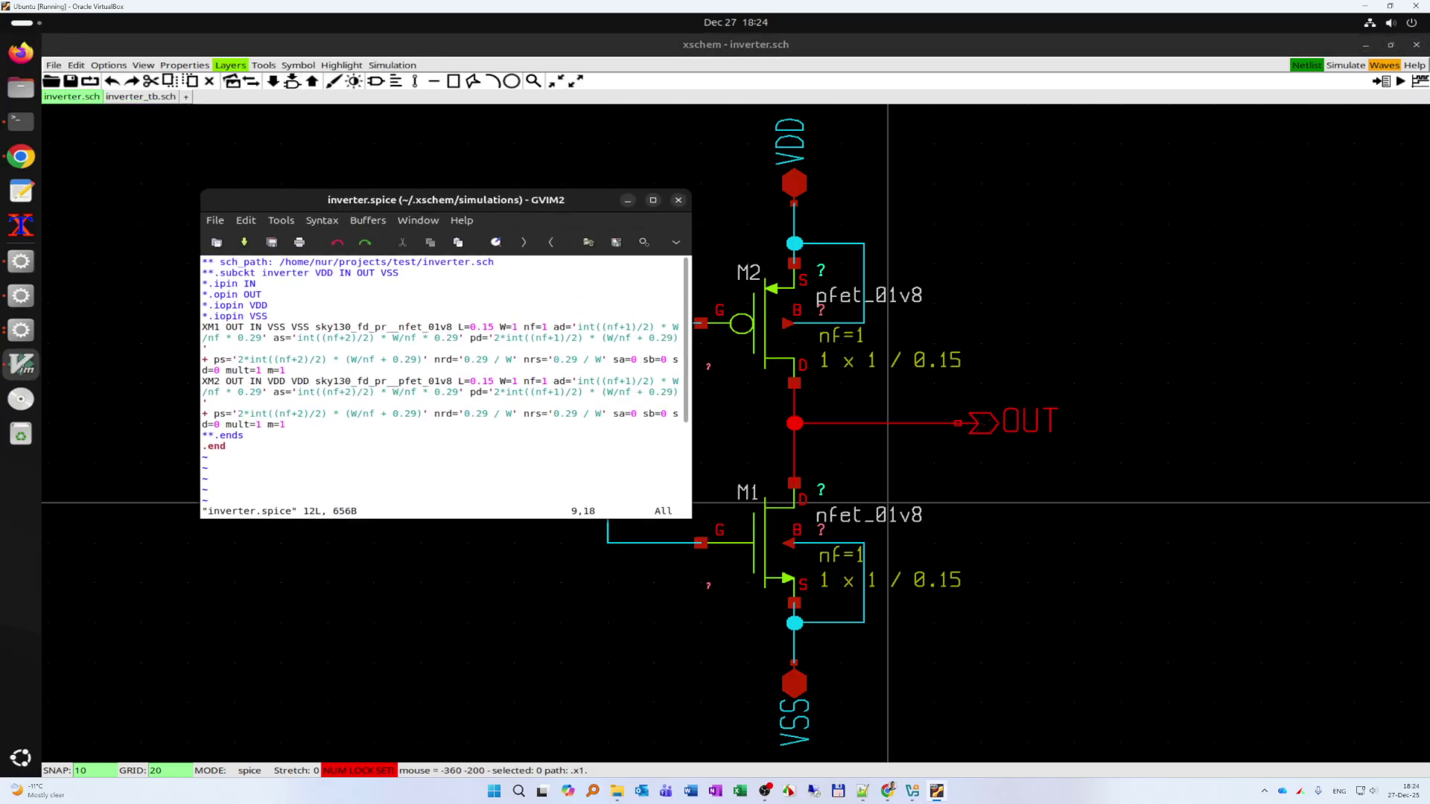
left_click_drag(690, 518, 1131, 539)
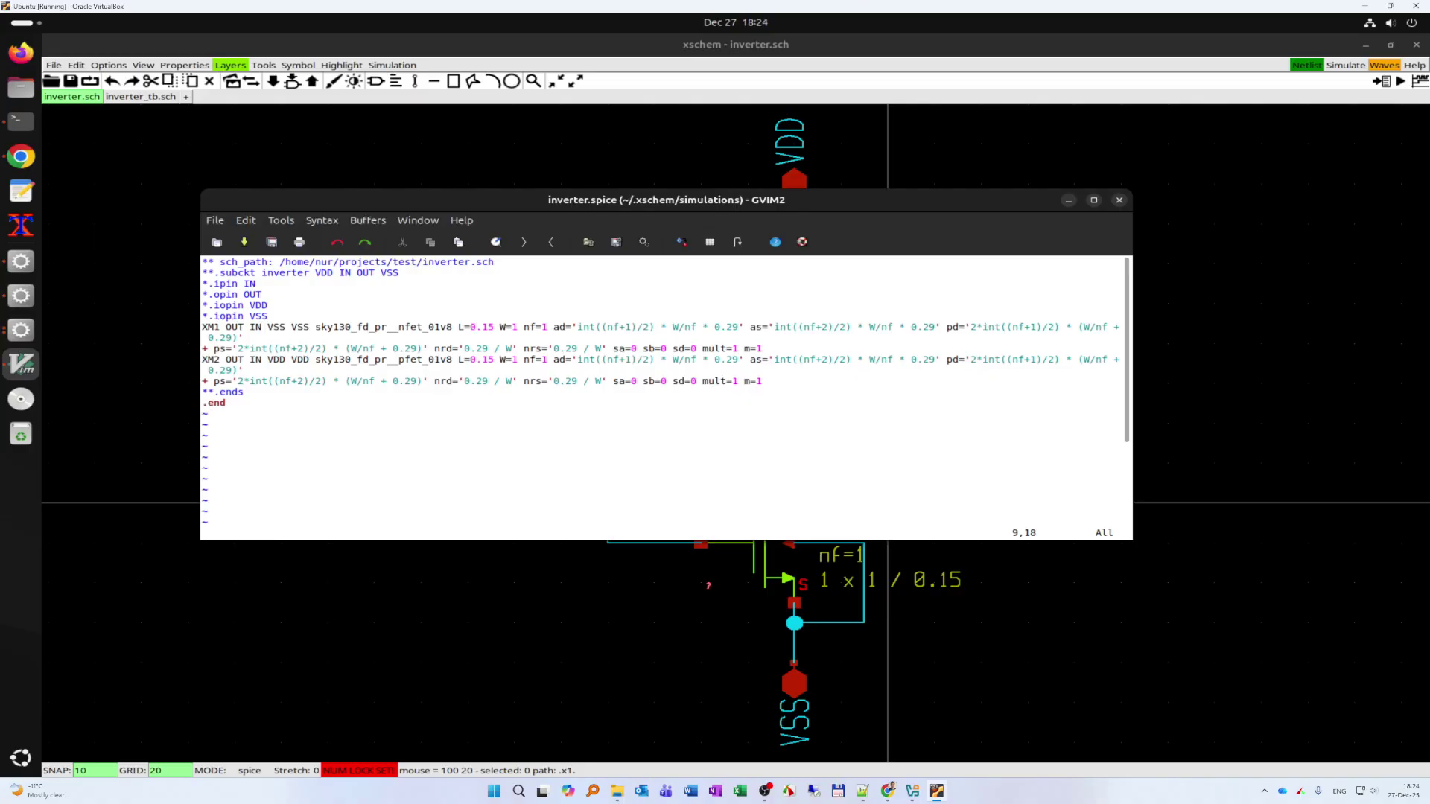
left_click_drag(666, 201, 701, 208)
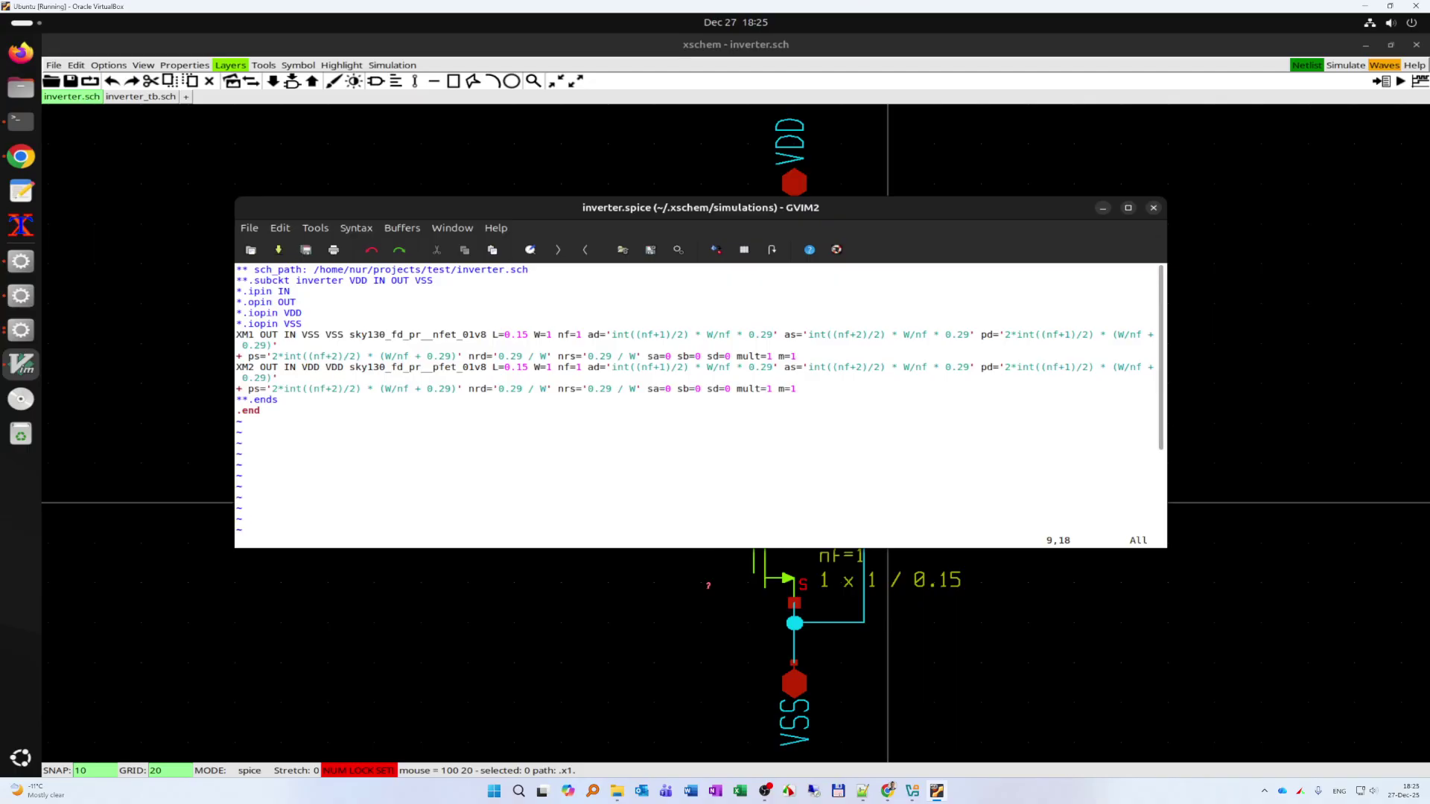
left_click_drag(430, 281, 250, 281)
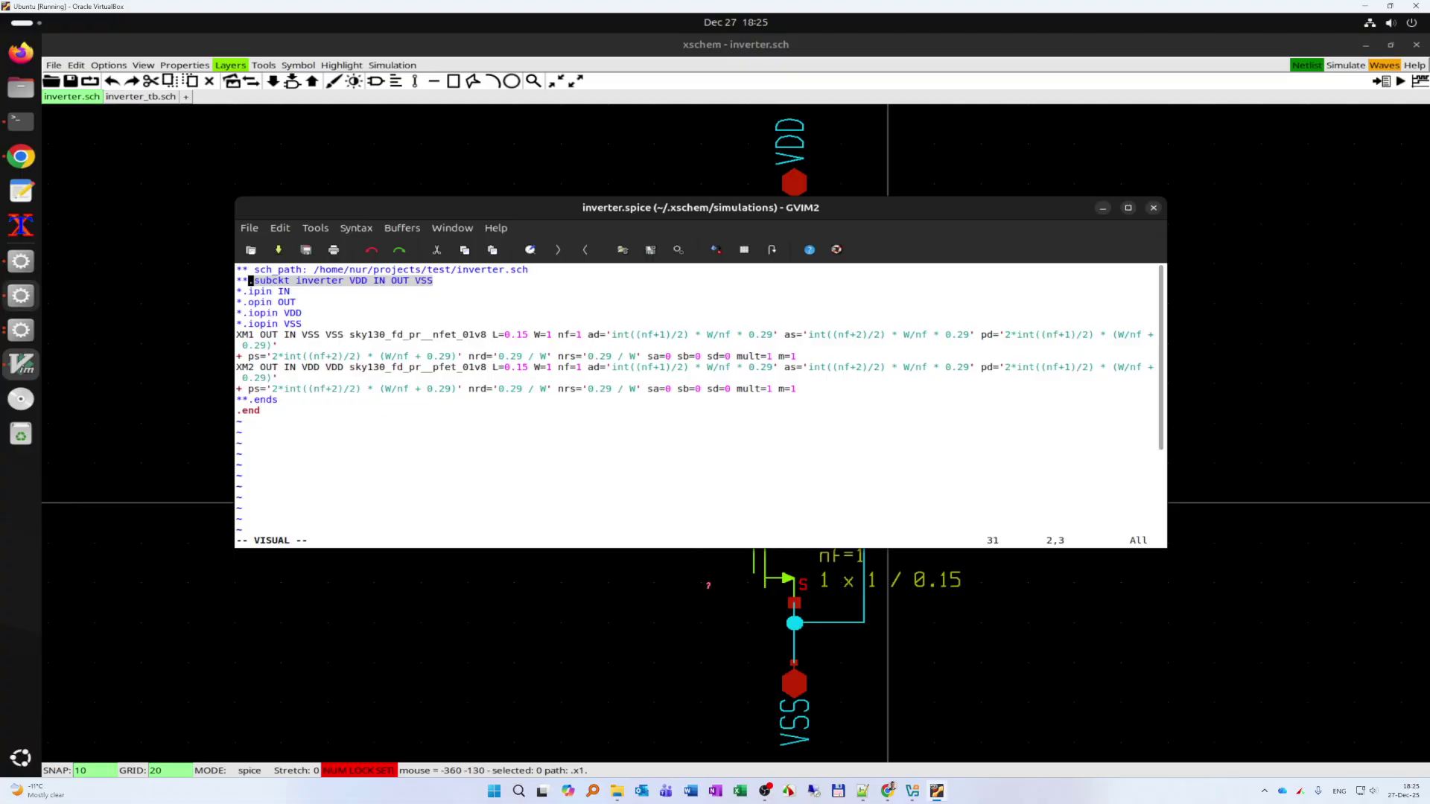
- Switch to the inverter_tb schematic in xschem, open its netlist, examine the inverter subcircuit section and move the netlist window aside
left_click(21, 296)
left_click(21, 330)
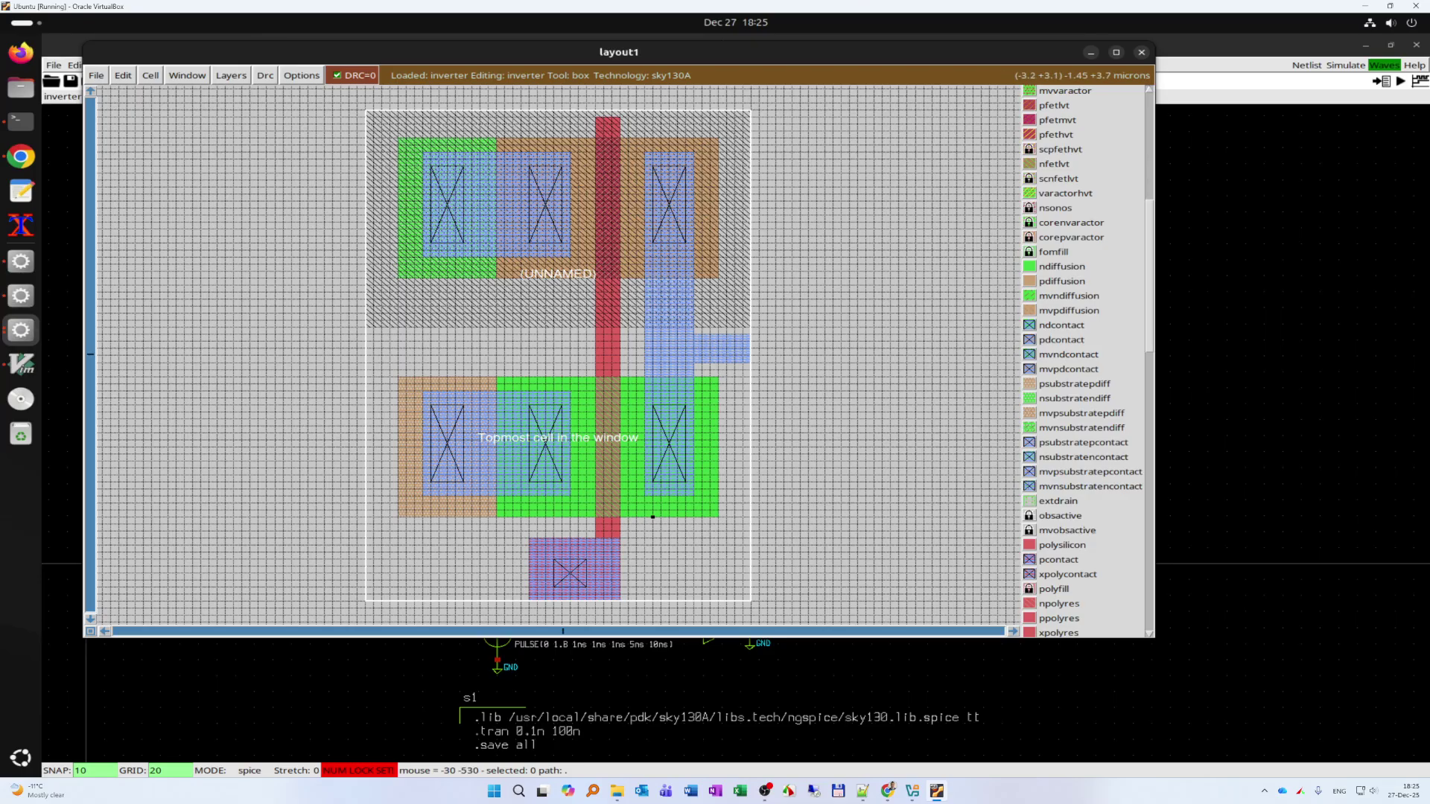
left_click(21, 296)
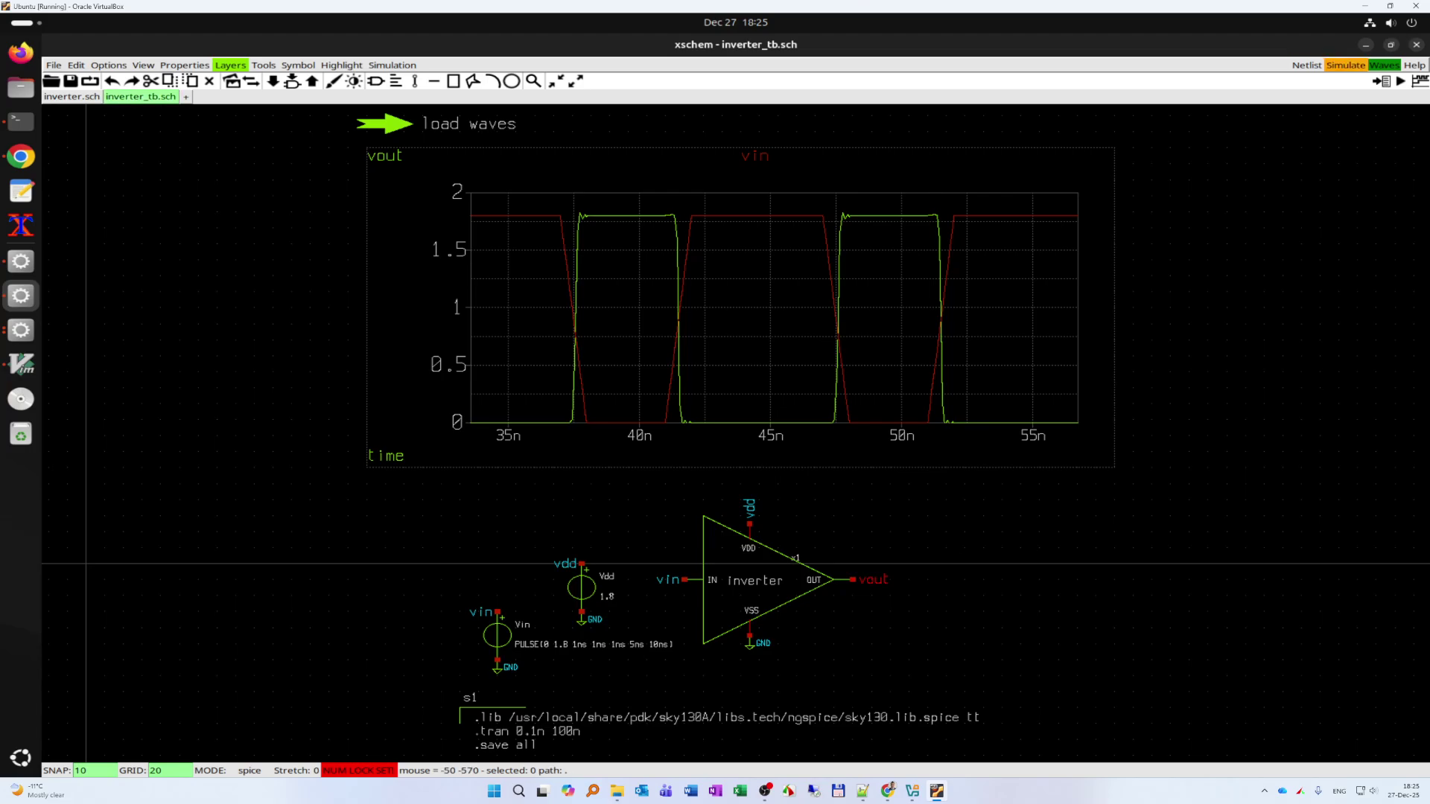
left_click(392, 66)
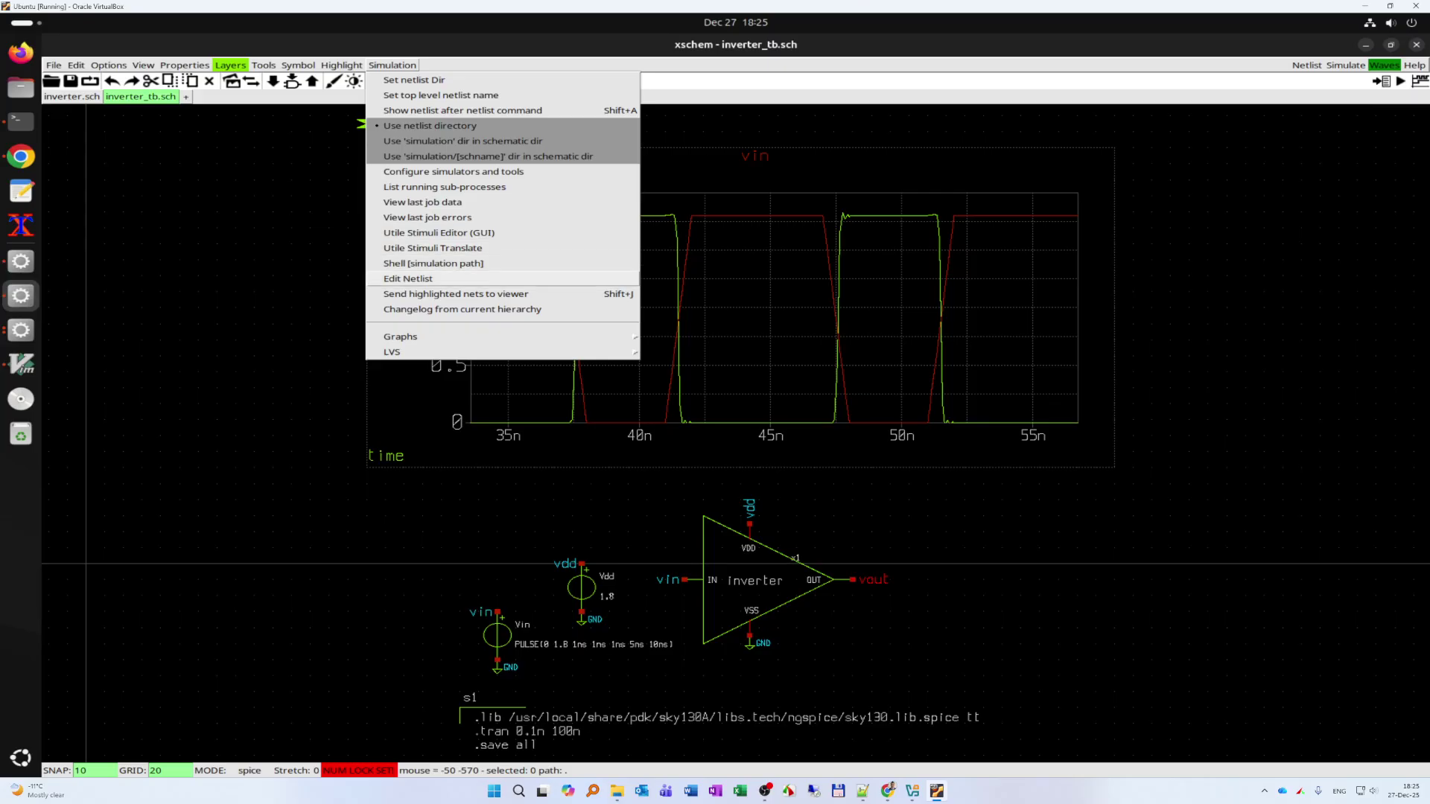
left_click(492, 276)
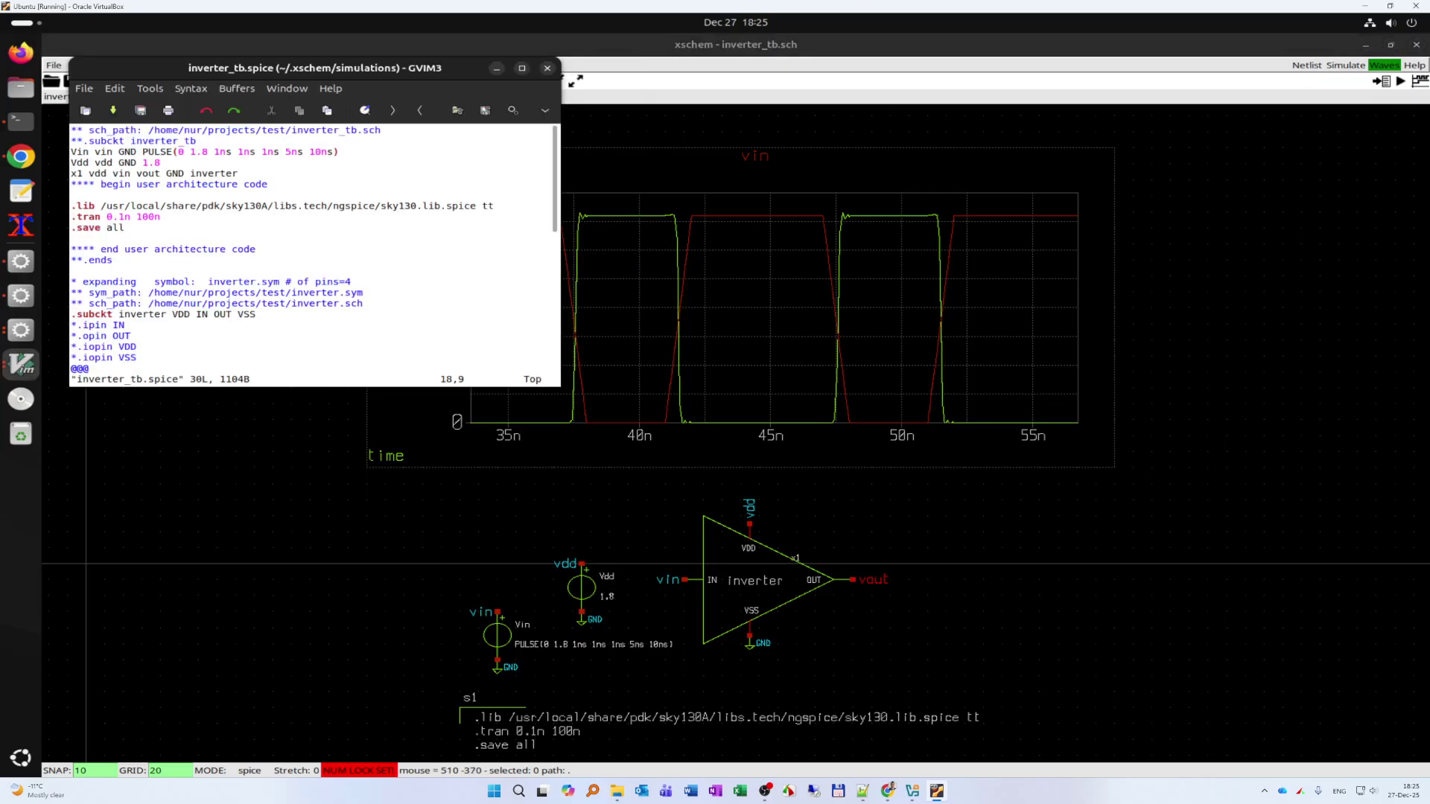
scroll(313, 253, "down", 3)
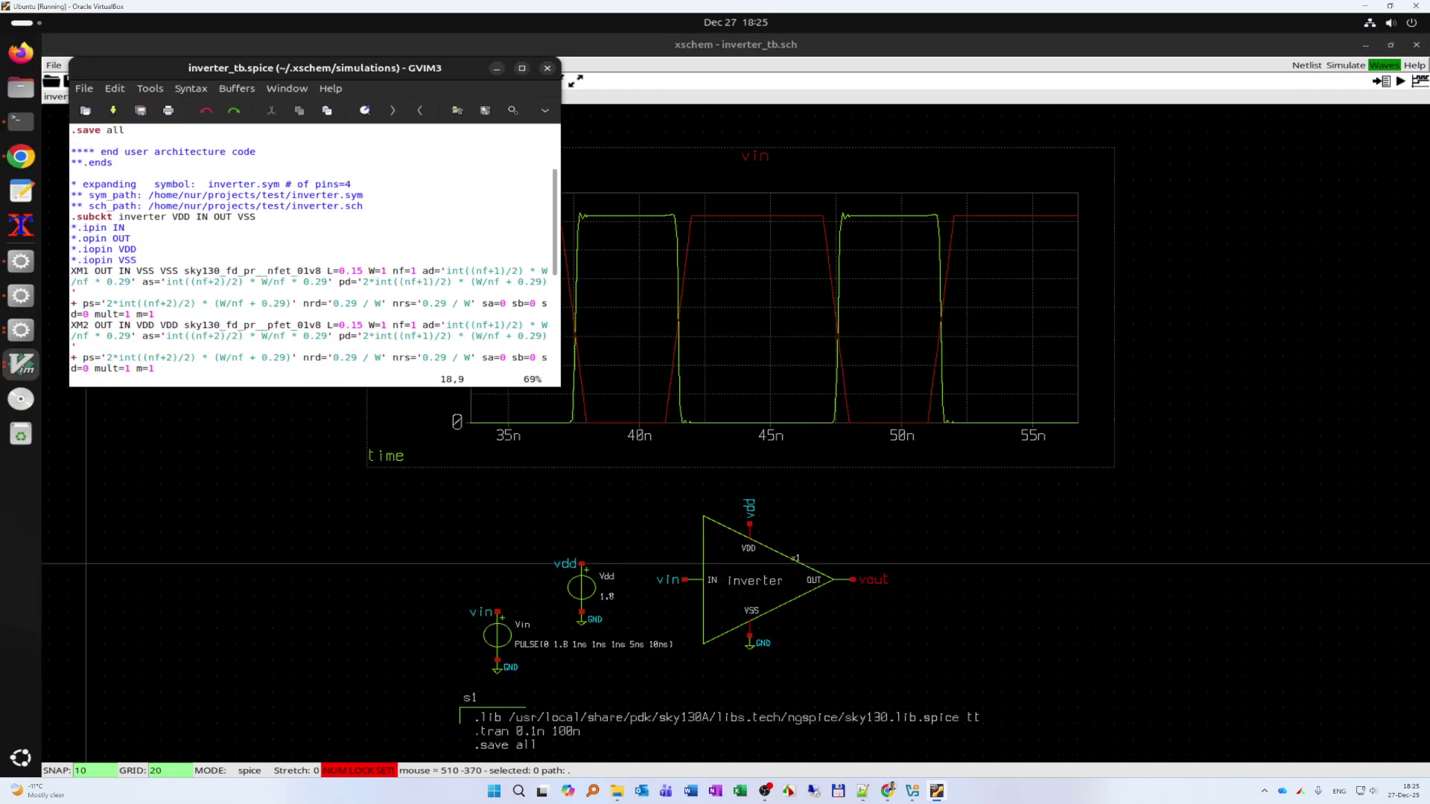
scroll(314, 255, "down", 1)
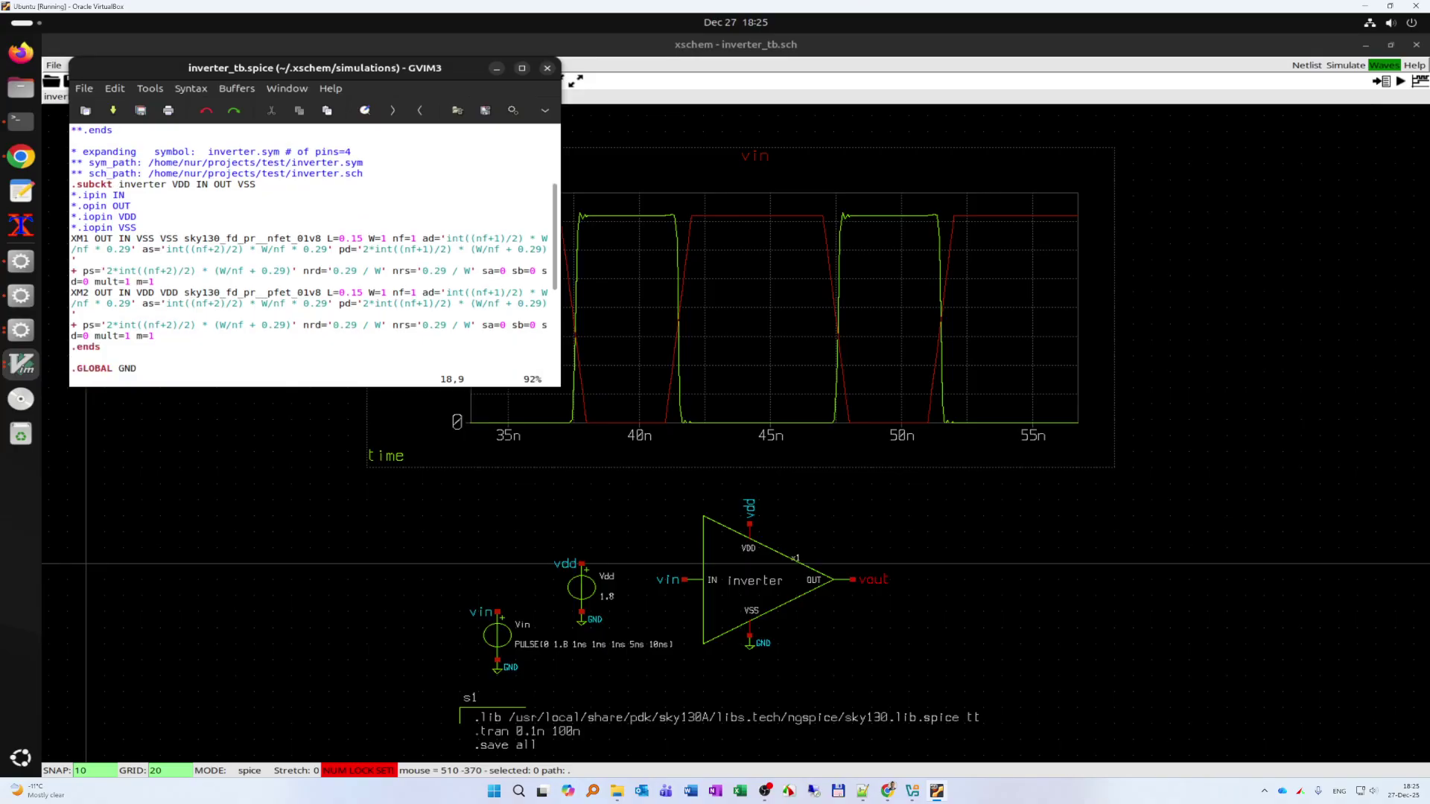
left_click_drag(447, 68, 577, 148)
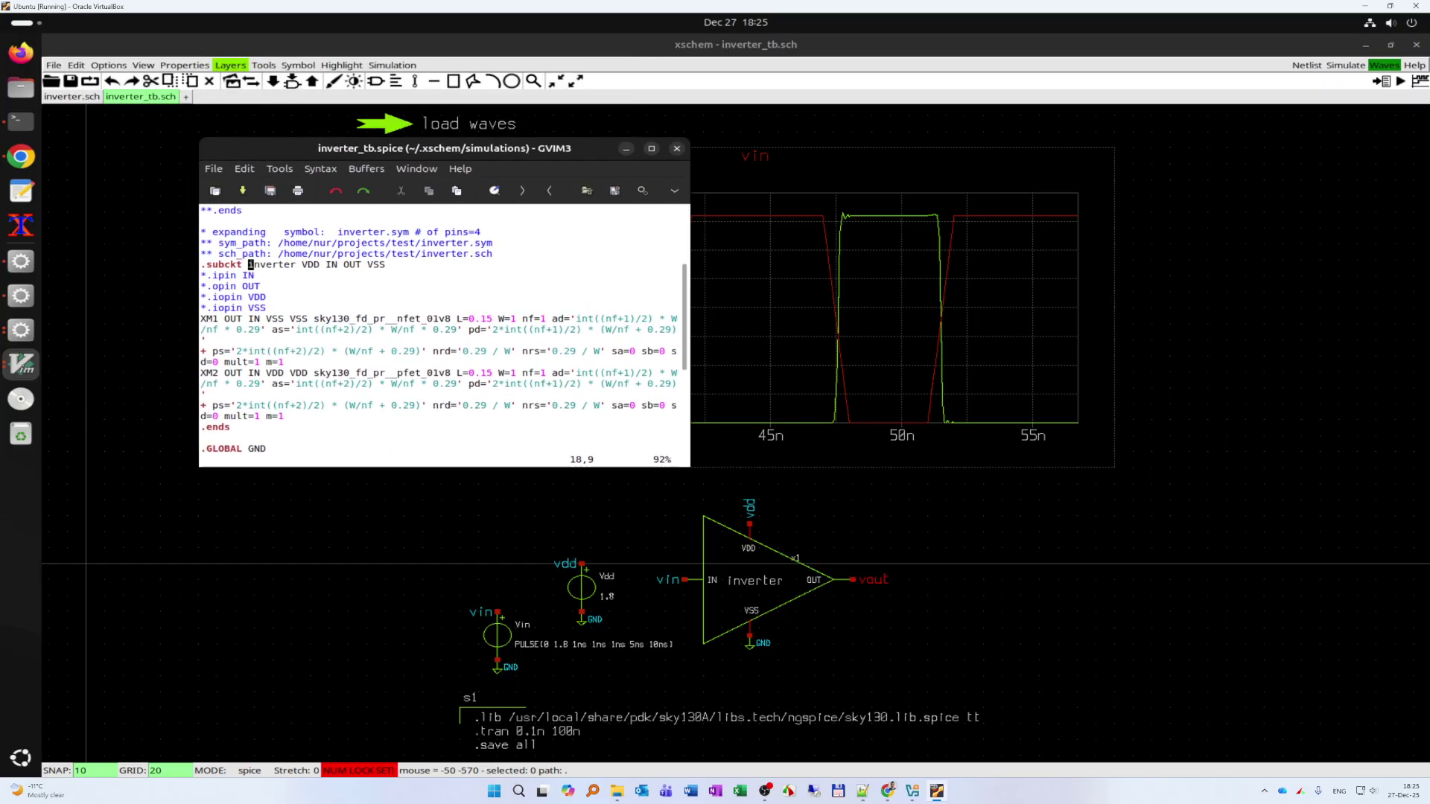
left_click_drag(577, 148, 1188, 250)
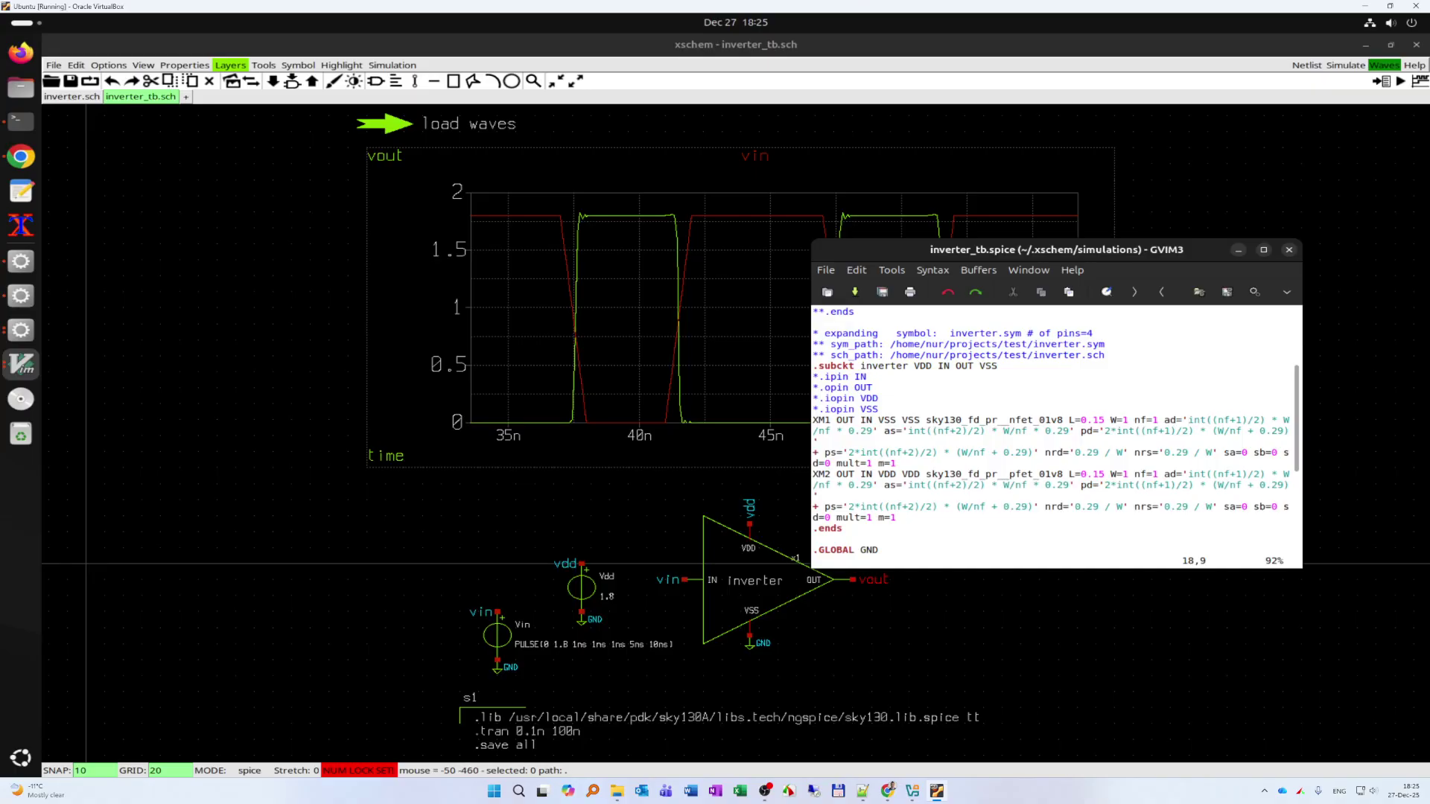
left_click(72, 96)
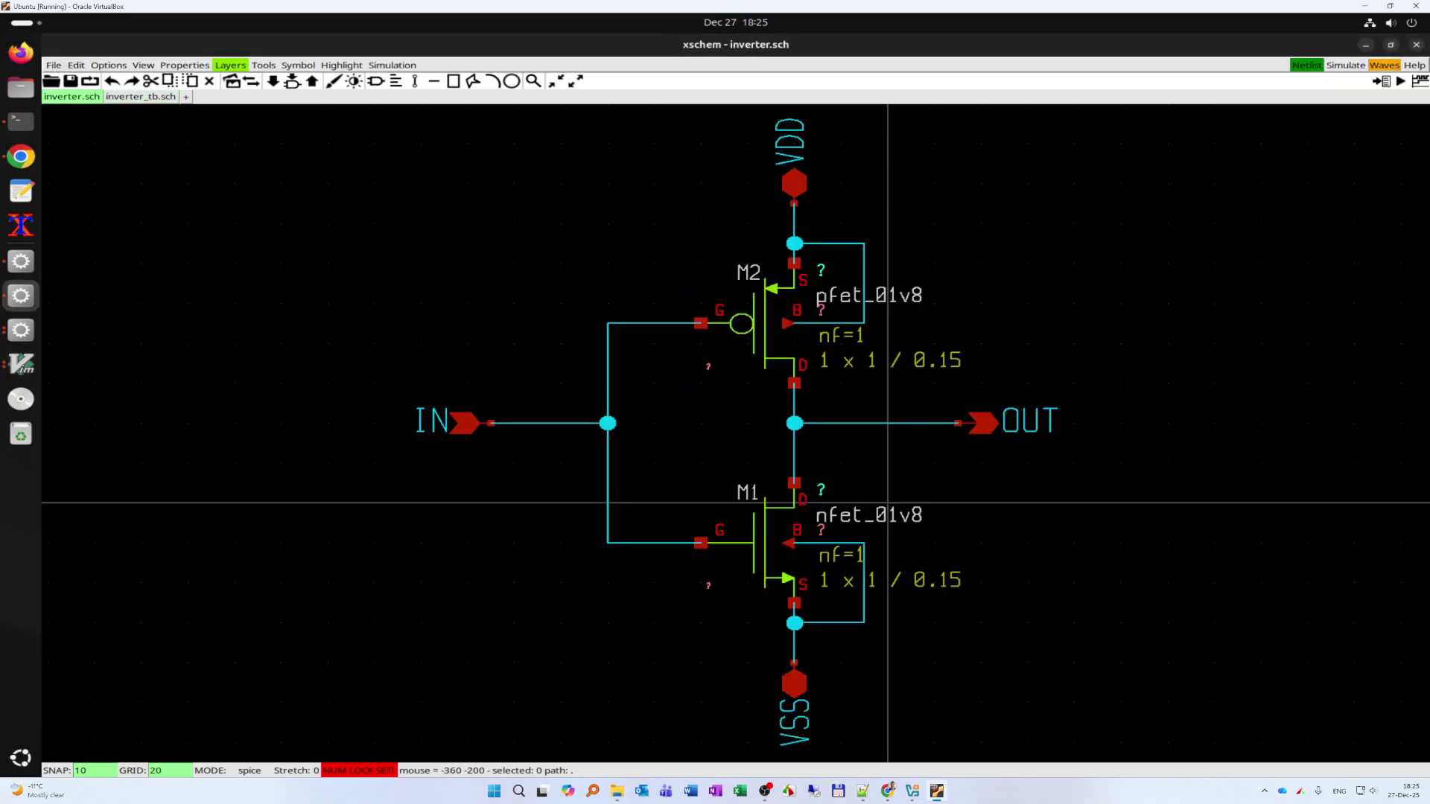
left_click(392, 65)
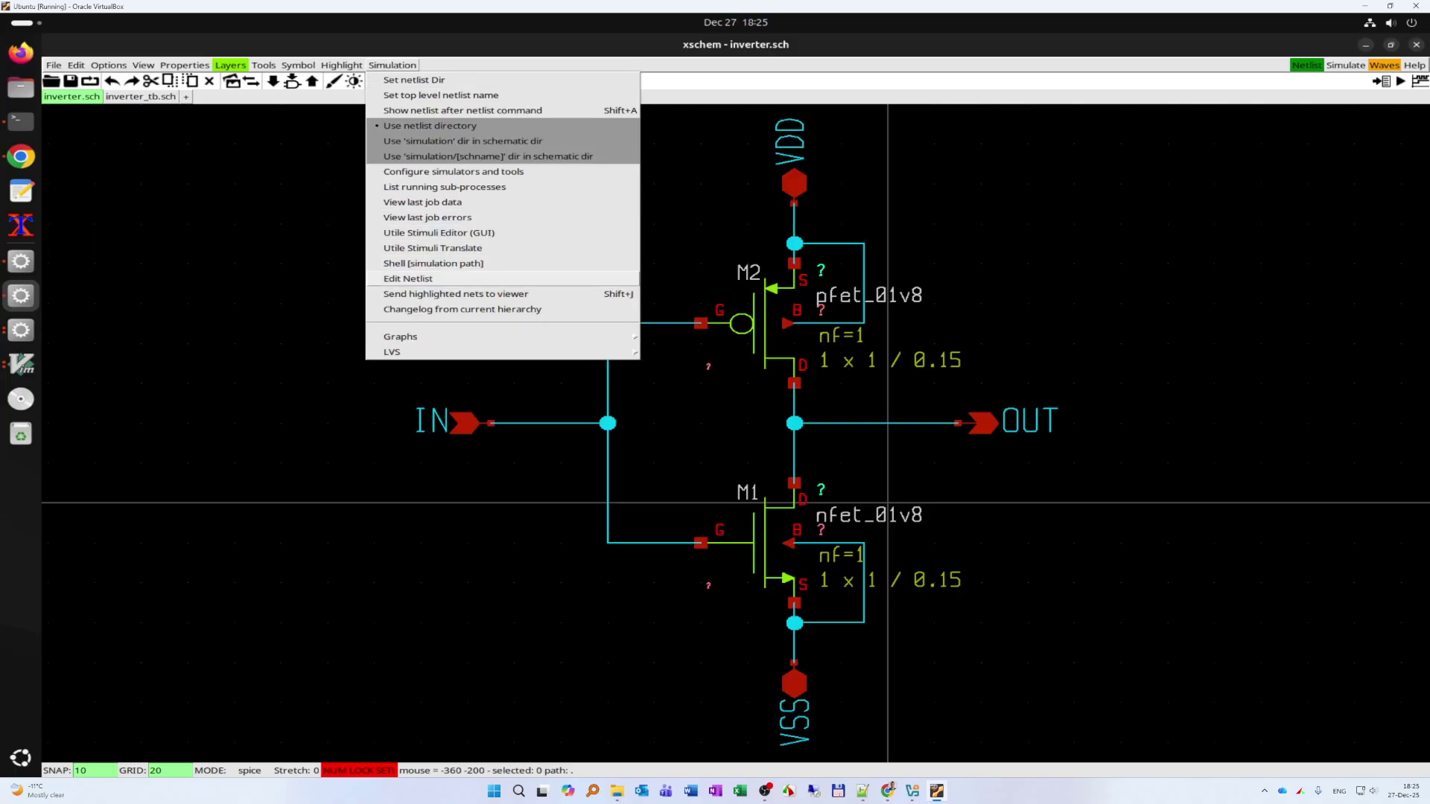
left_click(406, 278)
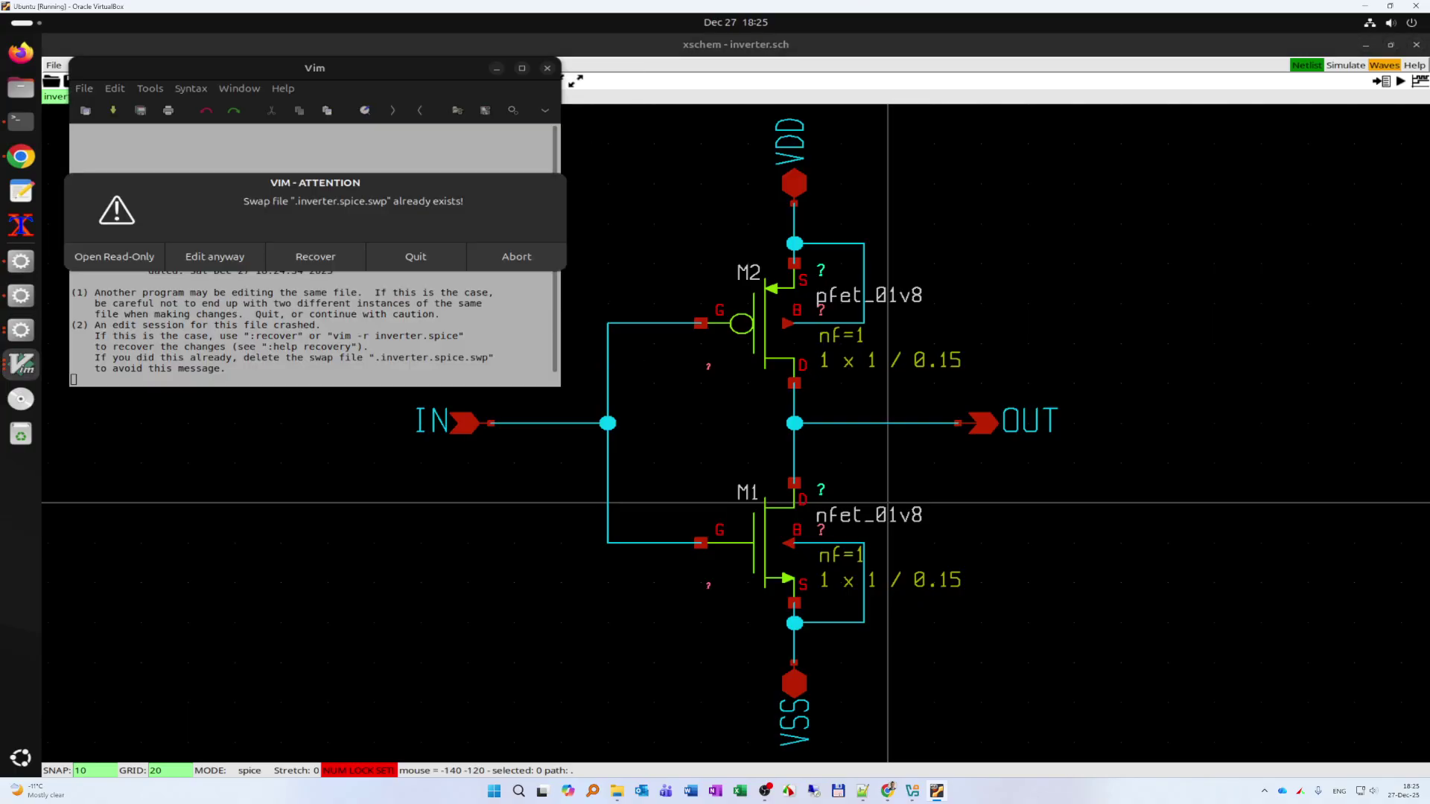
left_click(416, 256)
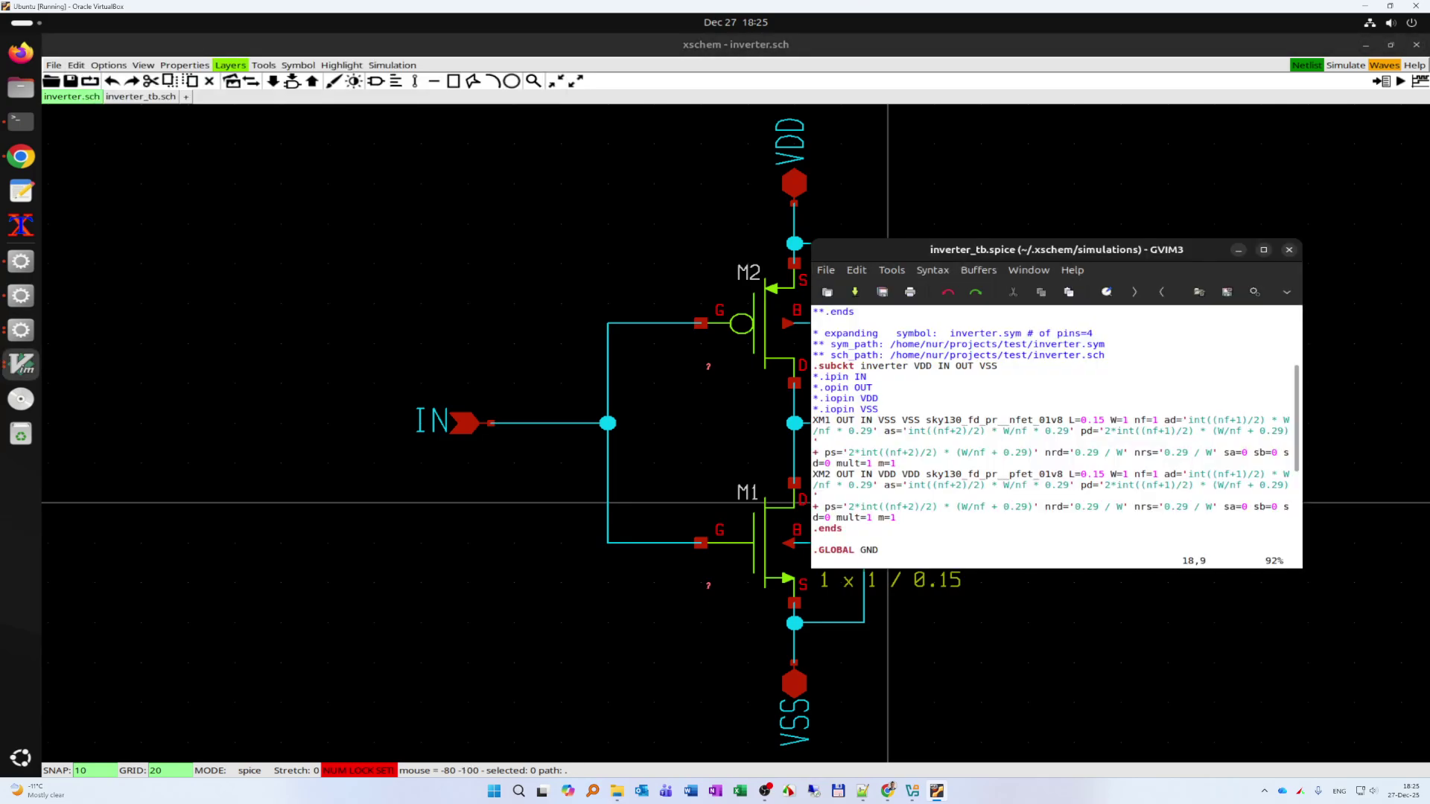
- Bring the inverter.spice window forward and highlight the XM1 nodes "OUT IN VSS VSS", its source VSS, and the XM2 source VDD
left_click(21, 364)
left_click(596, 306)
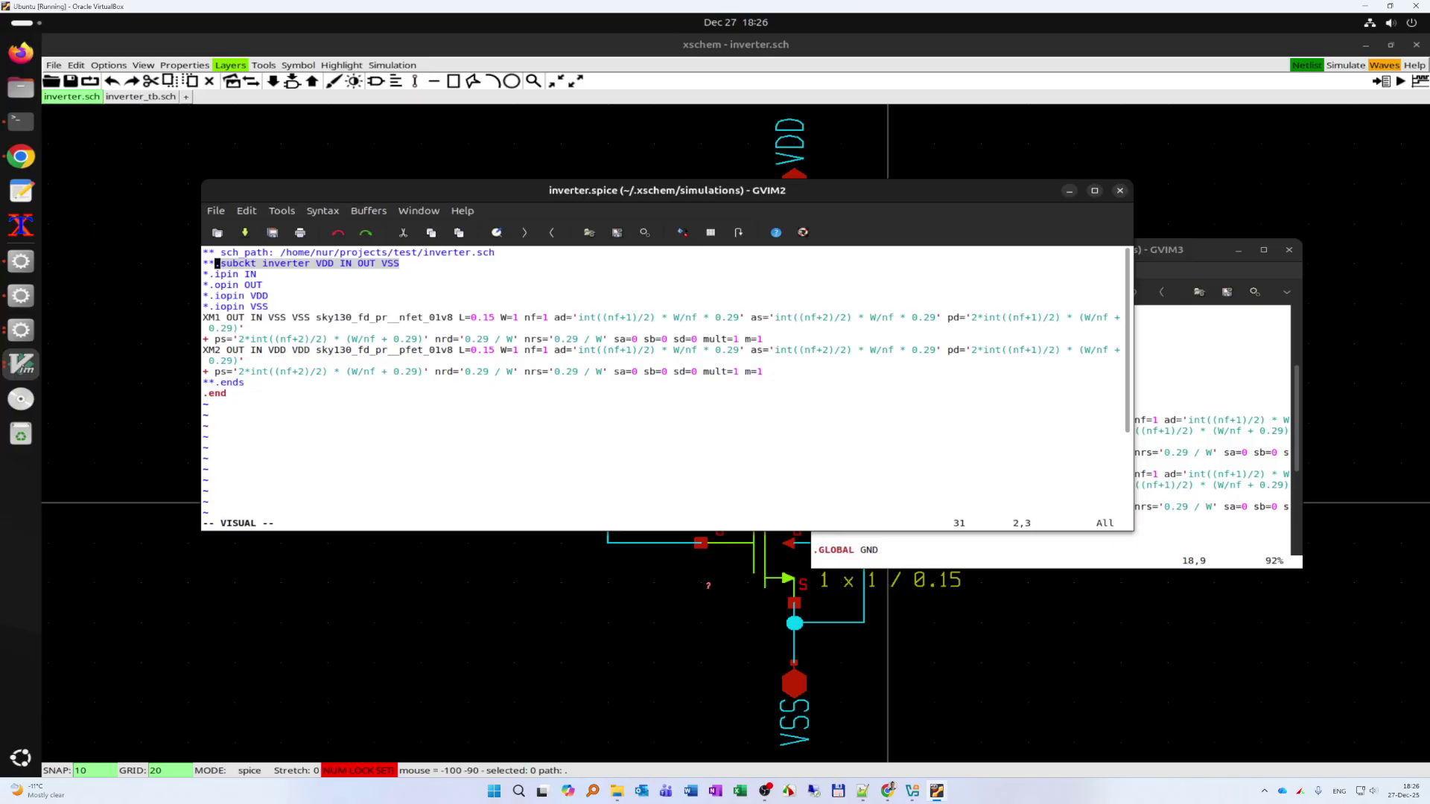
left_click_drag(228, 318, 313, 318)
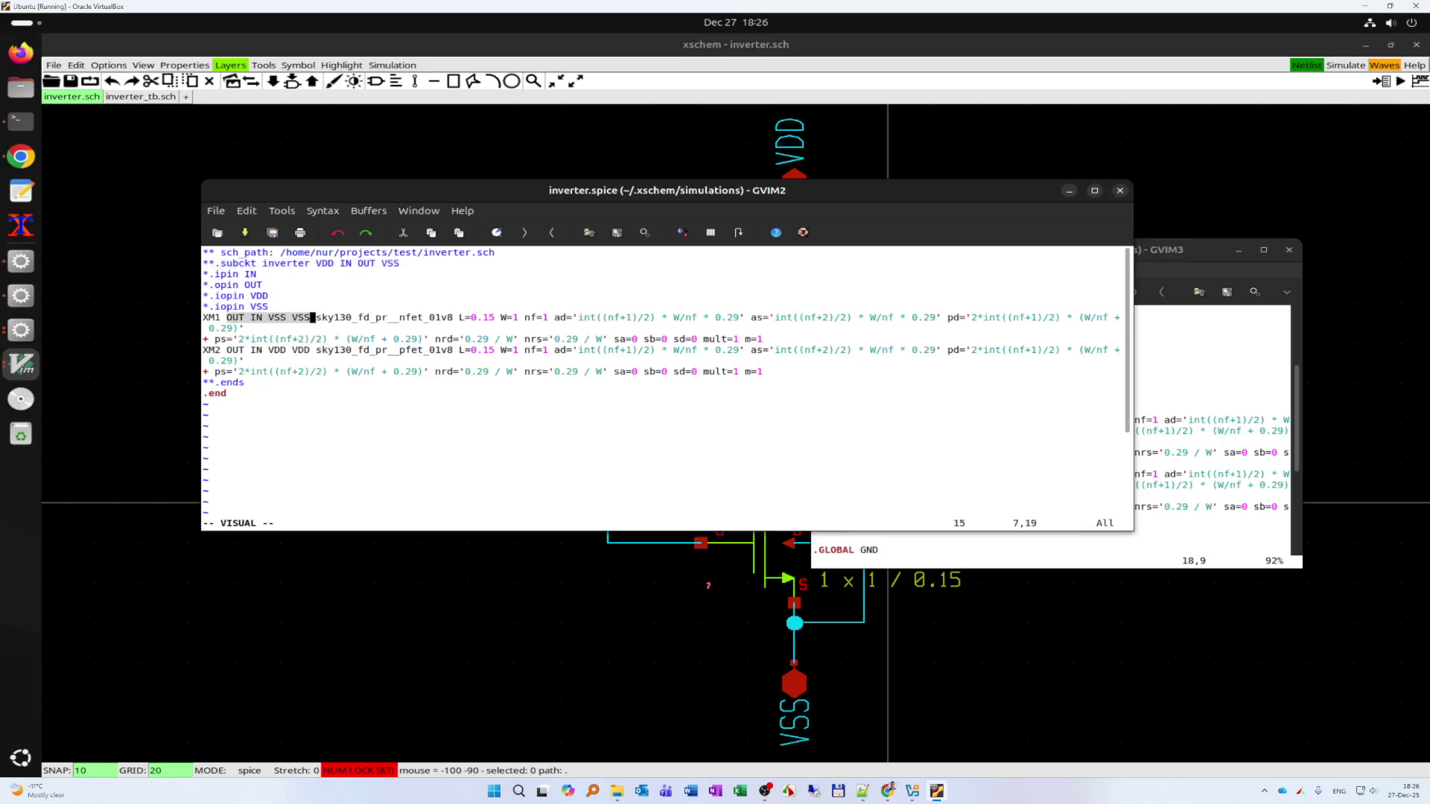
left_click_drag(268, 318, 288, 319)
left_click_drag(269, 351, 284, 351)
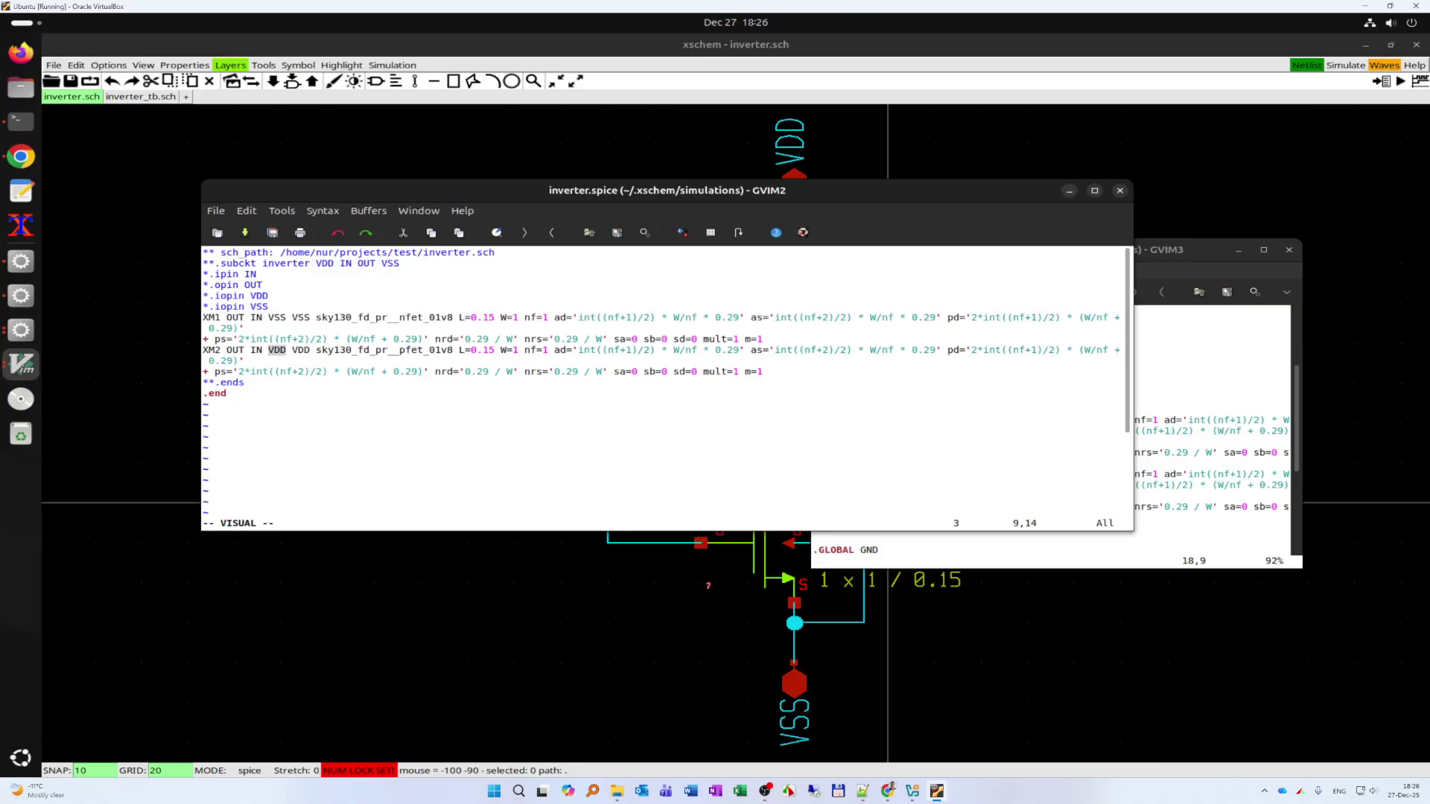
- Reposition the inverter.spice window and highlight the .subckt line, then its port list "VDD IN OUT VSS"
left_click_drag(324, 188, 493, 191)
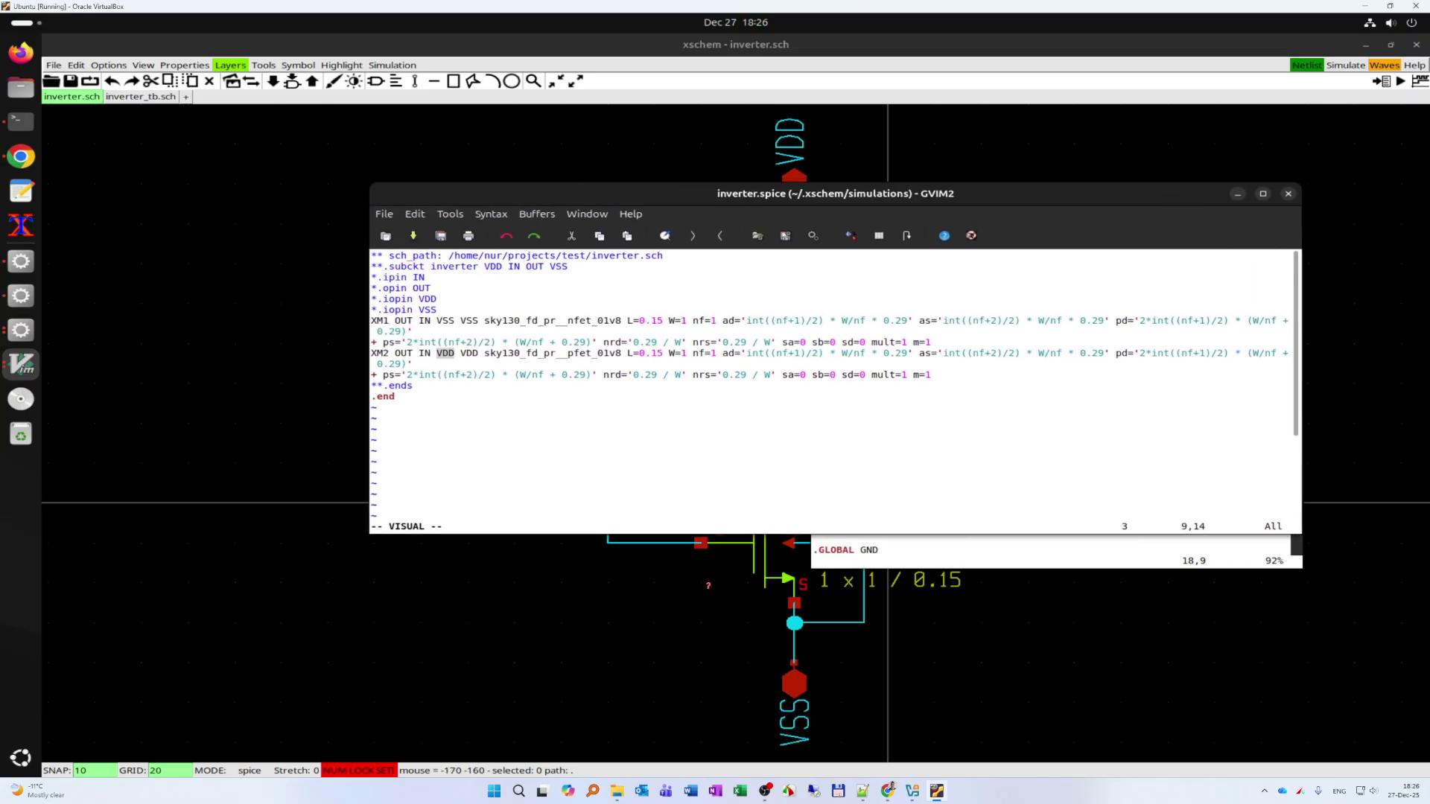
left_click_drag(386, 267, 565, 266)
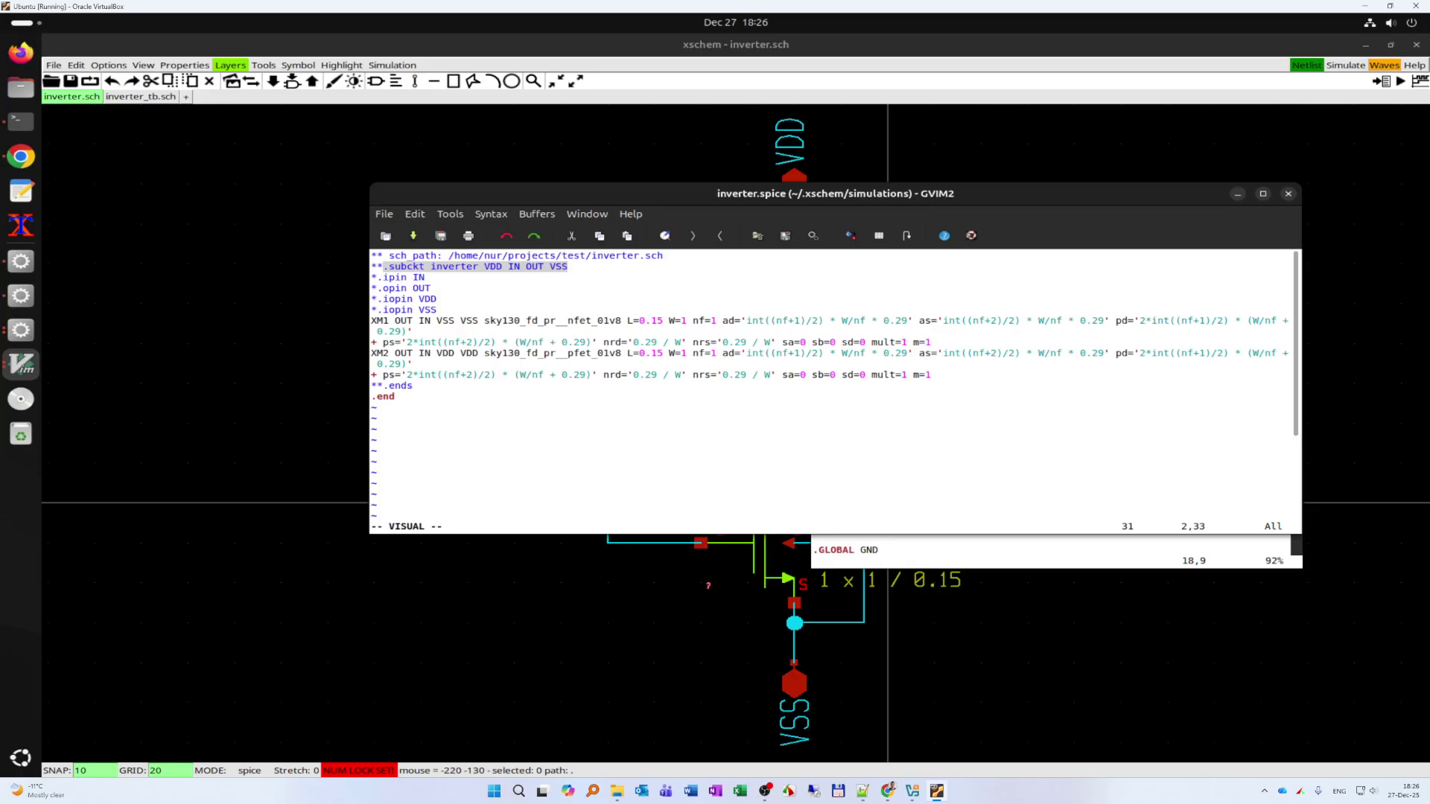
left_click_drag(477, 194, 540, 181)
left_click(538, 253)
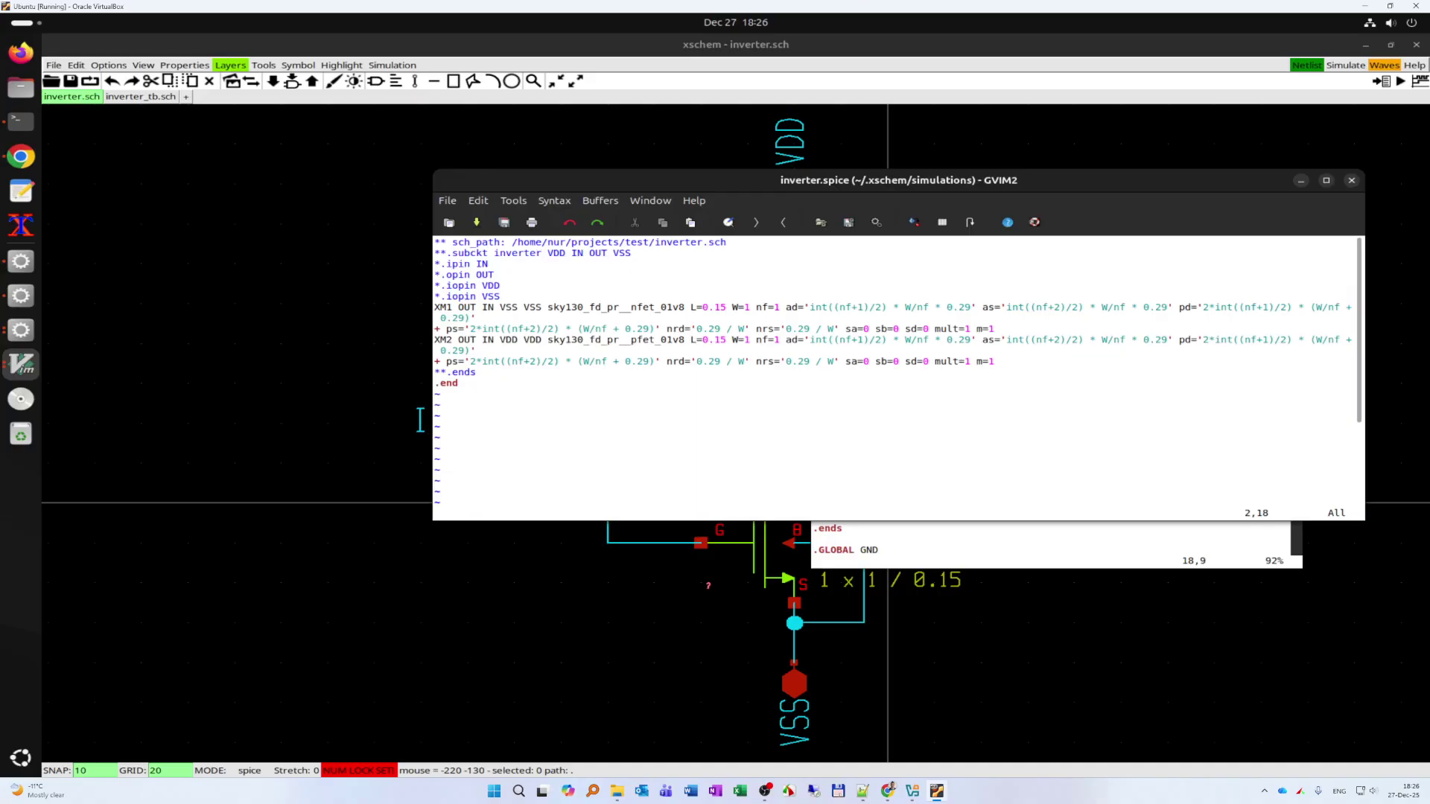
left_click_drag(550, 253, 629, 254)
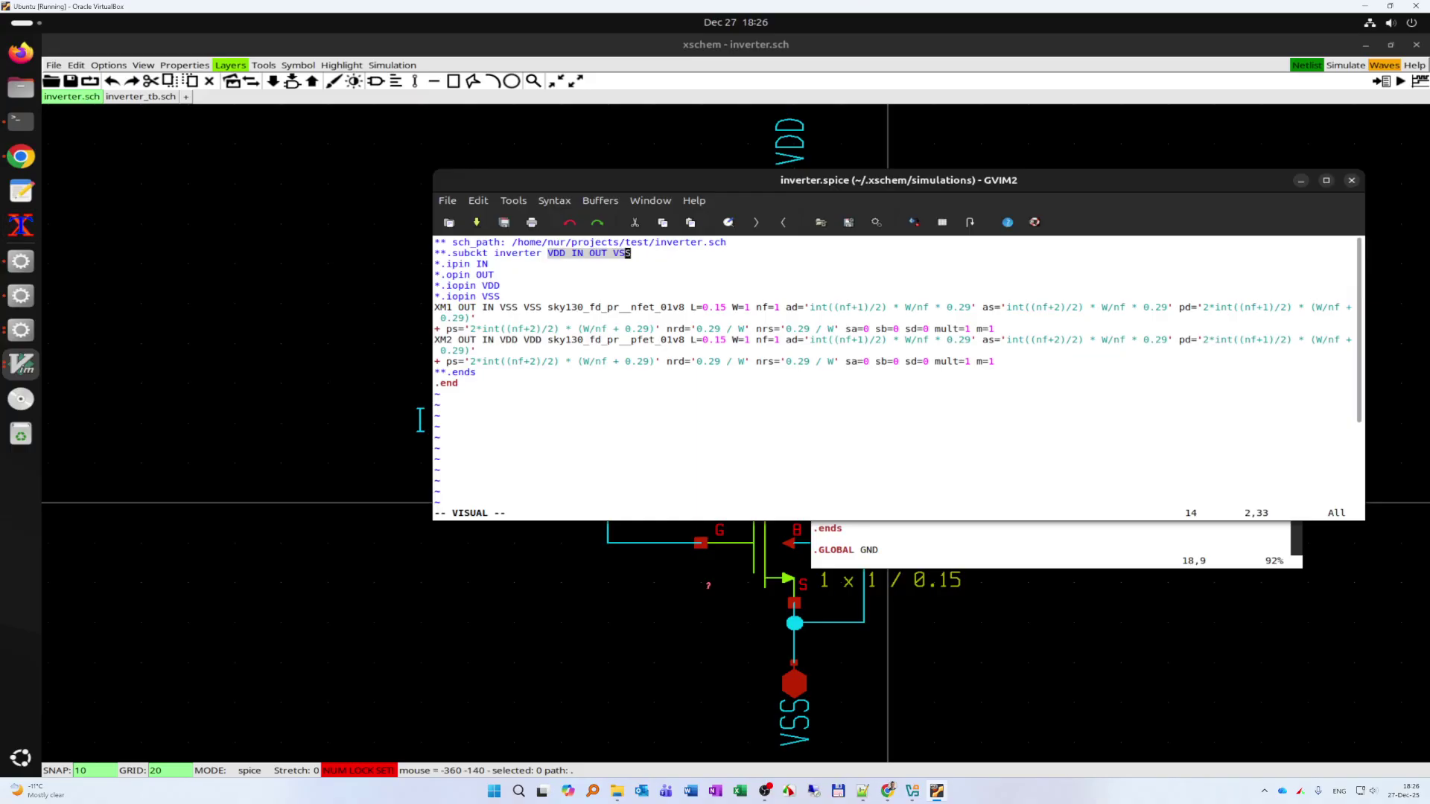
- Close the inverter.spice and inverter_tb.spice netlist windows
key("super")
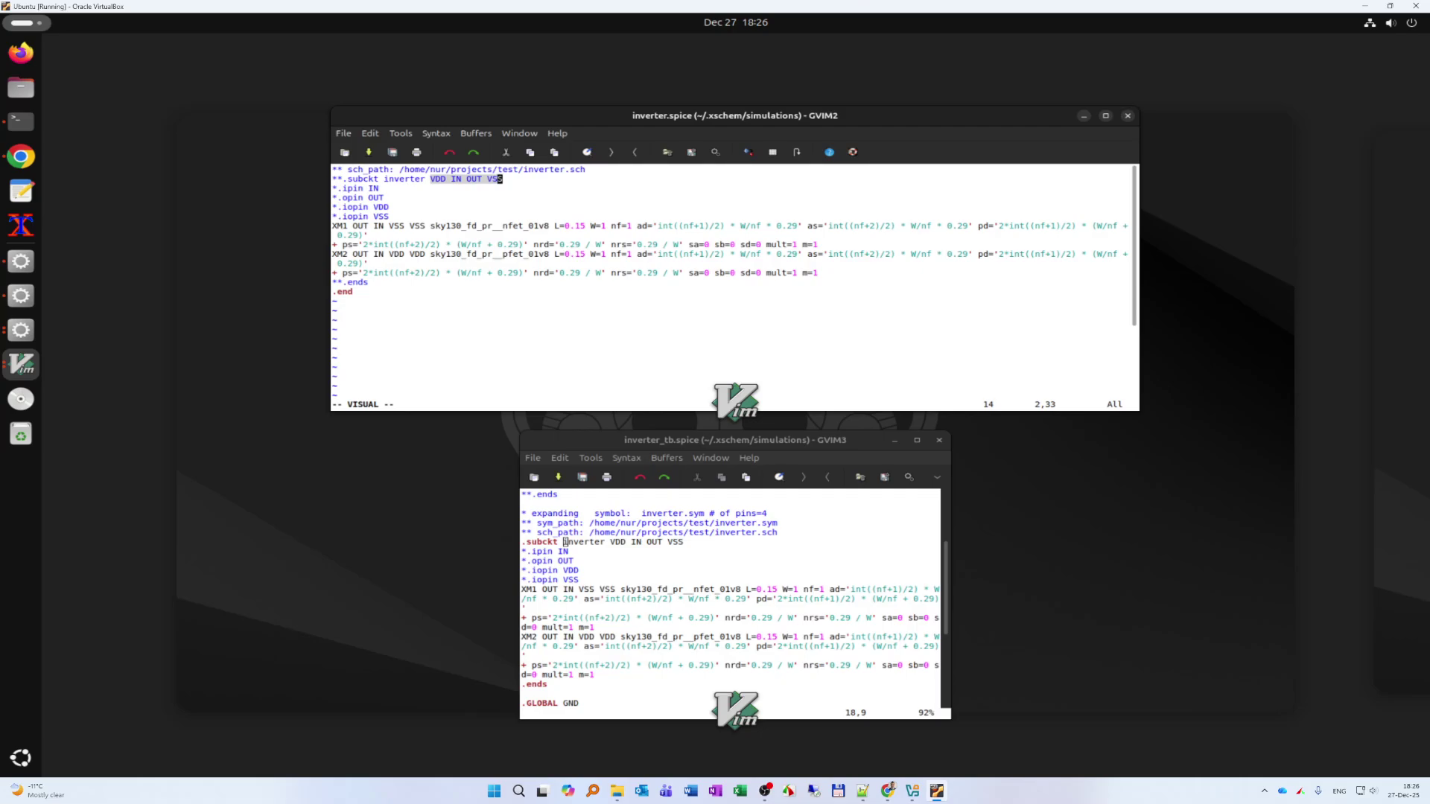
key("super")
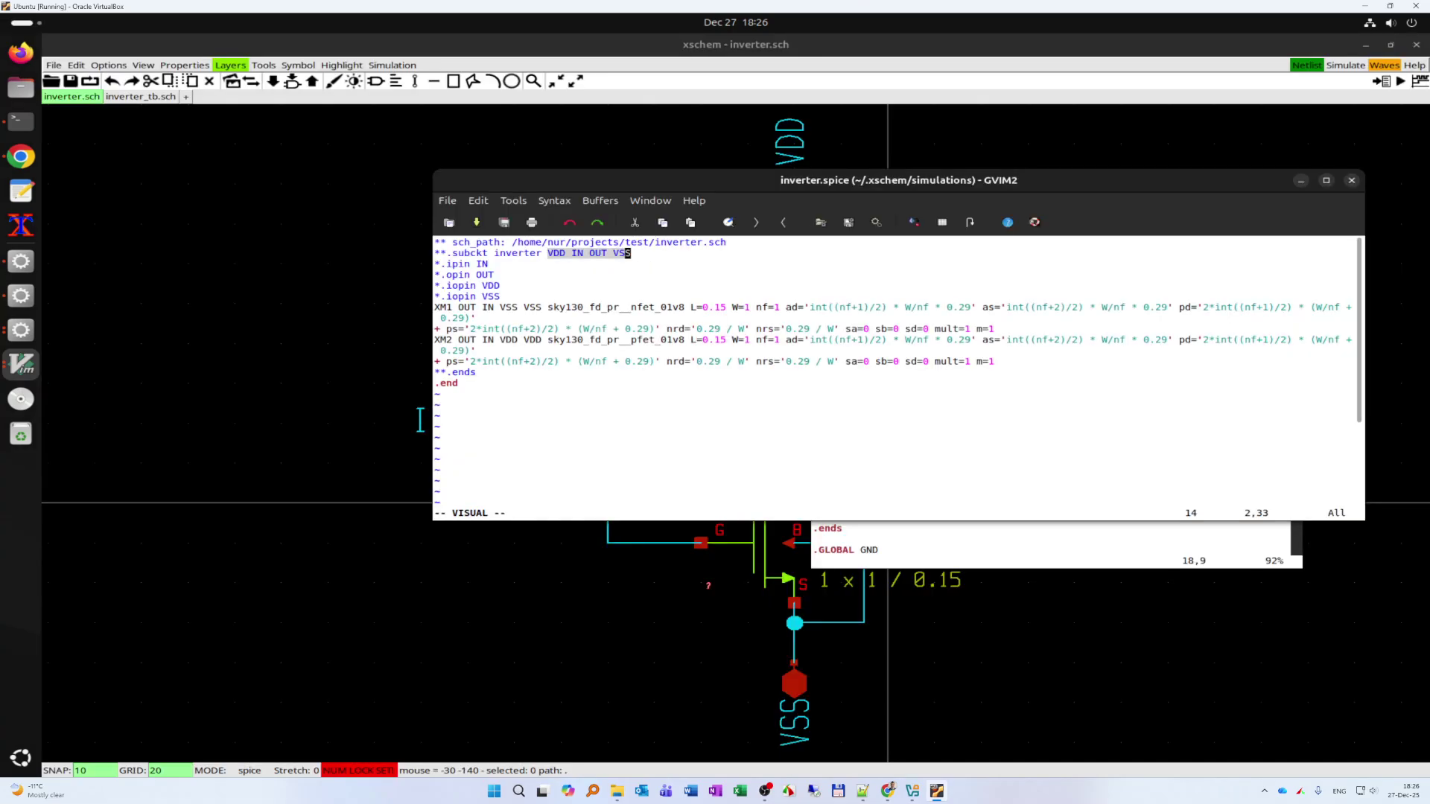
left_click(1352, 181)
left_click(1291, 155)
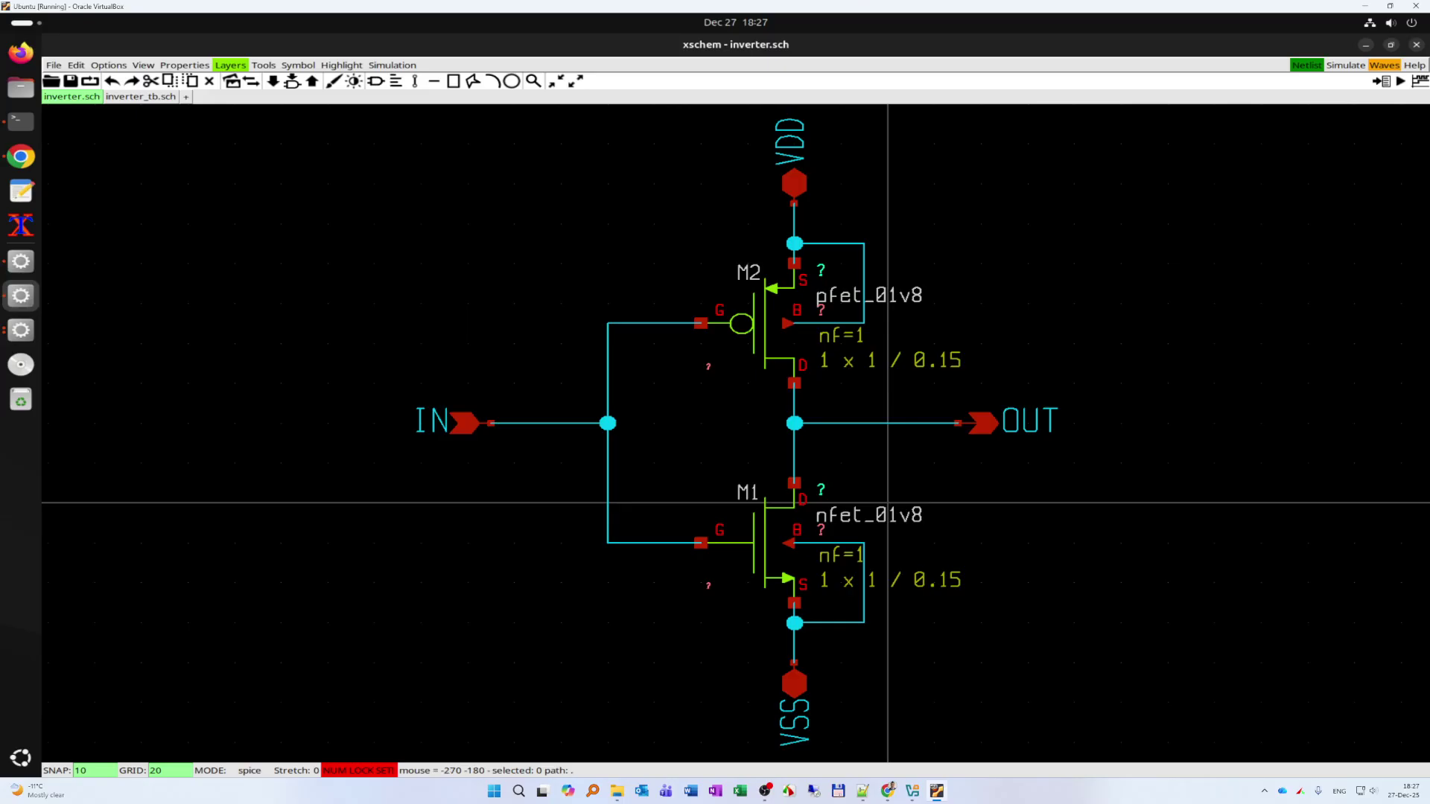
- Switch to the inverter layout and zoom in on the outer li edge of the n-well tap beside the PMOS source
left_click(20, 330)
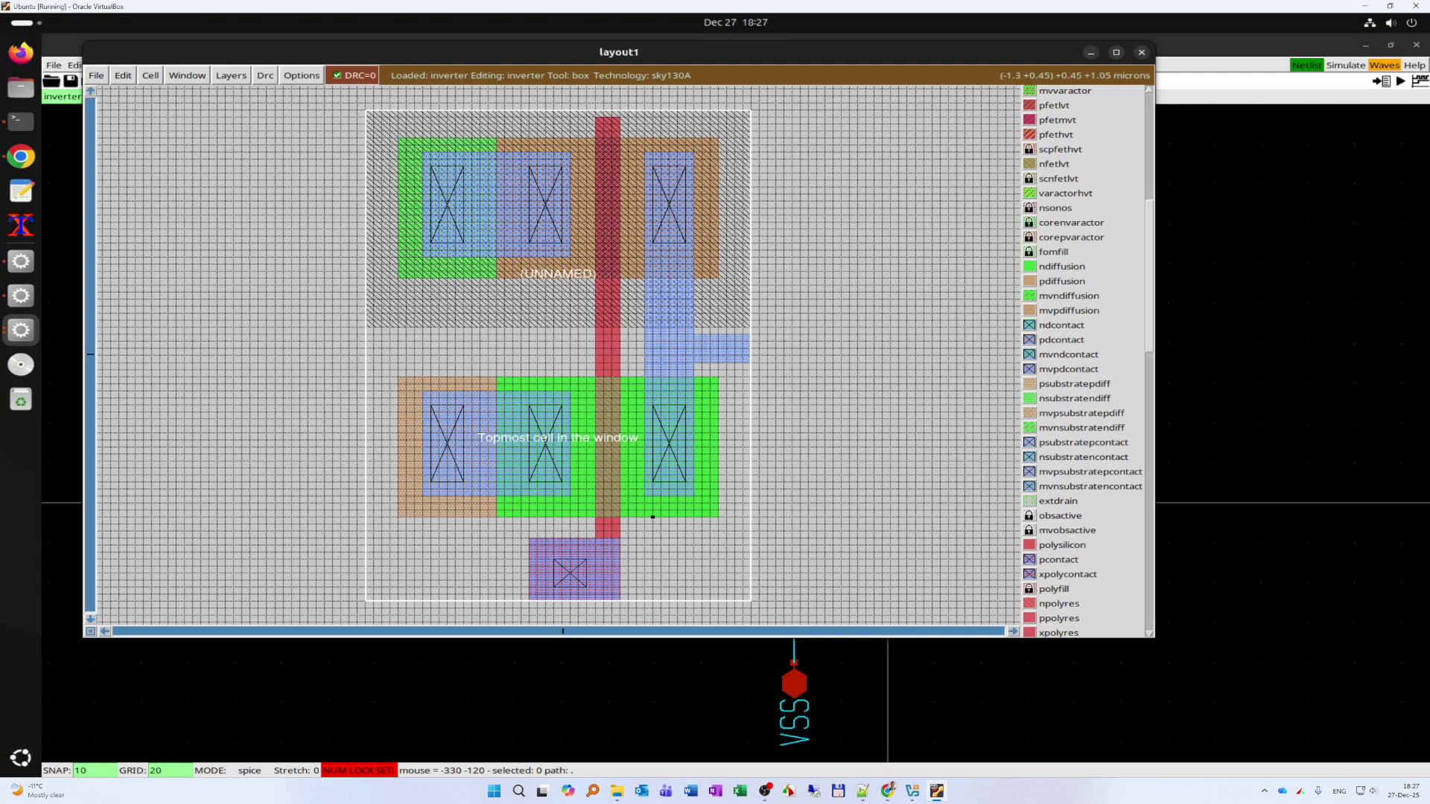
scroll(558, 358, "up", 1)
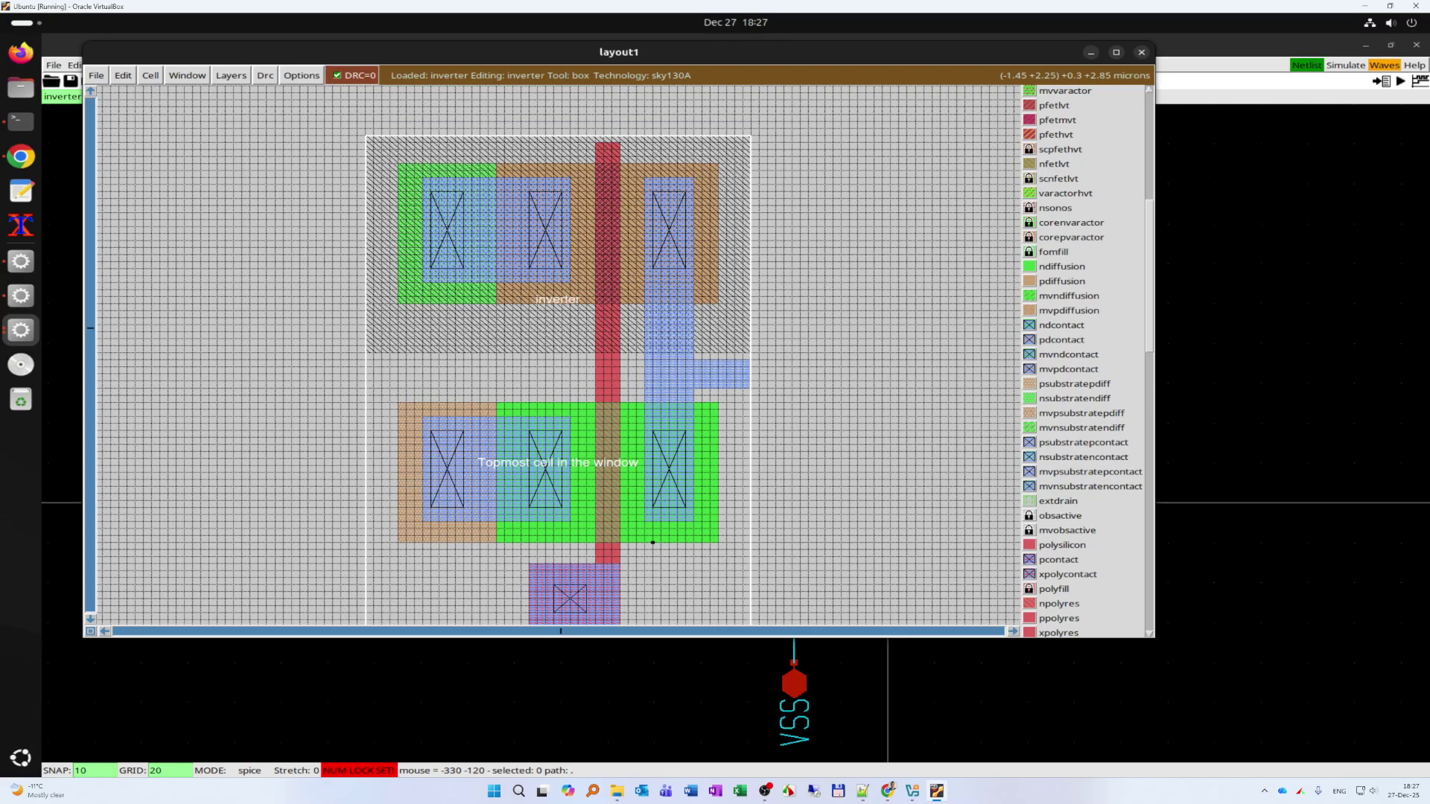
left_click(406, 268)
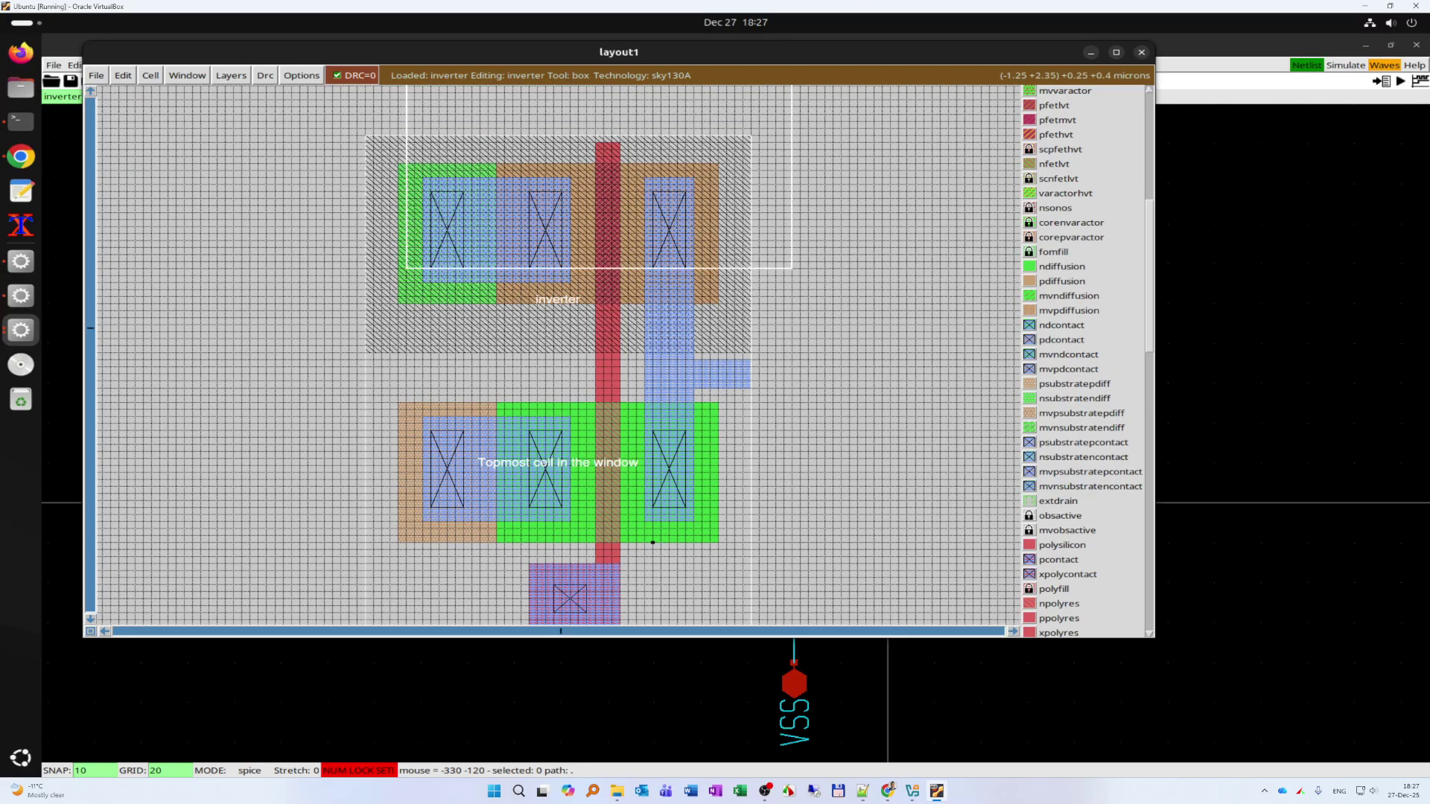
right_click(447, 214)
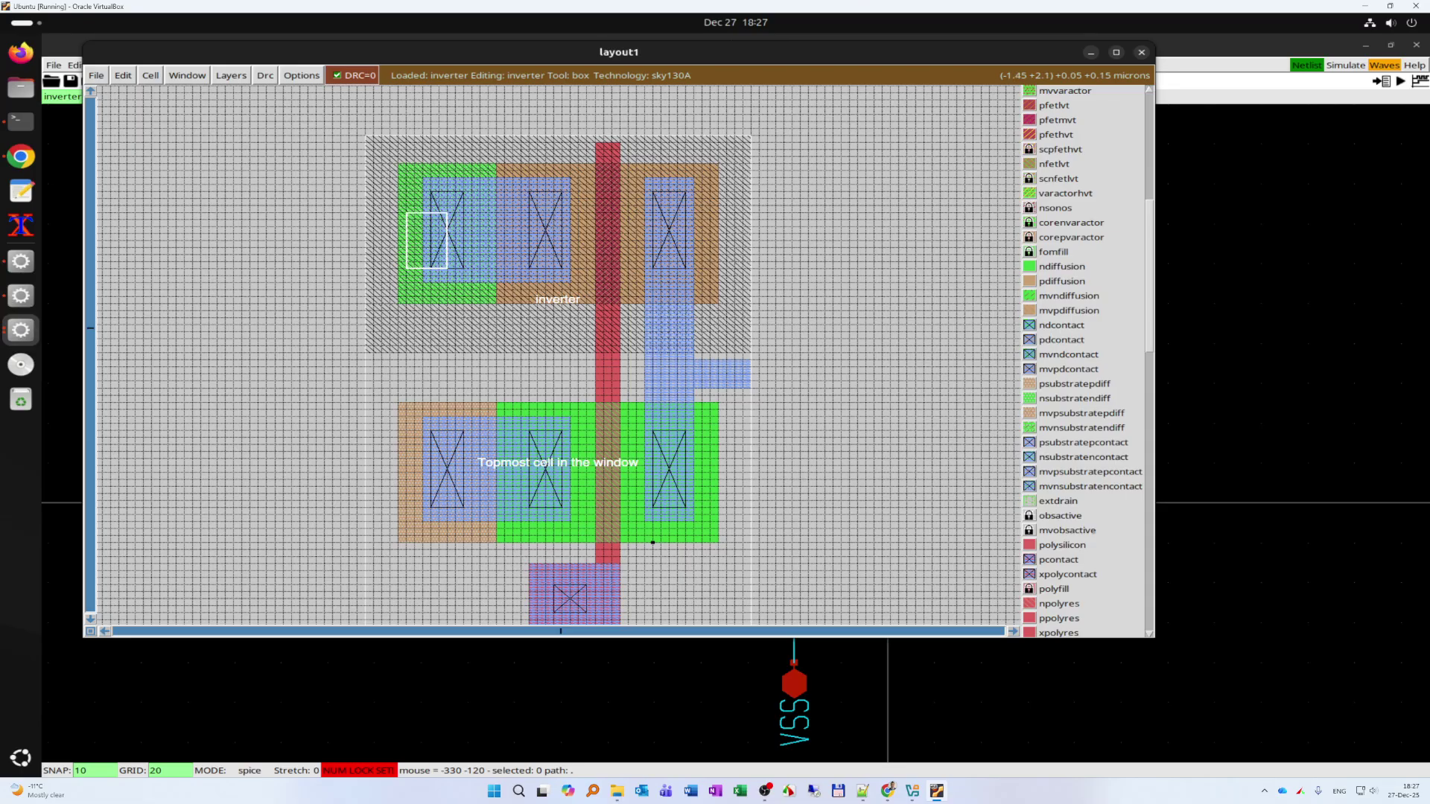
key("z")
scroll(551, 357, "down", 2)
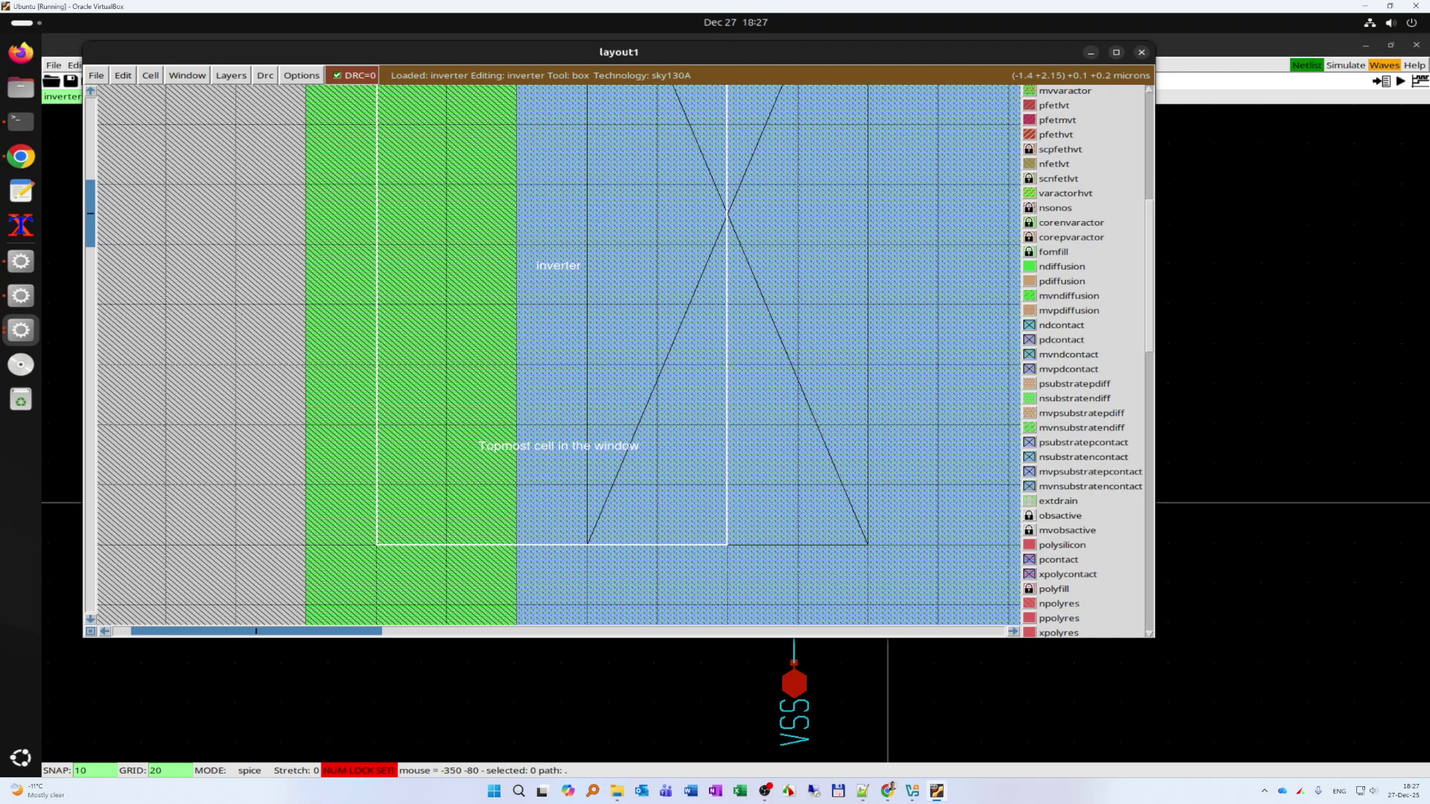
- Place a point-sized box on the n-well tap's outer li edge and add a west-facing VDD label there with "label VDD w"
left_click(517, 305)
right_click(516, 305)
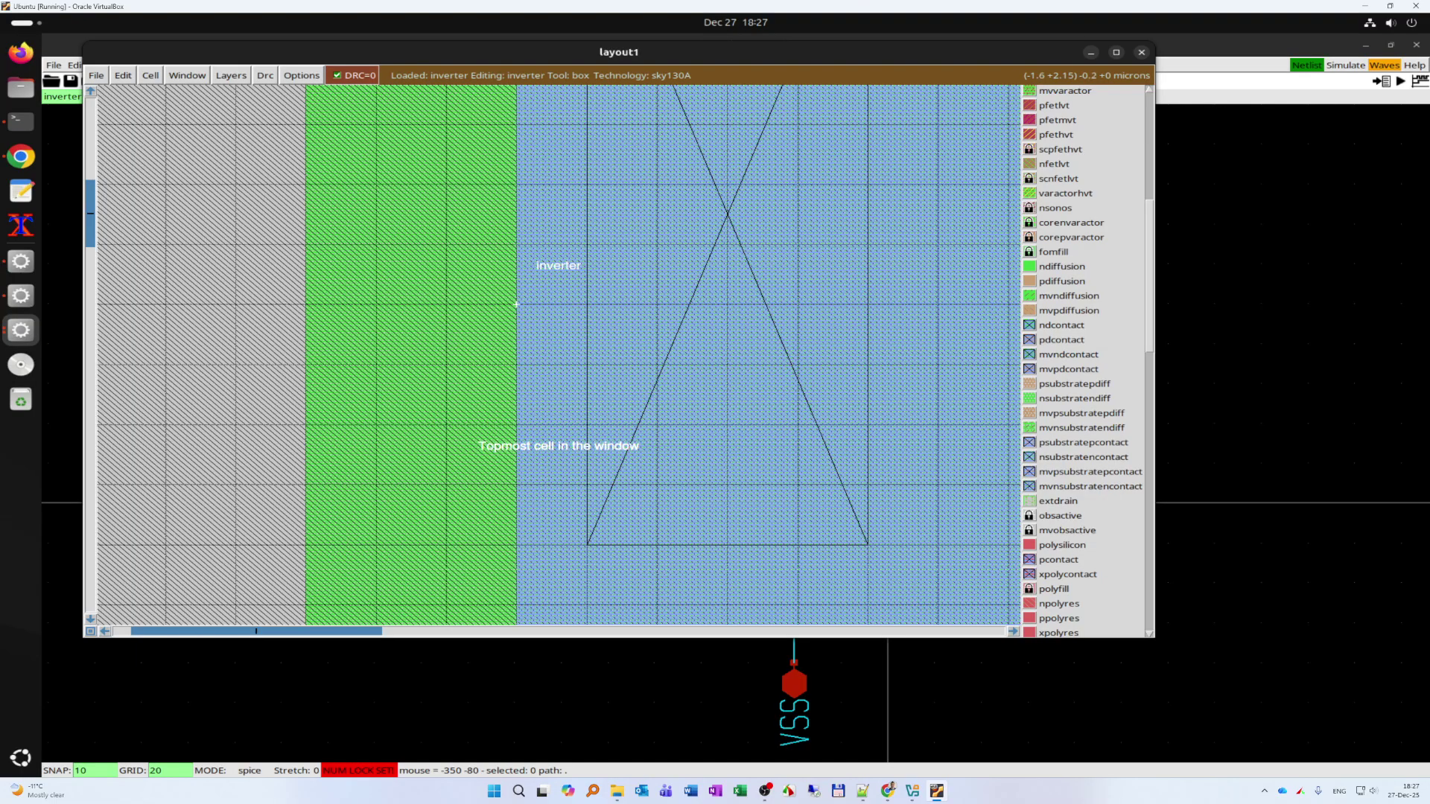
key("super")
left_click(737, 626)
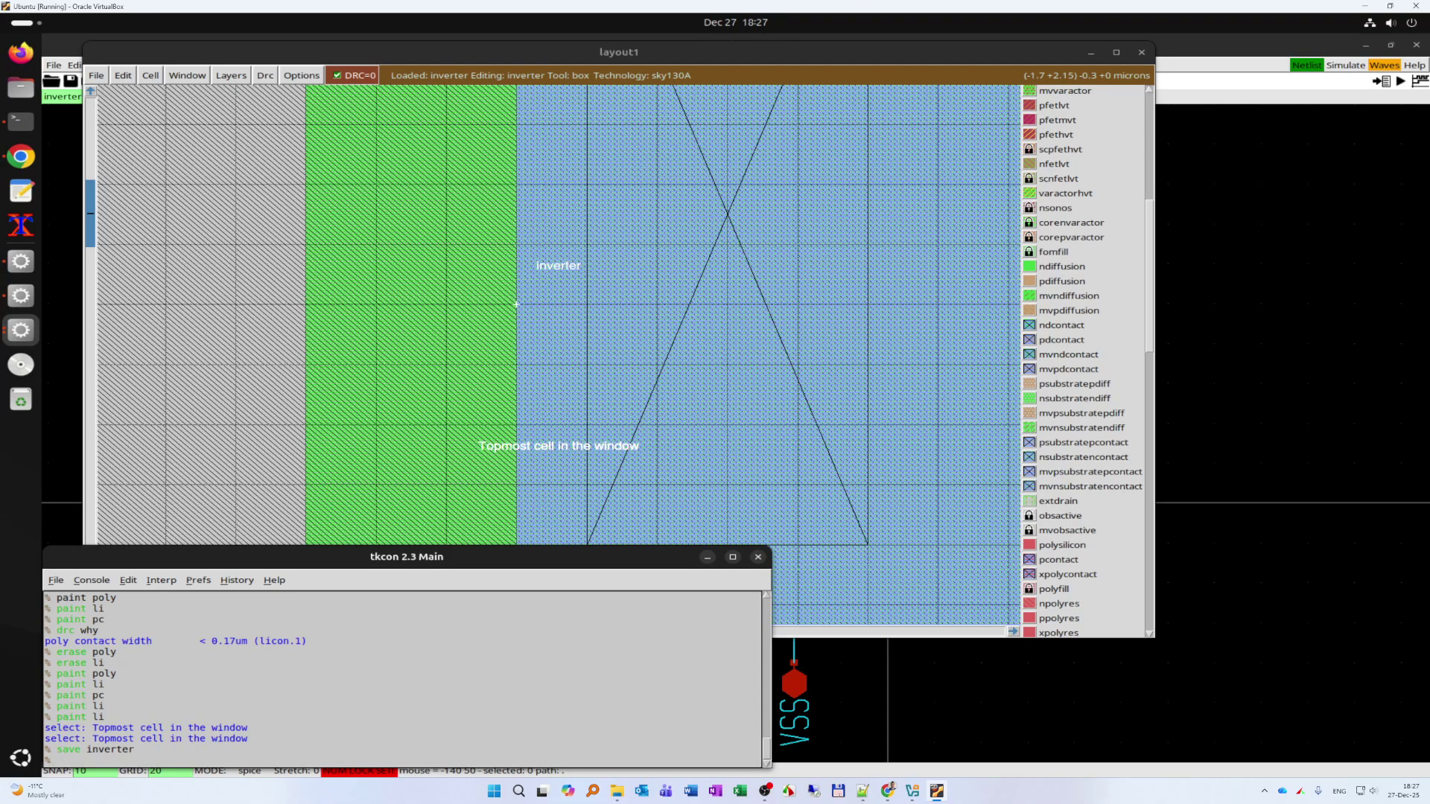
type("label VDD w")
key("Return")
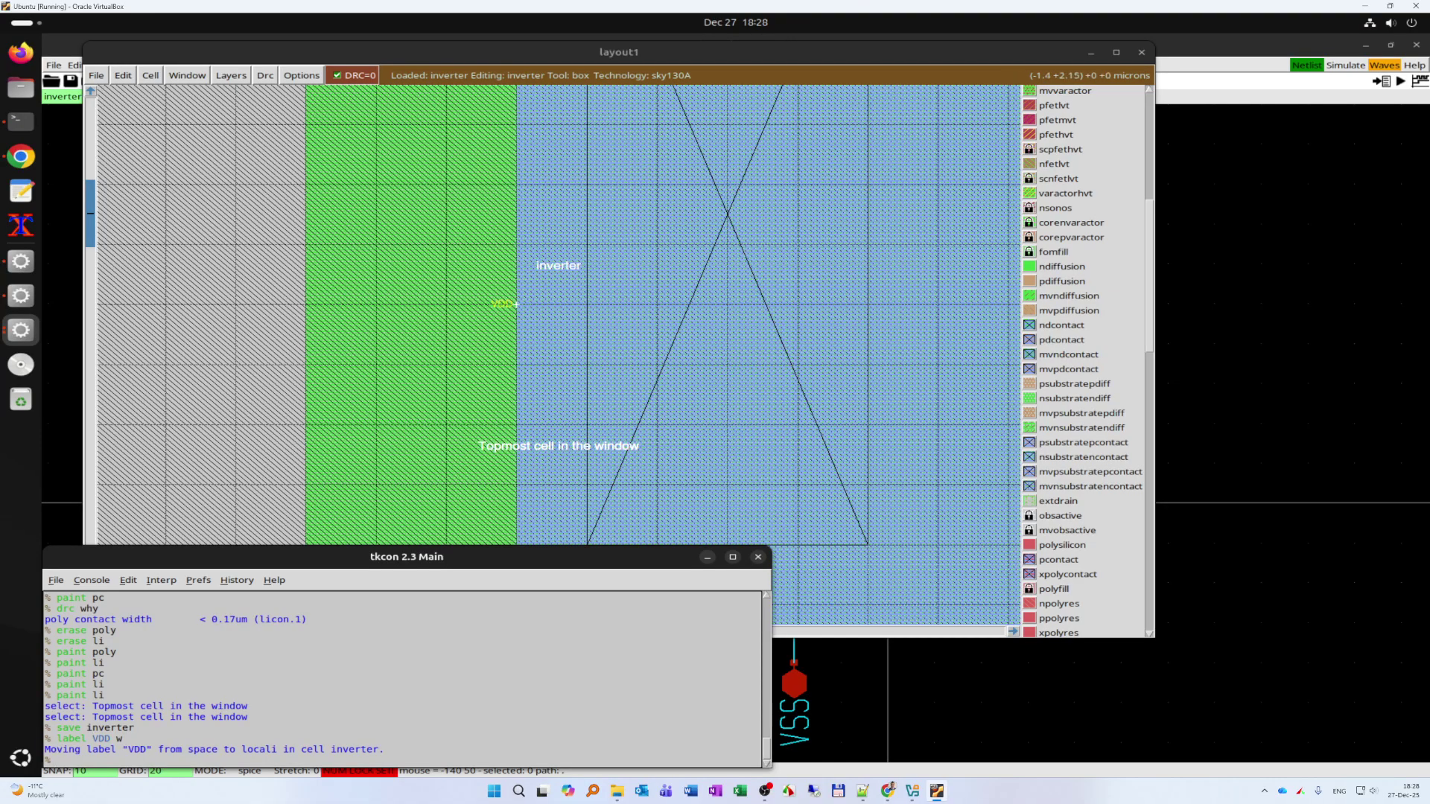
- Box the area around the VDD label on the n-well tap and remove the label with "erase label"
left_click(446, 365)
right_click(587, 244)
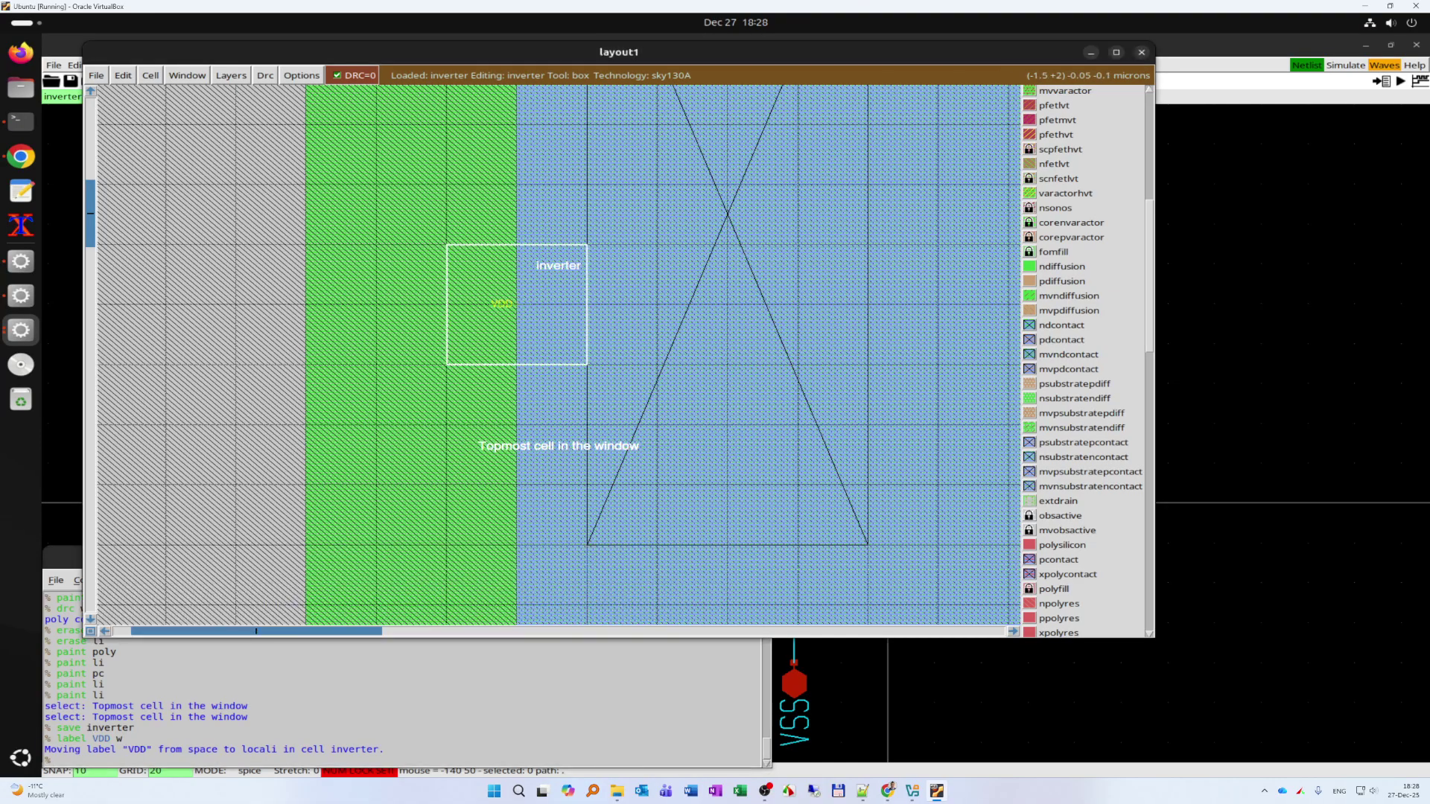
left_click(295, 686)
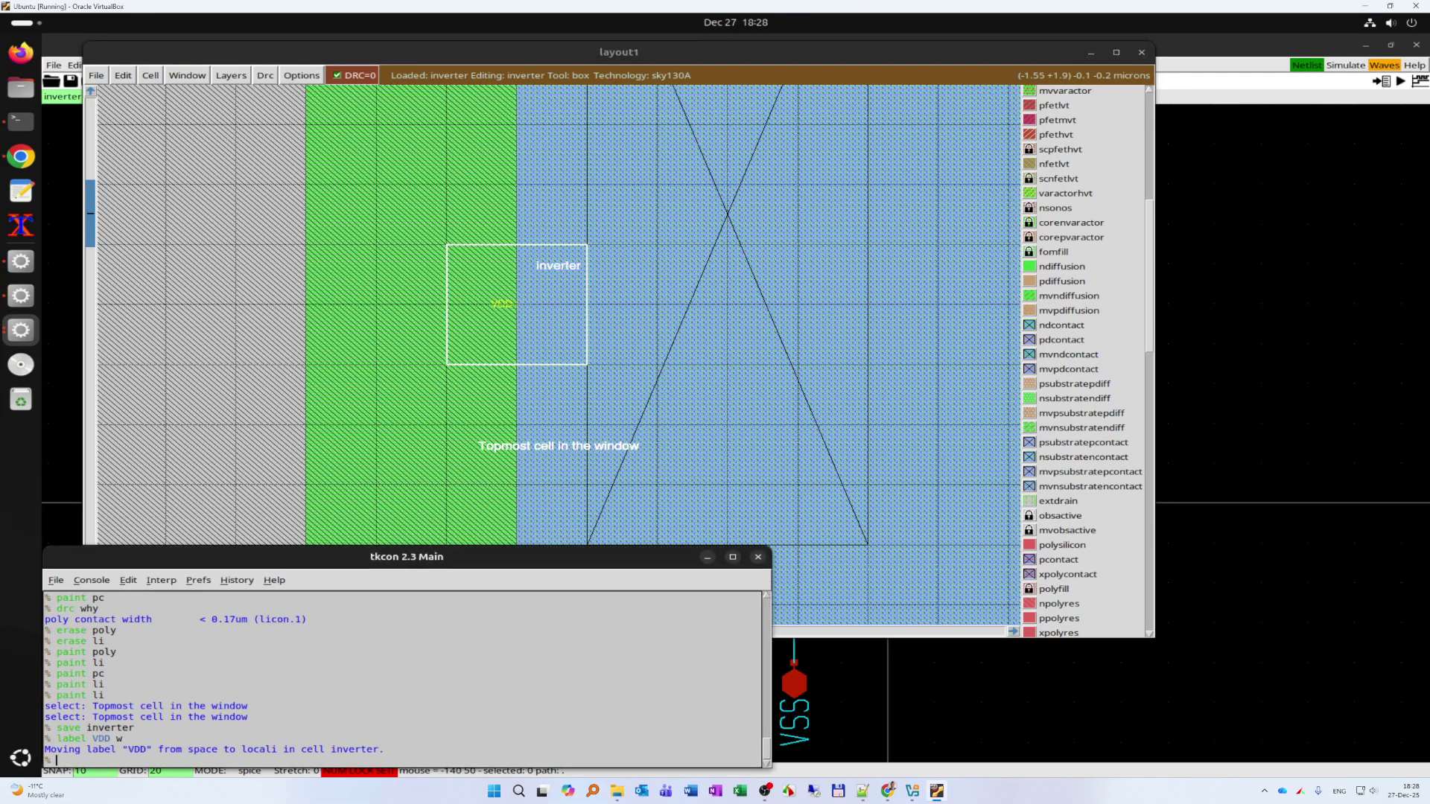
type("erase label")
key("Return")
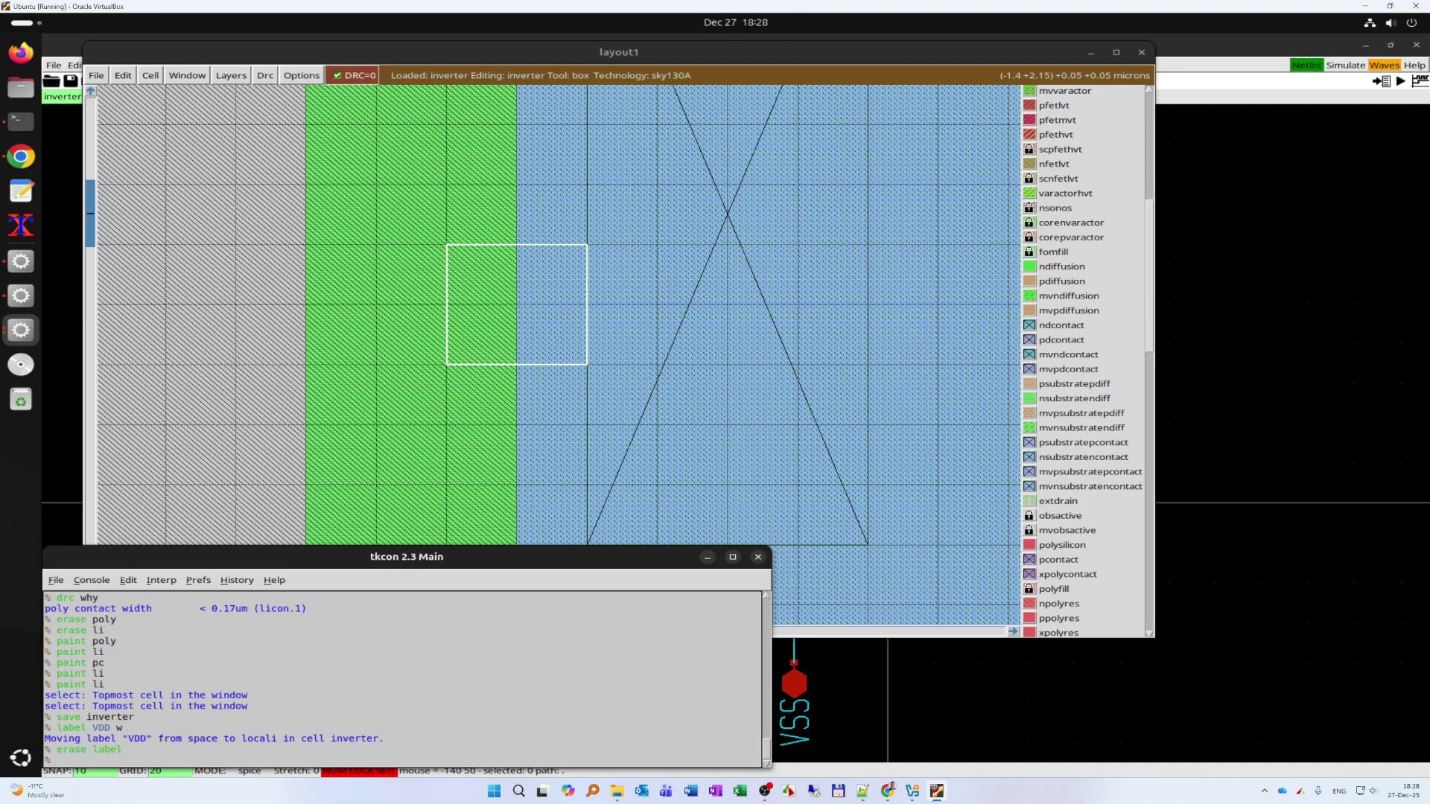
- Place a point-sized box on the n-well tap's outer li edge, add the label with "label VDD w li" and make it port 1
left_click(516, 304)
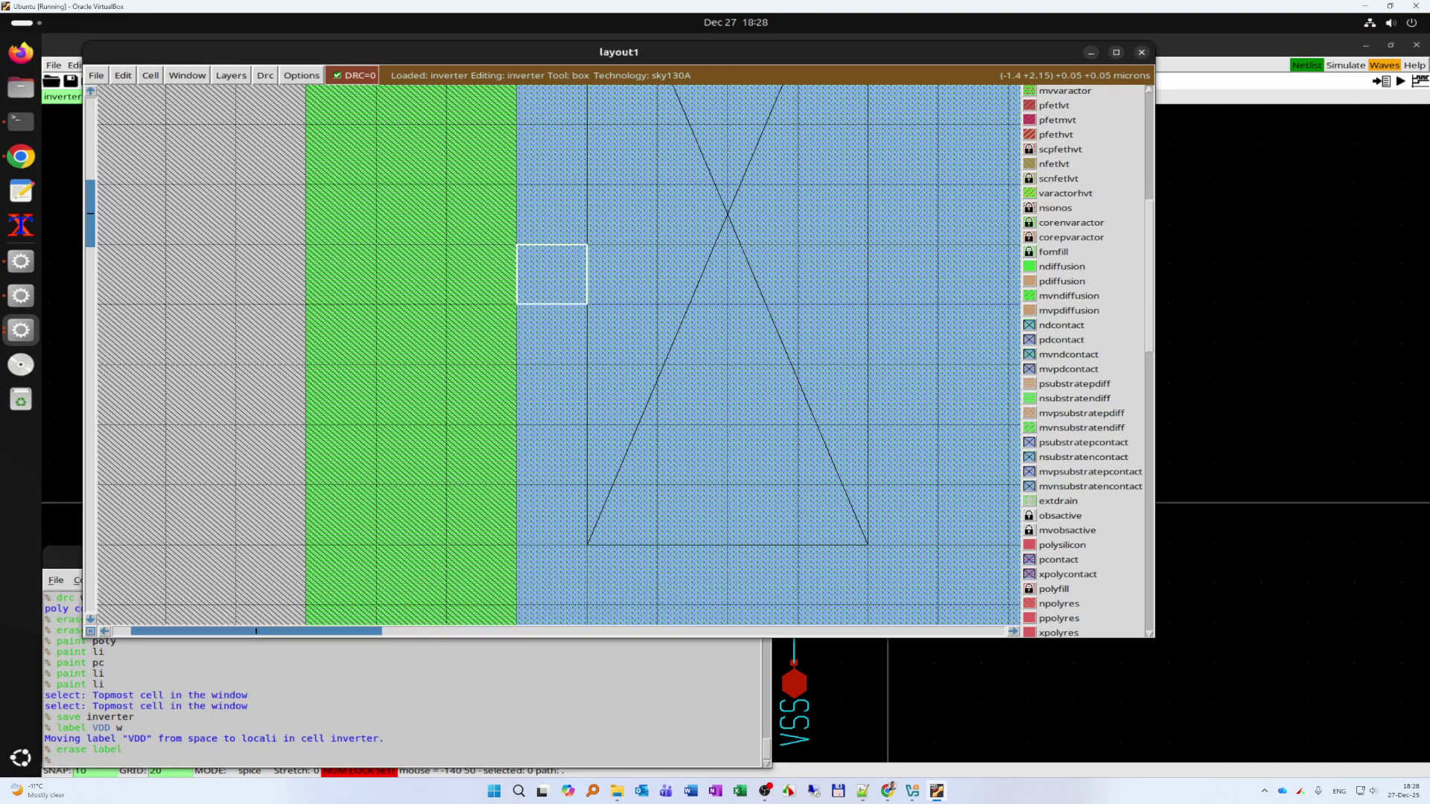
right_click(517, 304)
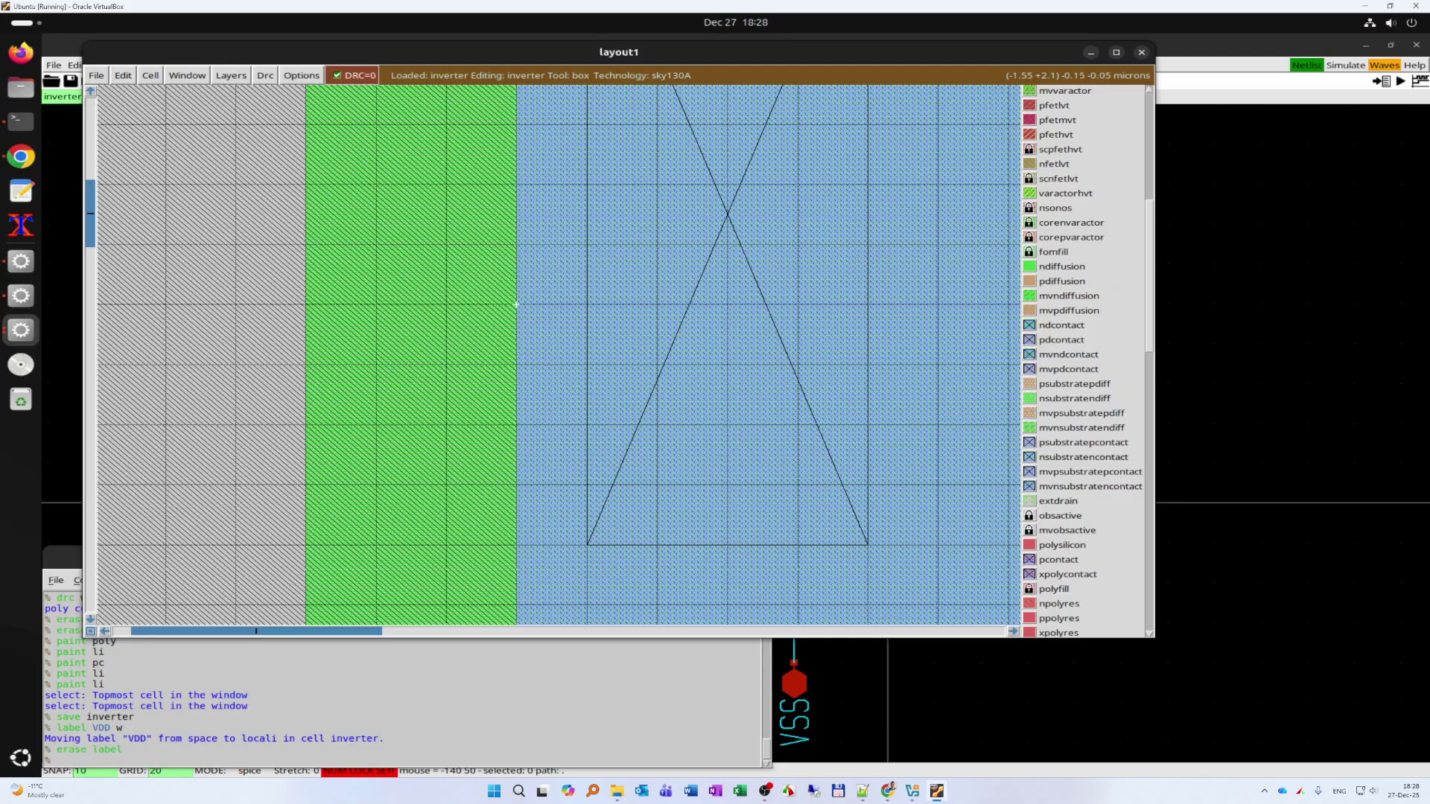
key("colon")
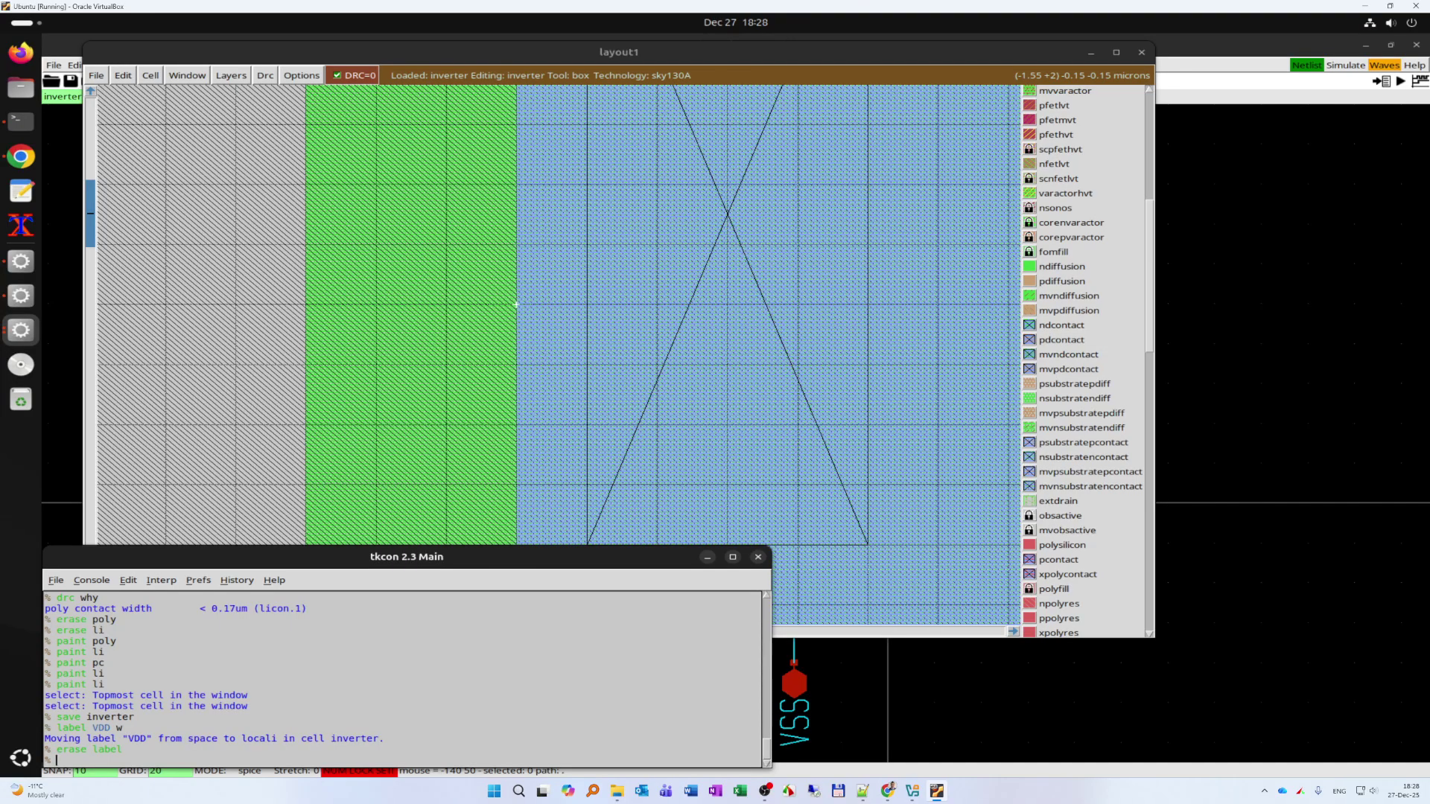
type("label VDD w li")
key("Return")
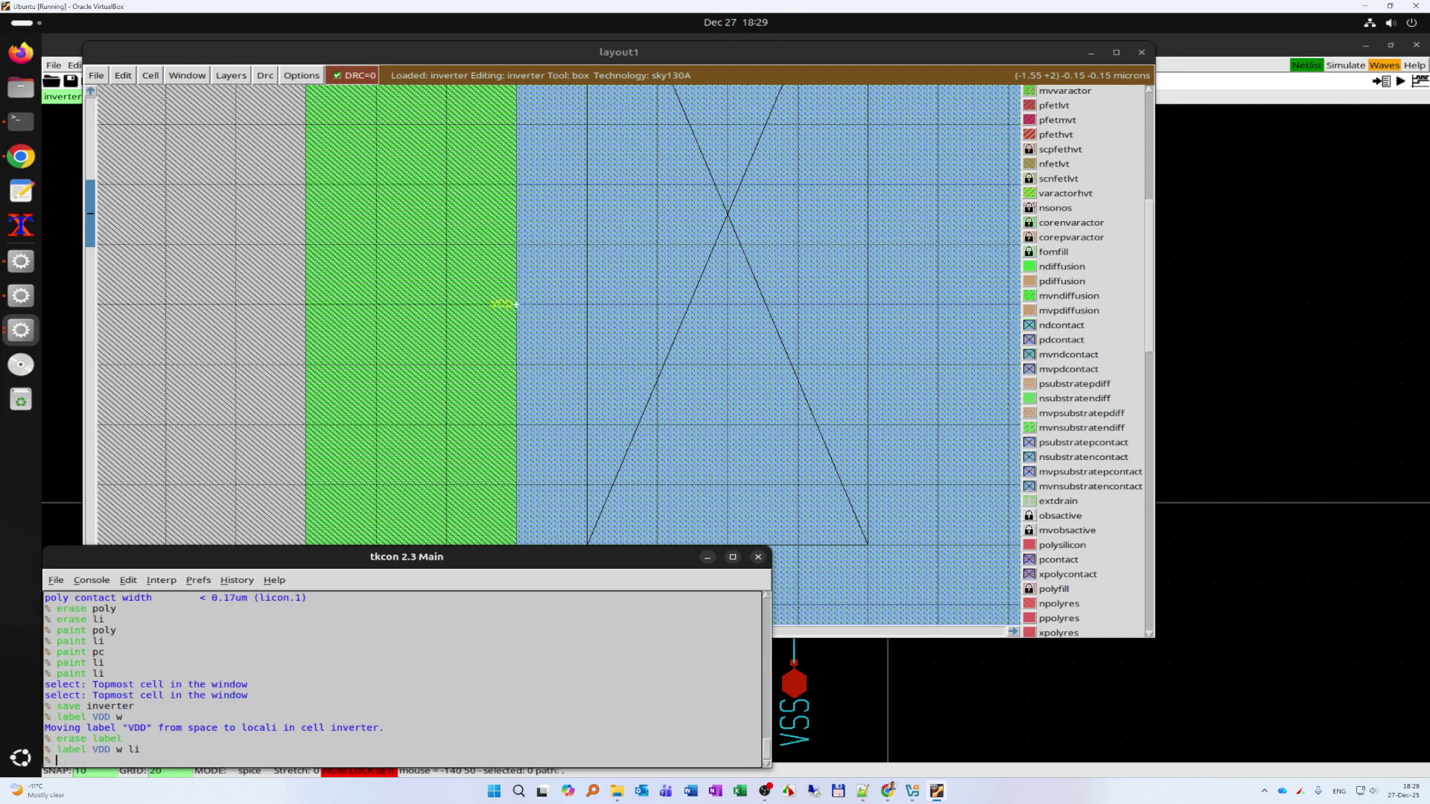
type("port make 1")
key("Return")
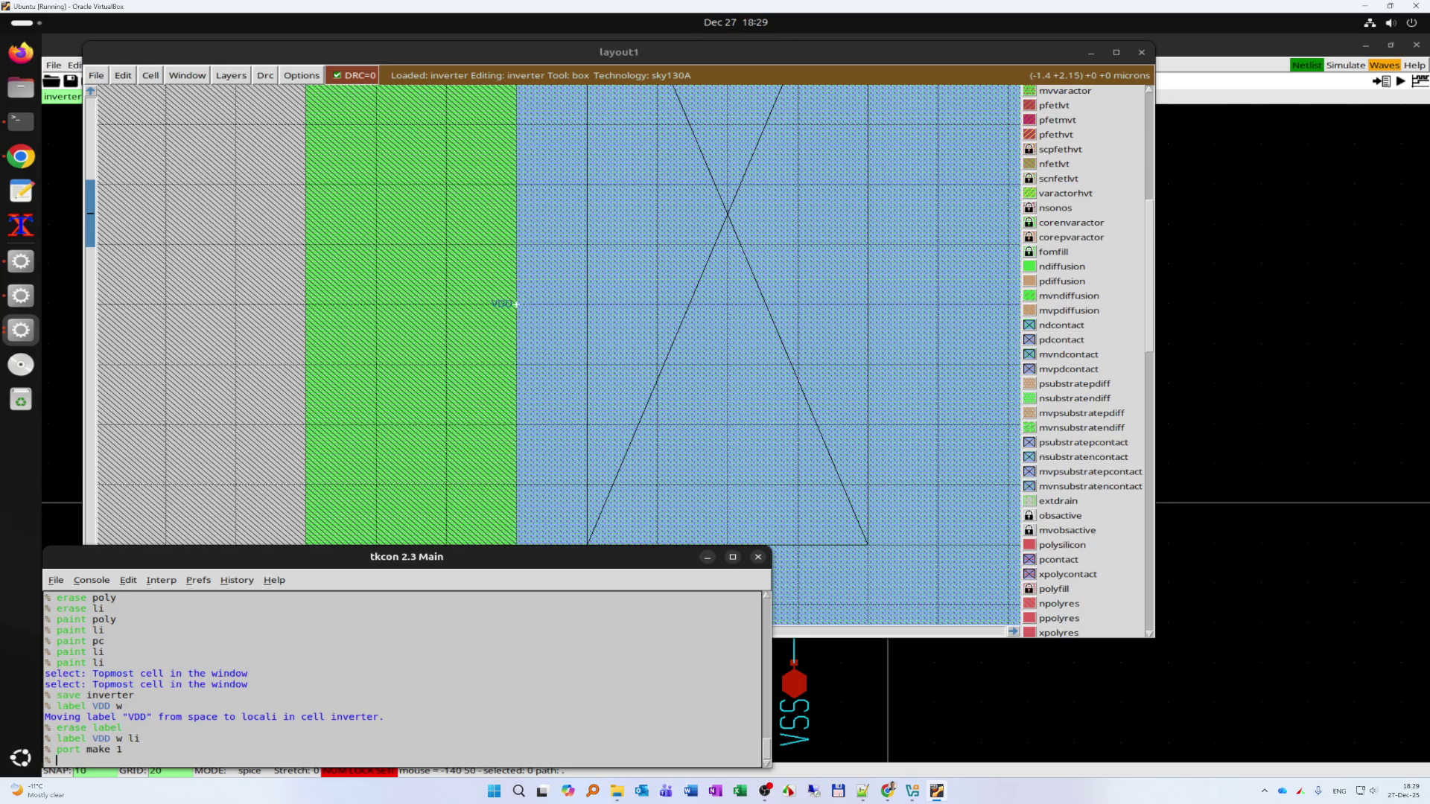
- Zoom in on the poly contact below the NMOS and place a point-sized box on its outer west li edge
scroll(515, 304, "down", 1)
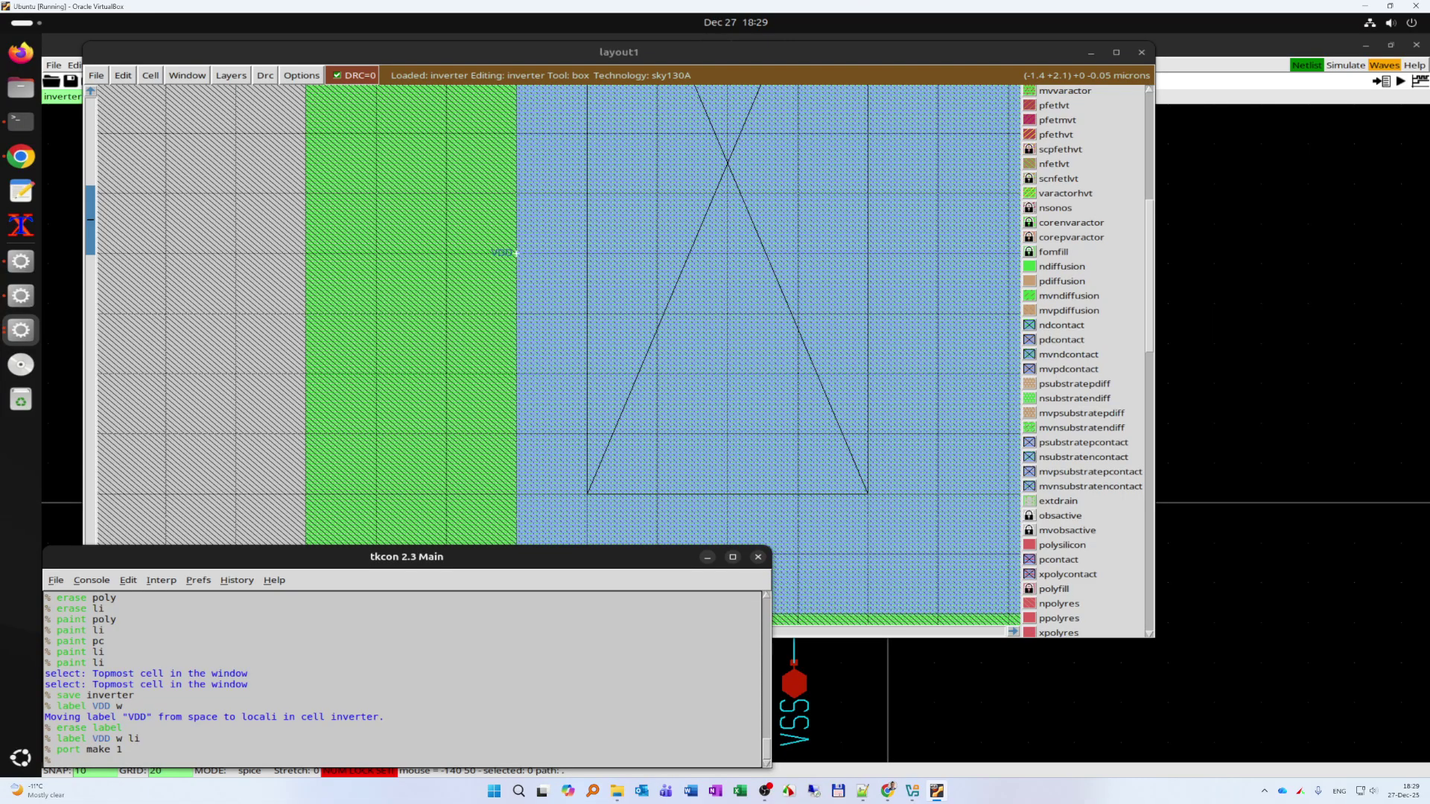
type("2")
key("BackSpace")
left_click(517, 53)
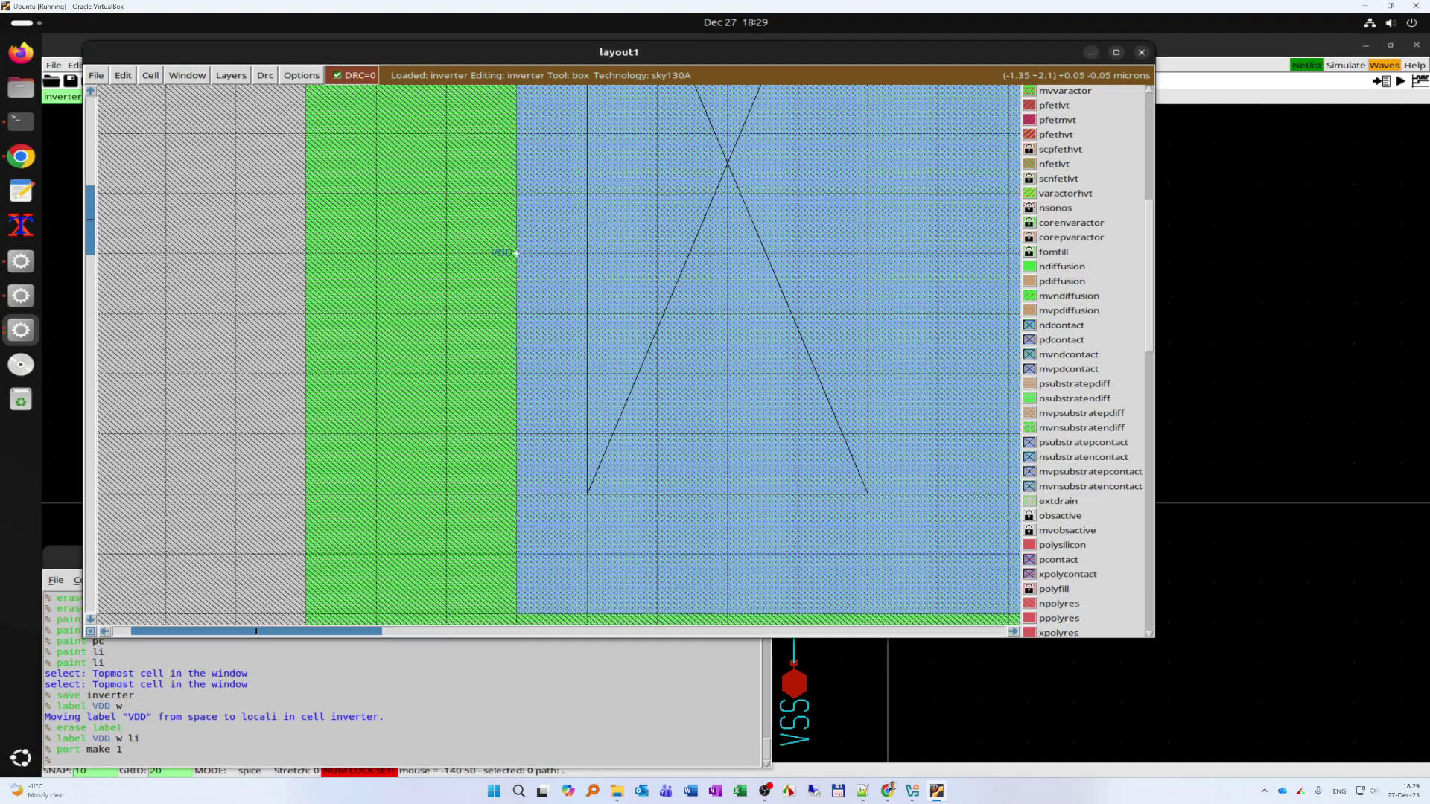
key("shift+z")
key("shift+z")
key("shift+z")
scroll(627, 425, "down", 1)
scroll(553, 296, "down", 2)
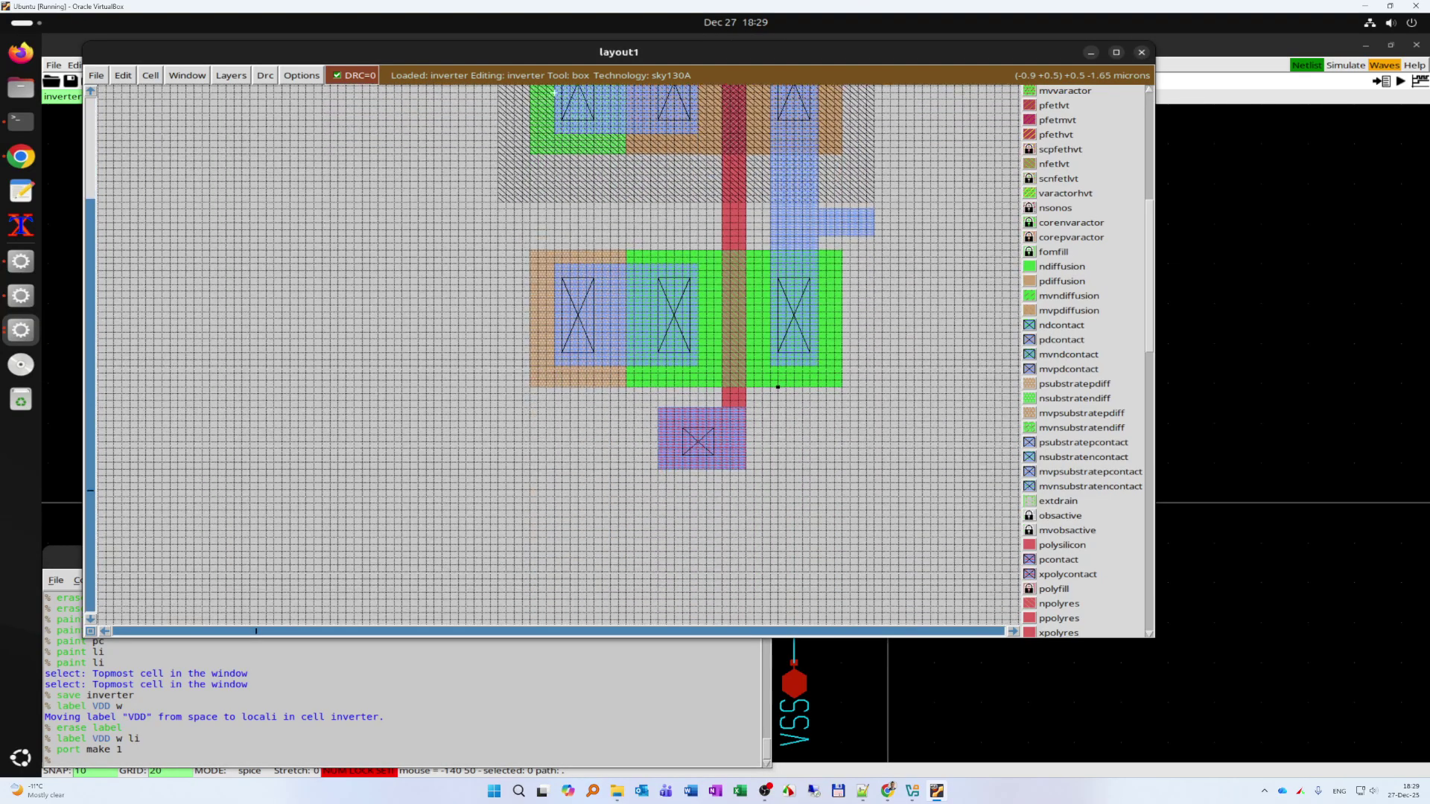
left_click(550, 491)
left_click(635, 490)
right_click(683, 415)
scroll(683, 415, "up", 1)
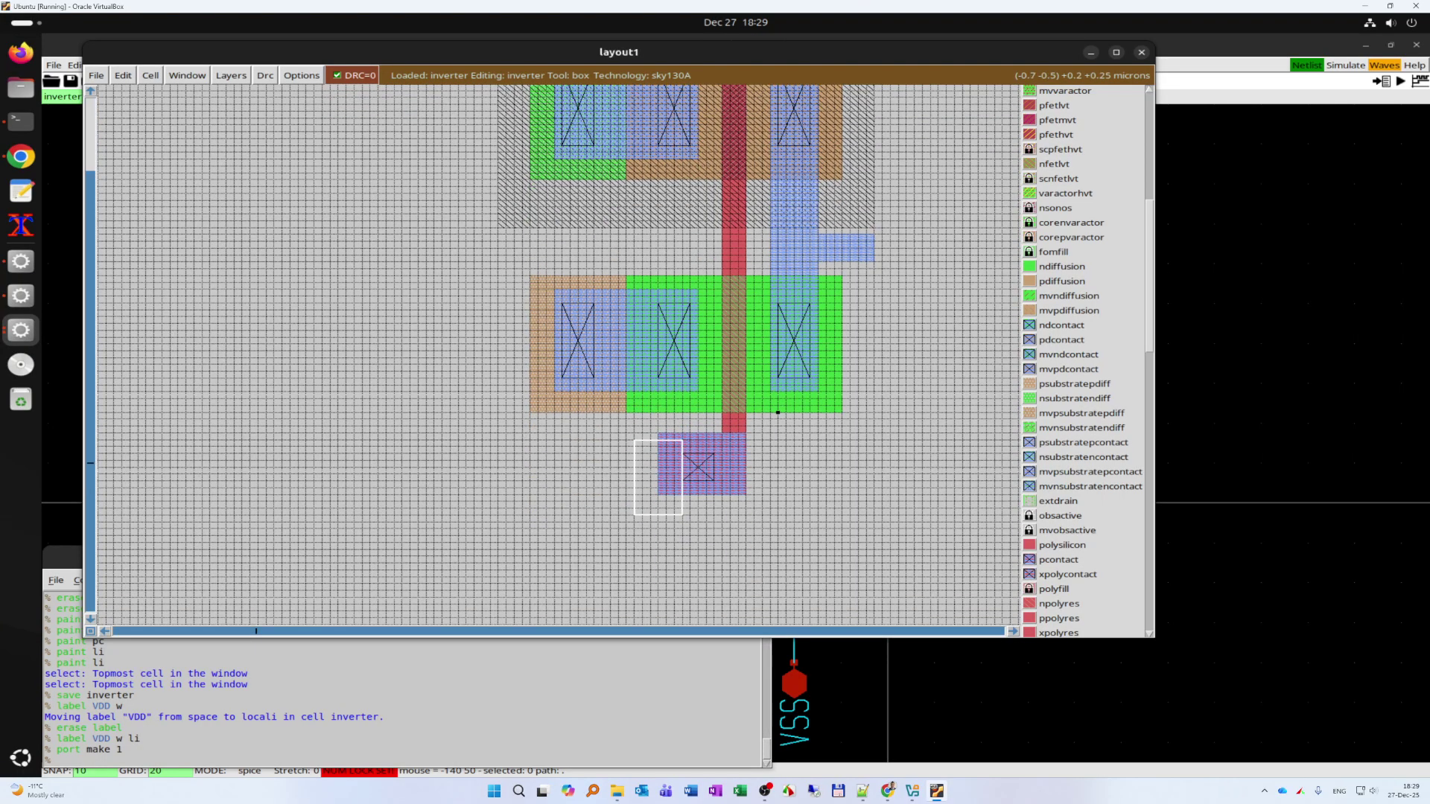
key("z")
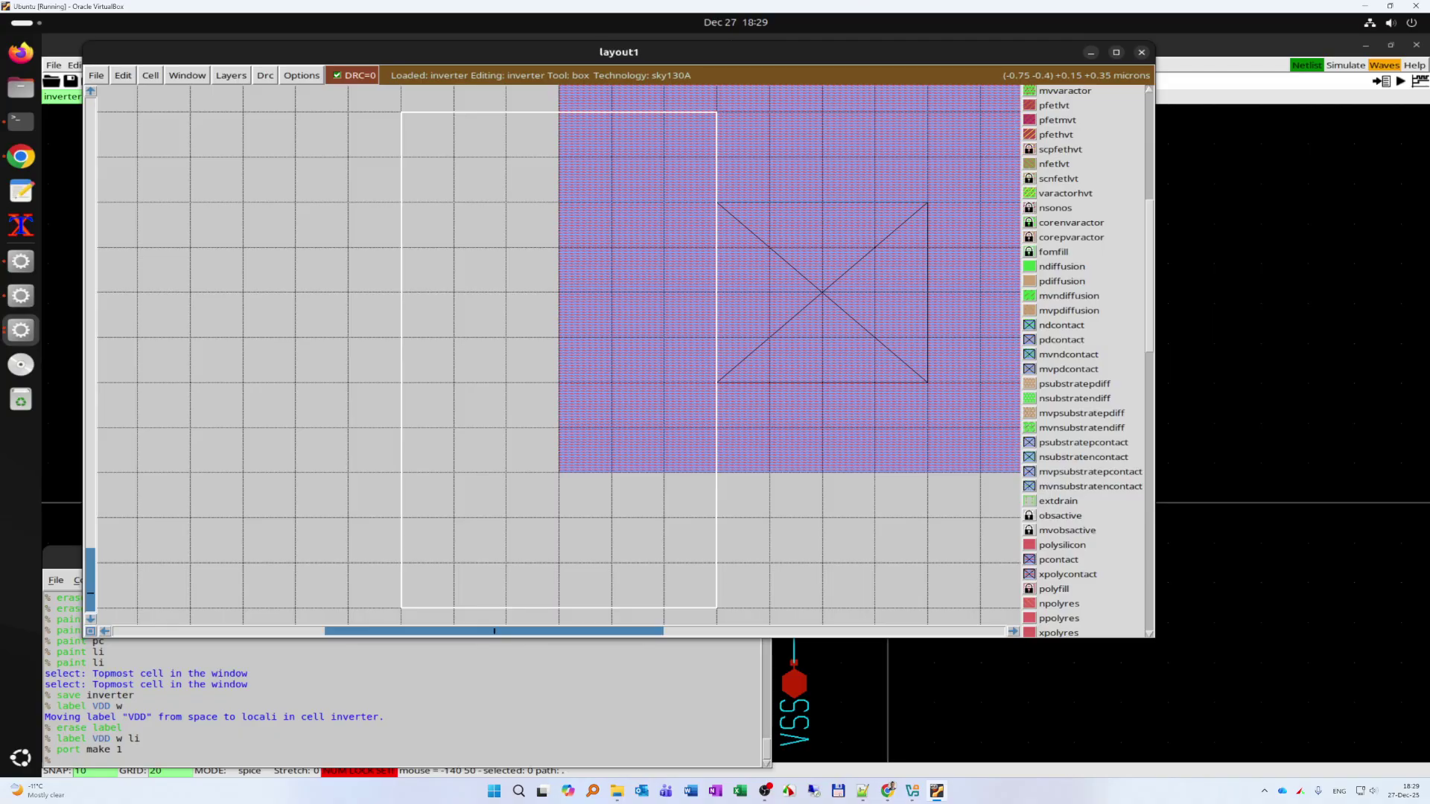
left_click(559, 246)
right_click(558, 247)
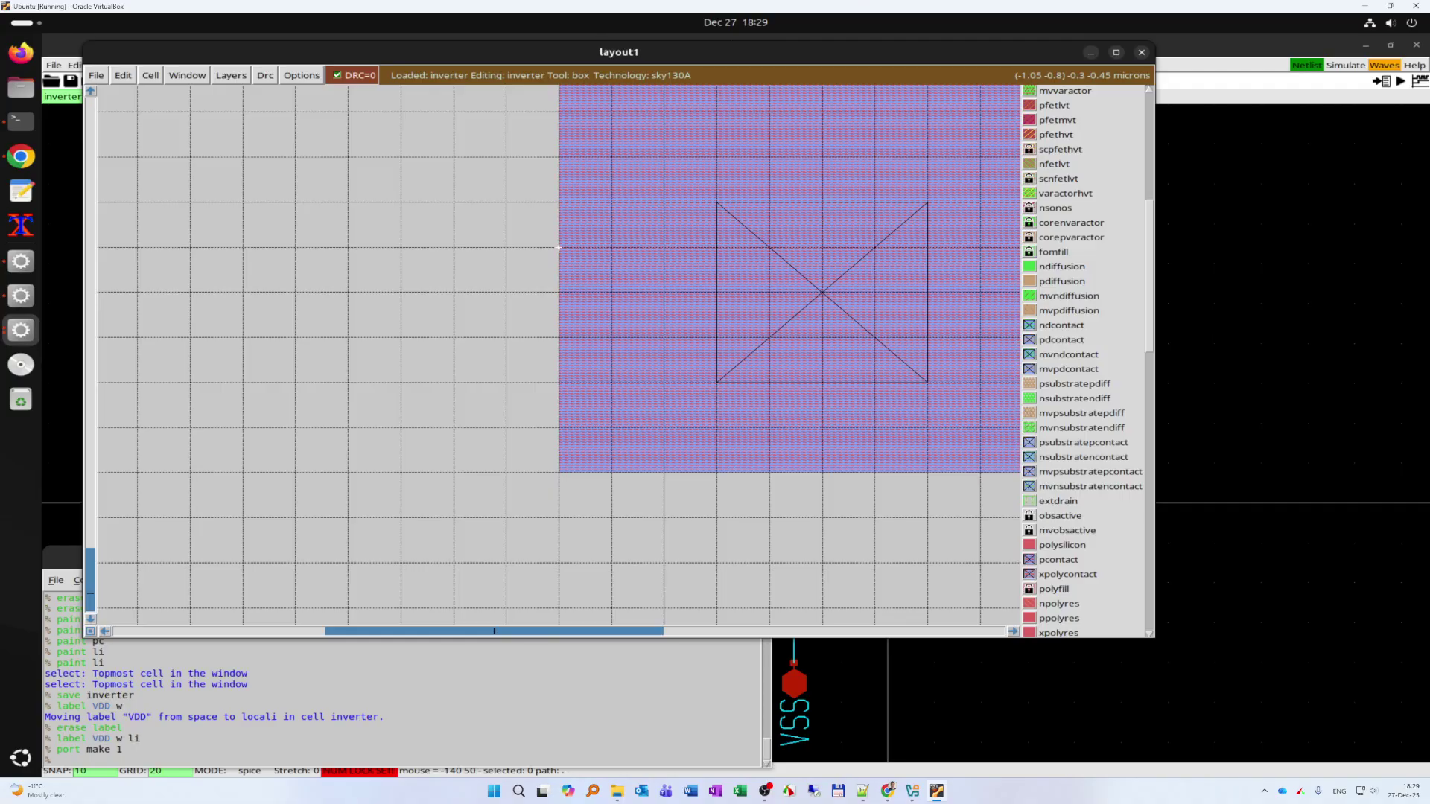
- Label the gate contact's li edge with "label IN w li" and make it port 2
left_click(223, 758)
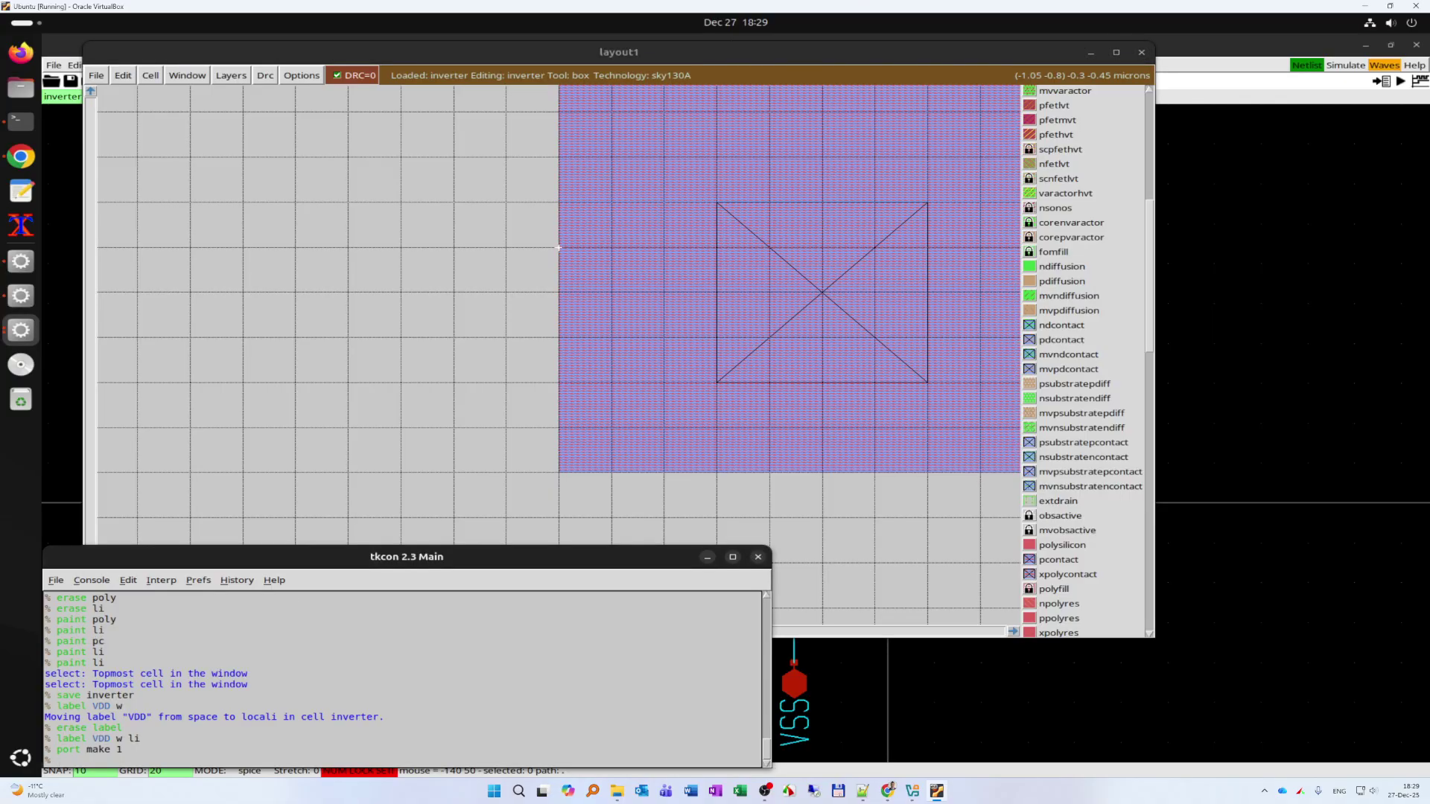
type("label")
type(" V")
type("IN")
type(" w")
type(" li")
key("Return")
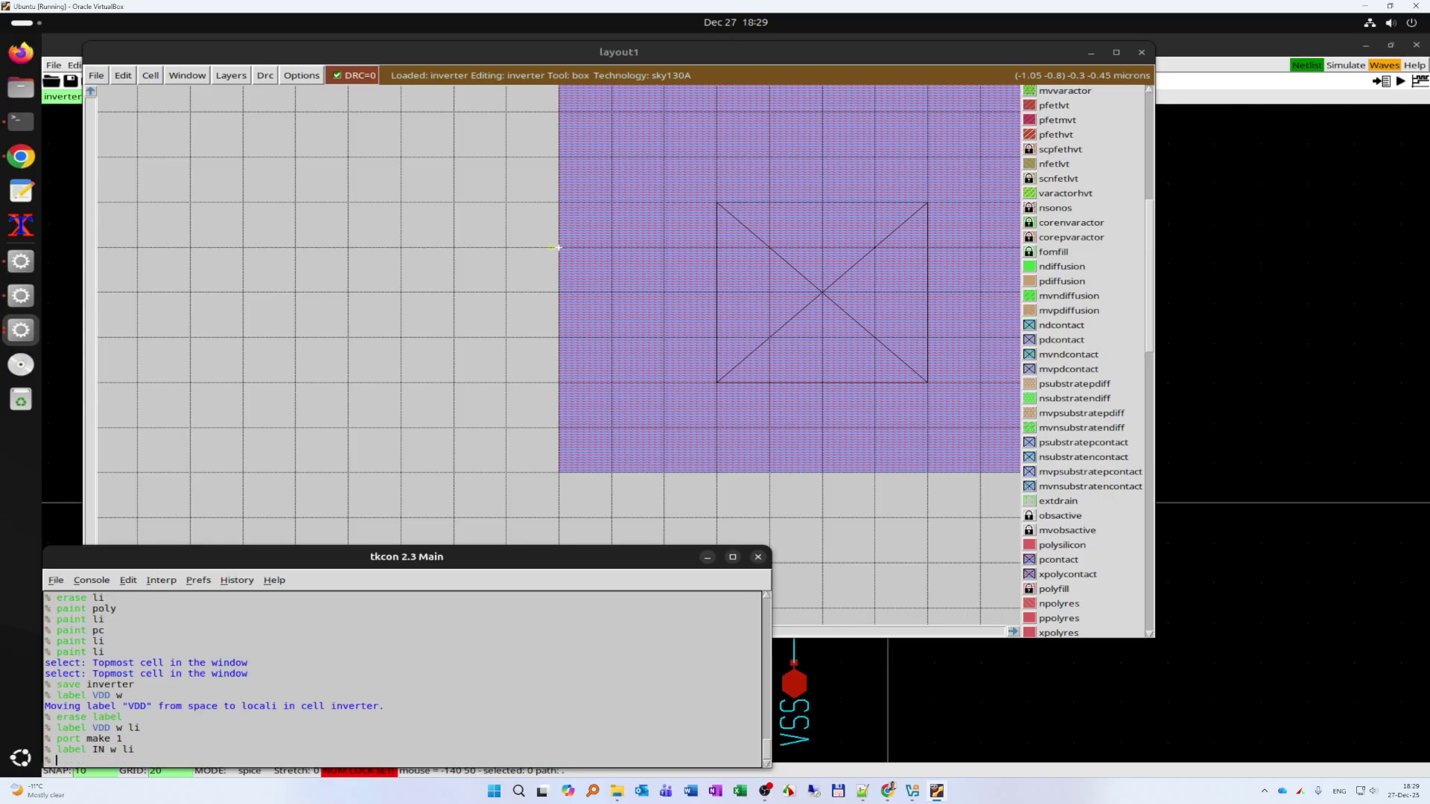
type("port make 2")
key("Return")
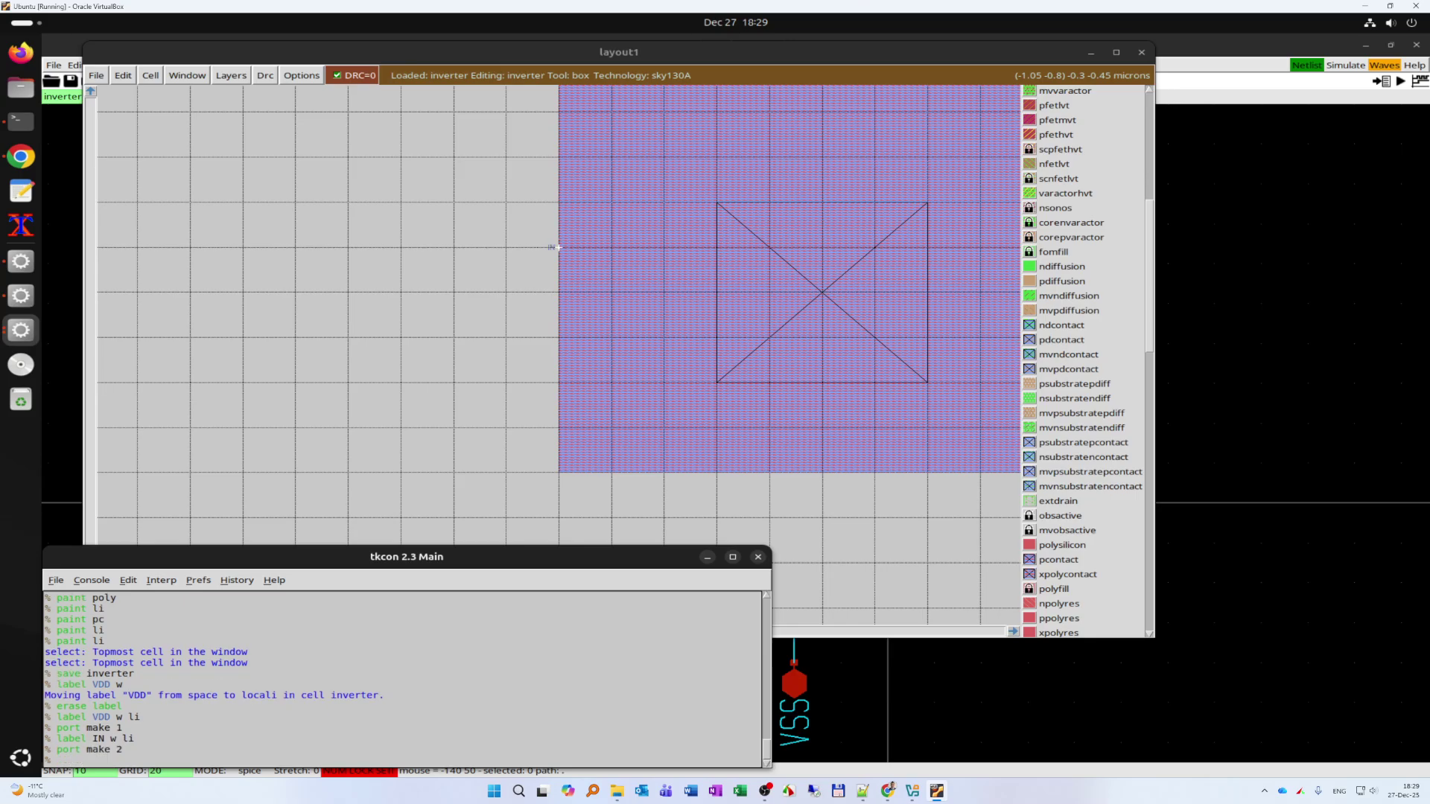
- Zoom in on the li output stub between the transistors and place a point-sized box on its east edge
scroll(506, 324, "up", 3)
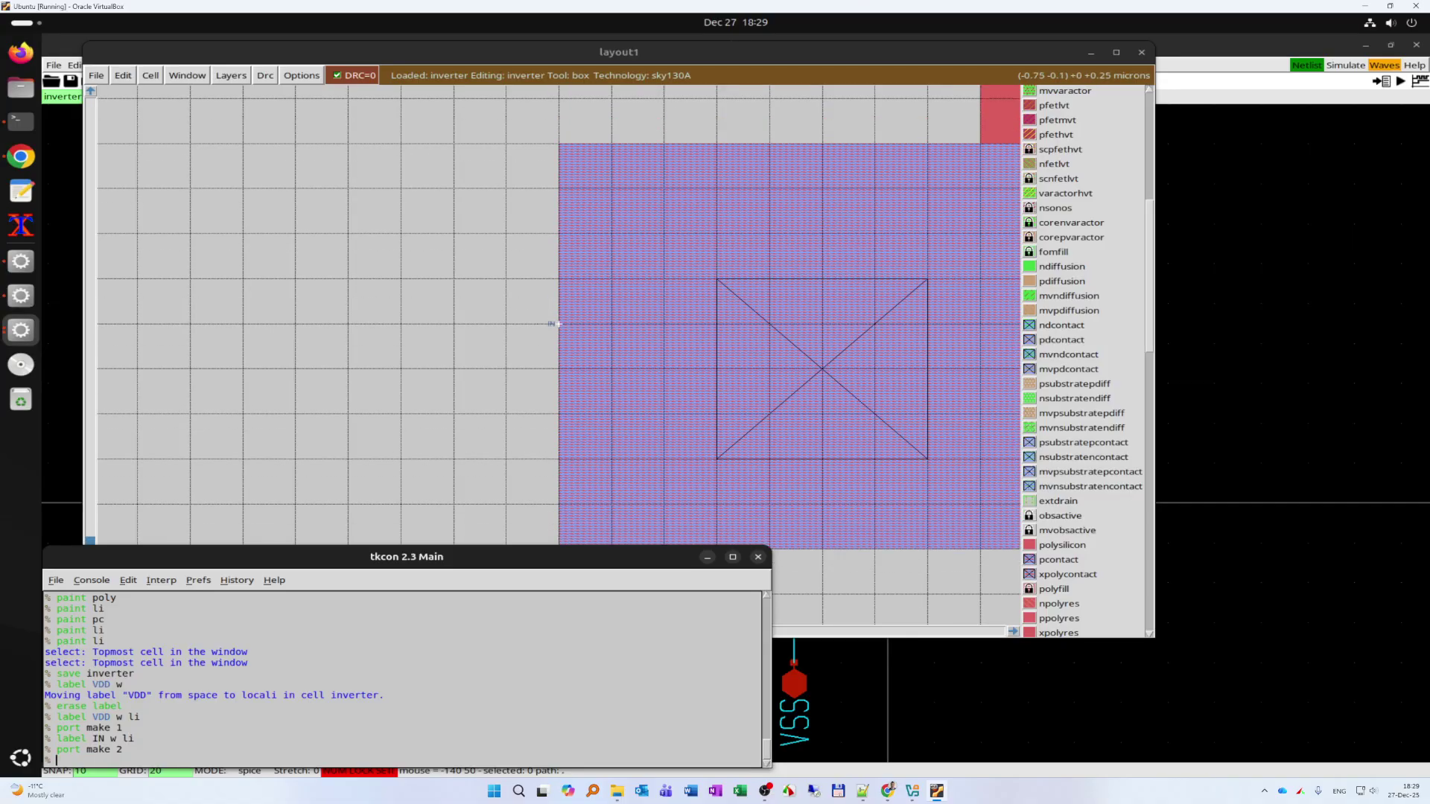
left_click(455, 52)
key("shift+z")
key("shift+z")
key("shift+z")
key("shift+z")
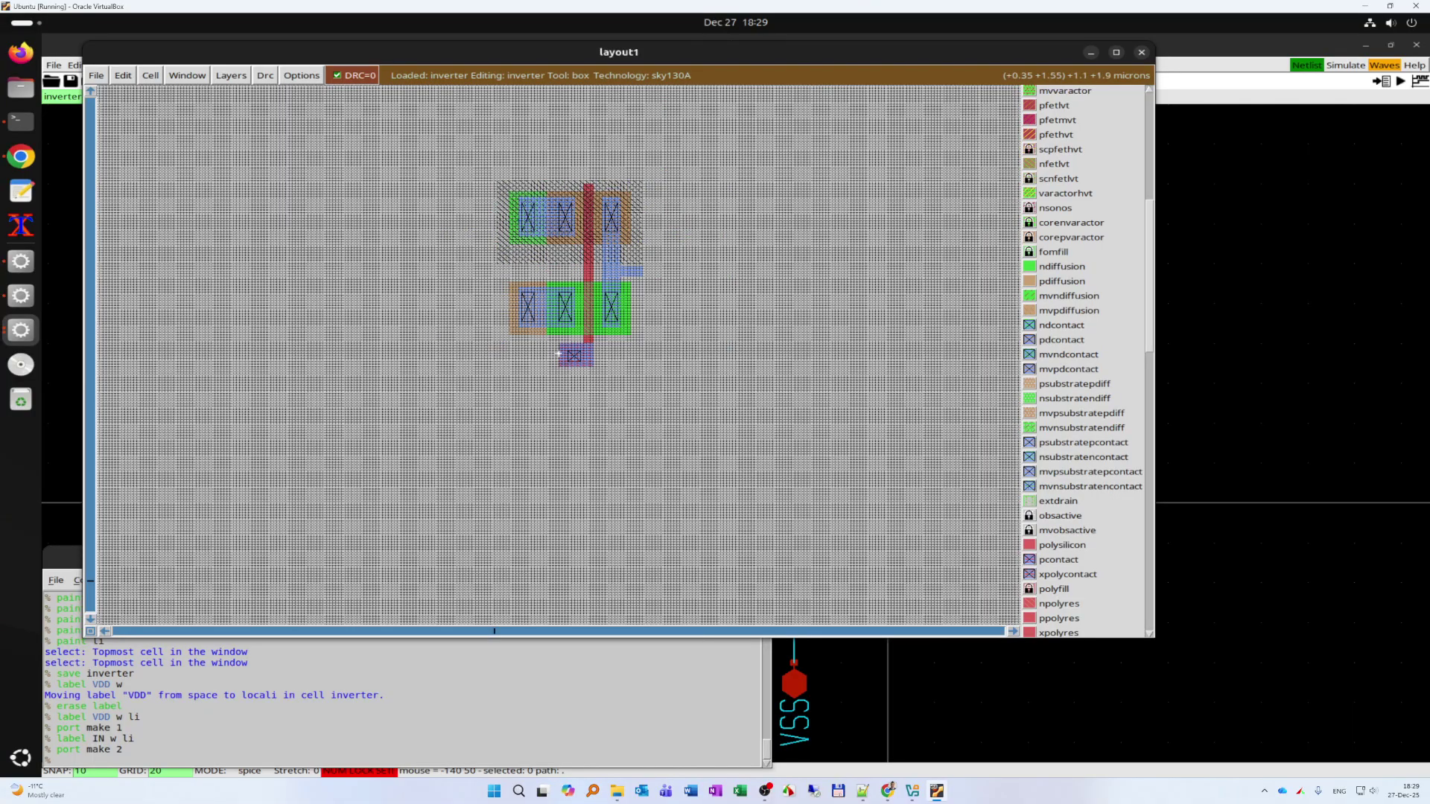
scroll(559, 356, "up", 1)
left_click(630, 307)
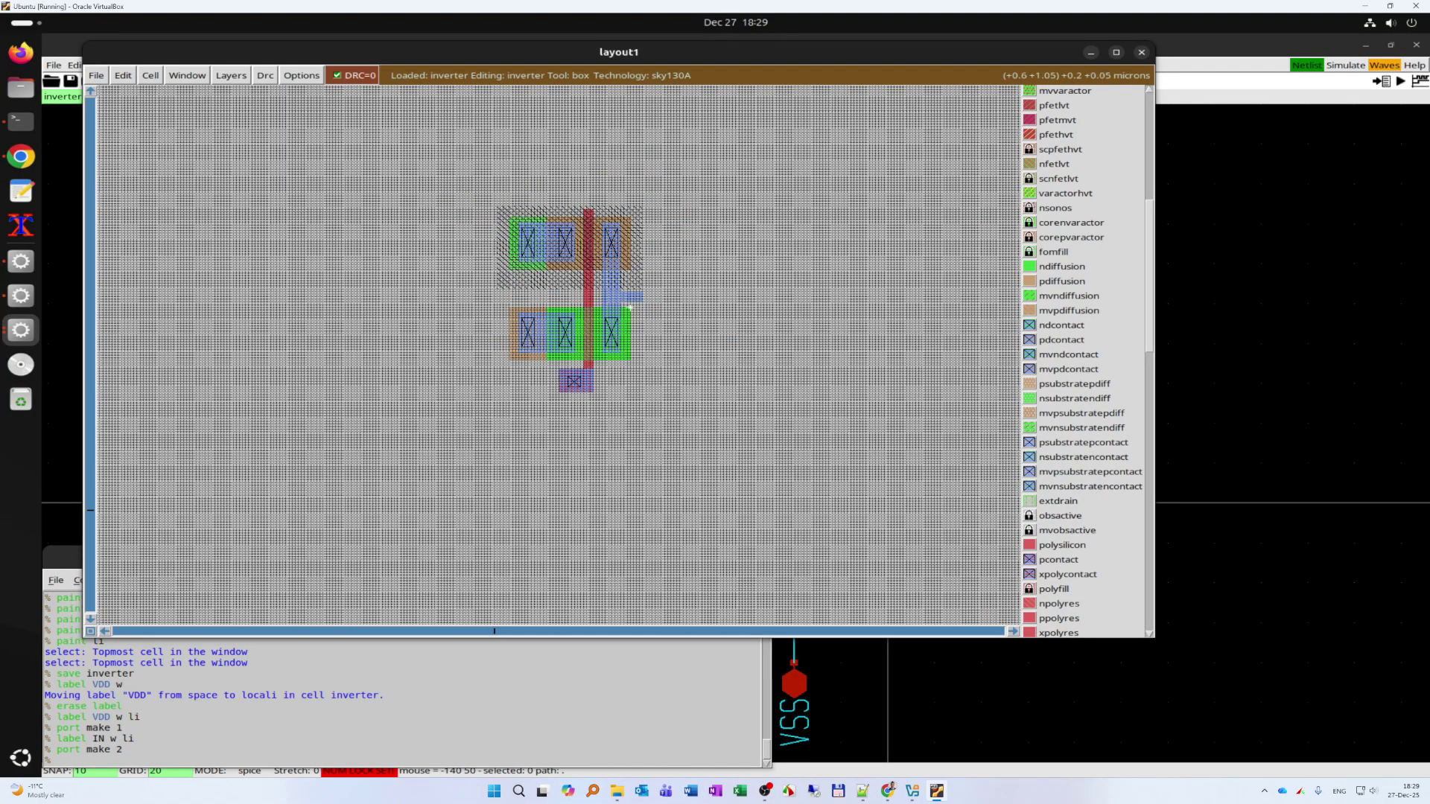
right_click(649, 289)
key("z")
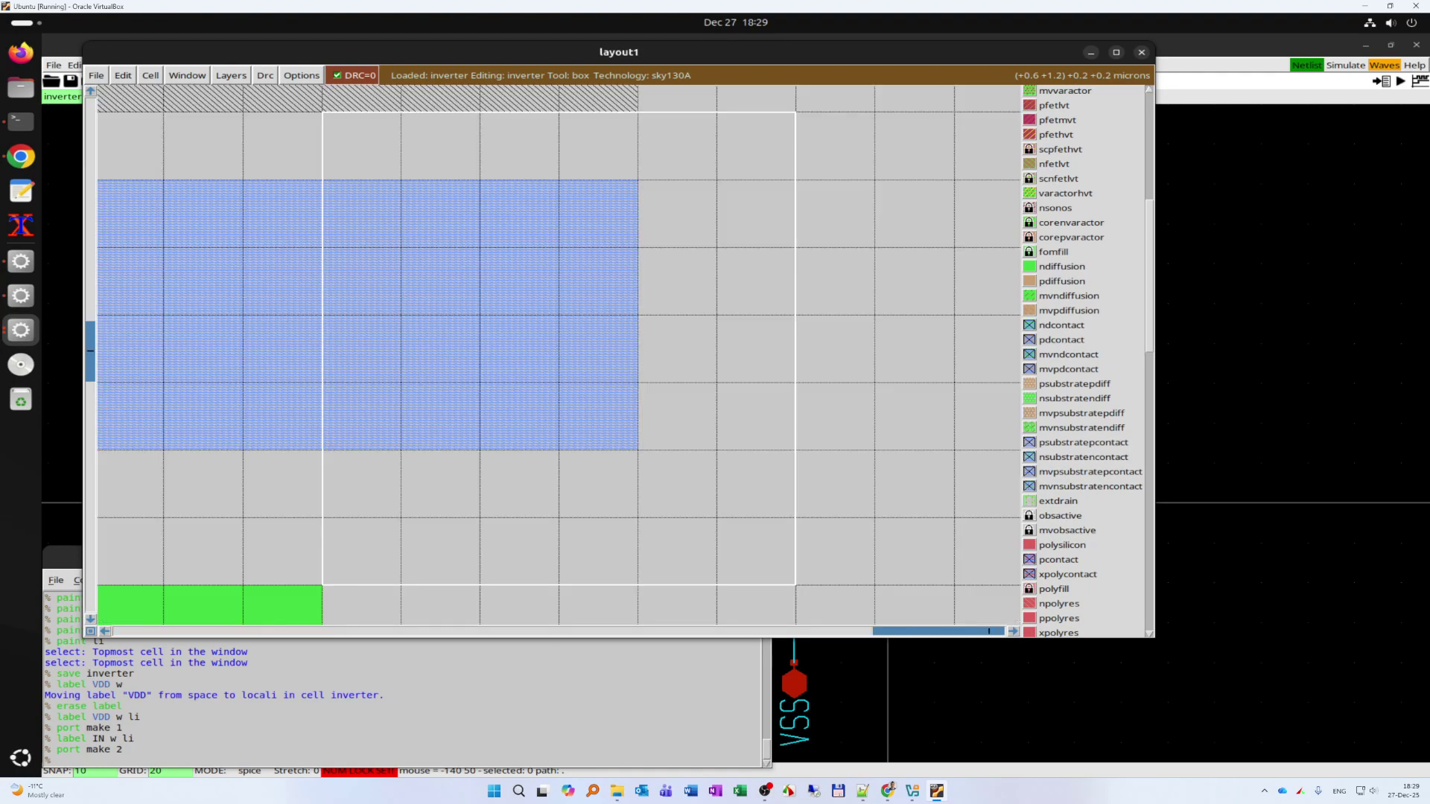
left_click(641, 309)
right_click(639, 314)
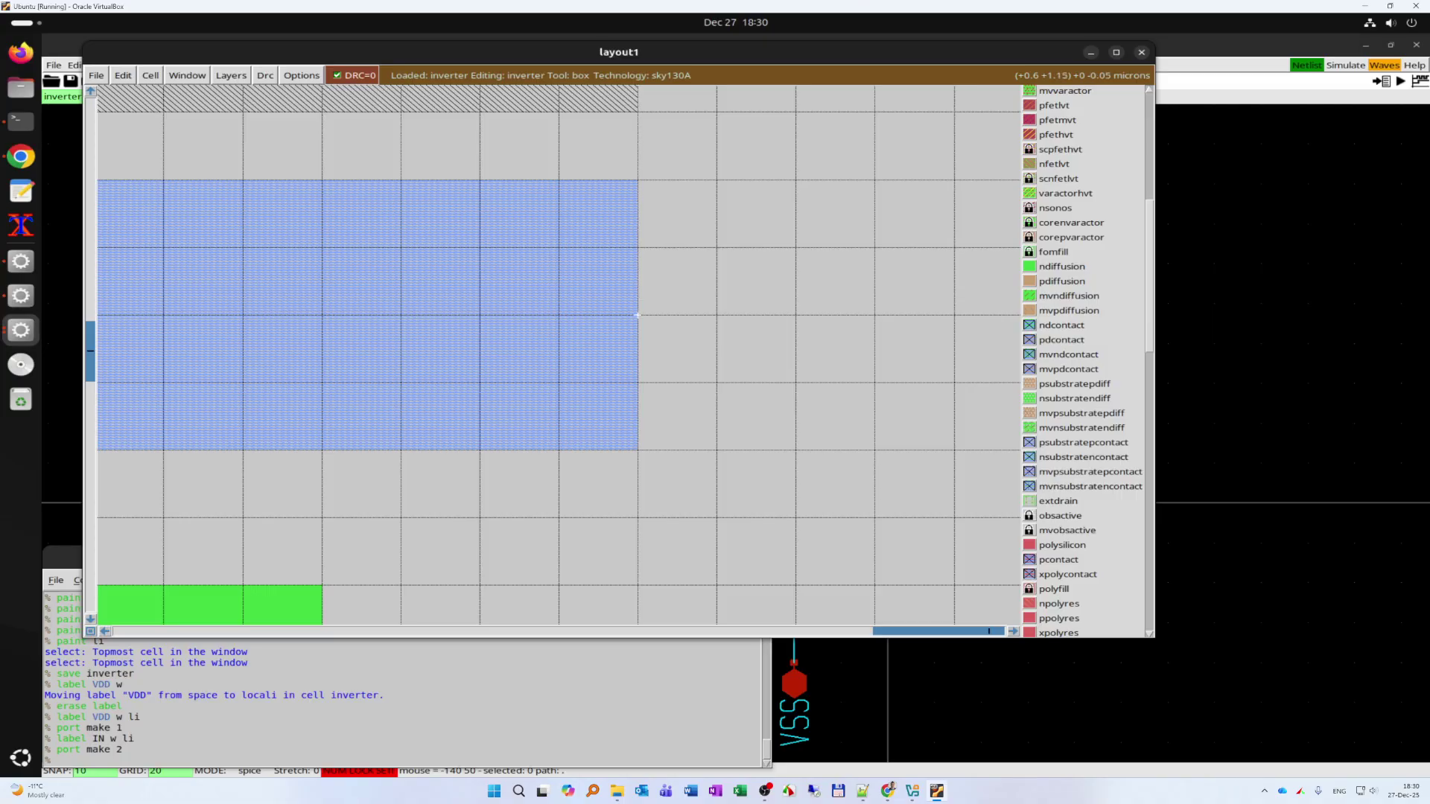
- Label the output stub's edge with "label OUT e" and make it port 3
left_click(322, 706)
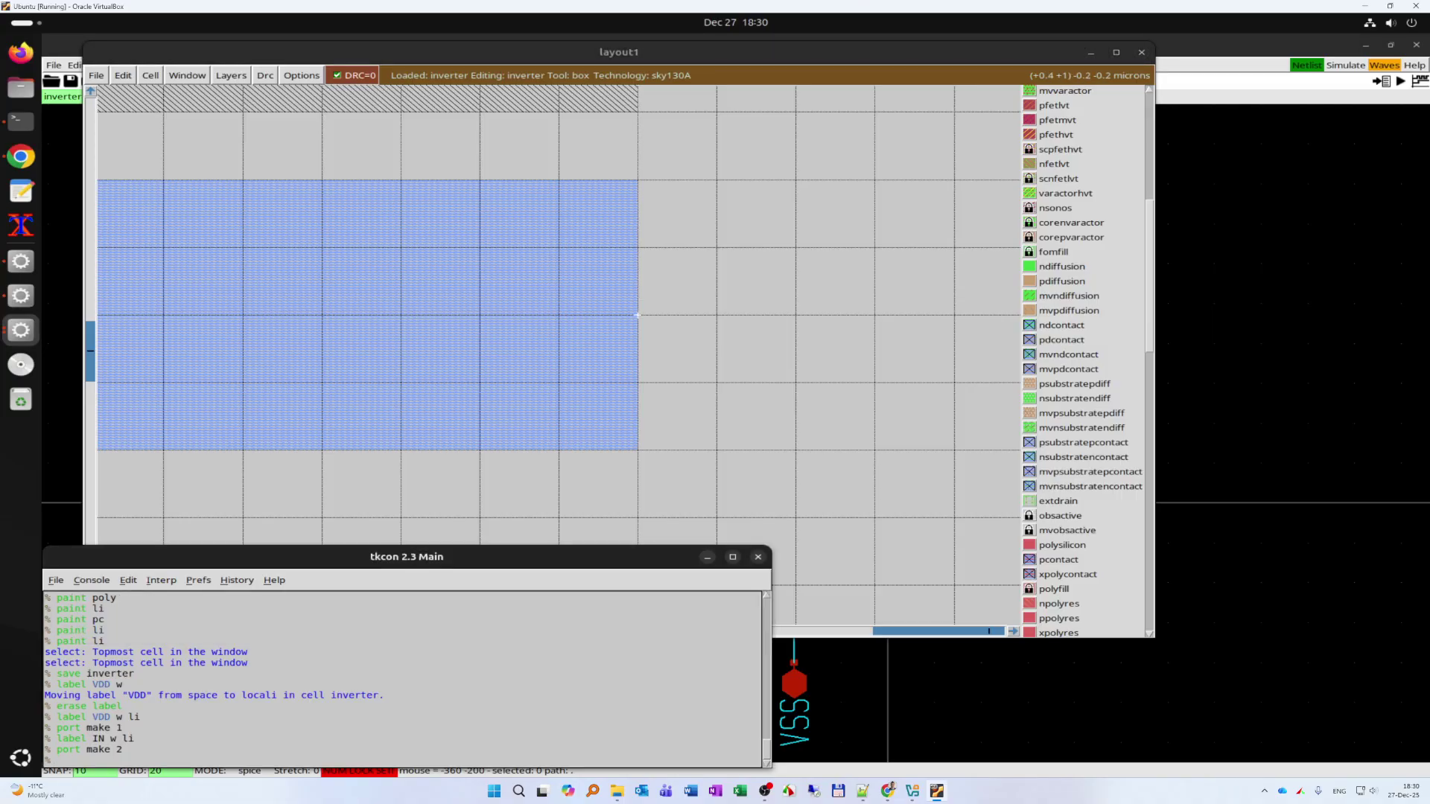
type("label OUT e")
key("Return")
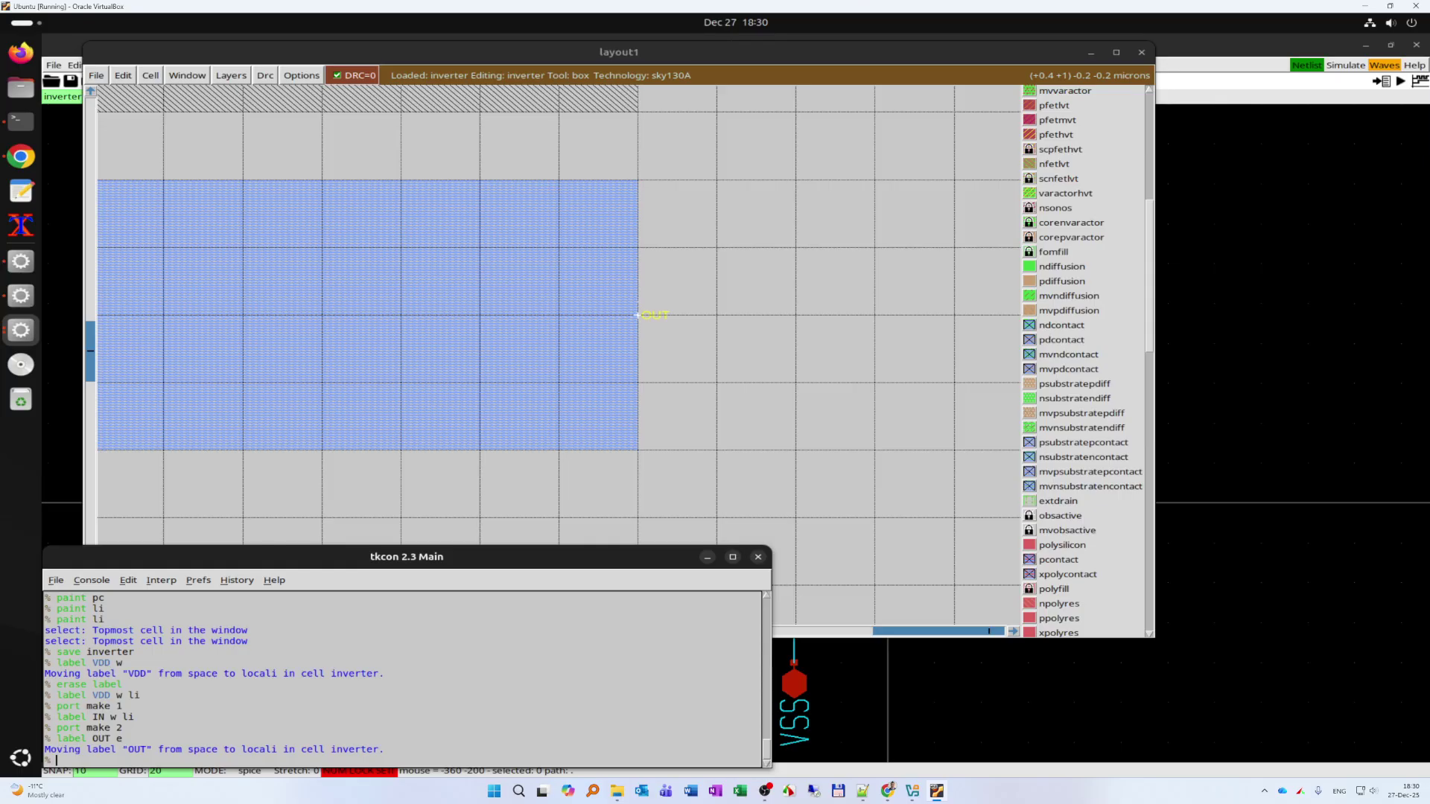
type("port make 3")
key("Return")
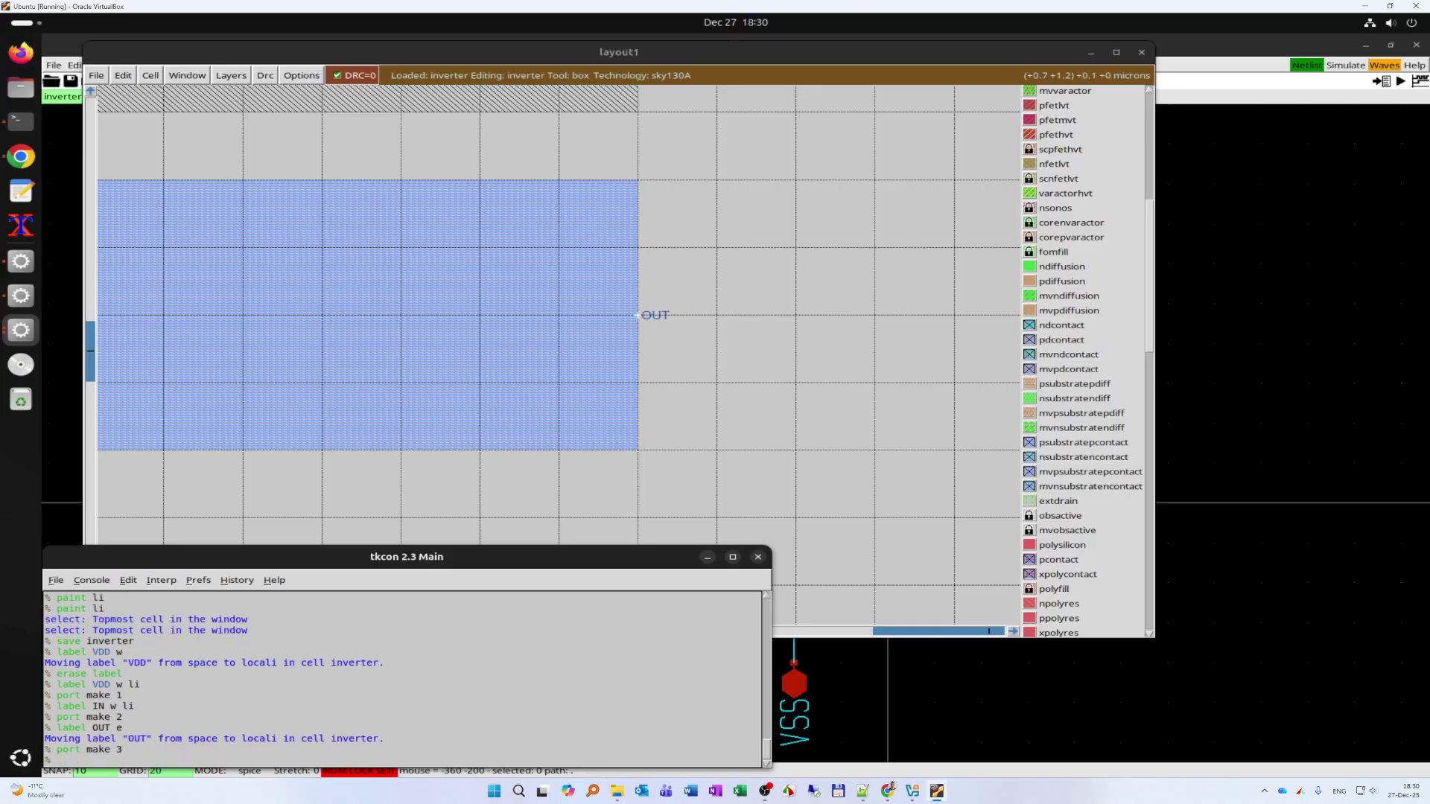
- Zoom in on the substrate tap beside the NMOS source and place a point-sized box on its outer li edge
left_click(637, 315)
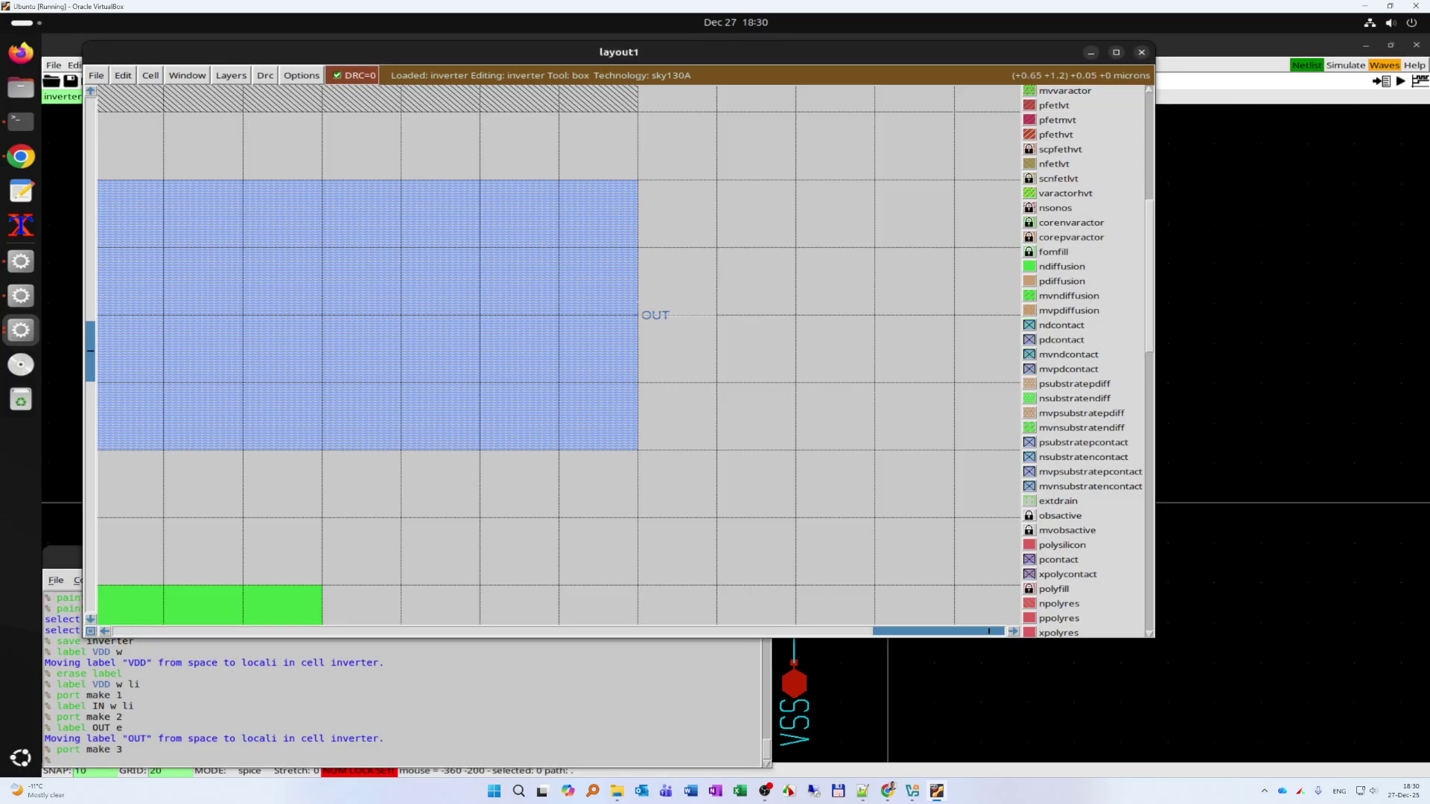
left_click(626, 375)
key("shift+z")
key("shift+z")
key("shift+z")
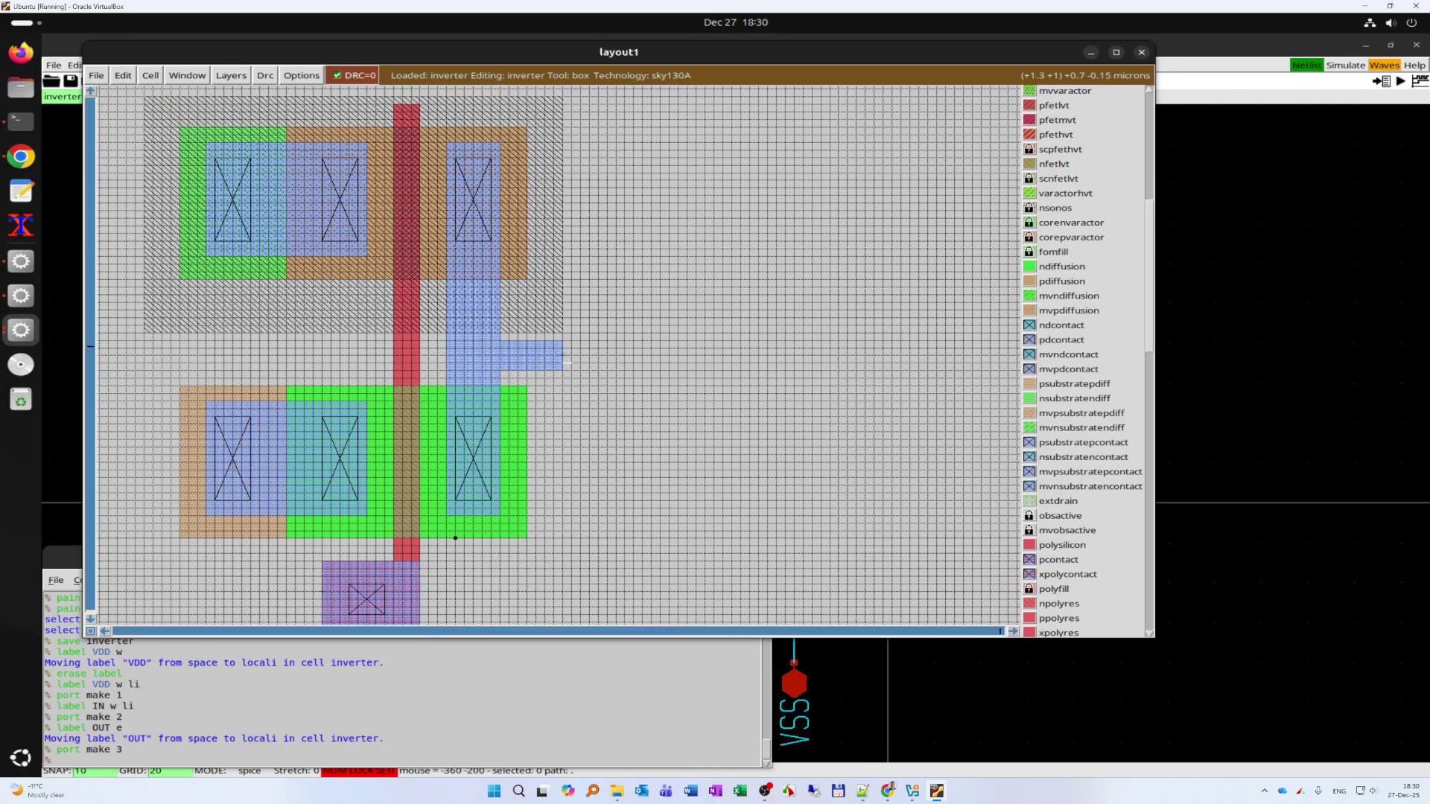
scroll(686, 387, "down", 2)
left_click(189, 450)
right_click(223, 388)
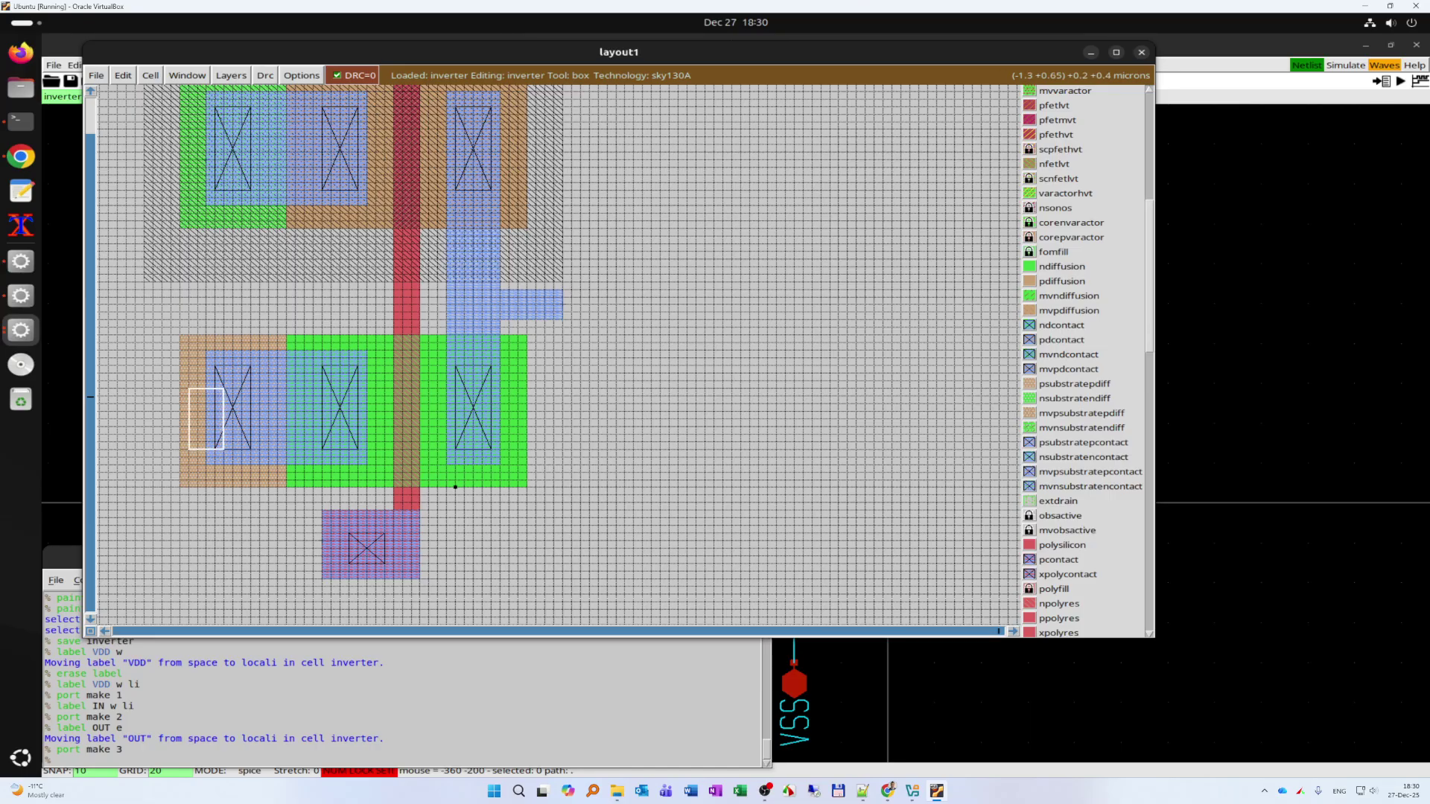
key("z")
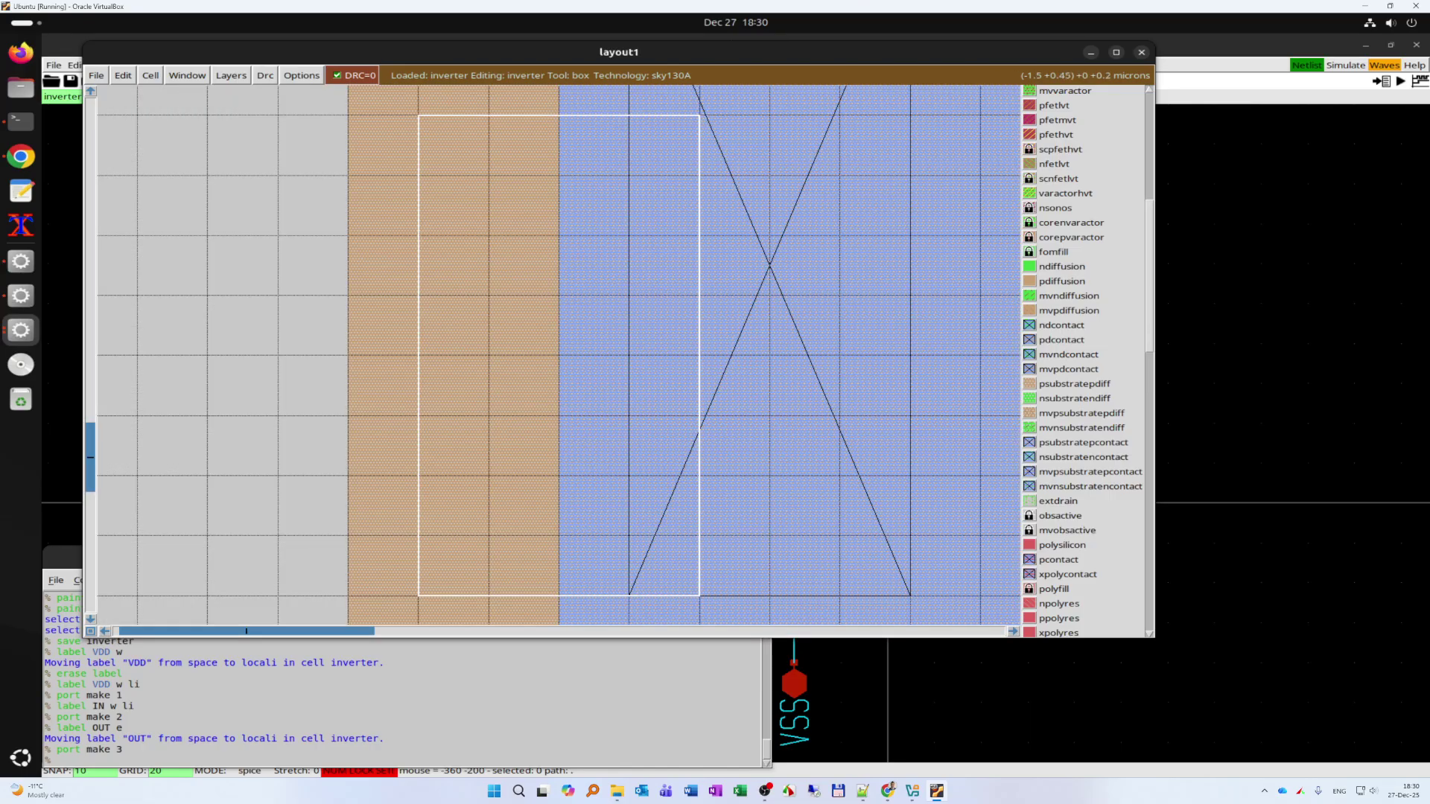
left_click(559, 356)
right_click(559, 356)
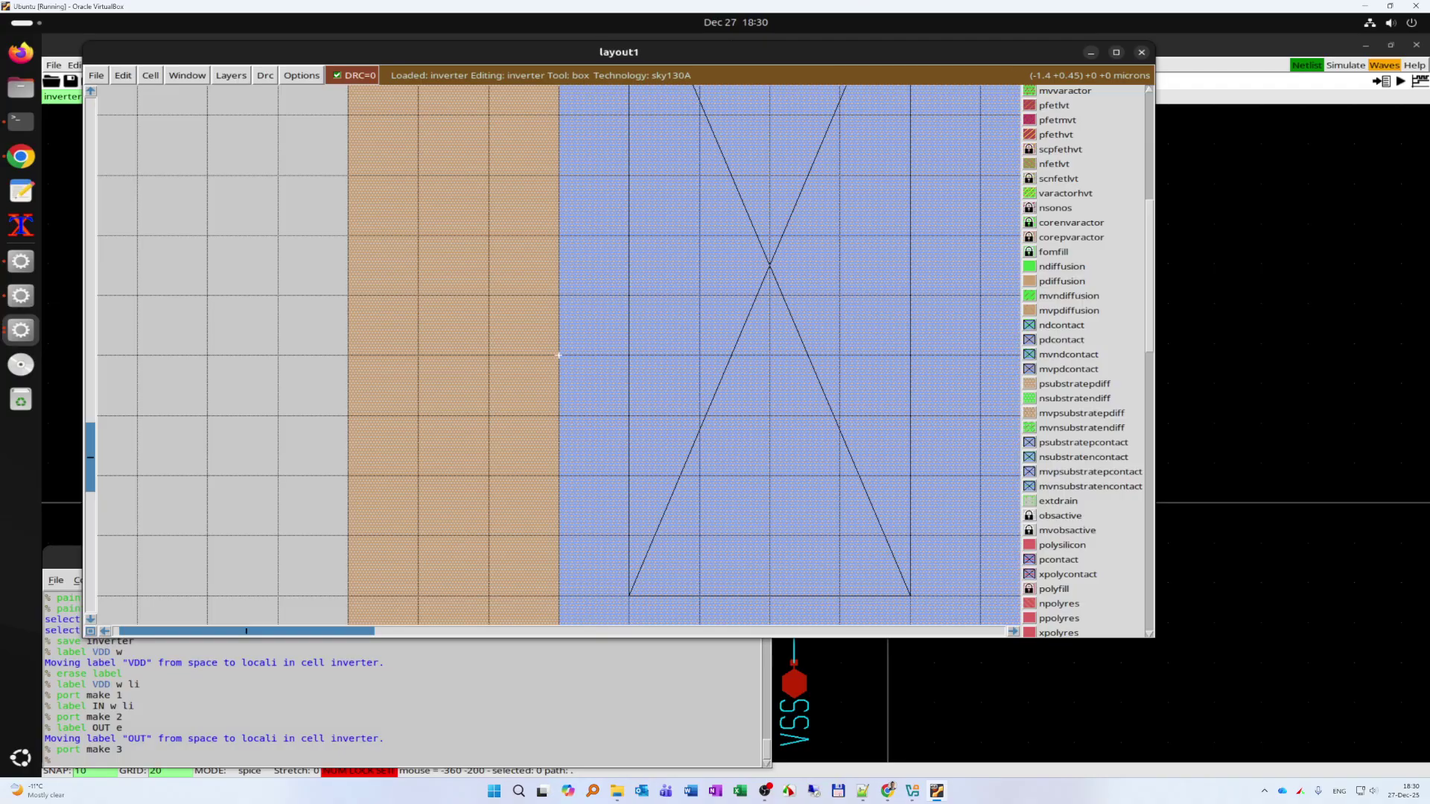
- Label the substrate tap's li edge with "label VSS w li" and make it port 4
left_click(104, 760)
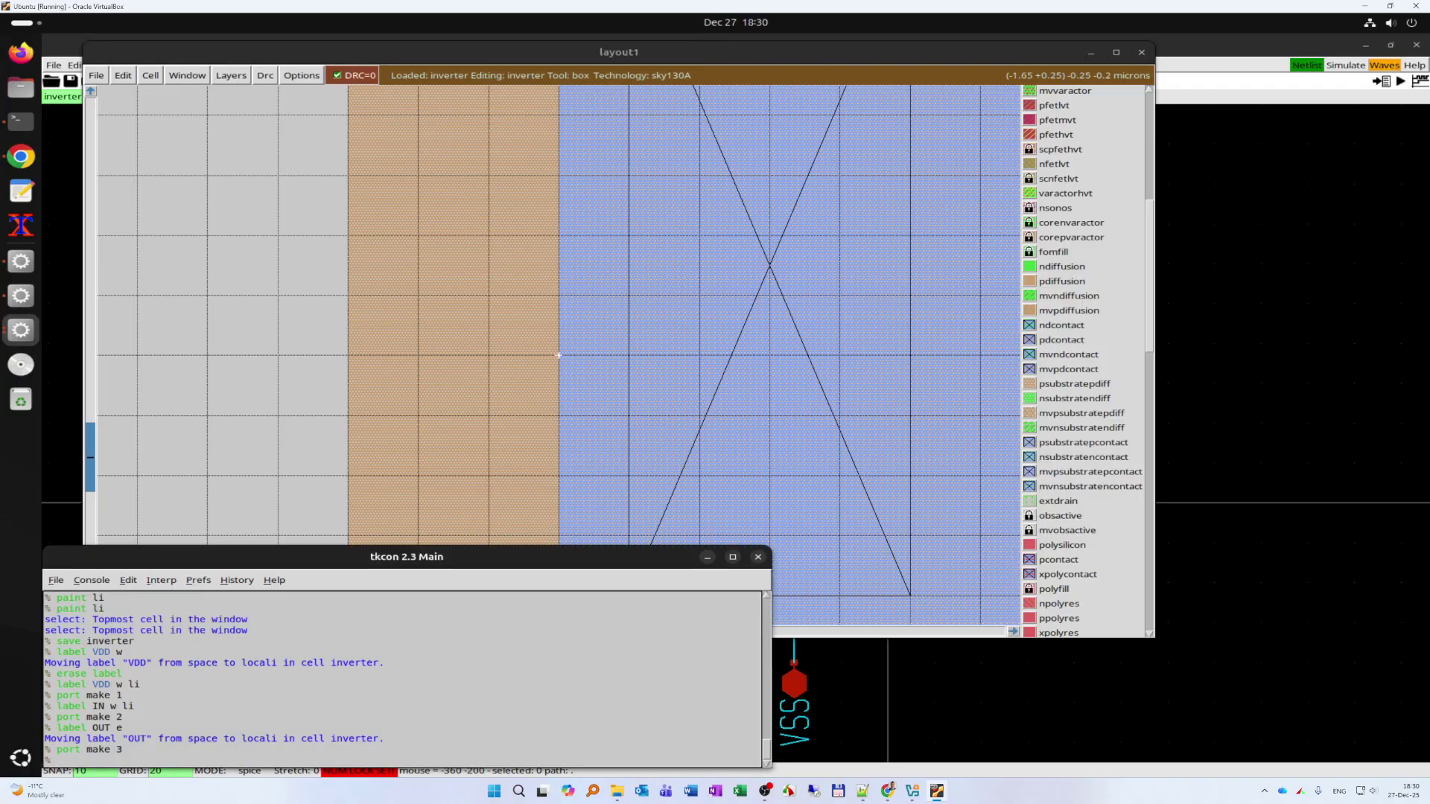
type("label VSS w li")
key("Return")
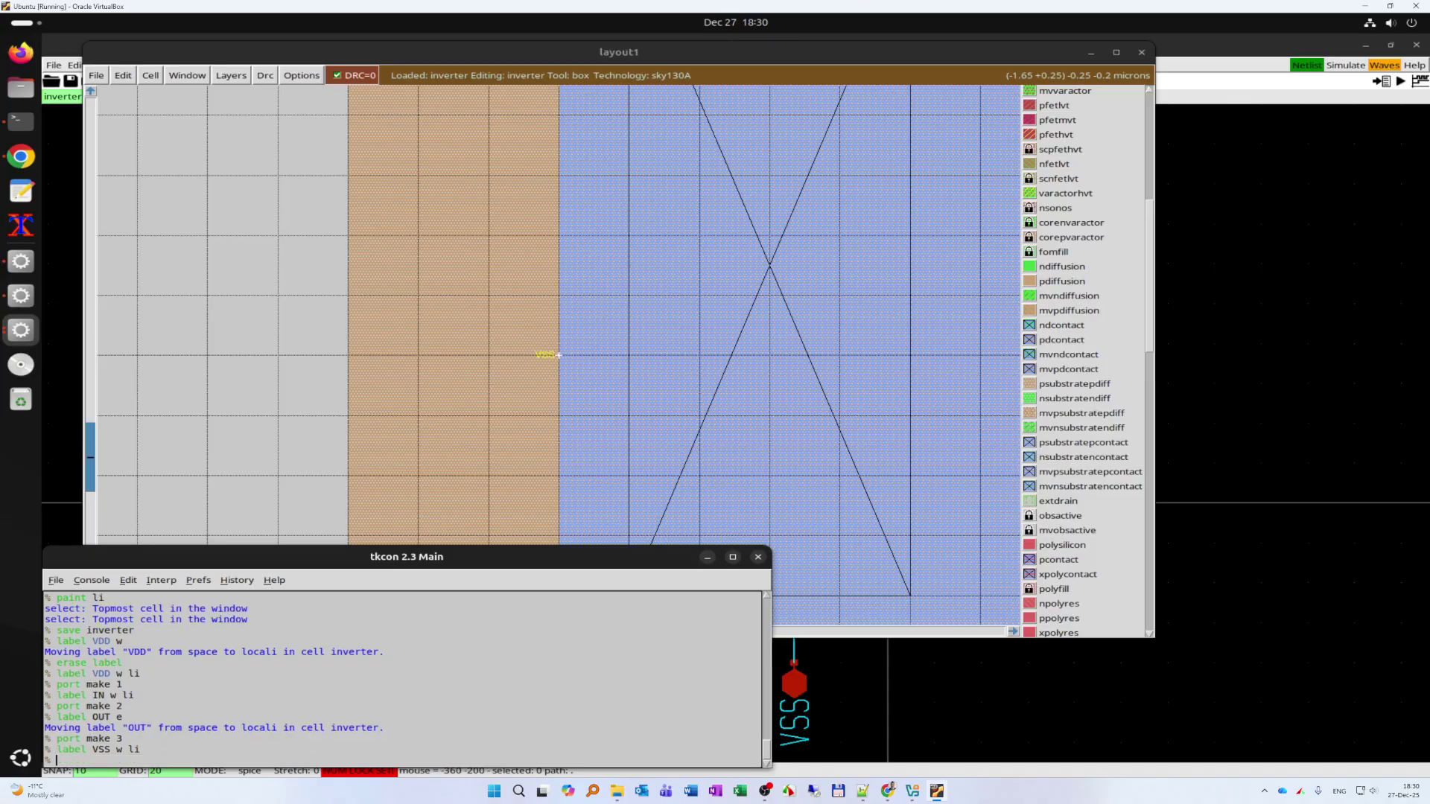
type("make port 4")
key("Return")
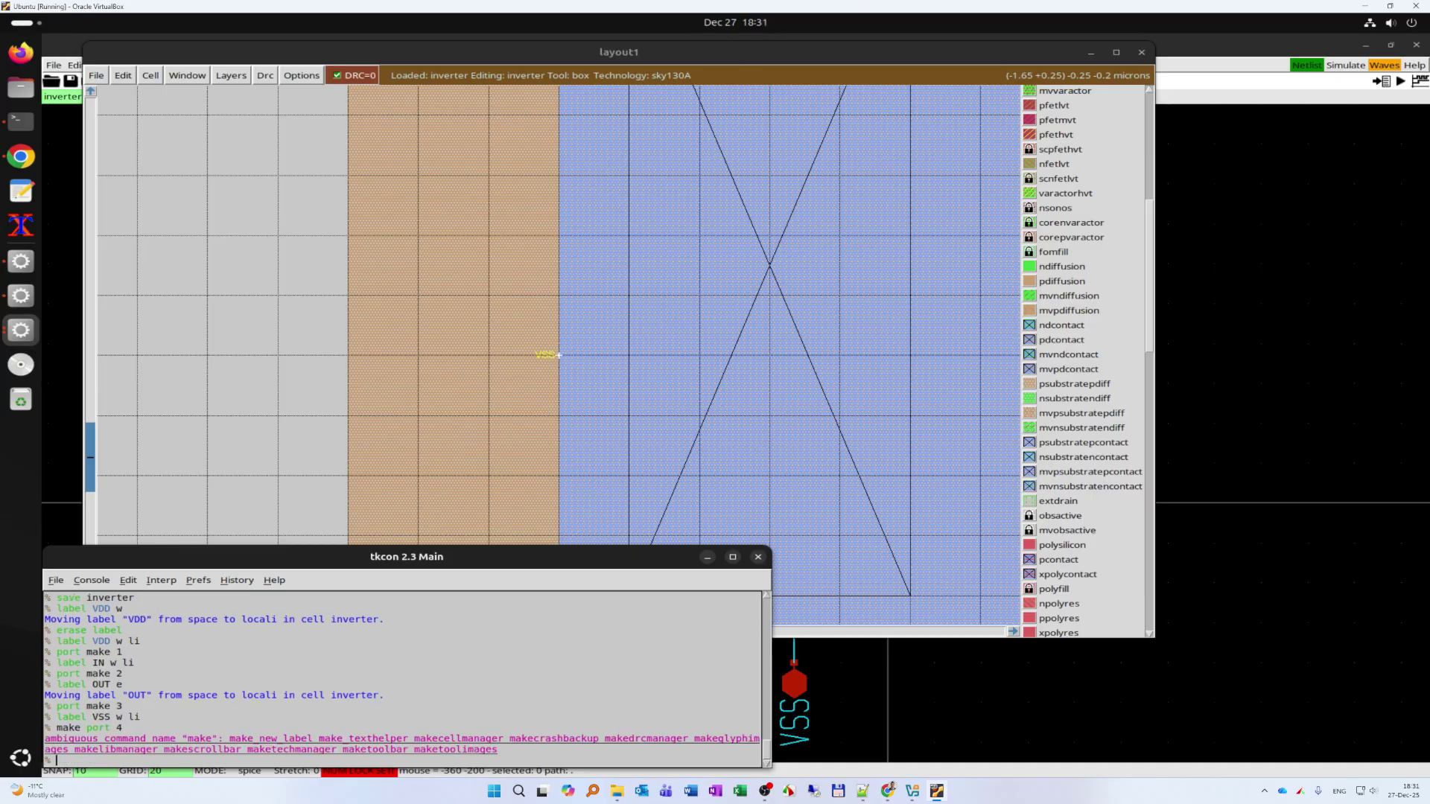
type("port make 4")
key("Return")
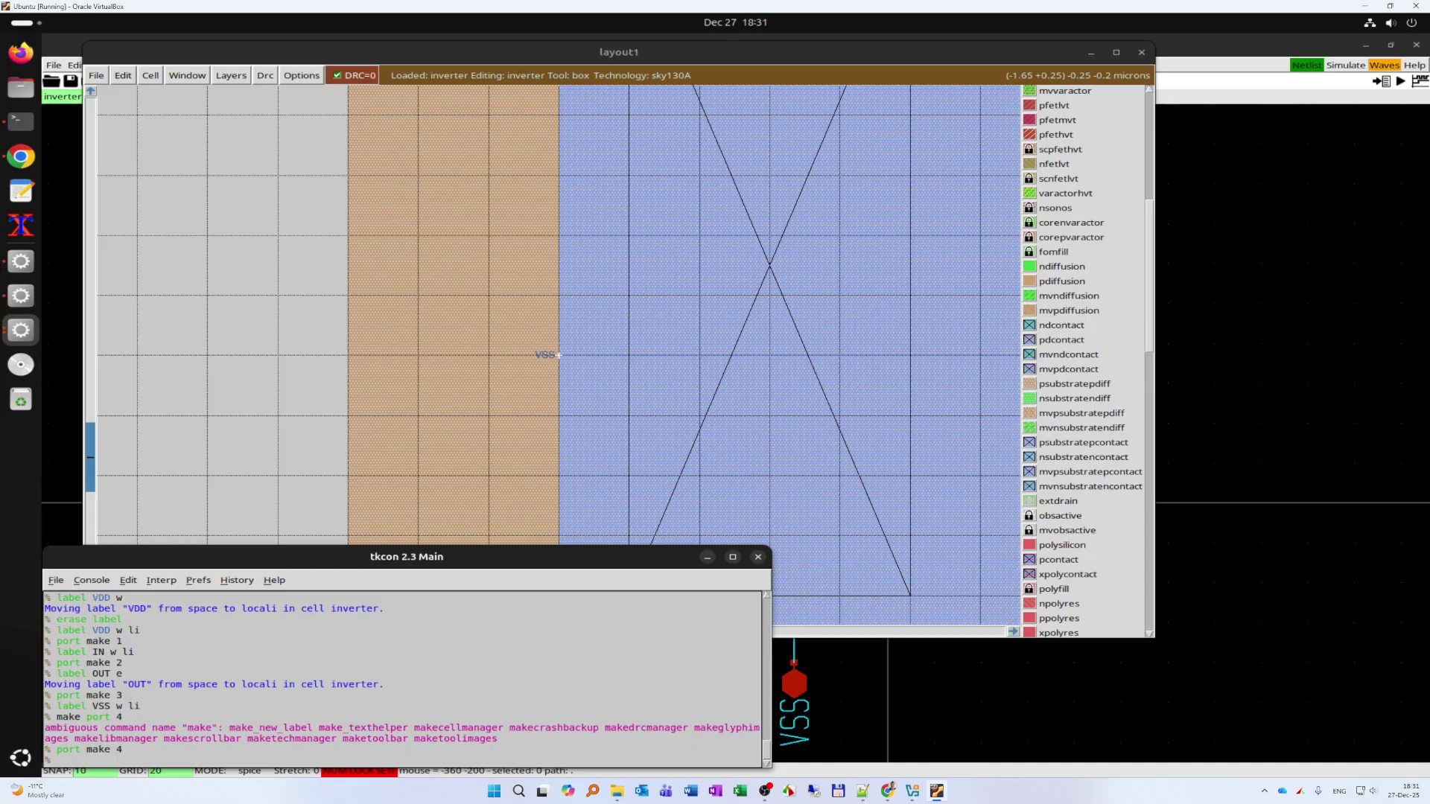
- Box the entire inverter layout and zoom the view to it
left_click(278, 354)
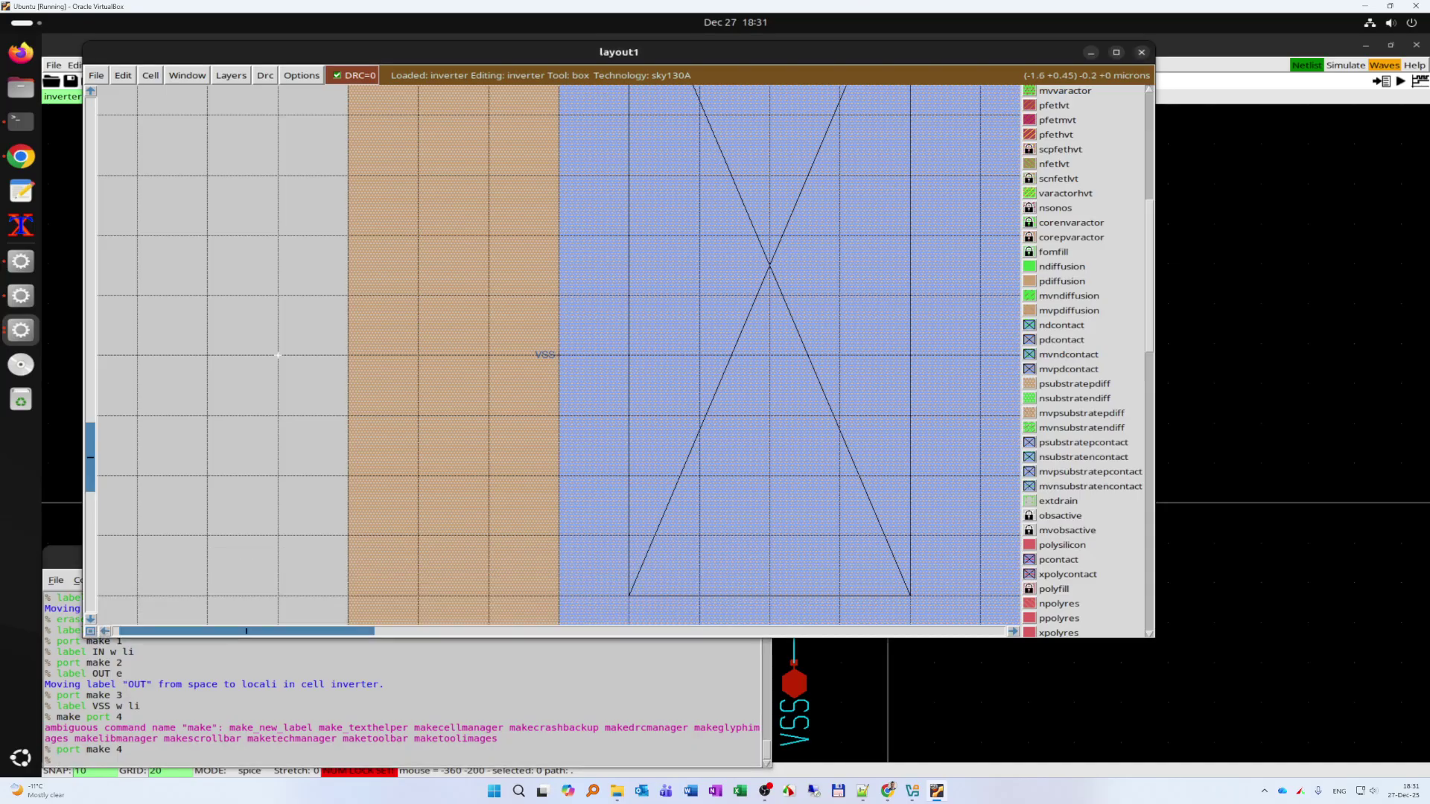
key("v")
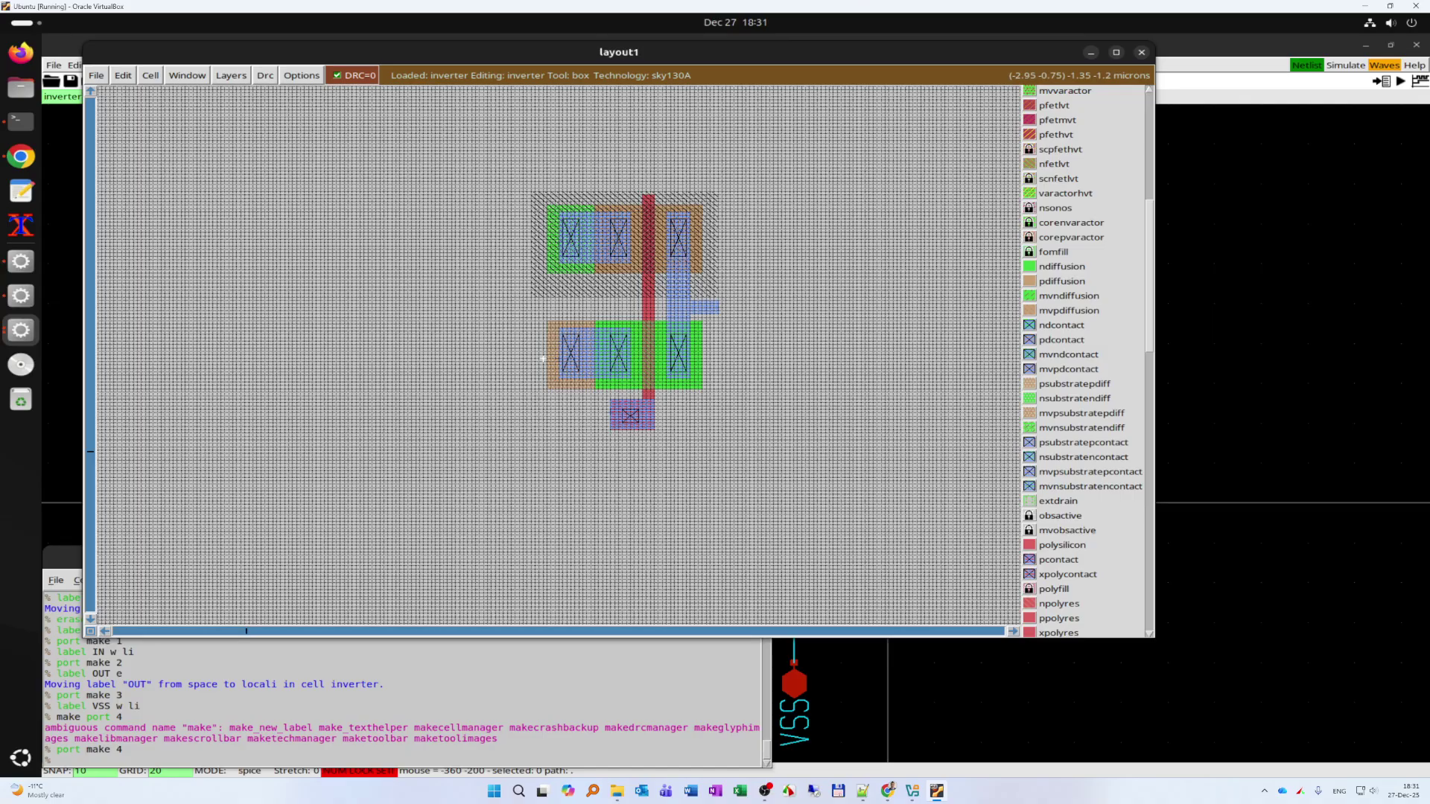
left_click(527, 437)
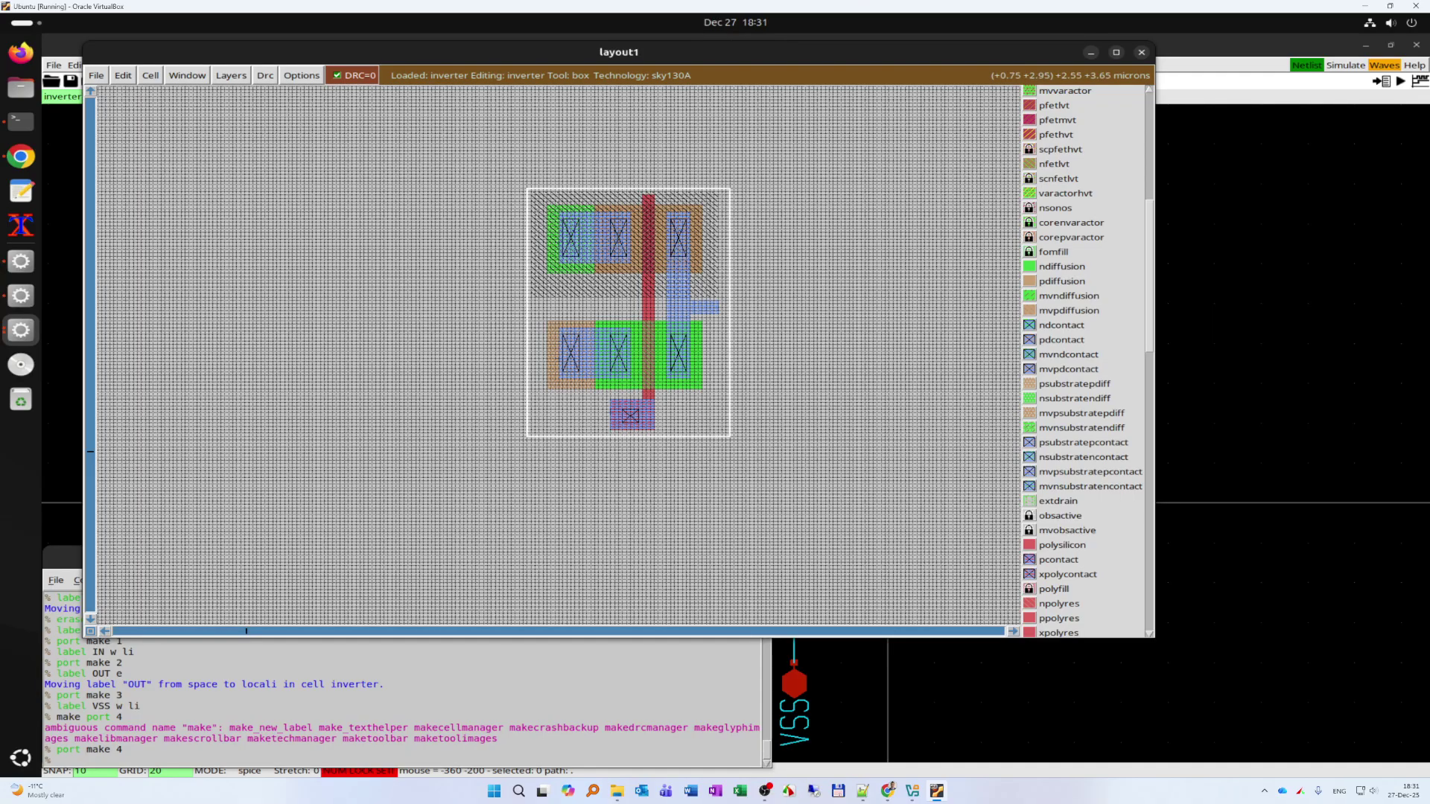
key("z")
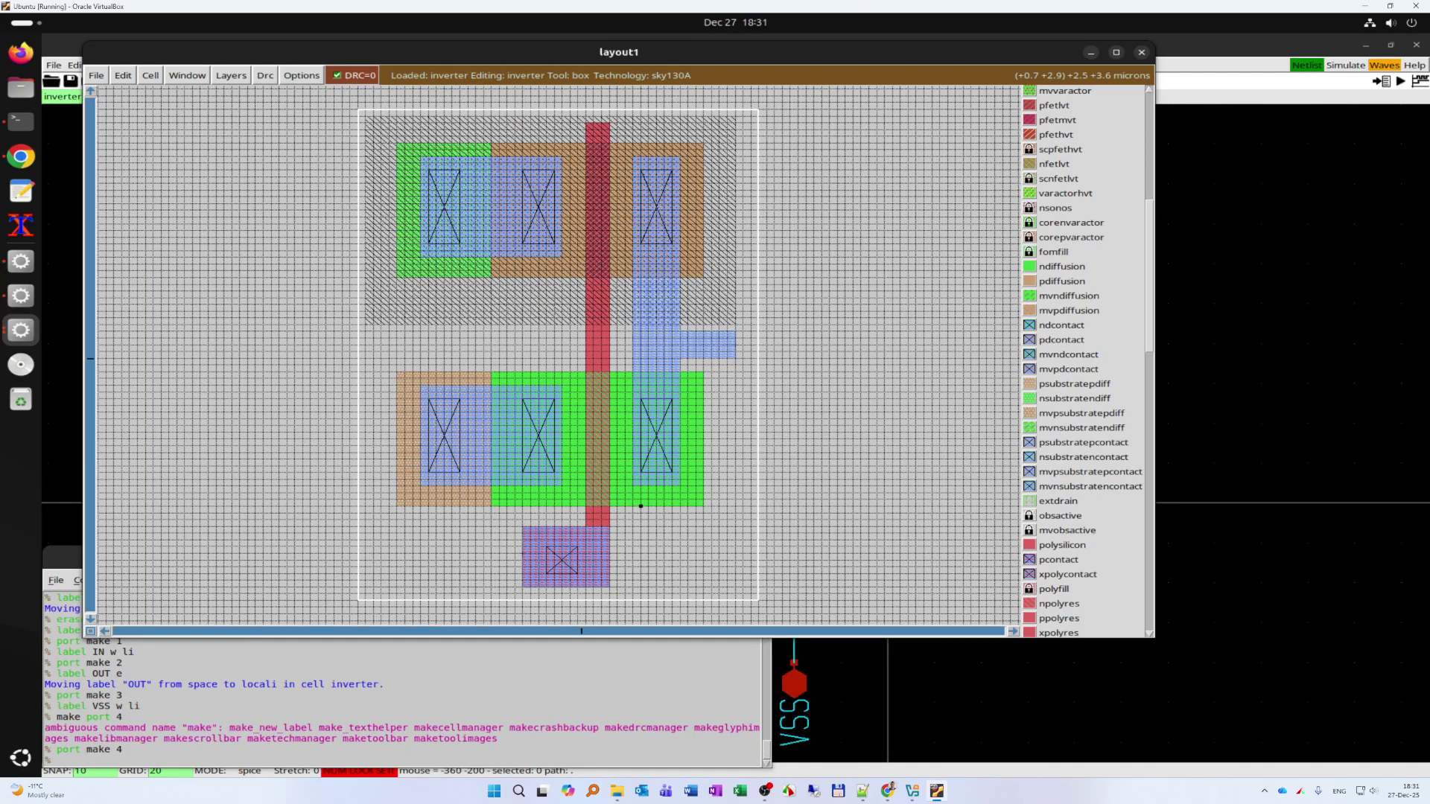
- Select the topmost inverter cell and save the layout with the console command "save"
key("i")
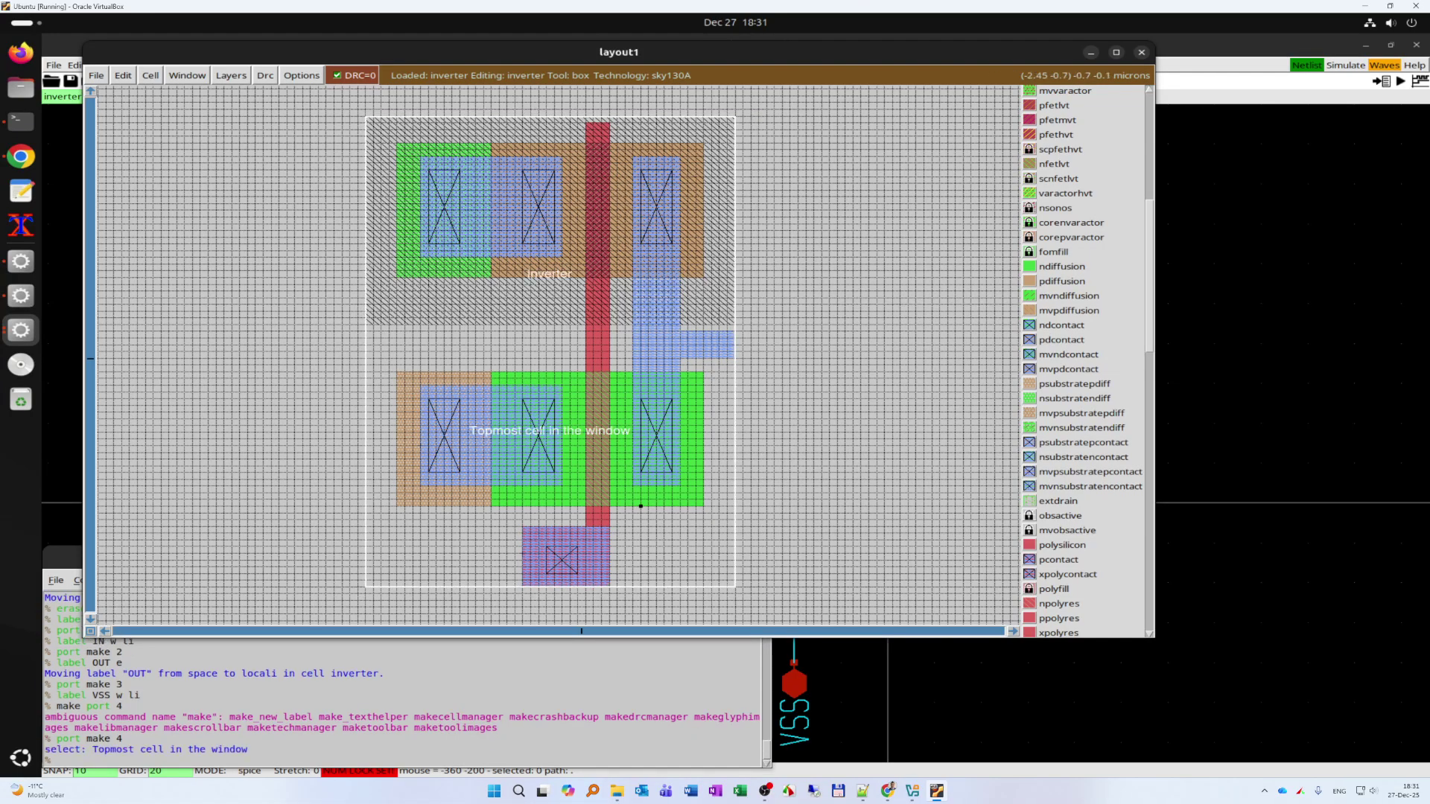
left_click(57, 761)
type("save")
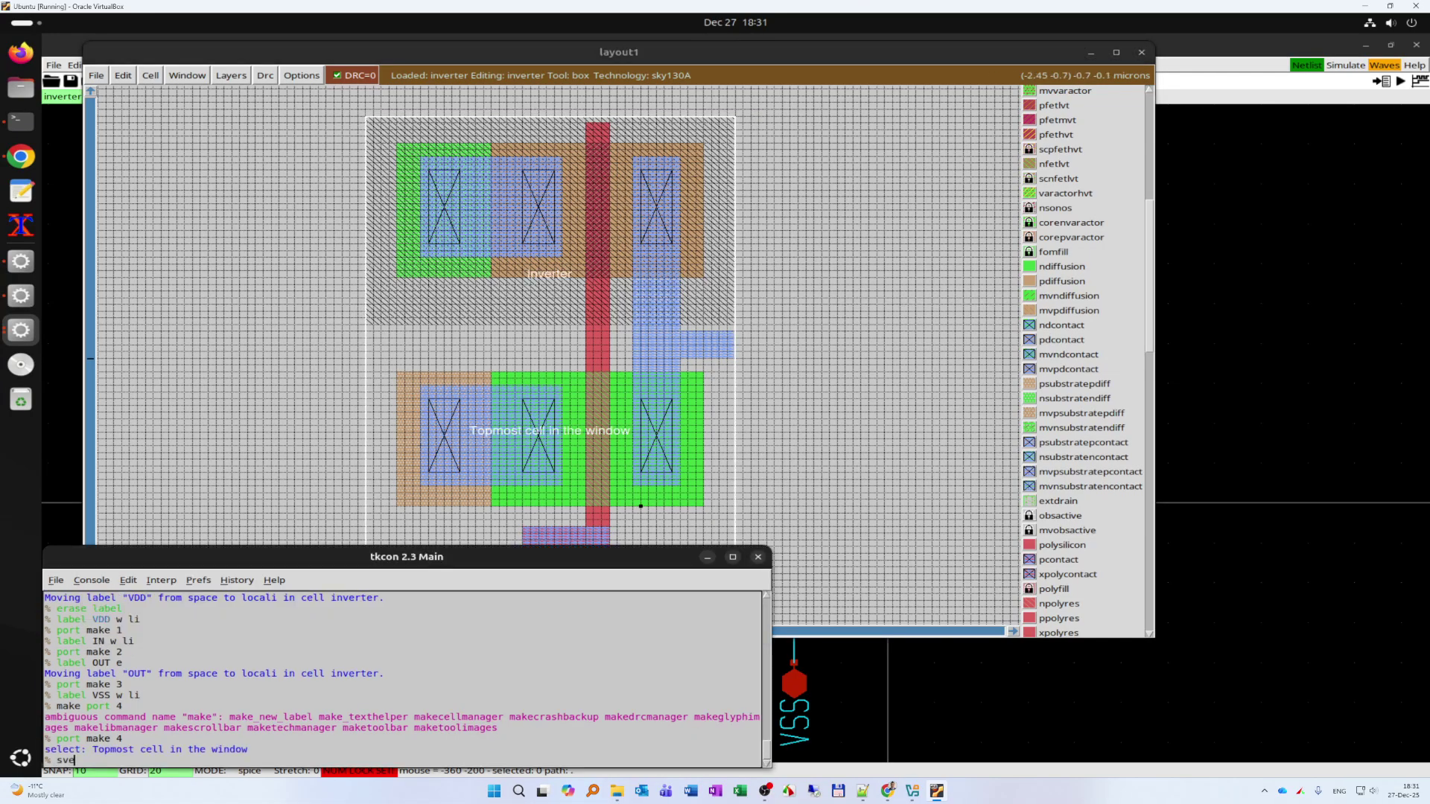
key("Return")
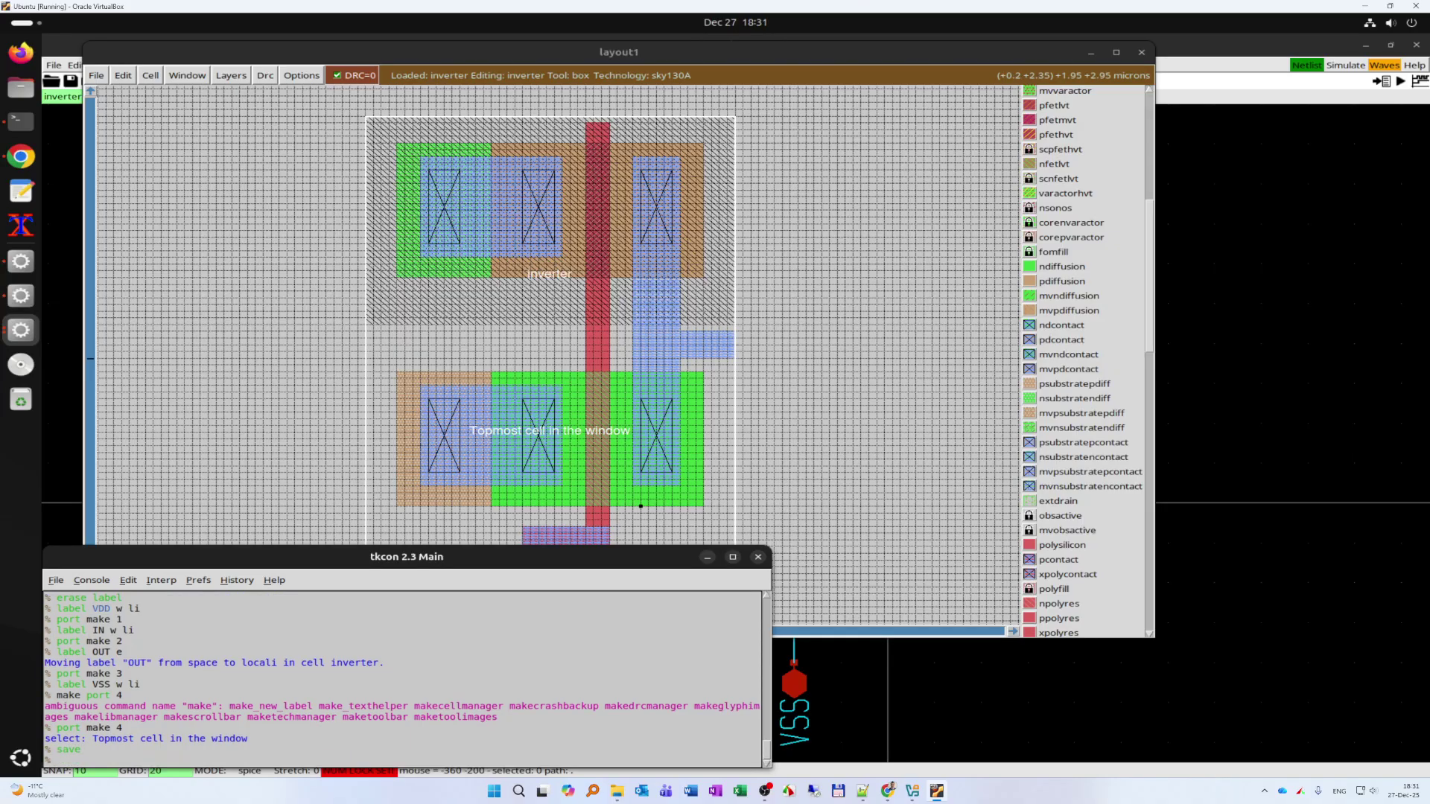
- Zoom in on the PMOS-side tap and the polysilicon gate contact to check the VDD and IN labels
left_click(791, 223)
left_click(381, 269)
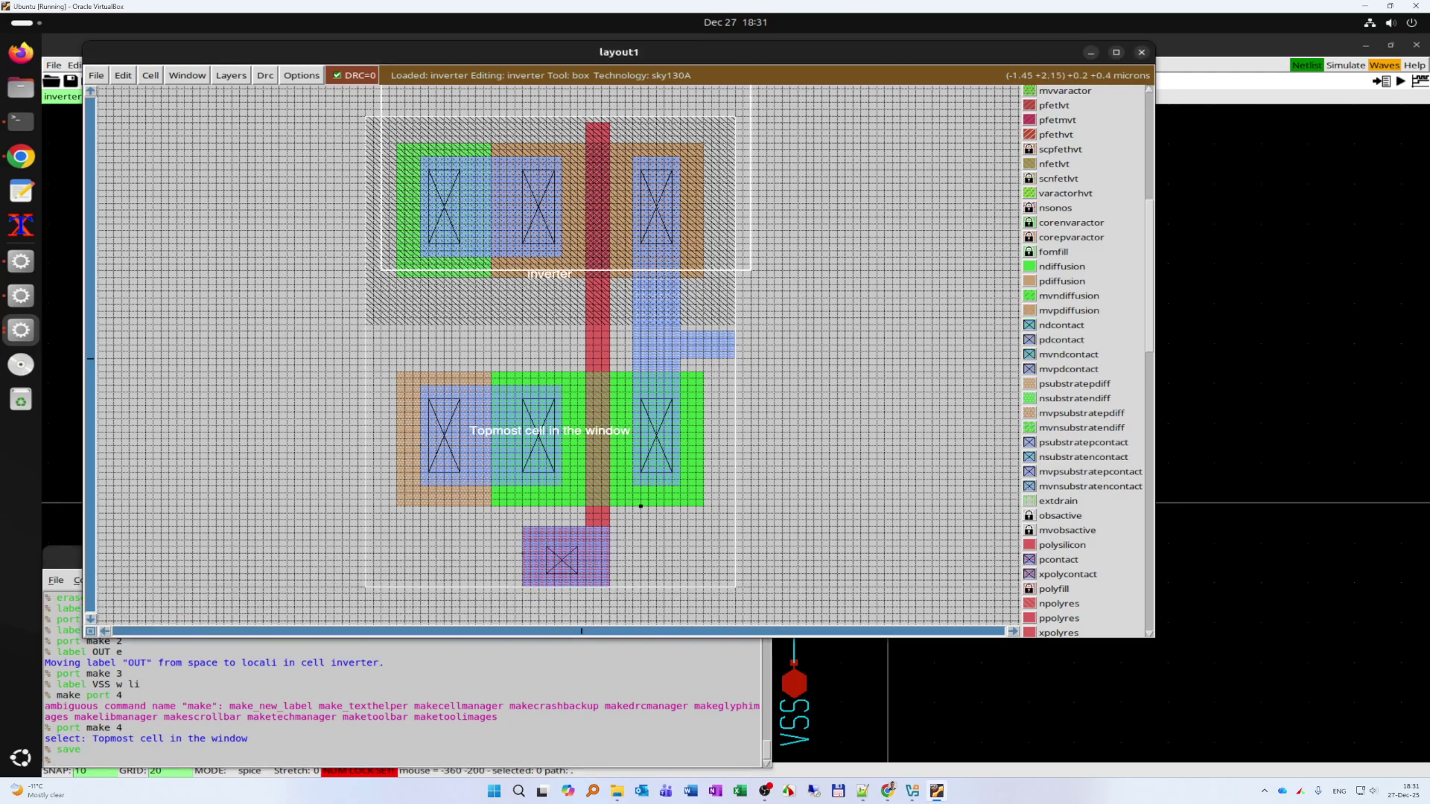
right_click(420, 183)
right_click(444, 183)
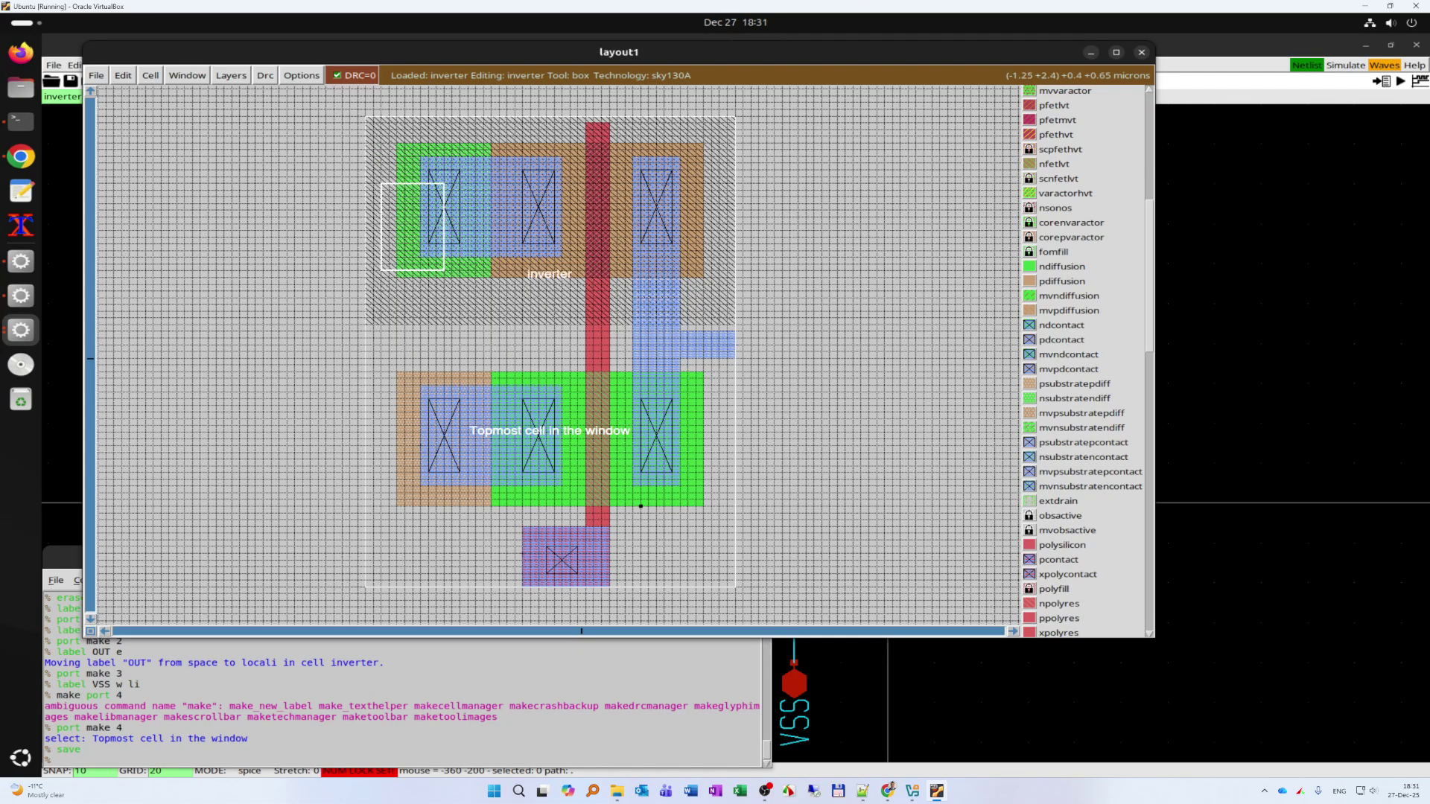
key("z")
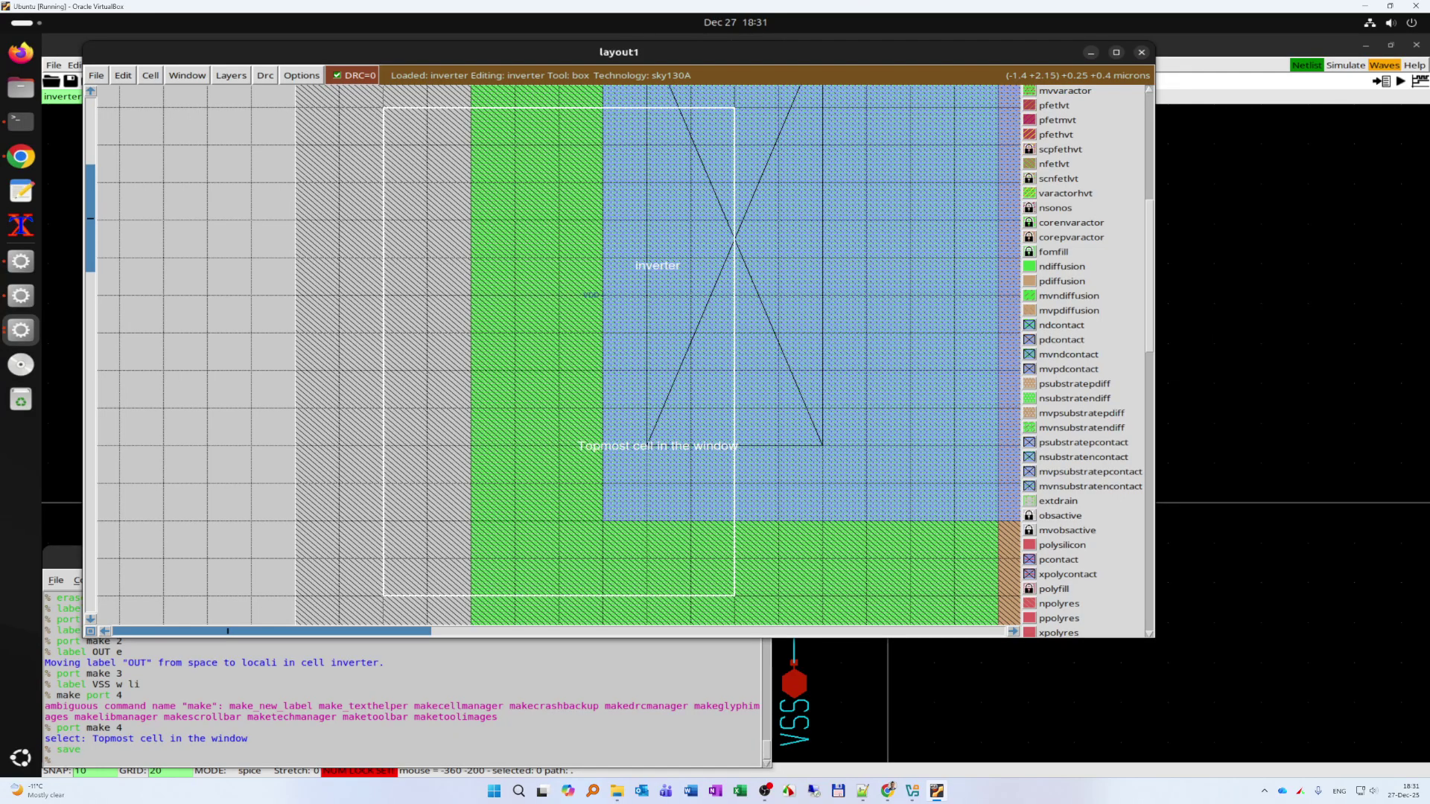
key("shift+z")
key("shift+z")
key("shift+z")
key("Down")
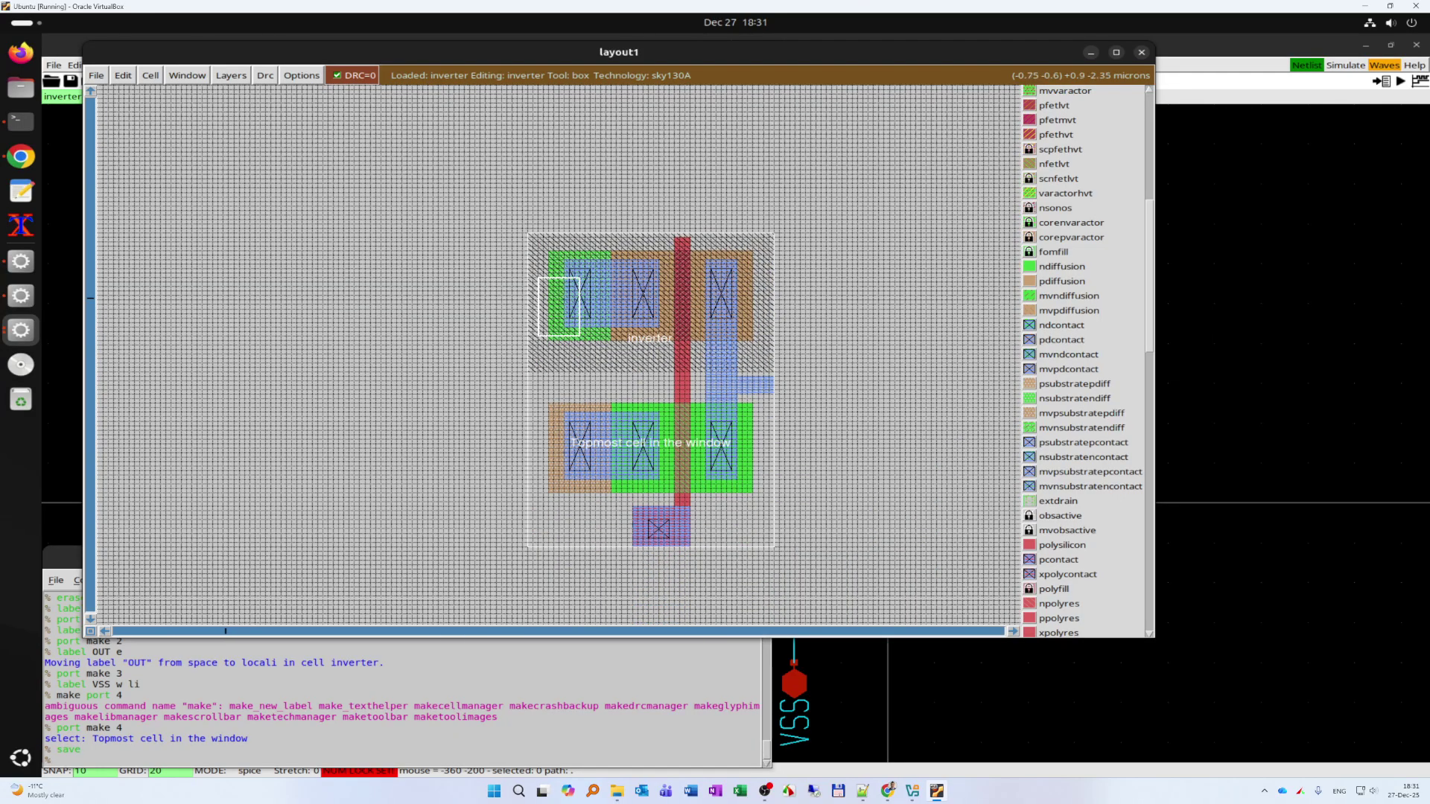
left_click(622, 552)
key("z")
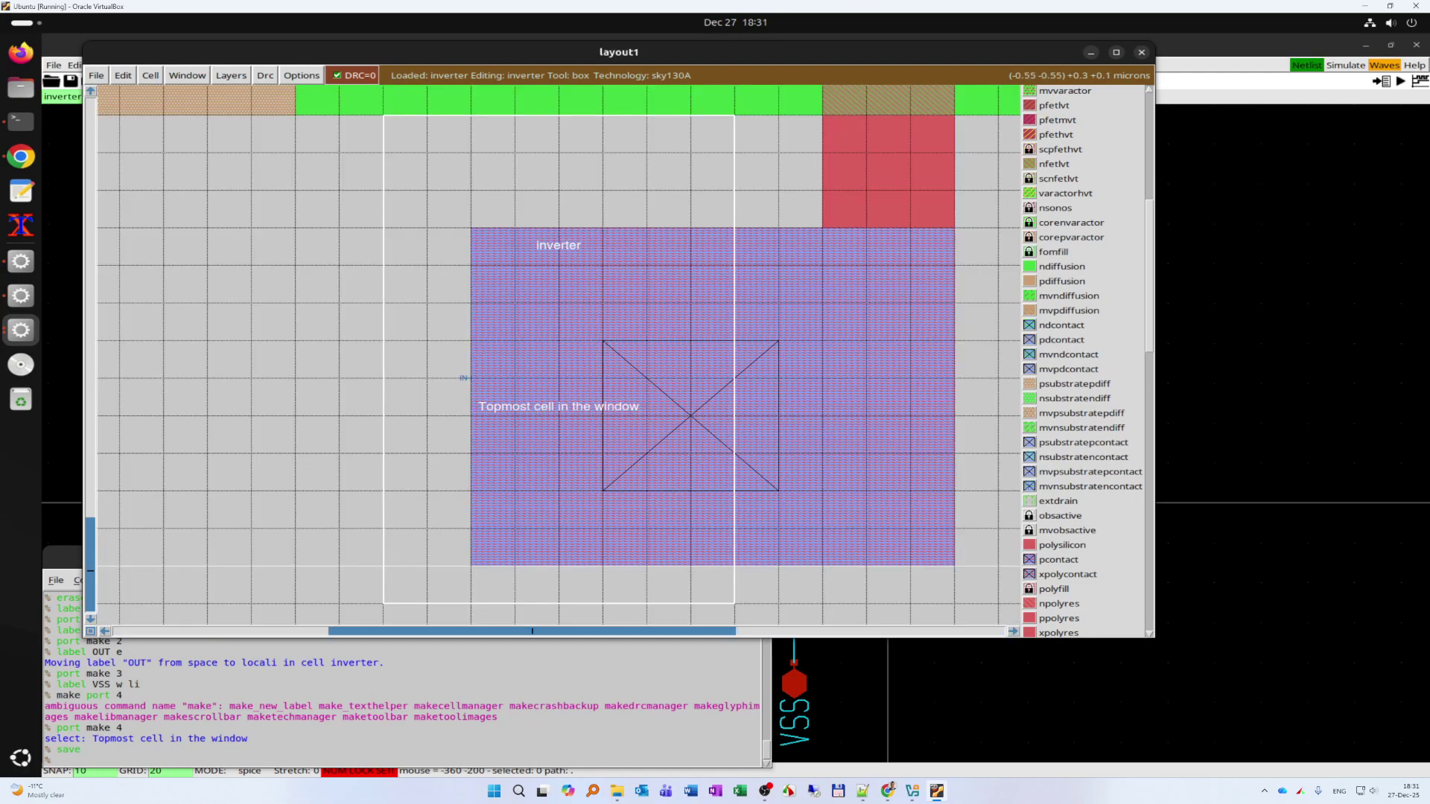
key("shift+z")
key("shift+z")
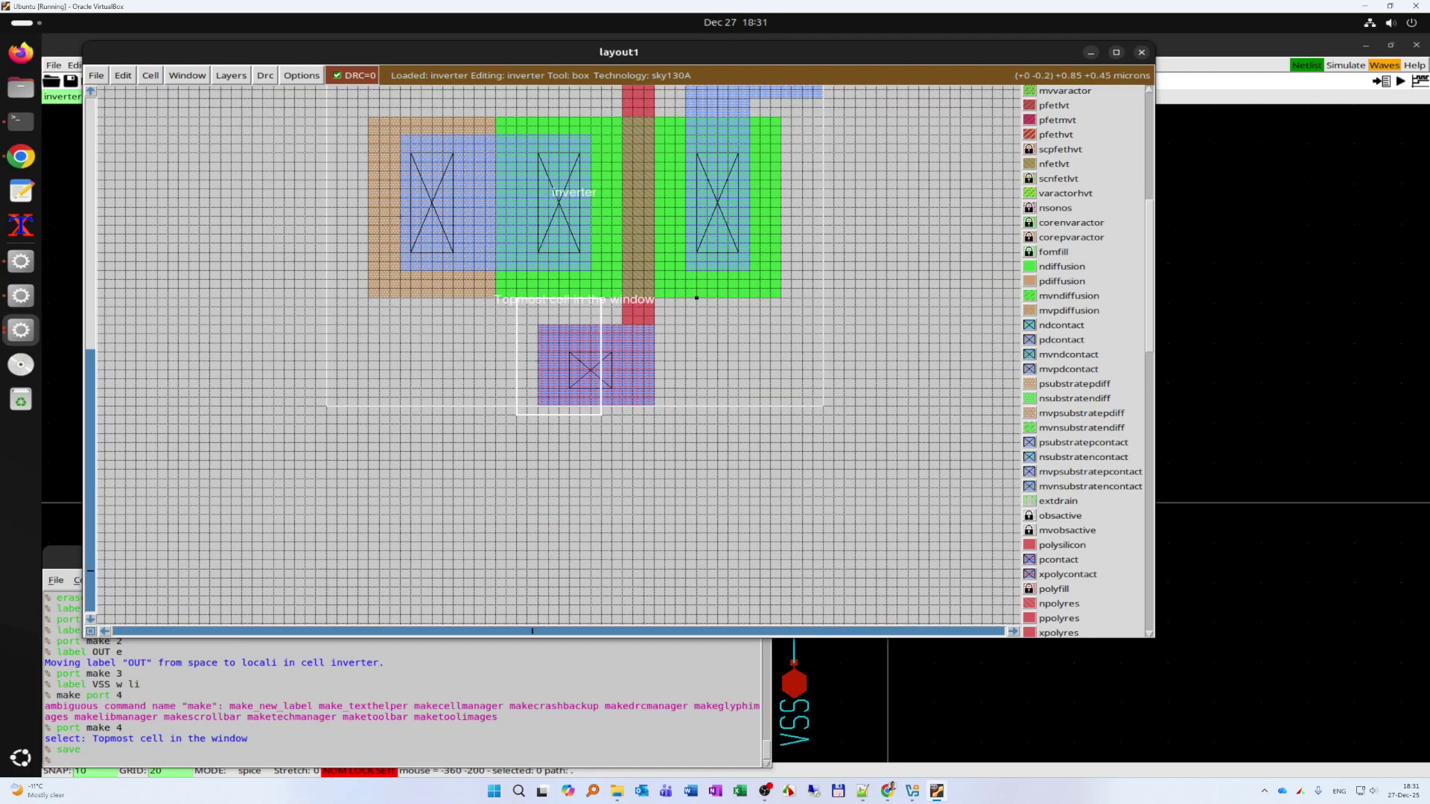
- Zoom in on the output stub and the NMOS-side substrate tap to check the OUT and VSS labels
scroll(559, 355, "up", 6)
left_click(803, 260)
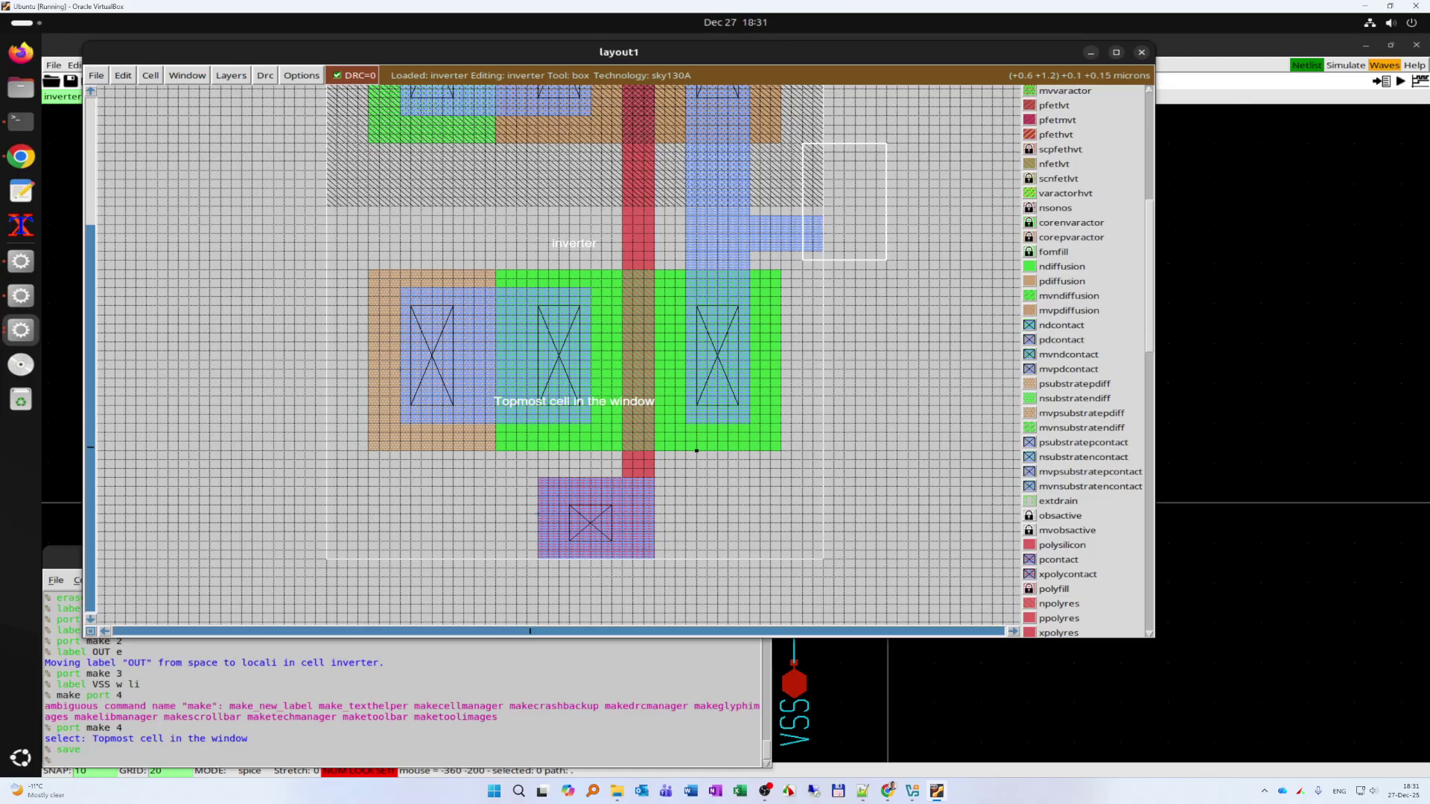
key("z")
key("m")
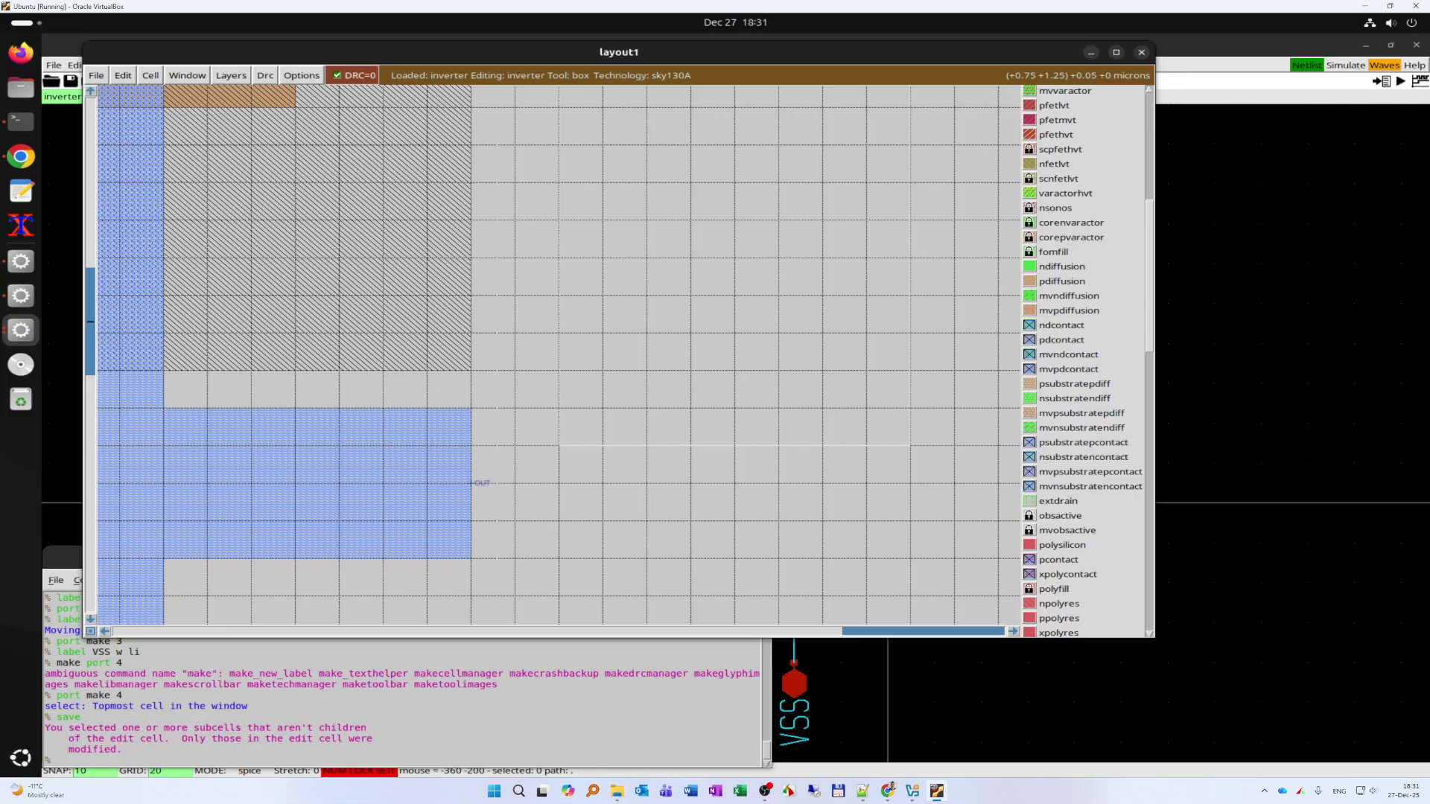
key("ctrl+z")
left_click(516, 445)
key("ctrl+z")
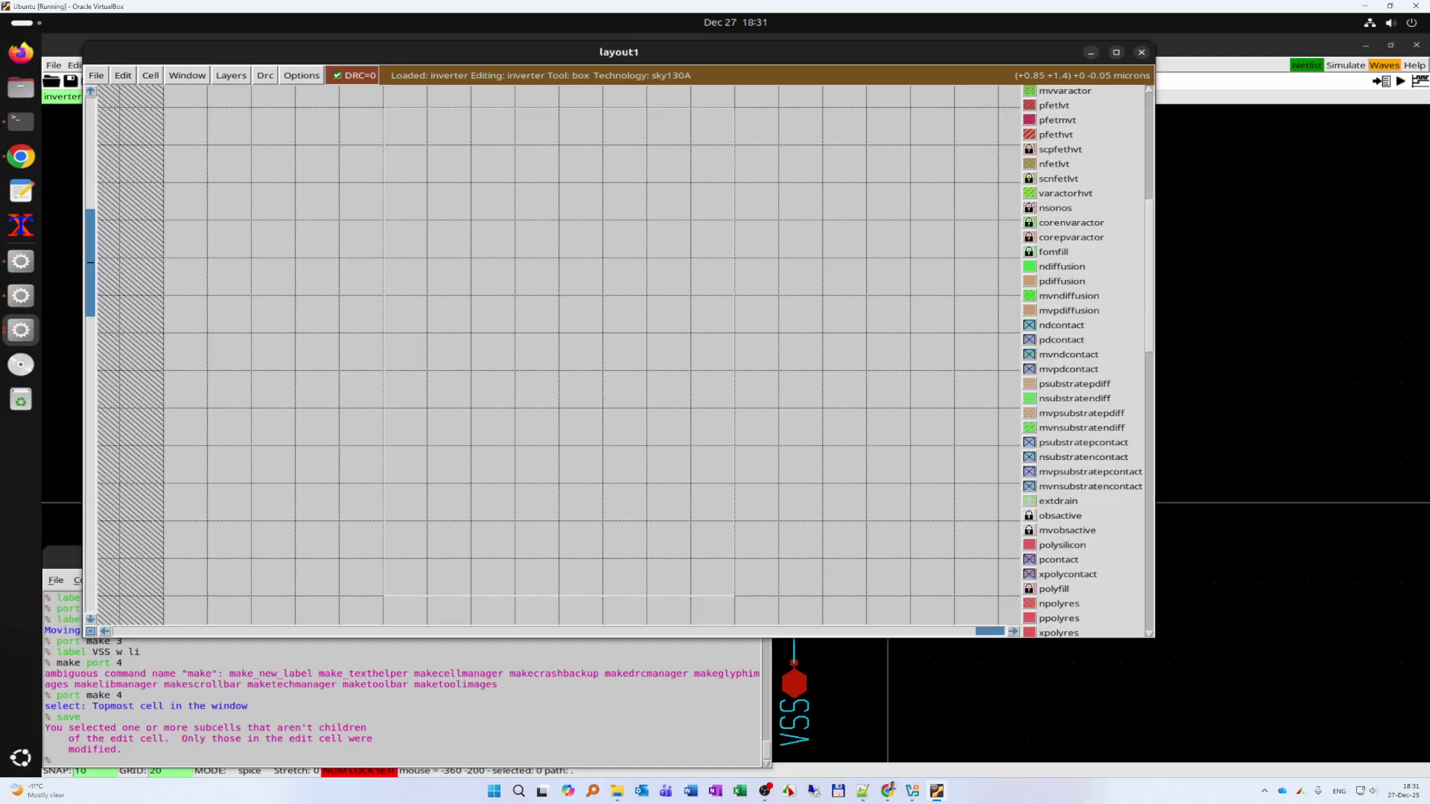
key("shift+z")
key("shift+z")
key("shift+z")
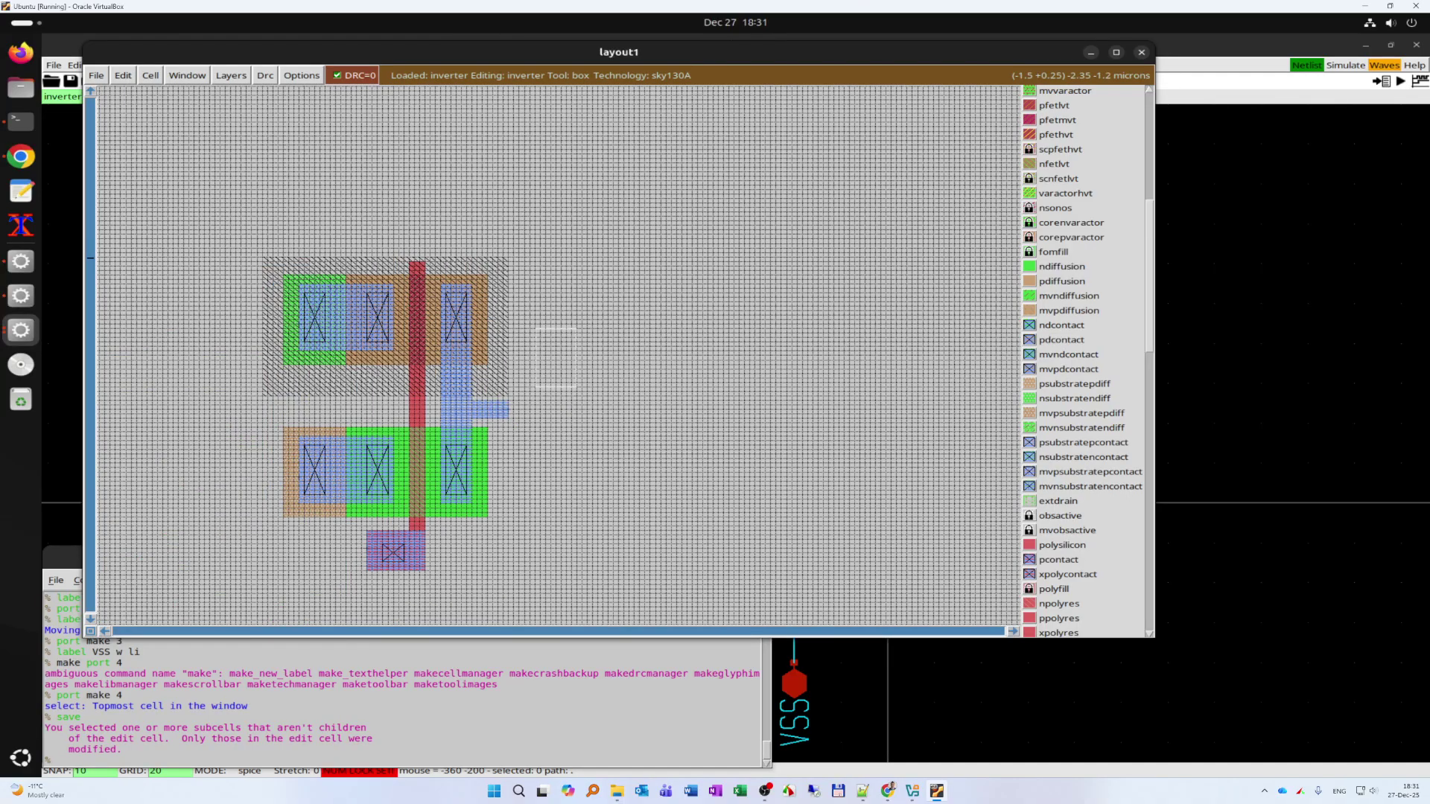
left_click(288, 494)
key("ctrl+z")
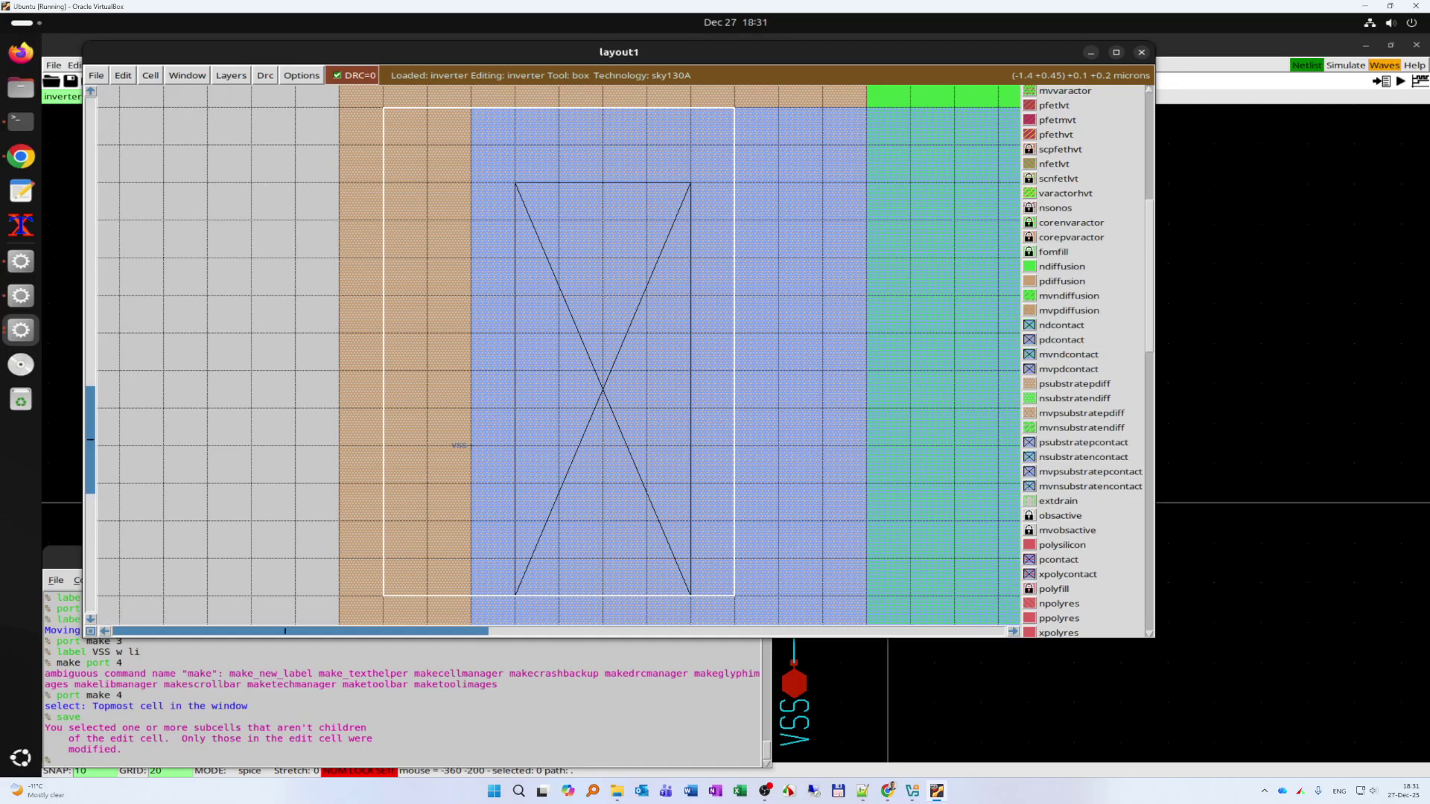
left_click(252, 370)
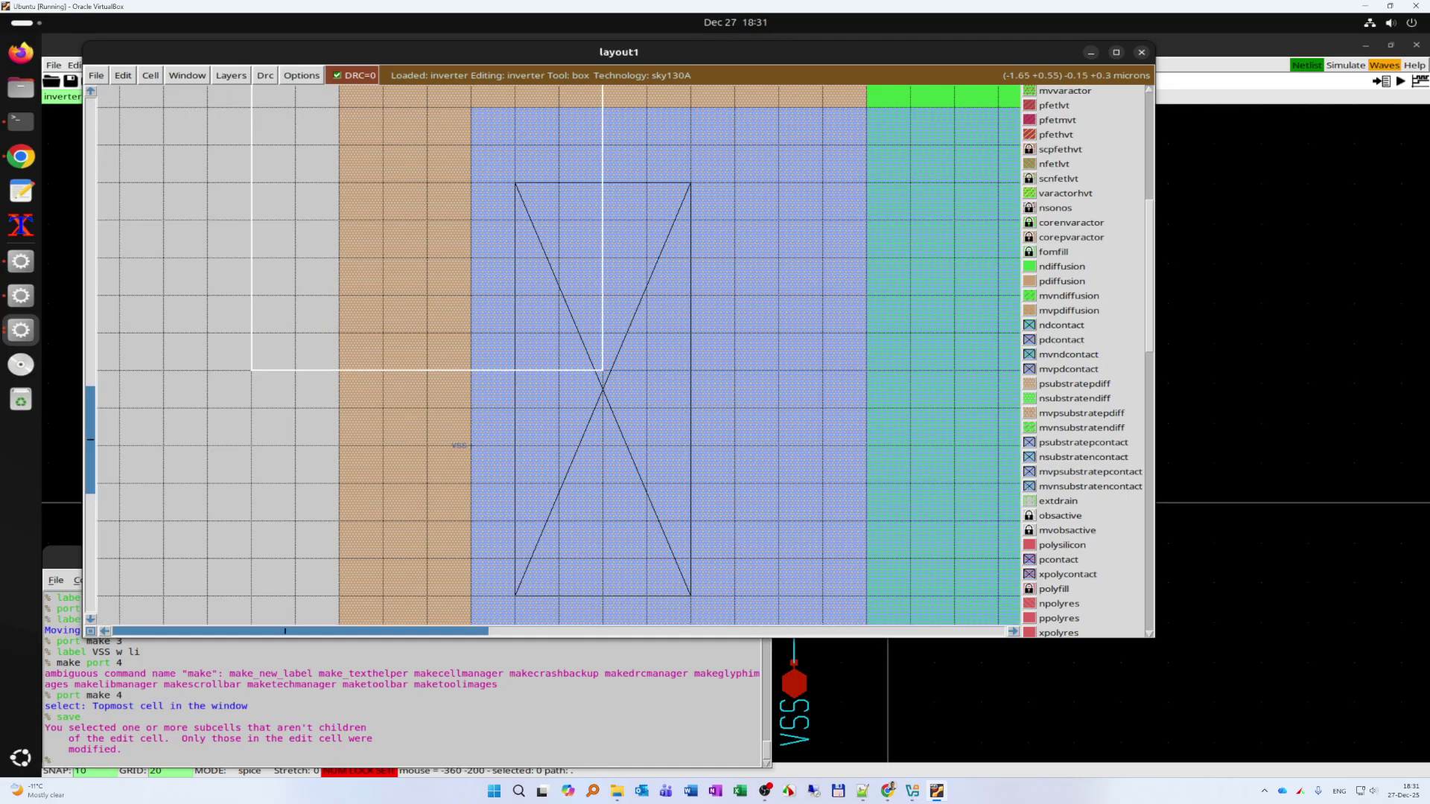
key("v")
- Box the entire inverter layout, fit the view to it and select the topmost cell
left_click(433, 469)
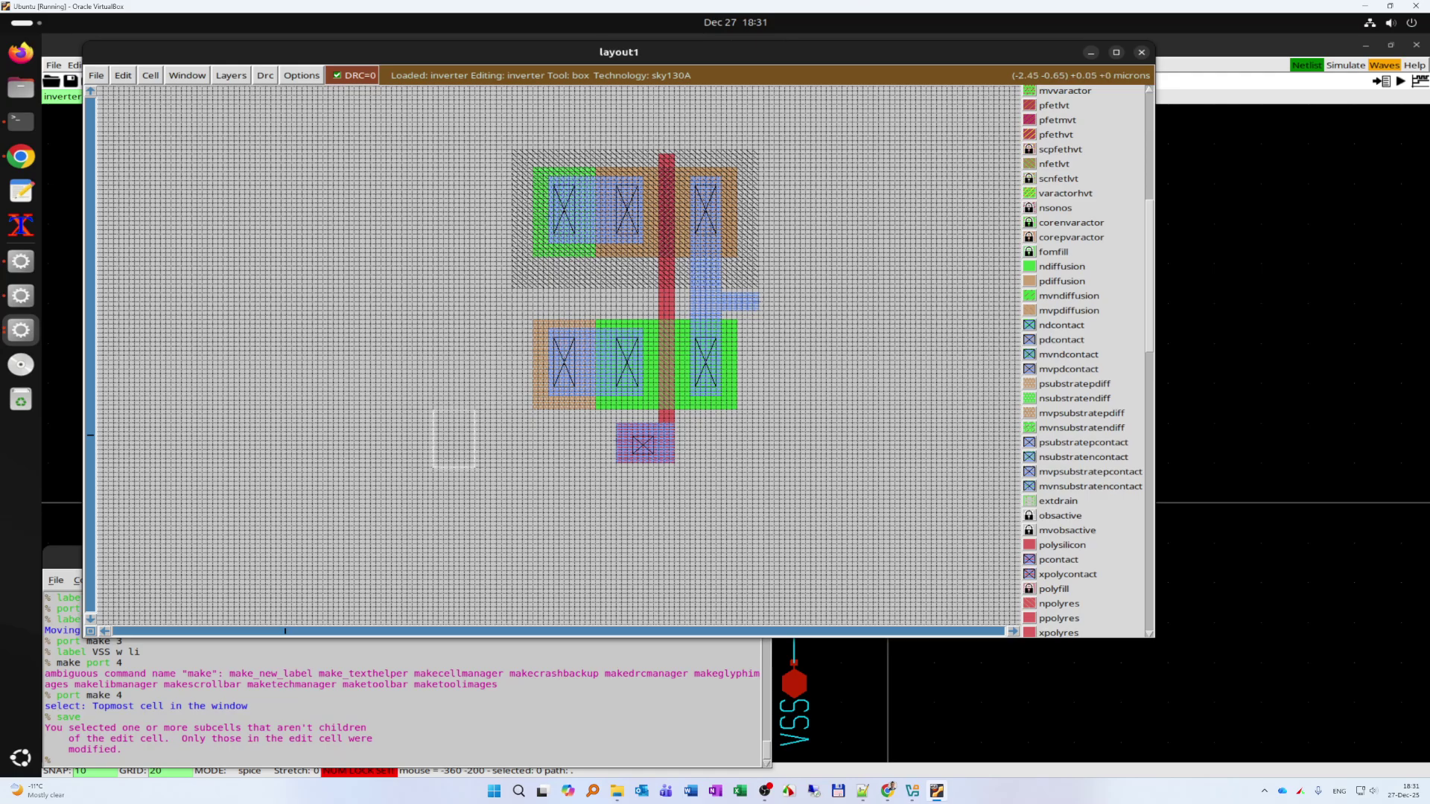
left_click(497, 472)
right_click(769, 152)
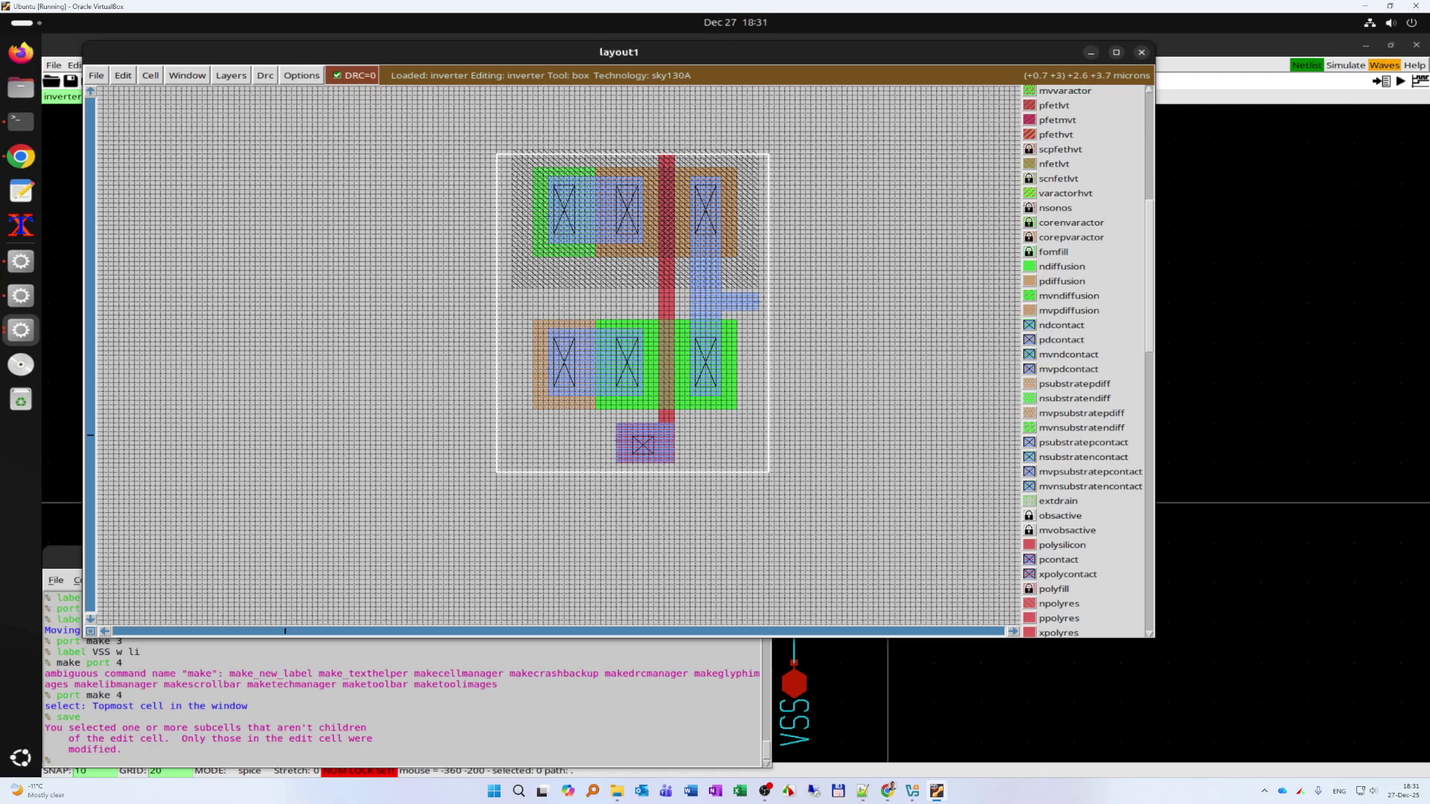
right_click(769, 136)
key("shift+b")
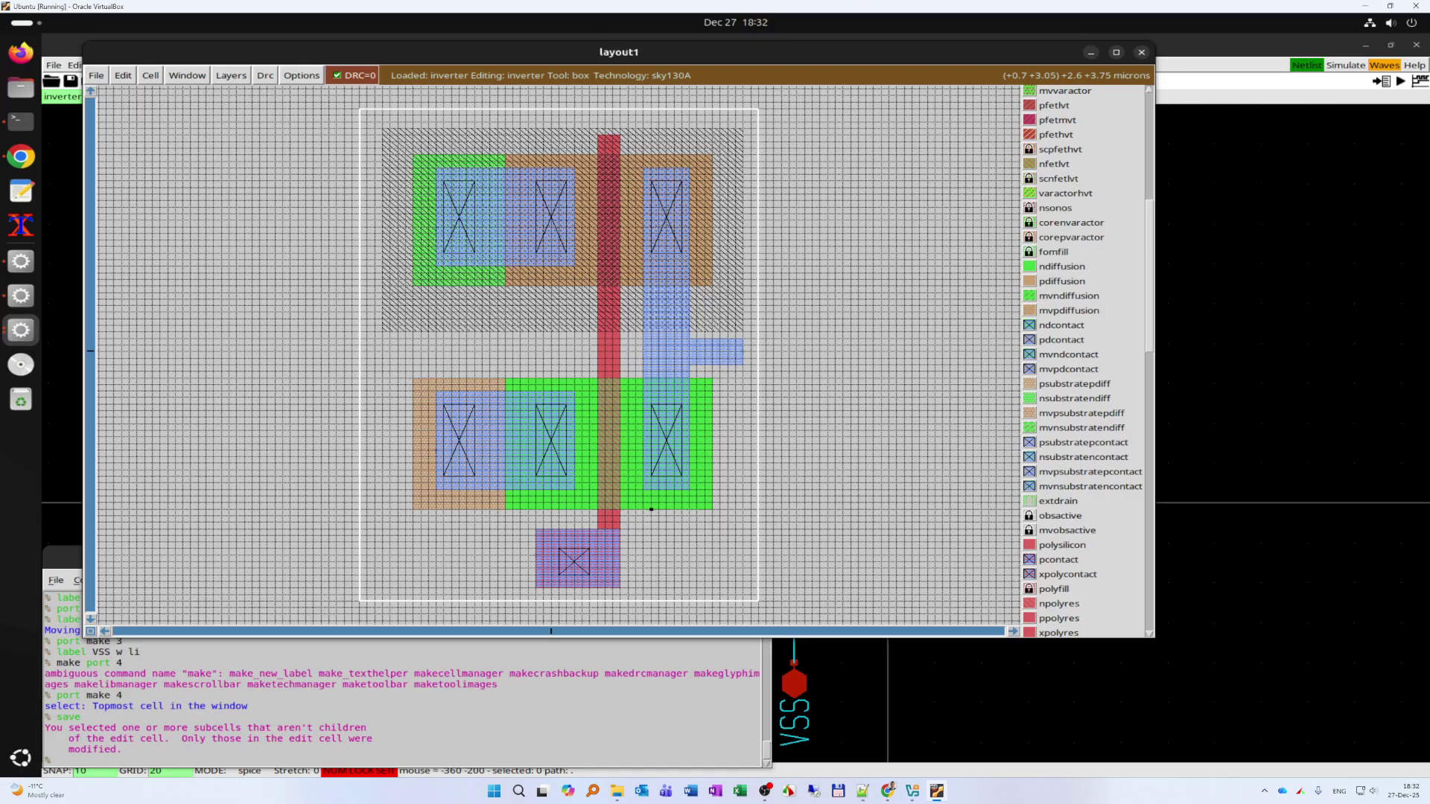
key("i")
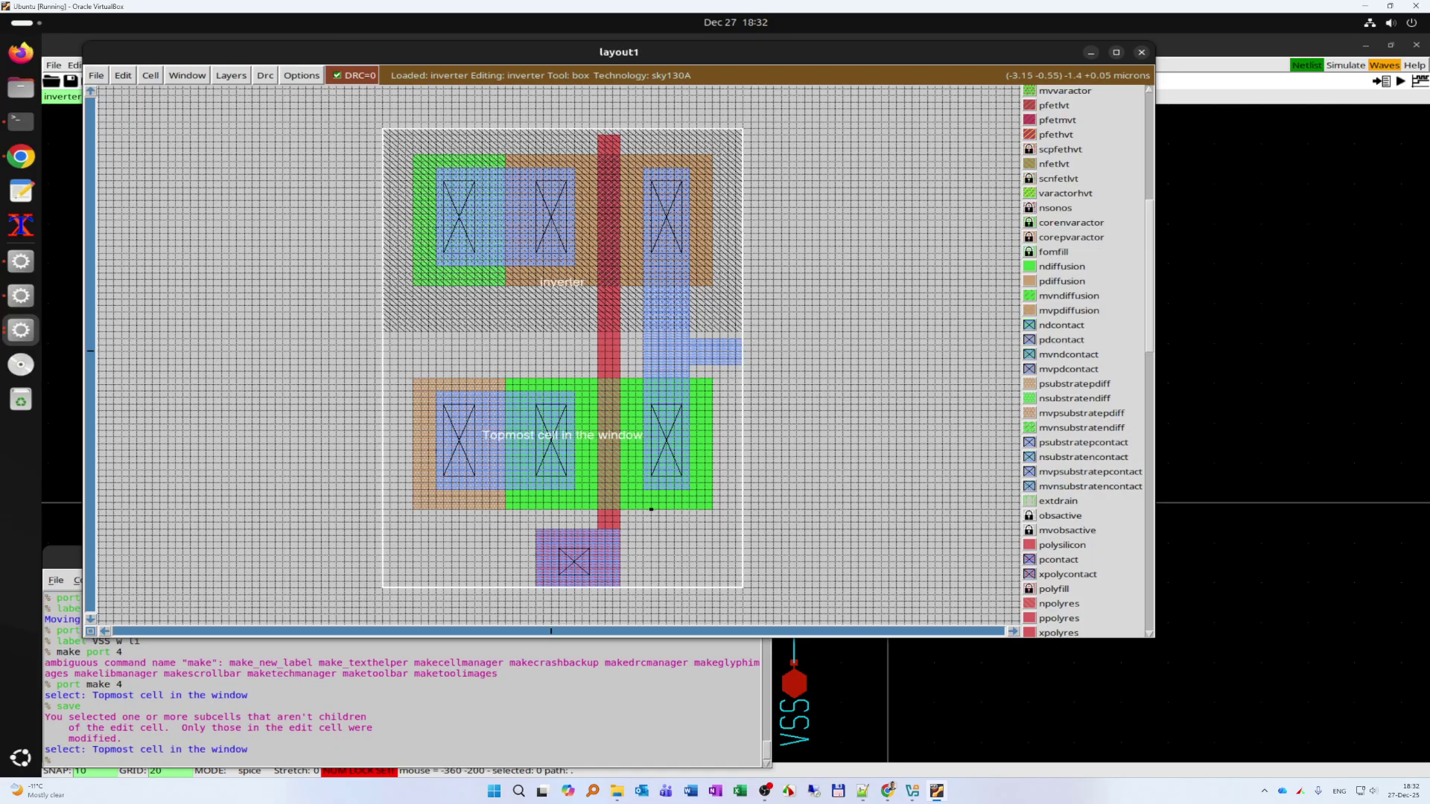
- Save the selected cell under its name with the console command "save inverter"
left_click(123, 757)
type("sav")
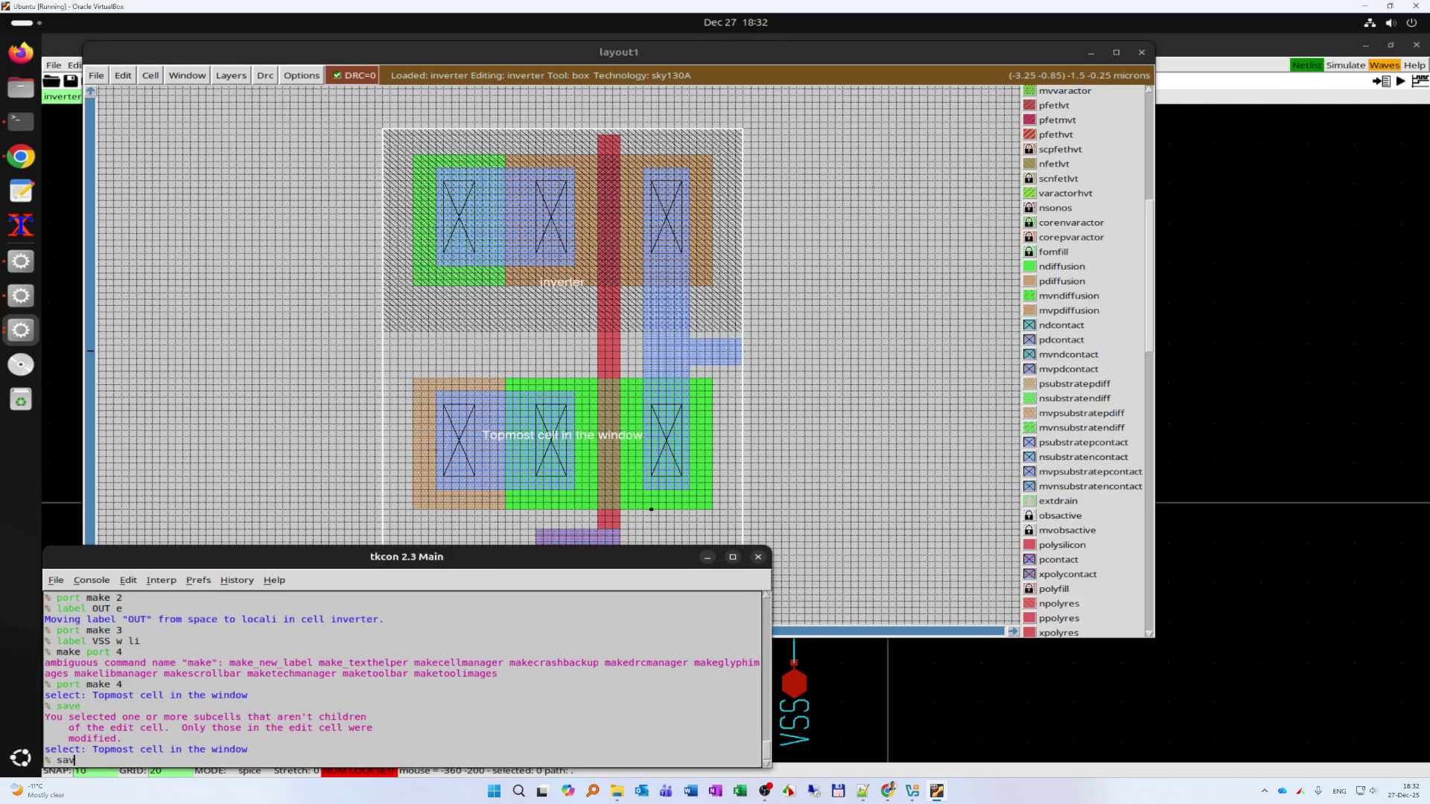
type("e inverter")
key("Return")
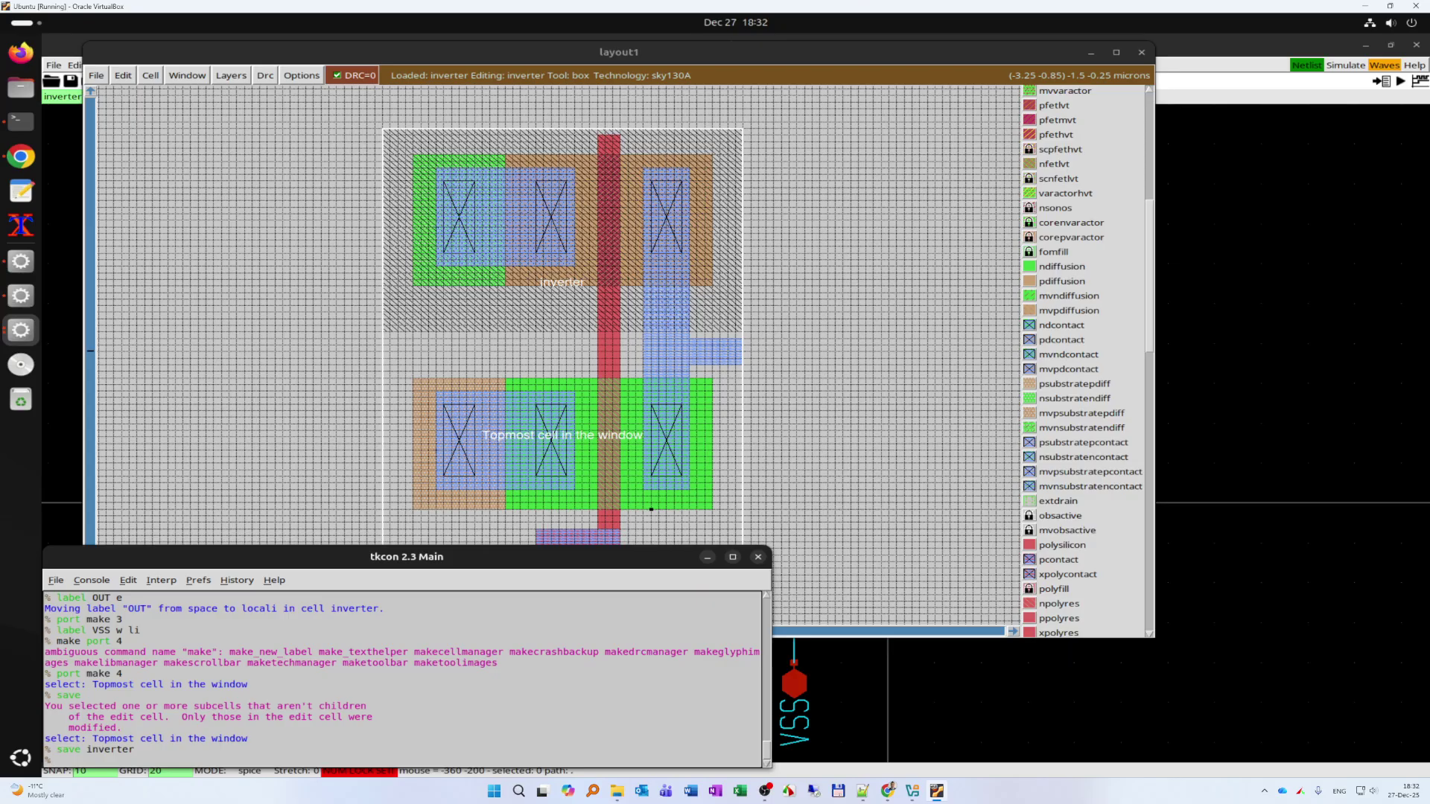
- Run a DRC update on the saved inverter cell
left_click(791, 54)
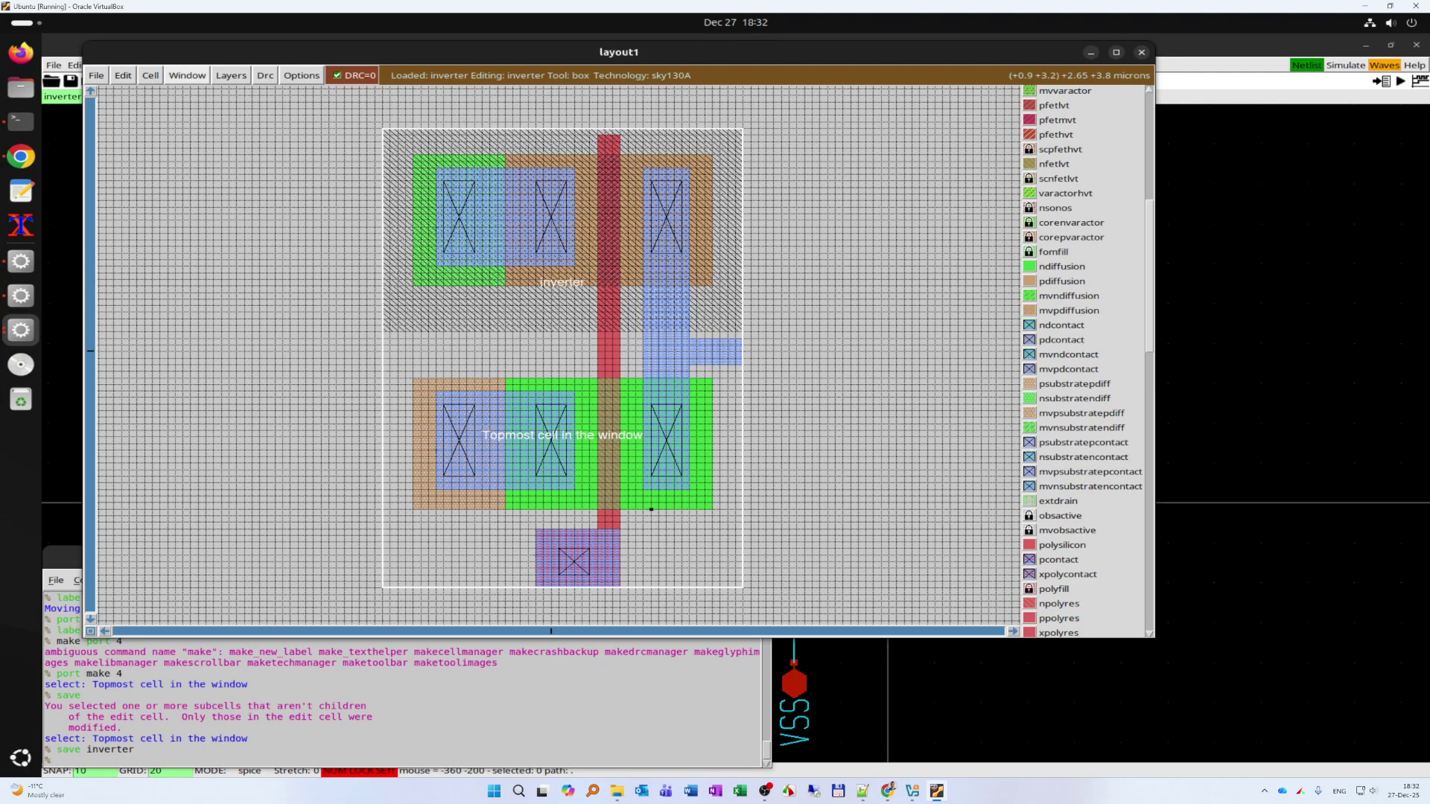
left_click(266, 75)
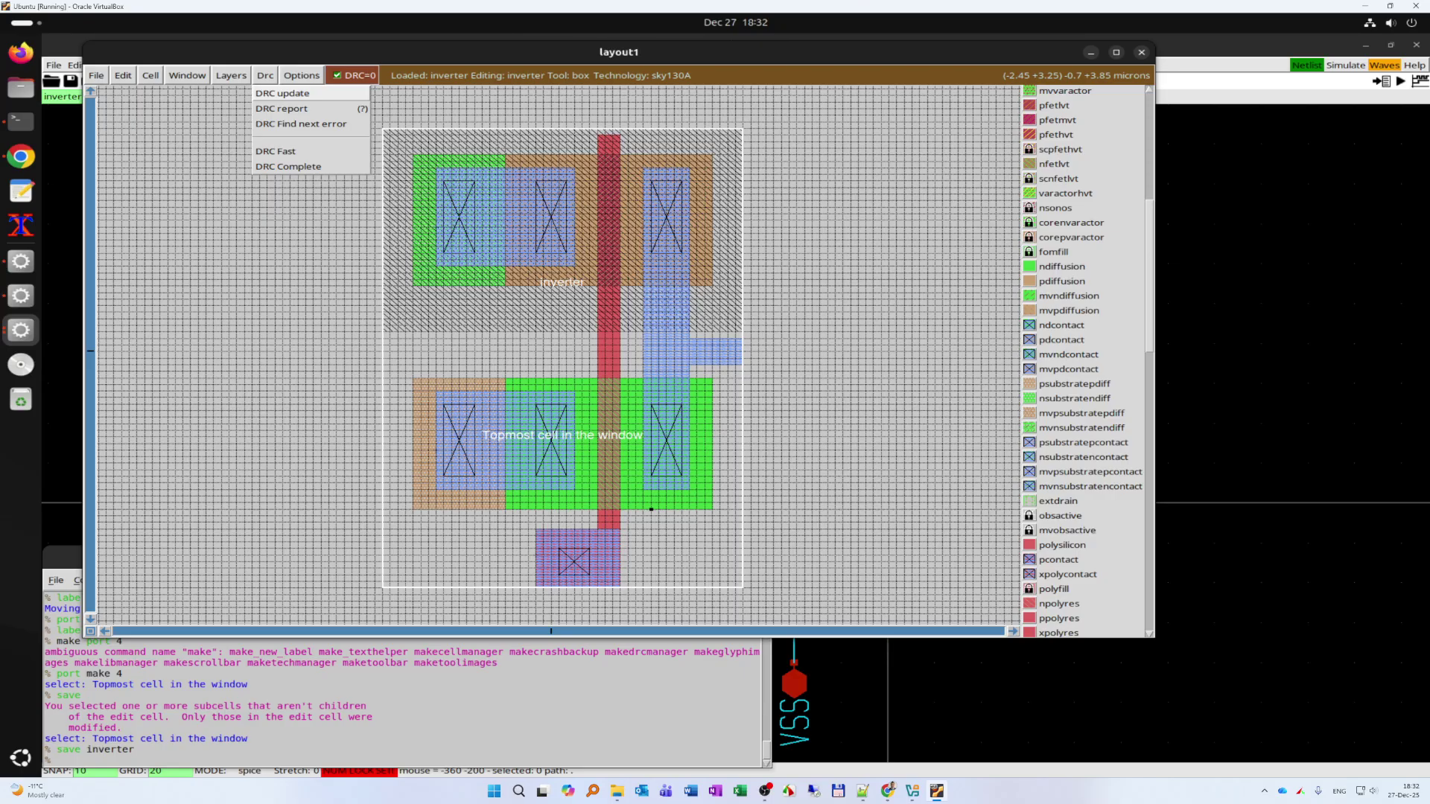
left_click(283, 93)
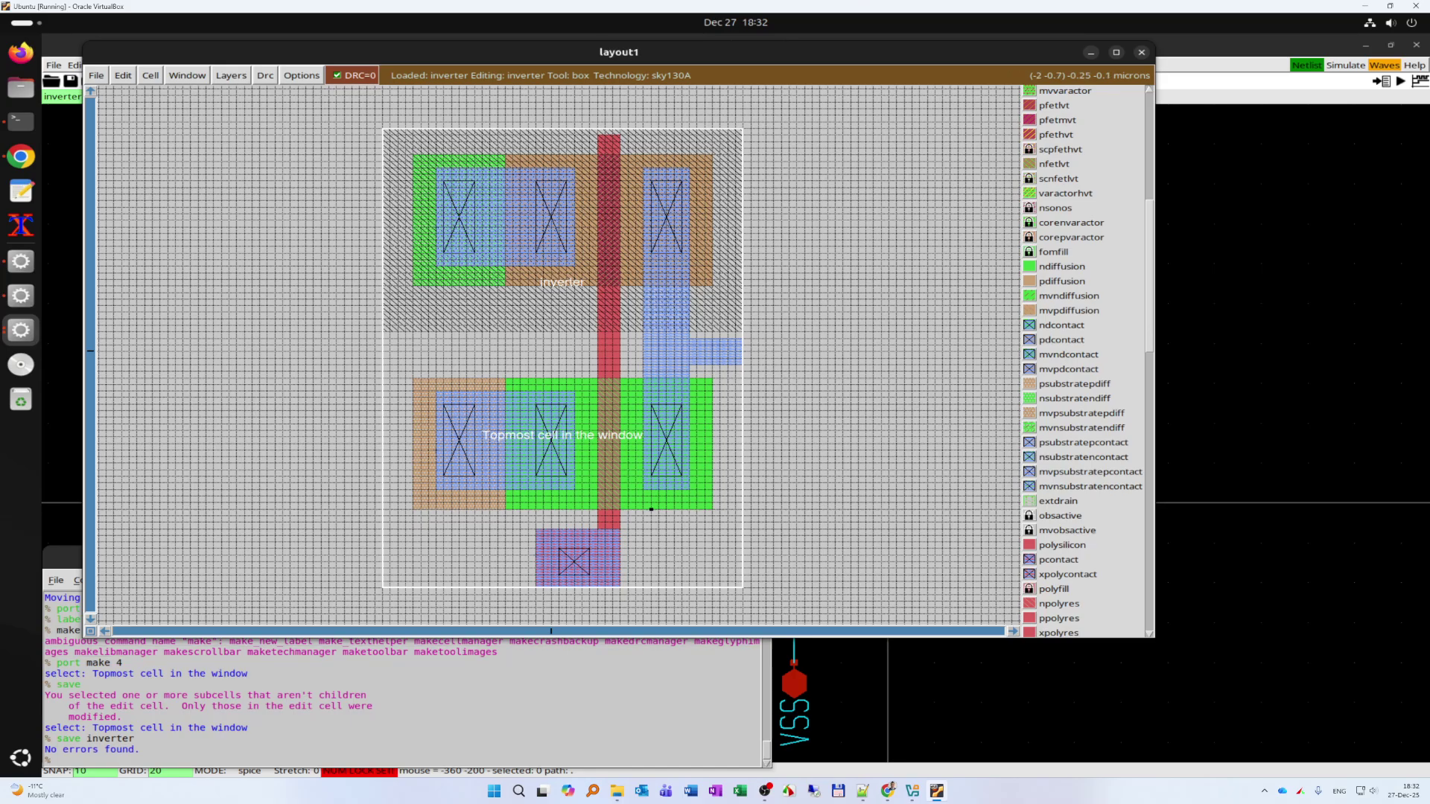
- Draw a box around the whole inverter with a margin on all sides and rerun the DRC update
left_click(345, 601)
right_click(773, 110)
left_click(268, 76)
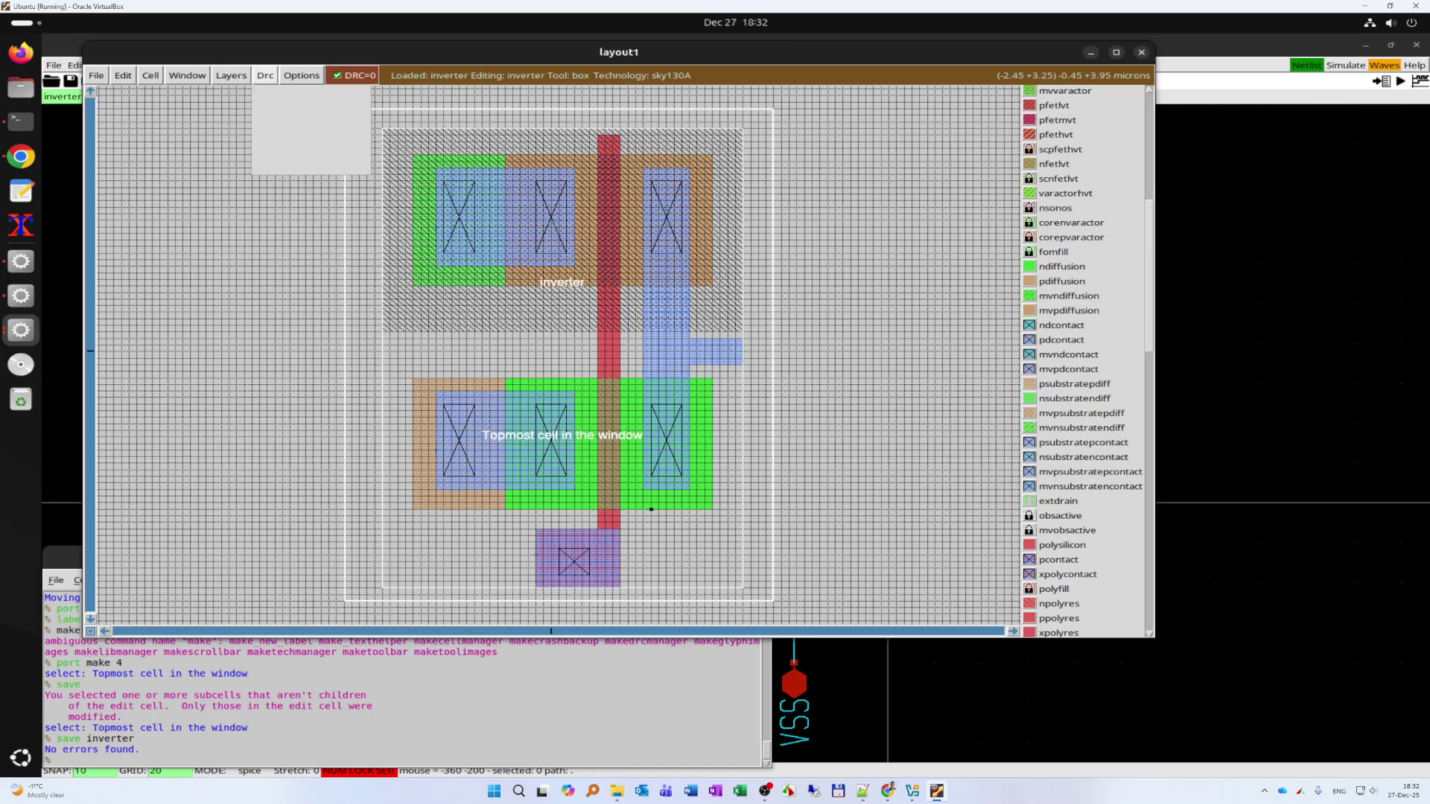
left_click(282, 93)
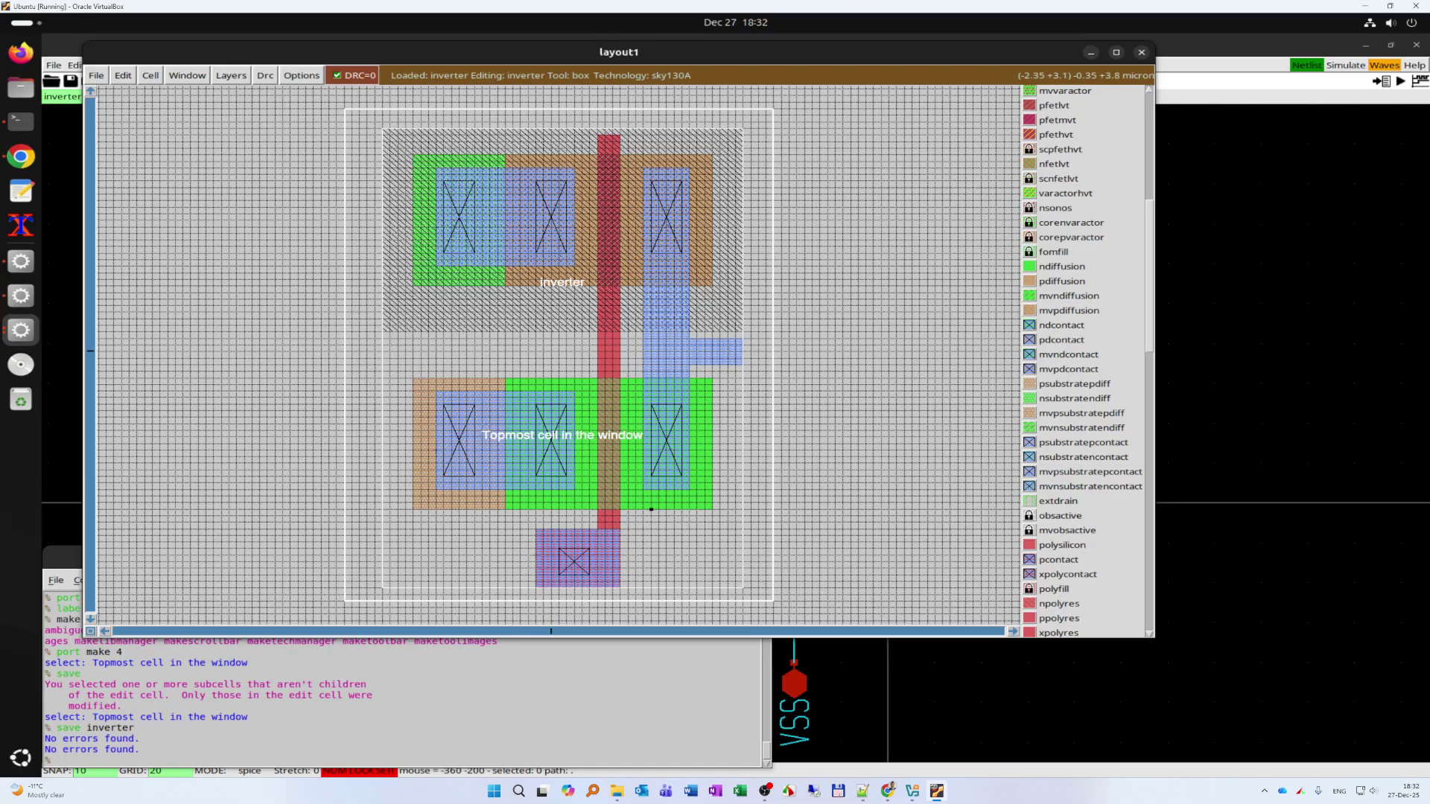
left_click(265, 75)
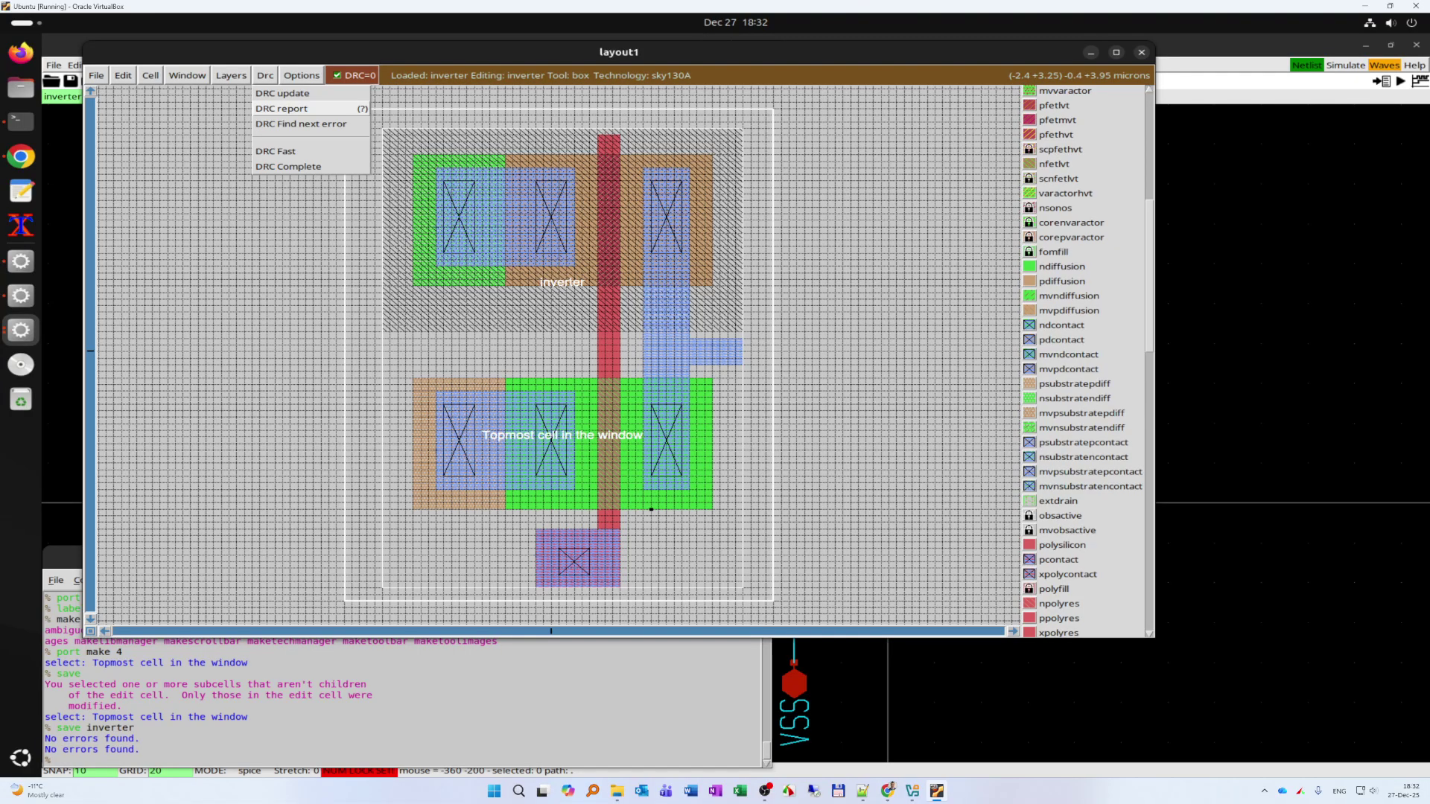
left_click(306, 197)
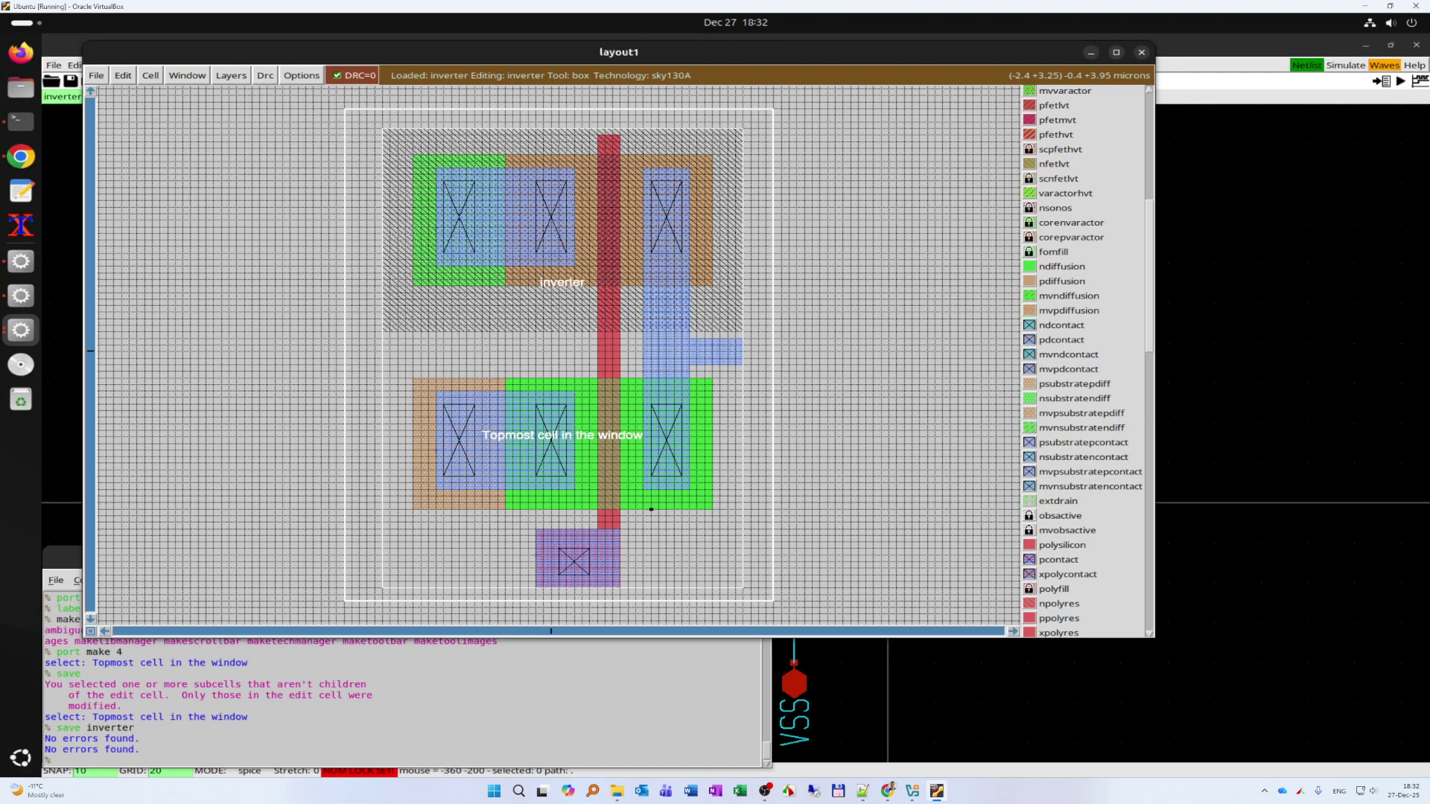